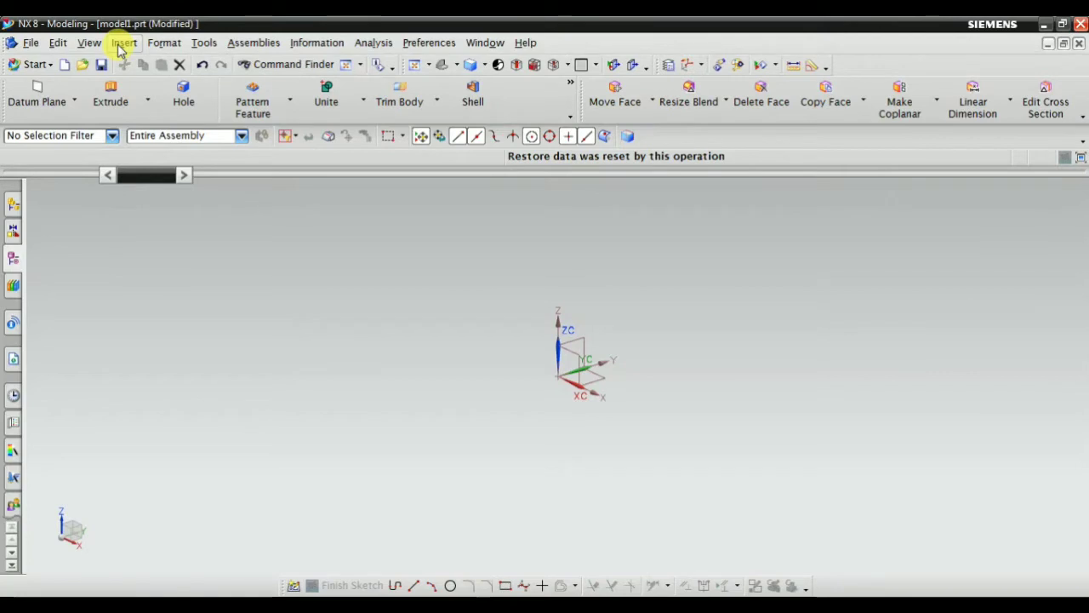
# Step: Start a Line curve with the Inferred start option and place its start point at about XC -22.7, YC -42.7, ZC -4.4
pyautogui.click(123, 44)
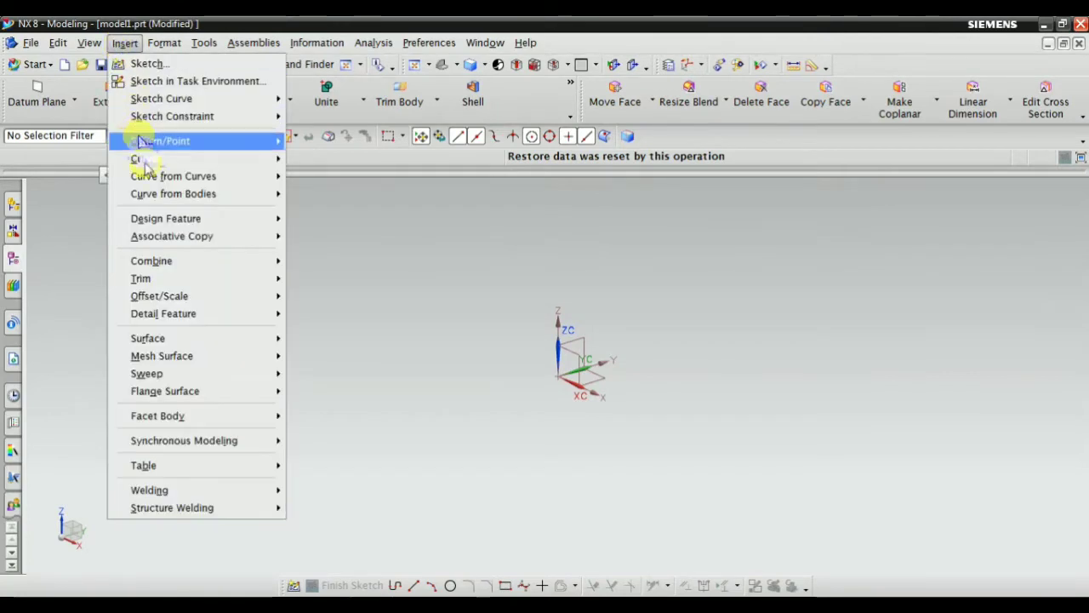
pyautogui.moveTo(166, 161)
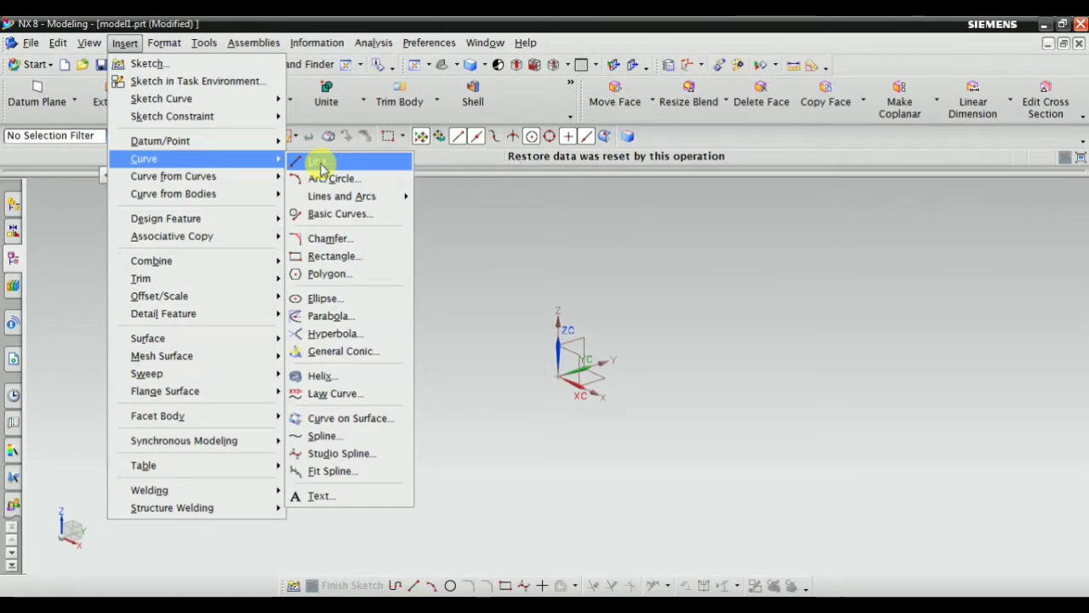
pyautogui.click(318, 163)
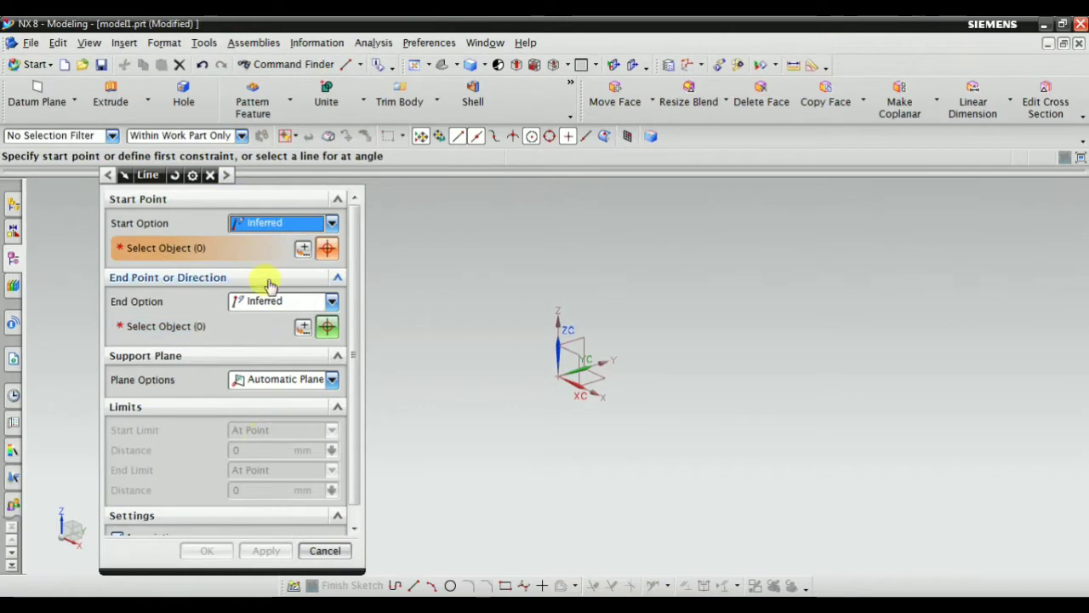
pyautogui.click(250, 228)
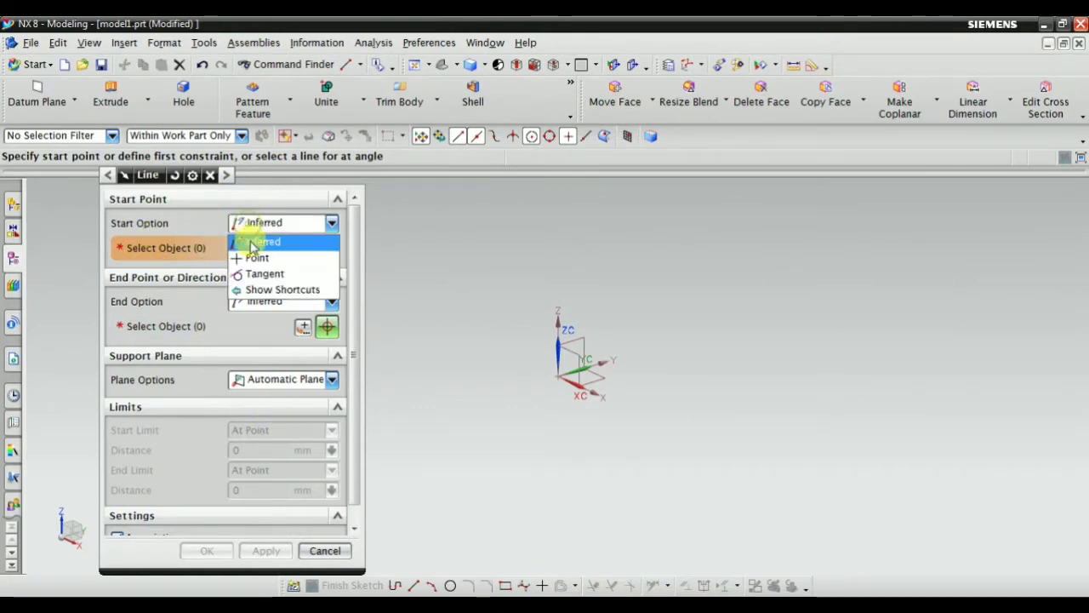
pyautogui.click(253, 243)
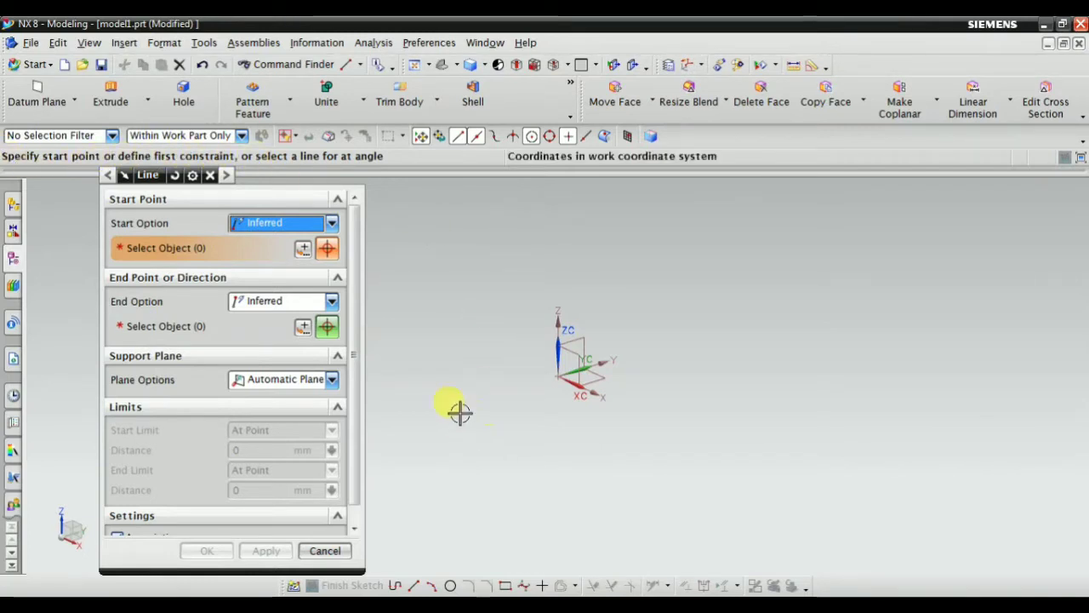
pyautogui.click(418, 387)
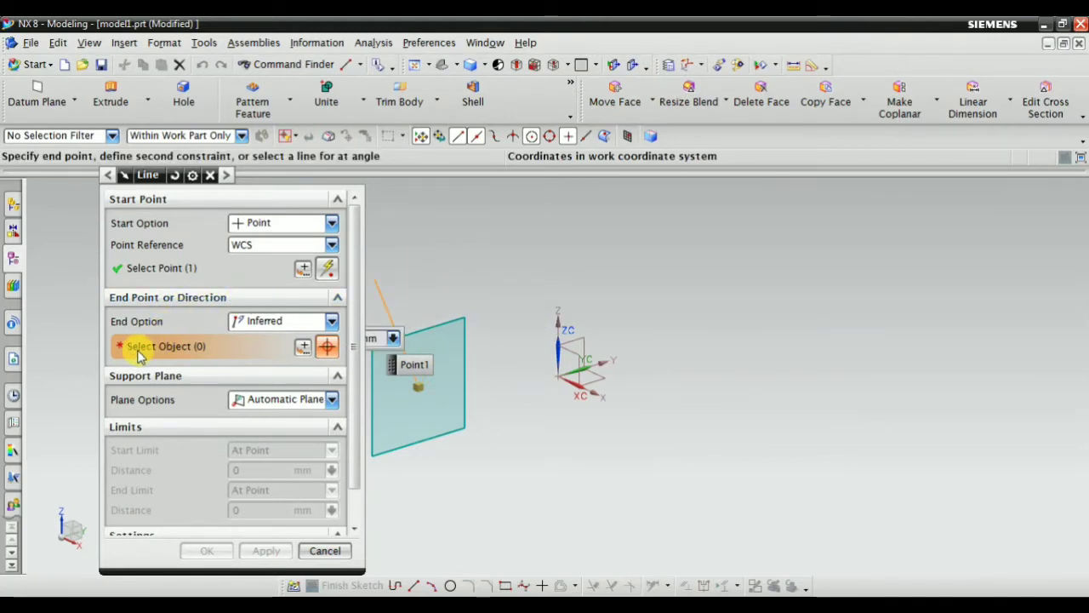
# Step: Keep the end option Inferred and place the line's end point at about XC 34.8, YC -50.4, ZC 3.8
pyautogui.click(254, 327)
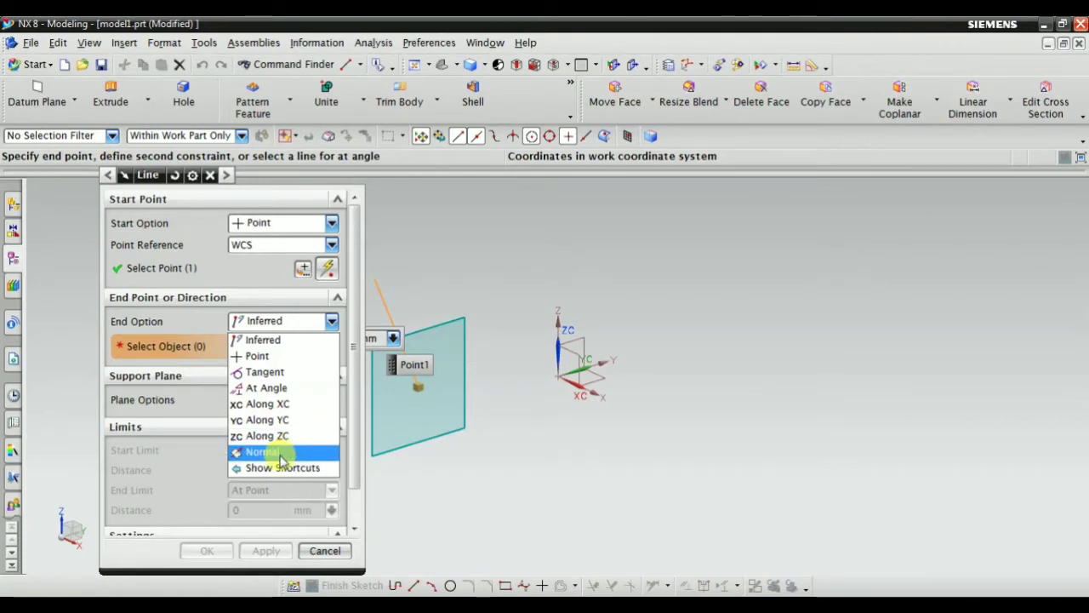
pyautogui.click(251, 340)
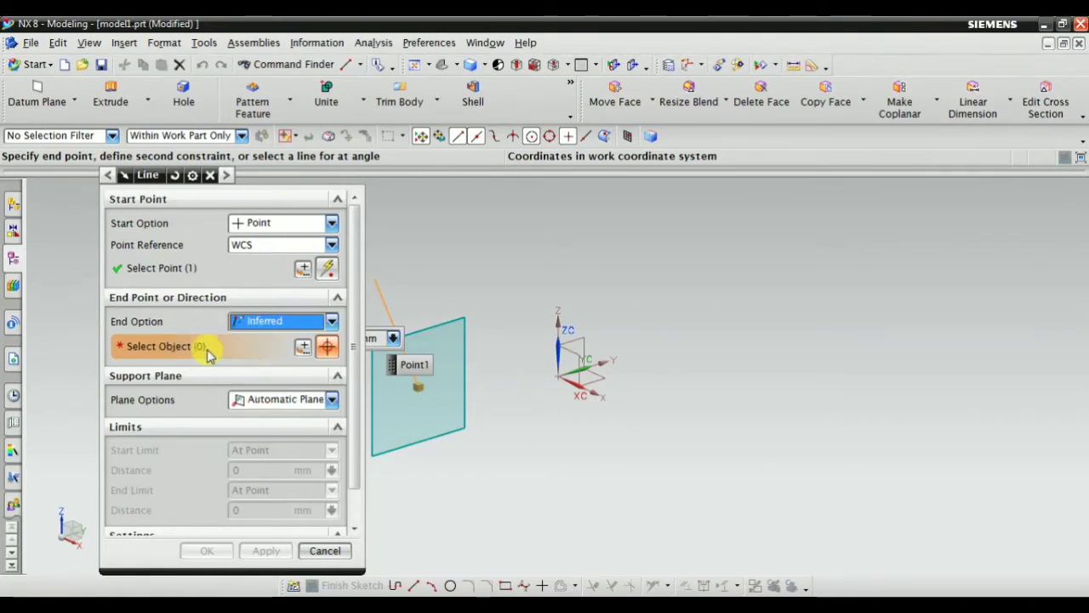
pyautogui.scroll(-2, 511, 272)
pyautogui.moveTo(567, 231); pyautogui.dragTo(594, 426, button='middle')
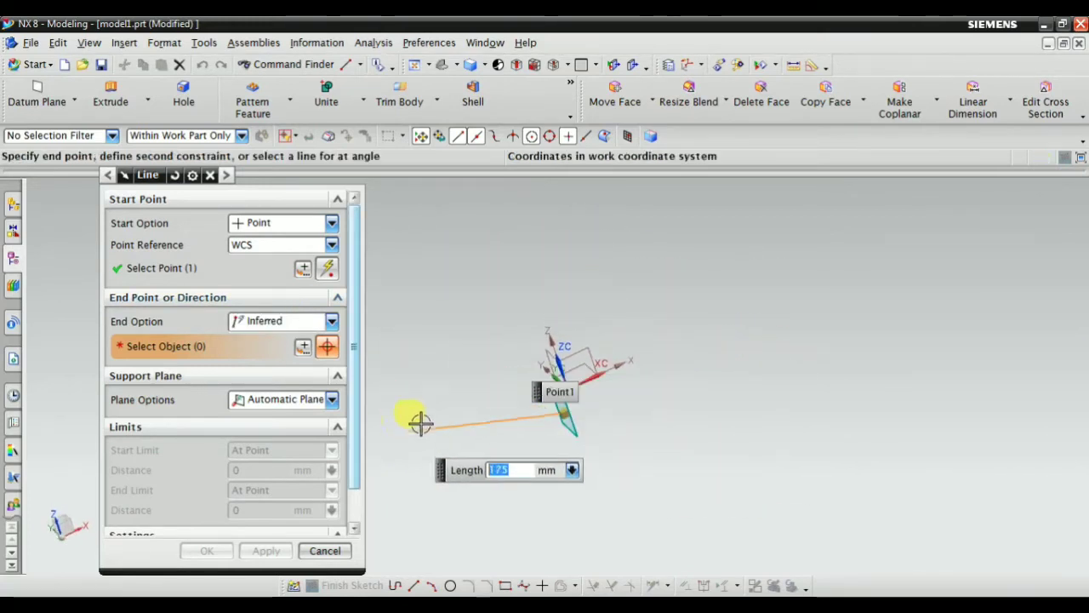
pyautogui.keyDown('shift'); pyautogui.moveTo(710, 192); pyautogui.dragTo(622, 262, button='middle'); pyautogui.keyUp('shift')
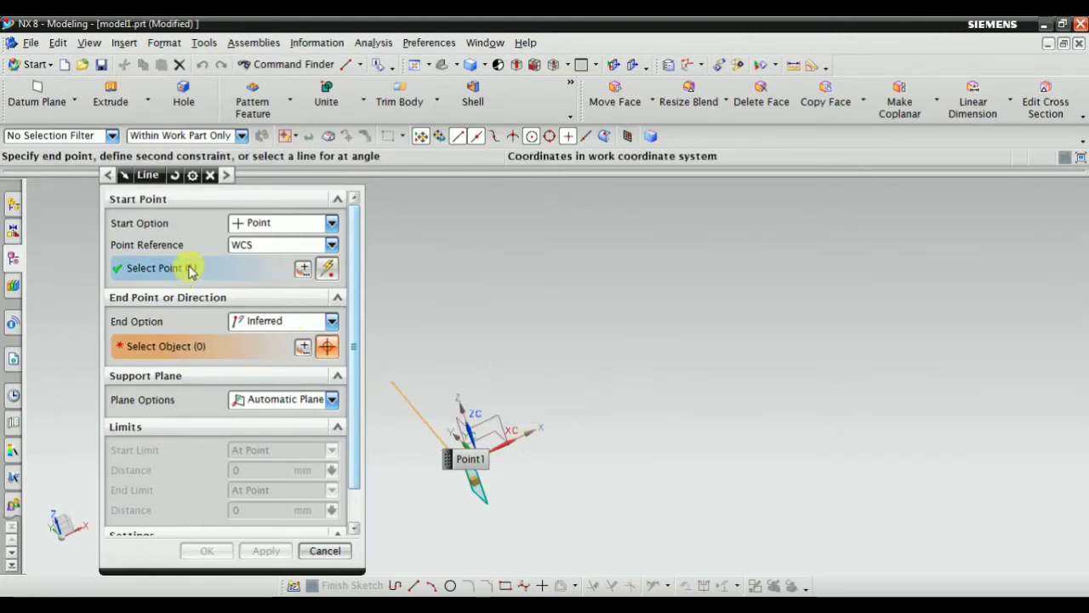
pyautogui.click(290, 268)
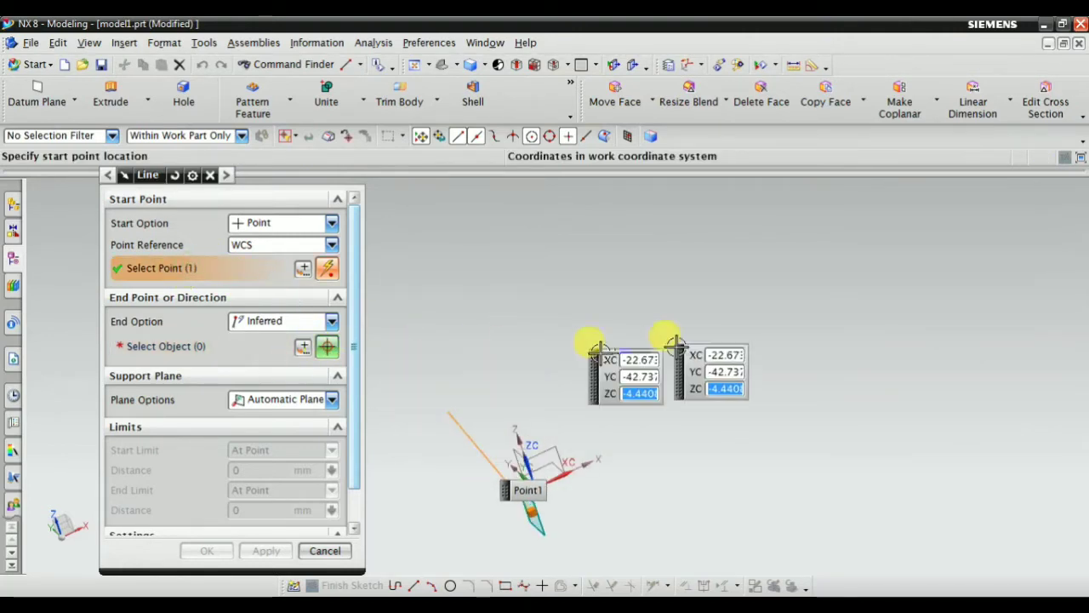
pyautogui.click(447, 67)
pyautogui.scroll(-4, 679, 331)
pyautogui.scroll(1, 597, 450)
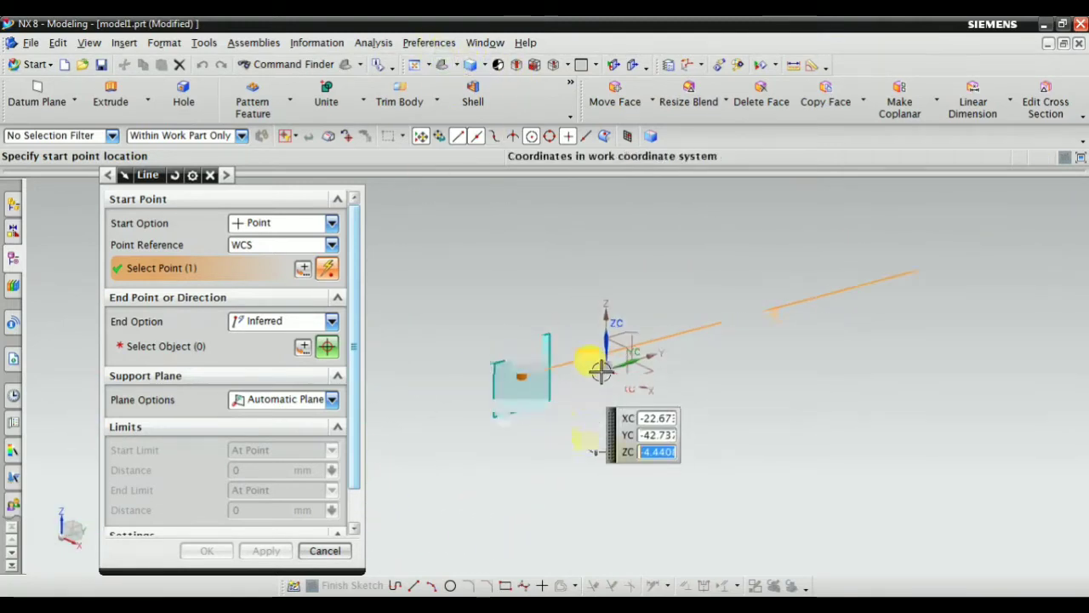
pyautogui.scroll(3, 595, 366)
pyautogui.click(170, 346)
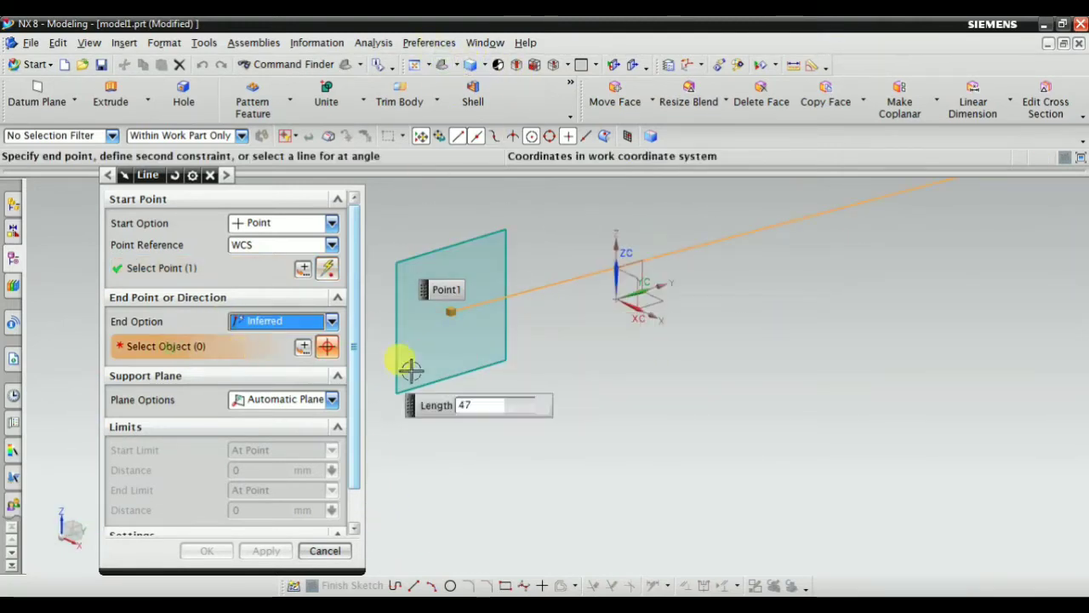
pyautogui.click(555, 376)
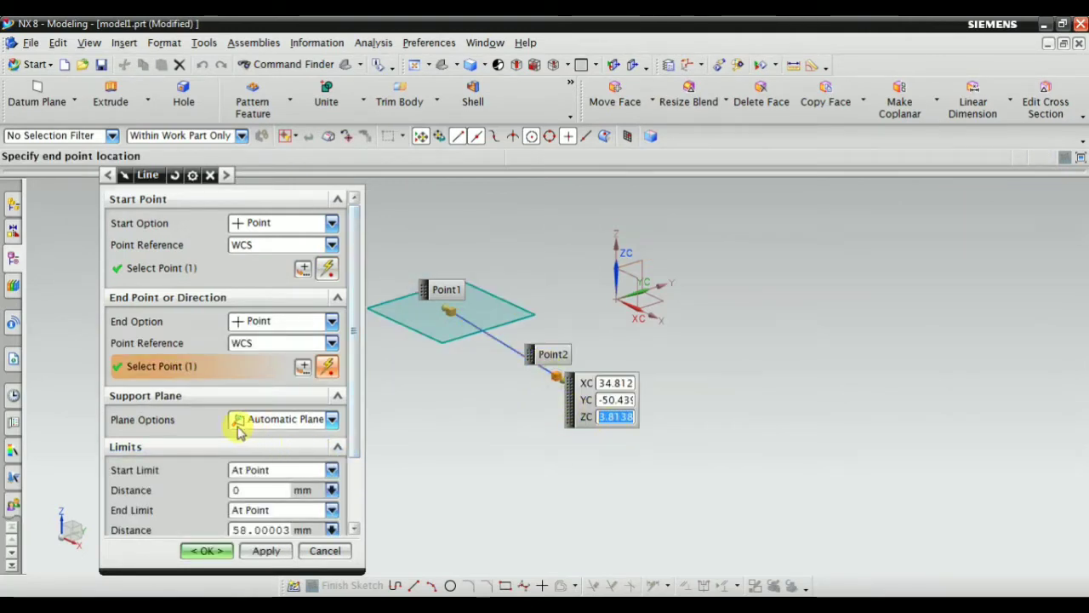
# Step: Review the line's start and end point selections and the available support plane options
pyautogui.scroll(-3, 238, 429)
pyautogui.scroll(3, 186, 316)
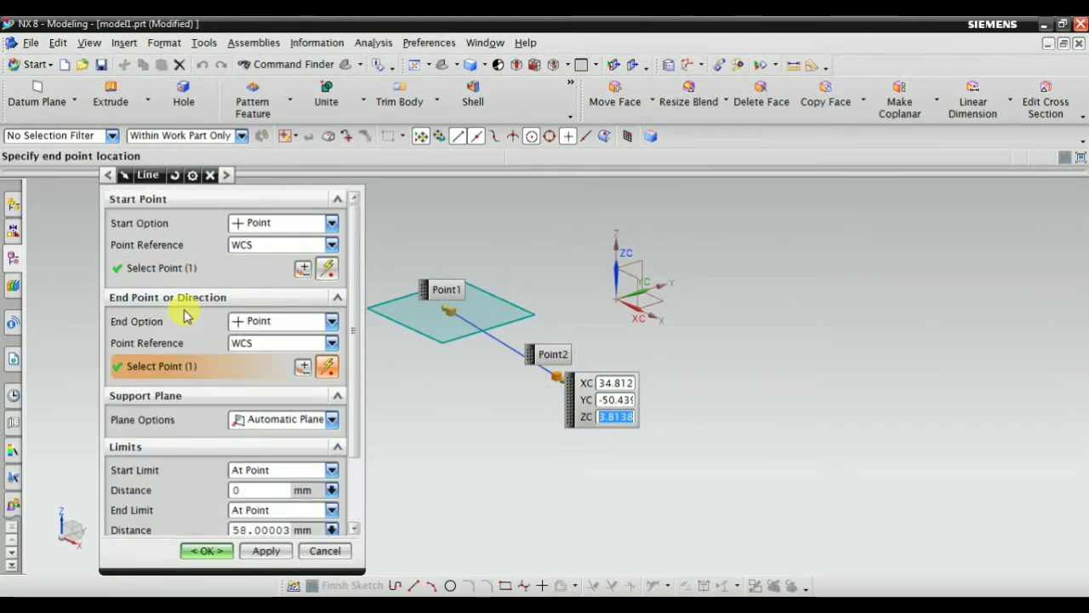
pyautogui.click(160, 267)
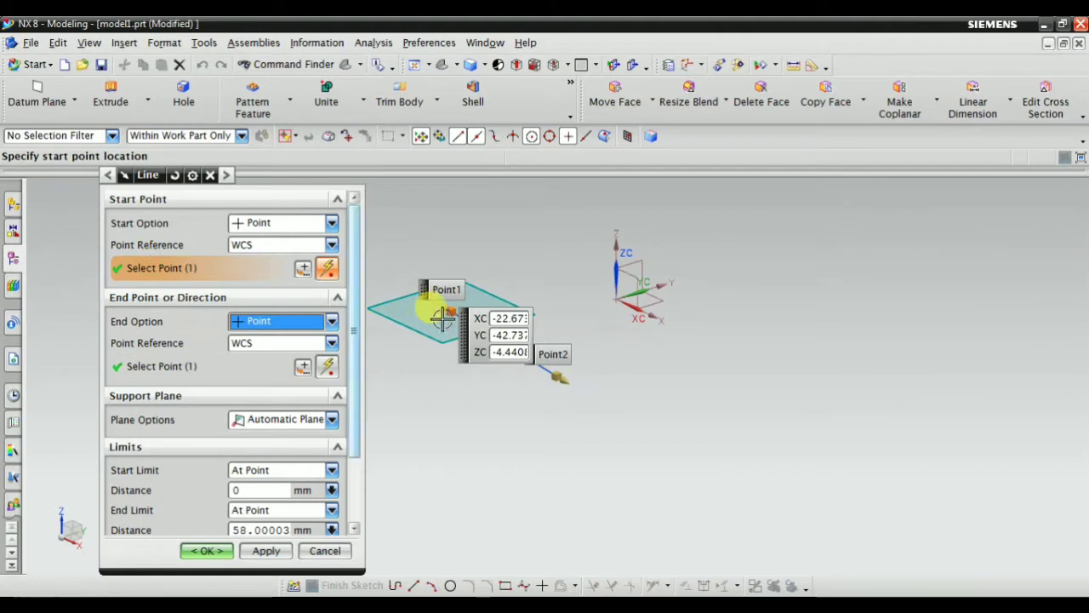
pyautogui.keyDown('shift'); pyautogui.moveTo(508, 393); pyautogui.dragTo(584, 435, button='middle'); pyautogui.keyUp('shift')
pyautogui.click(223, 367)
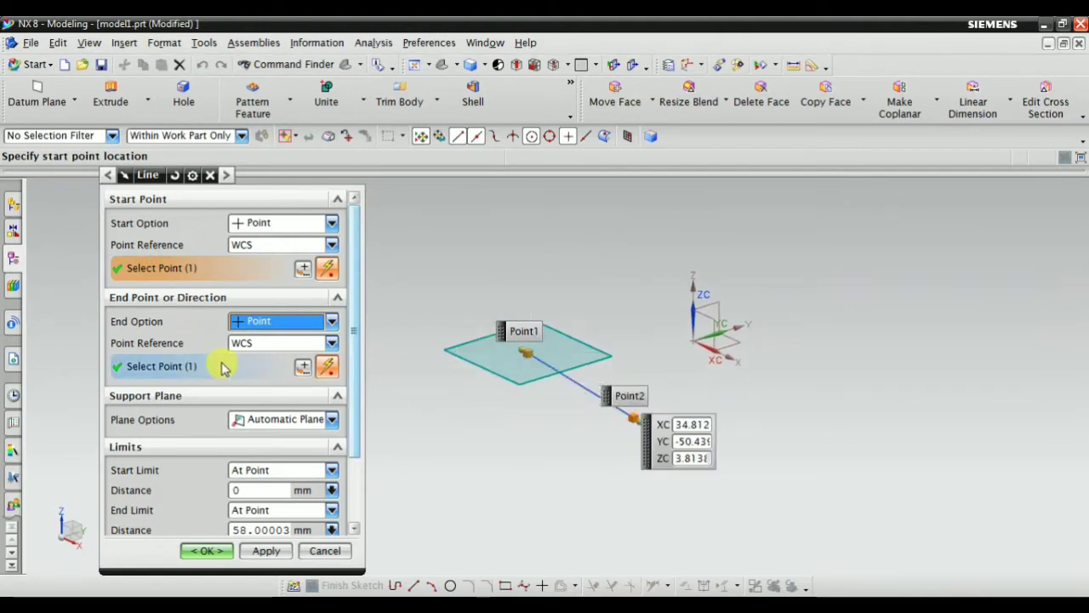
pyautogui.scroll(-3, 255, 489)
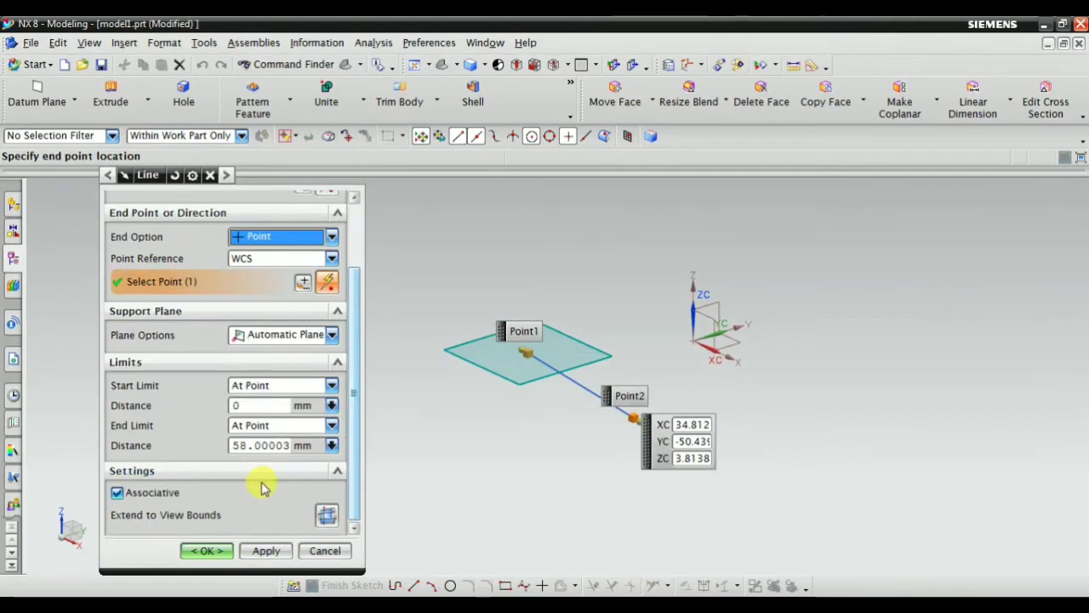
pyautogui.click(264, 337)
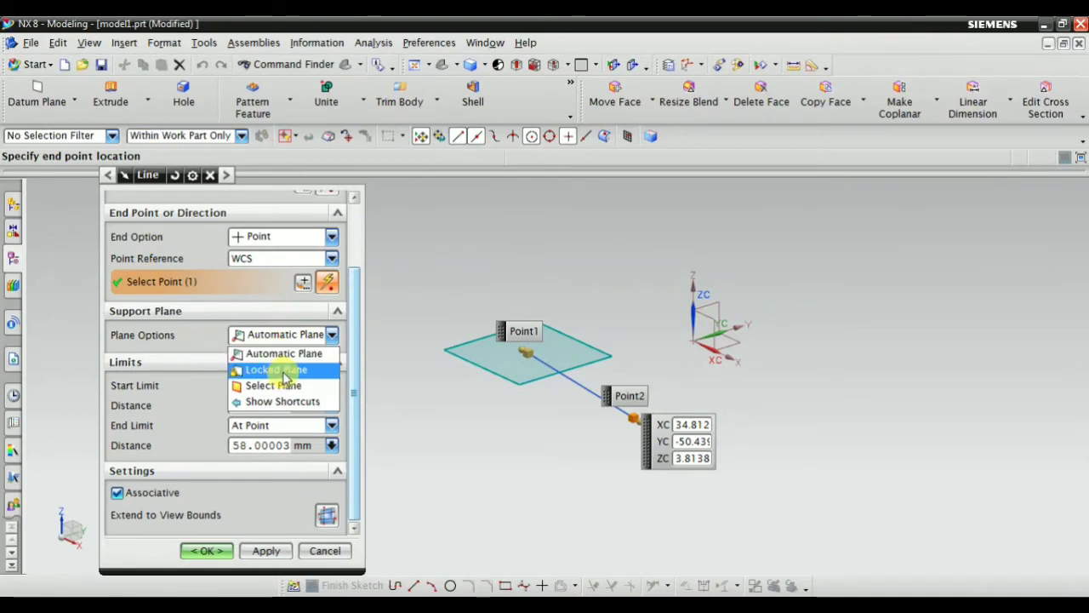
pyautogui.click(166, 336)
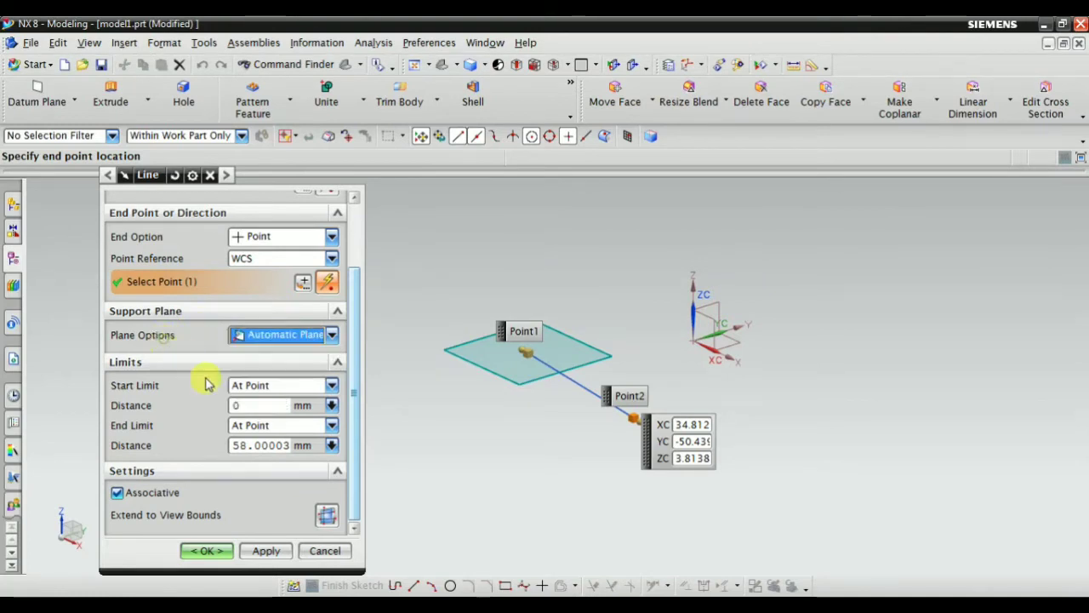
# Step: Set the line's end limit distance to 30 mm, create the line and close the Line command
pyautogui.click(249, 385)
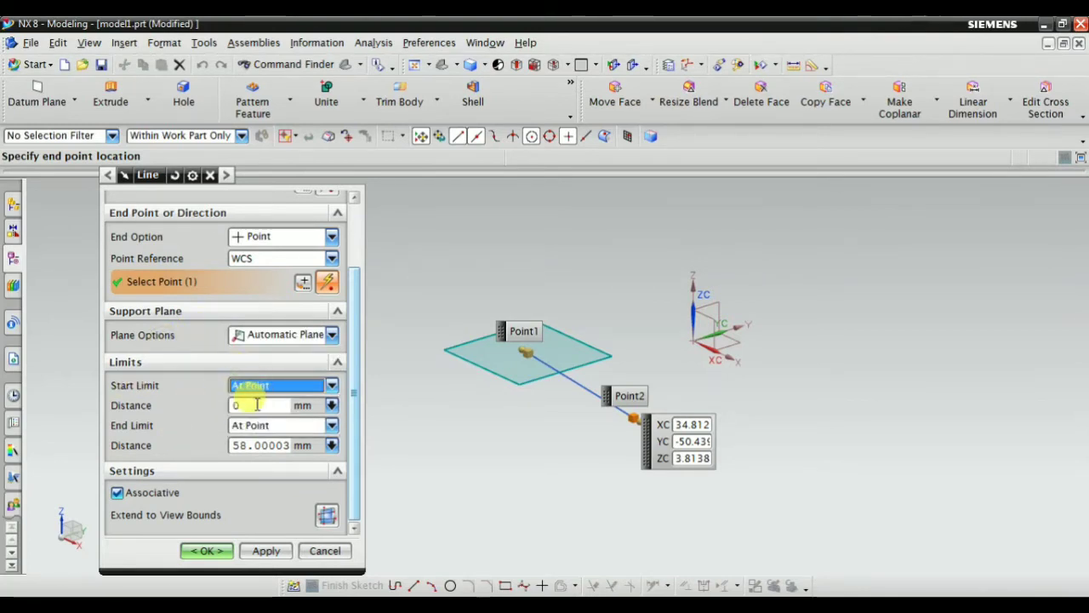
pyautogui.click(255, 404)
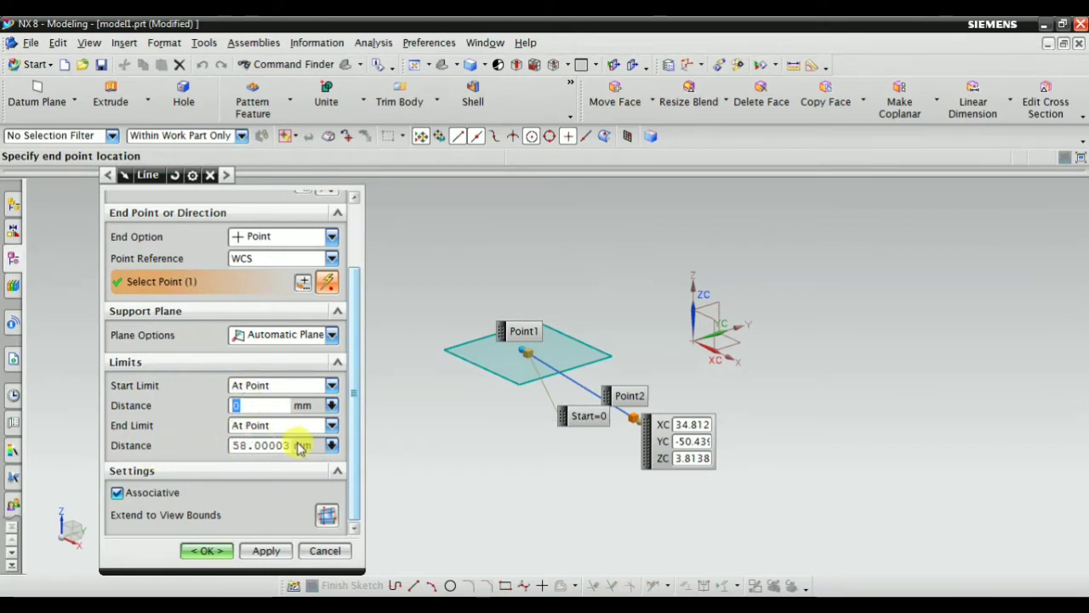
pyautogui.click(251, 446)
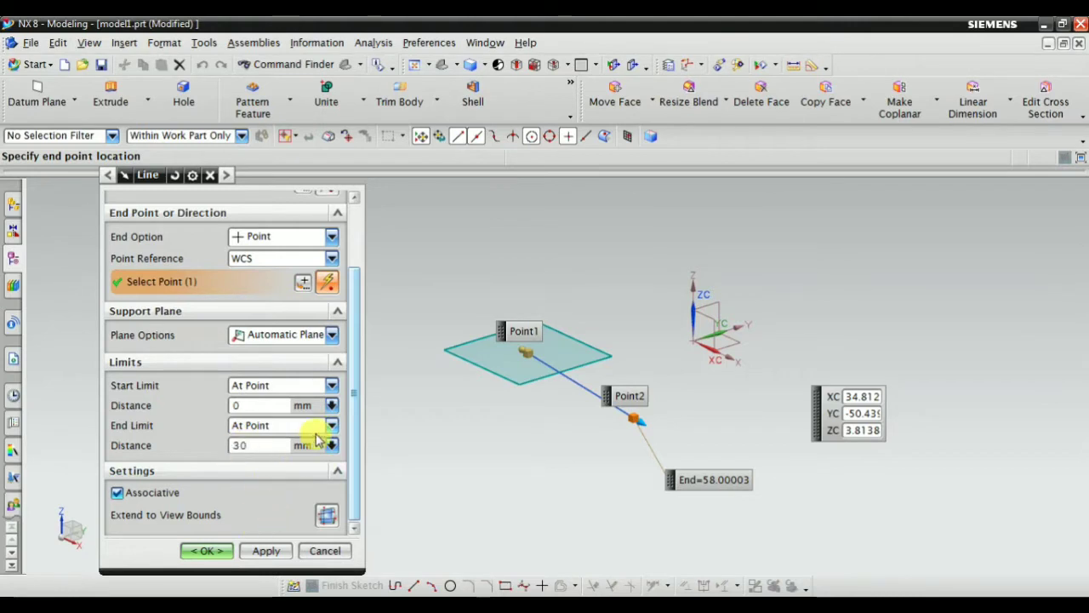
pyautogui.click(267, 551)
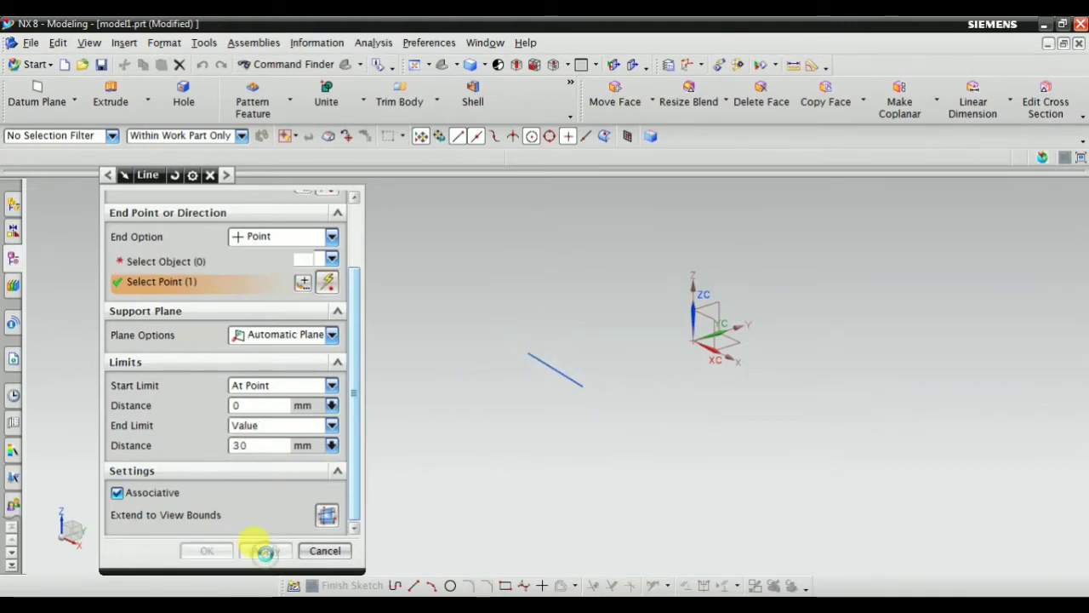
pyautogui.click(309, 550)
# Step: Reopen the finished line from the model history for editing and stretch its end limit to 43 mm
pyautogui.click(12, 259)
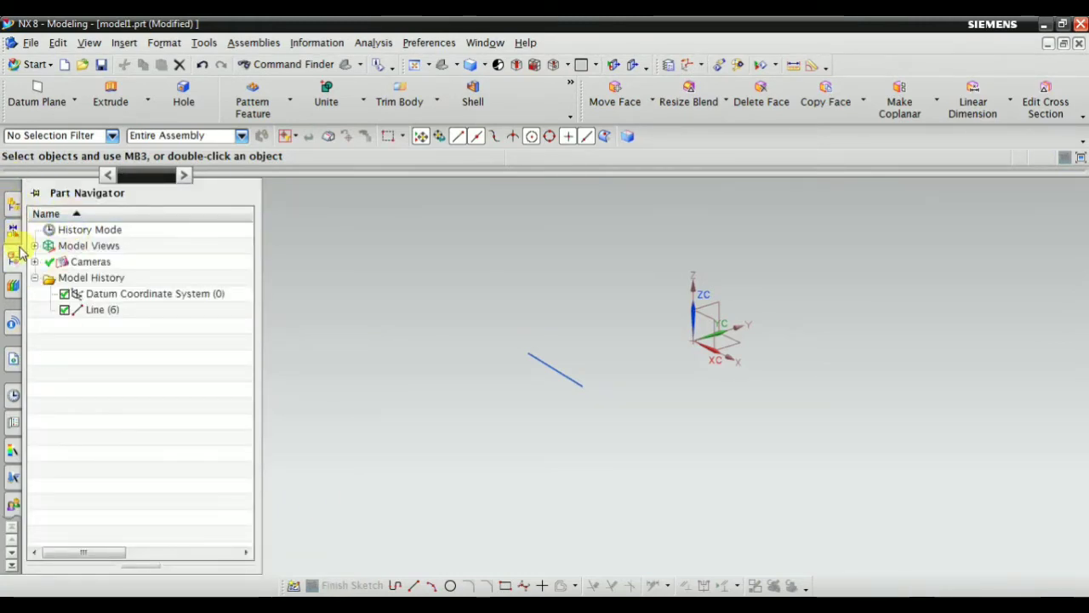
pyautogui.click(94, 311)
pyautogui.doubleClick(89, 311)
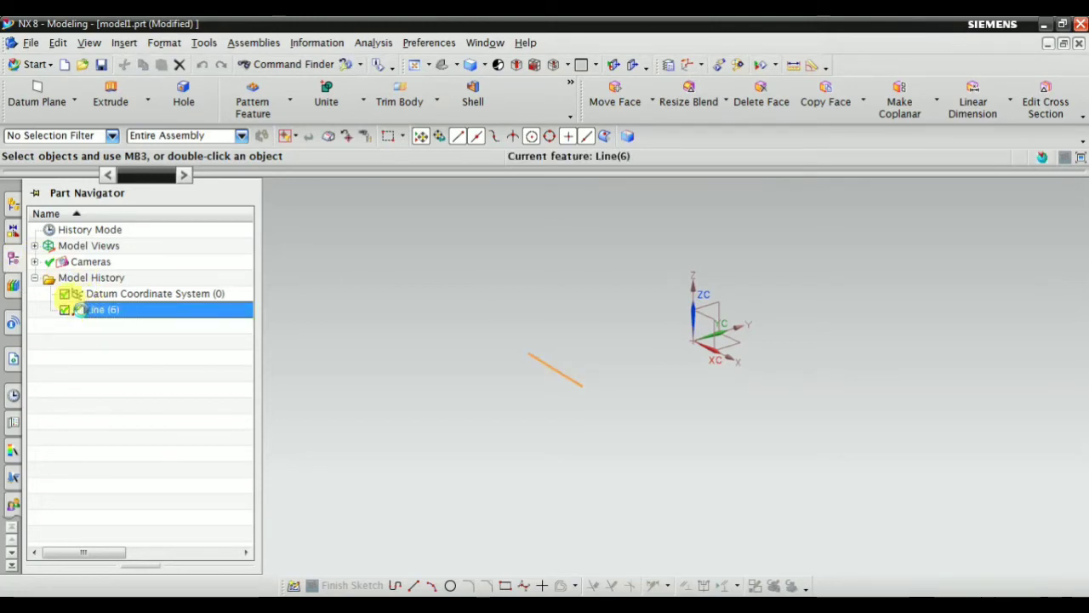
pyautogui.scroll(-3, 326, 387)
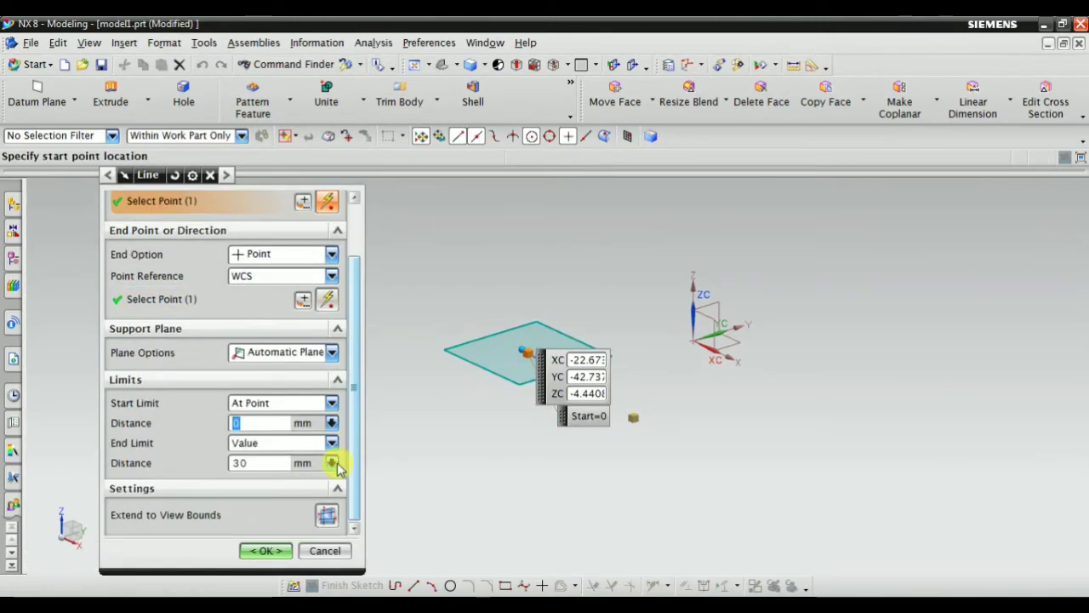
pyautogui.scroll(4, 486, 370)
pyautogui.scroll(-3, 568, 338)
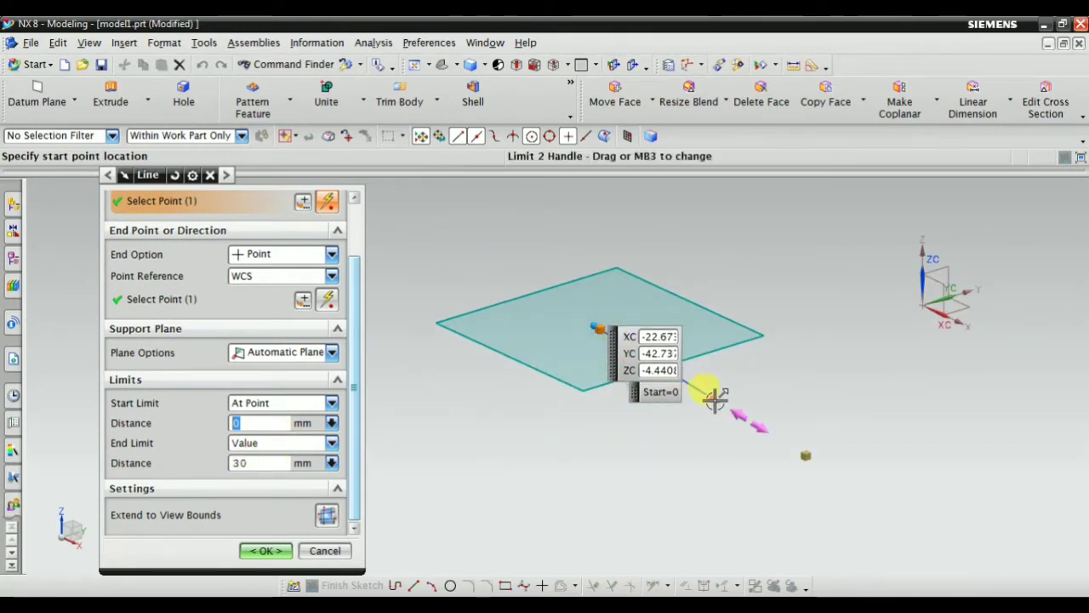
pyautogui.moveTo(715, 398); pyautogui.dragTo(768, 413)
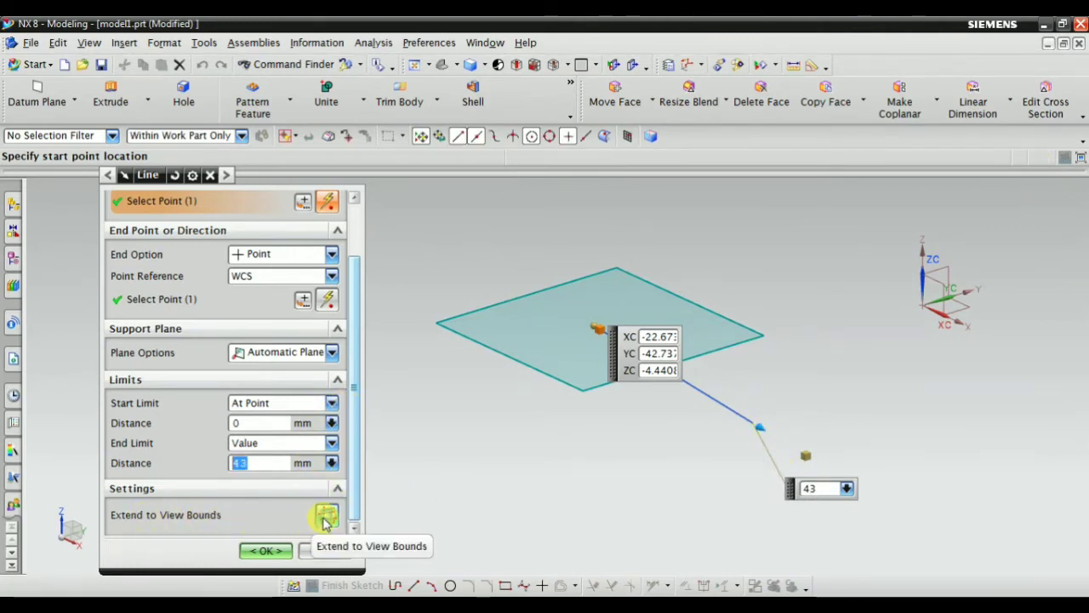
# Step: Extend the line in both directions to the view bounds
pyautogui.scroll(-3, 600, 384)
pyautogui.scroll(2, 735, 332)
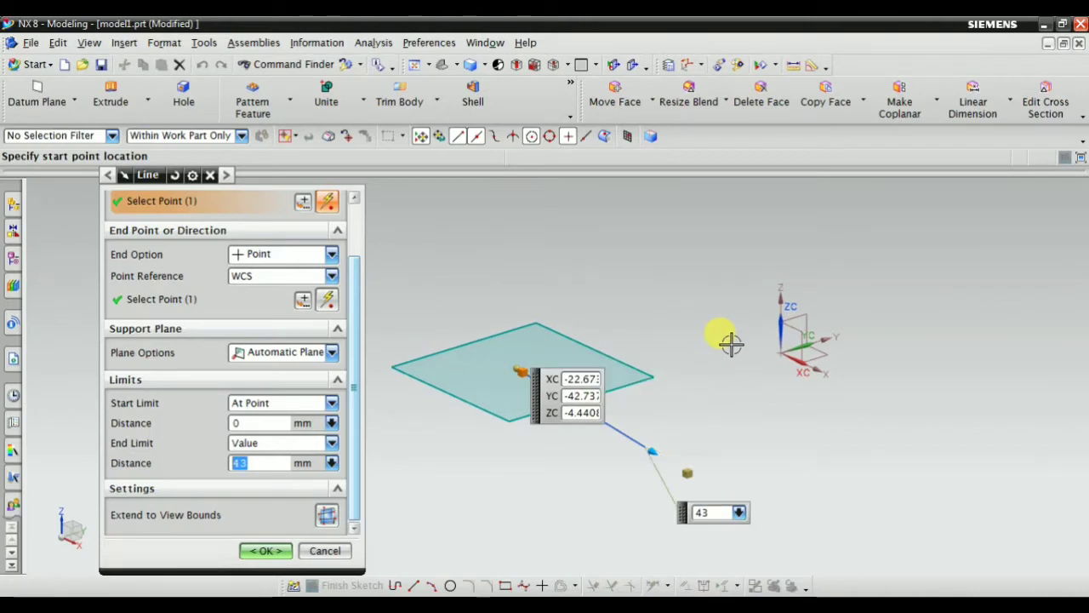
pyautogui.click(327, 516)
pyautogui.scroll(-2, 683, 441)
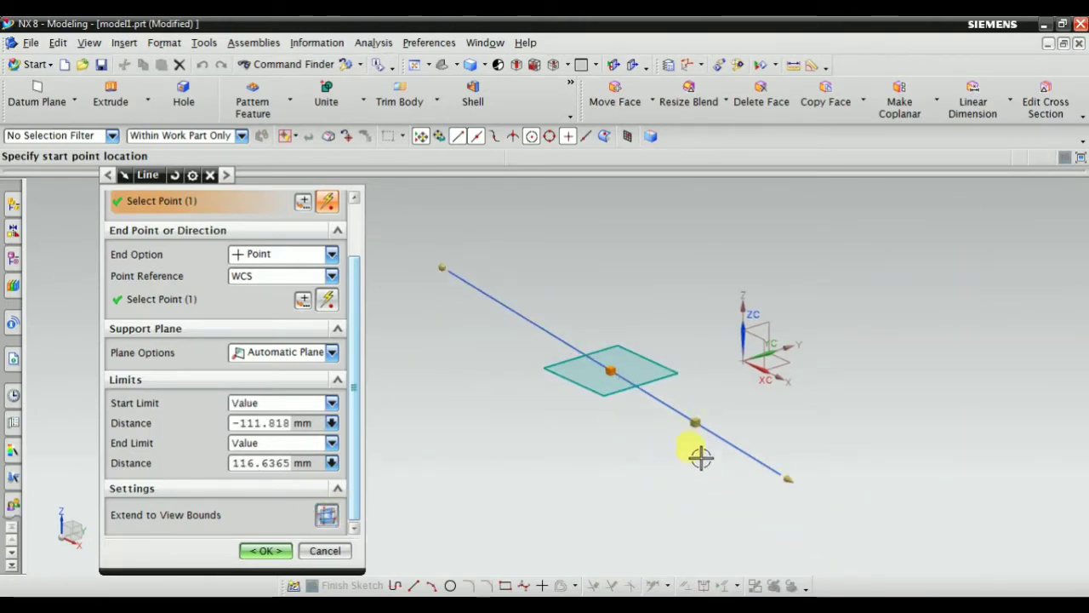
pyautogui.scroll(2, 700, 457)
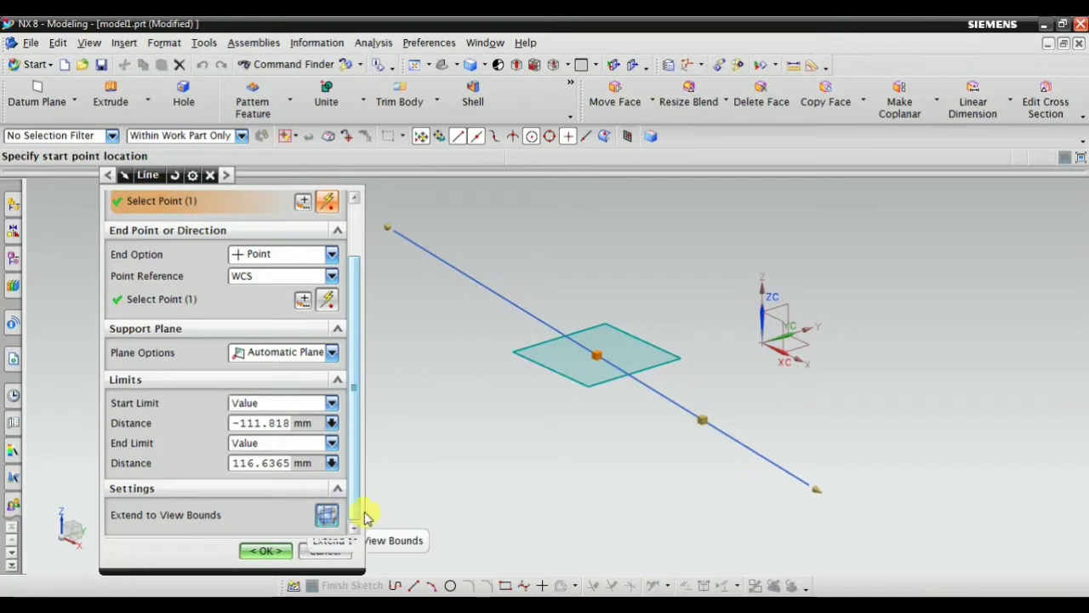
# Step: Pull the line's end limit back to 27 mm and its start limit to -20 mm
pyautogui.moveTo(813, 488); pyautogui.dragTo(604, 365)
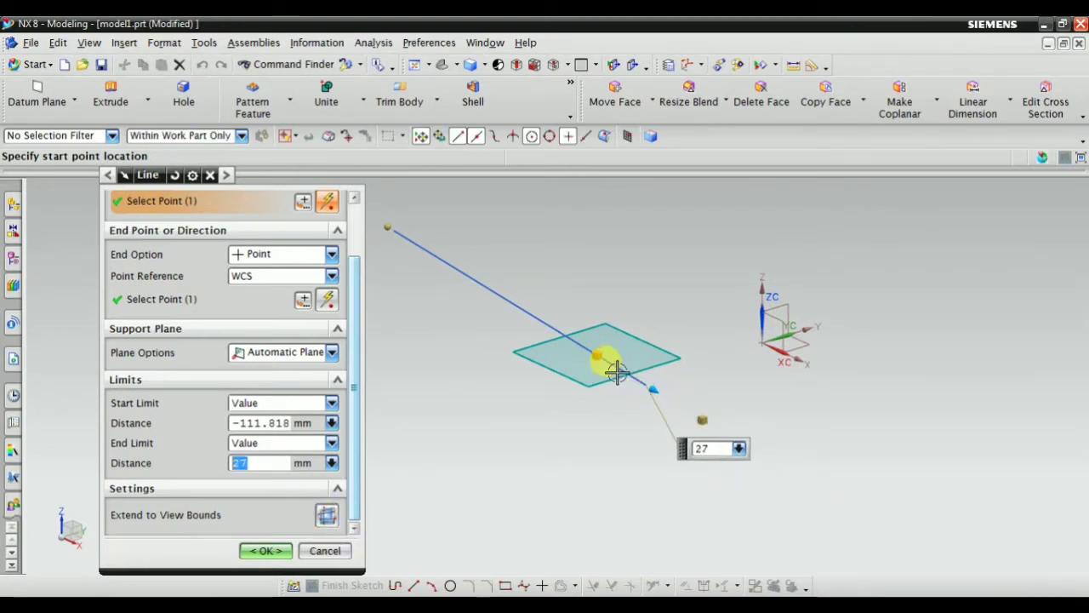
pyautogui.moveTo(388, 226); pyautogui.dragTo(564, 316)
pyautogui.scroll(2, 598, 344)
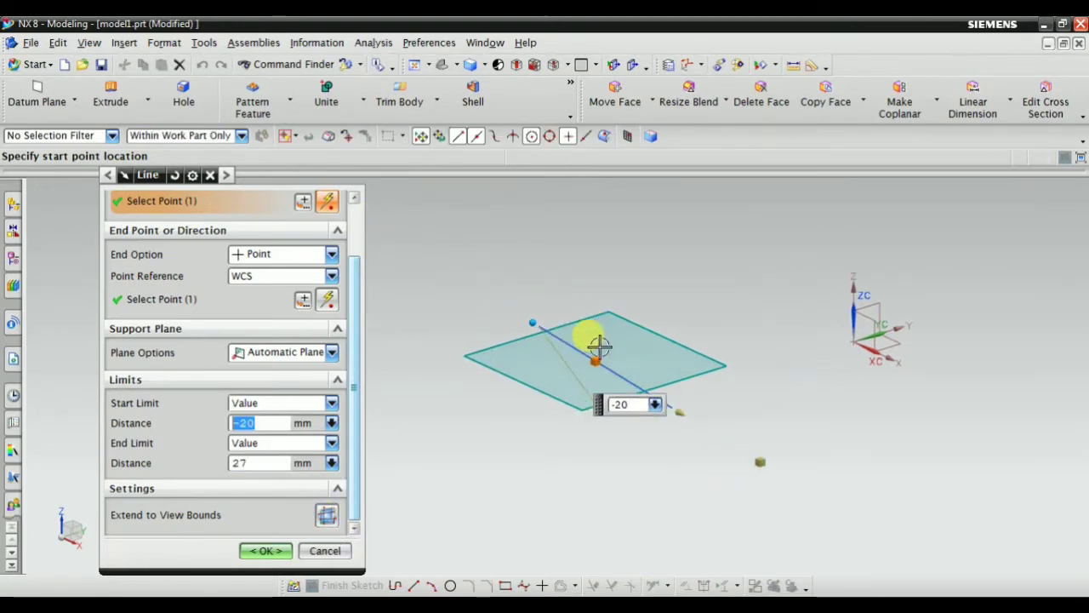
pyautogui.scroll(1, 586, 359)
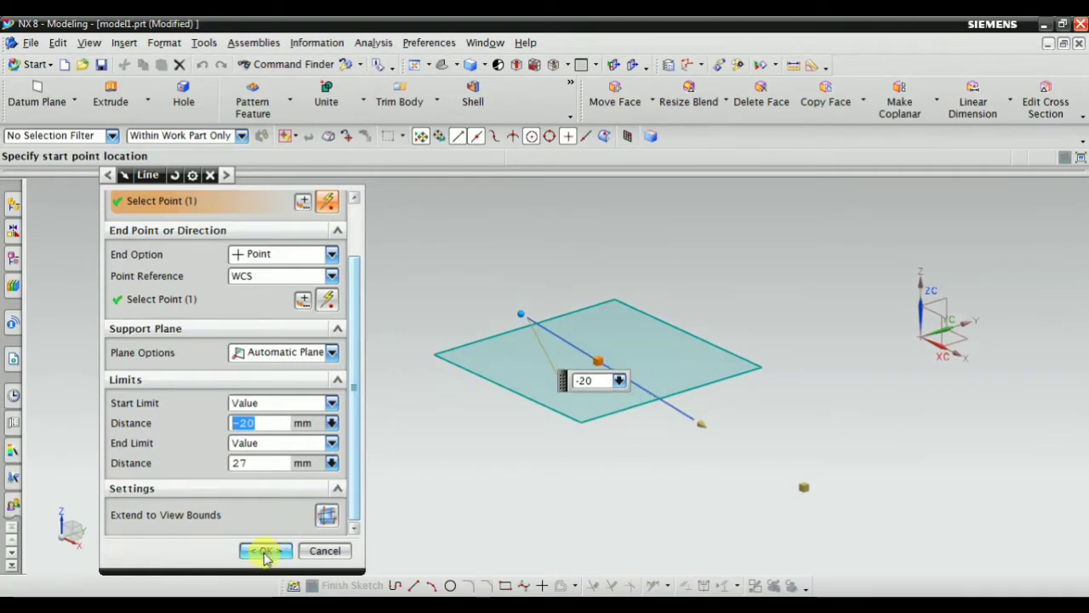
# Step: Accept the line's edited start and end limits and close the Line command
pyautogui.click(265, 551)
pyautogui.click(442, 65)
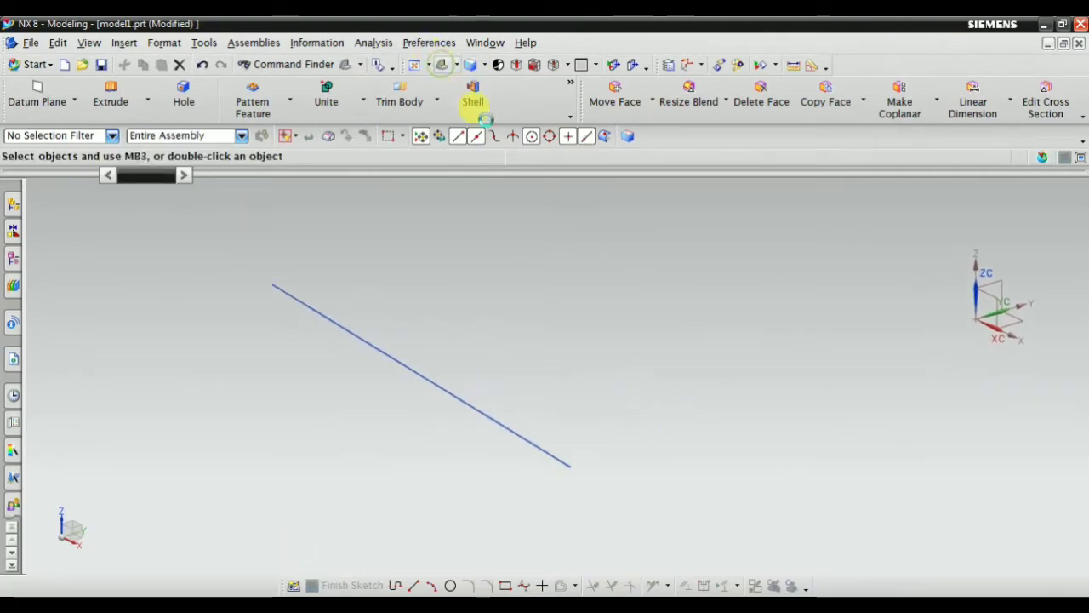
pyautogui.scroll(1, 529, 330)
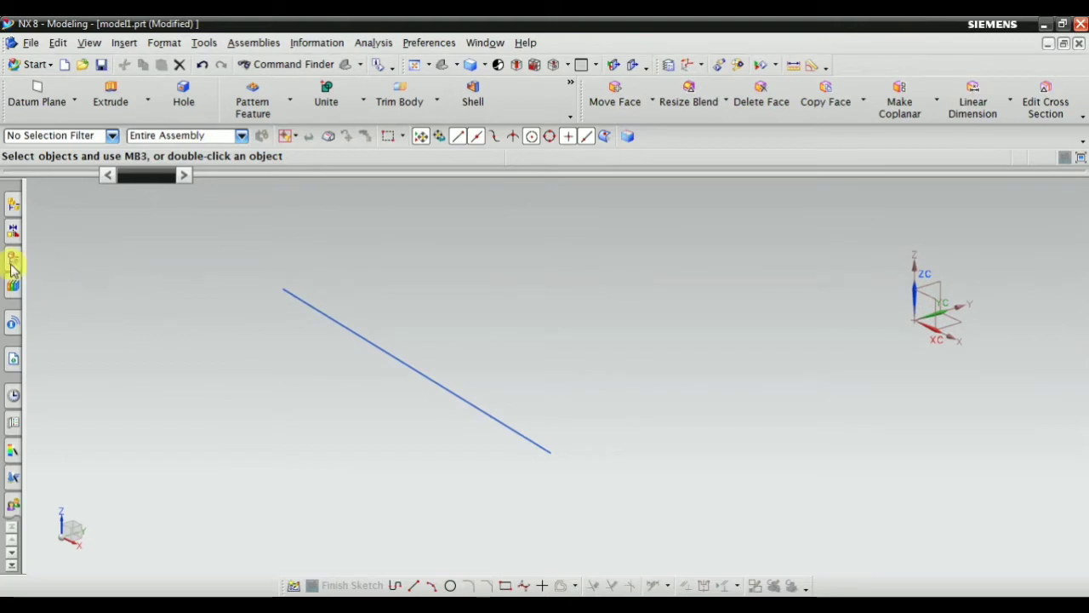
pyautogui.scroll(-2, 543, 283)
pyautogui.scroll(2, 545, 282)
pyautogui.click(125, 44)
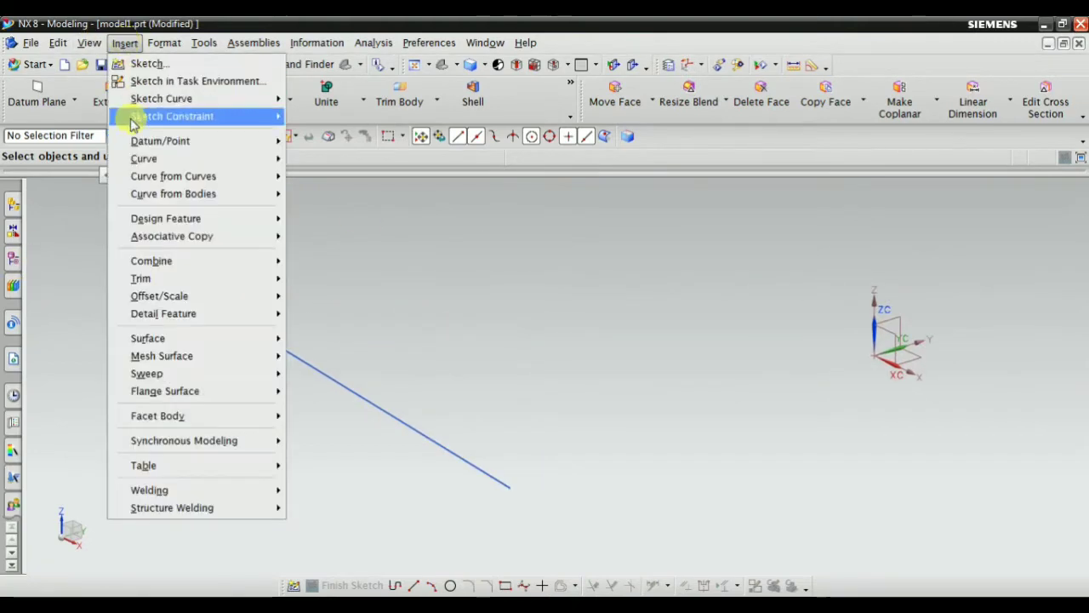
pyautogui.moveTo(274, 162)
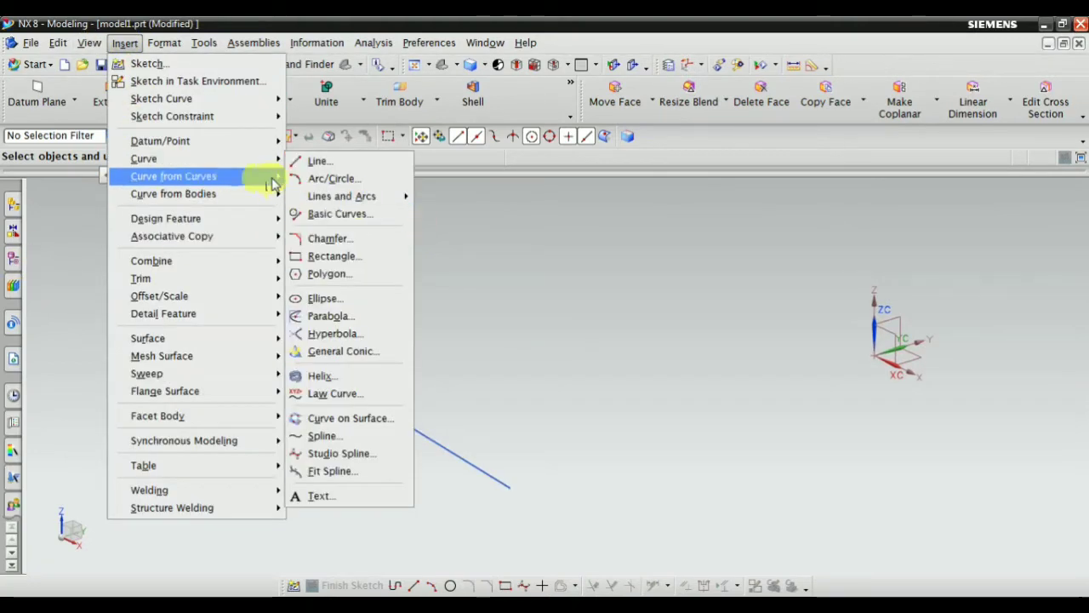
pyautogui.click(339, 164)
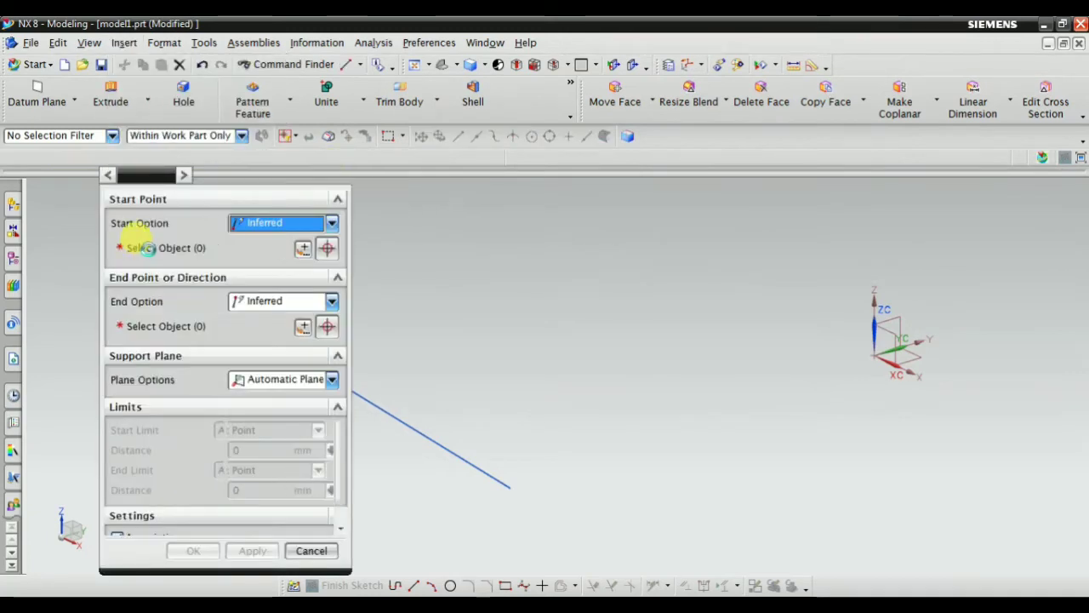
pyautogui.click(272, 222)
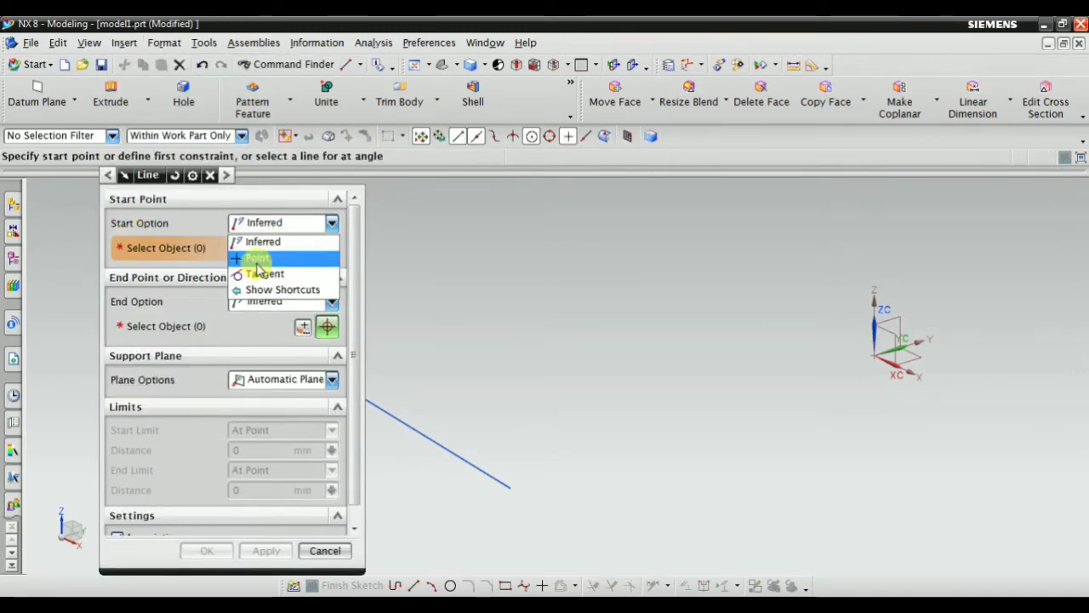
pyautogui.click(339, 553)
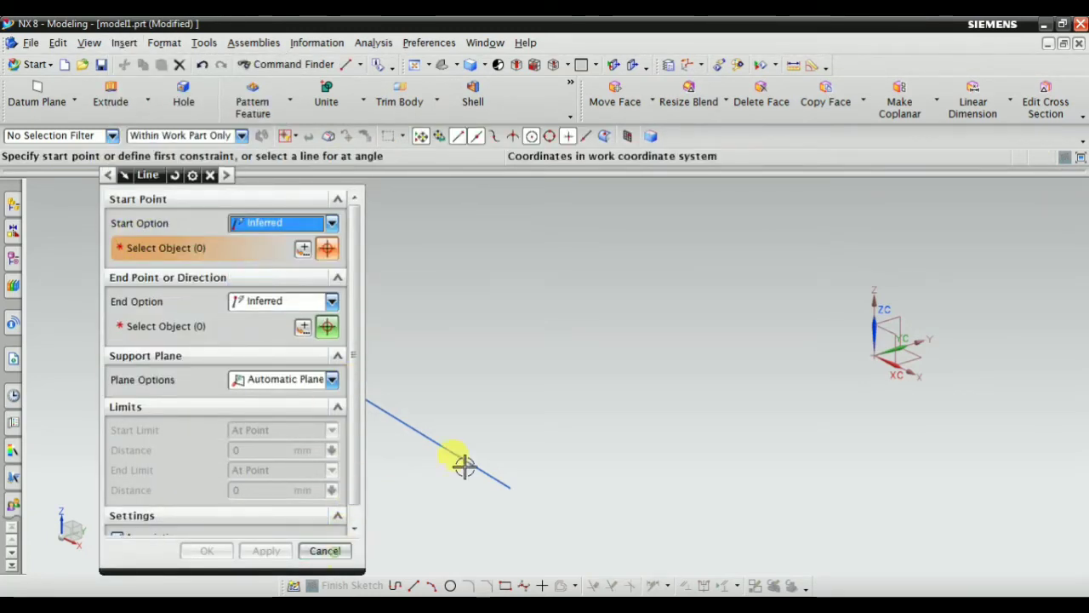
pyautogui.scroll(-2, 464, 467)
pyautogui.click(328, 551)
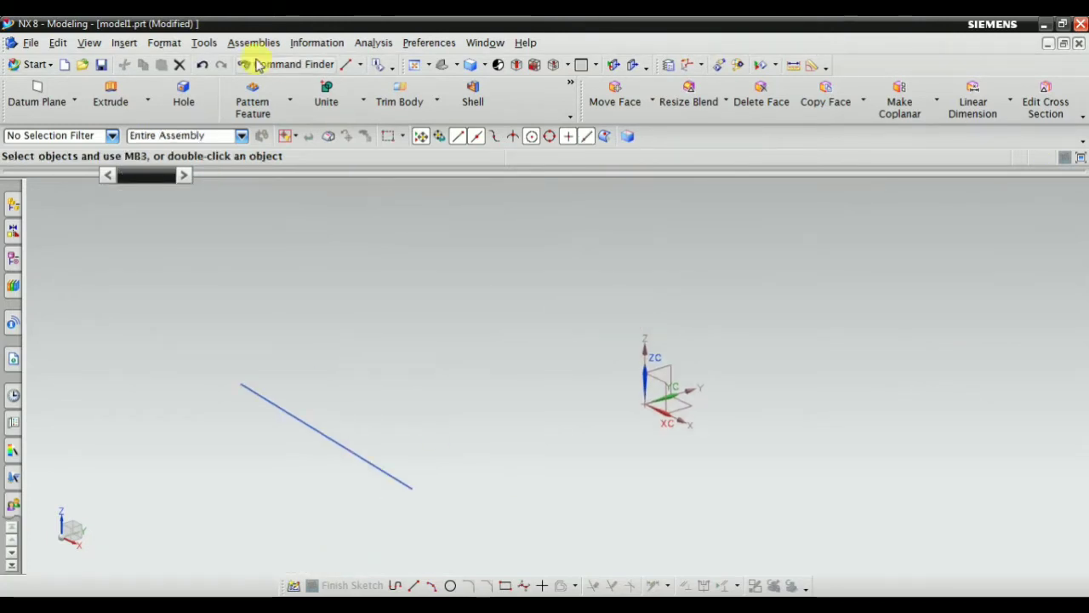
# Step: Create a block with 100 mm length, width and height at the coordinate system origin and fit it in the view
pyautogui.click(124, 44)
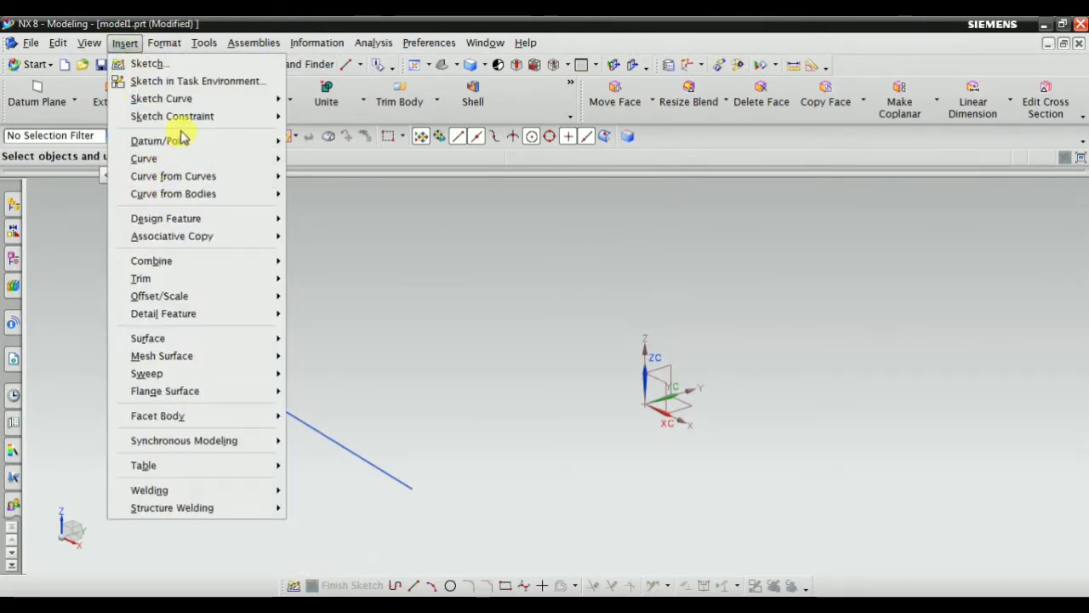
pyautogui.moveTo(176, 218)
pyautogui.click(320, 253)
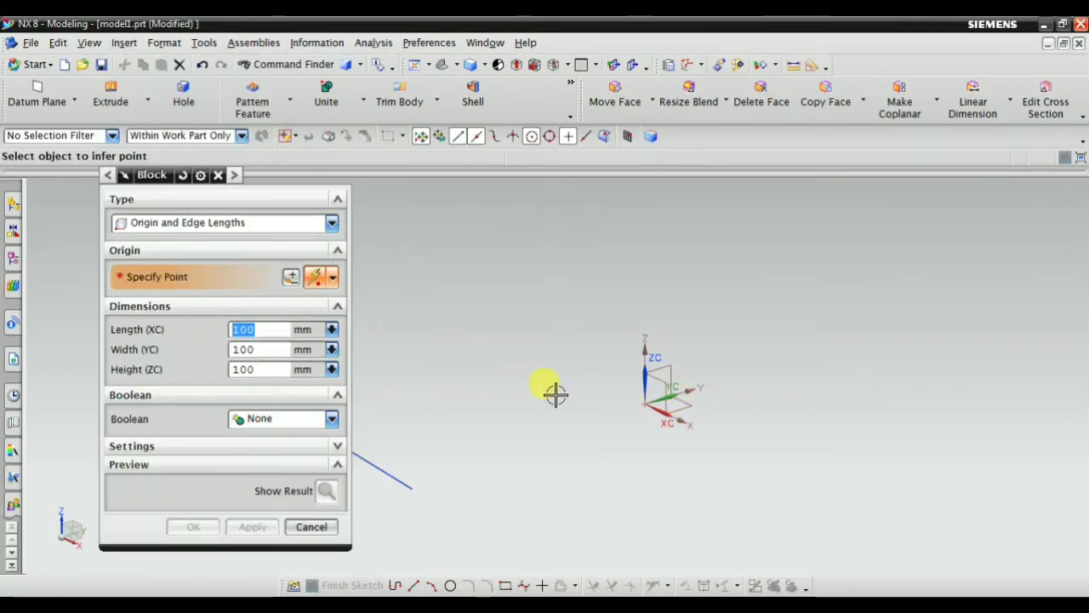
pyautogui.click(638, 397)
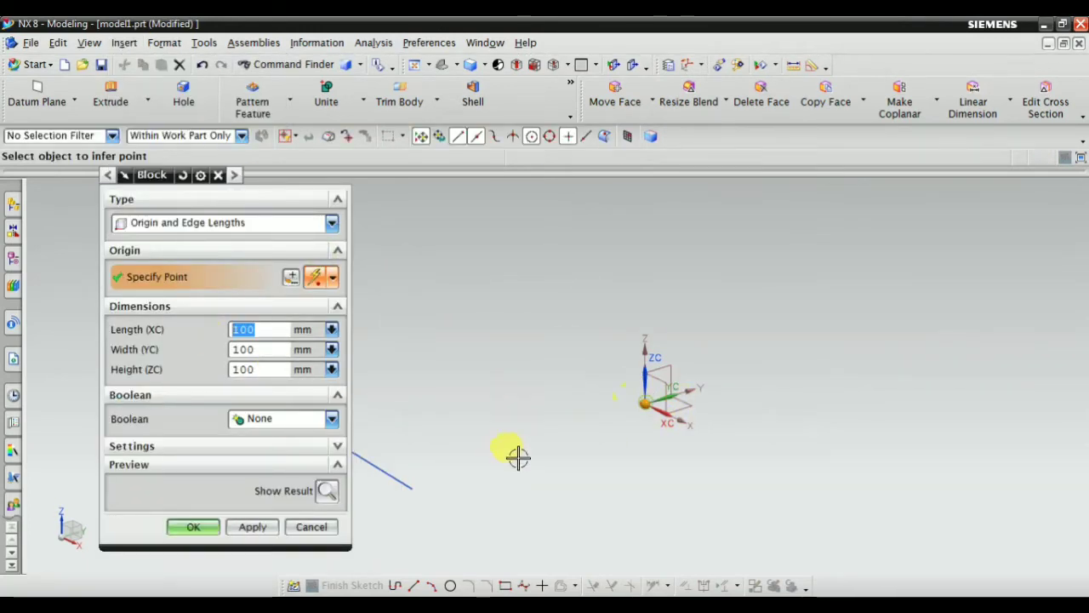
pyautogui.click(192, 525)
pyautogui.rightClick(475, 285)
pyautogui.click(496, 309)
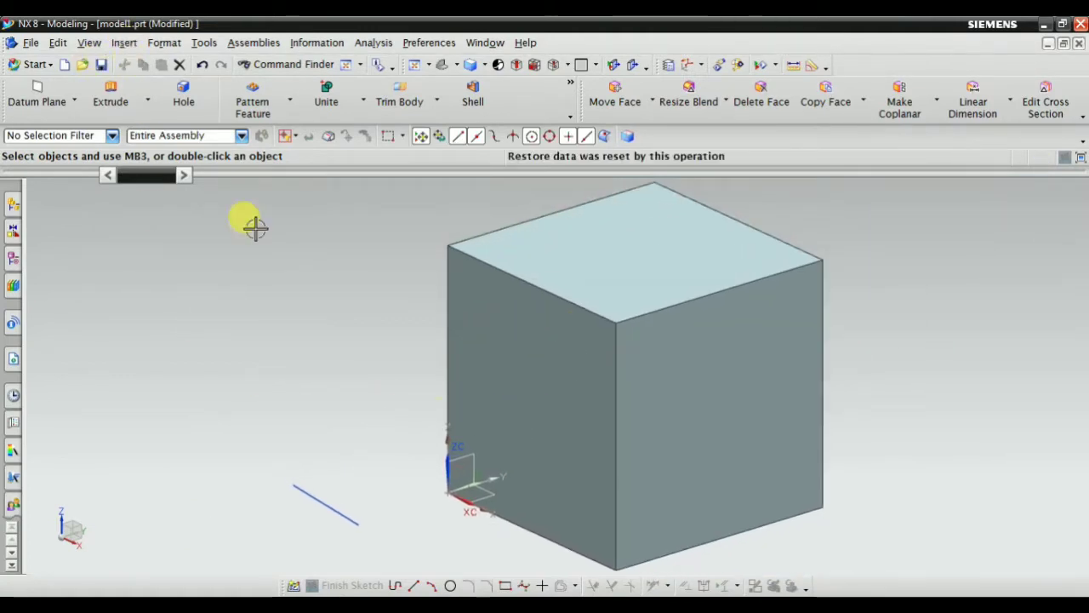
# Step: Start a line using the Point start option and place its start point on the block's upper corner at XC 100, YC 0, ZC 100
pyautogui.click(125, 44)
pyautogui.moveTo(158, 161)
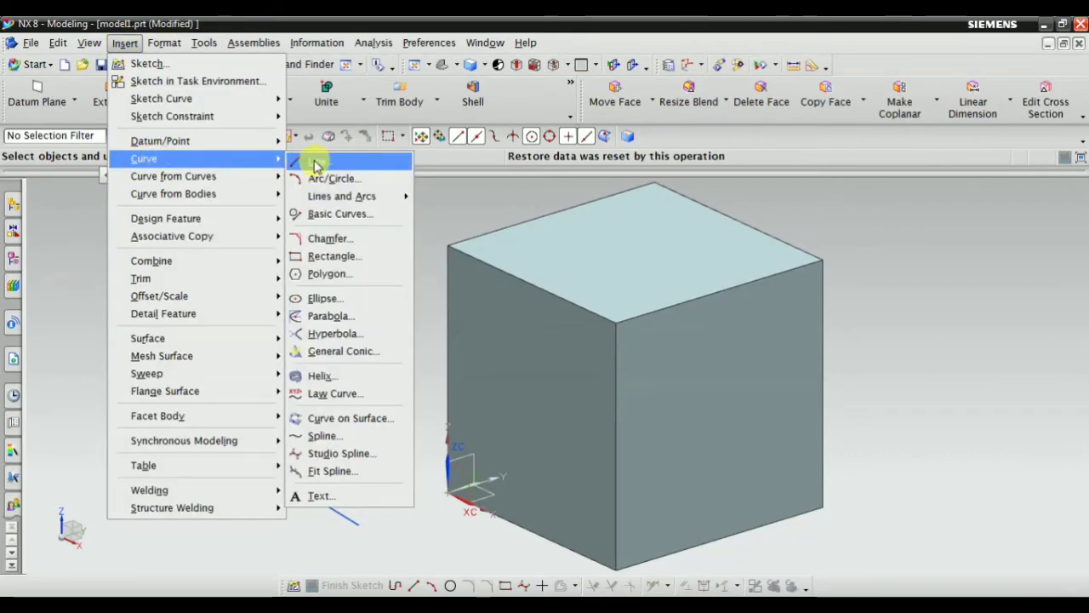
pyautogui.click(316, 160)
pyautogui.click(267, 221)
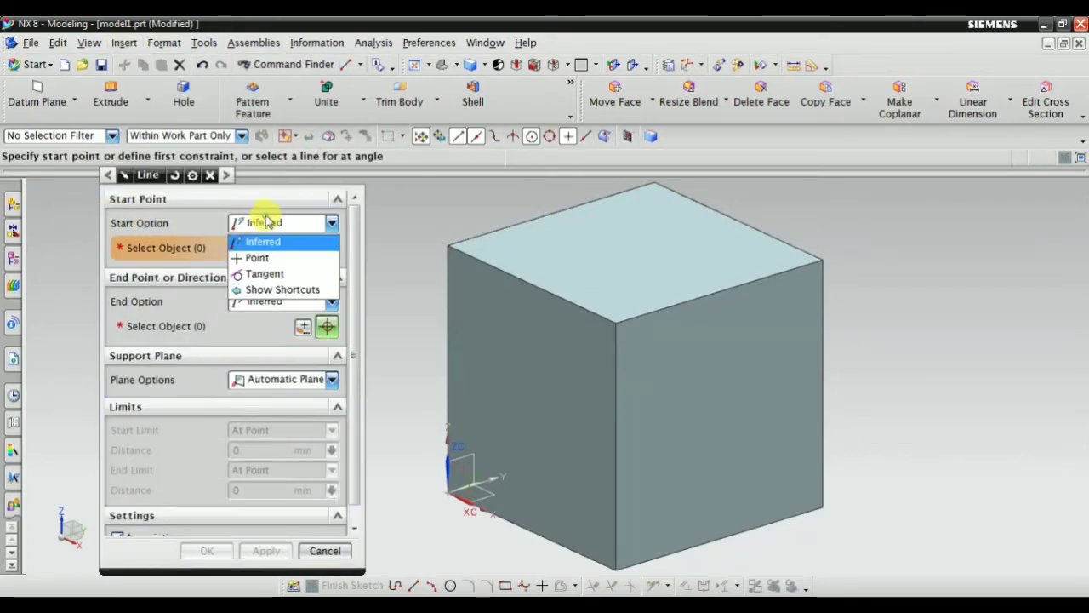
pyautogui.click(260, 257)
pyautogui.scroll(-1, 472, 368)
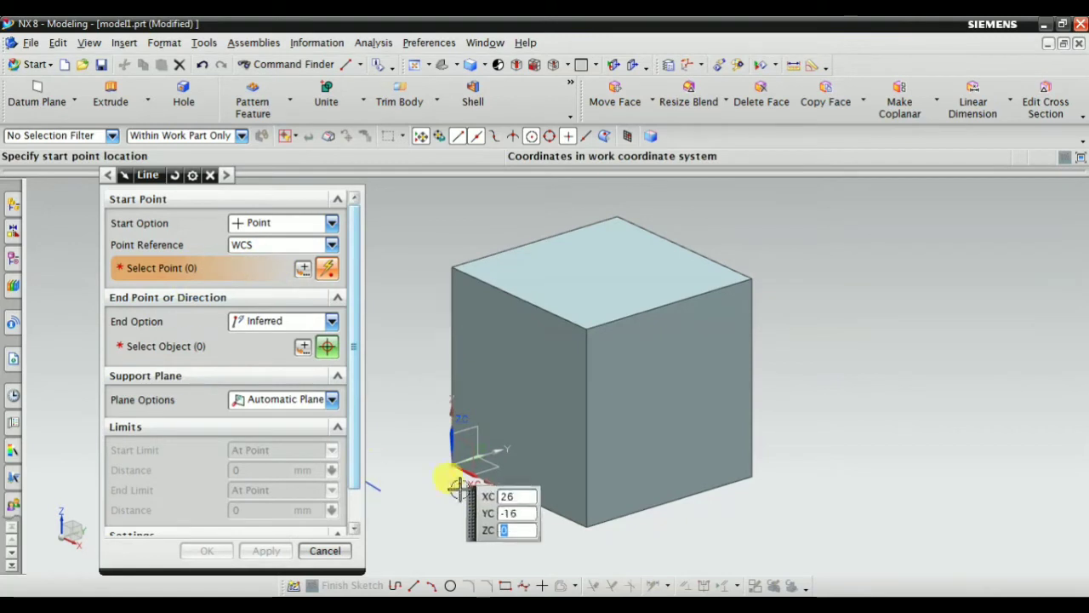
pyautogui.moveTo(462, 480); pyautogui.dragTo(448, 414, button='middle')
pyautogui.scroll(1, 509, 246)
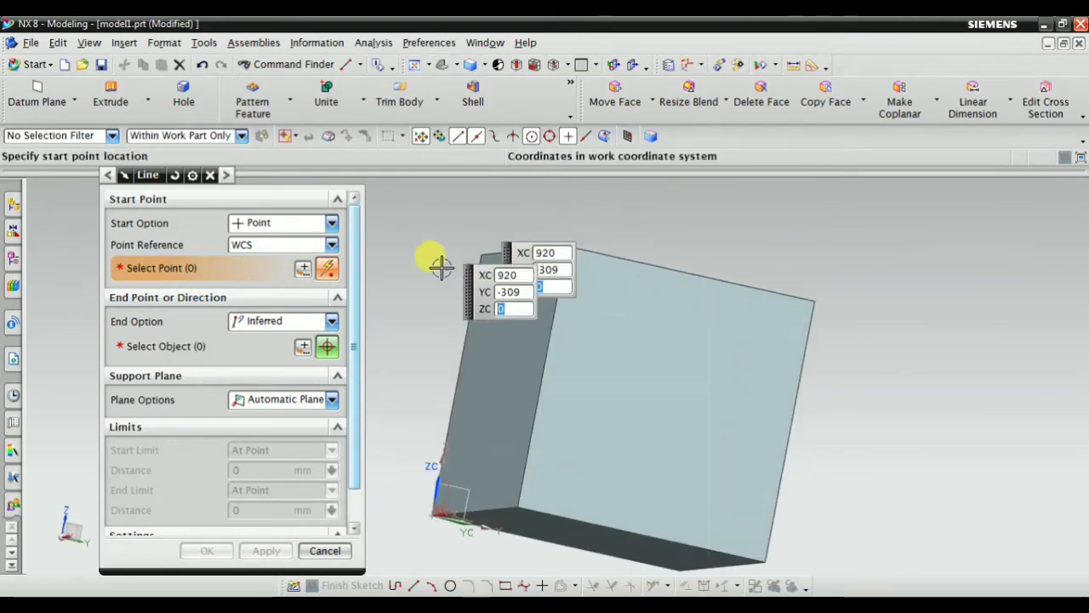
pyautogui.click(308, 223)
pyautogui.click(297, 228)
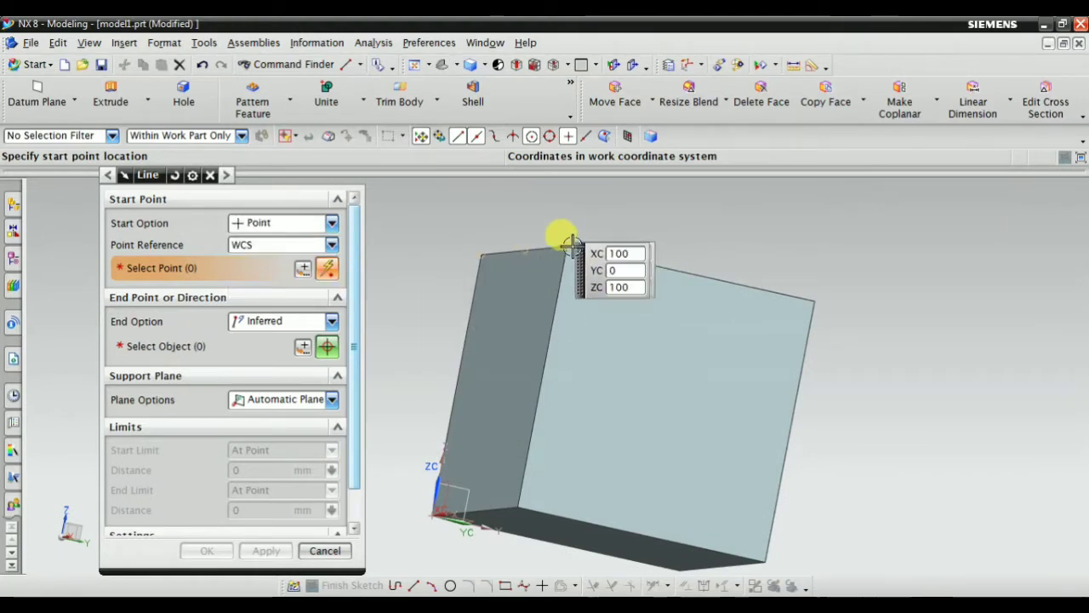
pyautogui.click(566, 244)
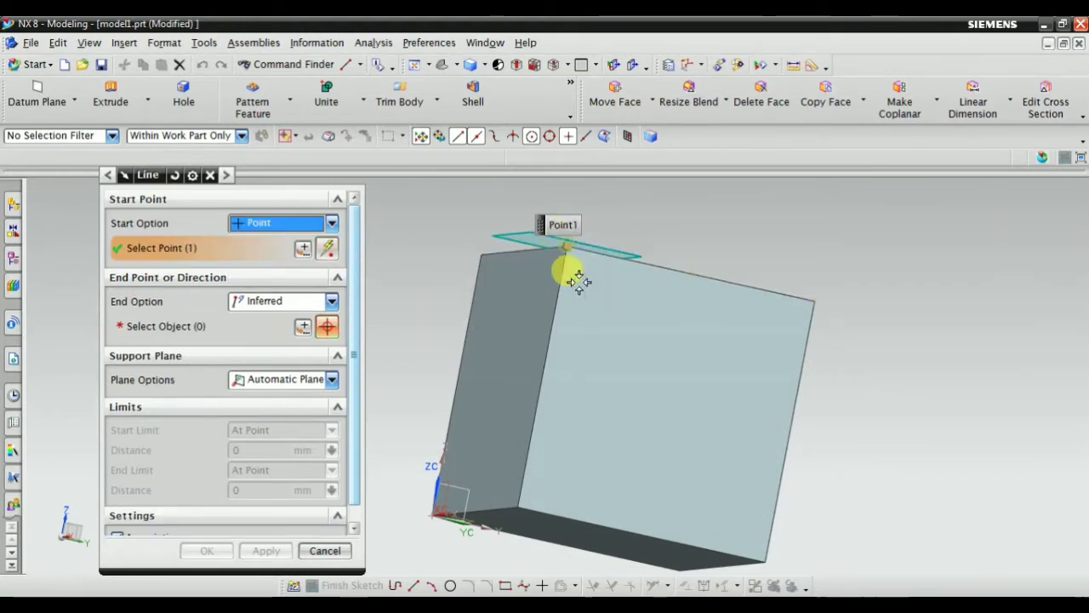
# Step: Place the line's end point on the diagonally opposite lower corner of the block and create the line
pyautogui.moveTo(570, 324); pyautogui.dragTo(611, 467, button='middle')
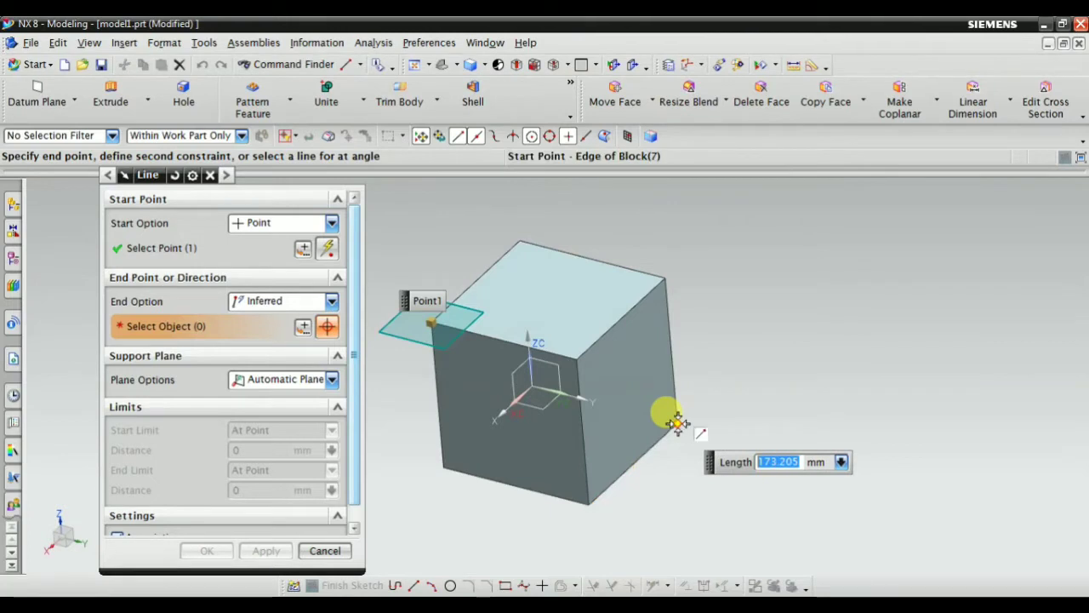
pyautogui.click(675, 423)
pyautogui.click(207, 551)
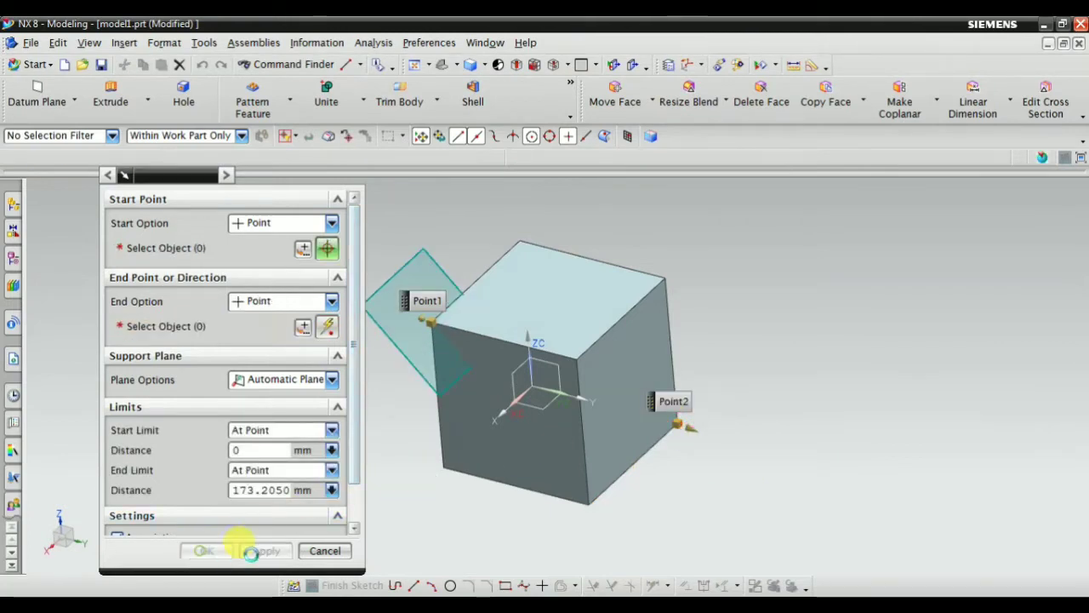
# Step: Switch the display to Static Wireframe and examine the diagonal line inside the block
pyautogui.moveTo(622, 496); pyautogui.dragTo(657, 470, button='middle')
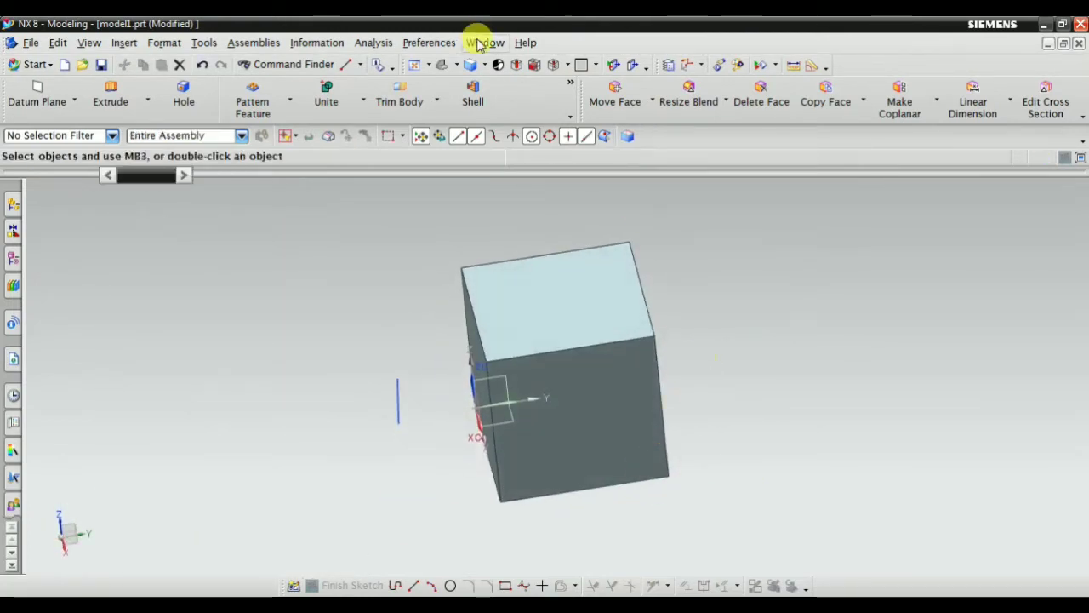
pyautogui.click(492, 70)
pyautogui.click(486, 156)
pyautogui.moveTo(715, 374); pyautogui.dragTo(637, 352, button='middle')
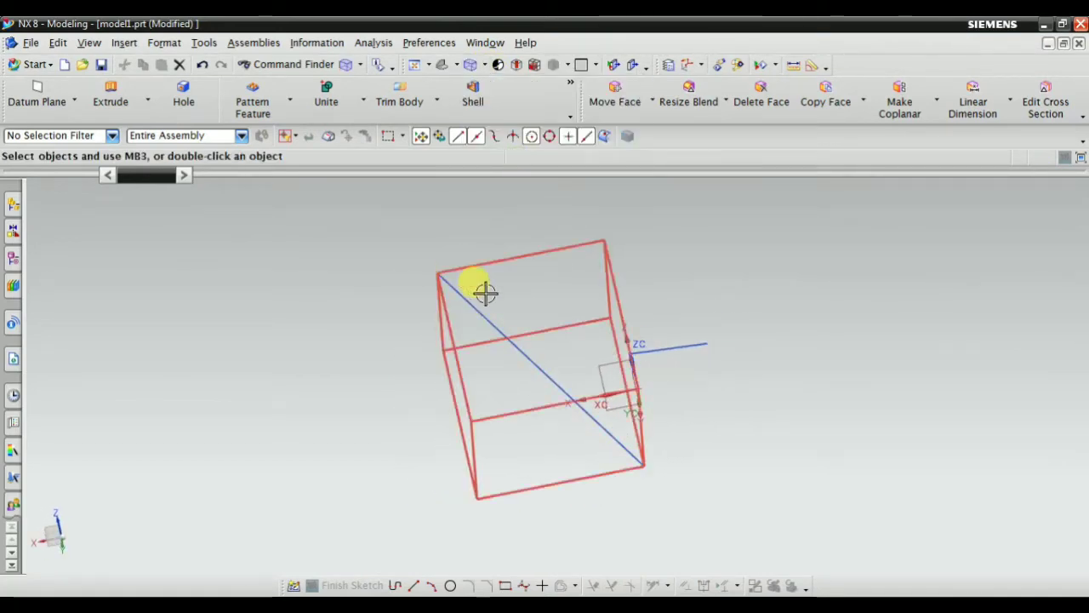
pyautogui.moveTo(629, 462); pyautogui.dragTo(630, 434, button='middle')
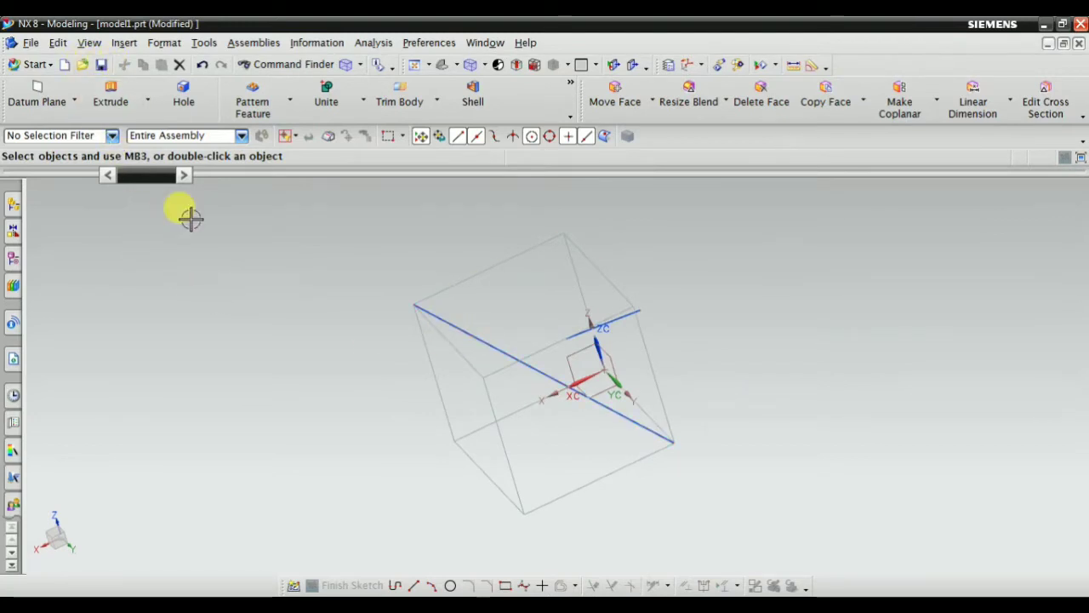
# Step: Return the model display to Shaded with Edges
pyautogui.moveTo(244, 283); pyautogui.dragTo(229, 233, button='right')
pyautogui.click(363, 65)
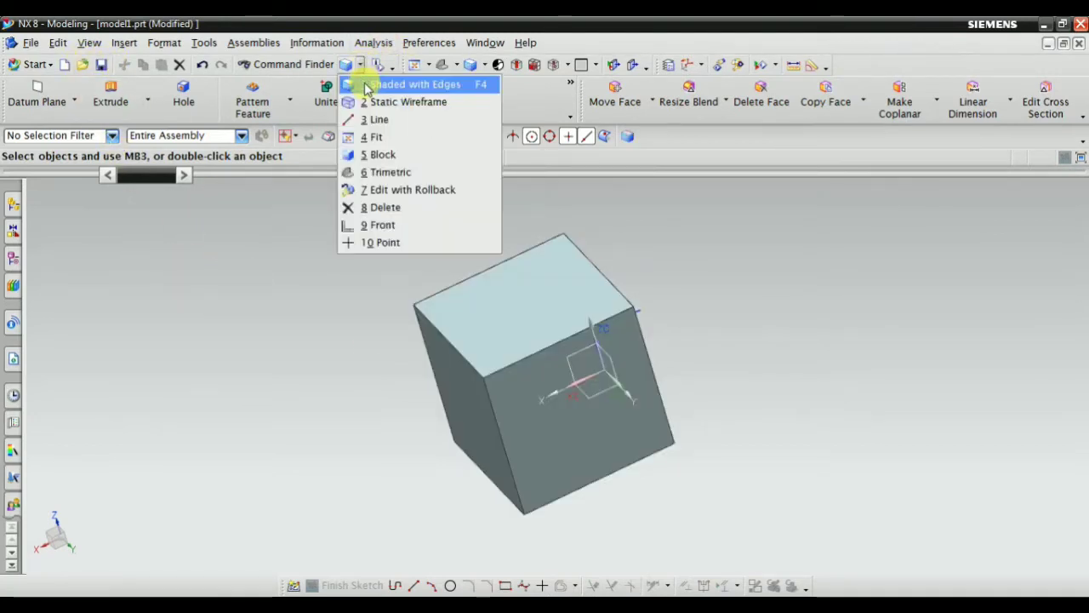
pyautogui.click(366, 82)
pyautogui.moveTo(352, 333); pyautogui.dragTo(402, 321, button='middle')
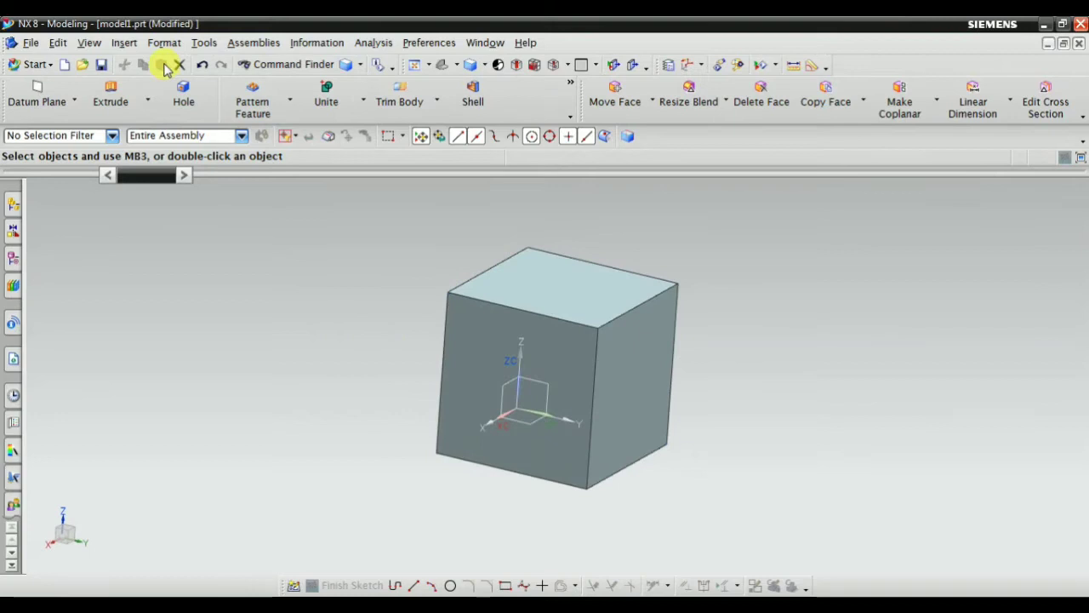
pyautogui.click(124, 43)
pyautogui.moveTo(145, 153)
pyautogui.click(308, 161)
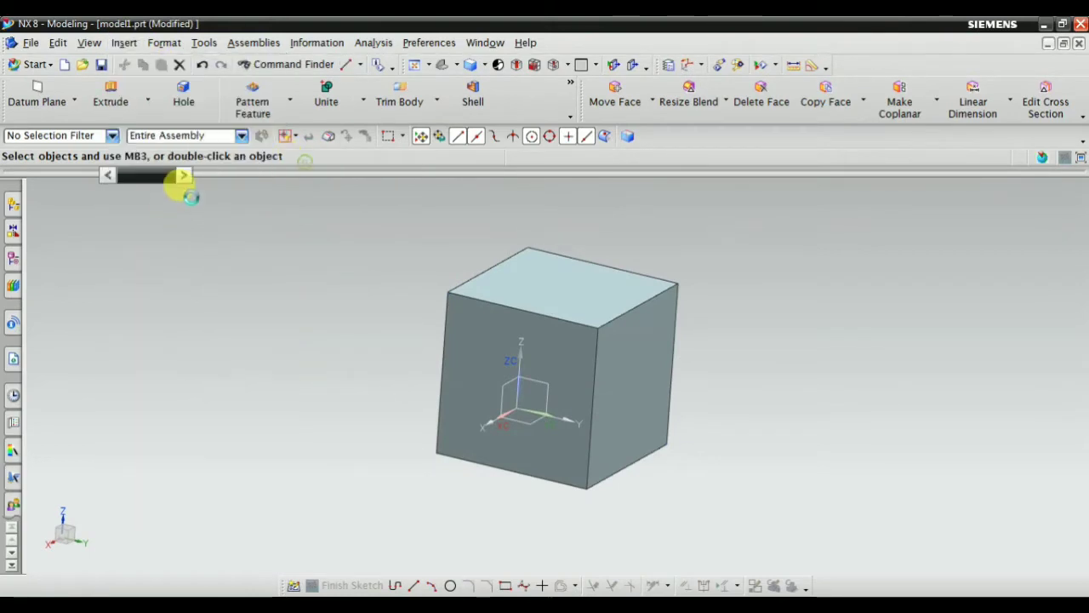
pyautogui.click(256, 222)
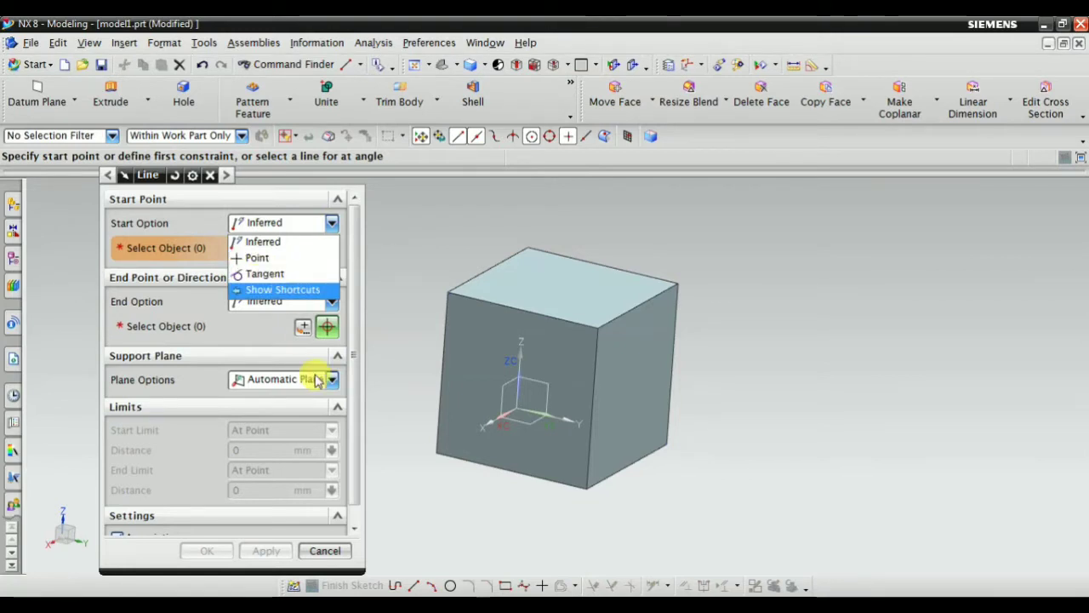
pyautogui.click(324, 557)
pyautogui.scroll(-2, 589, 438)
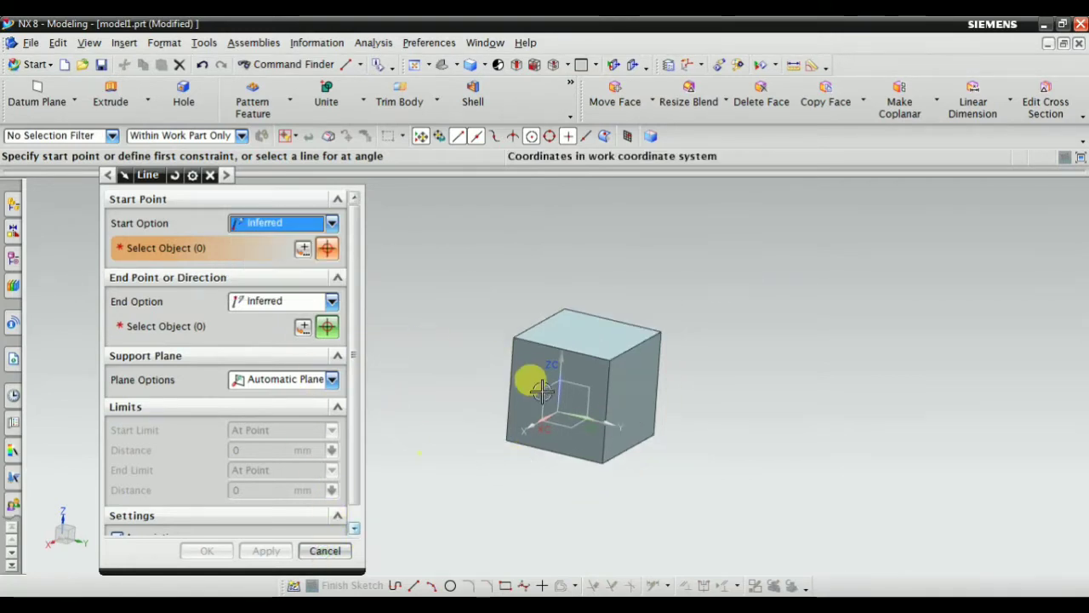
pyautogui.click(322, 550)
# Step: Start an arc of type Three Point Arc and place its start point in the empty space well away from the block
pyautogui.moveTo(491, 365); pyautogui.dragTo(504, 393, button='middle')
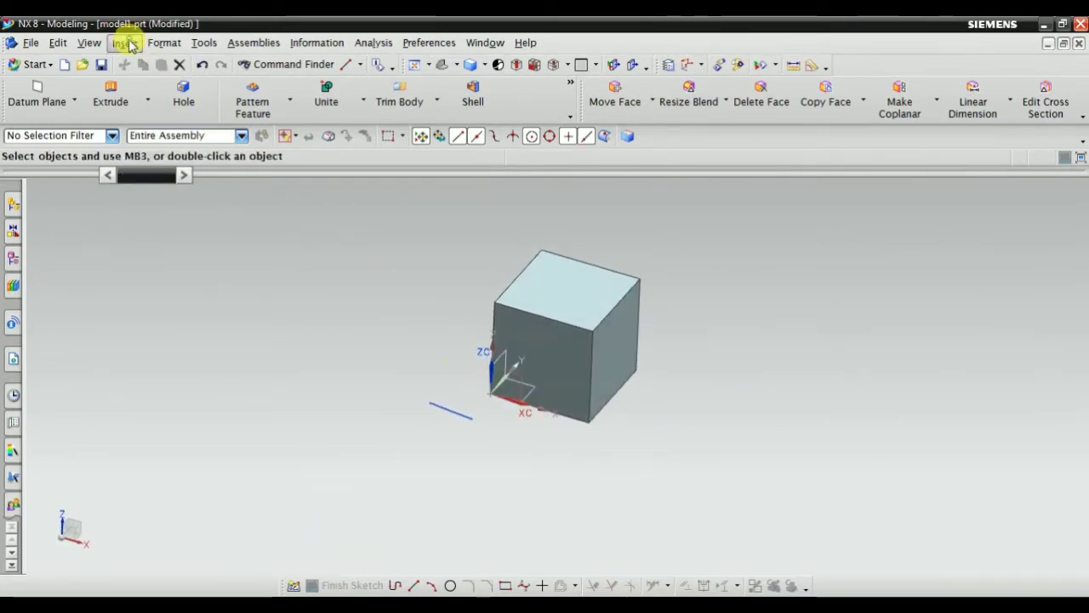
pyautogui.click(126, 42)
pyautogui.moveTo(220, 159)
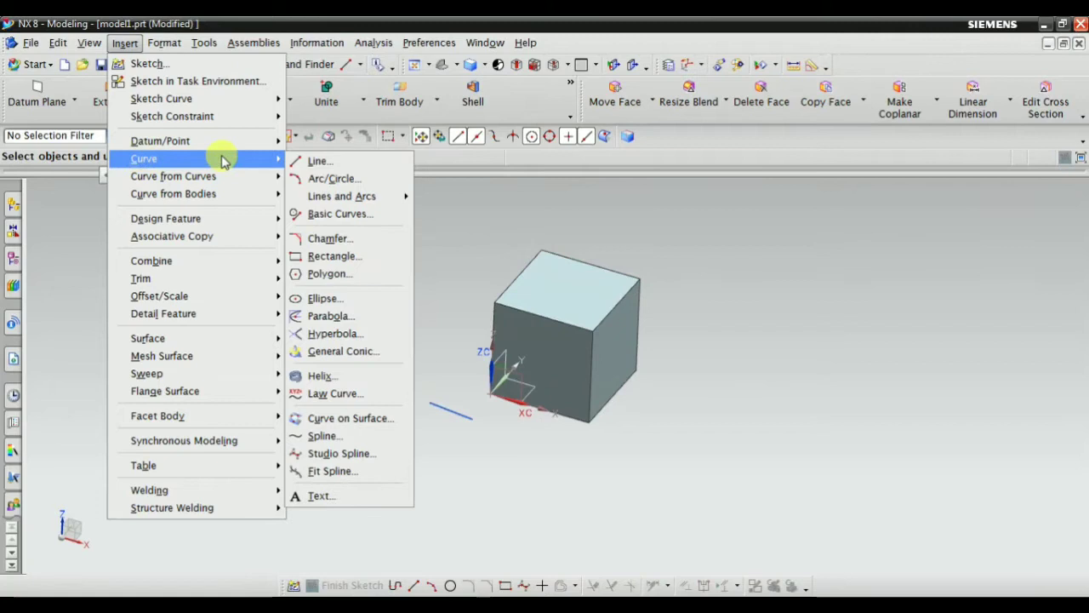
pyautogui.click(337, 183)
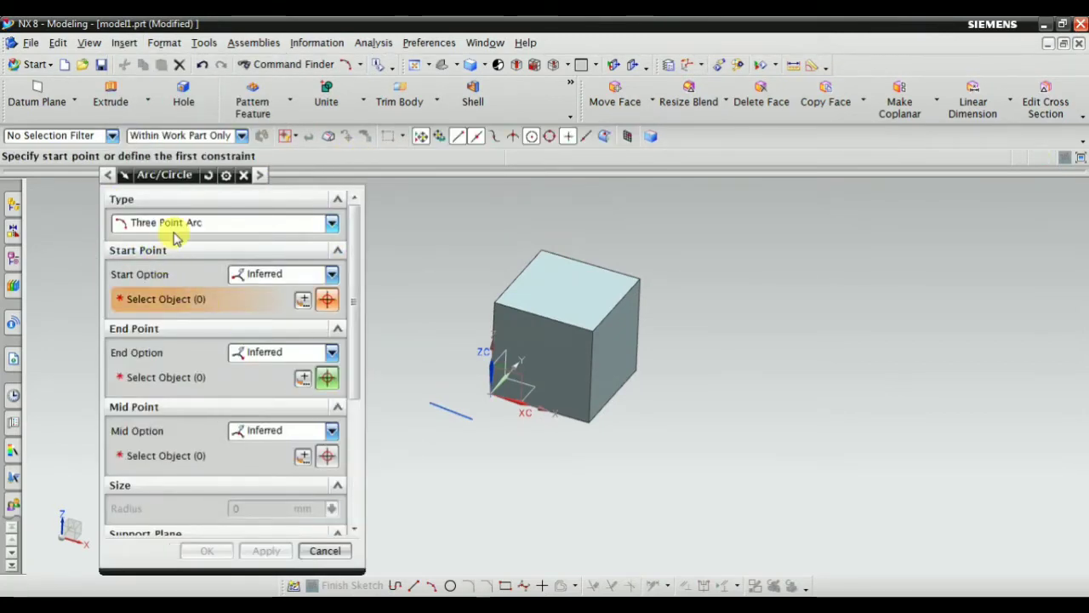
pyautogui.click(185, 224)
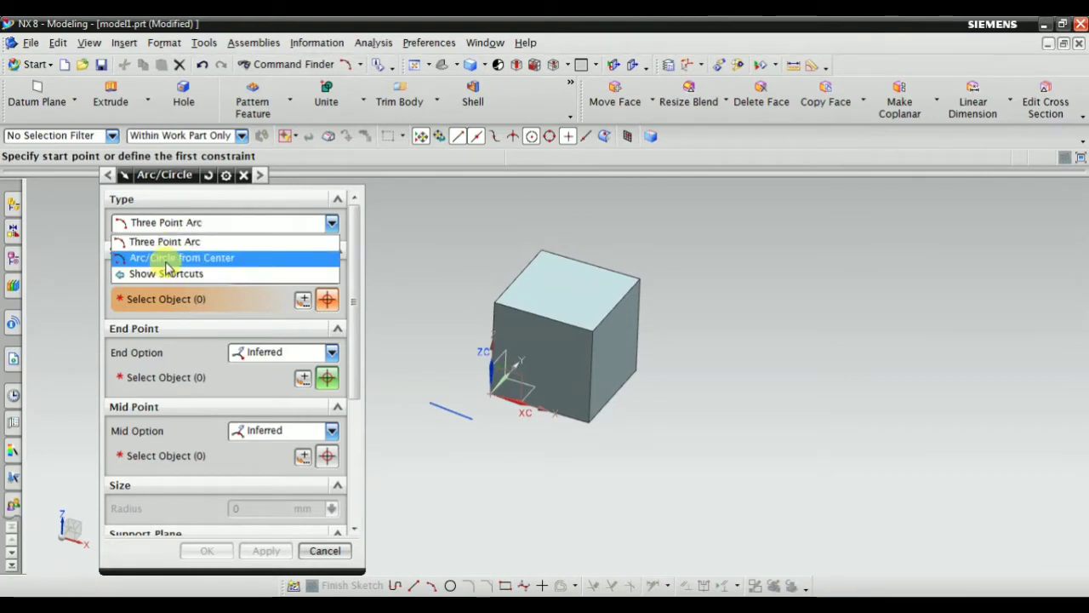
pyautogui.click(175, 241)
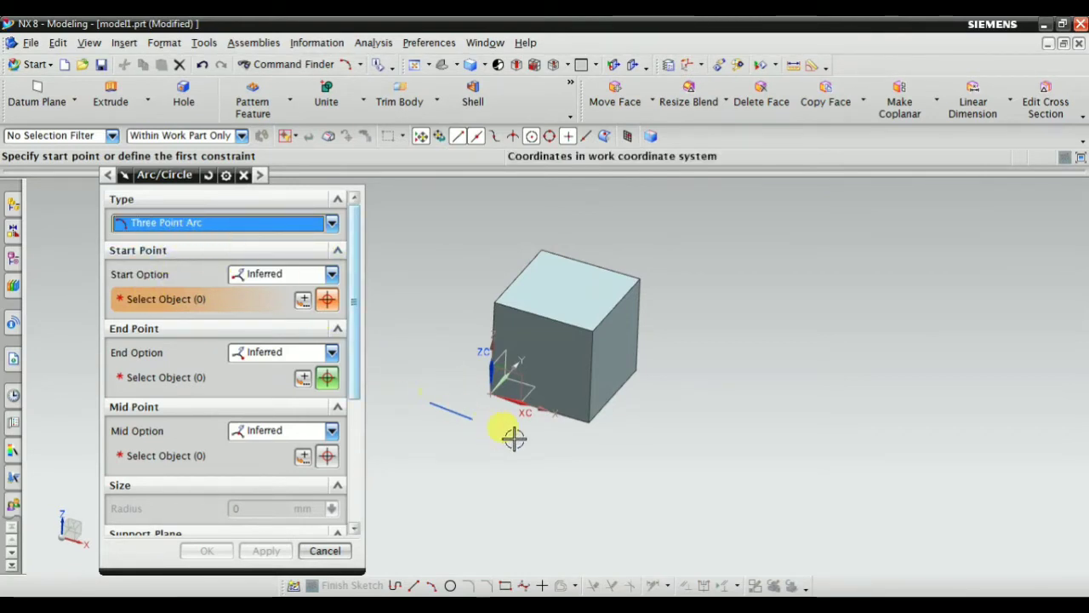
pyautogui.moveTo(514, 439)
pyautogui.mouseDown(button='middle')
pyautogui.moveTo(503, 400)
pyautogui.moveTo(504, 437)
pyautogui.mouseUp(button='middle')
pyautogui.scroll(-4, 678, 432)
pyautogui.scroll(2, 458, 445)
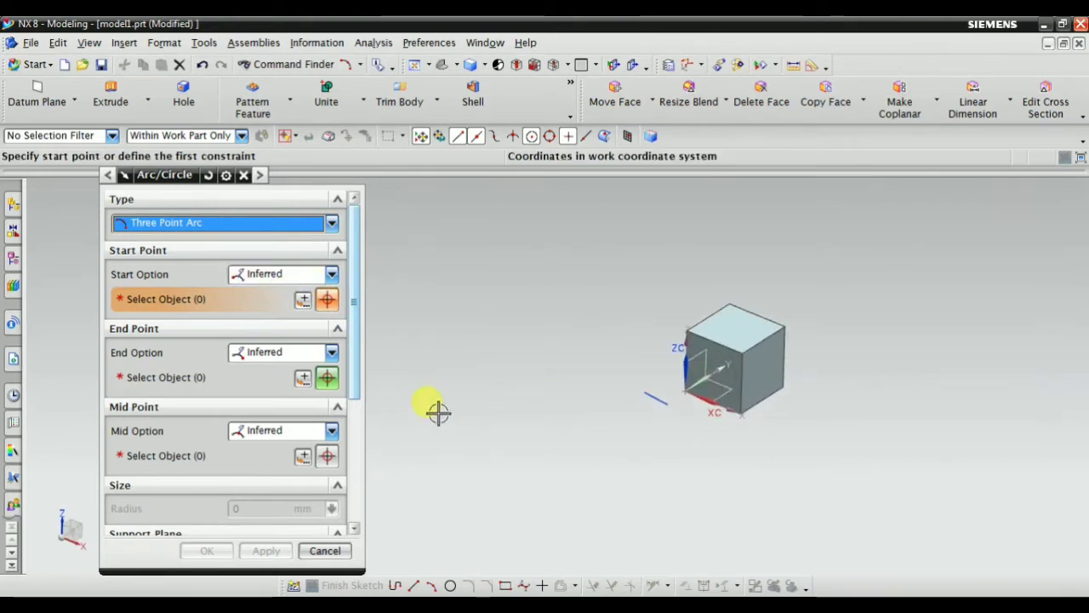
pyautogui.click(438, 412)
# Step: Place the arc's end point behind the start and its mid point at about XC -135.7, YC -56.2, ZC 0, and create the arc
pyautogui.click(528, 293)
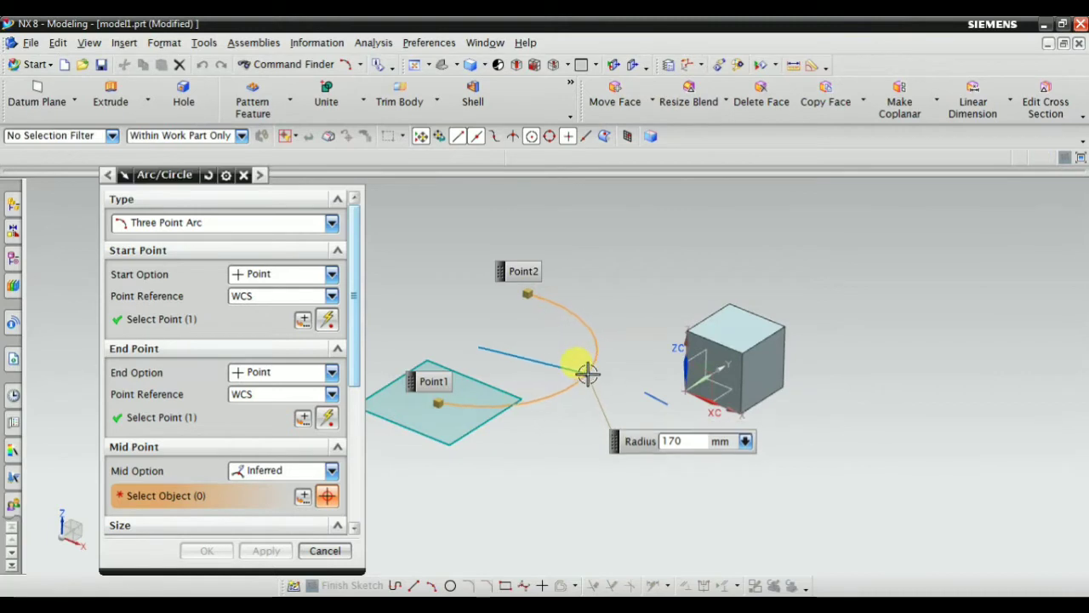
pyautogui.click(586, 375)
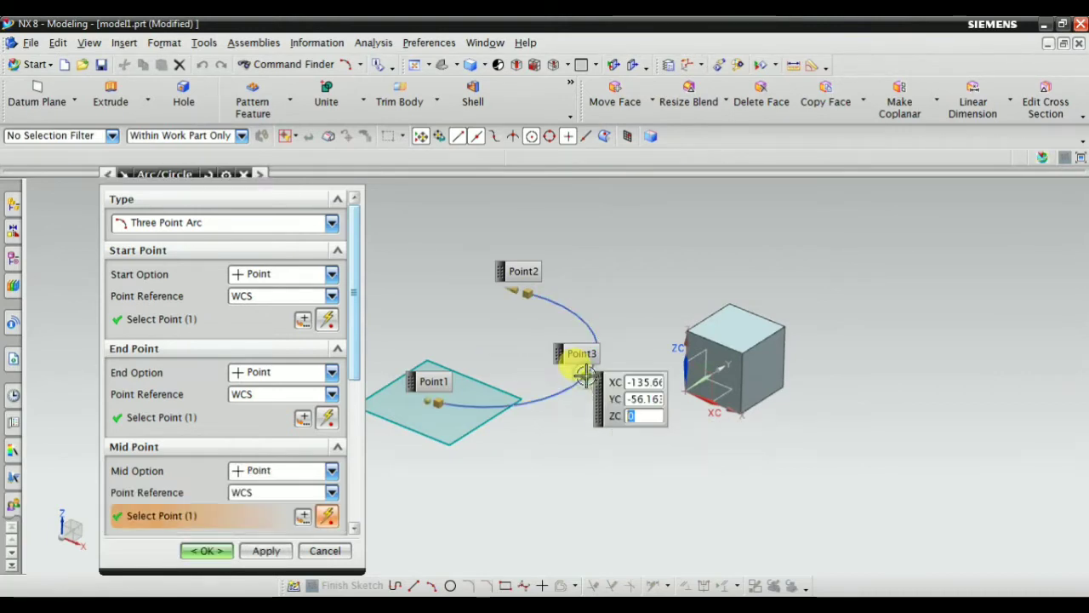
pyautogui.click(207, 551)
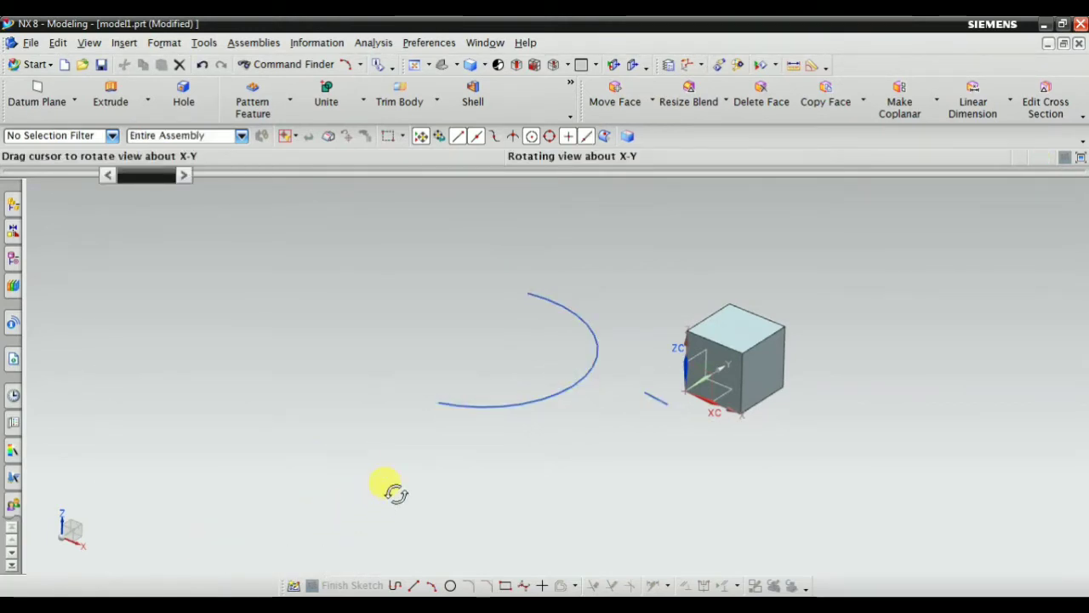
# Step: Examine the shape of the new arc and its position relative to the short line and the block
pyautogui.moveTo(389, 491); pyautogui.dragTo(469, 464, button='middle')
pyautogui.scroll(2, 448, 326)
pyautogui.scroll(-2, 482, 324)
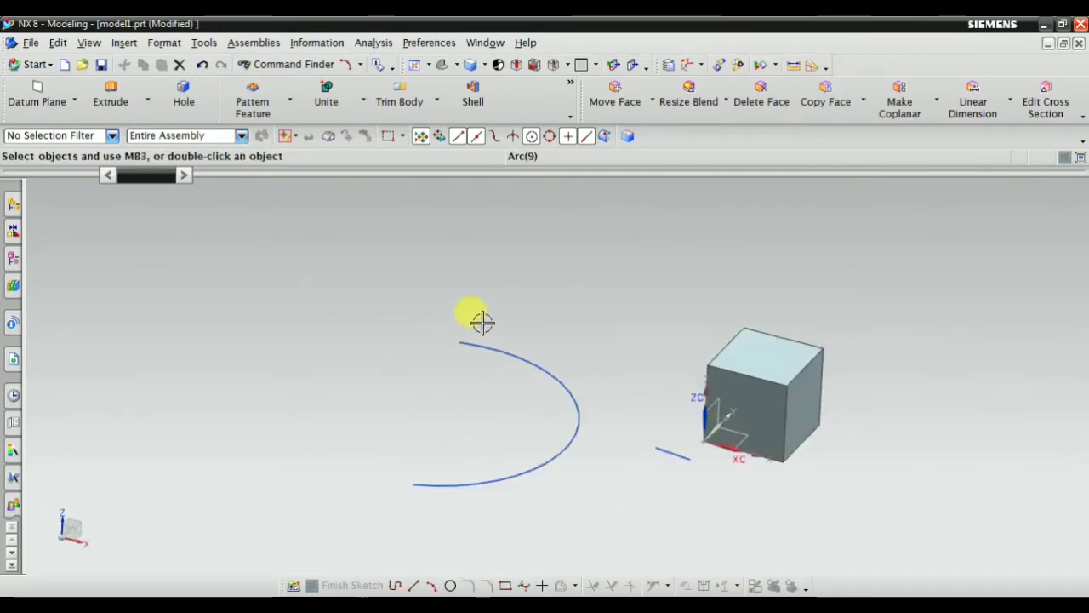
pyautogui.scroll(3, 483, 400)
pyautogui.scroll(-2, 607, 377)
pyautogui.scroll(2, 568, 396)
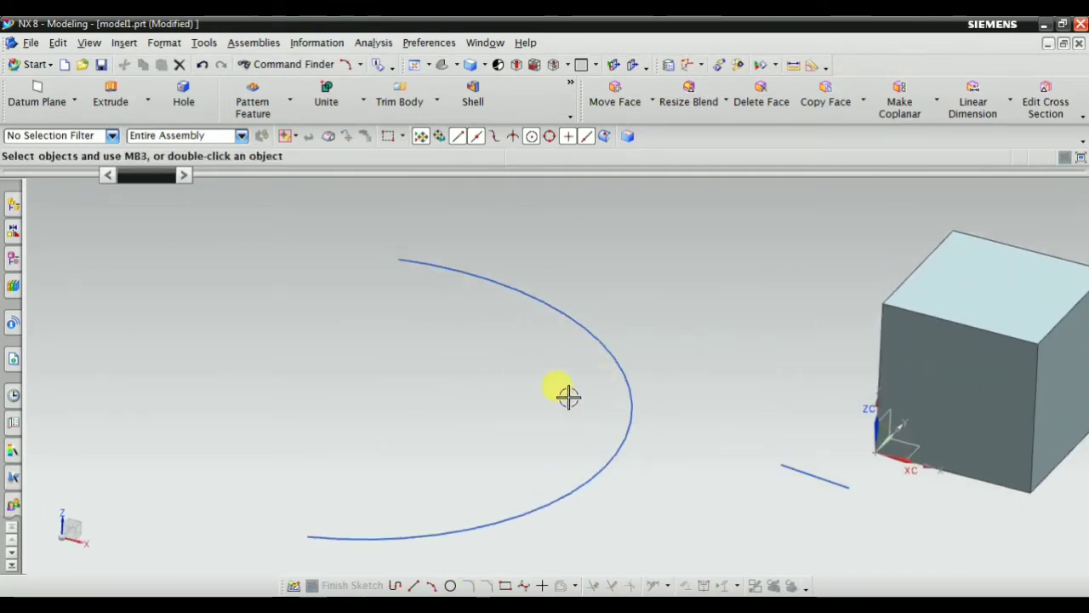
pyautogui.scroll(-2, 569, 397)
pyautogui.moveTo(645, 503)
pyautogui.mouseDown(button='middle')
pyautogui.moveTo(644, 488)
pyautogui.moveTo(634, 498)
pyautogui.mouseUp(button='middle')
# Step: Start a new line and place its start point on the short line's endpoint nearest the arc
pyautogui.click(125, 43)
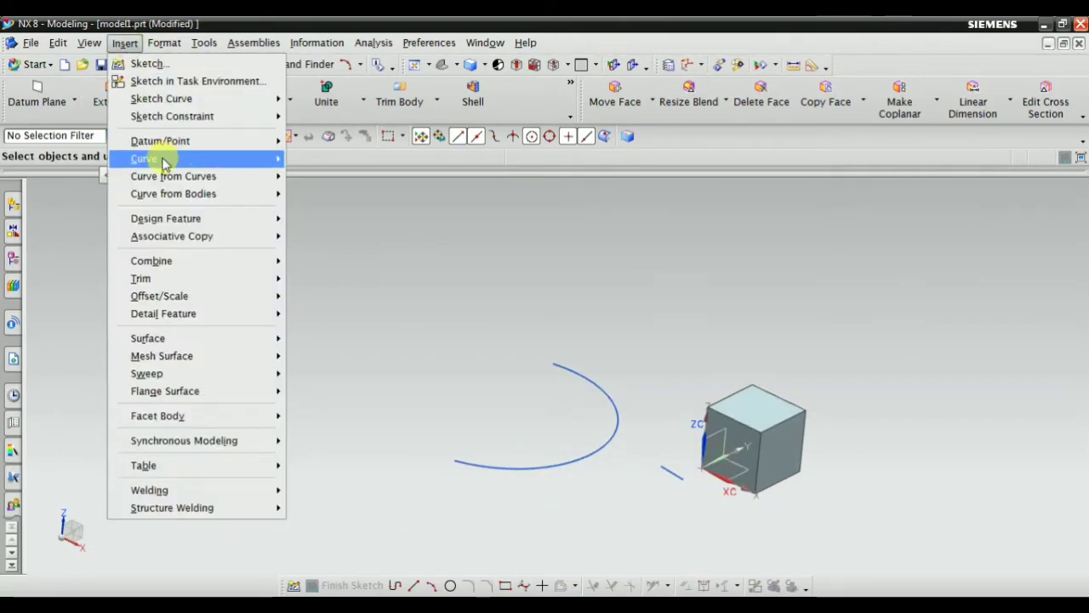
pyautogui.moveTo(156, 159)
pyautogui.click(322, 161)
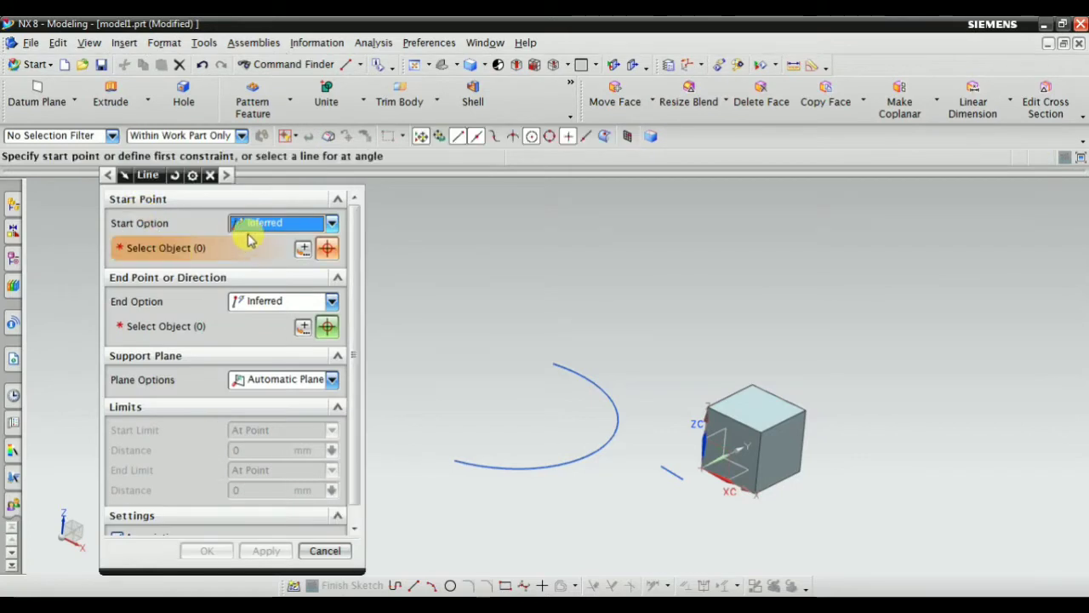
pyautogui.scroll(3, 649, 495)
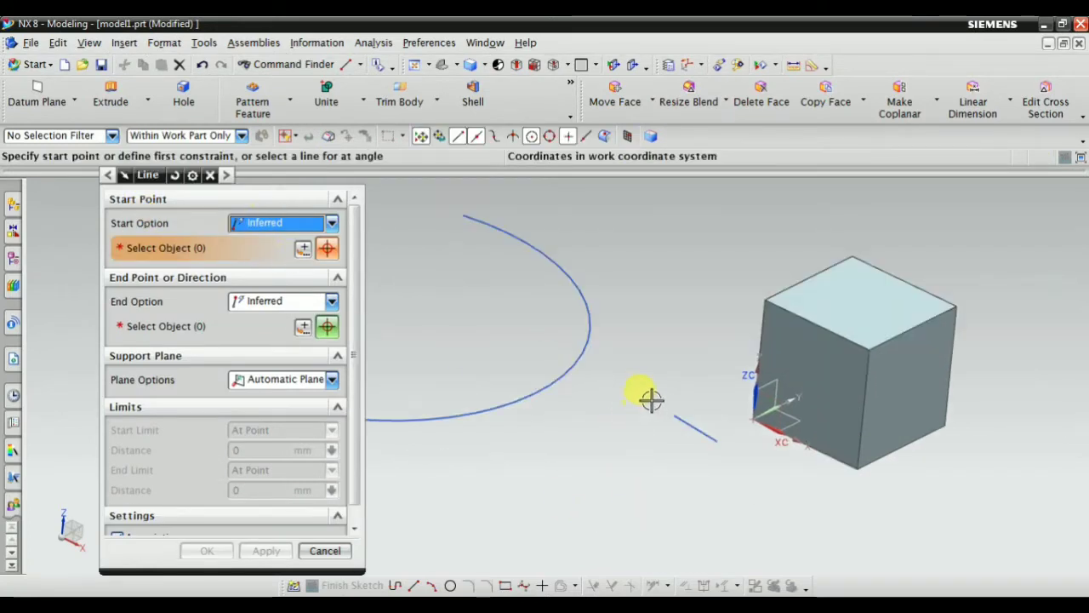
pyautogui.click(675, 414)
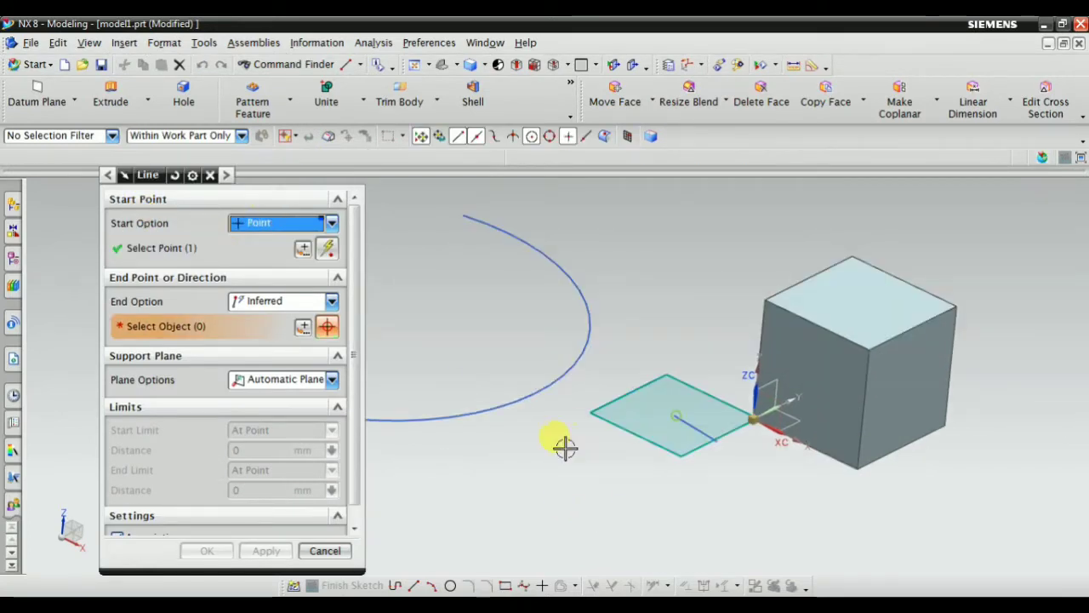
# Step: Set the line's end option to Tangent, select the arc as the tangent curve, and create the line
pyautogui.click(260, 301)
pyautogui.click(264, 351)
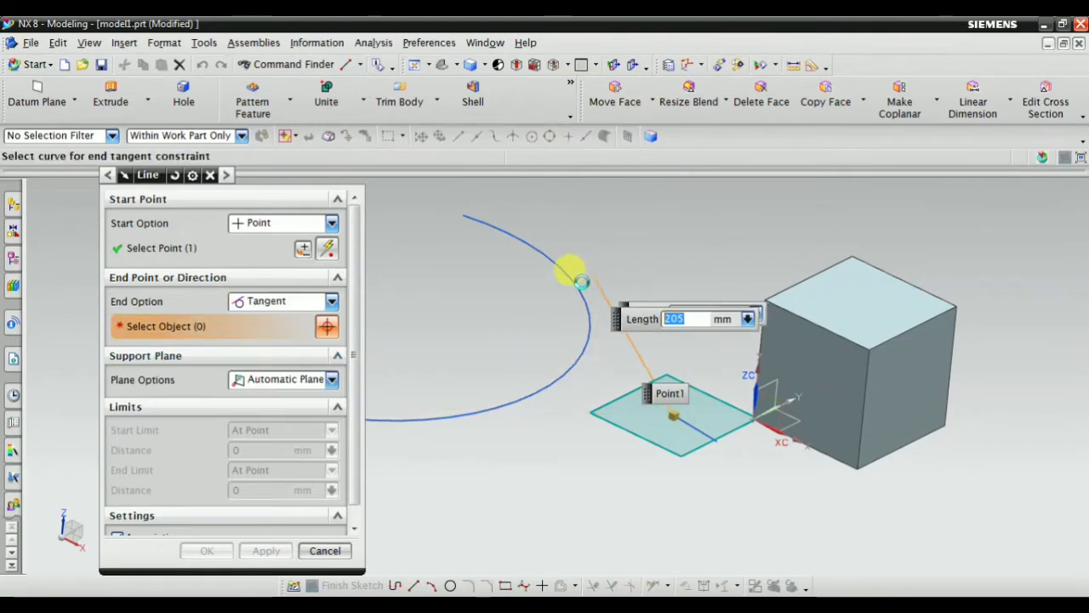
pyautogui.click(577, 285)
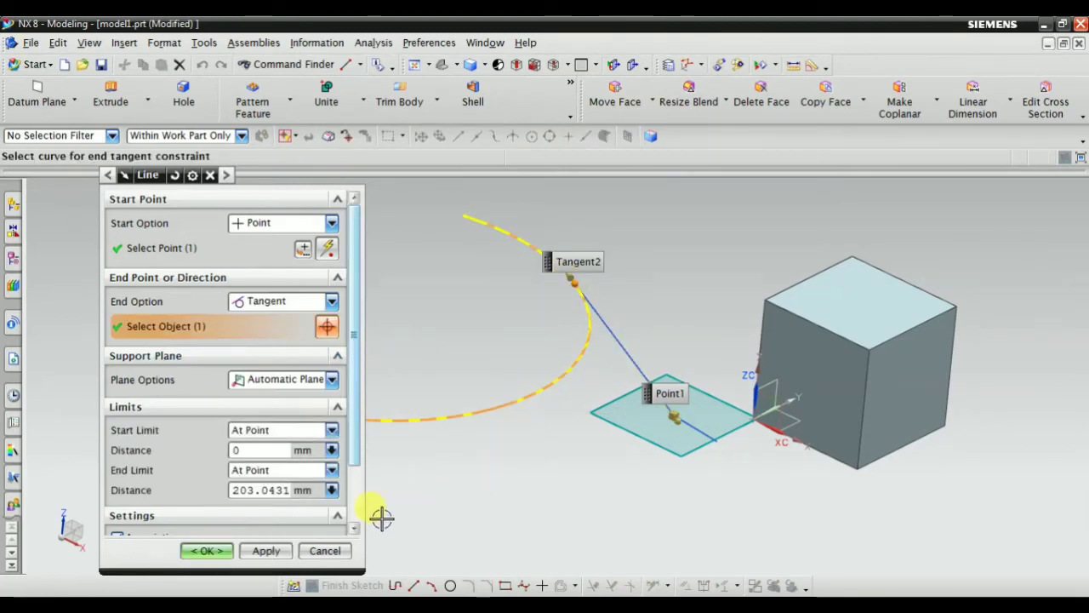
pyautogui.scroll(7, 587, 271)
pyautogui.scroll(-5, 616, 344)
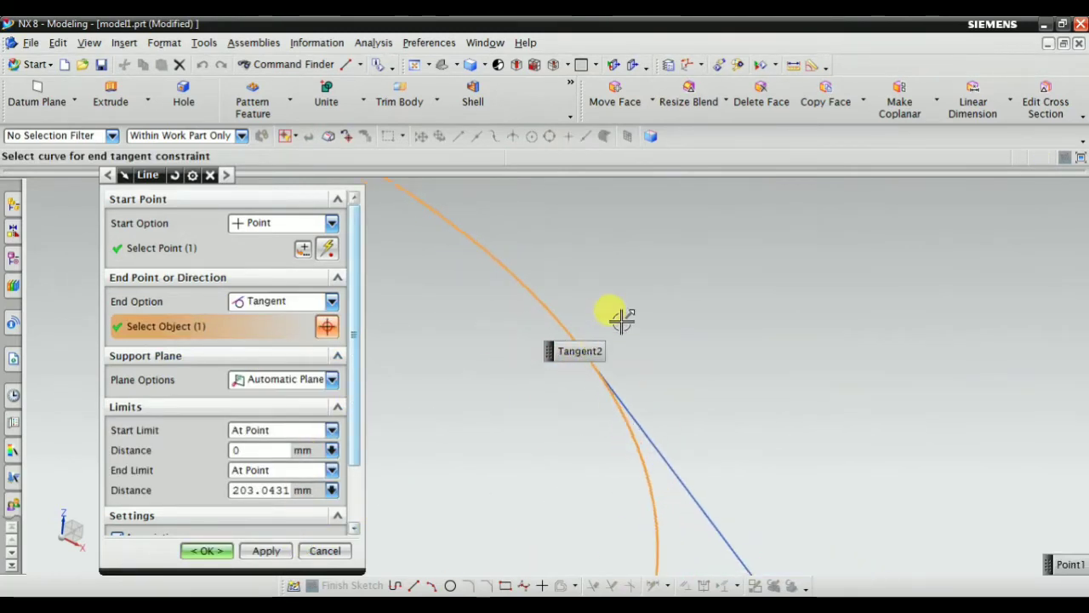
pyautogui.click(206, 550)
pyautogui.scroll(-3, 603, 348)
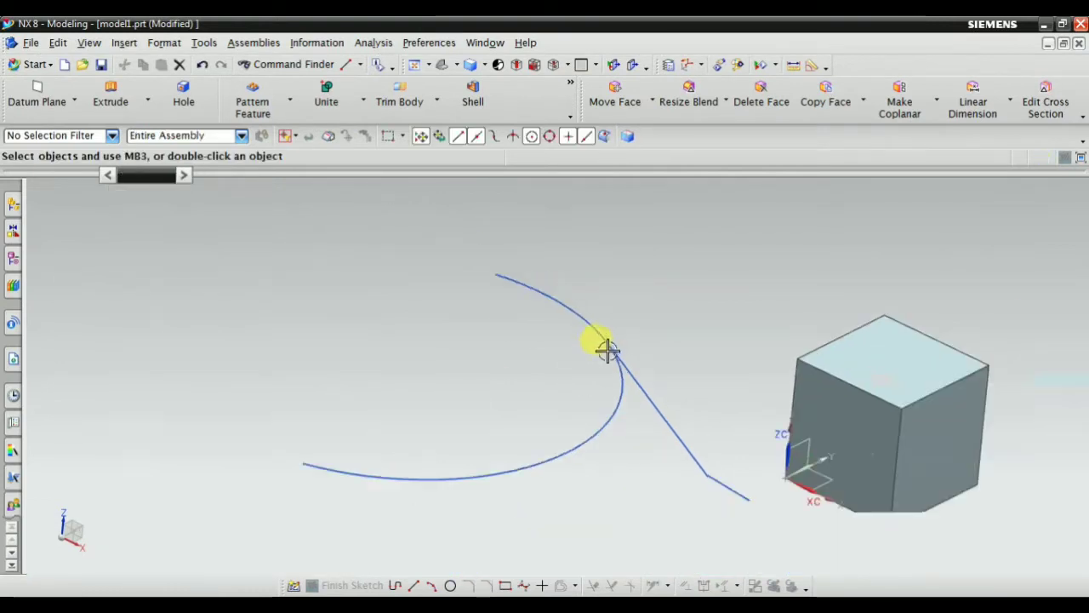
pyautogui.moveTo(603, 348); pyautogui.dragTo(593, 410, button='middle')
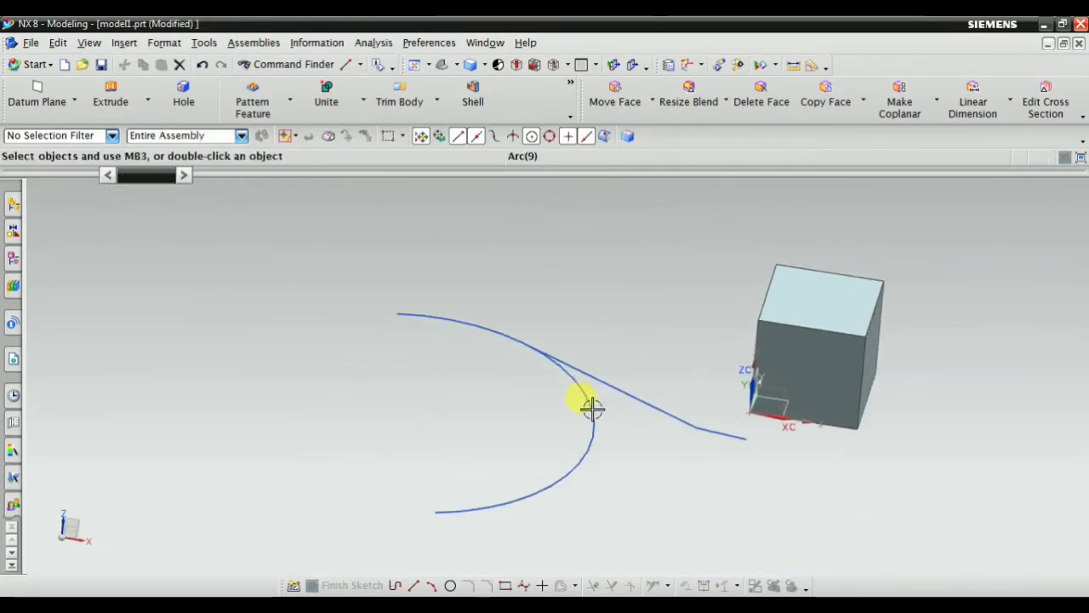
# Step: Reopen the tangent line, Line (10), from the model history and change its end option to Point
pyautogui.click(14, 259)
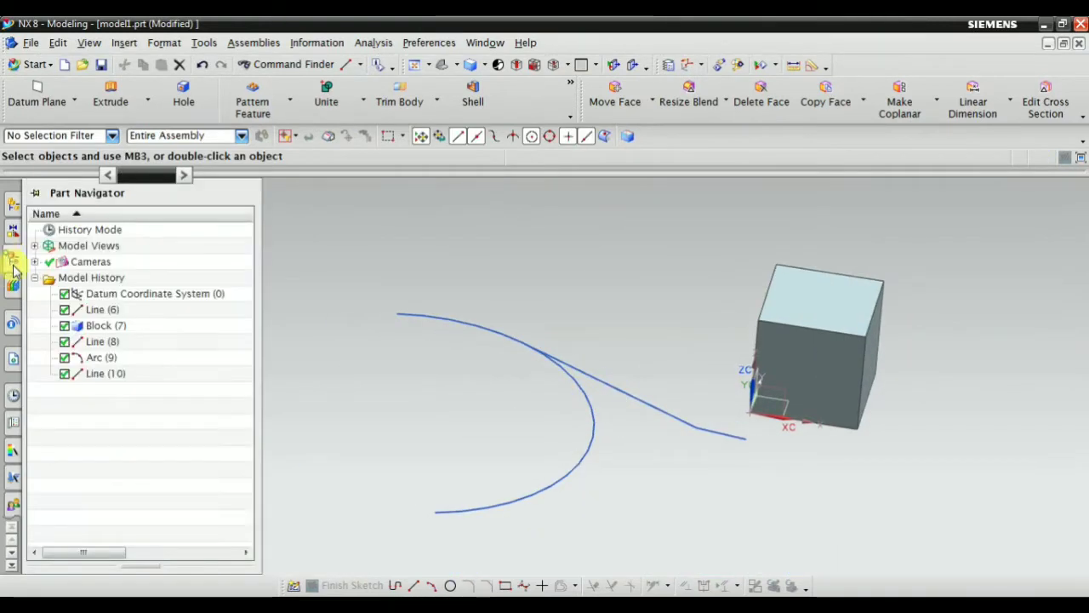
pyautogui.click(97, 343)
pyautogui.click(98, 359)
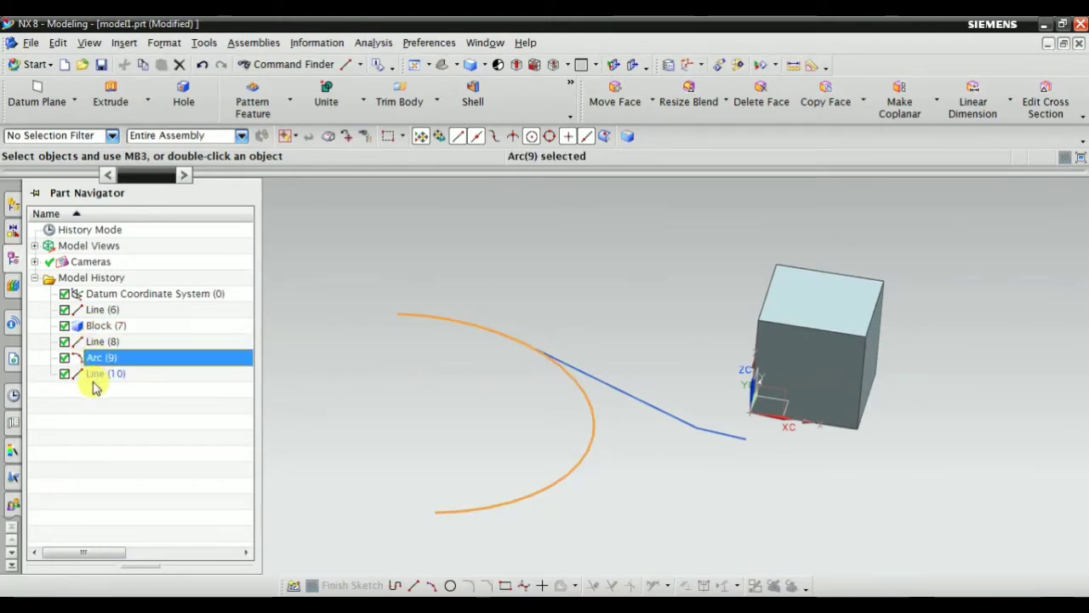
pyautogui.click(97, 376)
pyautogui.doubleClick(94, 374)
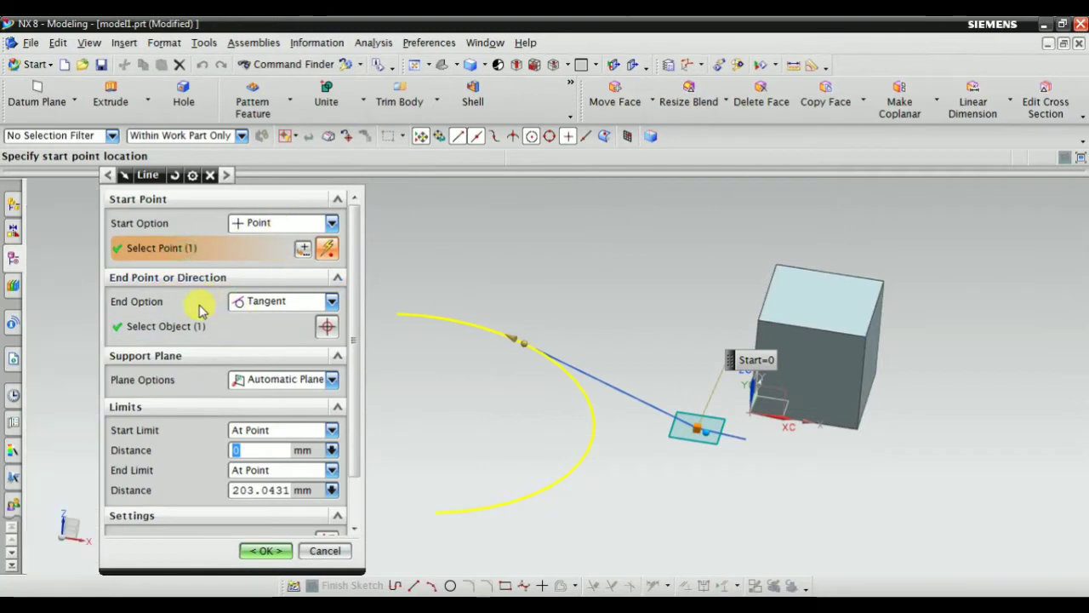
pyautogui.click(196, 326)
pyautogui.click(281, 301)
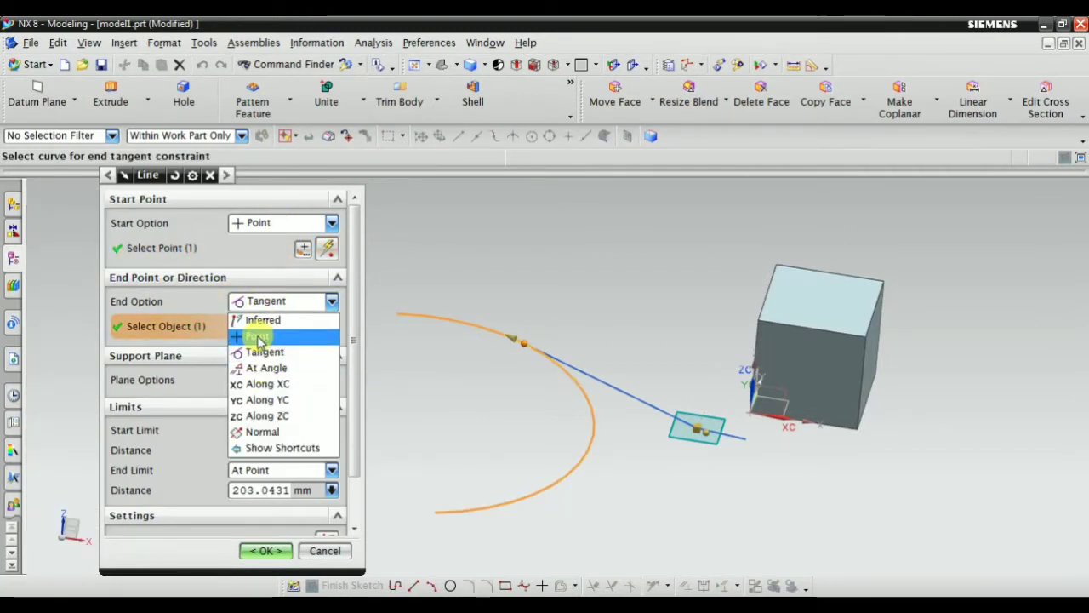
pyautogui.click(260, 339)
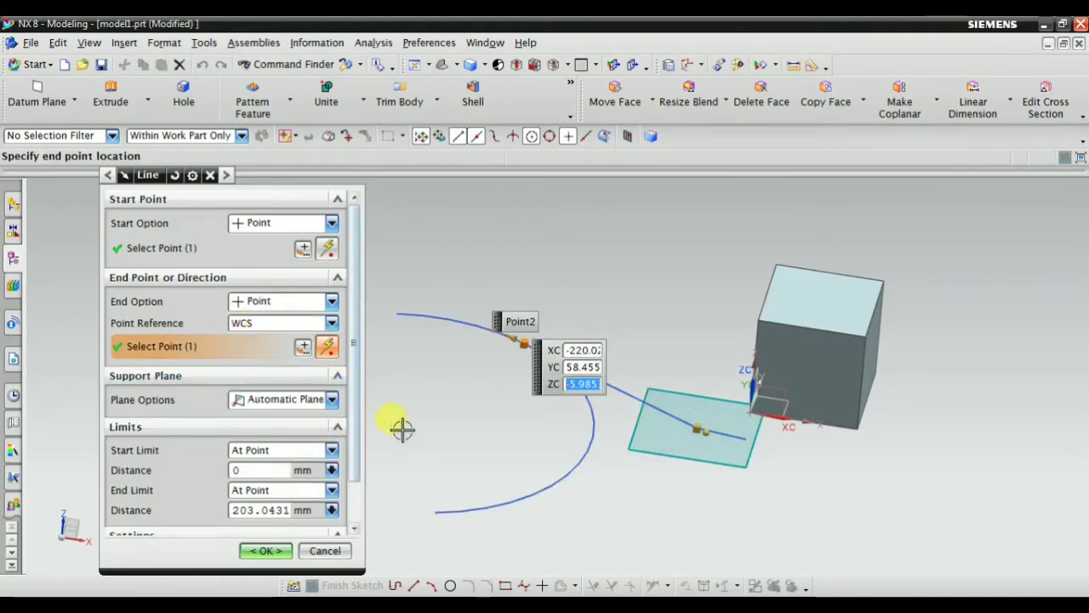
# Step: Place the line's end point on the arc's lower endpoint and apply the edit
pyautogui.scroll(4, 520, 347)
pyautogui.scroll(-4, 578, 289)
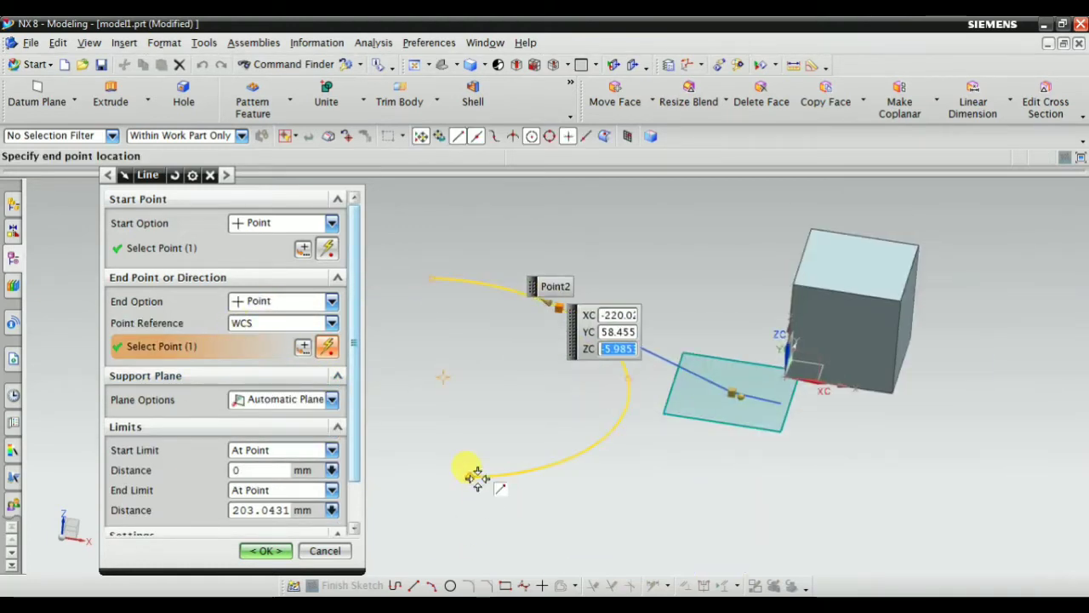
pyautogui.click(477, 477)
pyautogui.scroll(5, 510, 510)
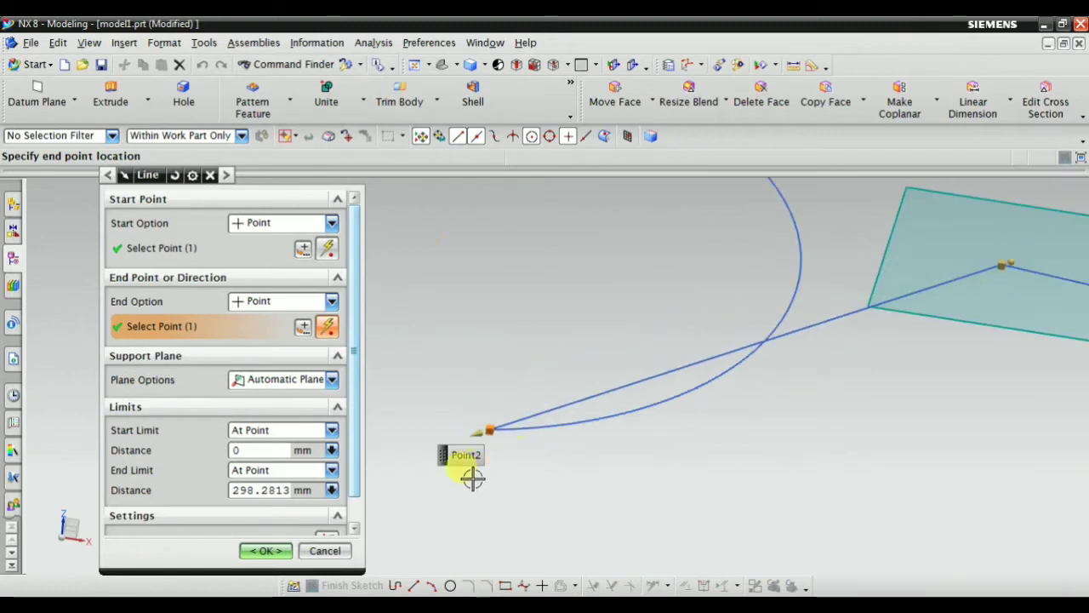
pyautogui.click(265, 550)
pyautogui.scroll(-3, 510, 431)
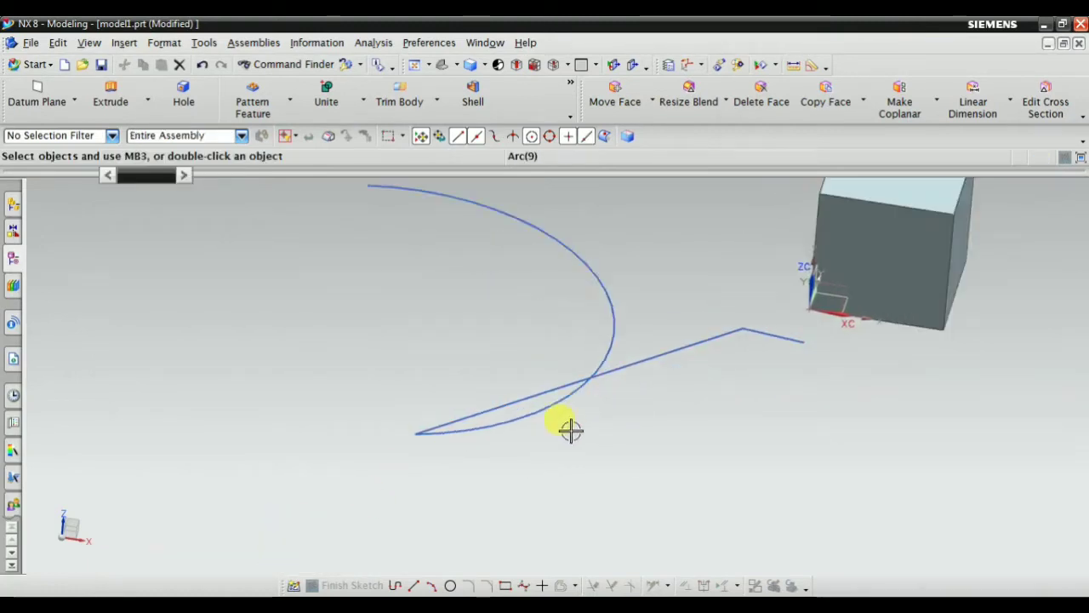
# Step: Edit the same line and enter a shorter end-limit distance so that it stops before the arc's endpoint
pyautogui.doubleClick(659, 343)
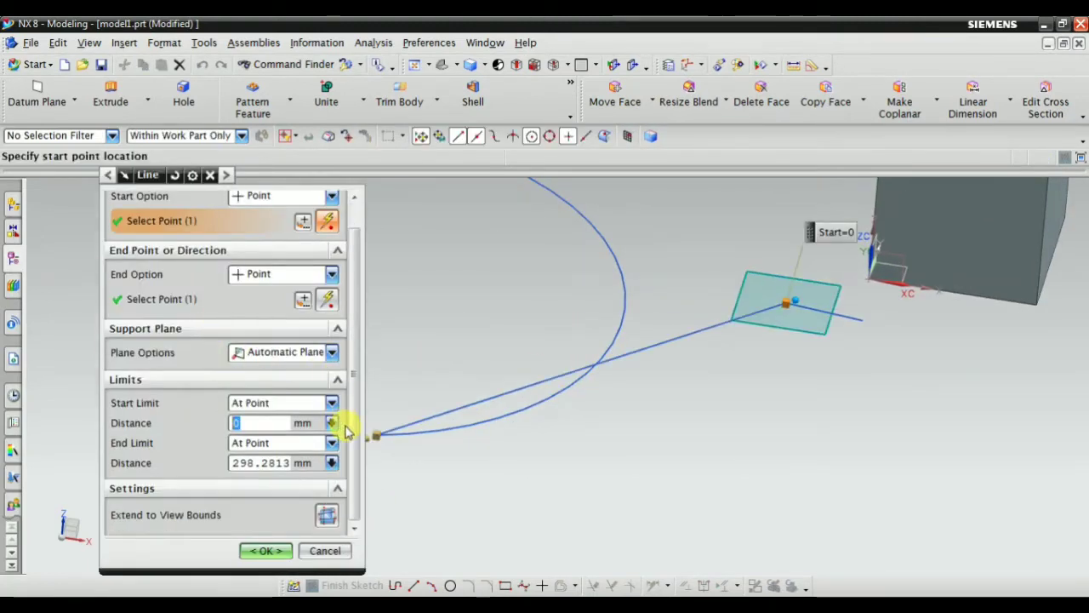
pyautogui.scroll(-2, 646, 352)
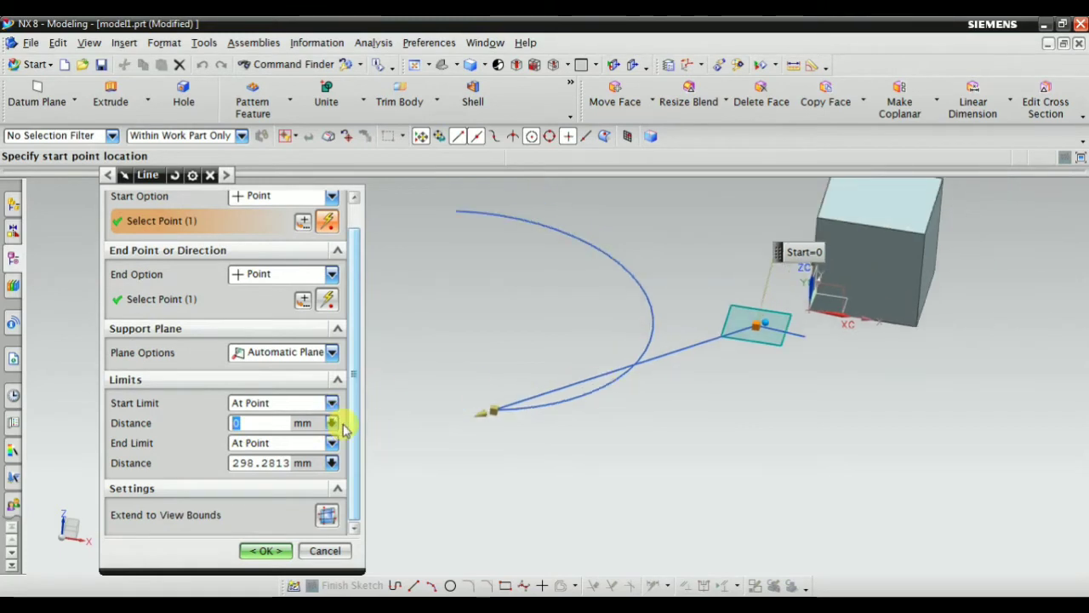
pyautogui.click(265, 464)
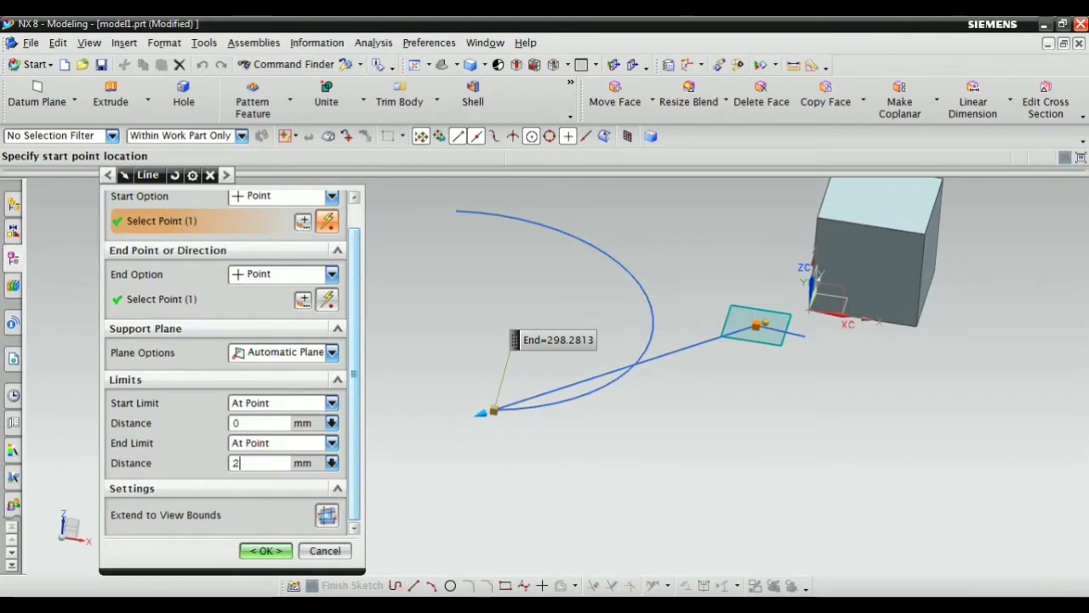
pyautogui.click(266, 551)
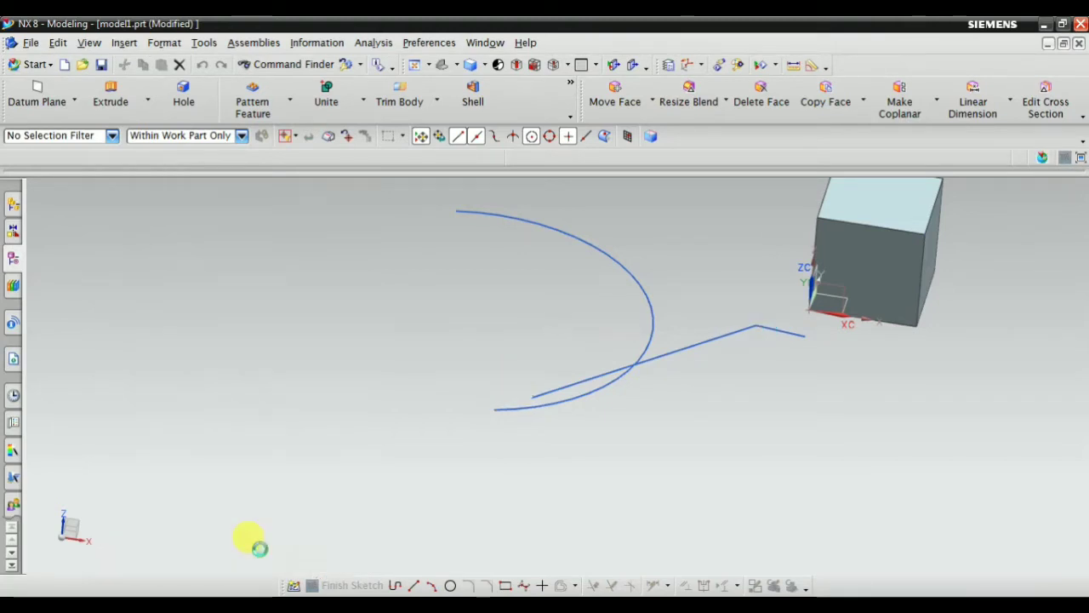
pyautogui.scroll(3, 584, 397)
pyautogui.scroll(-1, 651, 372)
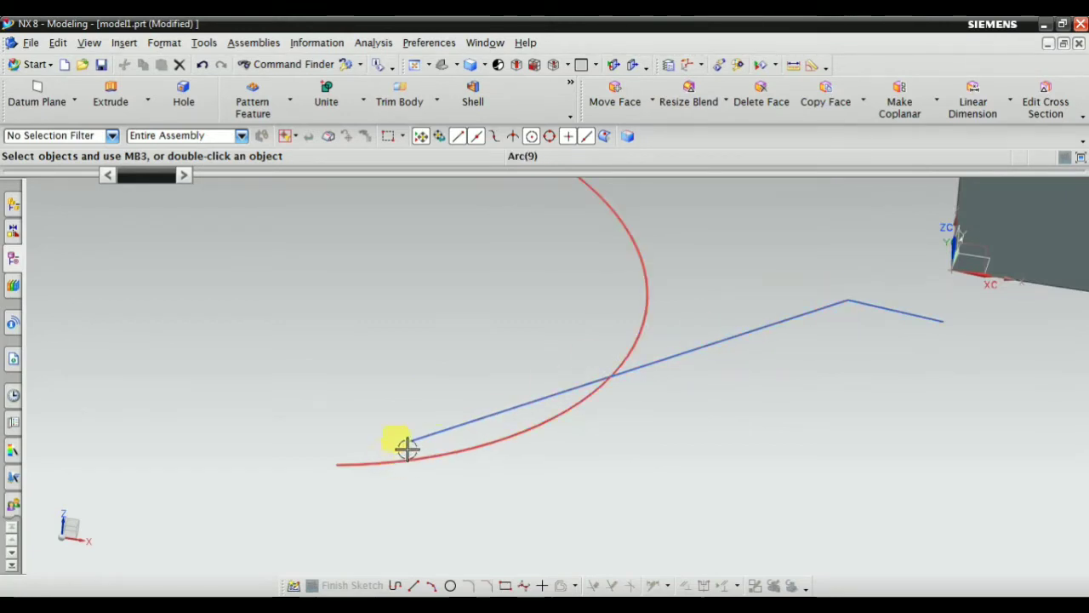
pyautogui.scroll(-2, 635, 443)
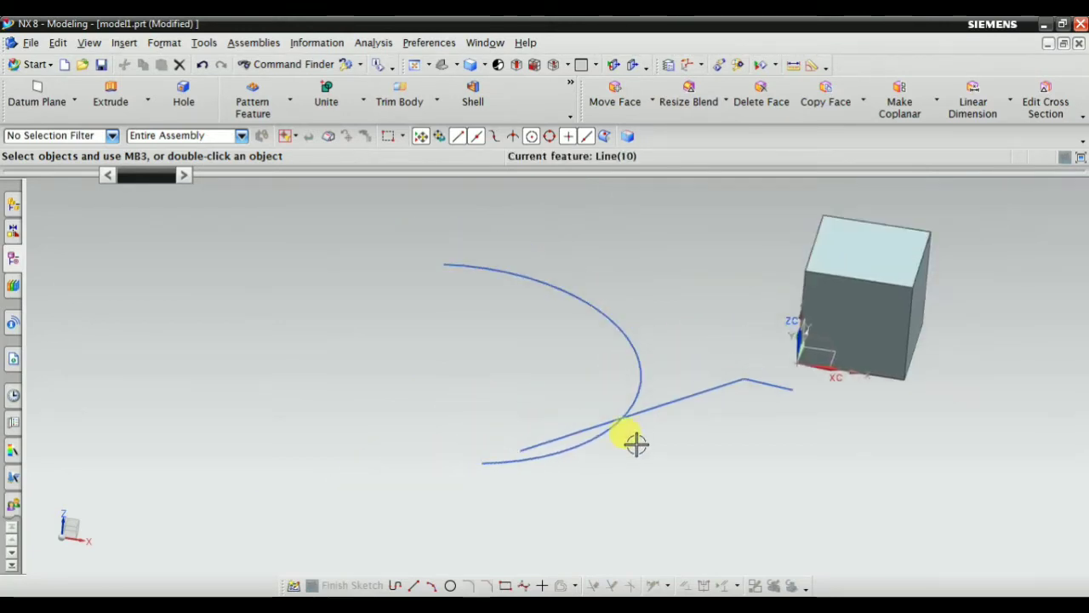
# Step: Start a new 3D line with its support plane option set to Select Plane
pyautogui.click(123, 43)
pyautogui.moveTo(143, 158)
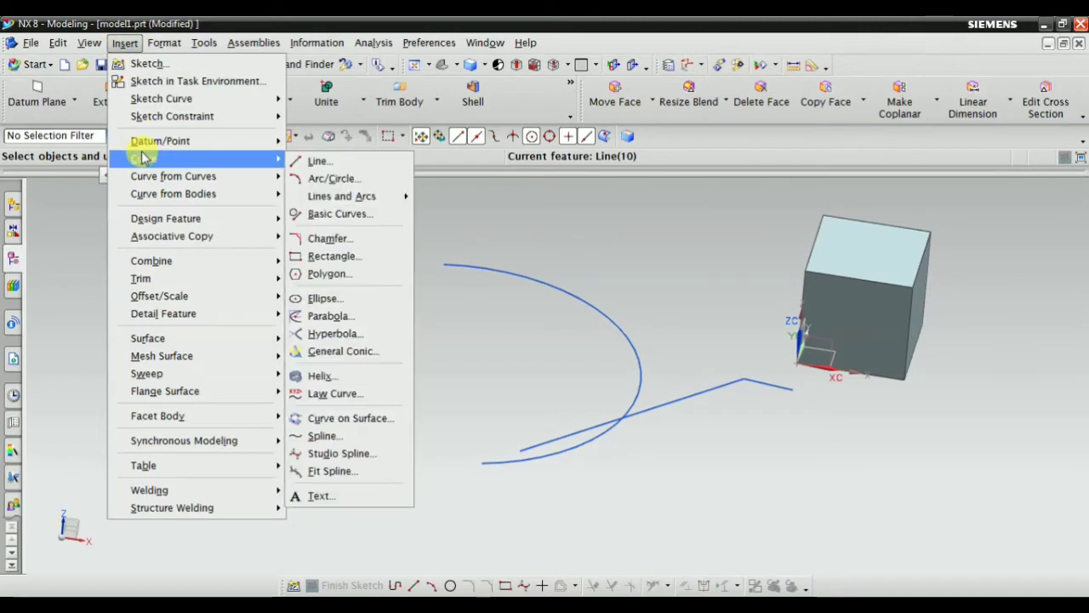
pyautogui.click(313, 161)
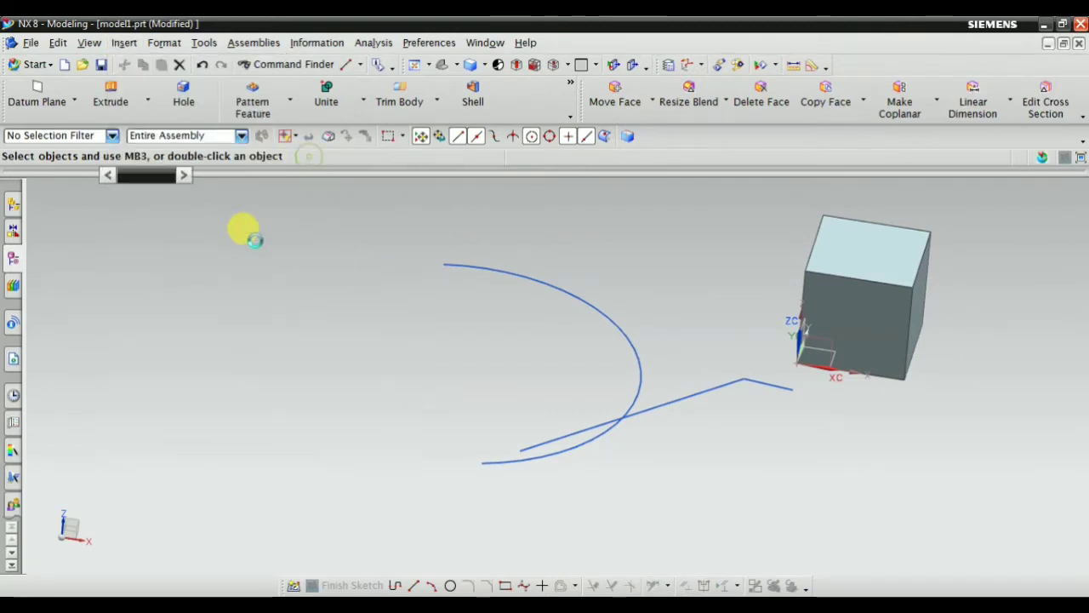
pyautogui.click(280, 362)
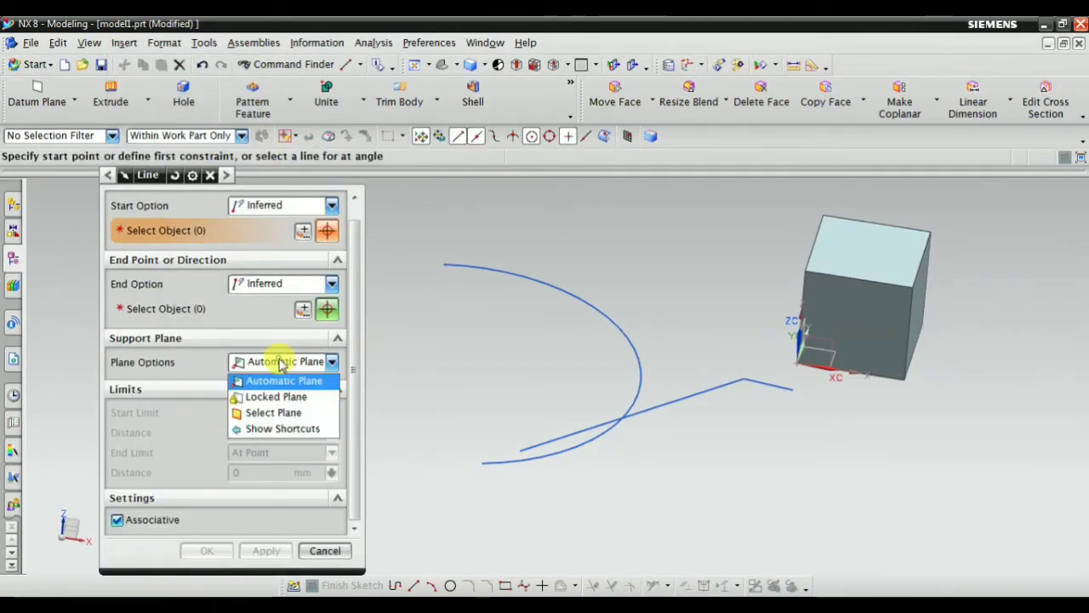
pyautogui.click(260, 413)
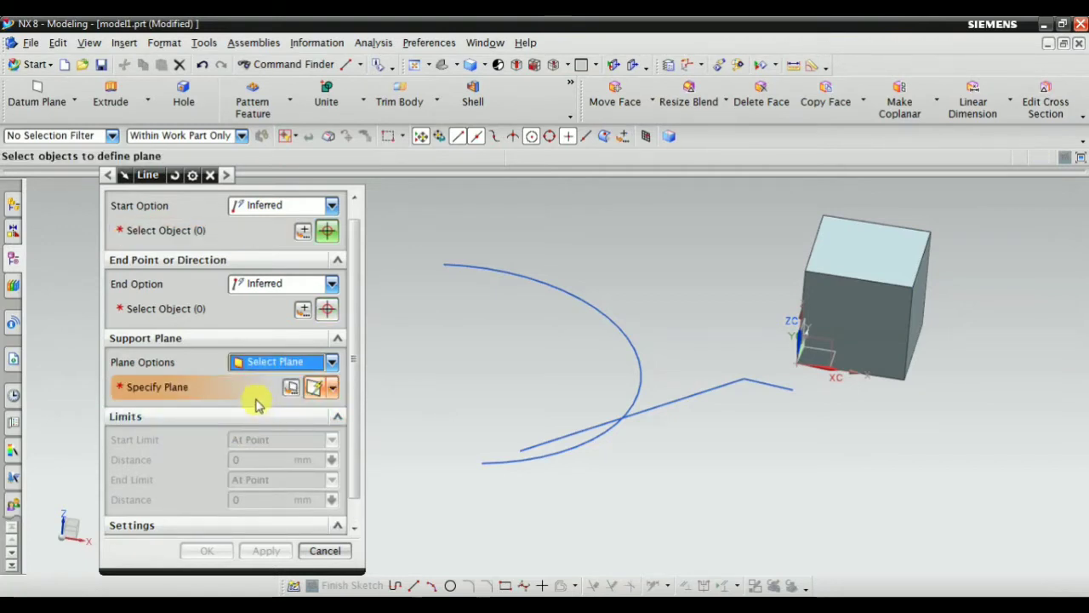
pyautogui.scroll(-2, 572, 442)
pyautogui.scroll(2, 675, 414)
pyautogui.moveTo(508, 455); pyautogui.dragTo(575, 442, button='middle')
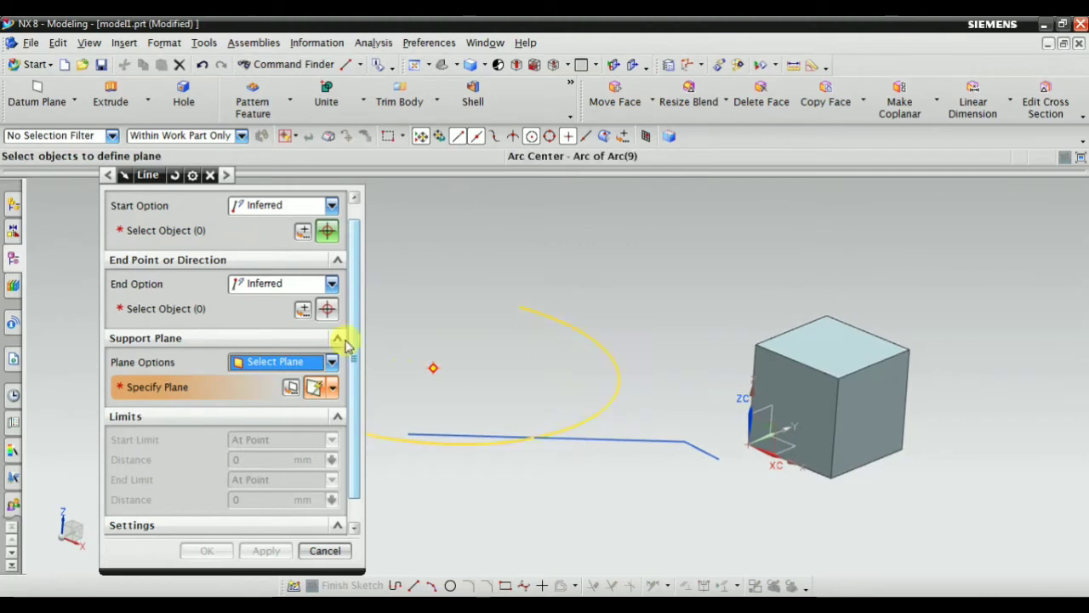
# Step: Place the line's start point on the arc's upper endpoint
pyautogui.click(191, 231)
pyautogui.click(189, 248)
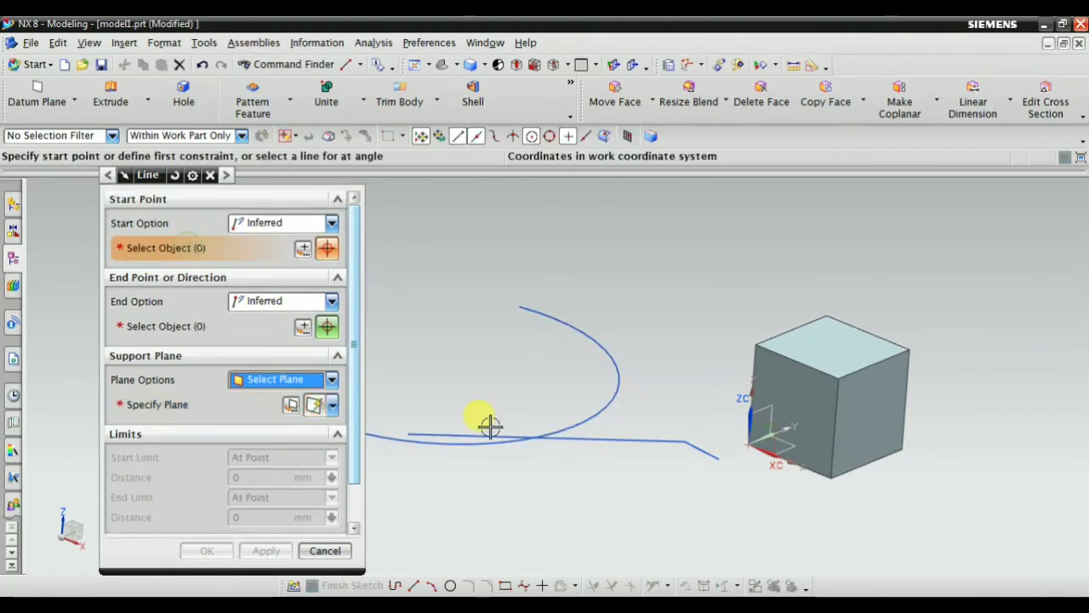
pyautogui.scroll(-1, 544, 358)
pyautogui.scroll(3, 564, 345)
pyautogui.click(564, 355)
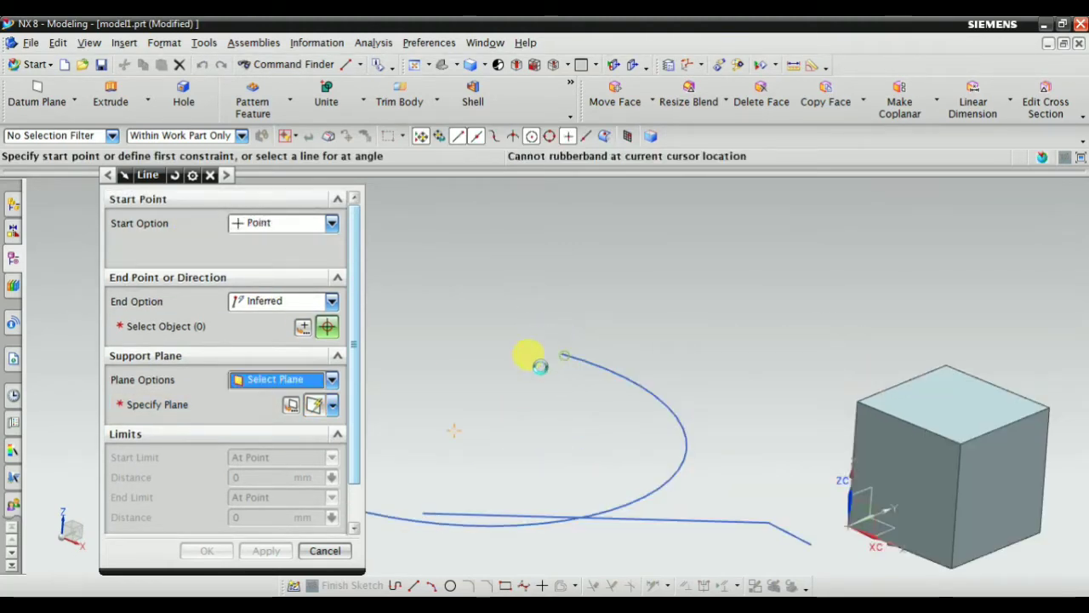
pyautogui.scroll(-2, 502, 426)
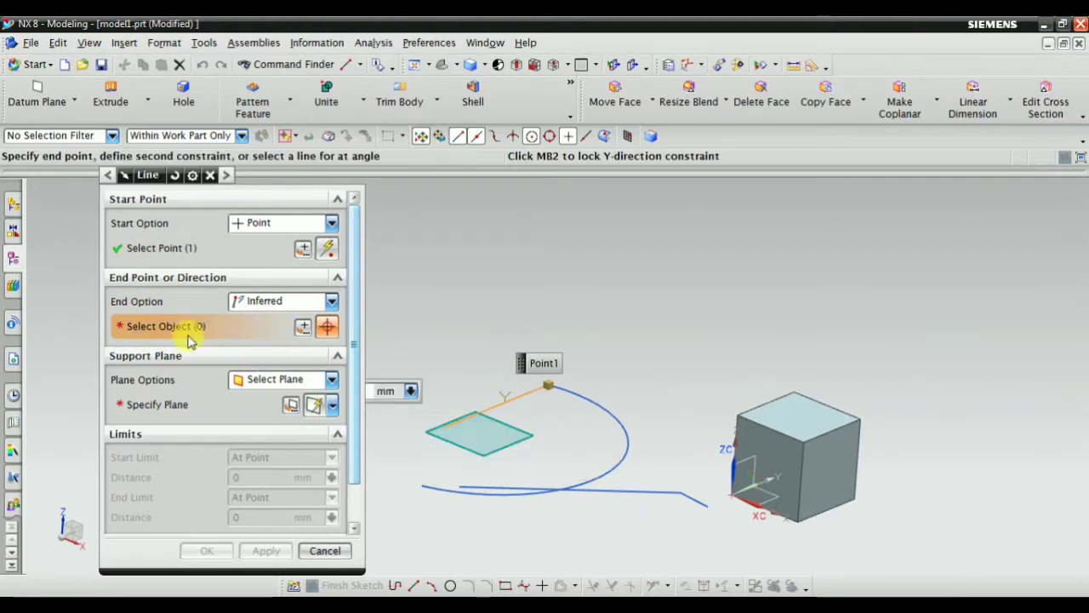
# Step: Specify the vertical datum plane at the coordinate system beside the block as the line's support plane
pyautogui.click(196, 410)
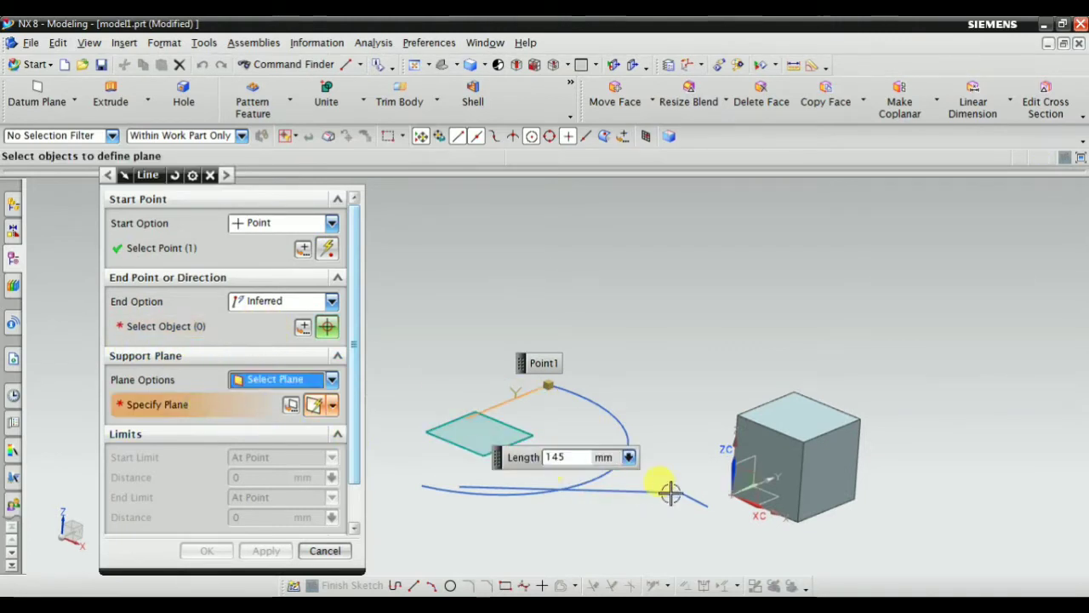
pyautogui.click(745, 458)
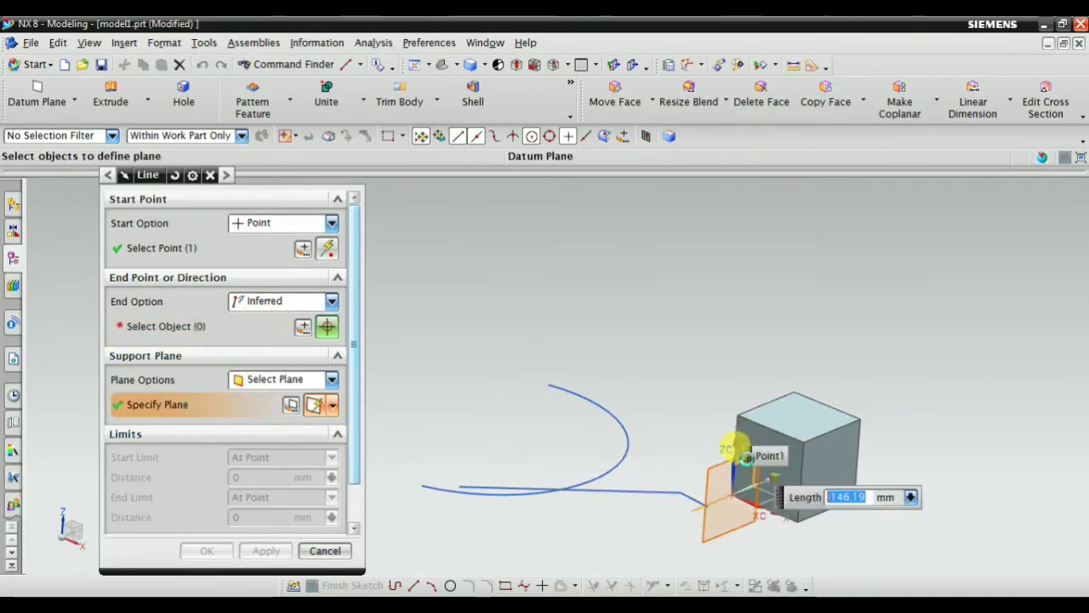
pyautogui.moveTo(525, 412); pyautogui.dragTo(498, 382, button='middle')
pyautogui.click(149, 328)
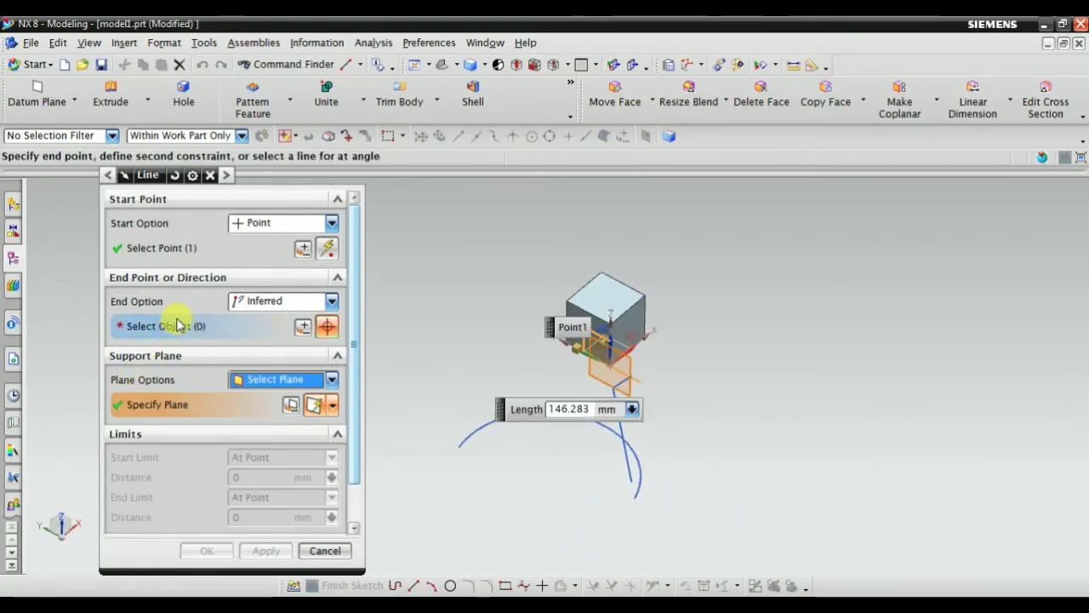
# Step: Redefine the start point at the free end of the existing slanted line and place the end point on the arc's far endpoint
pyautogui.click(180, 248)
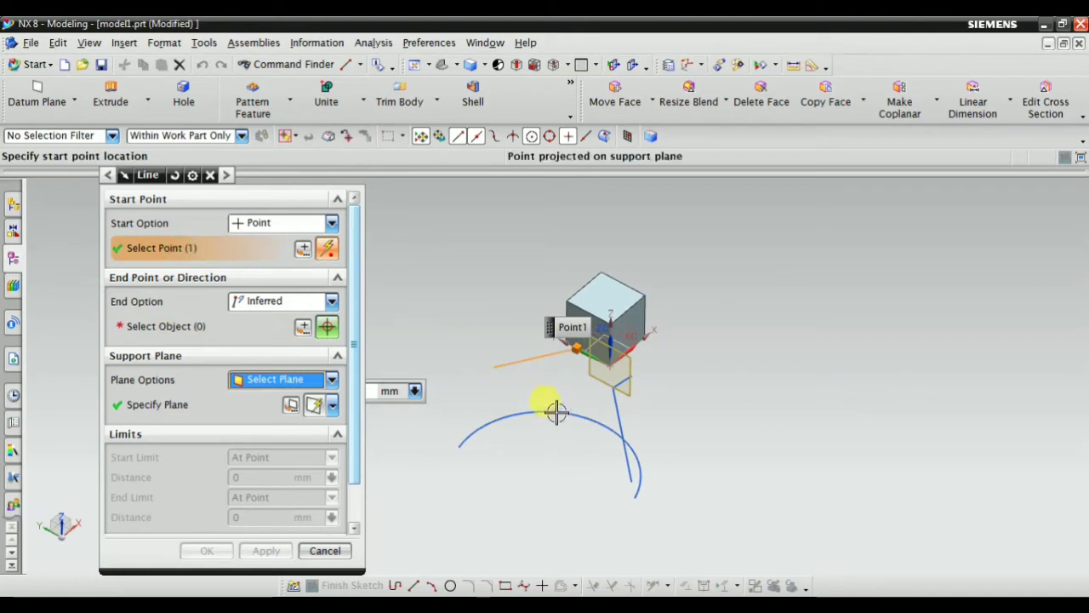
pyautogui.moveTo(554, 409); pyautogui.dragTo(596, 409, button='middle')
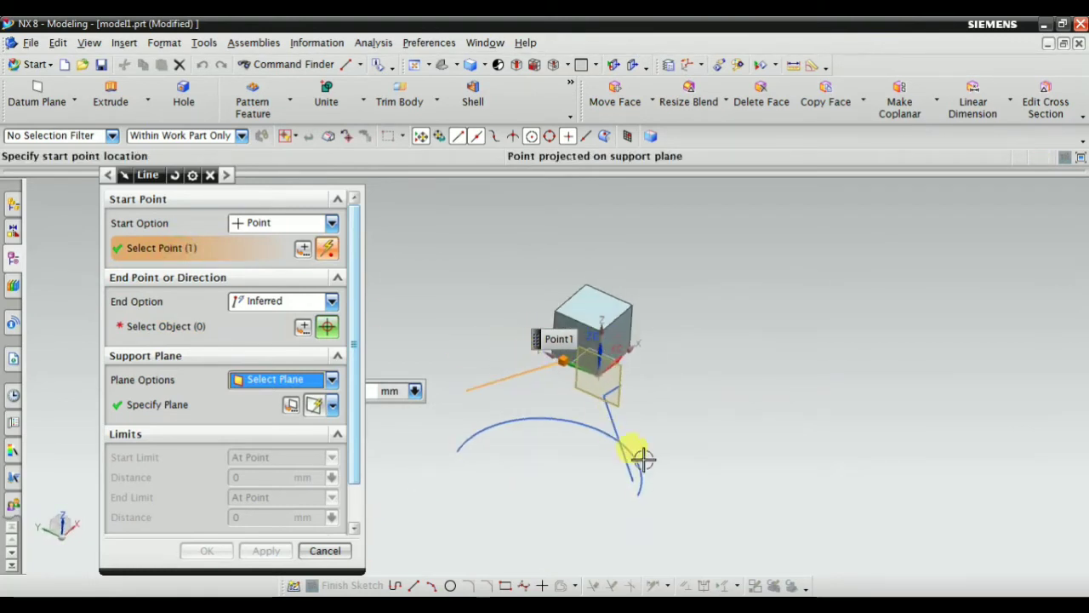
pyautogui.click(631, 475)
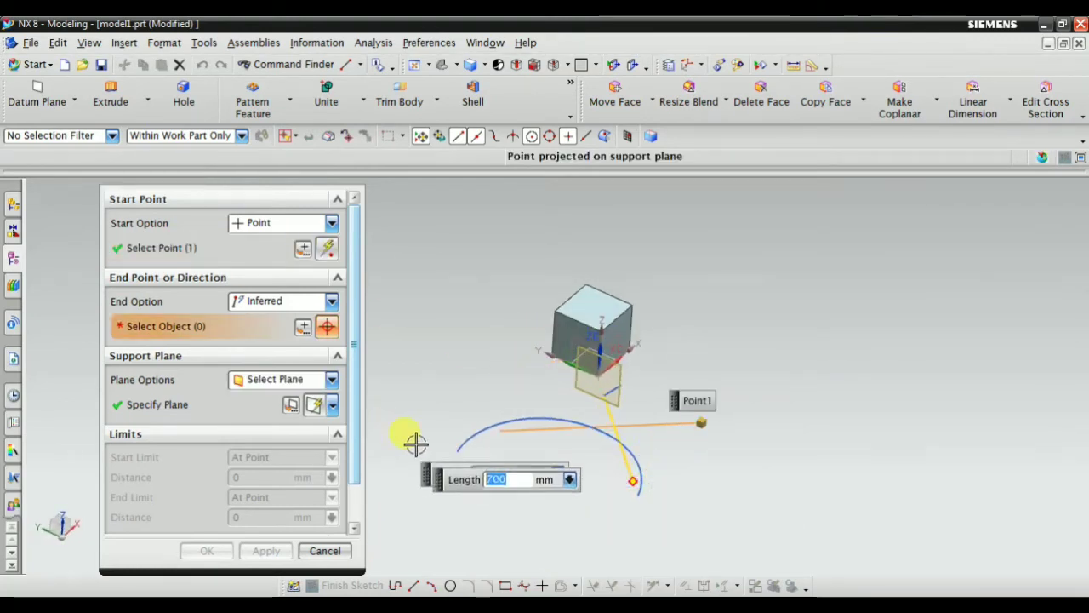
pyautogui.click(457, 452)
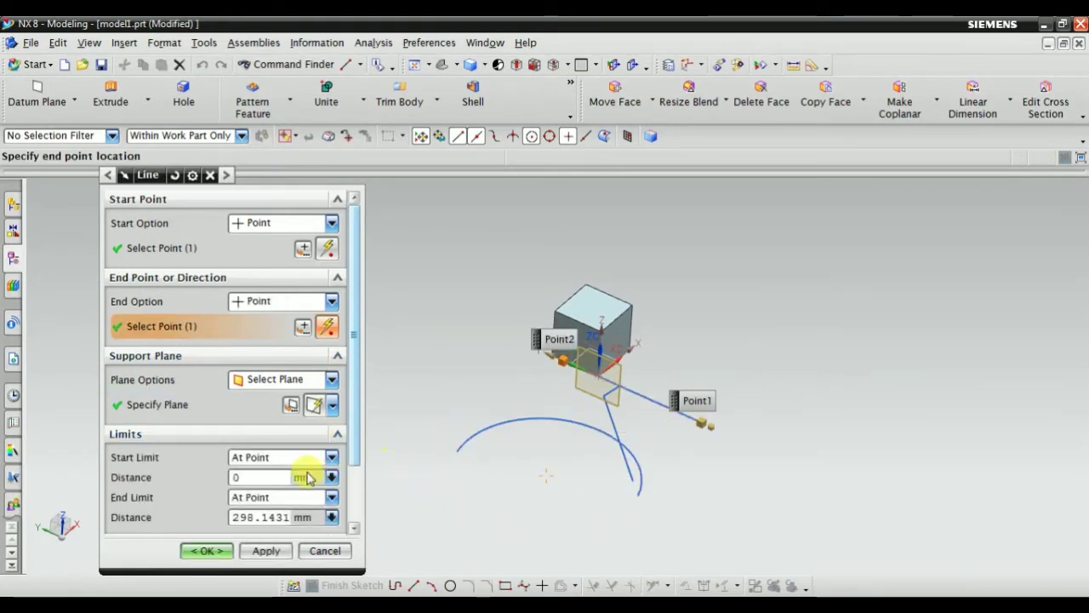
pyautogui.moveTo(682, 498); pyautogui.dragTo(517, 479, button='middle')
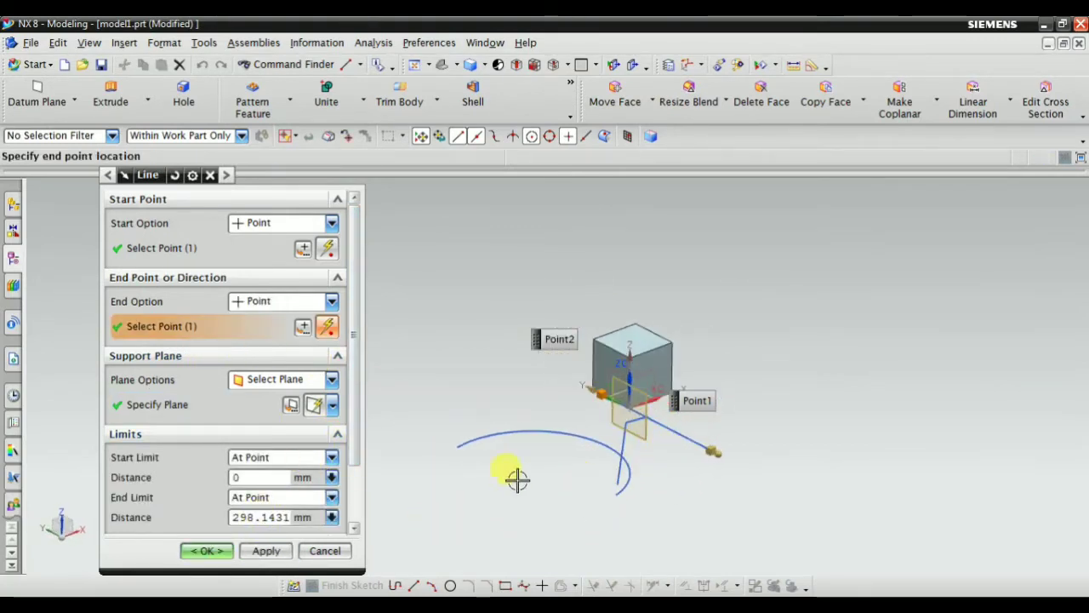
# Step: Change the line's support plane option to Automatic Plane and create the line
pyautogui.click(272, 383)
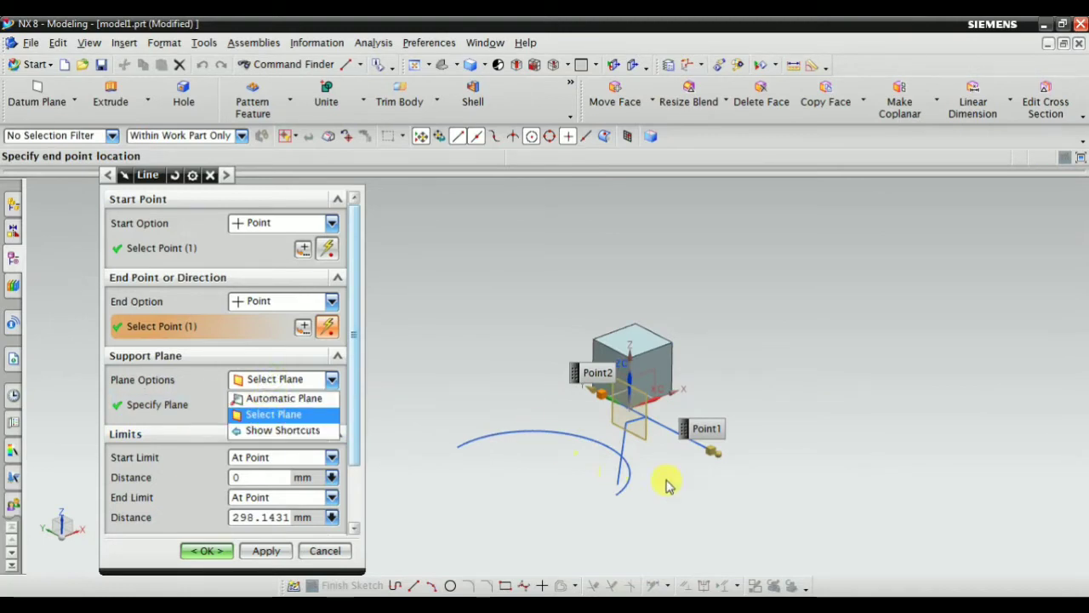
pyautogui.click(660, 512)
pyautogui.scroll(6, 633, 402)
pyautogui.scroll(-1, 612, 430)
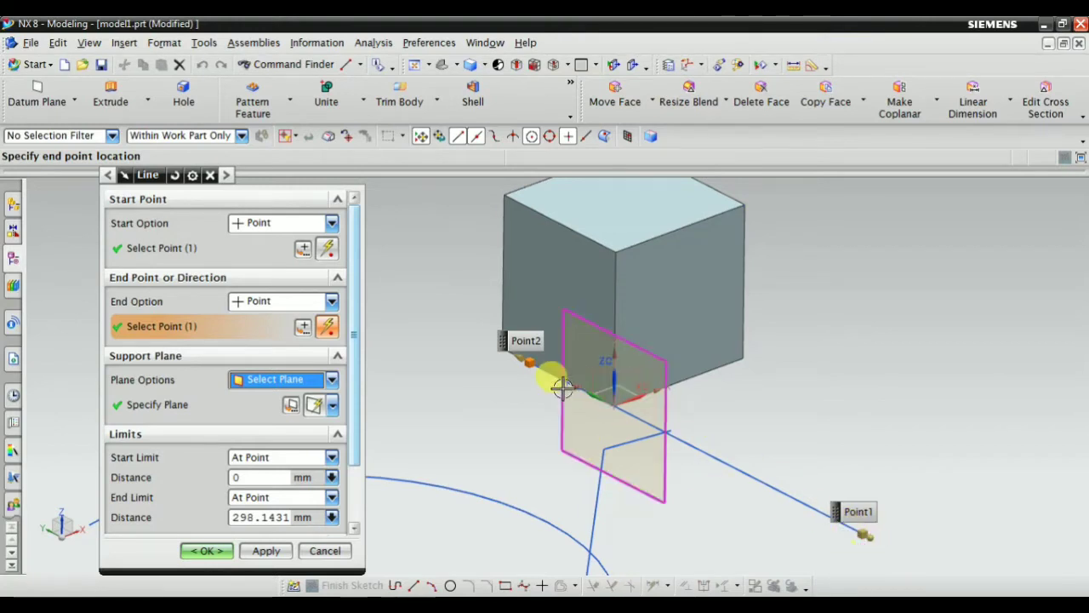
pyautogui.click(285, 382)
pyautogui.click(281, 382)
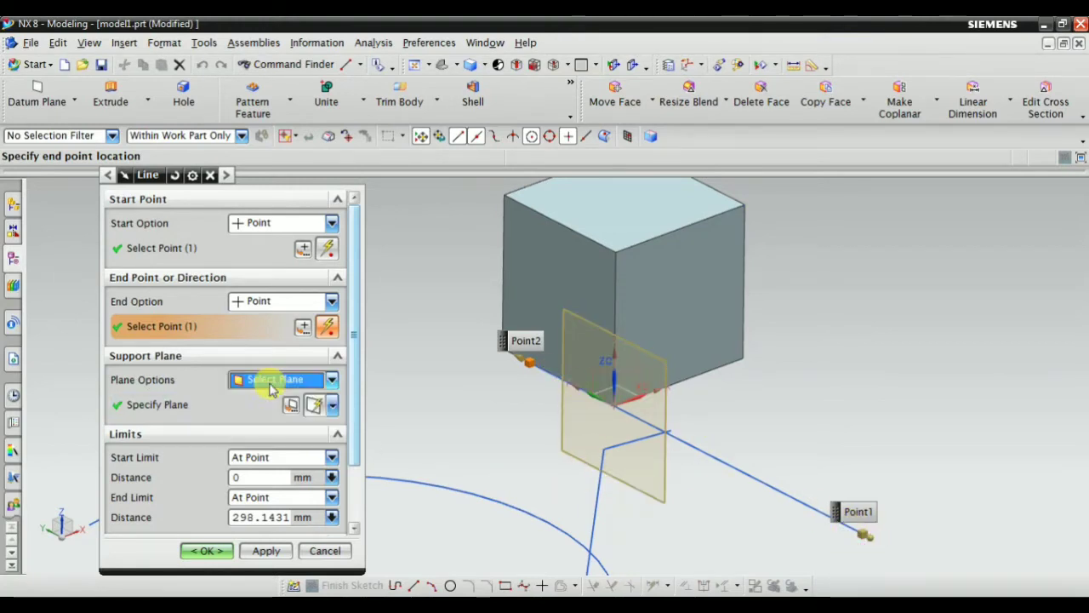
pyautogui.click(277, 383)
pyautogui.click(272, 398)
pyautogui.scroll(-3, 658, 411)
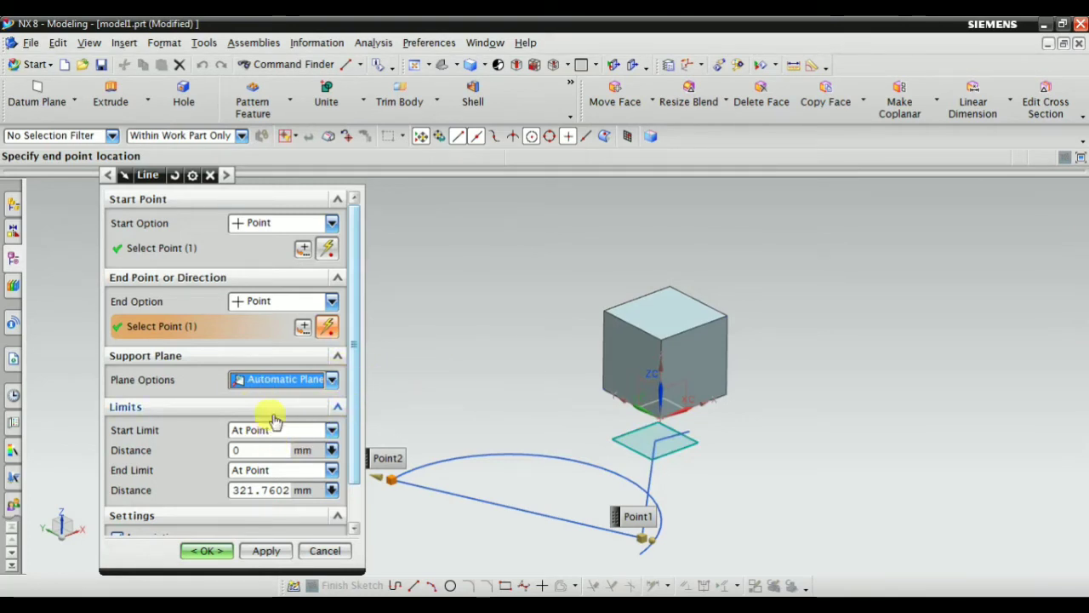
pyautogui.click(207, 551)
pyautogui.scroll(-4, 256, 498)
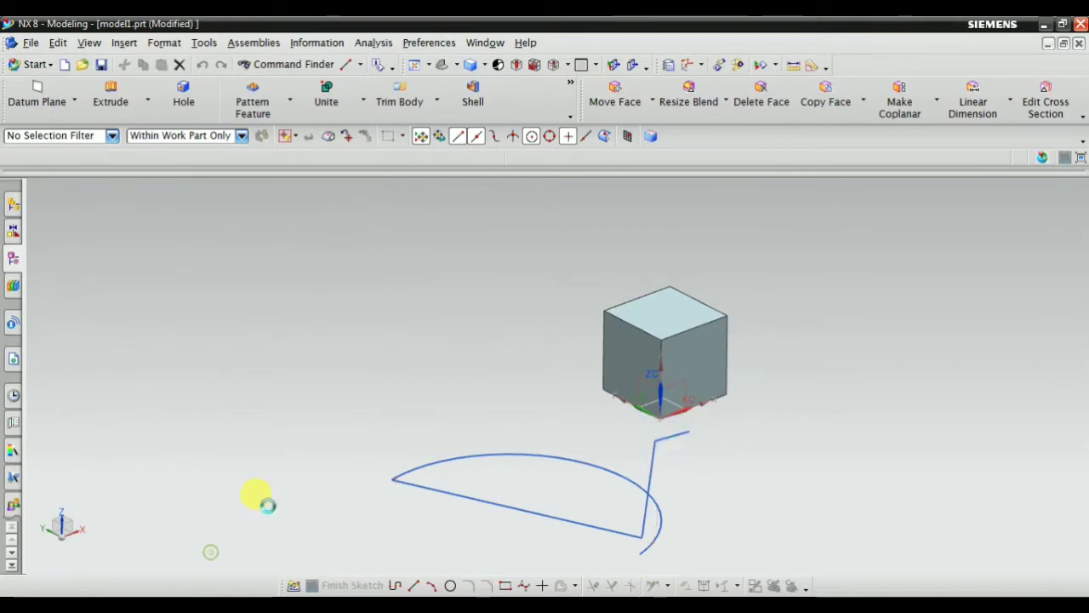
# Step: Start a Three Point Arc with its start point on the left corner of the block's top face
pyautogui.click(123, 43)
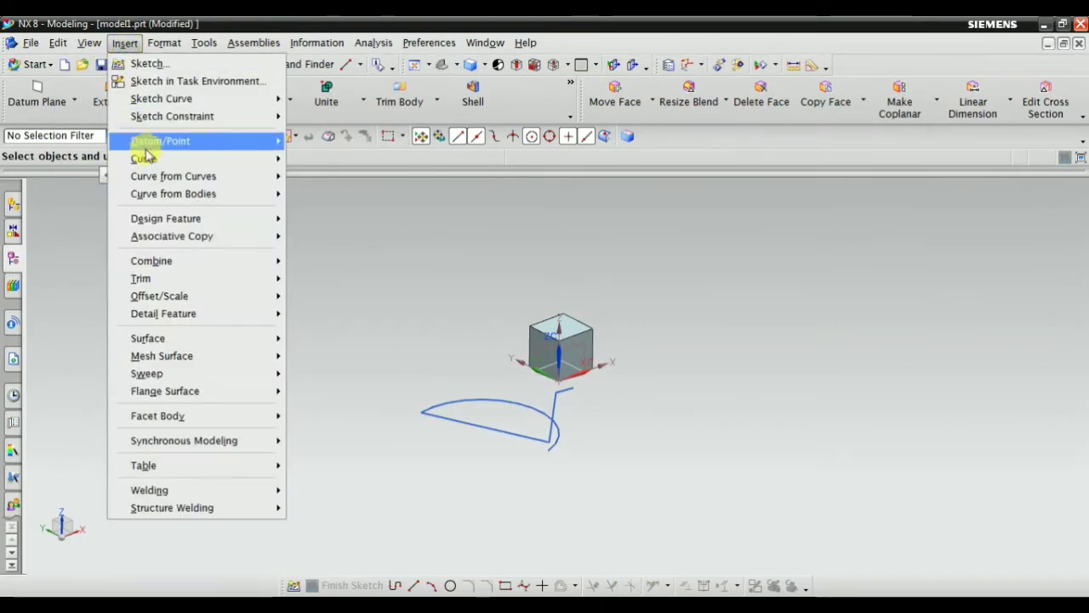
pyautogui.moveTo(141, 158)
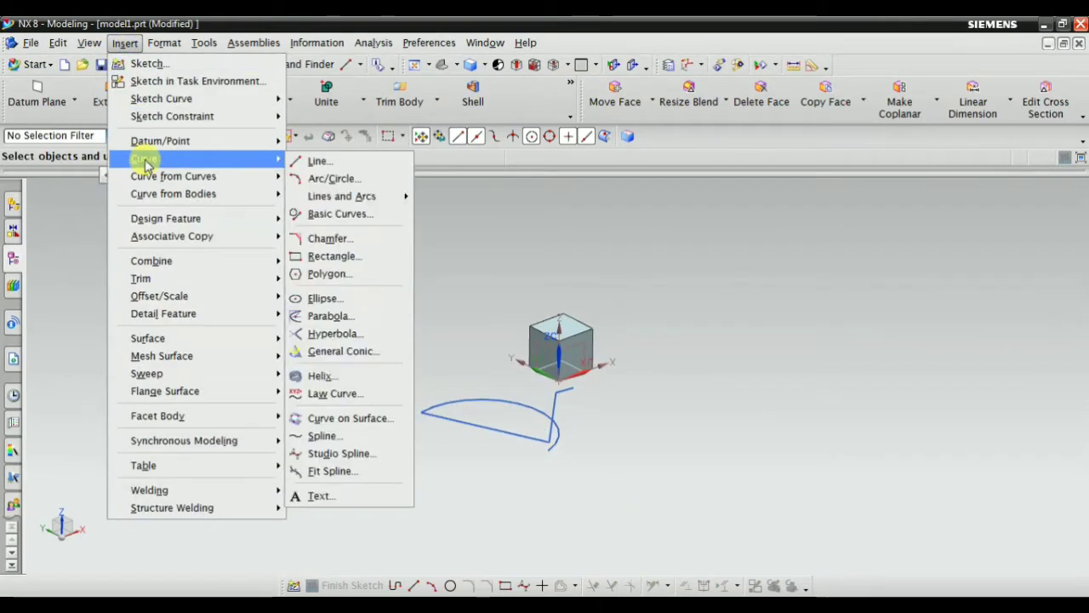
pyautogui.click(317, 180)
pyautogui.click(176, 227)
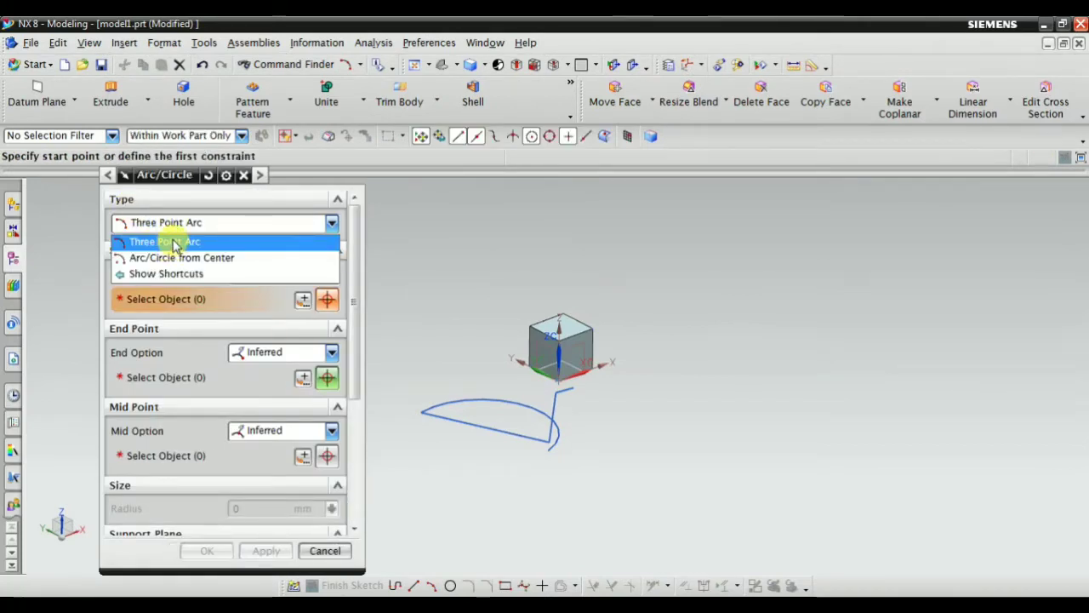
pyautogui.click(175, 244)
pyautogui.scroll(7, 707, 340)
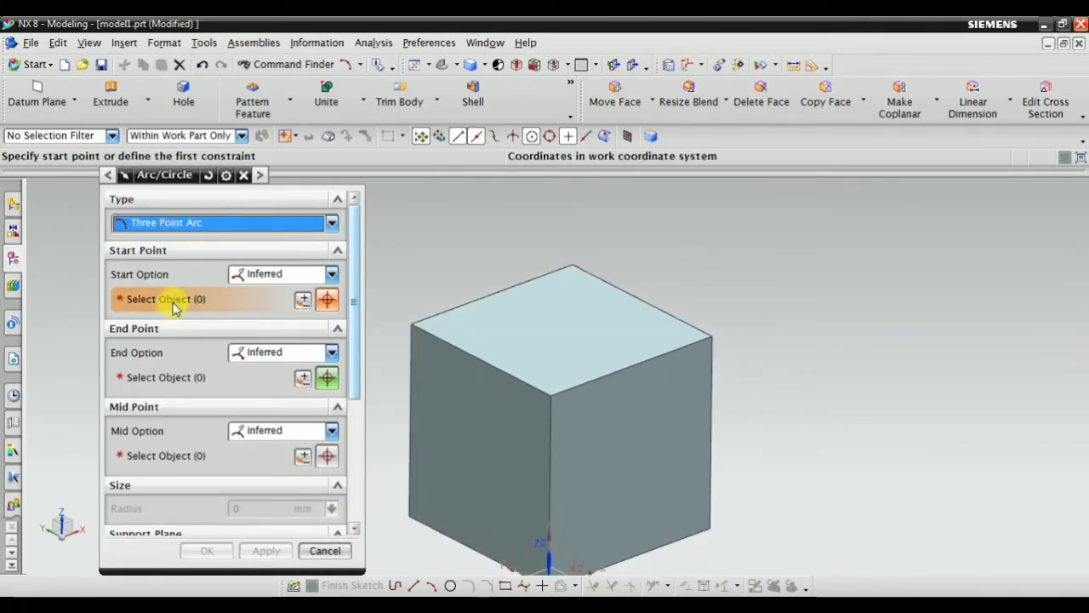
pyautogui.click(411, 324)
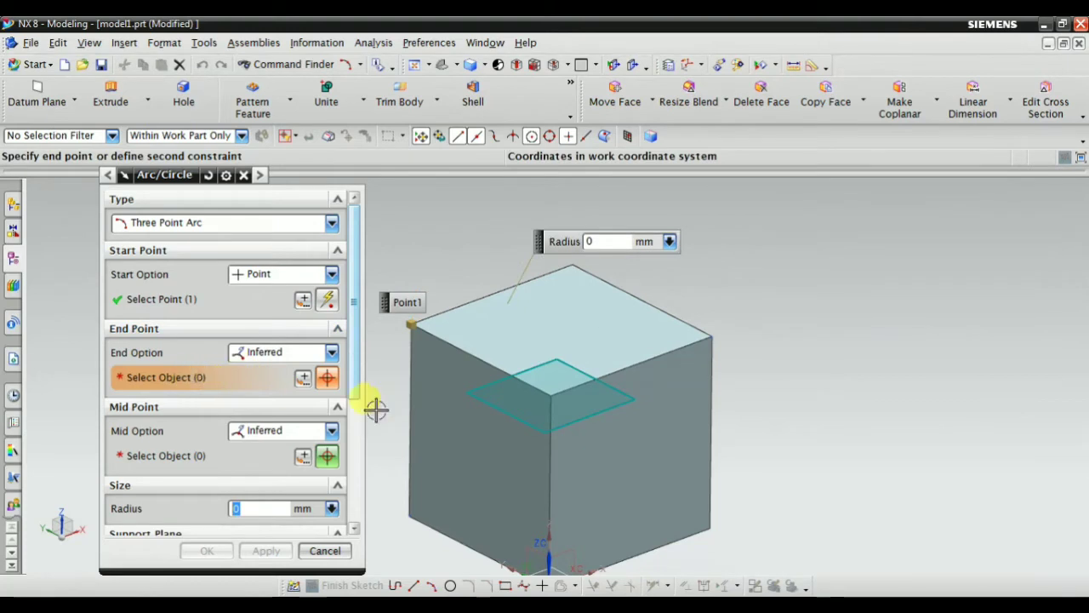
# Step: Place the arc's end point on the opposite corner of the top face, using the start point of the diagonal Line(8)
pyautogui.scroll(2, 661, 307)
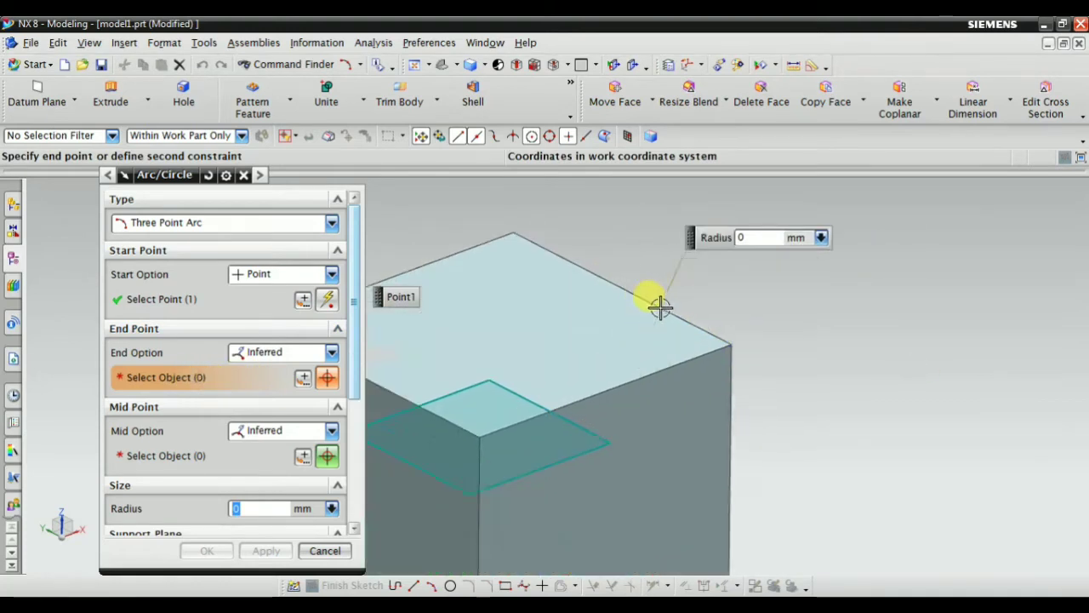
pyautogui.scroll(2, 660, 306)
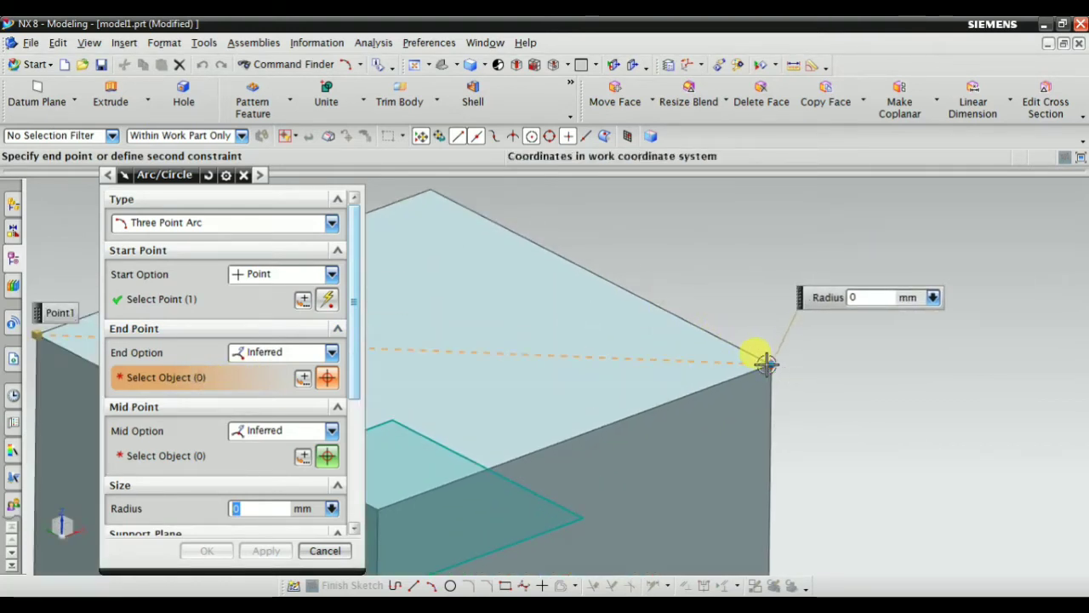
pyautogui.click(766, 363)
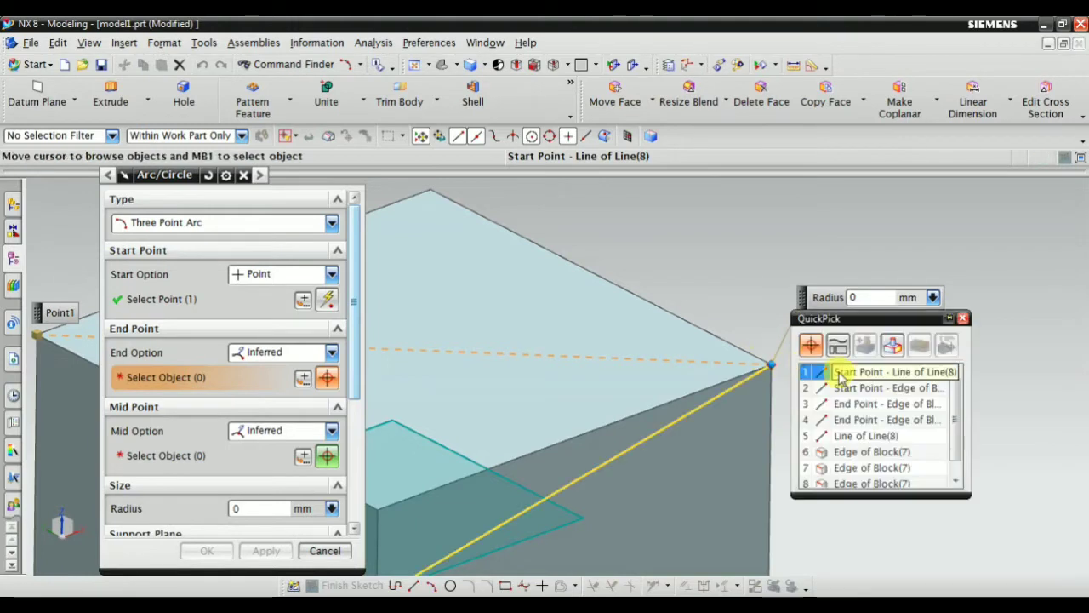
pyautogui.click(842, 371)
# Step: Try to place the arc's mid point on the front corner of the block's top face
pyautogui.scroll(-3, 817, 366)
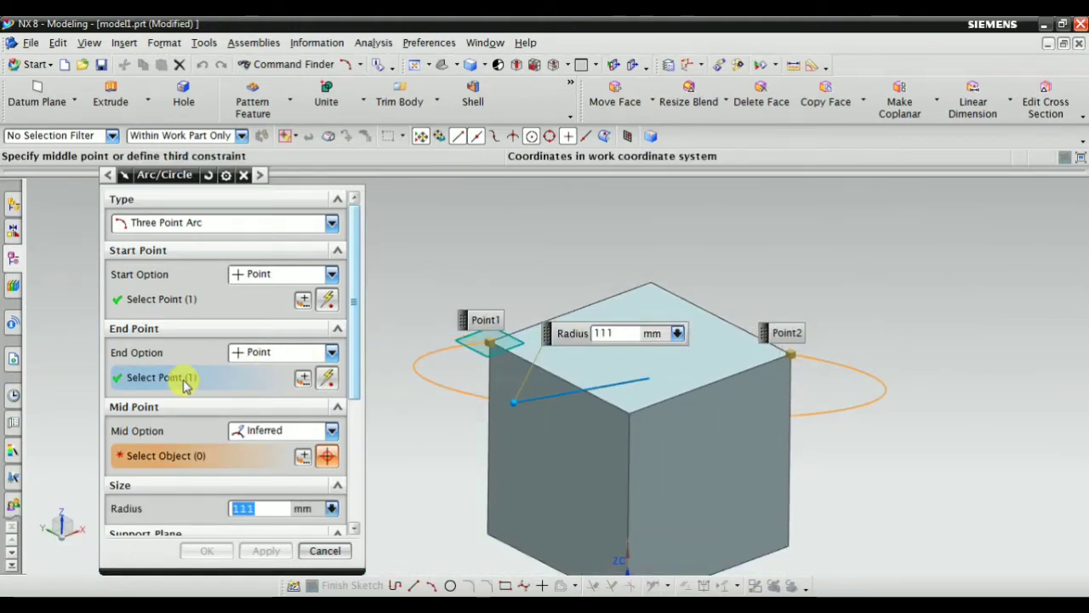
pyautogui.scroll(-1, 494, 420)
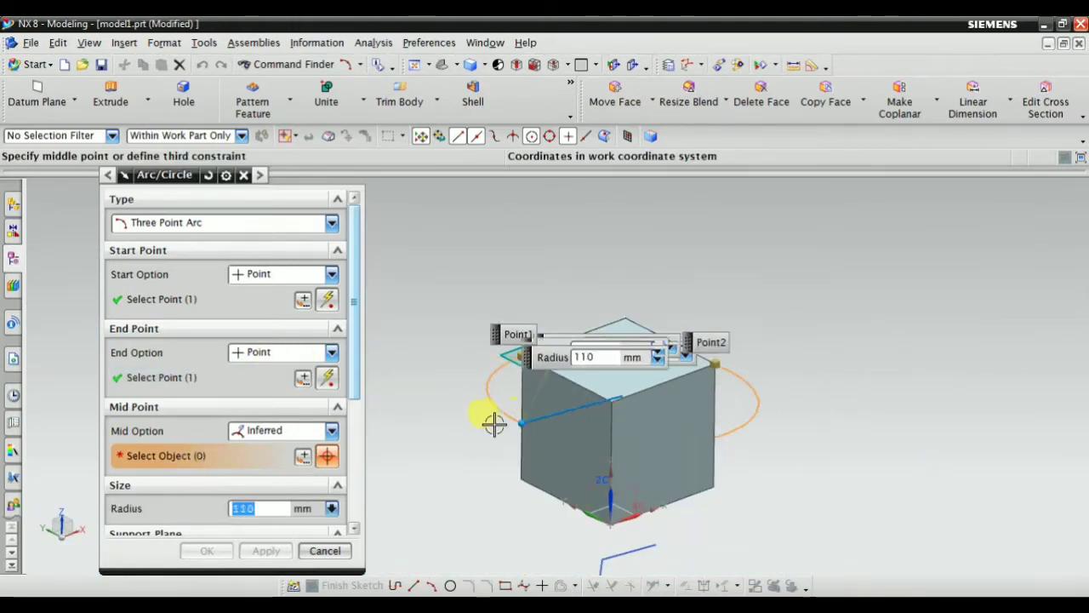
pyautogui.scroll(4, 621, 383)
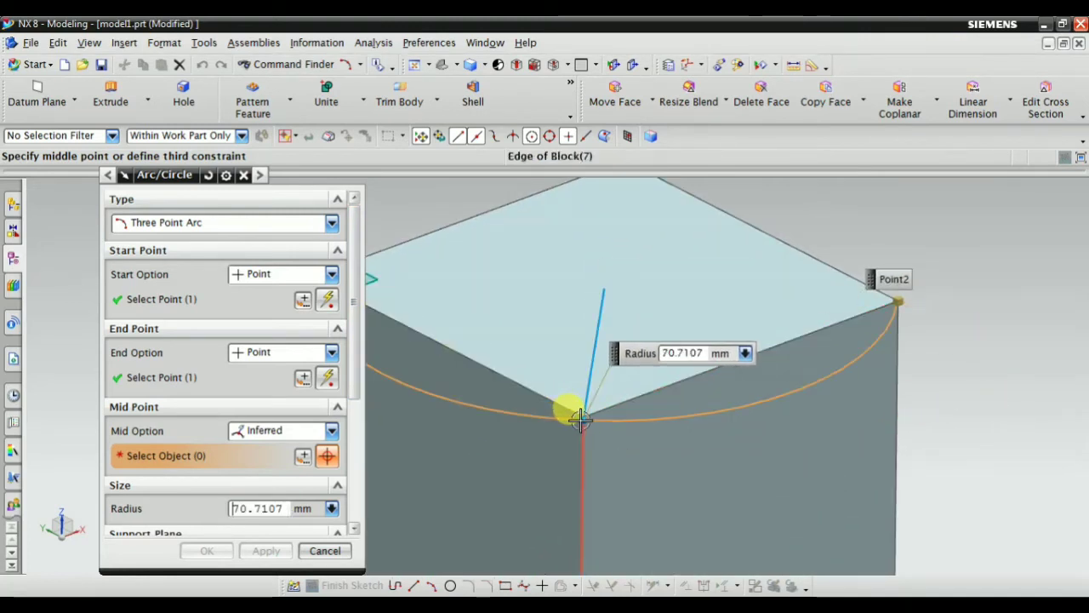
pyautogui.click(583, 414)
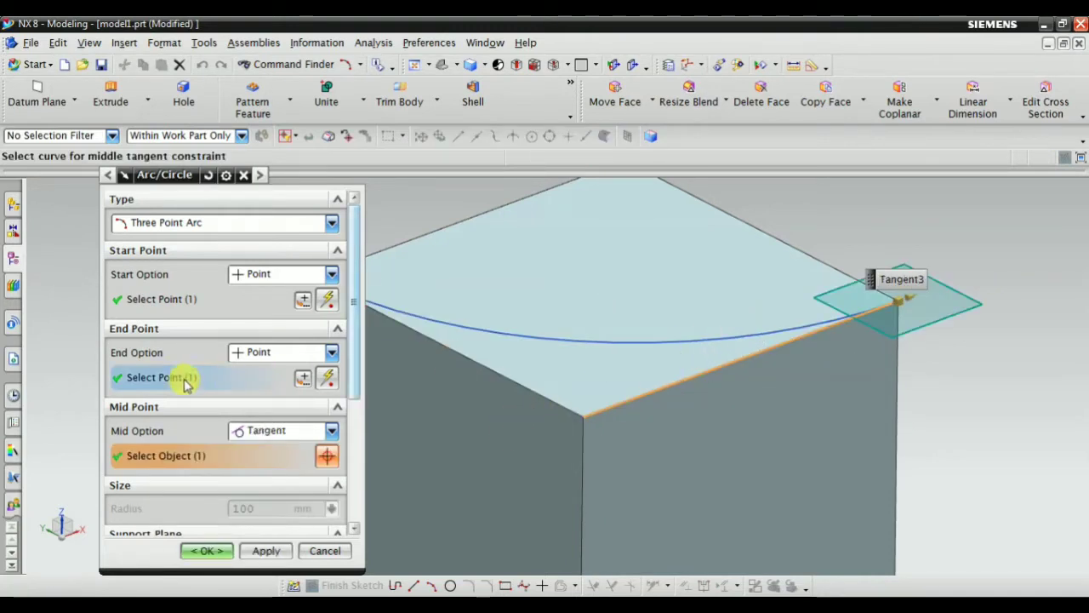
# Step: Change the arc's mid option to Point, place it on the front corner of the block's top face, and create the arc
pyautogui.click(297, 434)
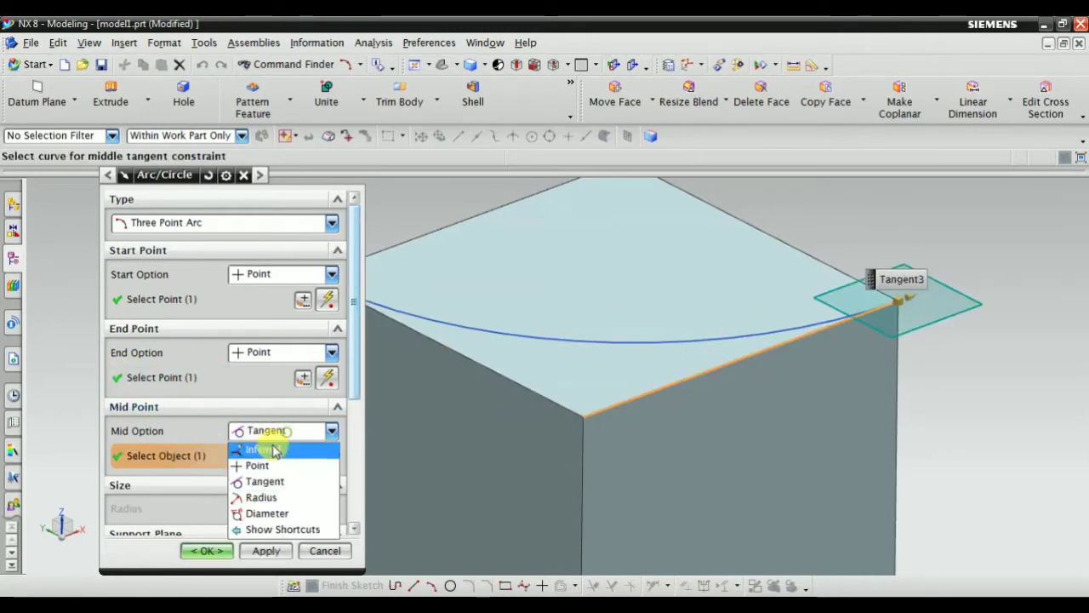
pyautogui.click(261, 466)
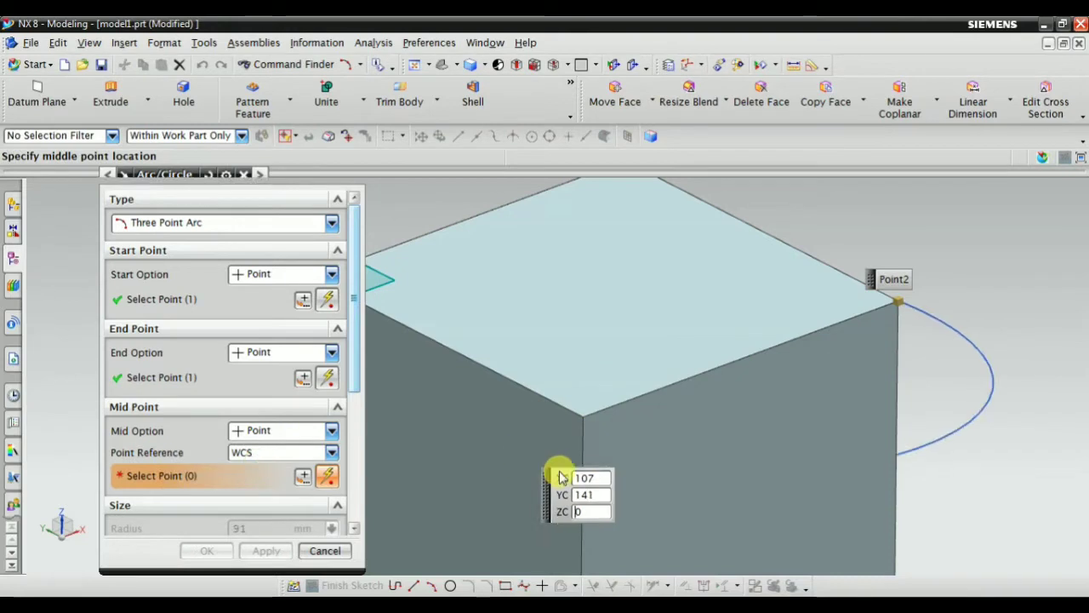
pyautogui.click(583, 417)
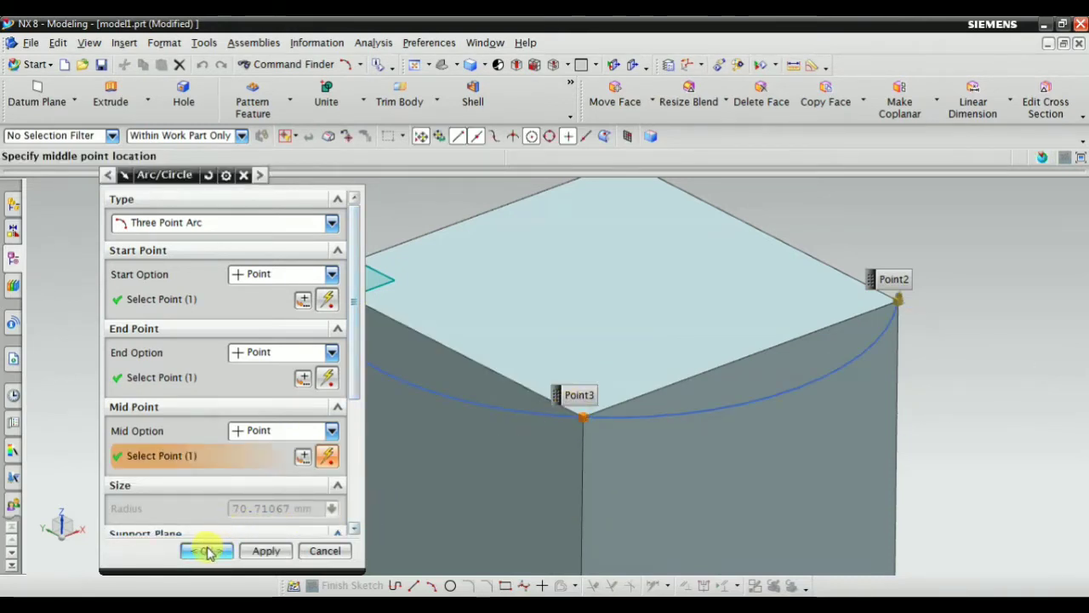
pyautogui.click(207, 551)
# Step: Examine from several sides how the new arc runs through the three corners of the block's top face
pyautogui.moveTo(536, 401); pyautogui.dragTo(559, 474, button='middle')
pyautogui.scroll(-5, 423, 425)
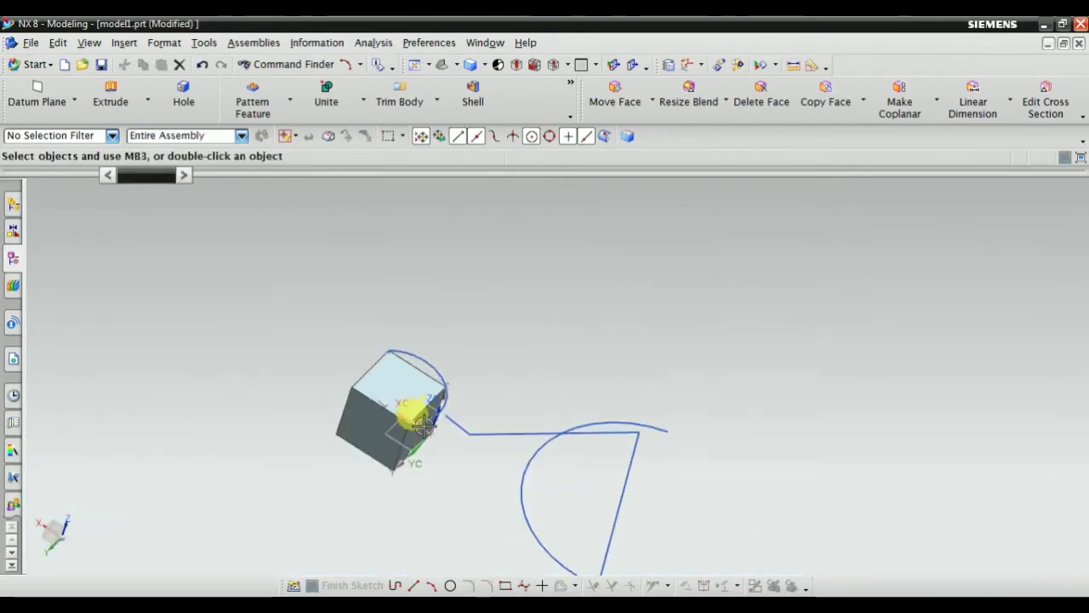
pyautogui.scroll(5, 423, 425)
pyautogui.moveTo(603, 367)
pyautogui.mouseDown(button='middle')
pyautogui.moveTo(584, 326)
pyautogui.moveTo(620, 331)
pyautogui.moveTo(604, 366)
pyautogui.moveTo(608, 312)
pyautogui.moveTo(644, 297)
pyautogui.moveTo(622, 287)
pyautogui.moveTo(643, 288)
pyautogui.mouseUp(button='middle')
pyautogui.scroll(-4, 608, 312)
pyautogui.scroll(4, 630, 292)
pyautogui.scroll(-2, 633, 315)
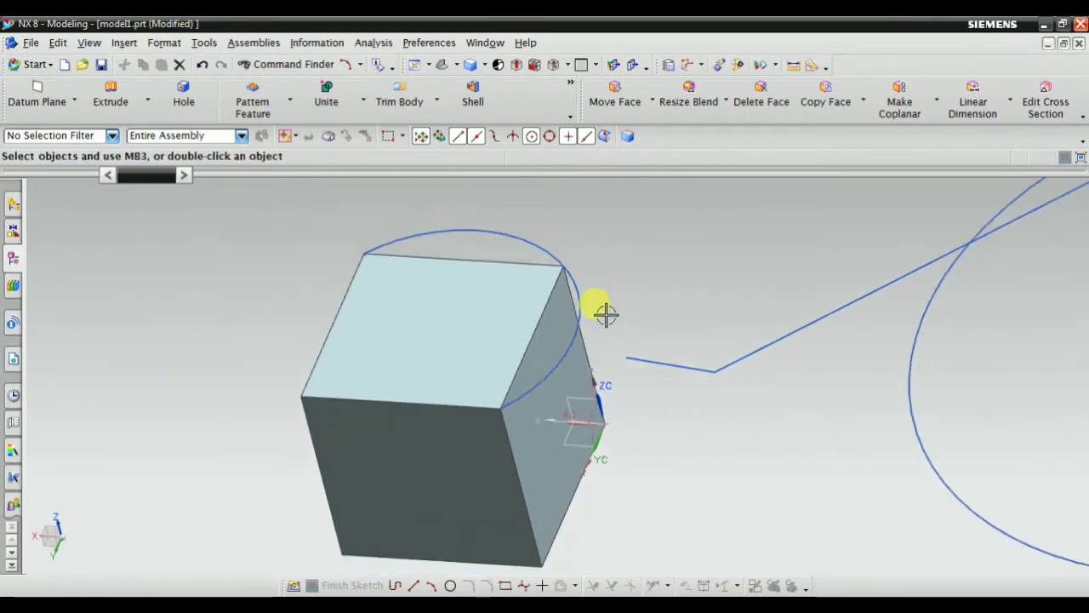
pyautogui.scroll(2, 517, 229)
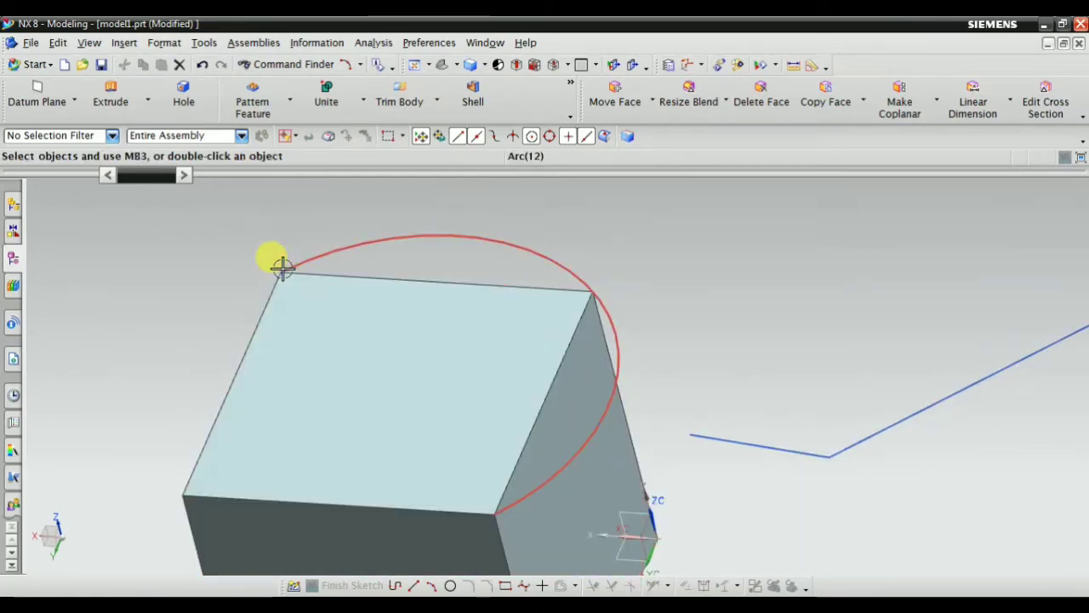
pyautogui.scroll(-1, 561, 314)
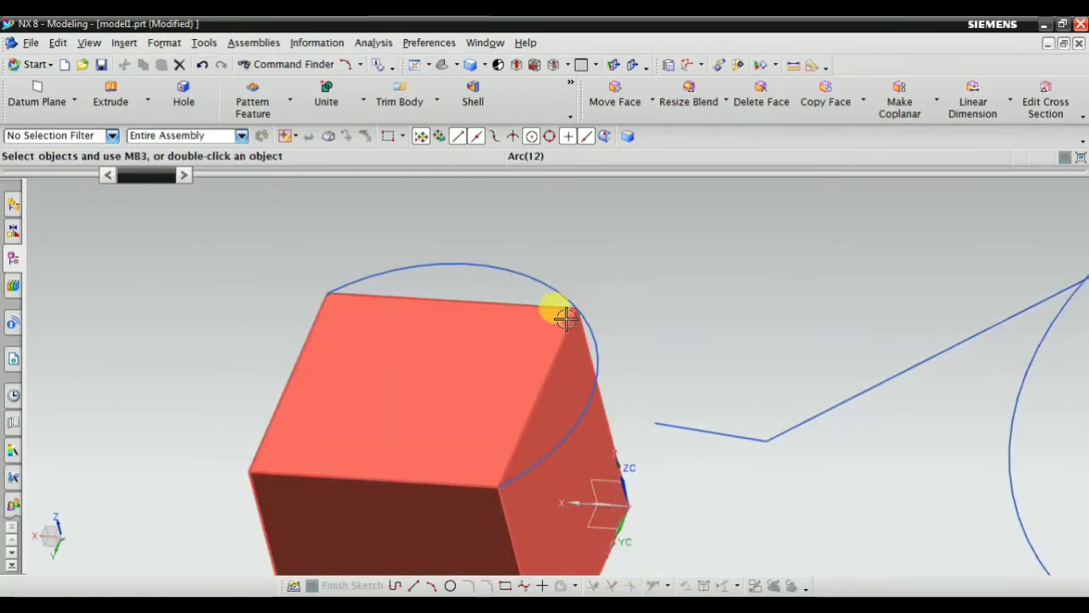
pyautogui.scroll(-2, 545, 226)
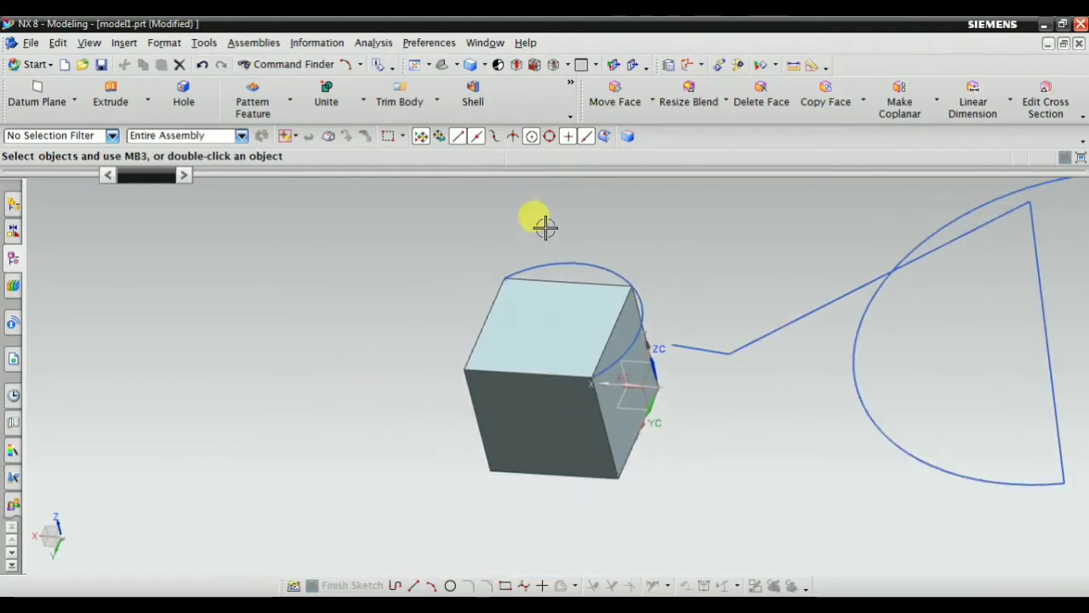
pyautogui.click(119, 42)
pyautogui.moveTo(146, 159)
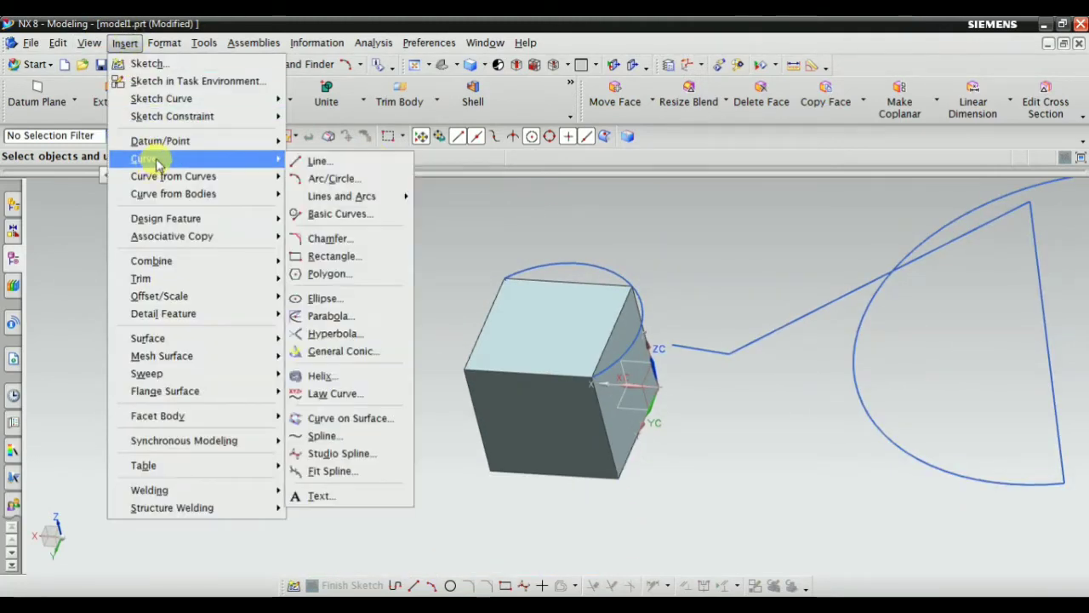
pyautogui.click(355, 184)
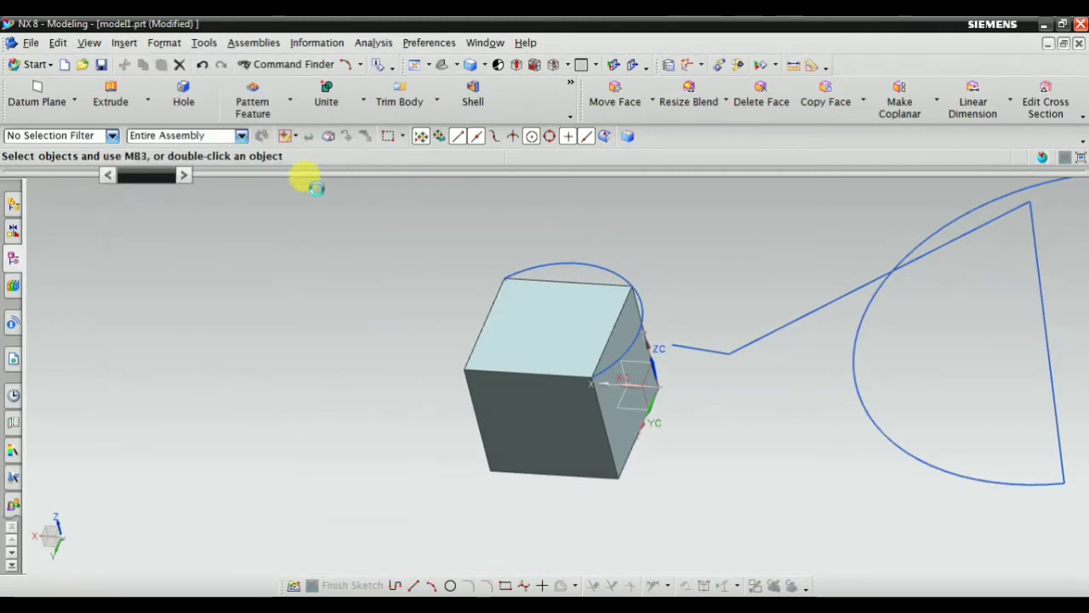
pyautogui.click(171, 222)
pyautogui.click(180, 230)
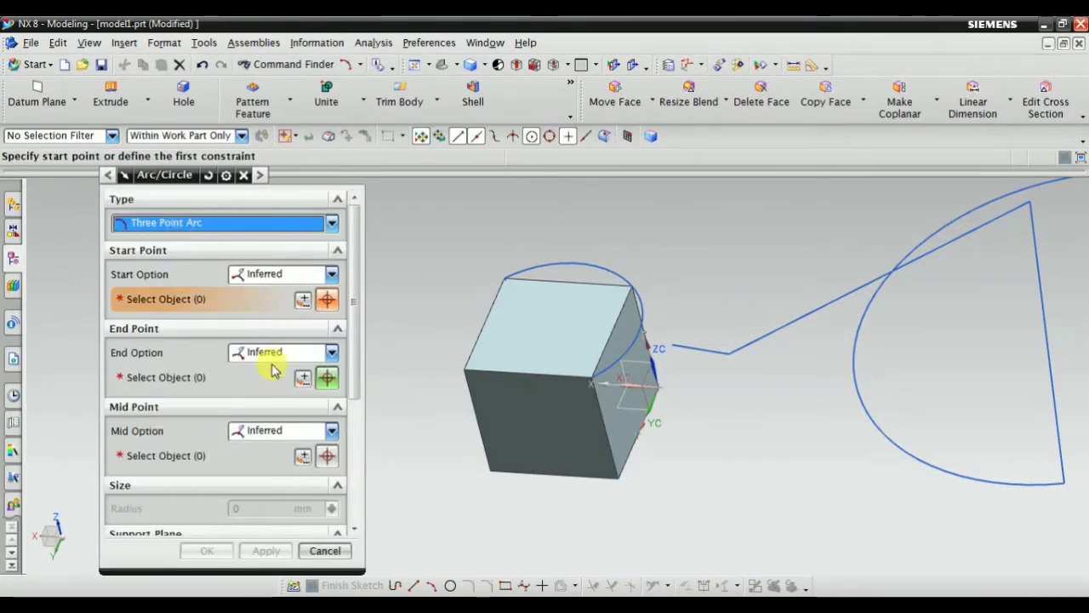
pyautogui.scroll(-5, 265, 460)
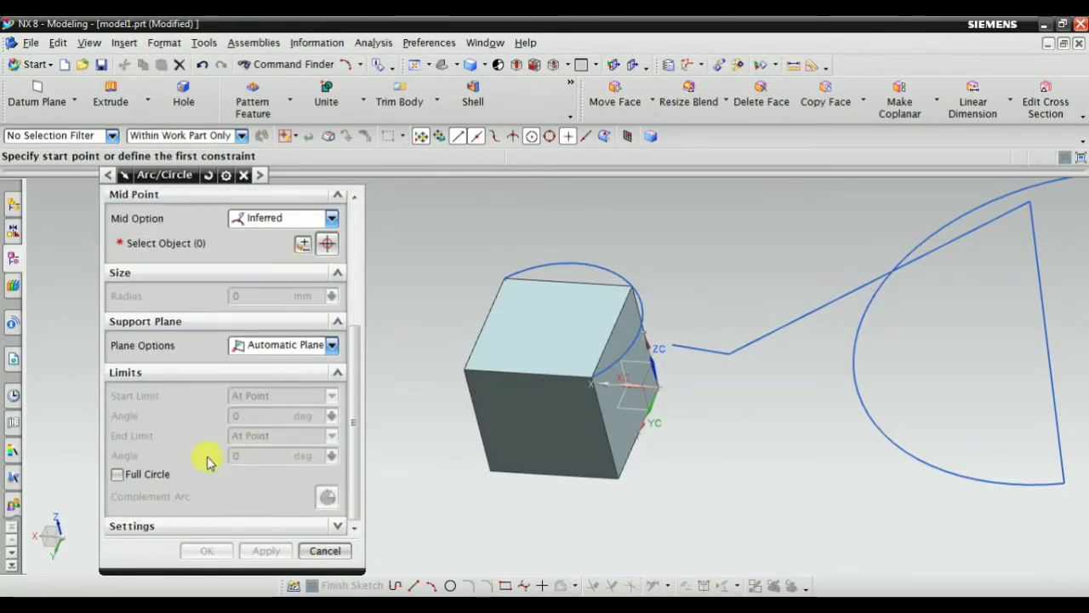
pyautogui.scroll(5, 247, 477)
pyautogui.click(323, 551)
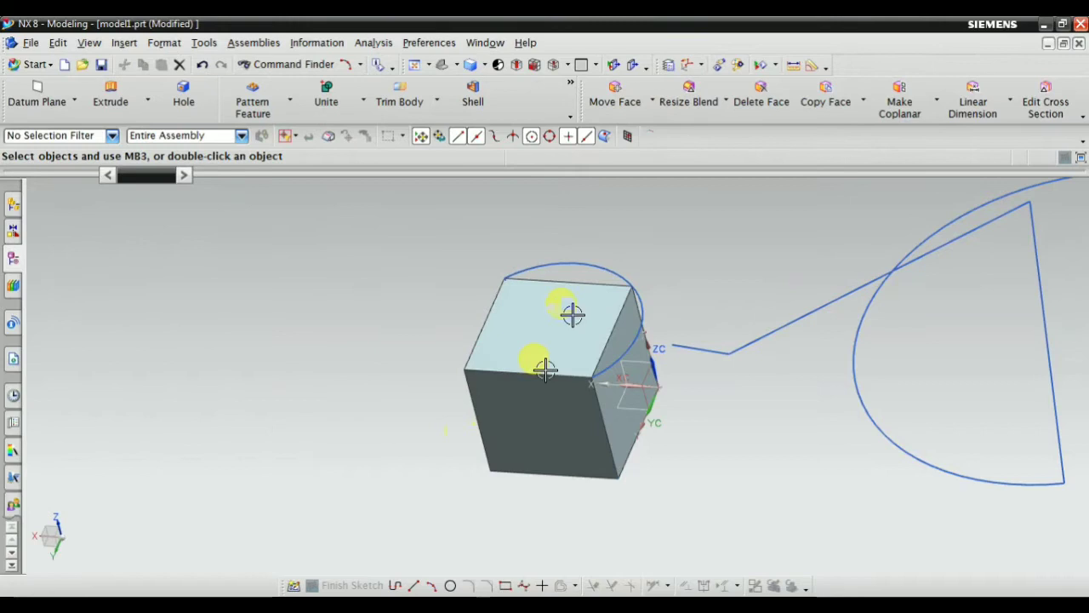
# Step: Open the arc on the block's top face for editing and try the Full Circle limit, leaving it off
pyautogui.doubleClick(595, 264)
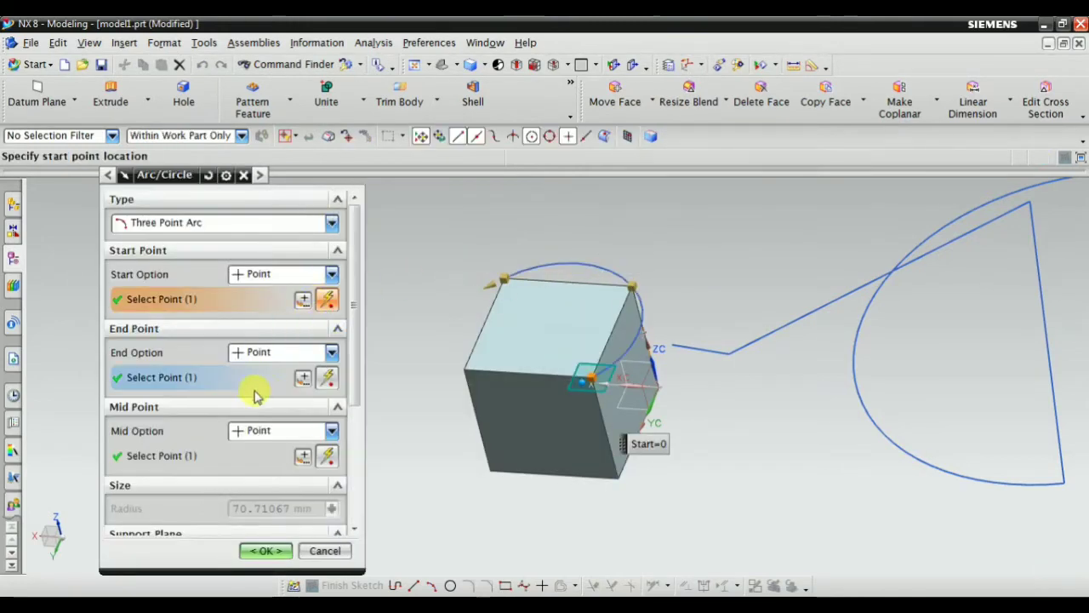
pyautogui.scroll(-5, 278, 467)
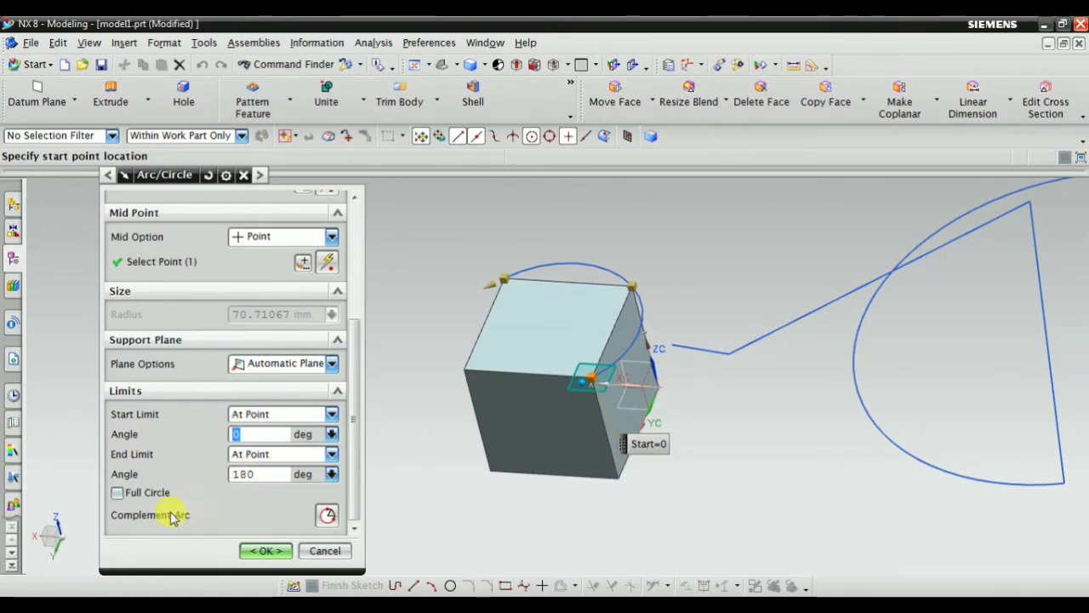
pyautogui.click(117, 492)
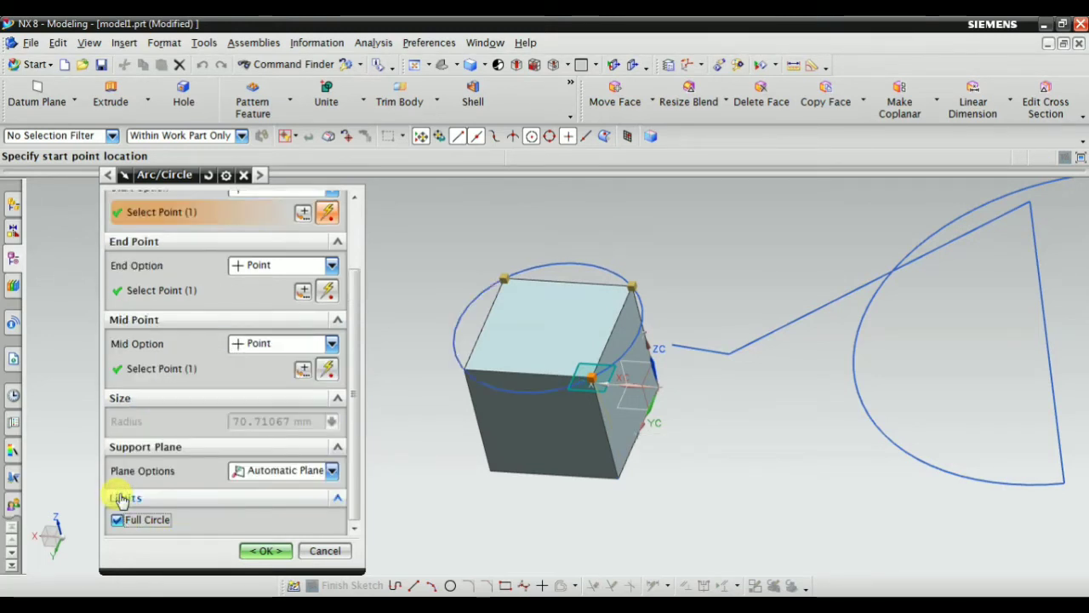
pyautogui.click(113, 520)
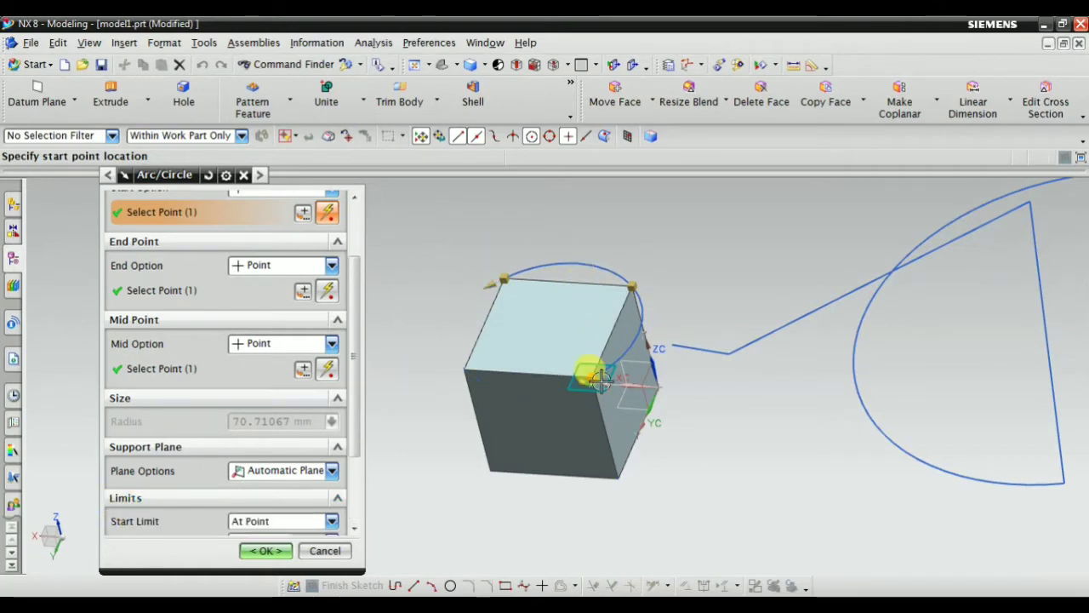
# Step: Try Complement Arc on the block's arc, leave it on the opposite side of the top face, and accept the edit
pyautogui.scroll(-3, 279, 501)
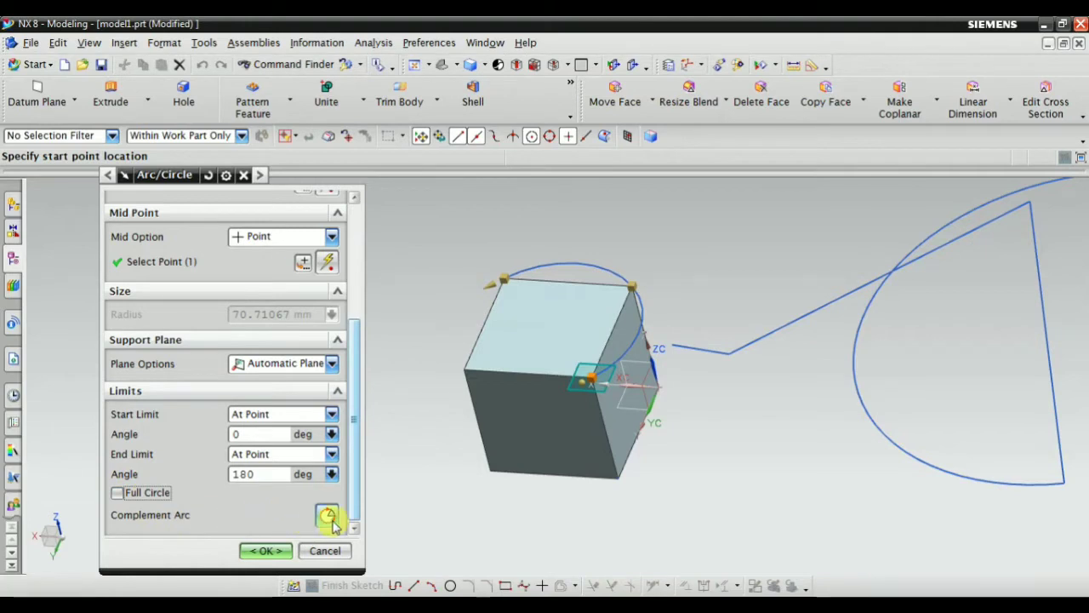
pyautogui.moveTo(519, 441); pyautogui.dragTo(518, 261, button='middle')
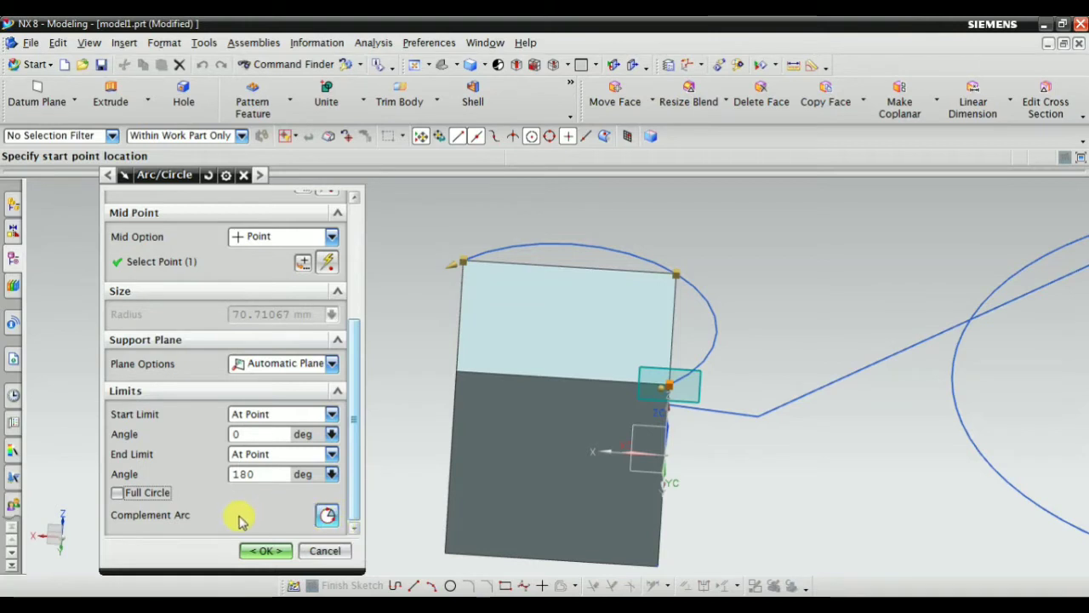
pyautogui.click(327, 515)
pyautogui.moveTo(450, 445); pyautogui.dragTo(425, 417, button='middle')
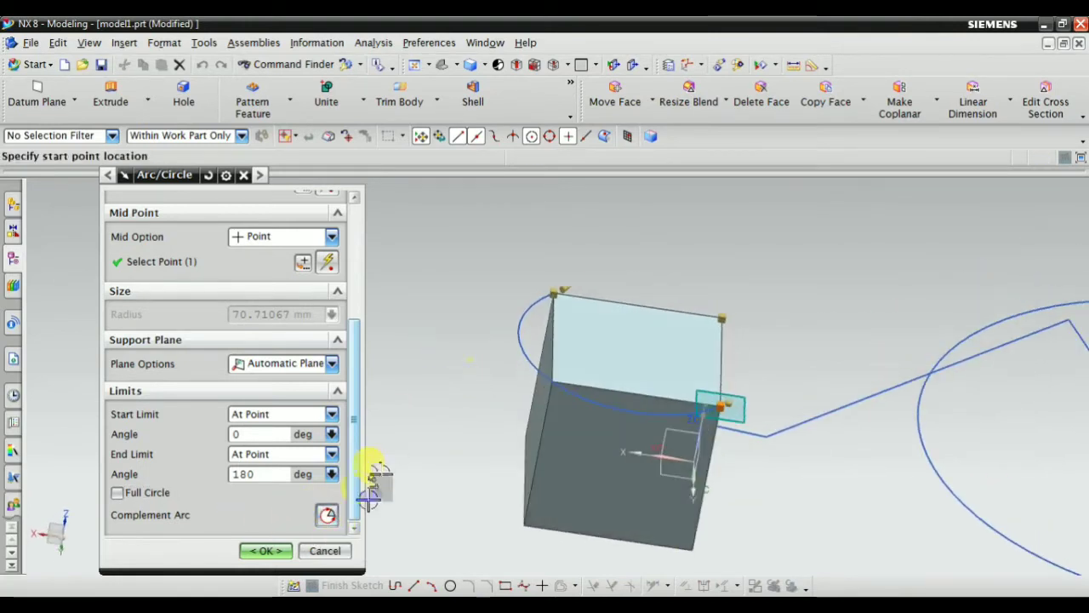
pyautogui.click(328, 515)
pyautogui.click(329, 516)
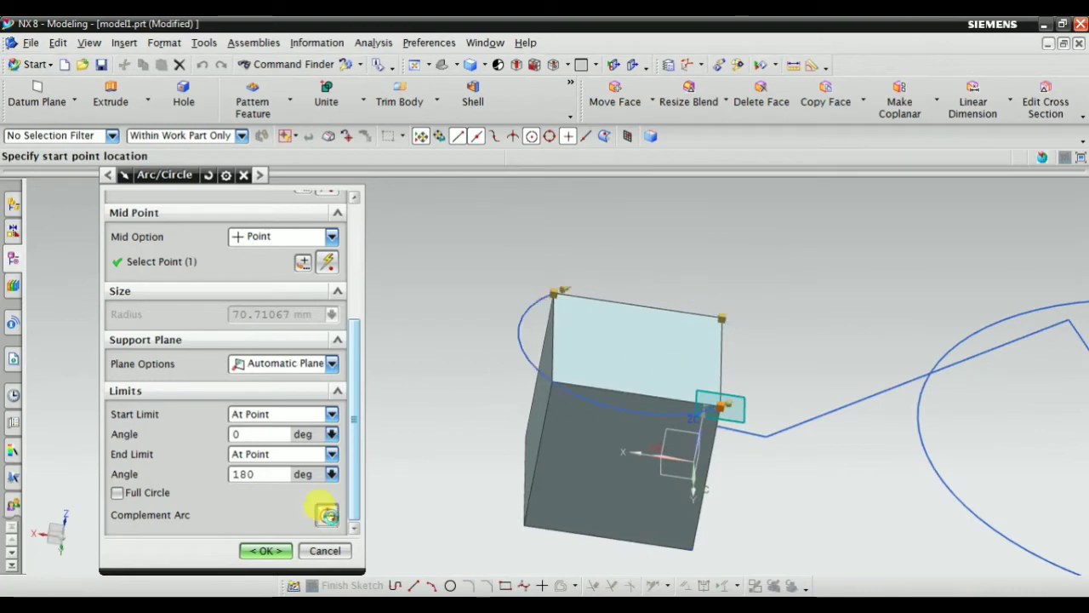
pyautogui.click(327, 514)
pyautogui.click(327, 515)
pyautogui.scroll(5, 234, 351)
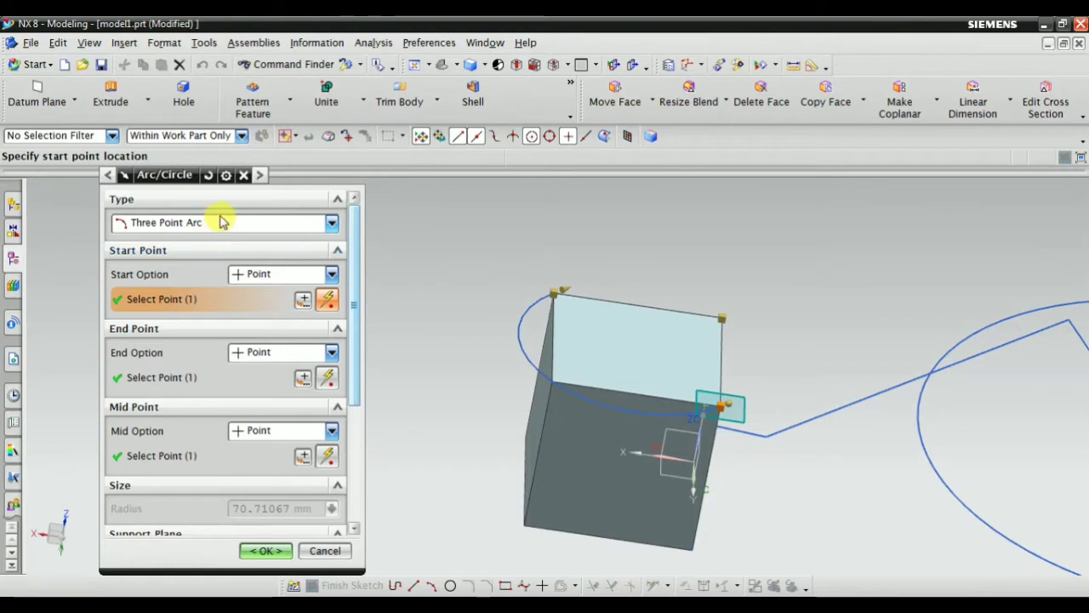
pyautogui.click(258, 551)
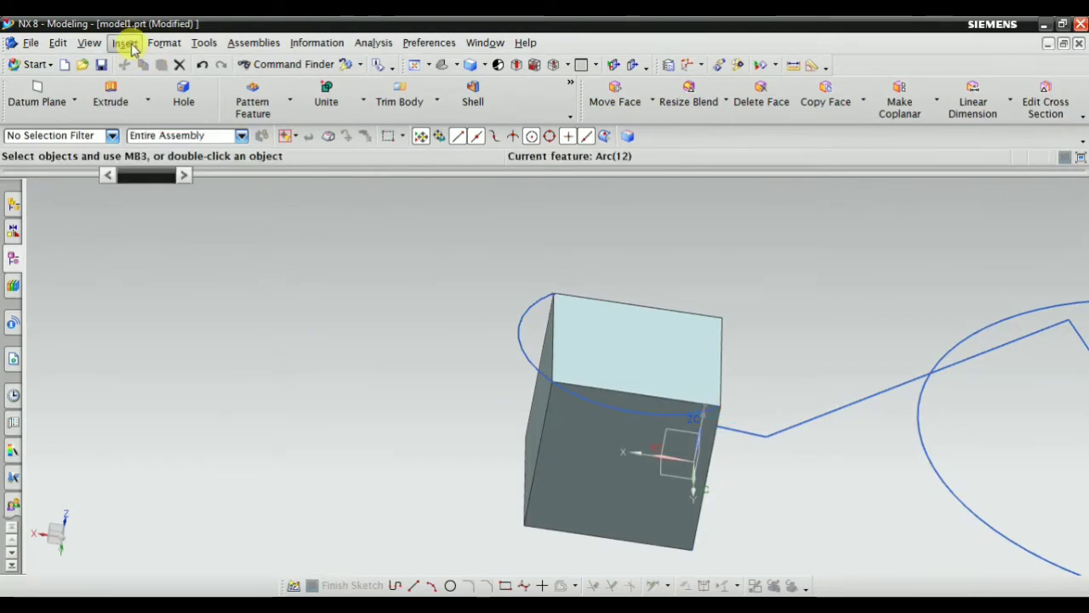
# Step: Start an Arc/Circle from Center with its center on the top-face corner that the block's existing arc does not touch
pyautogui.click(125, 42)
pyautogui.click(332, 176)
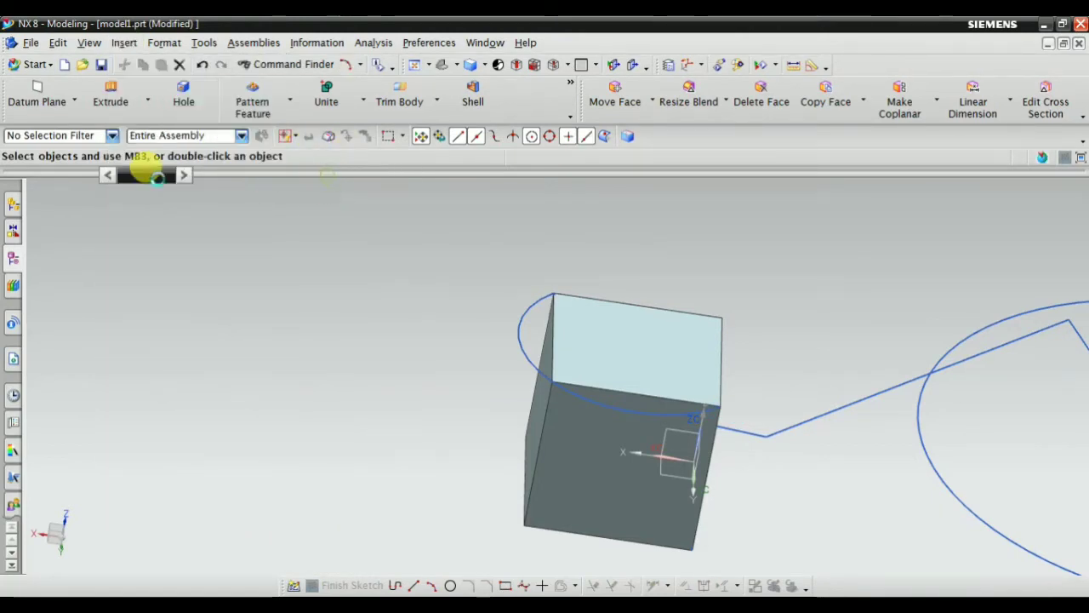
pyautogui.click(162, 222)
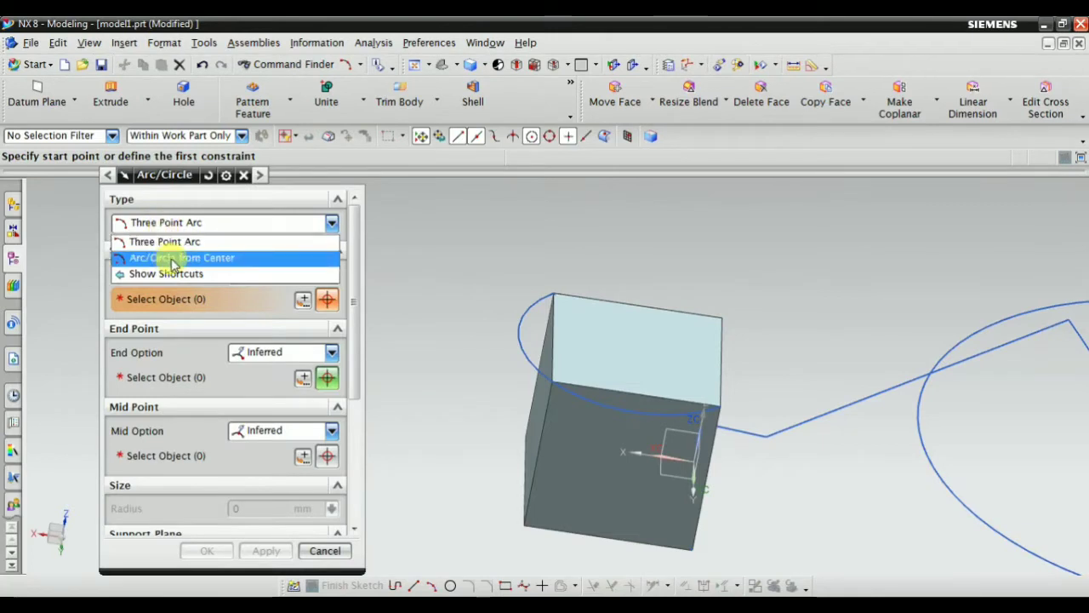
pyautogui.click(174, 258)
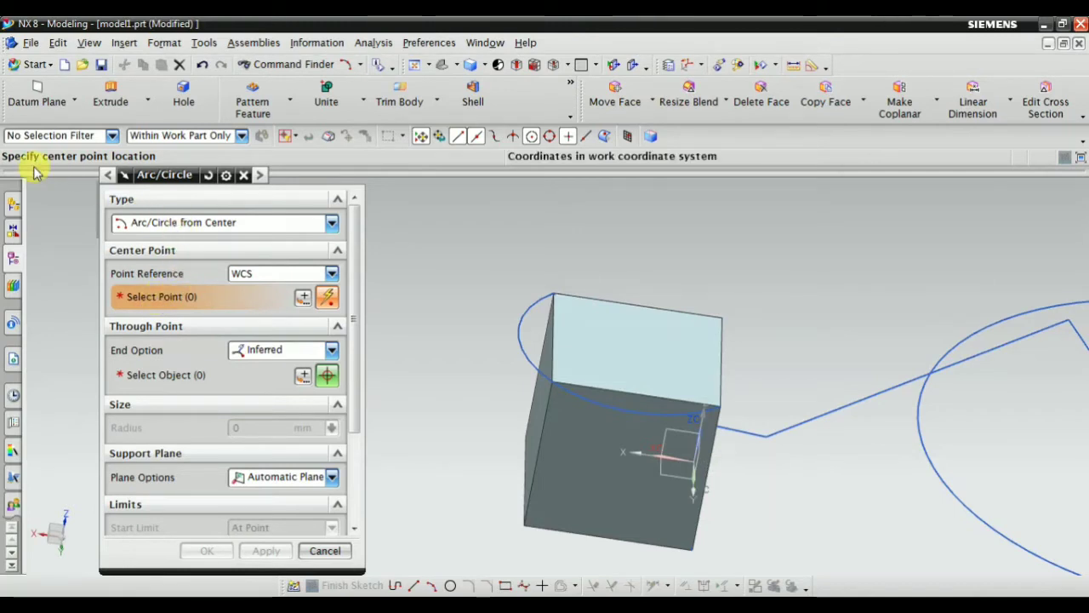
pyautogui.moveTo(433, 413); pyautogui.dragTo(518, 338, button='middle')
pyautogui.scroll(-4, 741, 303)
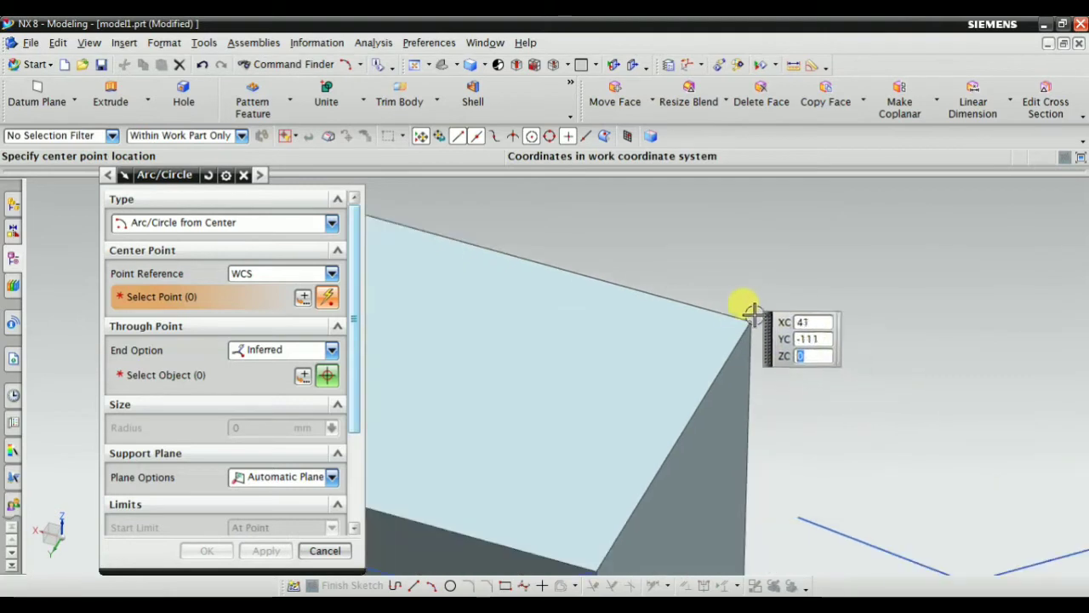
pyautogui.click(737, 311)
pyautogui.scroll(4, 729, 340)
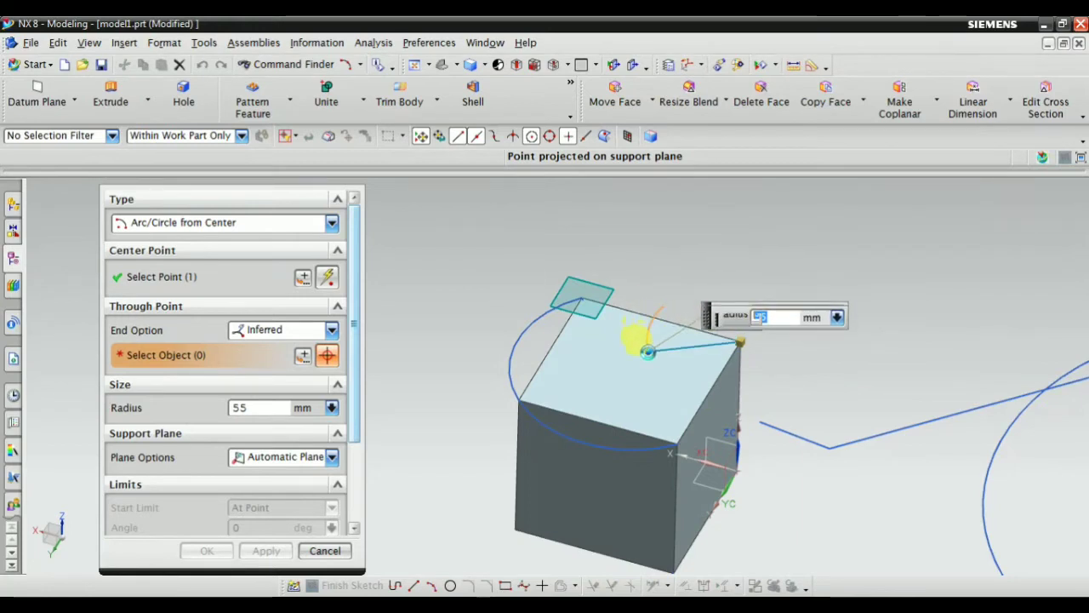
# Step: Set the centered arc's radius to 30 mm
pyautogui.click(270, 408)
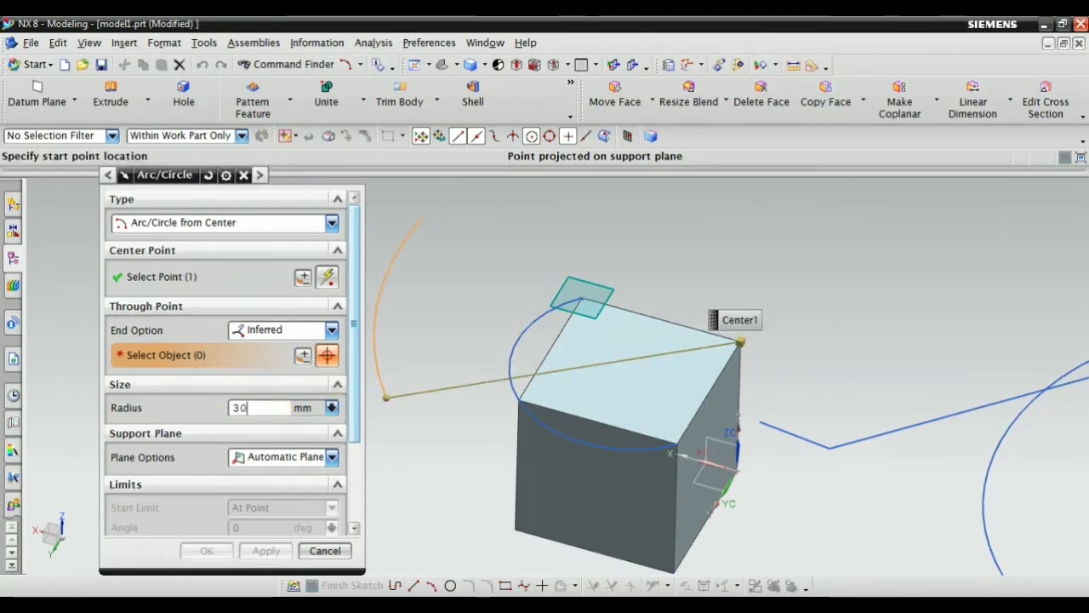
pyautogui.press('Return')
pyautogui.scroll(5, 725, 337)
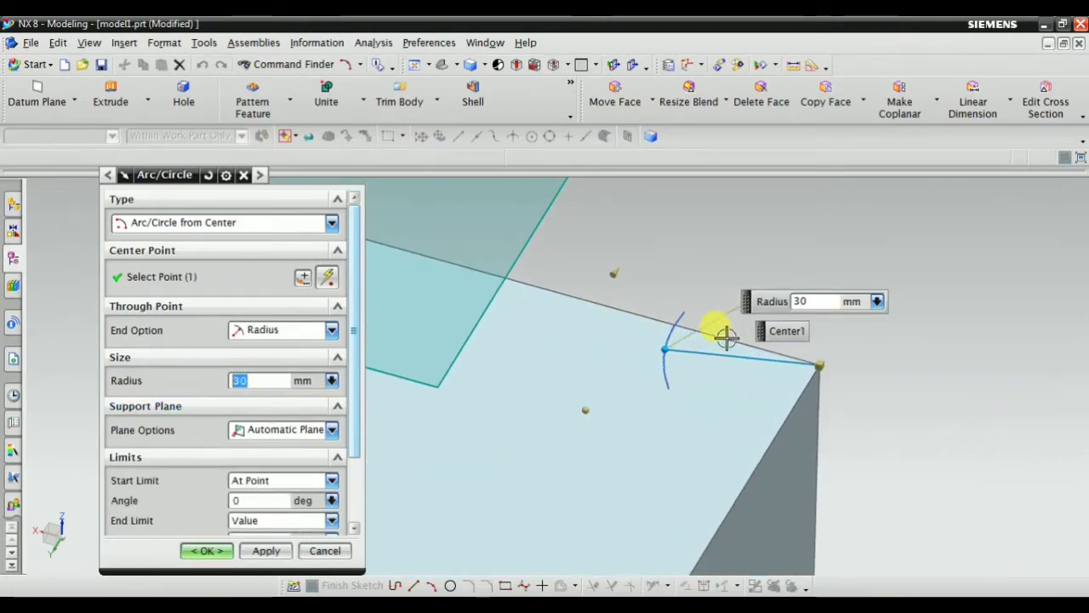
pyautogui.scroll(3, 725, 337)
pyautogui.scroll(-4, 644, 280)
pyautogui.scroll(-2, 304, 438)
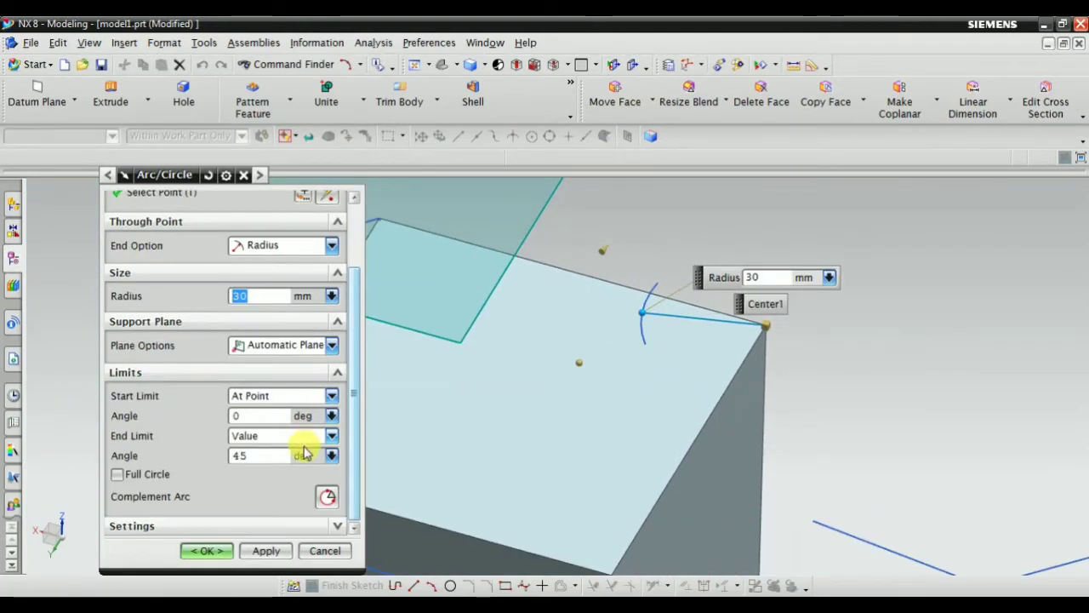
# Step: Change the arc's support plane option to Select Plane and use the block's side face below the center point
pyautogui.click(308, 351)
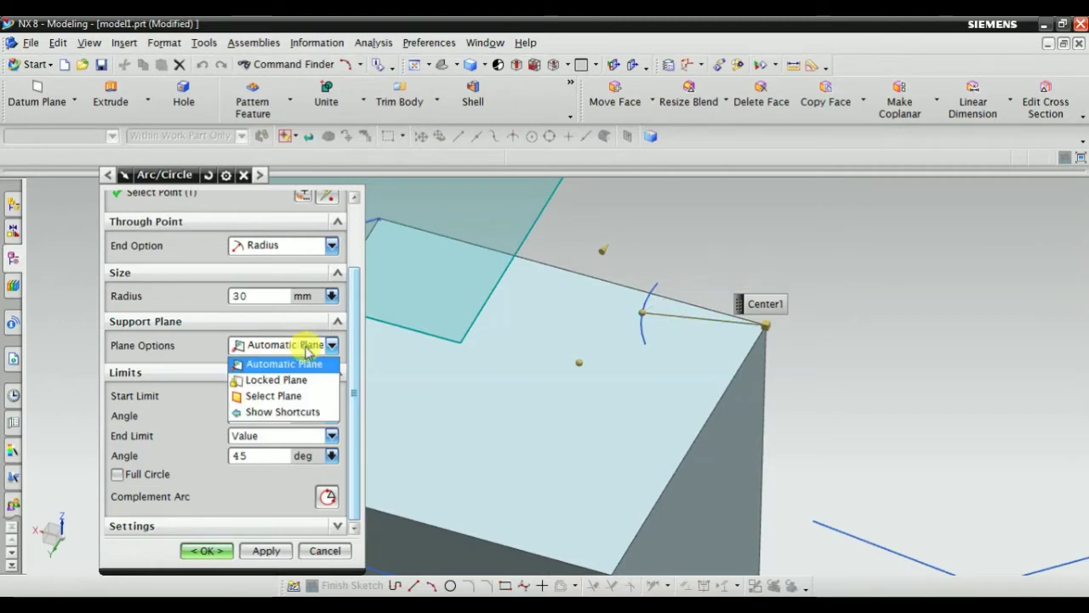
pyautogui.click(274, 397)
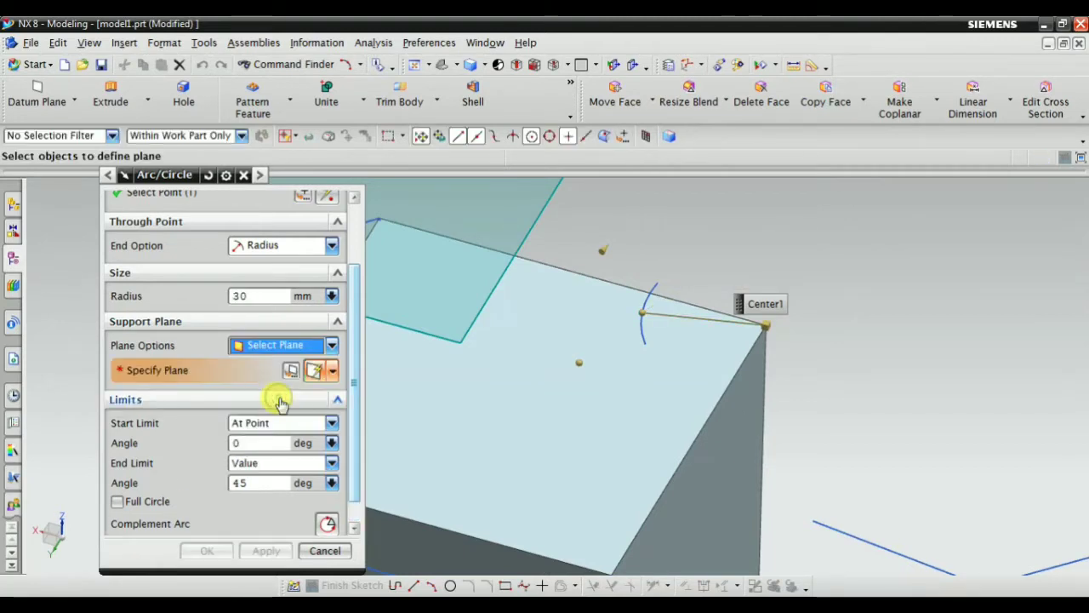
pyautogui.scroll(-3, 686, 377)
pyautogui.scroll(-2, 748, 476)
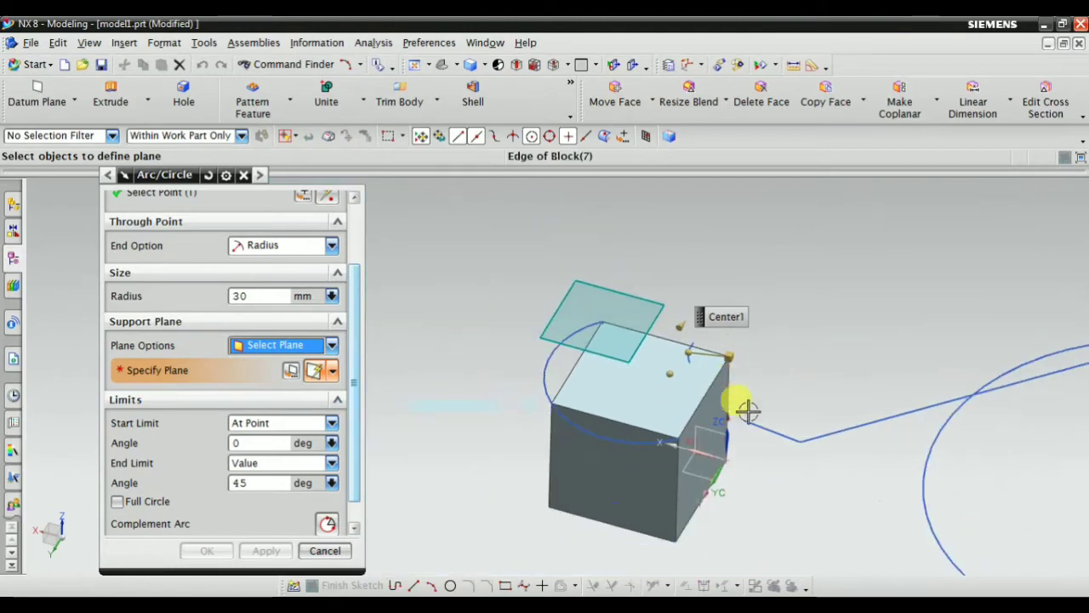
pyautogui.scroll(3, 678, 388)
pyautogui.click(664, 416)
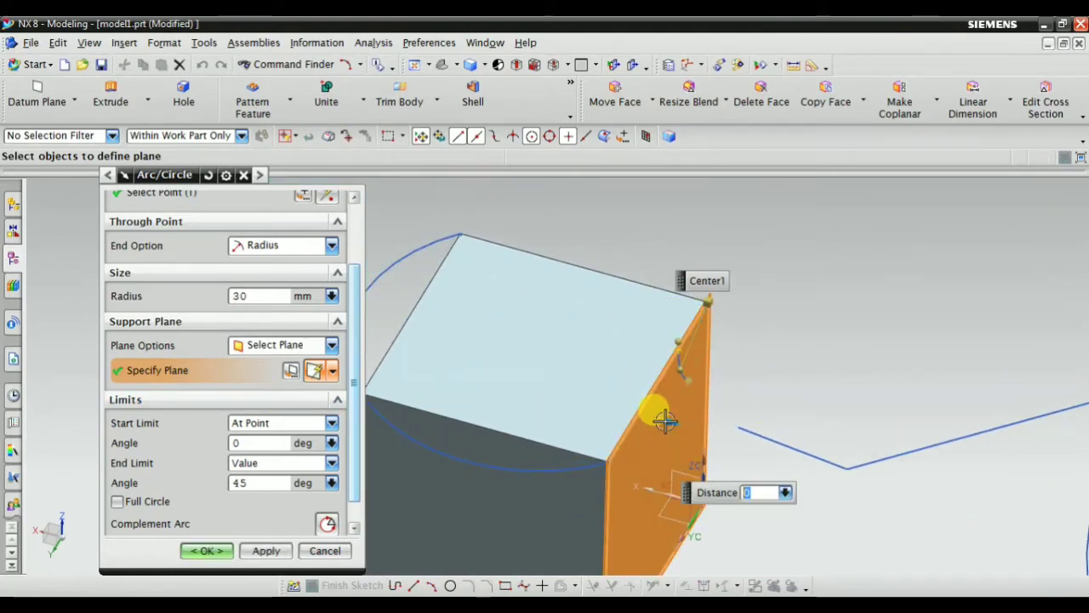
# Step: Return the corner-centered arc's support plane option to Automatic Plane
pyautogui.moveTo(569, 356); pyautogui.dragTo(520, 248, button='middle')
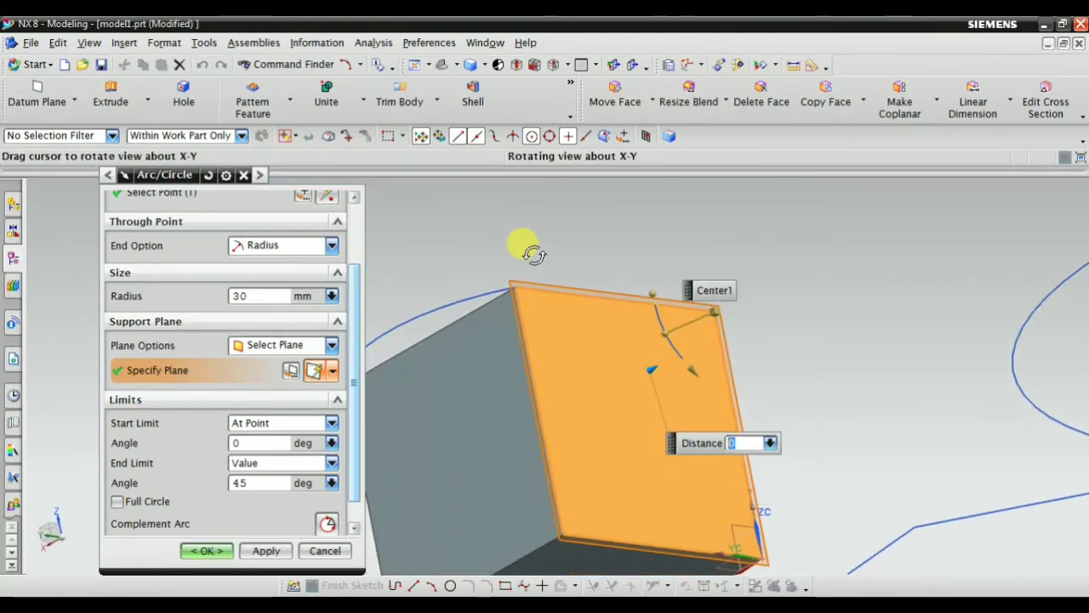
pyautogui.scroll(2, 714, 344)
pyautogui.scroll(-1, 622, 314)
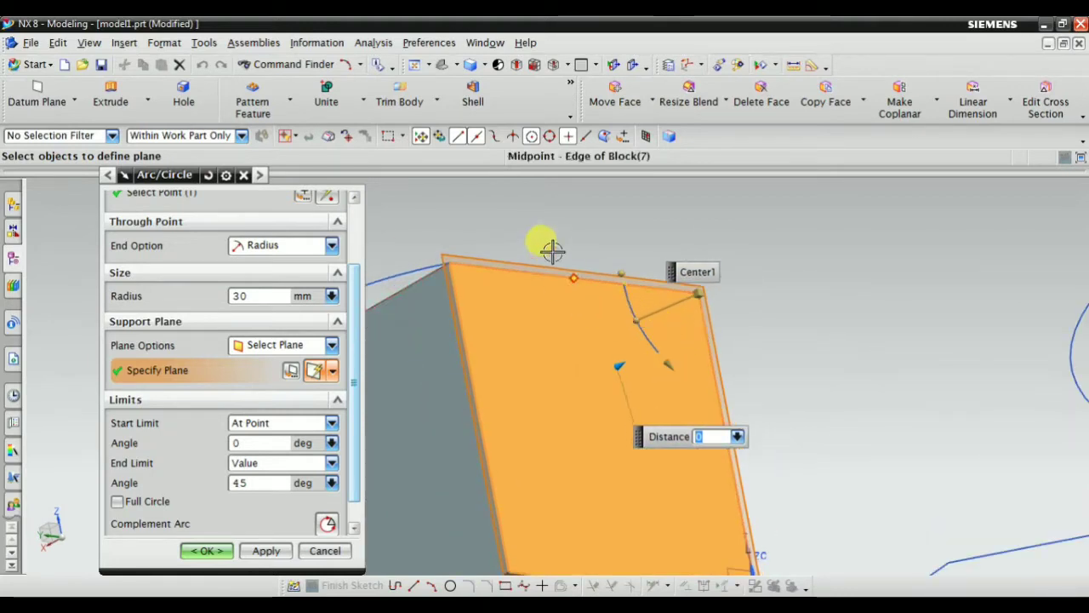
pyautogui.click(281, 344)
pyautogui.click(268, 367)
pyautogui.moveTo(791, 385); pyautogui.dragTo(814, 418, button='middle')
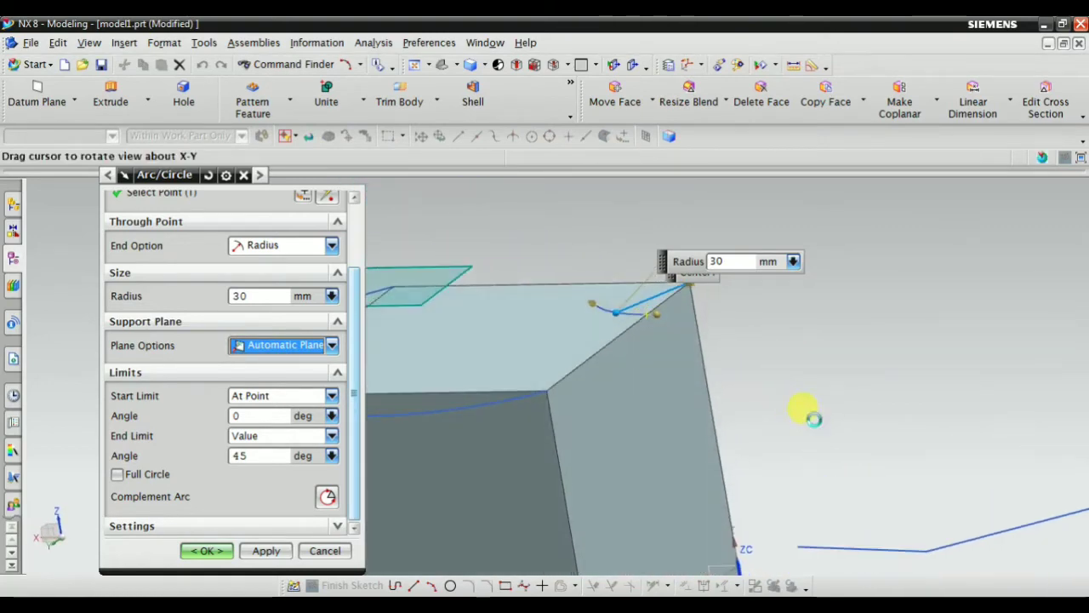
pyautogui.scroll(-3, 822, 436)
pyautogui.scroll(2, 827, 479)
pyautogui.moveTo(776, 493); pyautogui.dragTo(768, 494, button='middle')
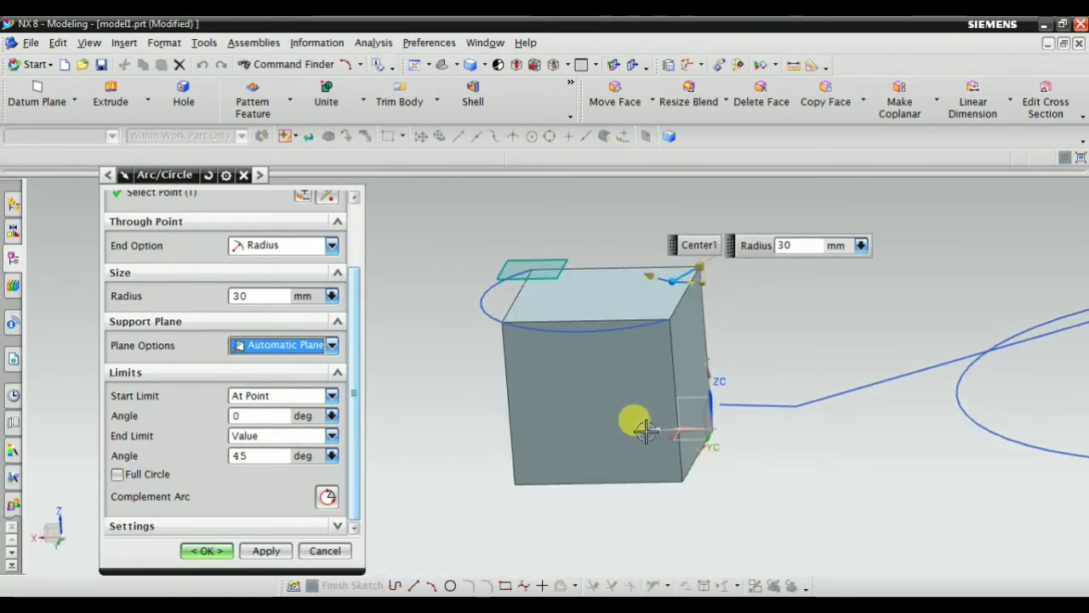
# Step: Try the Full Circle limit on the corner-centered arc and switch it off again
pyautogui.scroll(1, 706, 348)
pyautogui.scroll(2, 756, 358)
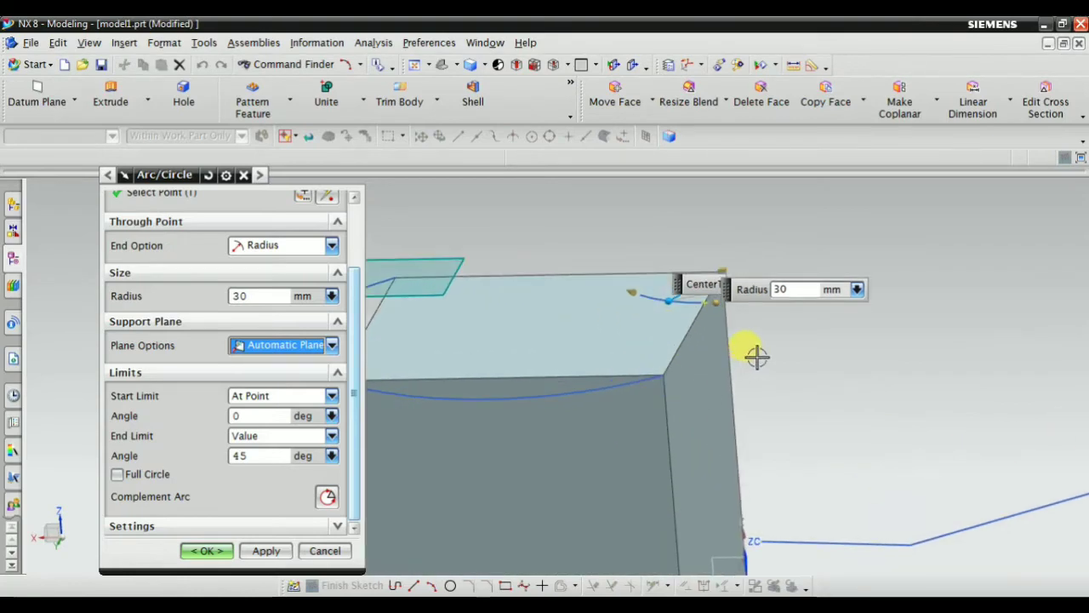
pyautogui.moveTo(792, 400); pyautogui.dragTo(533, 365, button='middle')
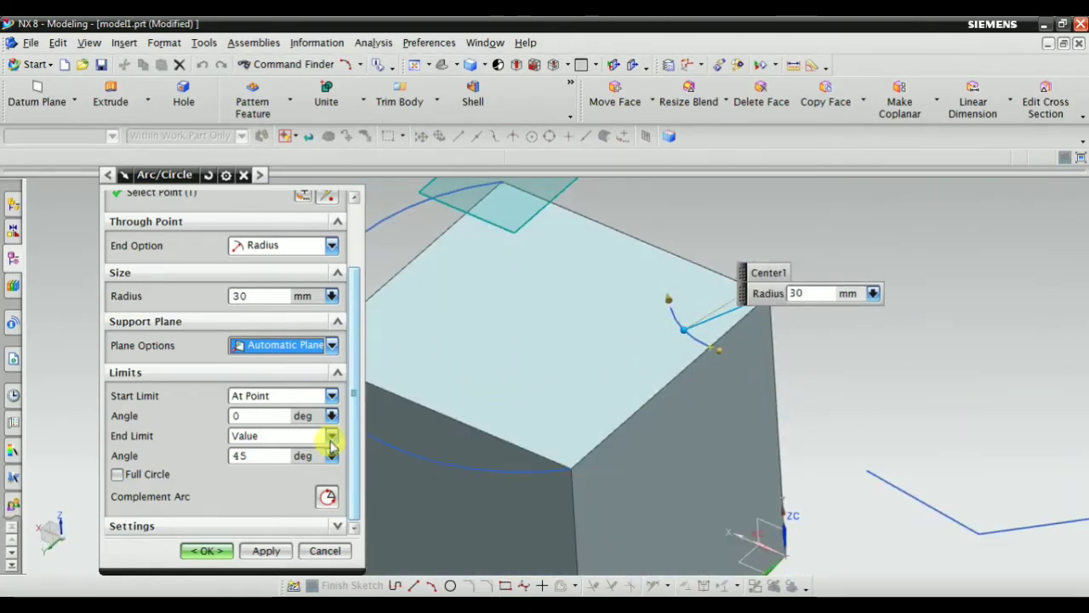
pyautogui.click(119, 477)
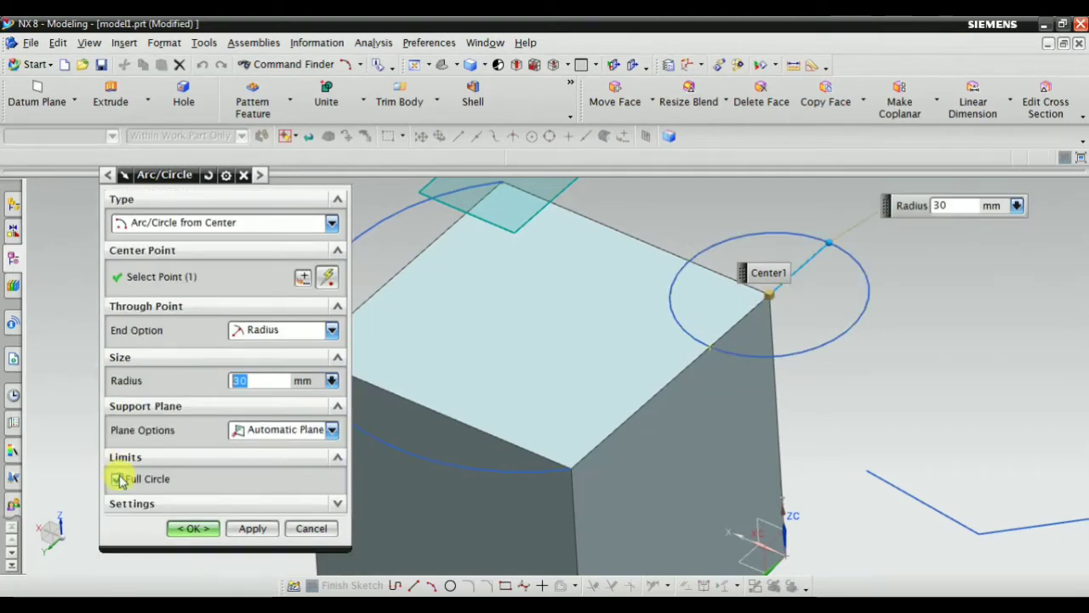
pyautogui.scroll(-3, 664, 308)
pyautogui.scroll(4, 691, 264)
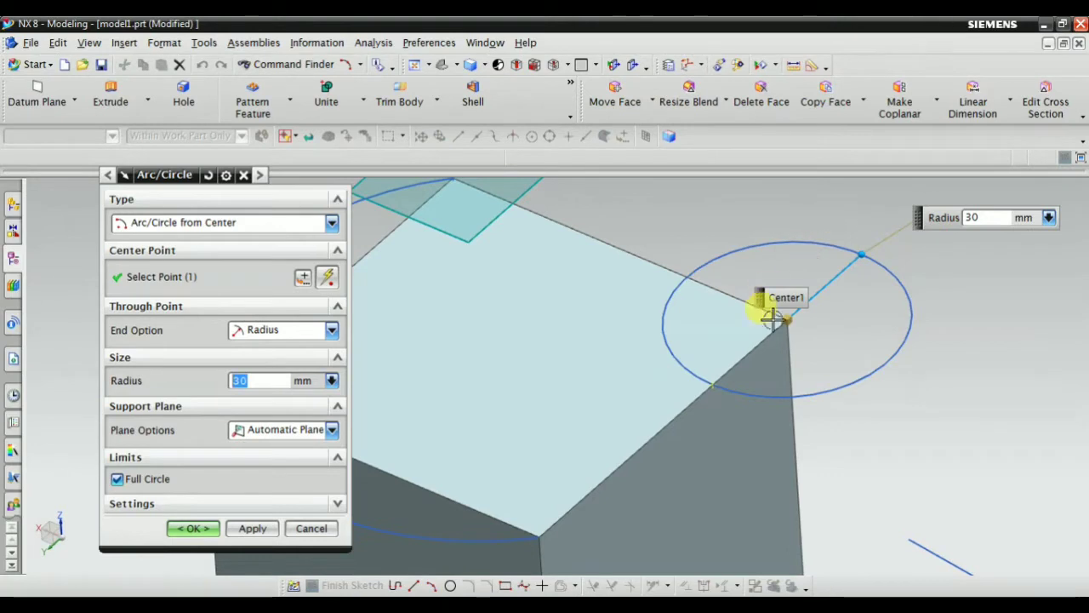
pyautogui.scroll(-2, 773, 307)
pyautogui.click(131, 481)
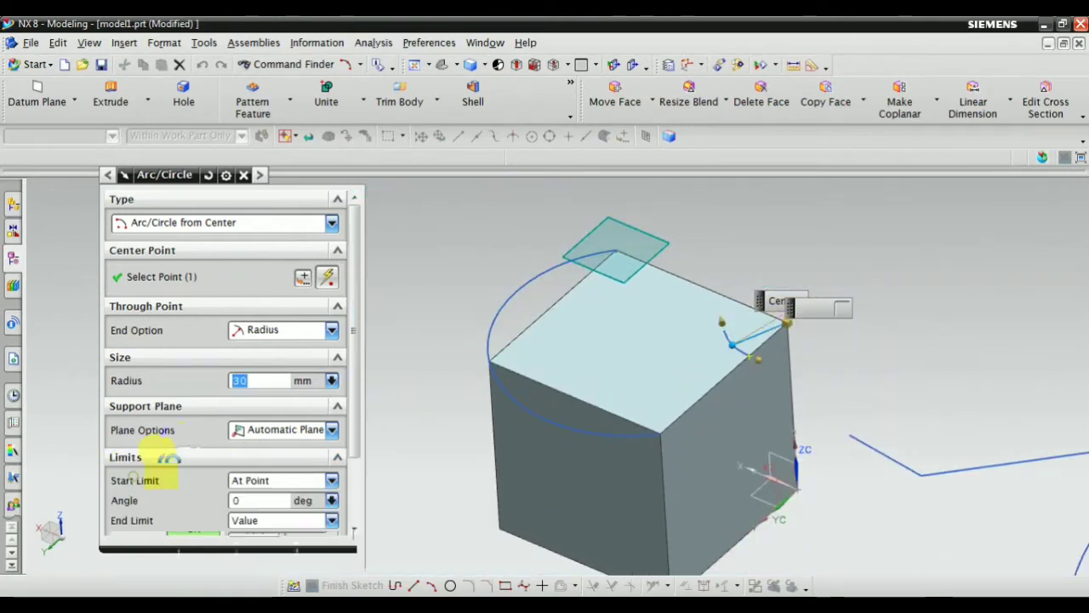
# Step: Try Complement Arc on the corner-centered arc and return it to the short 45-degree arc
pyautogui.click(326, 503)
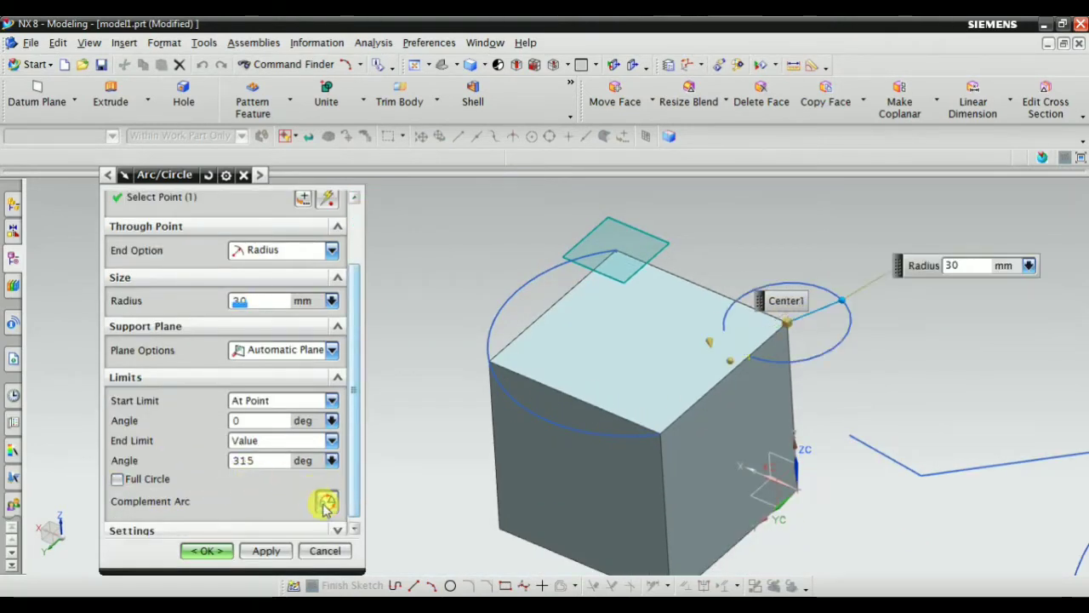
pyautogui.scroll(3, 749, 338)
pyautogui.scroll(-2, 701, 345)
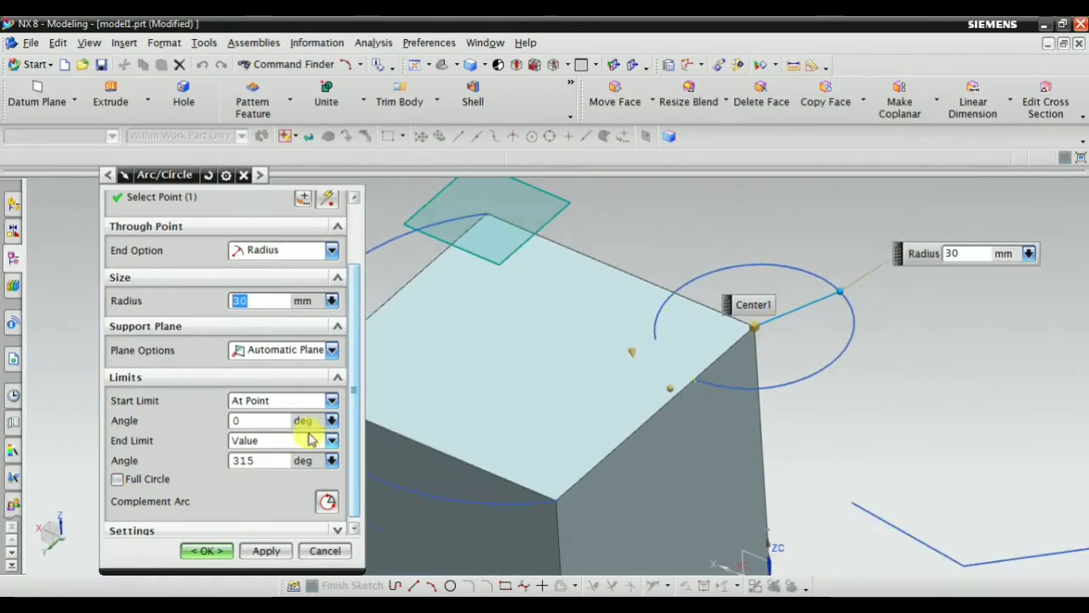
pyautogui.click(337, 507)
pyautogui.click(337, 507)
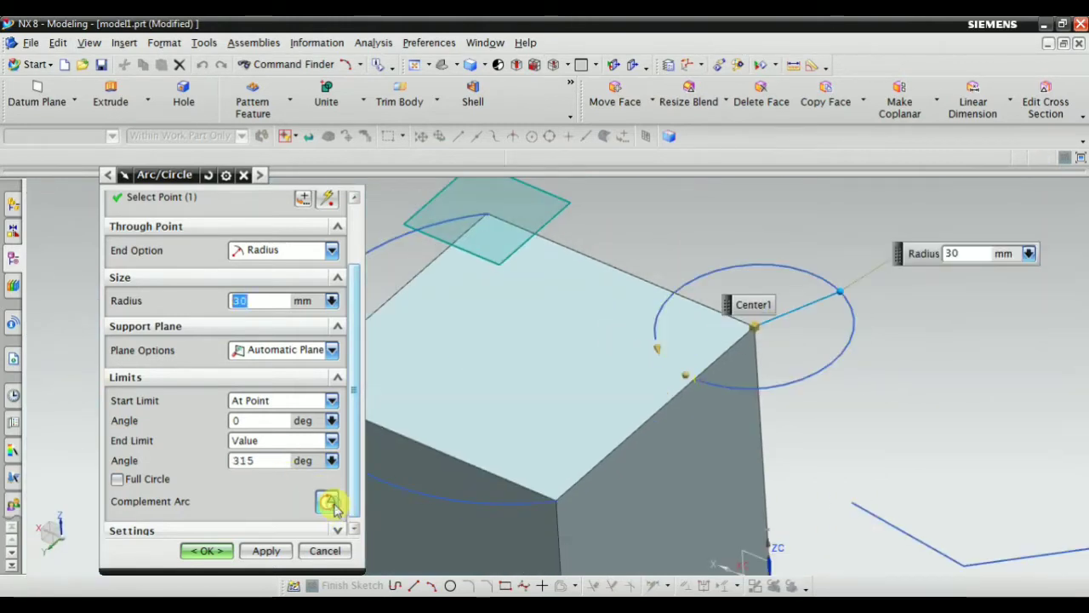
pyautogui.click(334, 507)
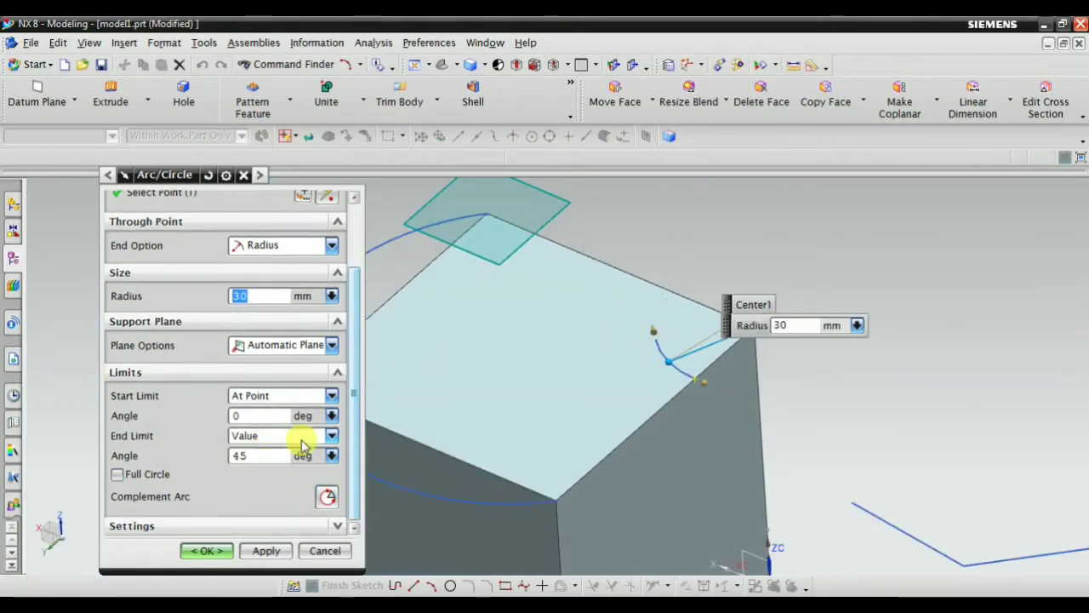
# Step: Expand the arc's settings, keep Associative enabled, and create the arc
pyautogui.click(278, 530)
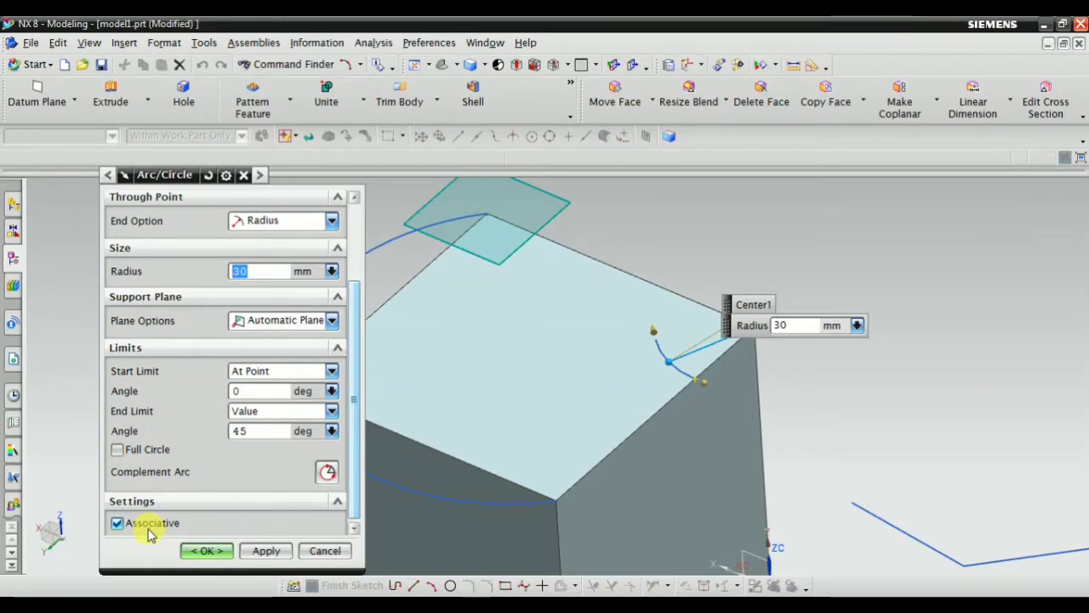
pyautogui.click(212, 549)
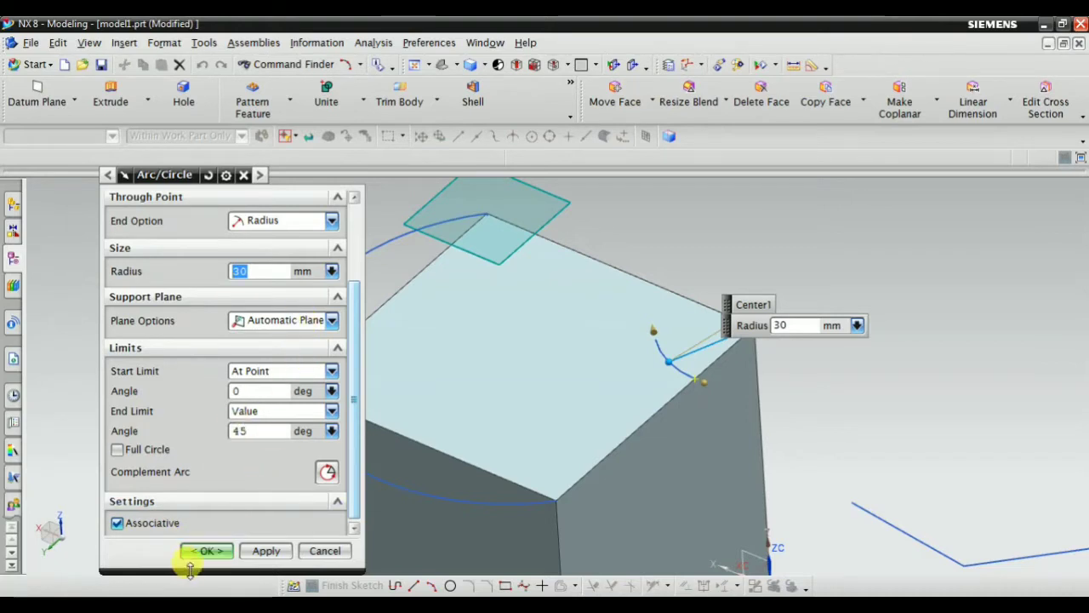
pyautogui.click(204, 558)
pyautogui.scroll(-4, 465, 368)
pyautogui.scroll(2, 539, 337)
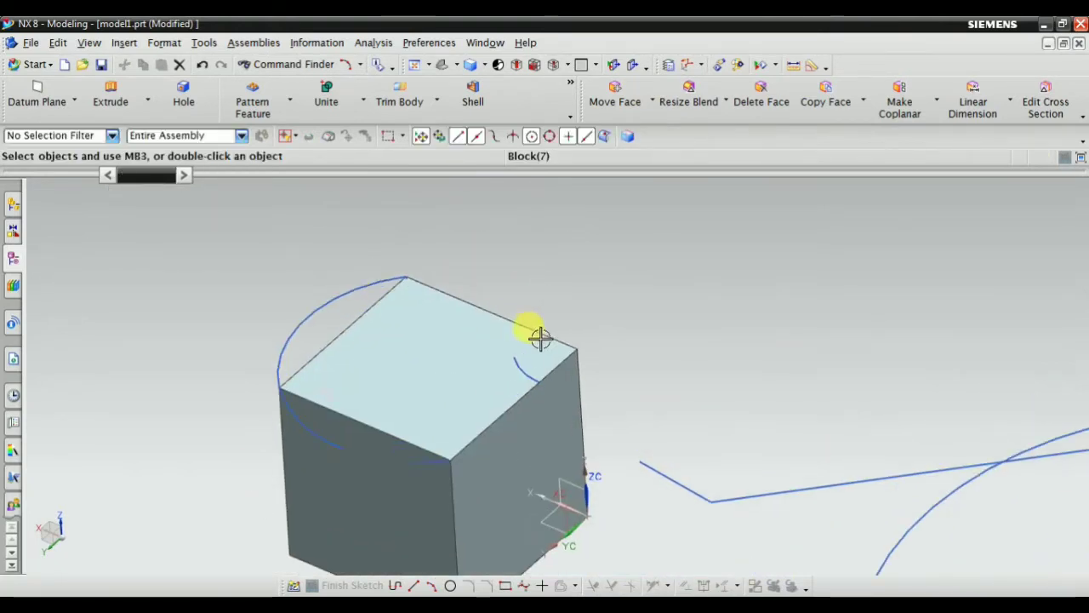
# Step: Draw a Line Point-Point about 269 mm long in the empty space behind the block, ending at XC 55, YC -410, ZC 0
pyautogui.click(123, 43)
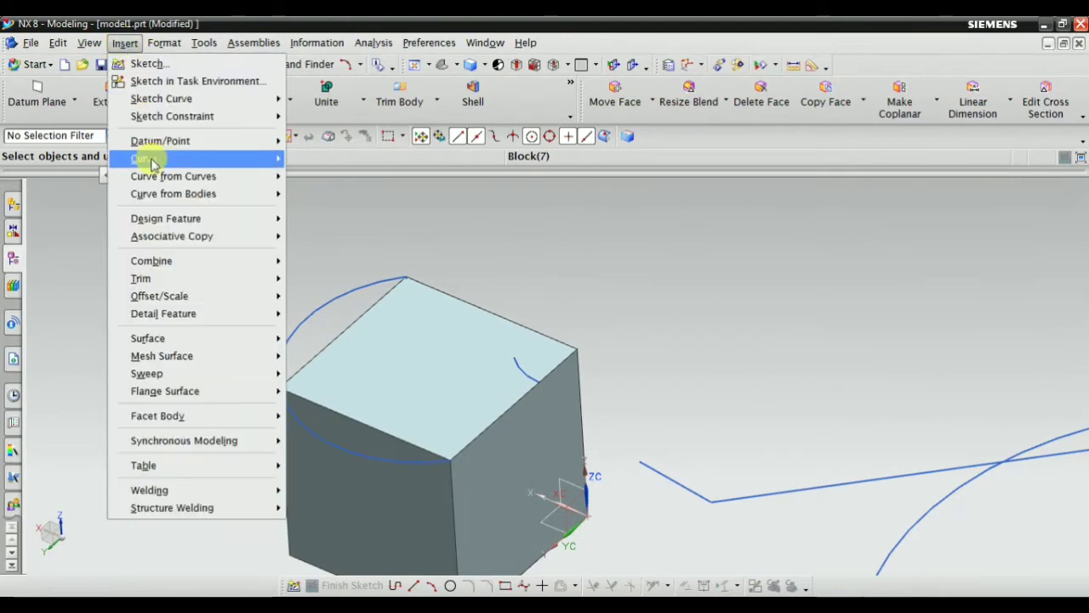
pyautogui.moveTo(151, 161)
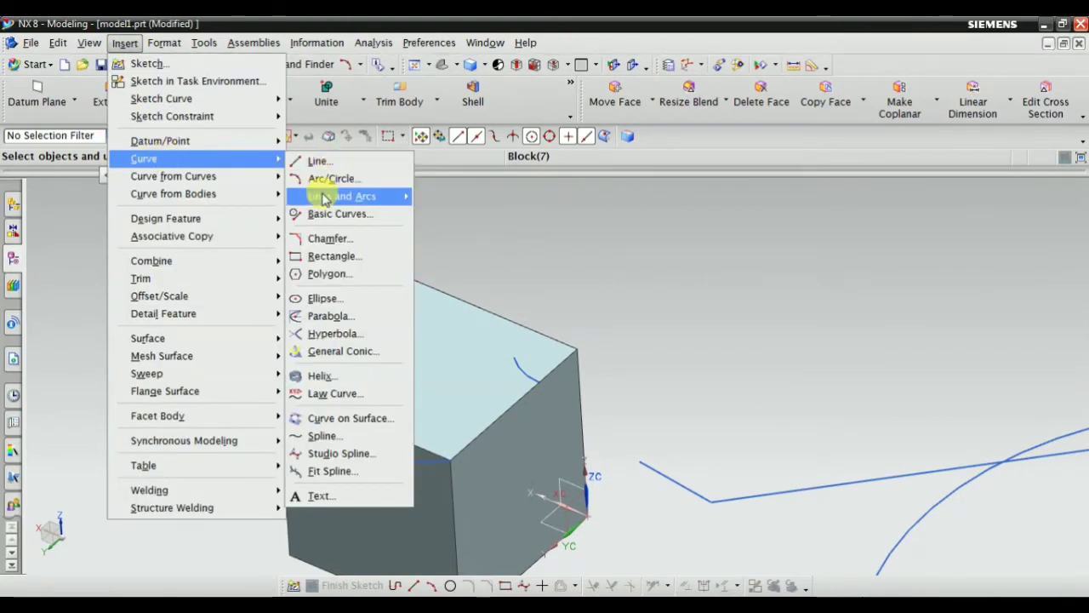
pyautogui.moveTo(324, 200)
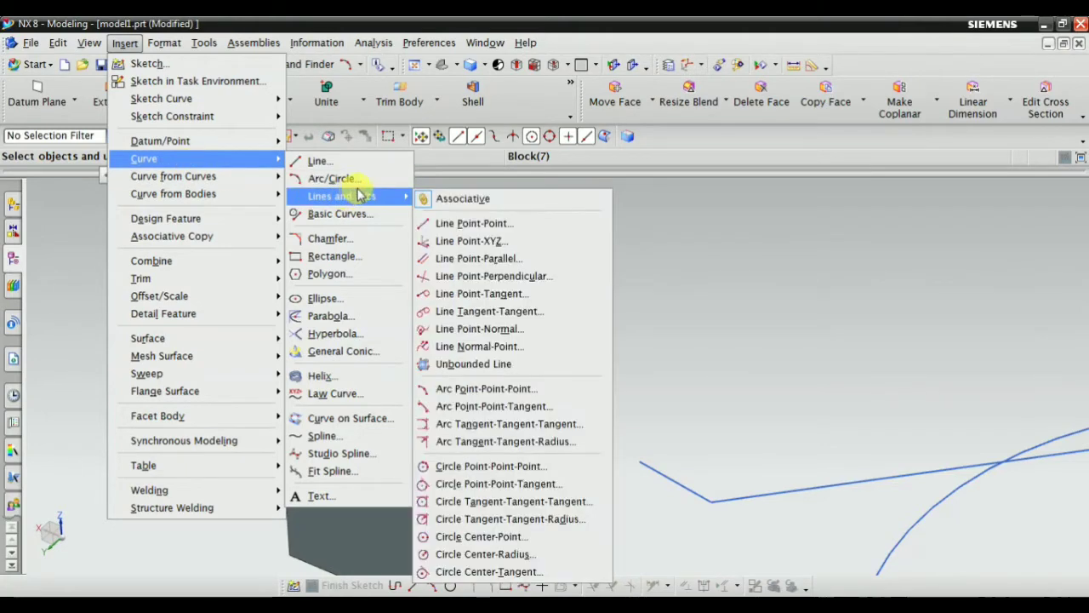
pyautogui.moveTo(364, 198)
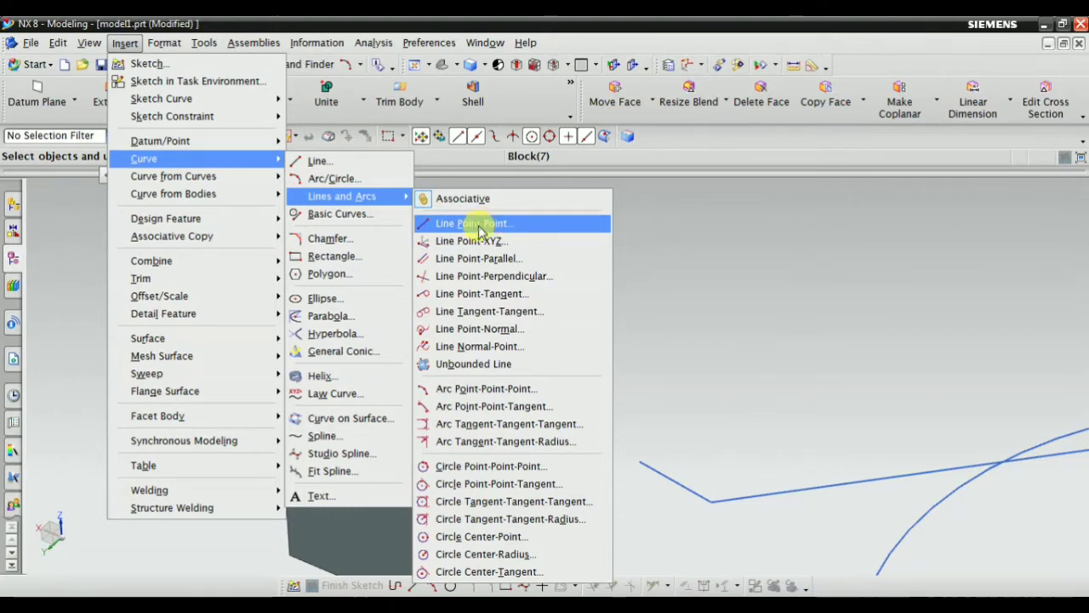
pyautogui.click(482, 223)
pyautogui.scroll(-2, 382, 261)
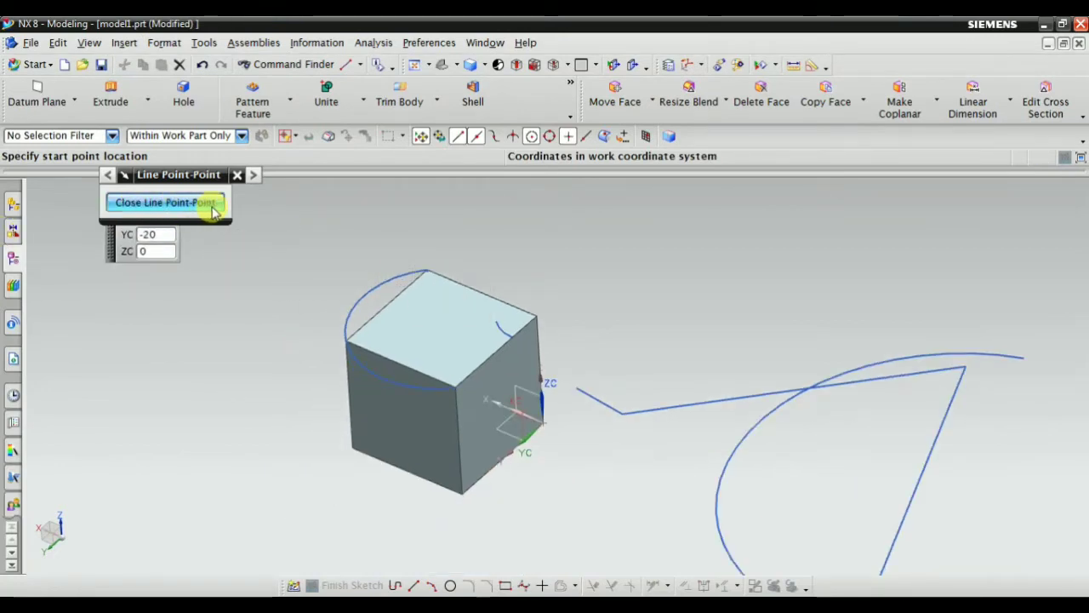
pyautogui.scroll(-3, 437, 260)
pyautogui.scroll(5, 474, 235)
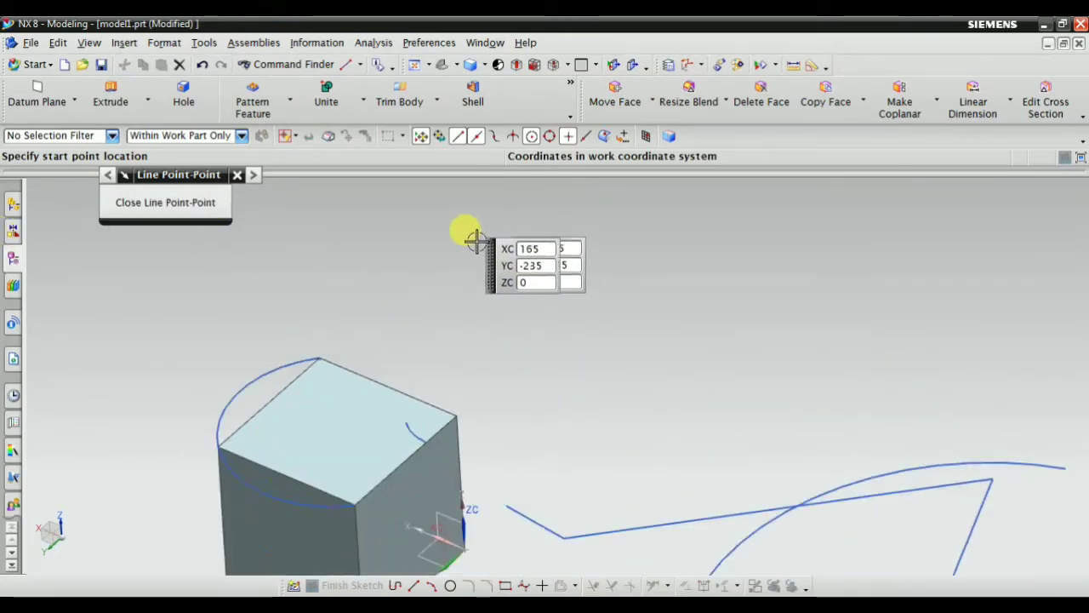
pyautogui.click(334, 241)
pyautogui.scroll(-2, 586, 354)
pyautogui.scroll(2, 613, 272)
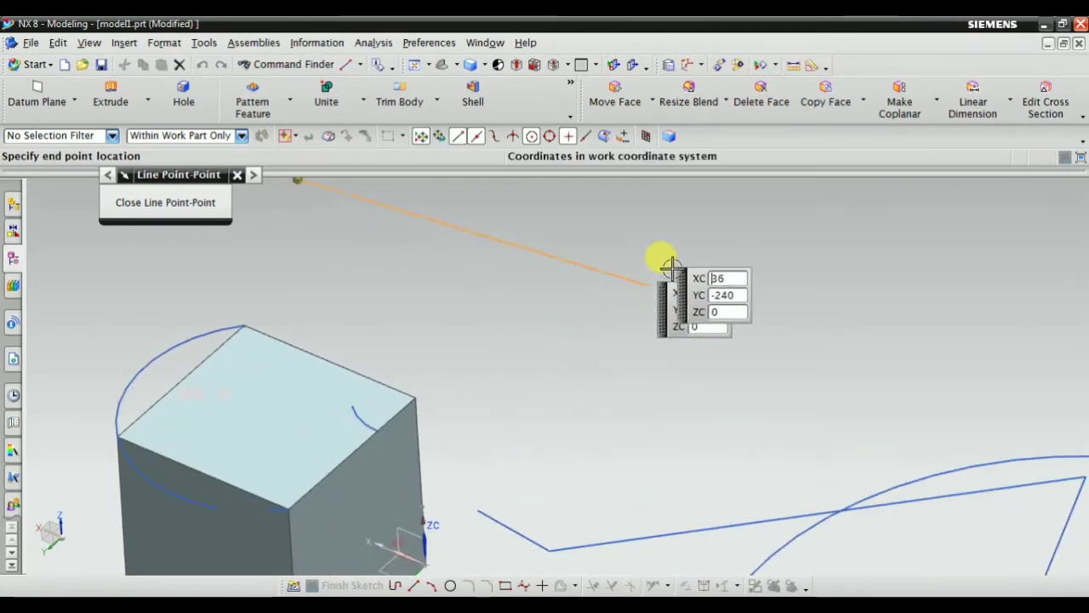
pyautogui.scroll(-2, 637, 243)
pyautogui.click(646, 248)
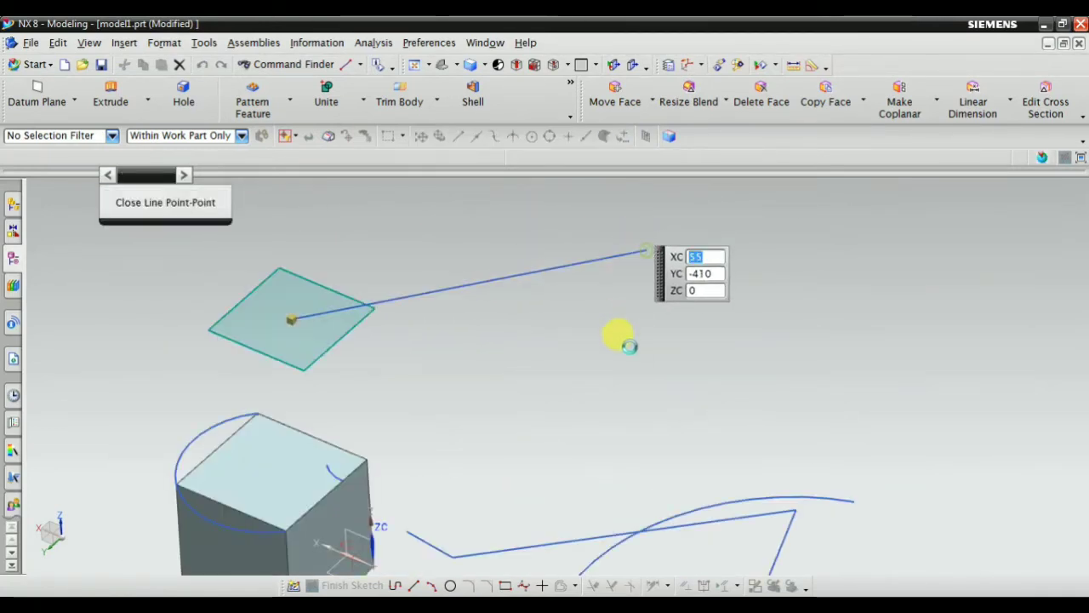
pyautogui.click(236, 174)
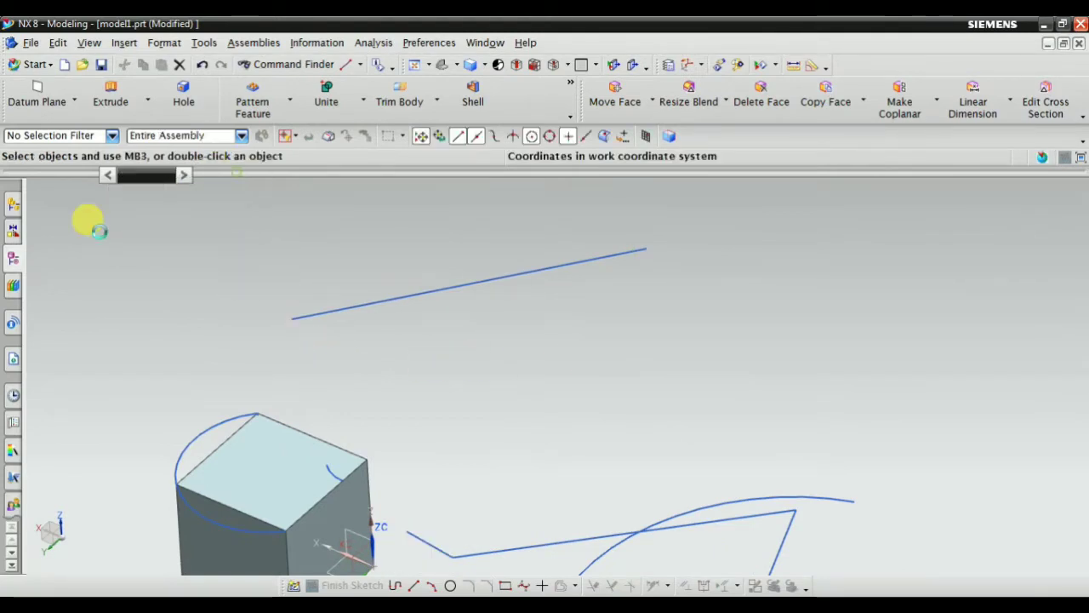
# Step: Locate the new point-to-point line in the model history and check it in the view
pyautogui.click(12, 255)
pyautogui.click(95, 438)
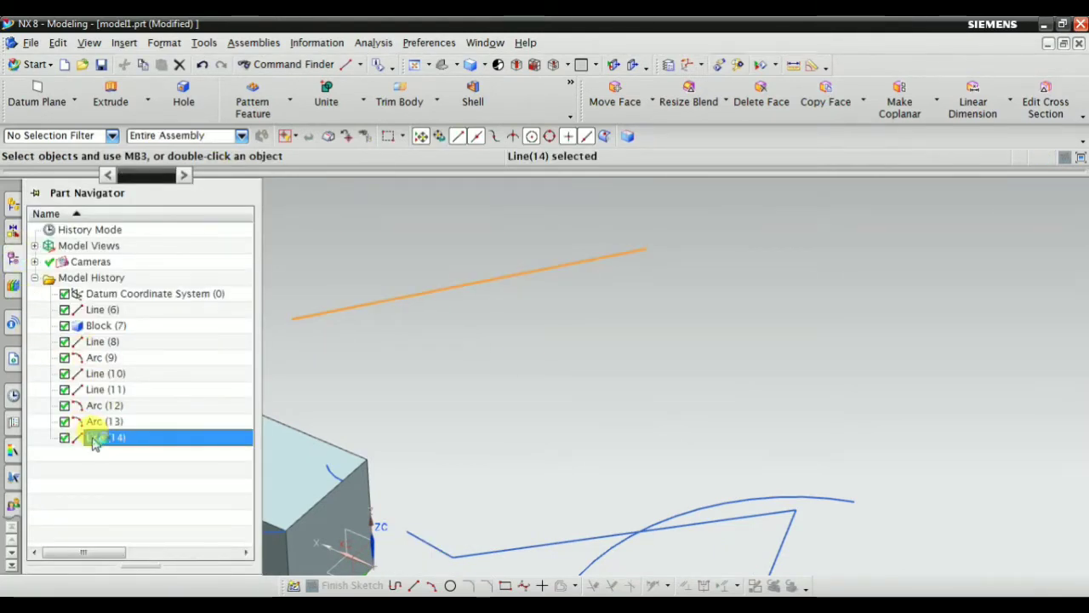
pyautogui.scroll(-2, 437, 372)
pyautogui.scroll(3, 414, 314)
pyautogui.click(63, 448)
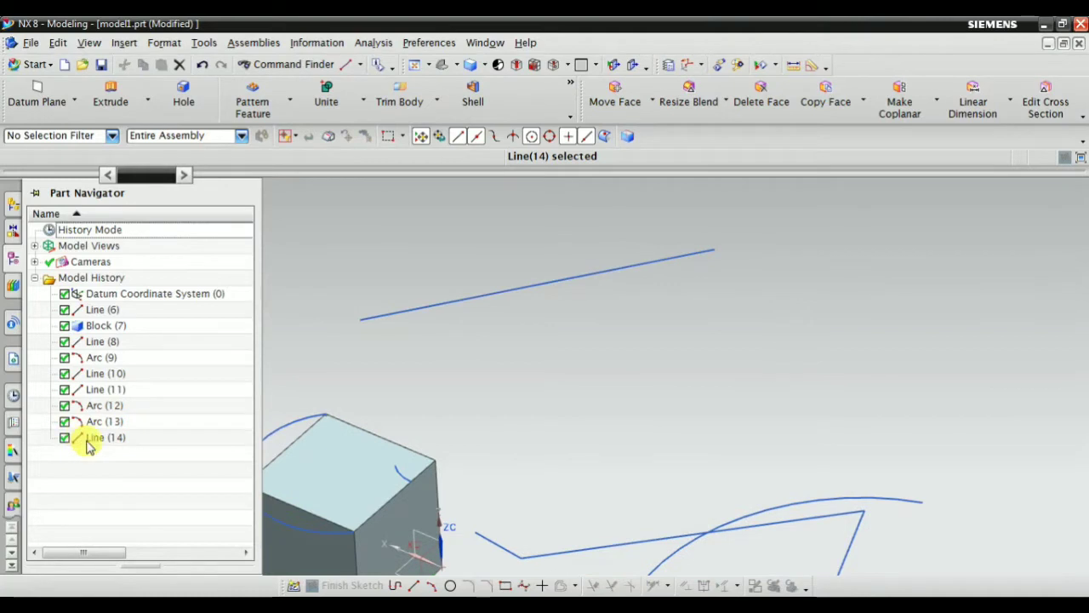
pyautogui.scroll(-2, 364, 418)
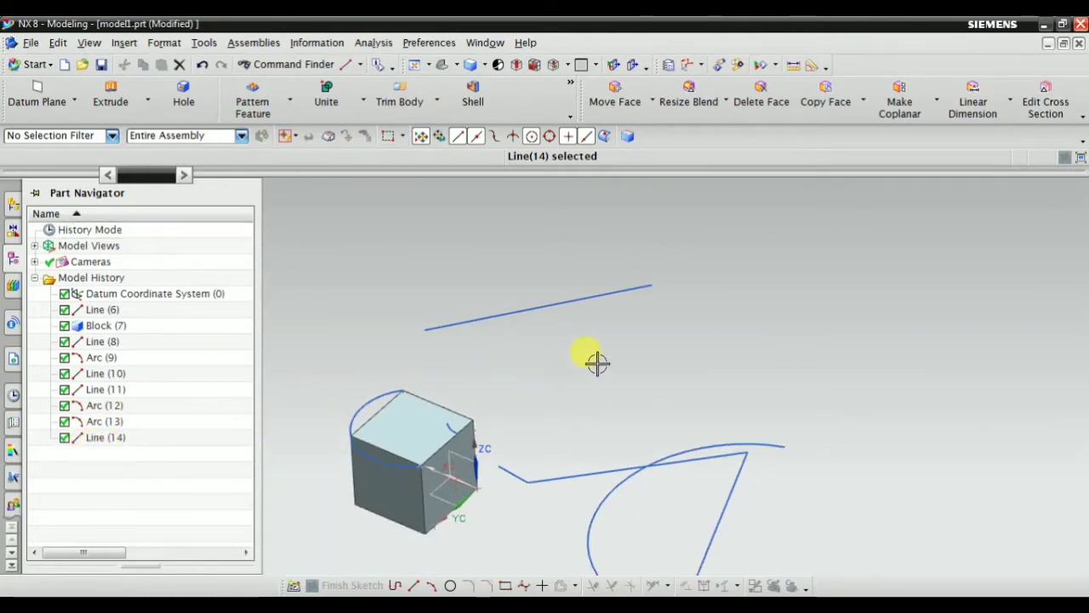
pyautogui.scroll(2, 587, 347)
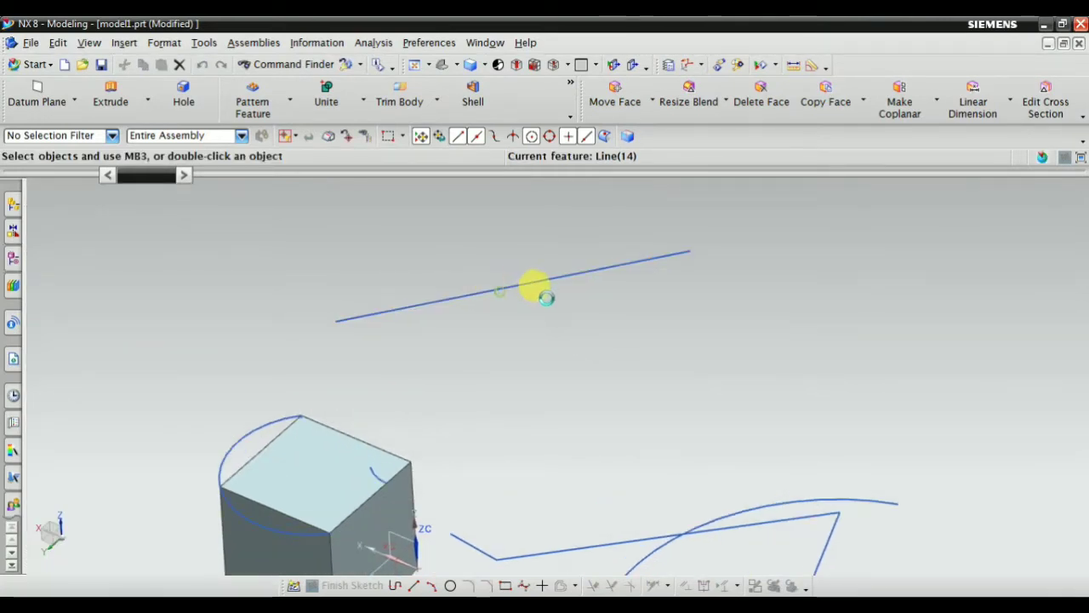
# Step: Open the point-to-point line for editing, review its start, end, plane and limit settings, and accept it
pyautogui.doubleClick(518, 286)
pyautogui.scroll(-3, 287, 393)
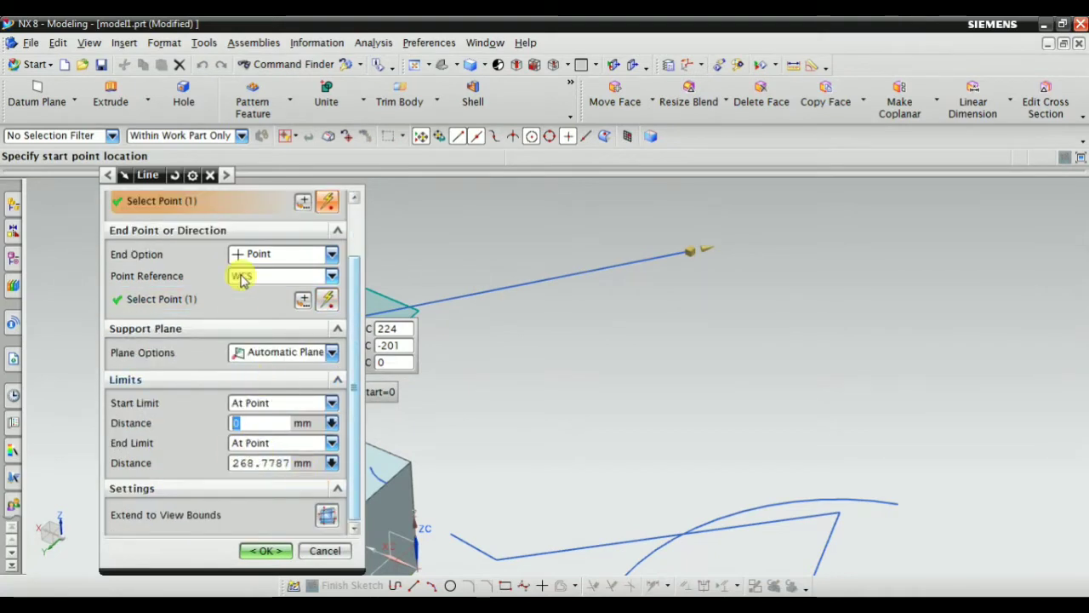
pyautogui.scroll(2, 241, 279)
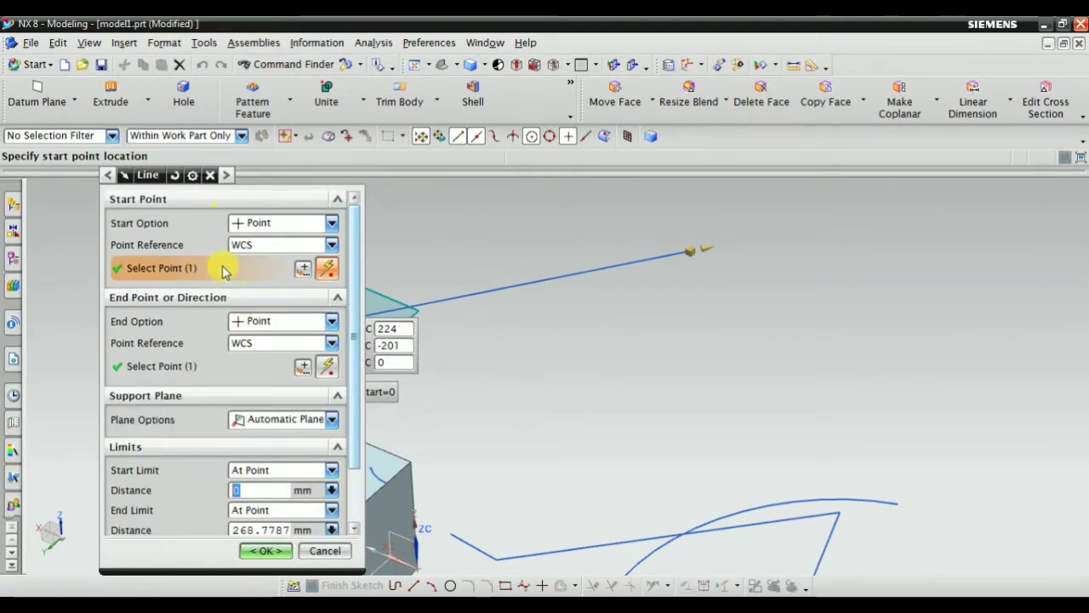
pyautogui.click(255, 553)
# Step: Draw a short Line Point-XYZ in the X direction, in the empty space between the block and the long point-to-point line
pyautogui.click(127, 44)
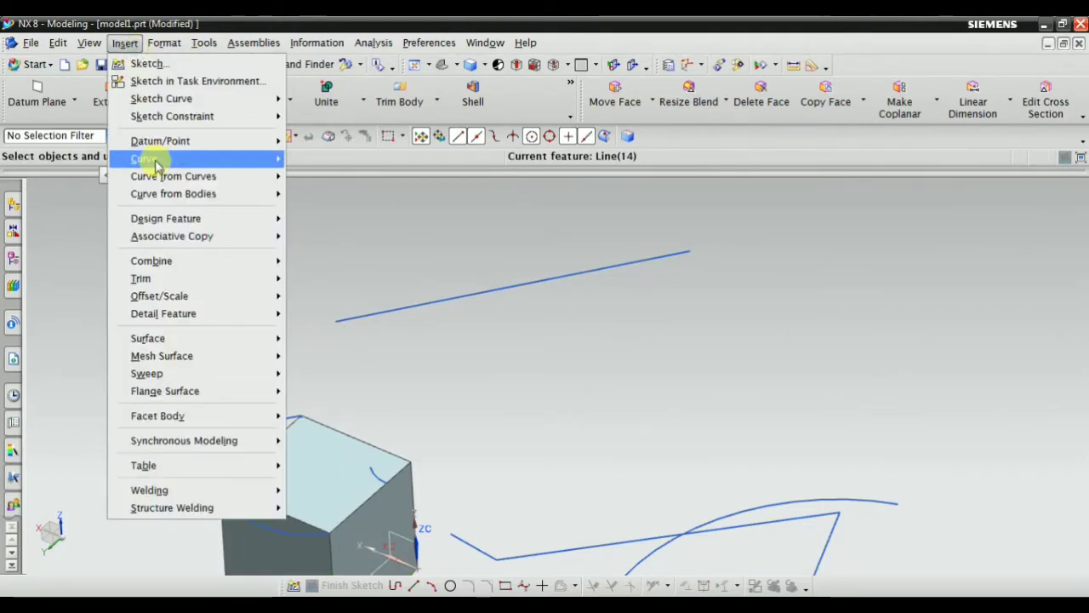
pyautogui.moveTo(156, 161)
pyautogui.moveTo(344, 199)
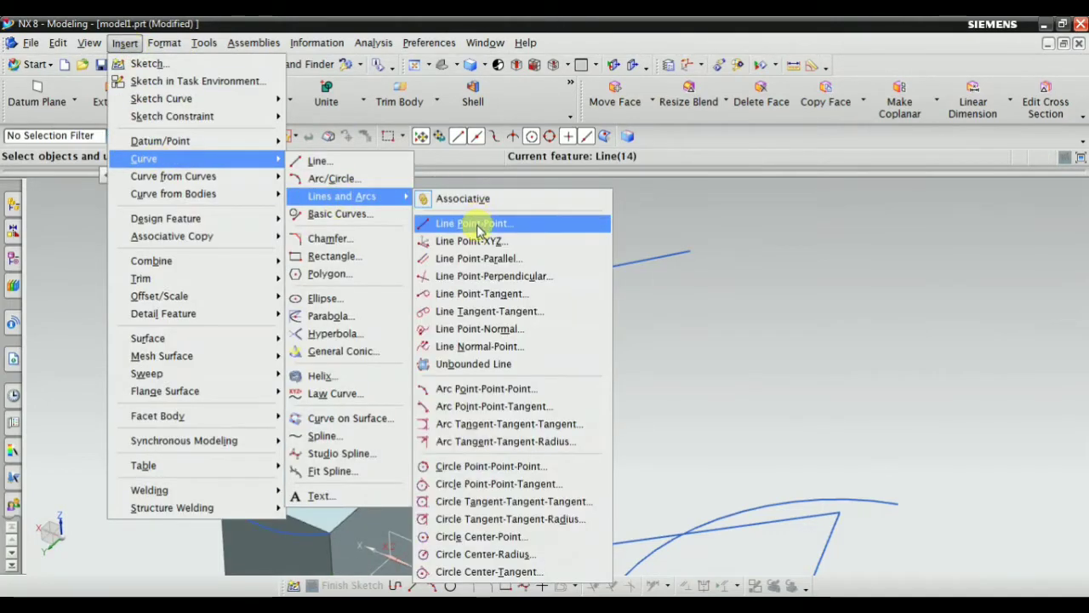
pyautogui.click(467, 244)
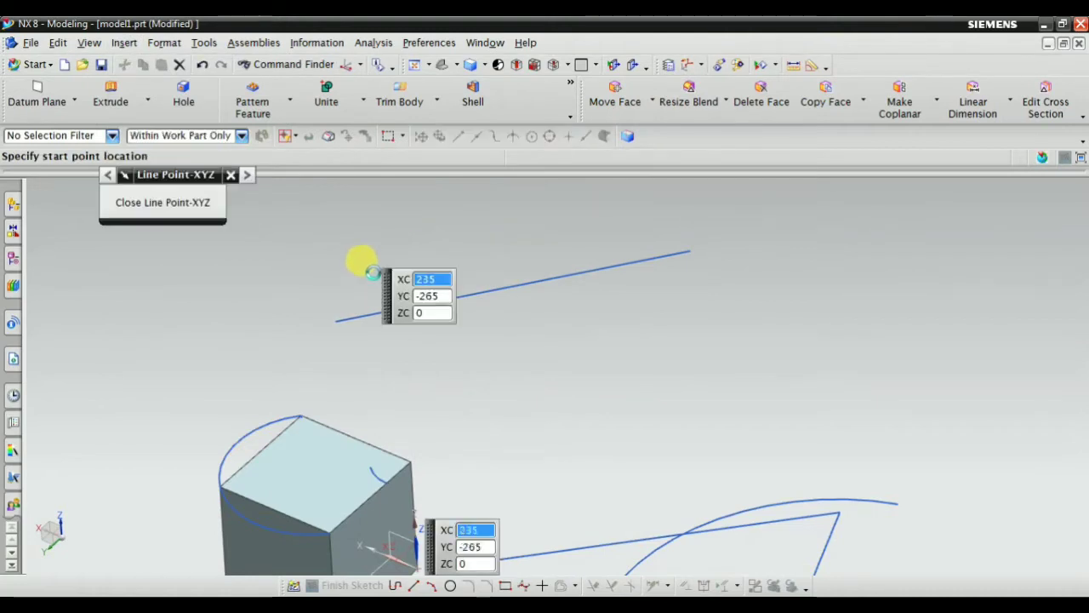
pyautogui.click(475, 349)
pyautogui.scroll(2, 528, 408)
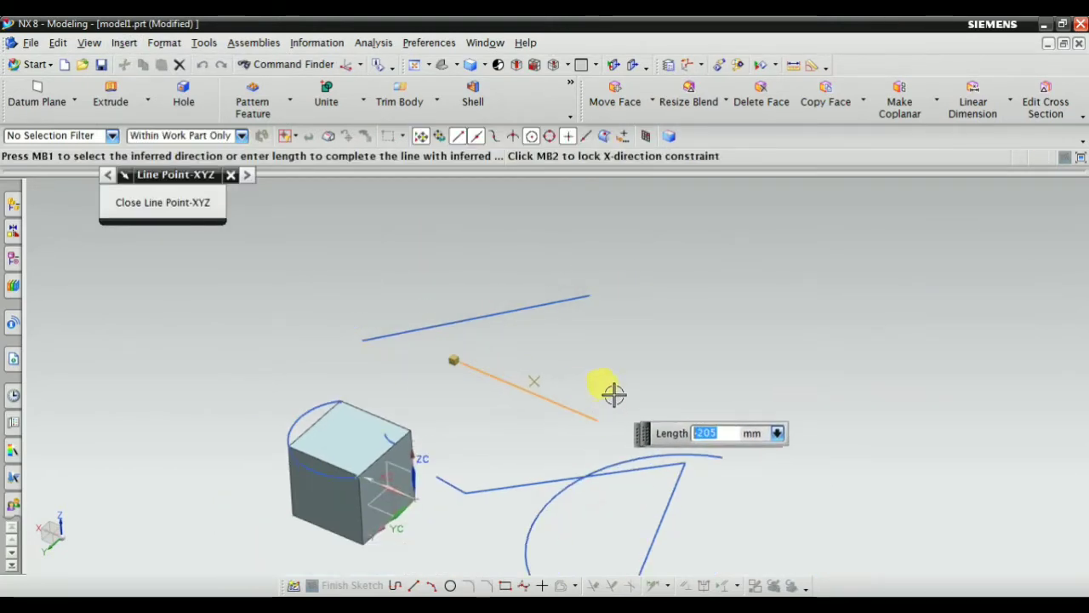
pyautogui.scroll(-2, 621, 393)
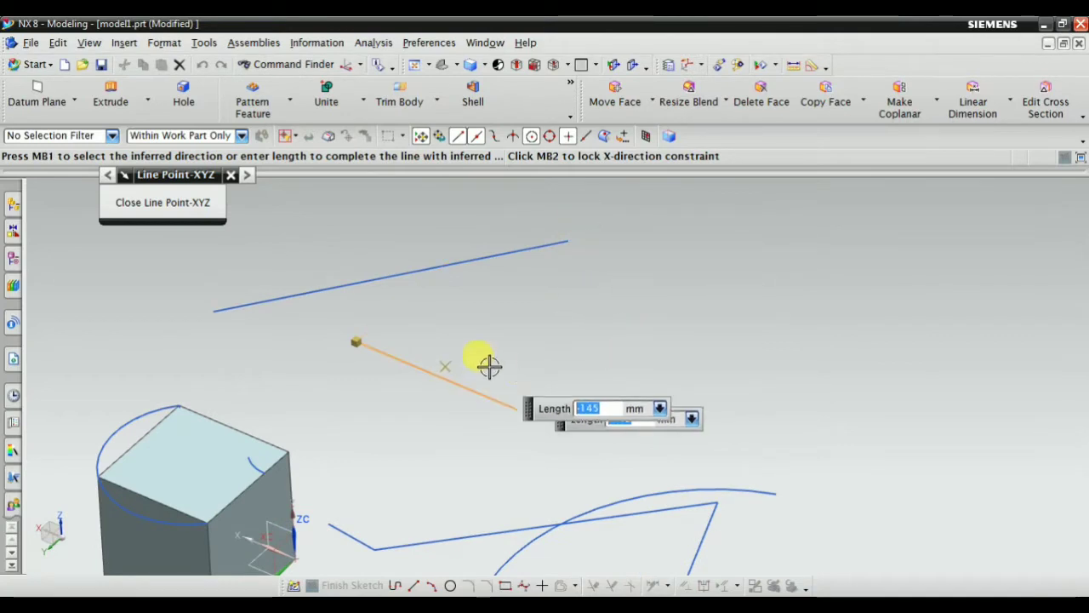
pyautogui.scroll(-2, 328, 315)
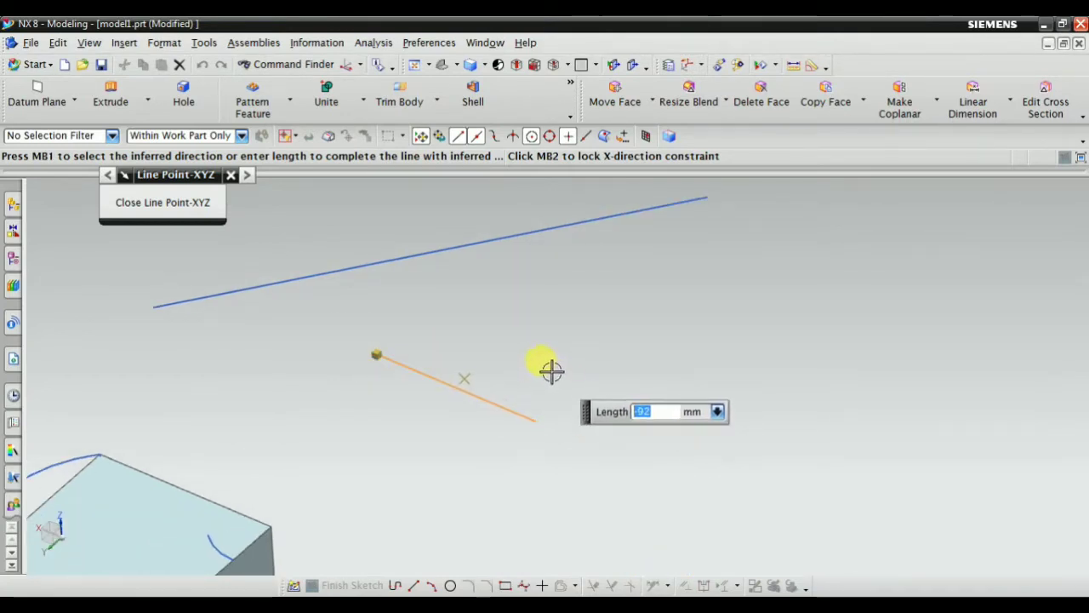
pyautogui.scroll(1, 510, 301)
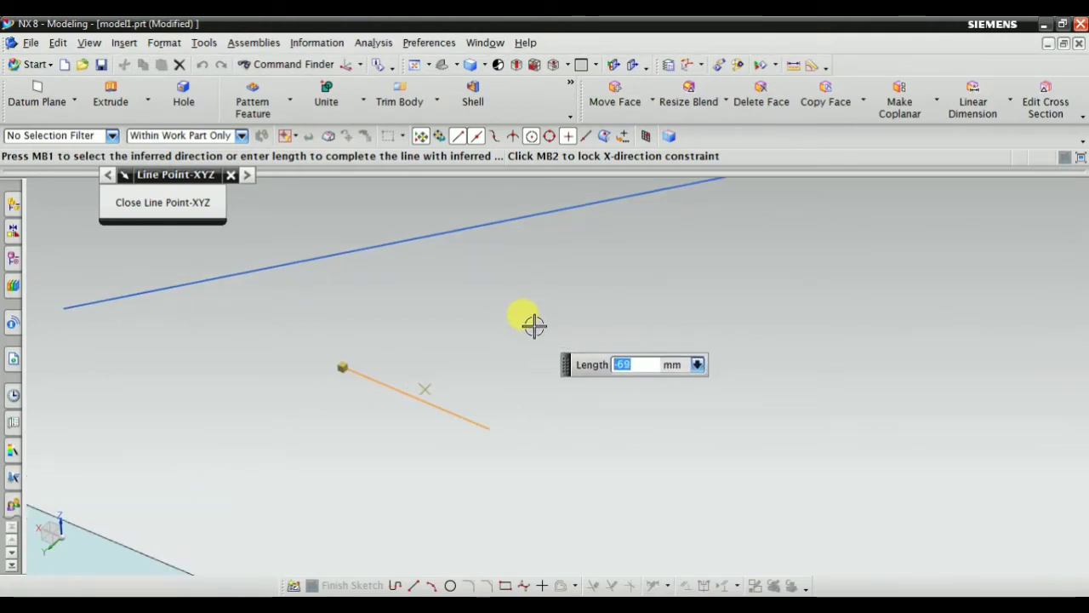
pyautogui.click(517, 313)
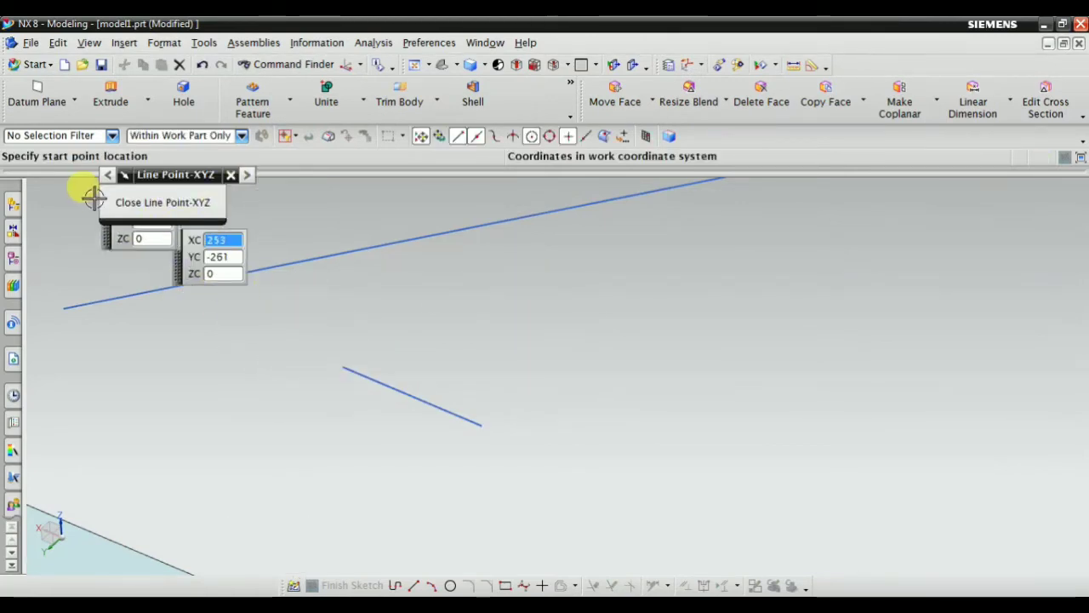
# Step: Draw a Z-direction line about 67 mm long from the end of the short X-direction line and close Line Point-XYZ
pyautogui.click(482, 426)
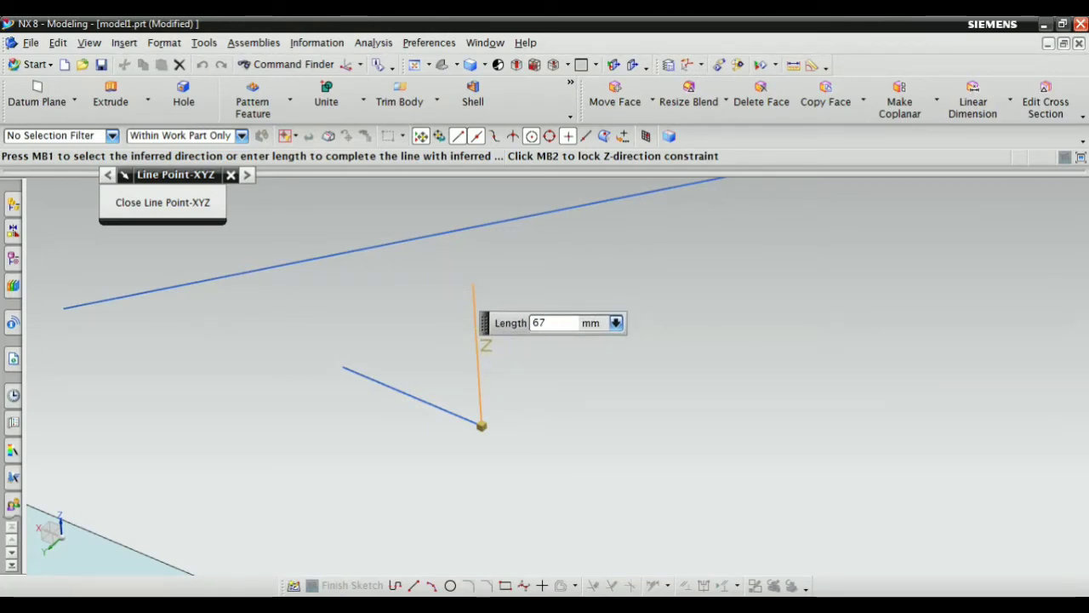
pyautogui.click(473, 286)
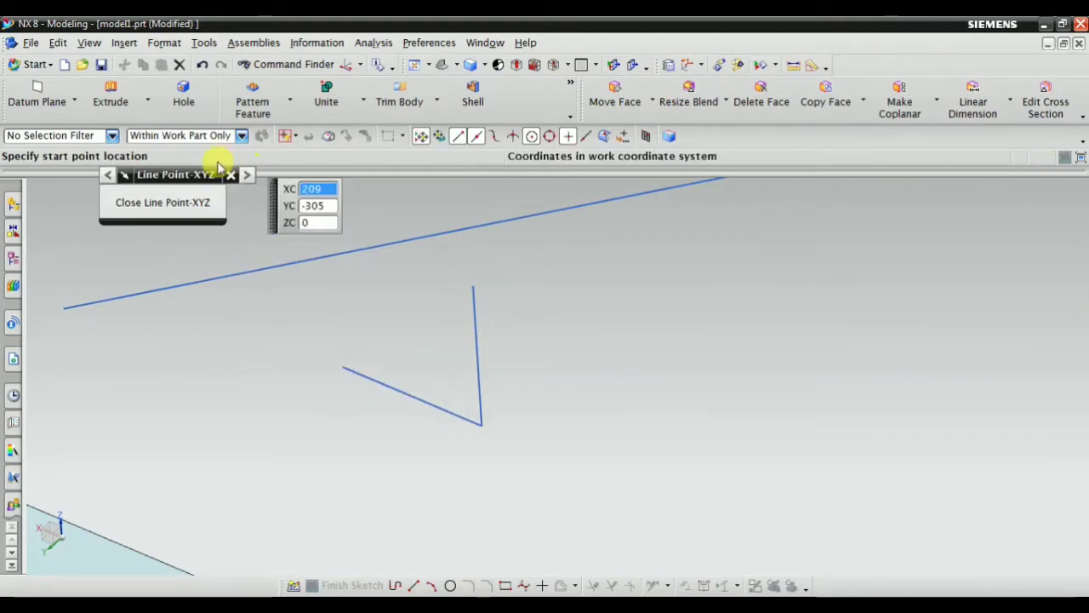
pyautogui.moveTo(442, 289)
pyautogui.mouseDown(button='middle')
pyautogui.moveTo(554, 340)
pyautogui.moveTo(584, 333)
pyautogui.moveTo(417, 401)
pyautogui.moveTo(405, 316)
pyautogui.moveTo(323, 324)
pyautogui.moveTo(615, 468)
pyautogui.moveTo(599, 424)
pyautogui.moveTo(663, 446)
pyautogui.mouseUp(button='middle')
pyautogui.scroll(-4, 664, 443)
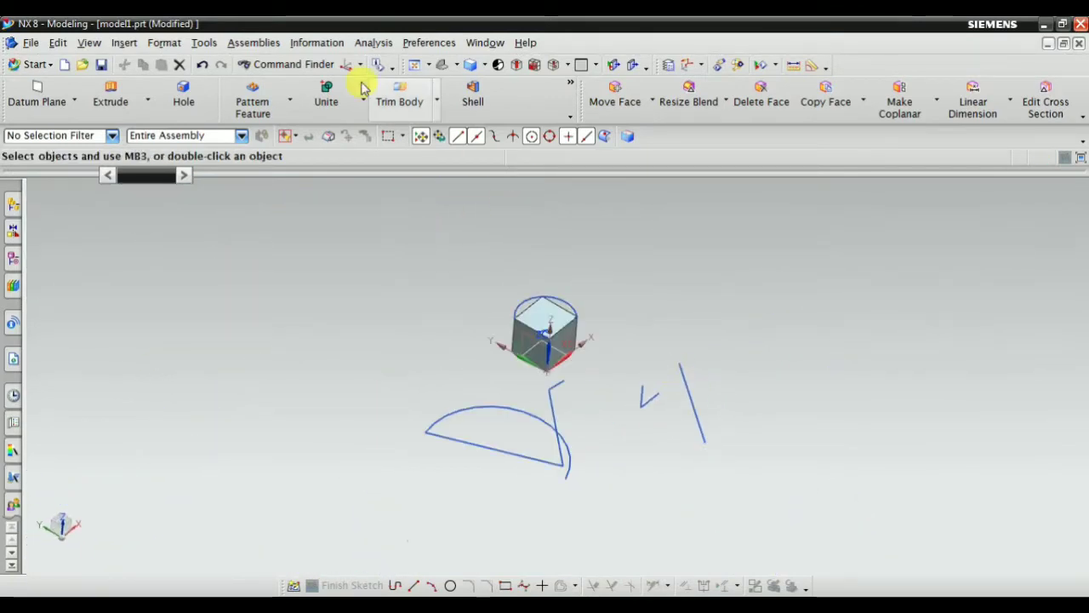
# Step: Begin a Line Point-Parallel at the large arc's free endpoint
pyautogui.click(123, 44)
pyautogui.moveTo(280, 164)
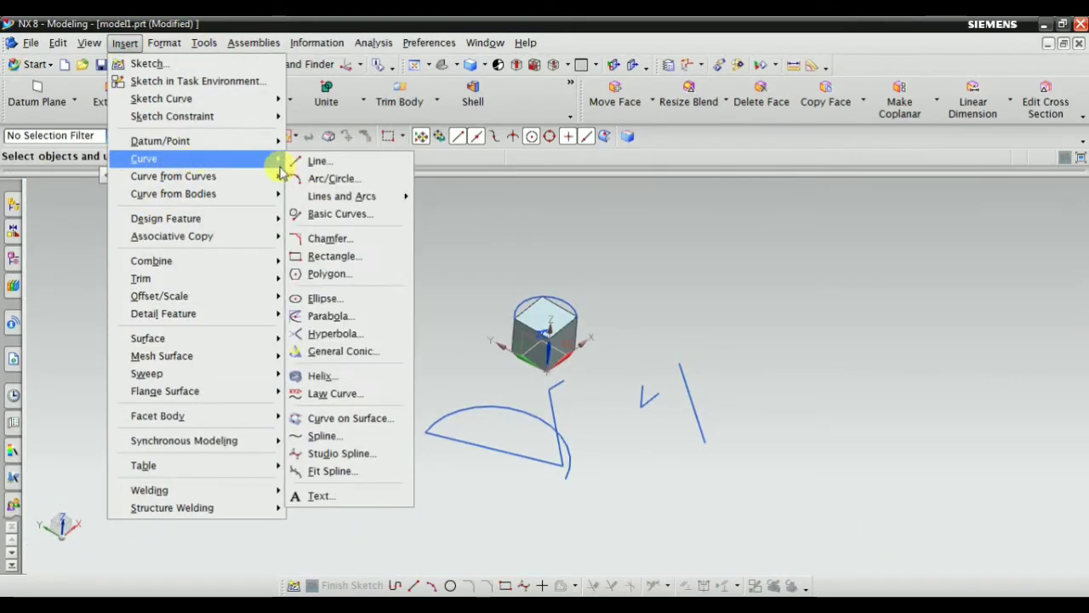
pyautogui.moveTo(316, 199)
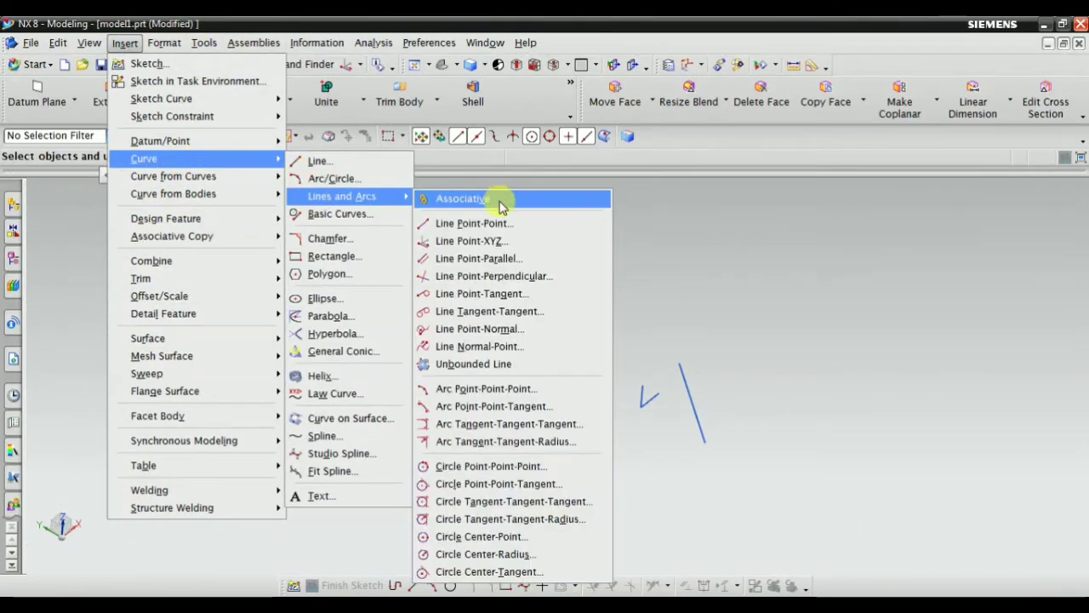
pyautogui.click(517, 259)
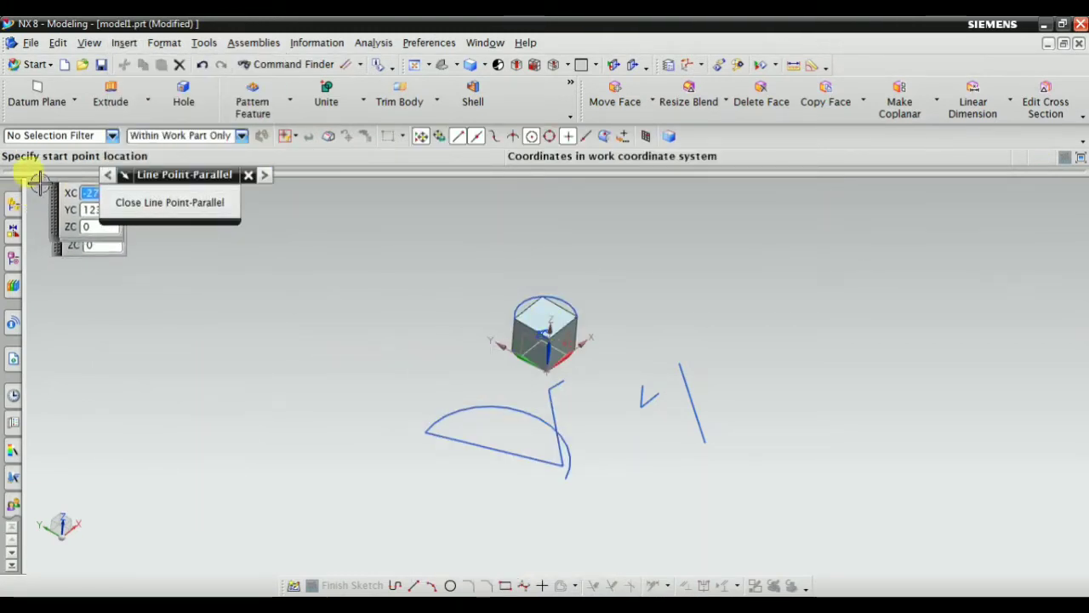
pyautogui.scroll(5, 596, 401)
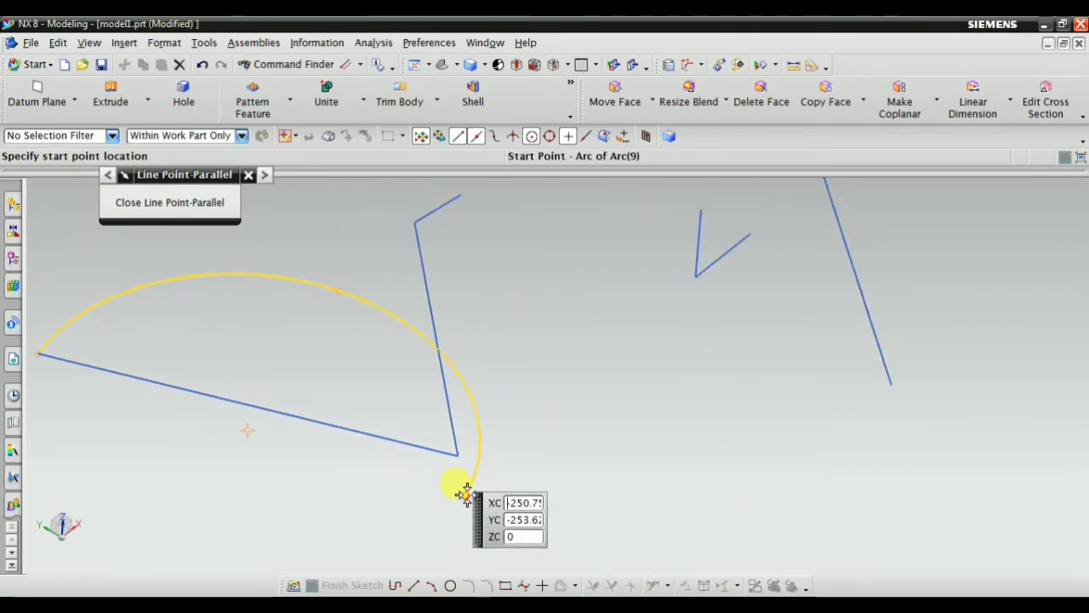
pyautogui.click(466, 494)
# Step: Make the line parallel to the short X-direction line, end it just short of the point-to-point line, and close the command
pyautogui.scroll(-3, 463, 494)
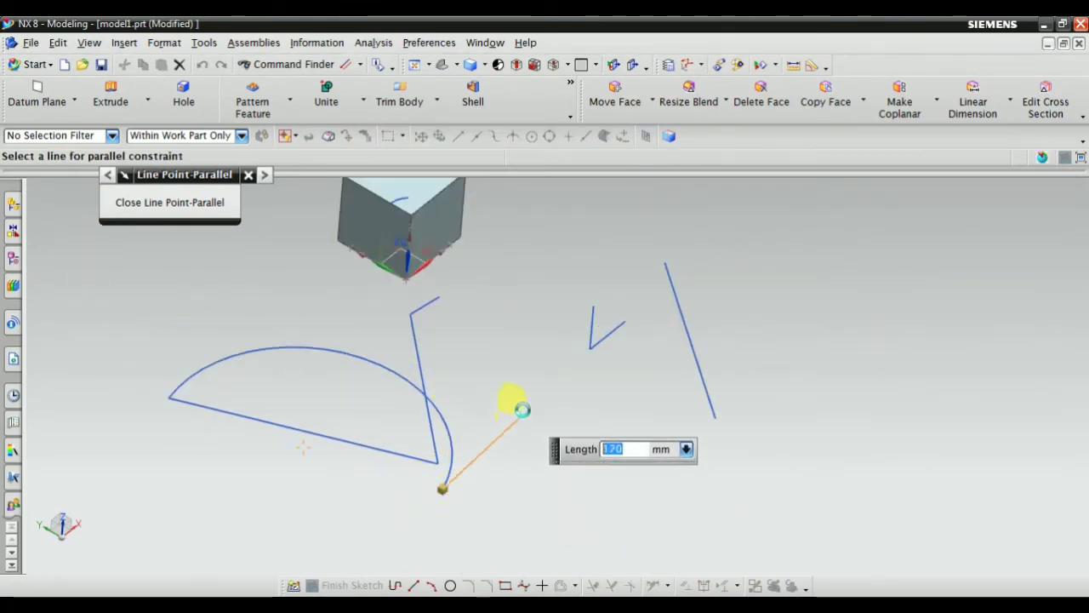
pyautogui.moveTo(522, 409); pyautogui.dragTo(511, 383, button='middle')
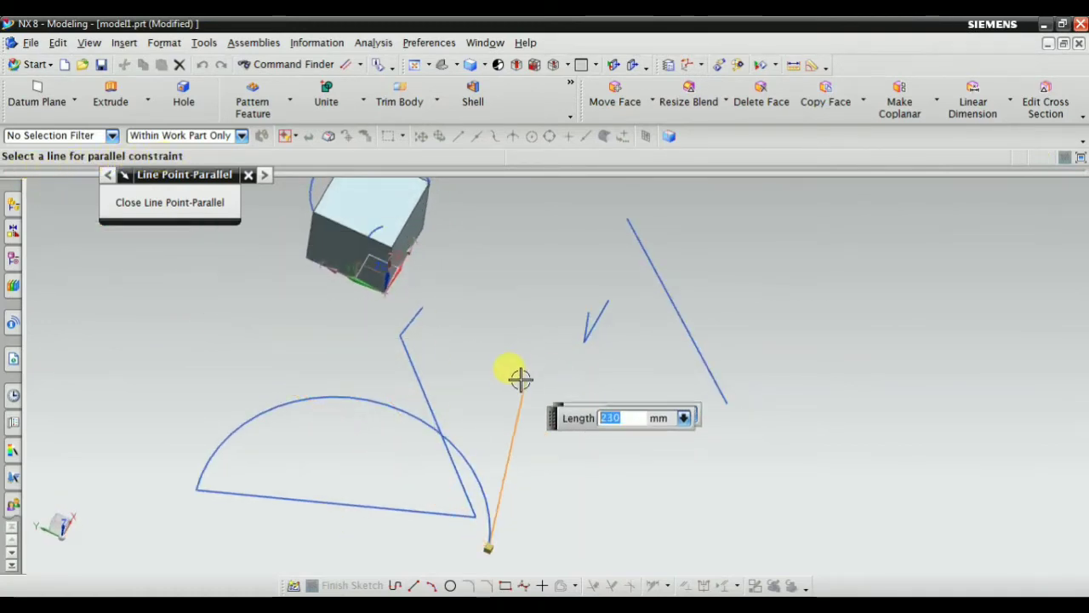
pyautogui.moveTo(518, 377)
pyautogui.mouseDown(button='middle')
pyautogui.moveTo(482, 348)
pyautogui.moveTo(498, 358)
pyautogui.moveTo(498, 380)
pyautogui.mouseUp(button='middle')
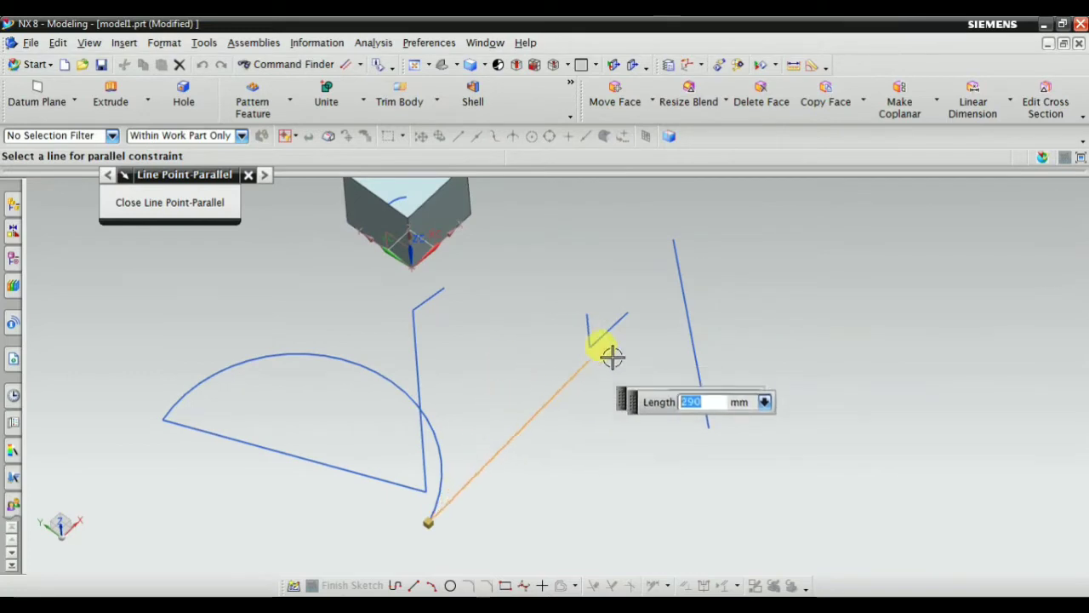
pyautogui.scroll(3, 624, 350)
pyautogui.scroll(-3, 588, 327)
pyautogui.scroll(3, 596, 332)
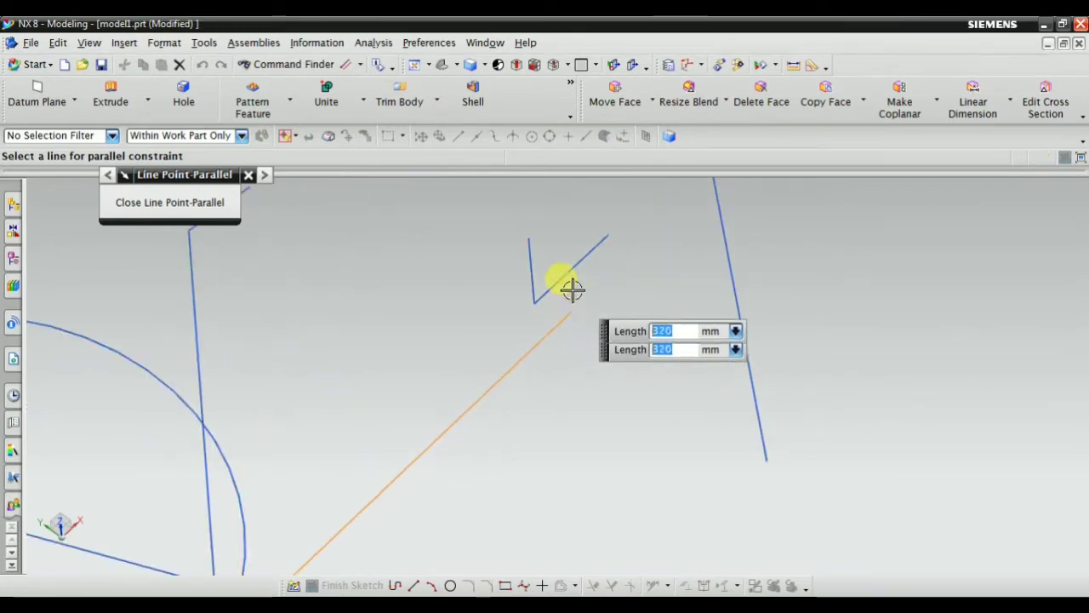
pyautogui.moveTo(632, 263)
pyautogui.mouseDown(button='middle')
pyautogui.moveTo(567, 372)
pyautogui.moveTo(624, 301)
pyautogui.mouseUp(button='middle')
pyautogui.scroll(2, 610, 331)
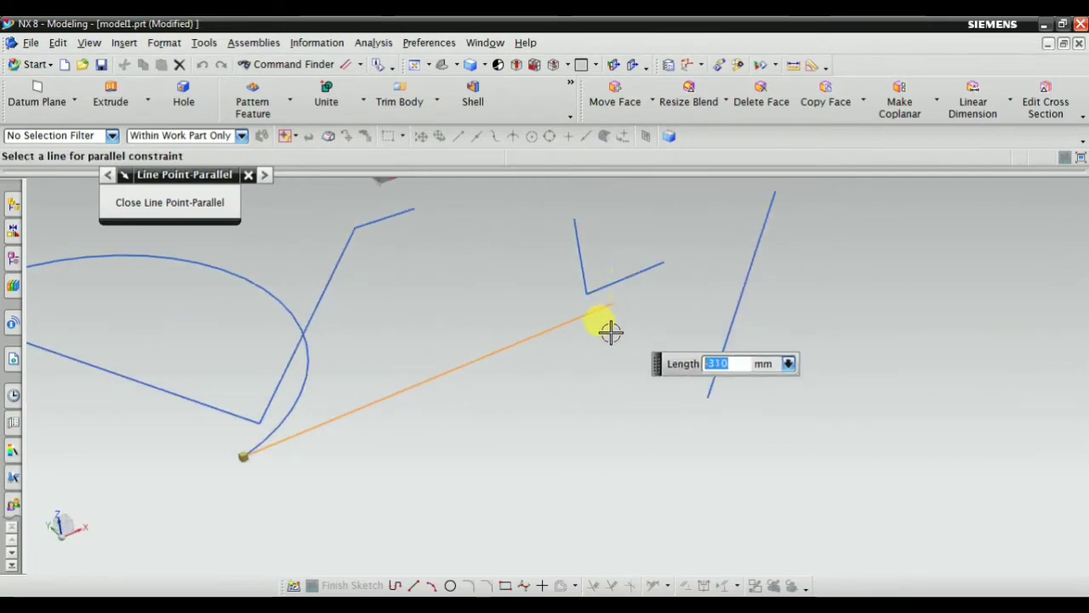
pyautogui.moveTo(698, 291)
pyautogui.mouseDown(button='middle')
pyautogui.moveTo(644, 316)
pyautogui.moveTo(661, 316)
pyautogui.mouseUp(button='middle')
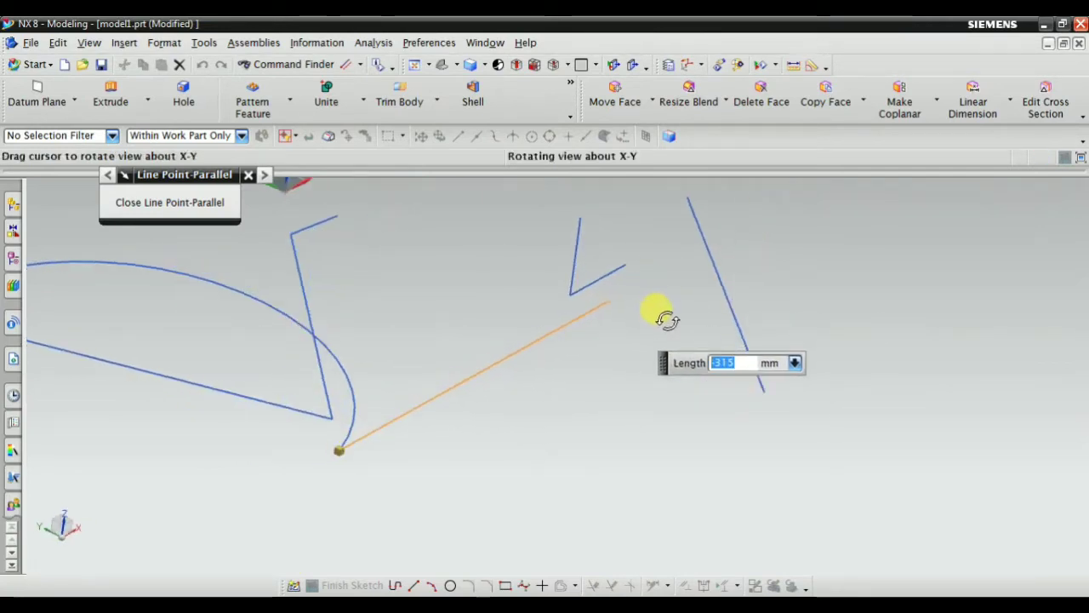
pyautogui.scroll(3, 676, 253)
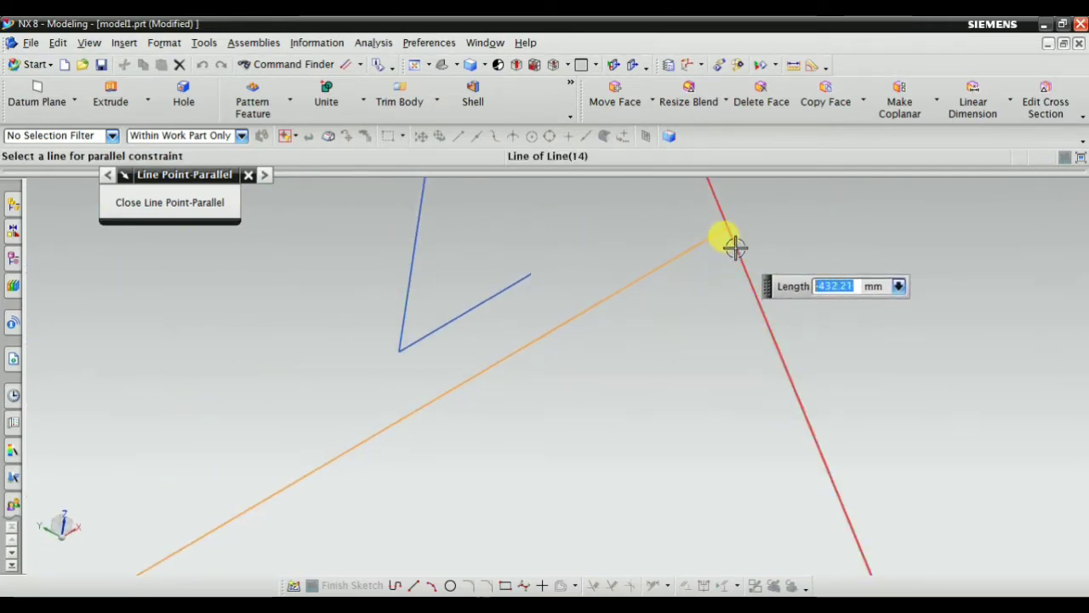
pyautogui.click(654, 275)
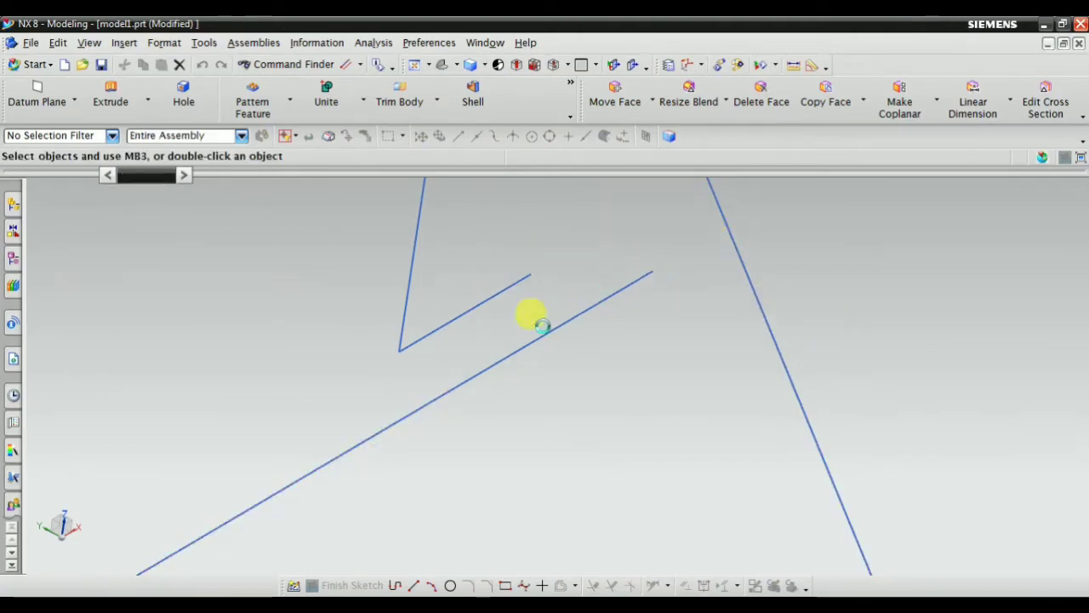
pyautogui.scroll(-4, 591, 279)
pyautogui.scroll(-2, 510, 415)
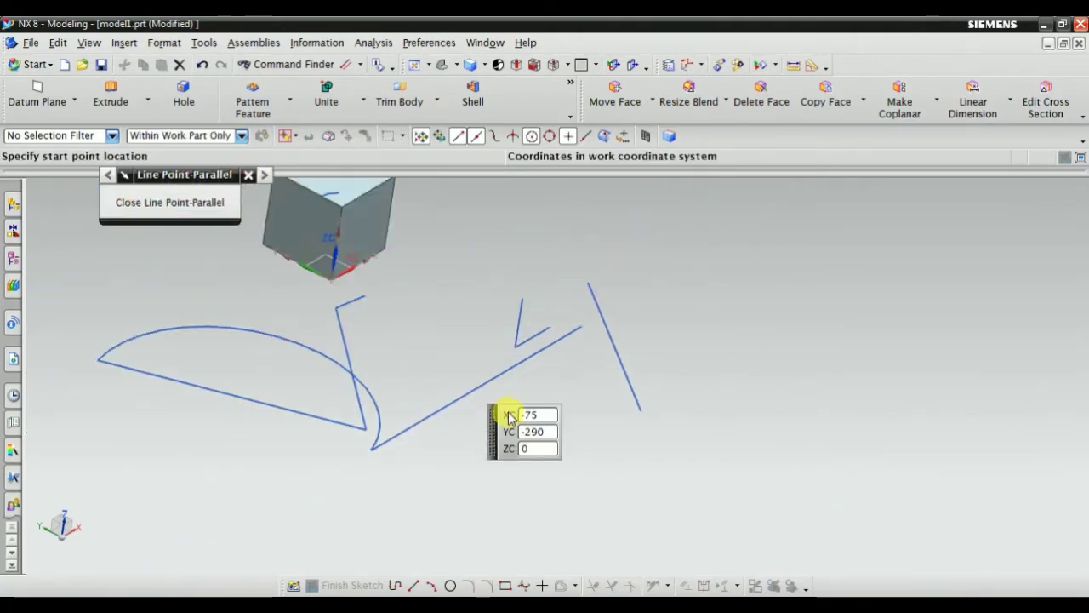
pyautogui.scroll(2, 528, 340)
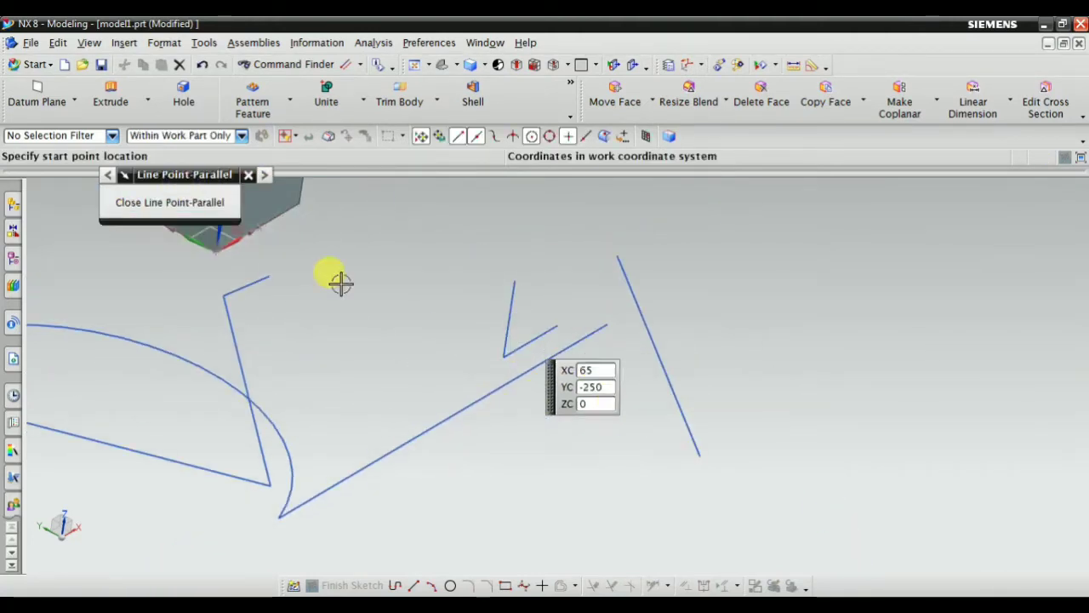
pyautogui.click(246, 175)
# Step: Begin another Line Point-Parallel at the point-to-point line's end, XC 55, YC -410, ZC 0
pyautogui.click(124, 43)
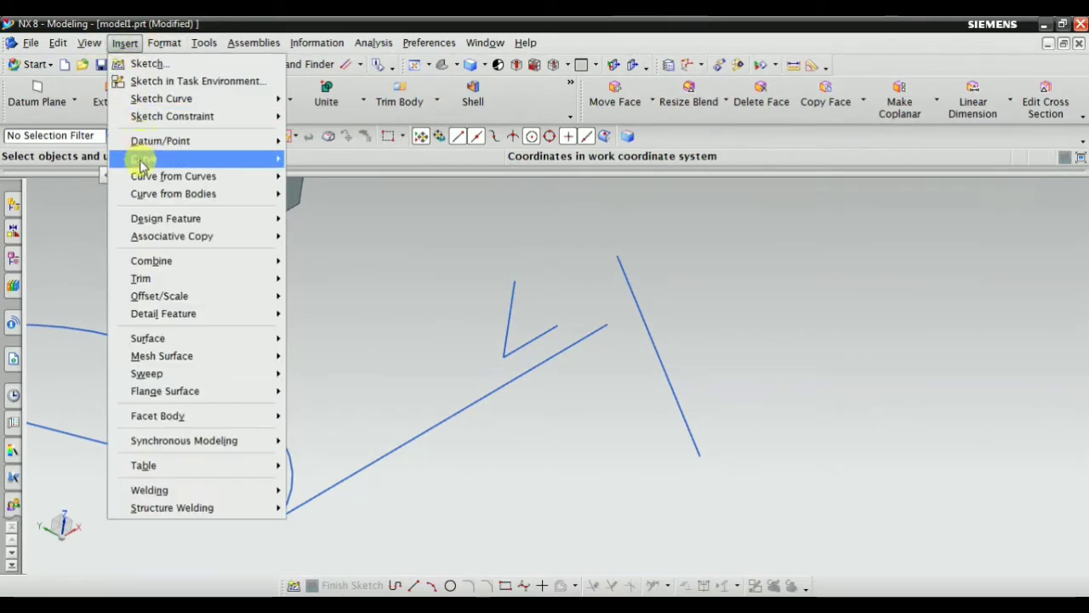
pyautogui.moveTo(142, 160)
pyautogui.moveTo(352, 196)
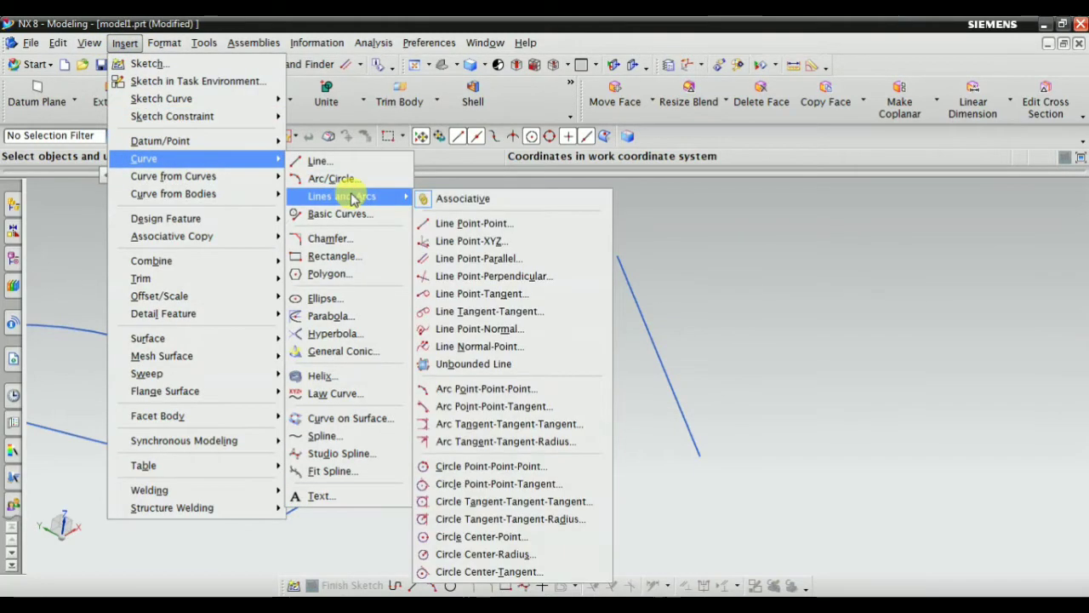
pyautogui.click(506, 268)
pyautogui.moveTo(566, 316); pyautogui.dragTo(688, 370, button='middle')
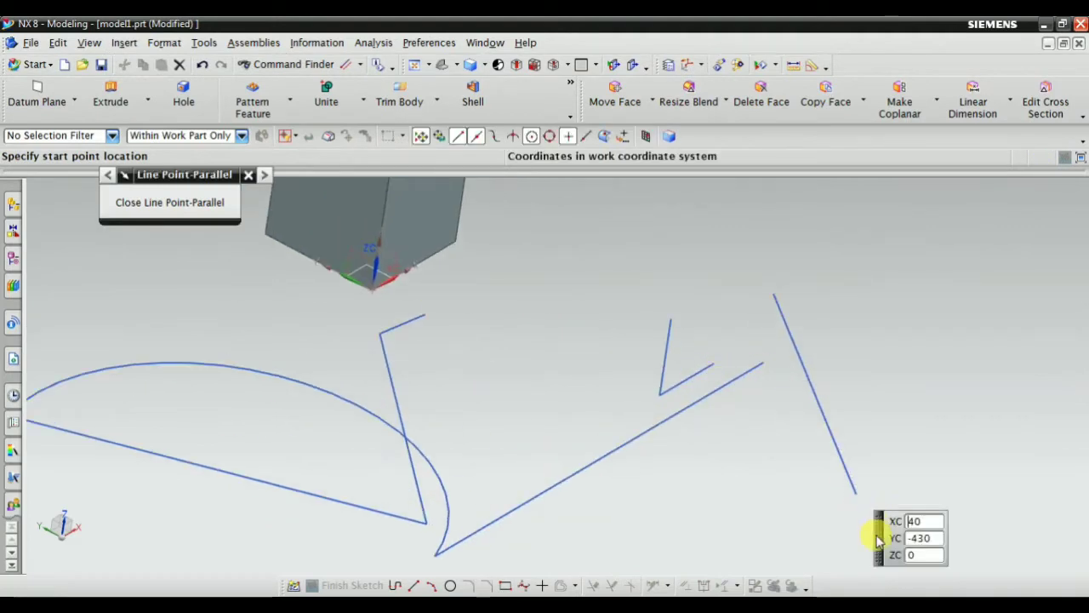
pyautogui.moveTo(539, 360); pyautogui.dragTo(122, 202, button='middle')
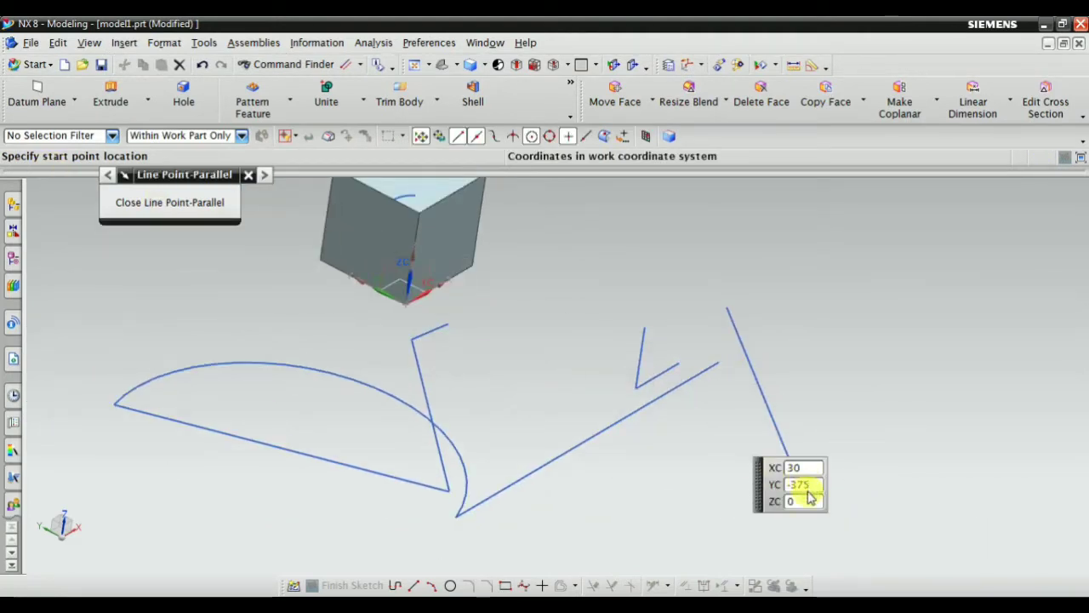
pyautogui.scroll(-3, 810, 498)
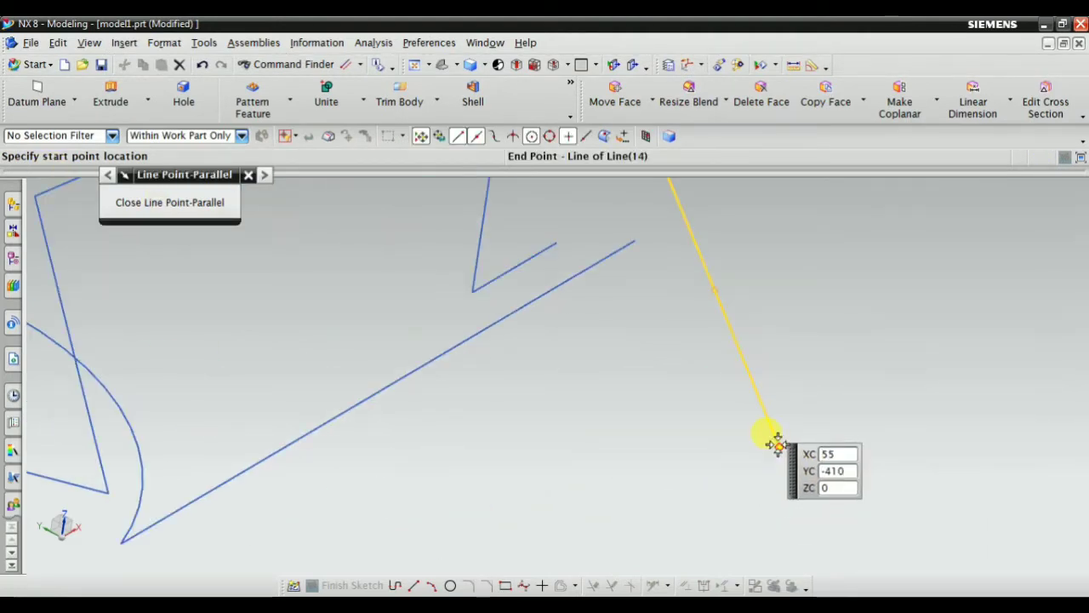
pyautogui.click(777, 444)
# Step: Make the line parallel to the straight line joined to the large arc, about 600 mm long, and close the command
pyautogui.scroll(2, 741, 451)
pyautogui.moveTo(712, 457); pyautogui.dragTo(637, 447, button='middle')
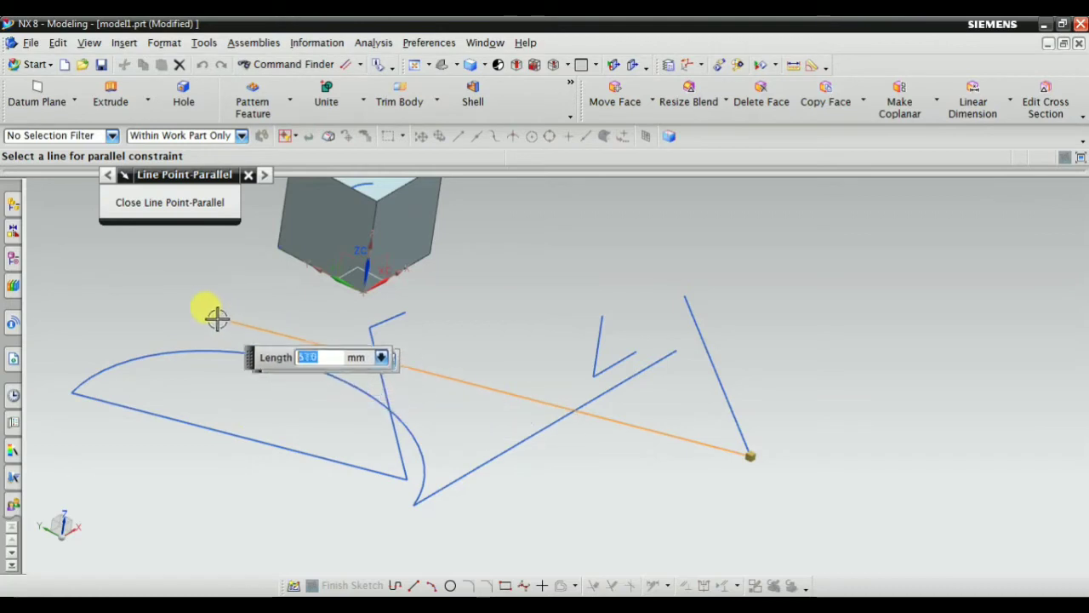
pyautogui.moveTo(222, 316)
pyautogui.mouseDown(button='middle')
pyautogui.moveTo(138, 306)
pyautogui.moveTo(160, 346)
pyautogui.moveTo(327, 339)
pyautogui.moveTo(366, 313)
pyautogui.moveTo(372, 244)
pyautogui.moveTo(350, 221)
pyautogui.mouseUp(button='middle')
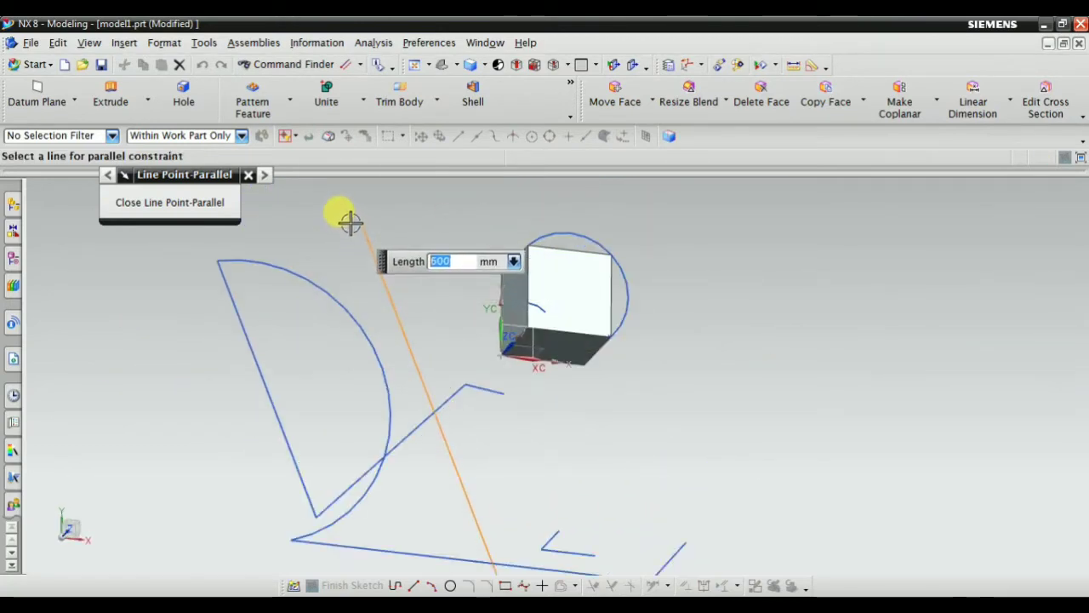
pyautogui.click(353, 229)
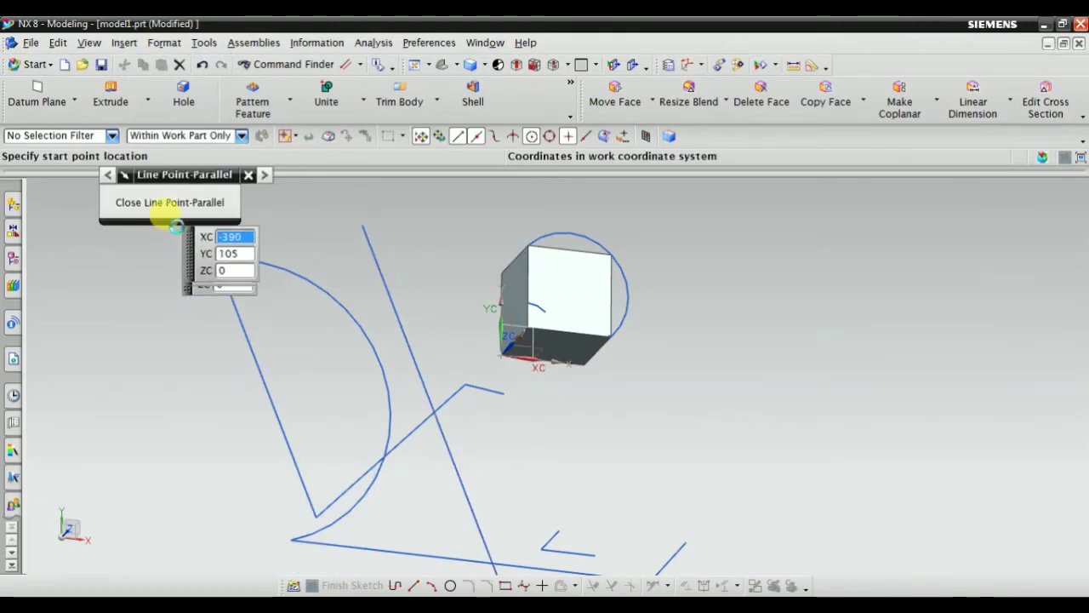
pyautogui.click(247, 179)
pyautogui.moveTo(425, 292); pyautogui.dragTo(658, 263, button='middle')
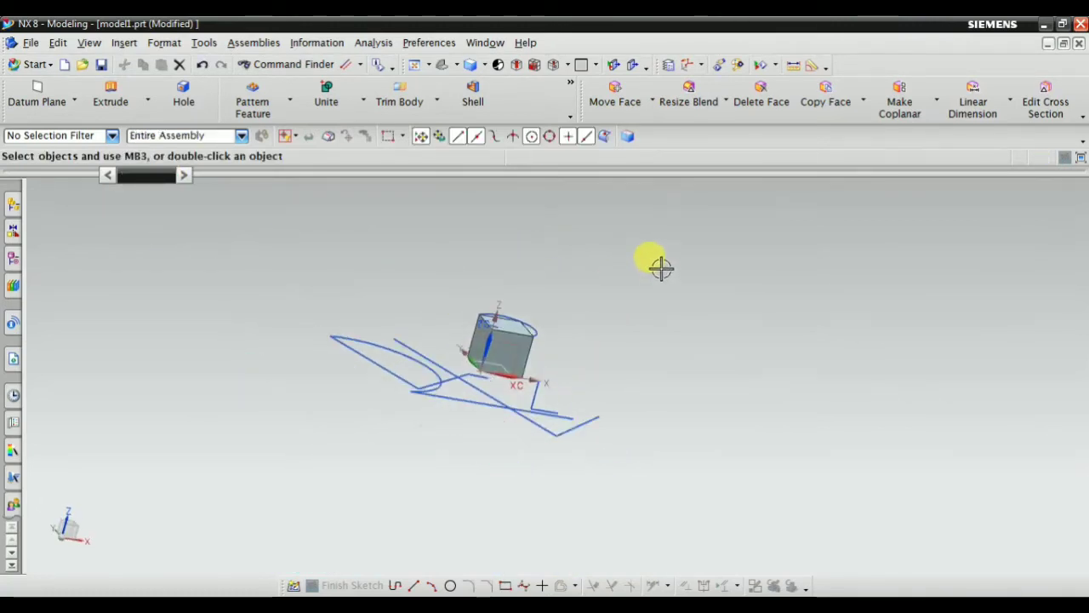
pyautogui.rightClick(663, 271)
pyautogui.click(681, 296)
pyautogui.moveTo(576, 295)
pyautogui.mouseDown(button='middle')
pyautogui.moveTo(756, 383)
pyautogui.moveTo(715, 331)
pyautogui.moveTo(768, 343)
pyautogui.moveTo(775, 334)
pyautogui.mouseUp(button='middle')
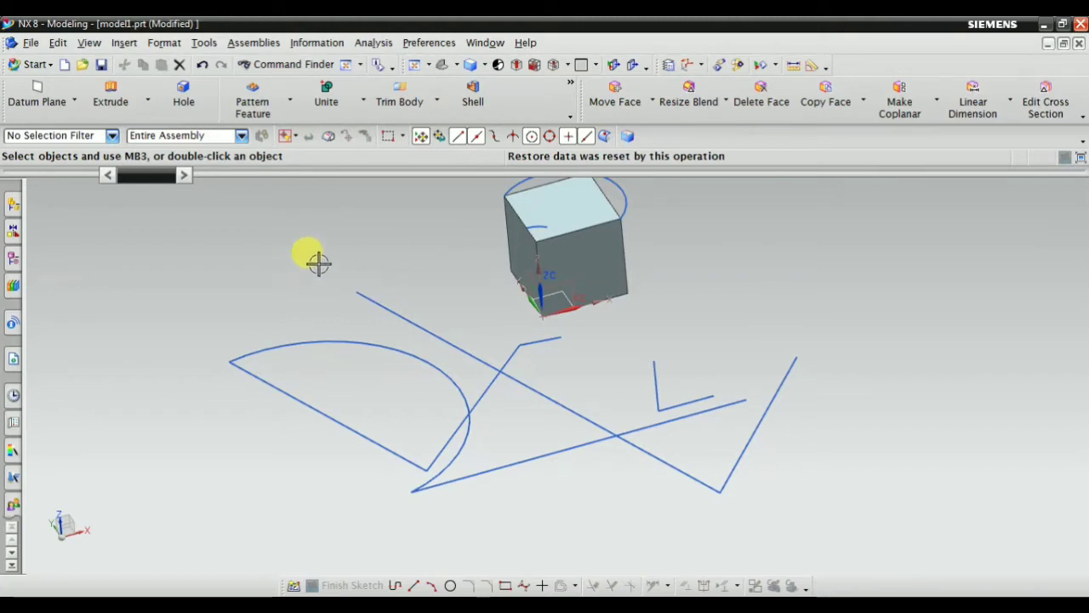
pyautogui.scroll(-3, 323, 272)
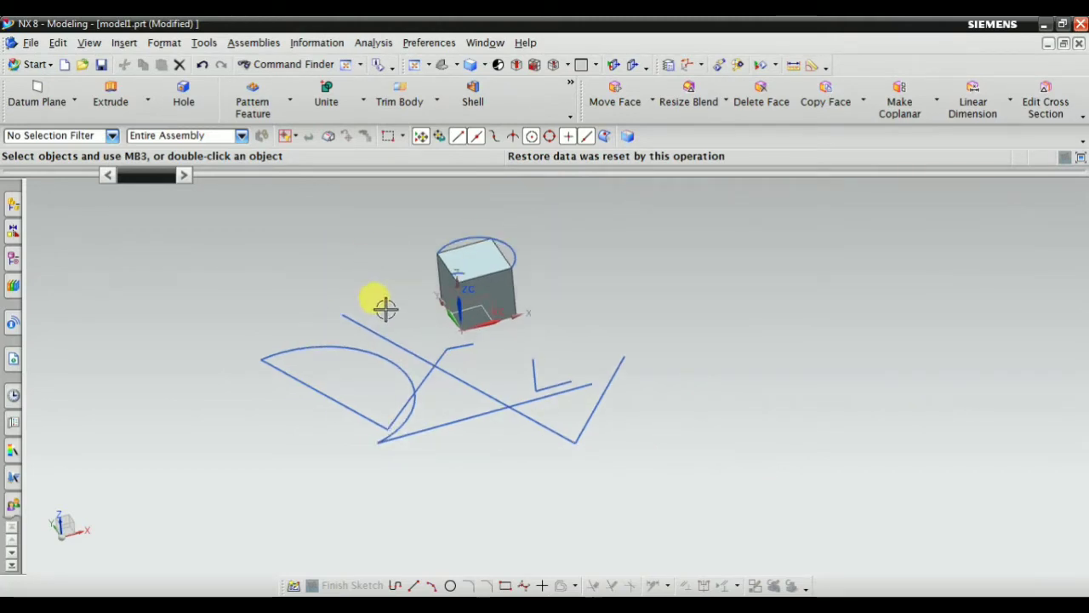
pyautogui.scroll(-2, 523, 478)
pyautogui.scroll(3, 462, 383)
pyautogui.moveTo(360, 357); pyautogui.dragTo(374, 337, button='middle')
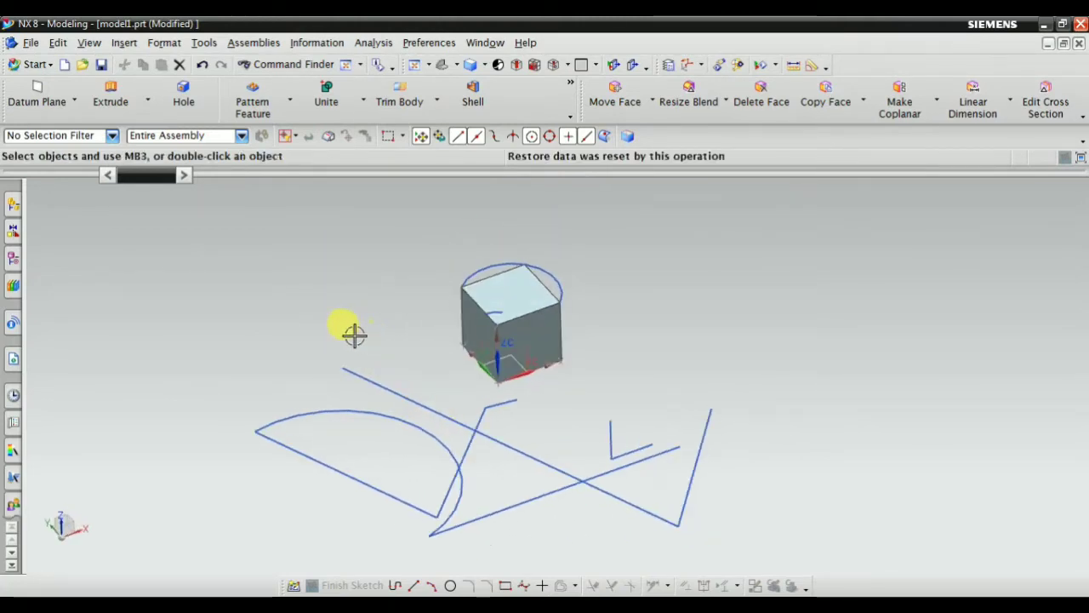
pyautogui.scroll(-1, 355, 335)
pyautogui.scroll(1, 289, 426)
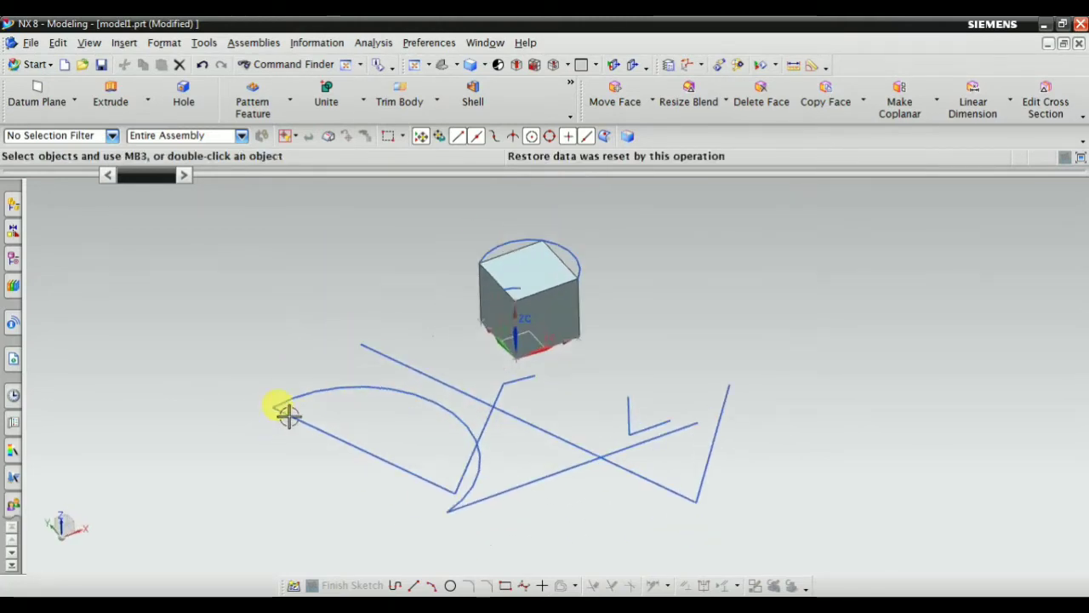
# Step: Begin a Line Point-Perpendicular at the endpoint shared by the large arc and the long X-direction line
pyautogui.click(129, 44)
pyautogui.moveTo(166, 163)
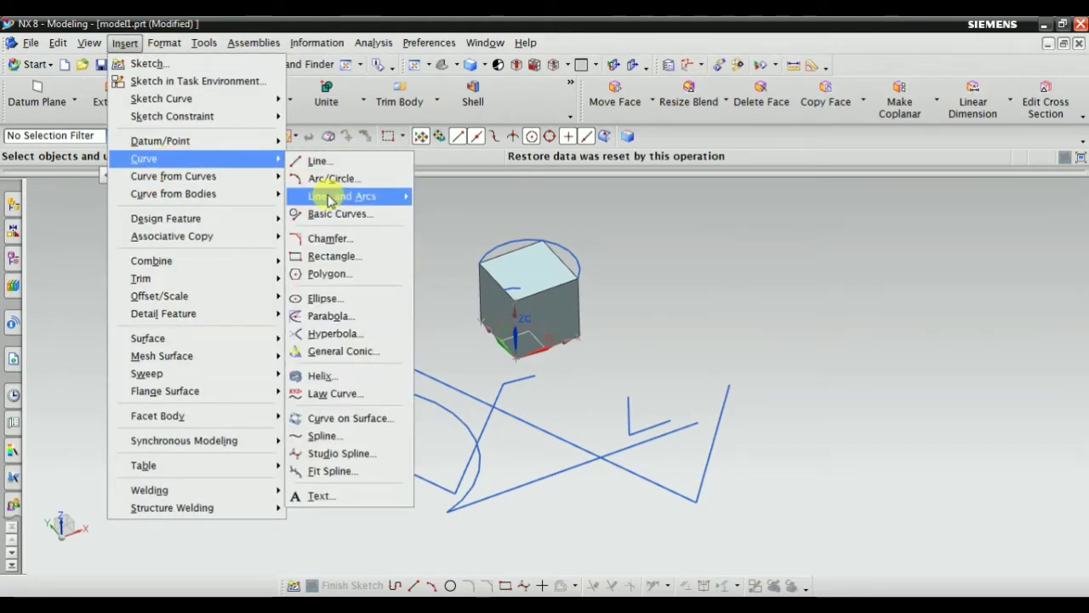
pyautogui.moveTo(330, 198)
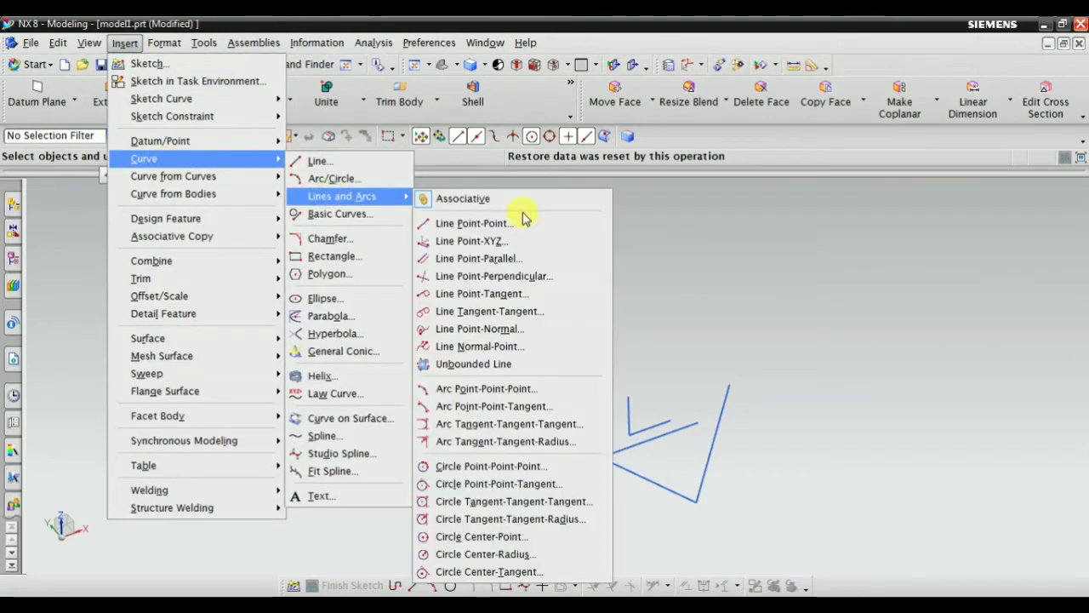
pyautogui.click(472, 278)
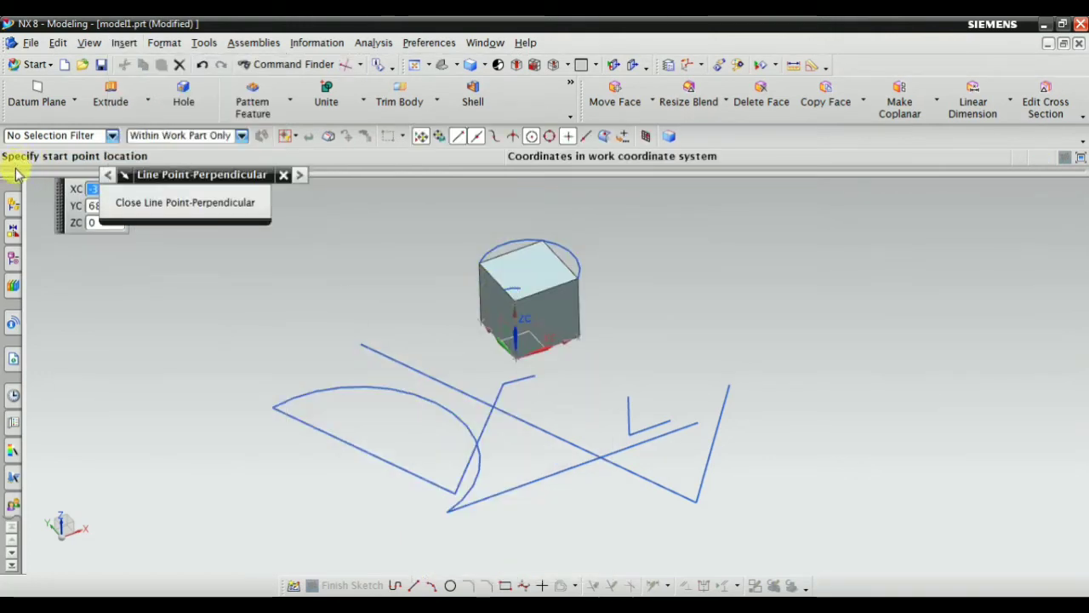
pyautogui.scroll(3, 424, 508)
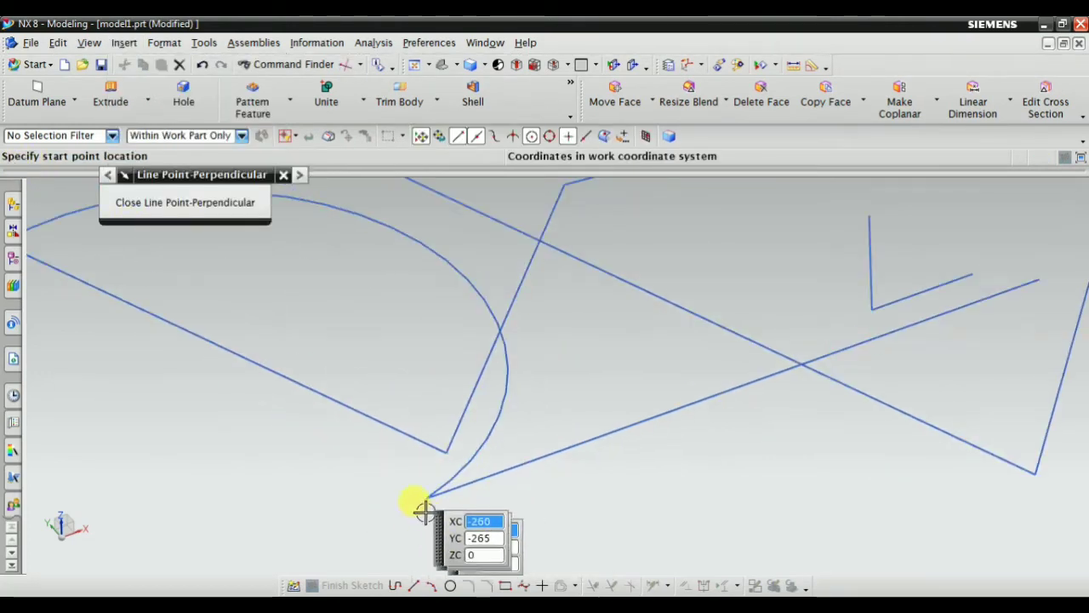
pyautogui.click(428, 495)
# Step: Make the line perpendicular to the long diagonal line, extend it past that line, and close the command
pyautogui.scroll(-3, 352, 464)
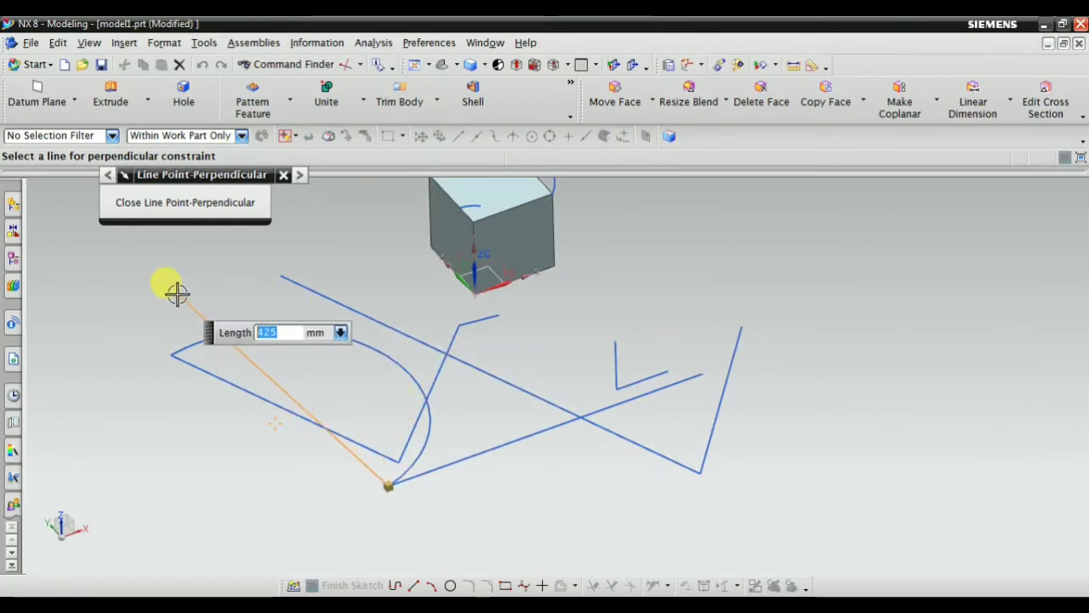
pyautogui.scroll(2, 425, 358)
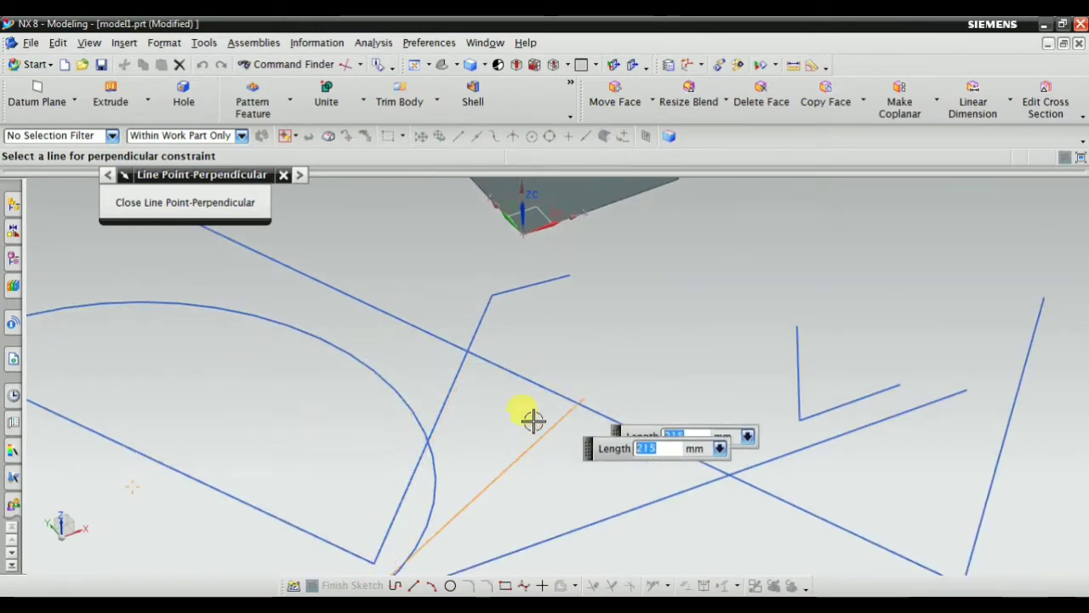
pyautogui.scroll(-1, 542, 372)
pyautogui.scroll(1, 585, 342)
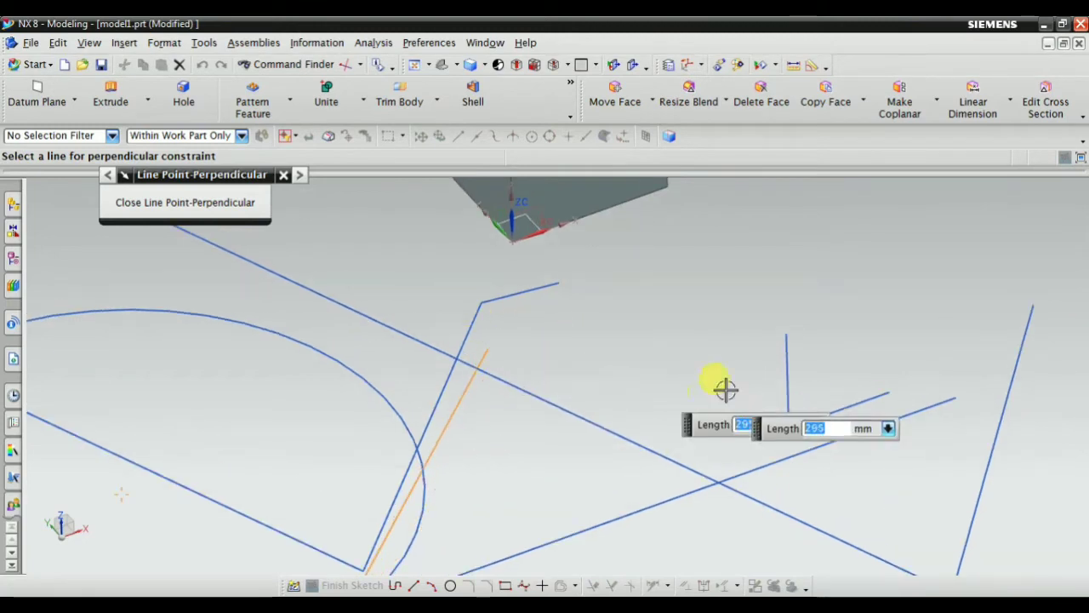
pyautogui.scroll(-2, 724, 389)
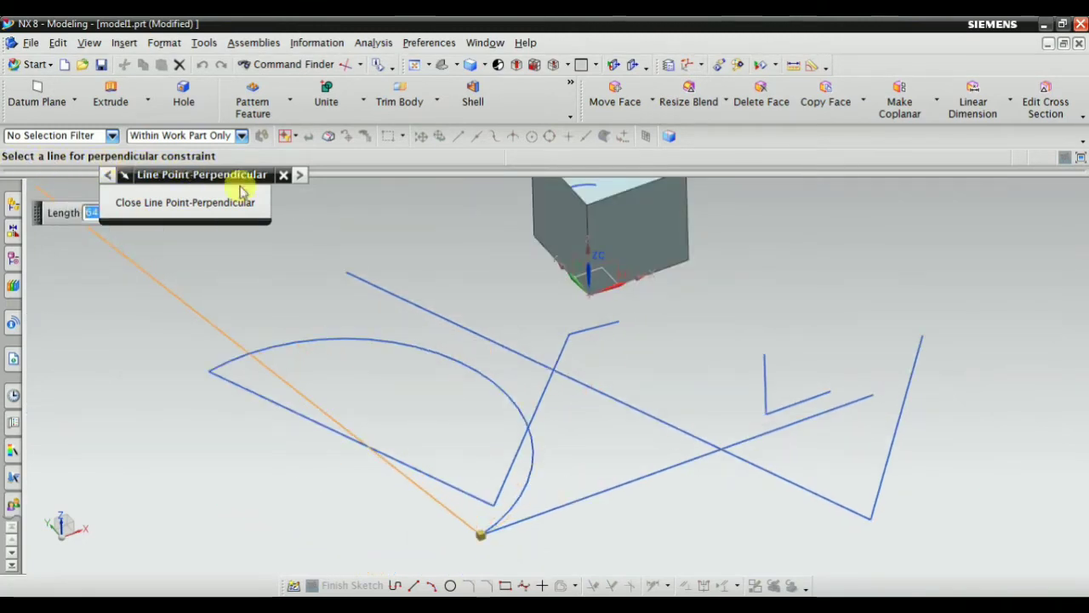
pyautogui.scroll(2, 587, 428)
pyautogui.scroll(-2, 569, 286)
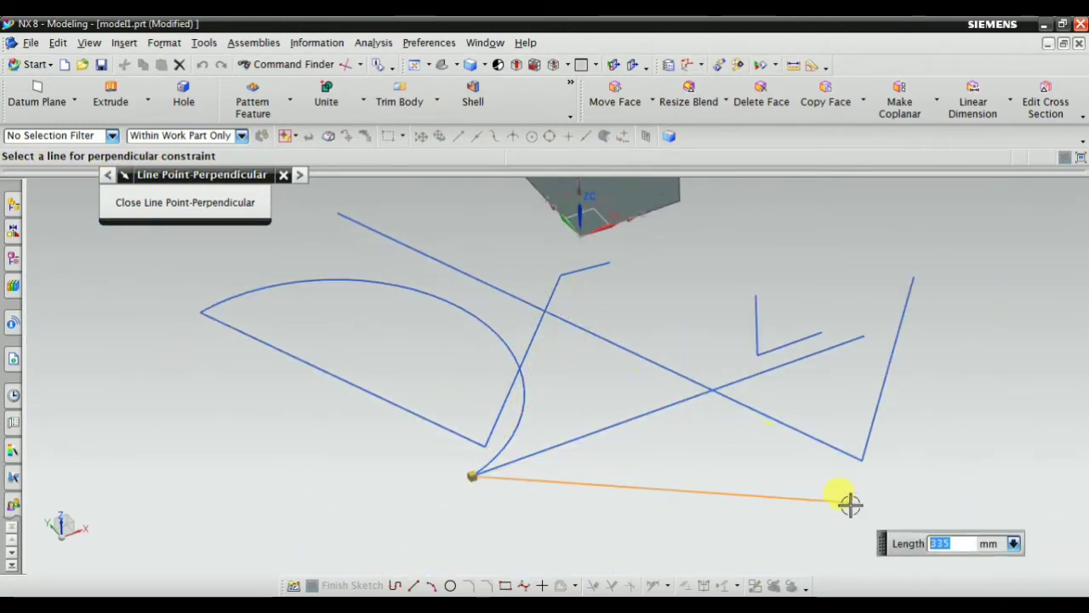
pyautogui.scroll(2, 659, 382)
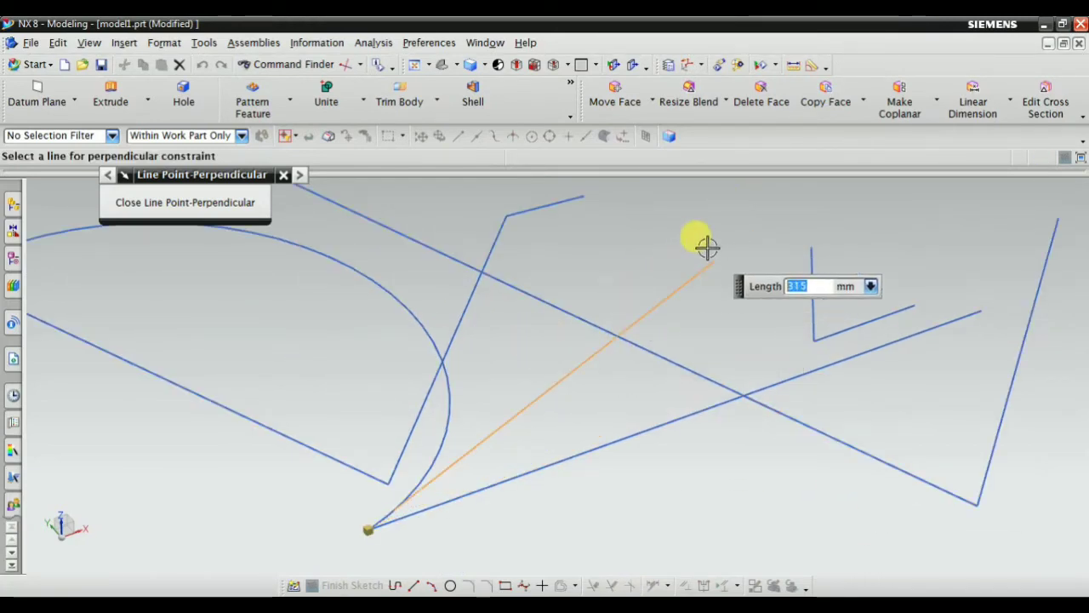
pyautogui.scroll(2, 692, 267)
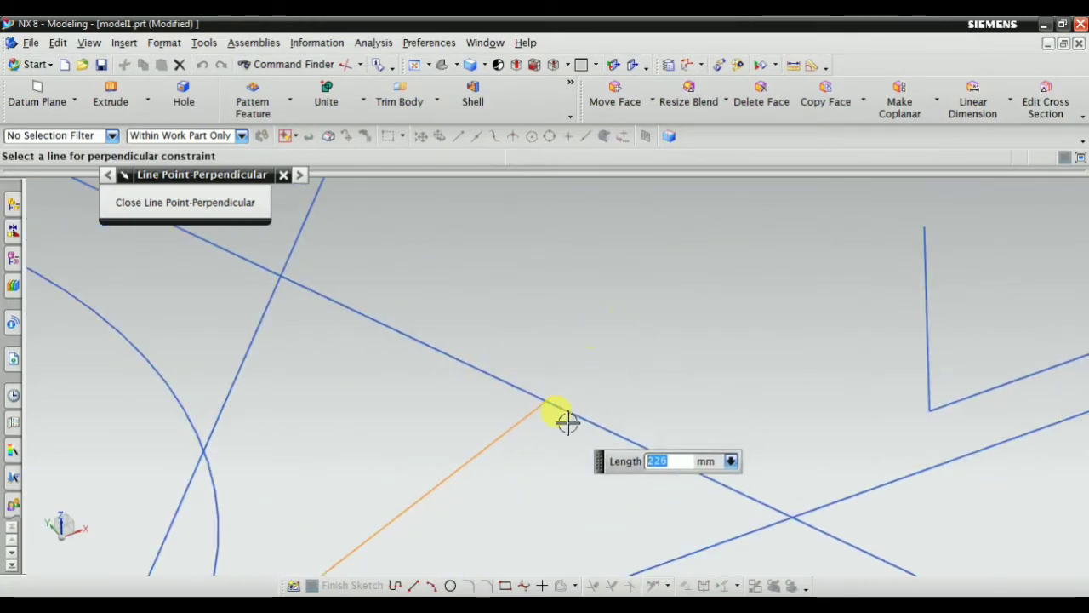
pyautogui.click(664, 310)
pyautogui.press('Escape')
pyautogui.press('l')
pyautogui.scroll(-2, 715, 263)
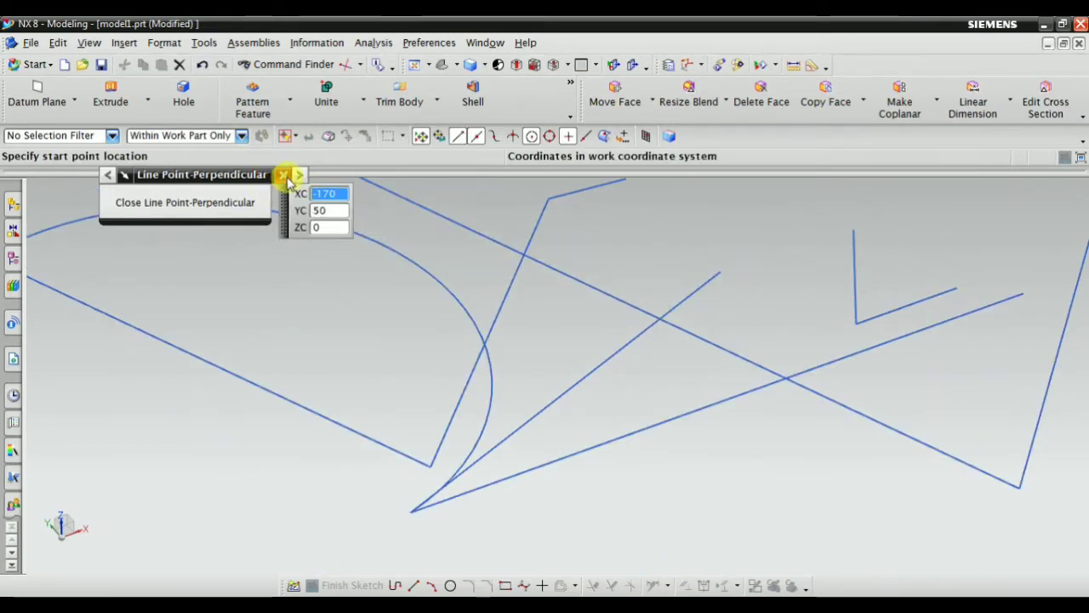
pyautogui.click(284, 175)
# Step: Begin another Line Point-Perpendicular at the large arc's other endpoint, where it meets its joined straight line
pyautogui.moveTo(624, 340)
pyautogui.mouseDown(button='middle')
pyautogui.moveTo(663, 369)
pyautogui.moveTo(644, 418)
pyautogui.moveTo(689, 344)
pyautogui.moveTo(655, 361)
pyautogui.mouseUp(button='middle')
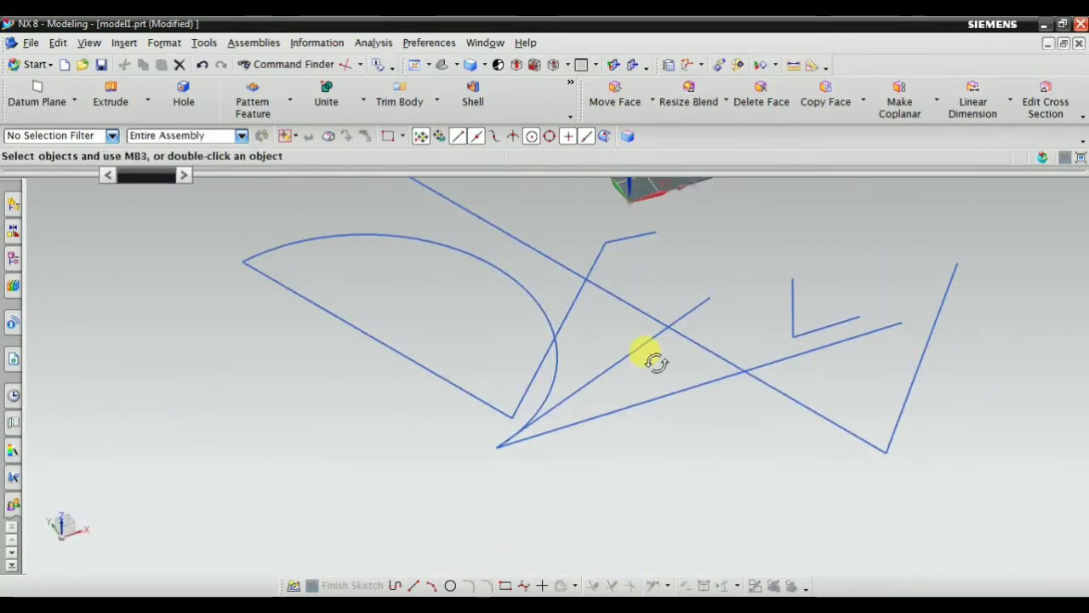
pyautogui.click(125, 44)
pyautogui.click(181, 161)
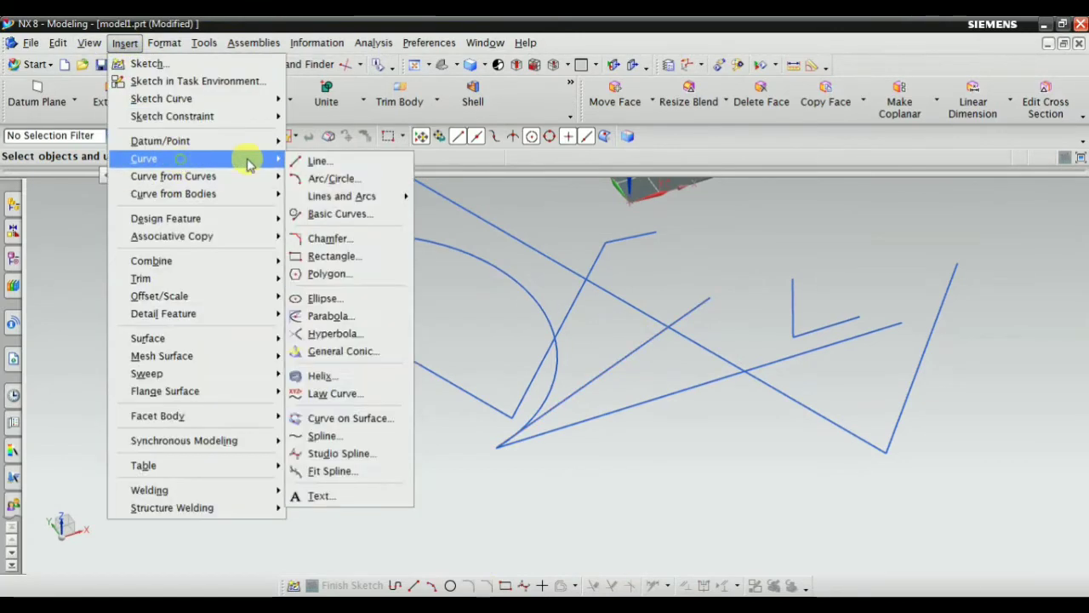
pyautogui.click(353, 198)
pyautogui.click(504, 278)
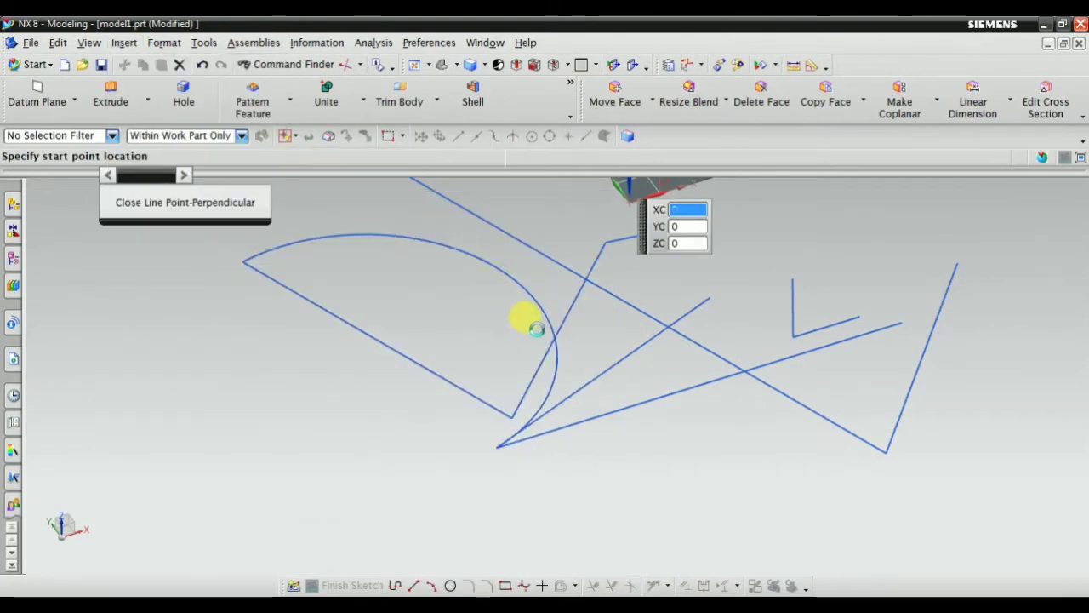
pyautogui.scroll(4, 519, 324)
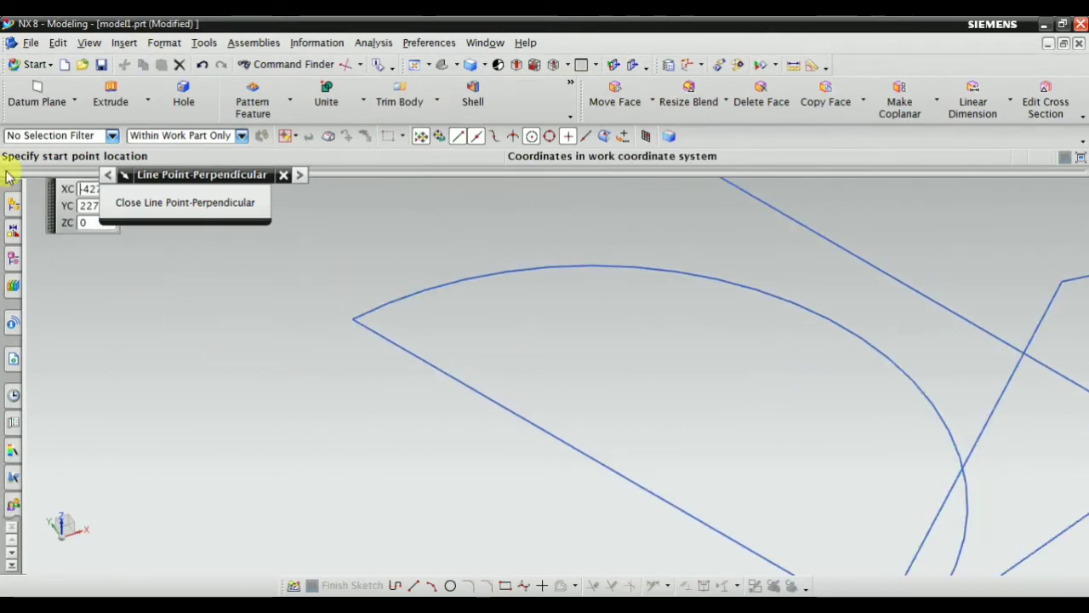
pyautogui.click(353, 318)
# Step: Place a short line perpendicular to the X-direction line, running outside the large arc, and close the command
pyautogui.scroll(-5, 281, 322)
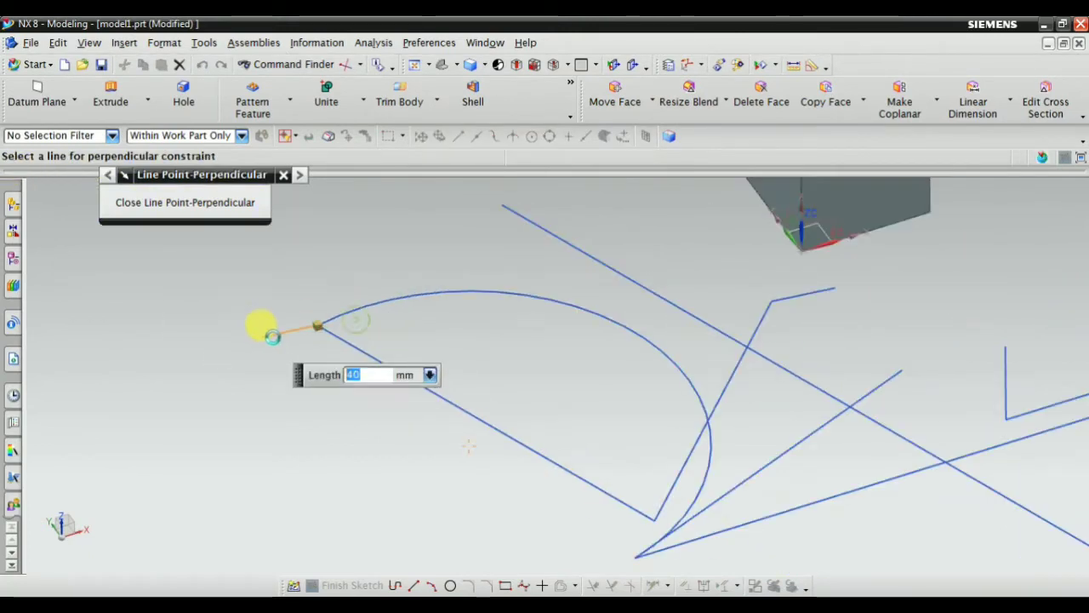
pyautogui.scroll(3, 377, 382)
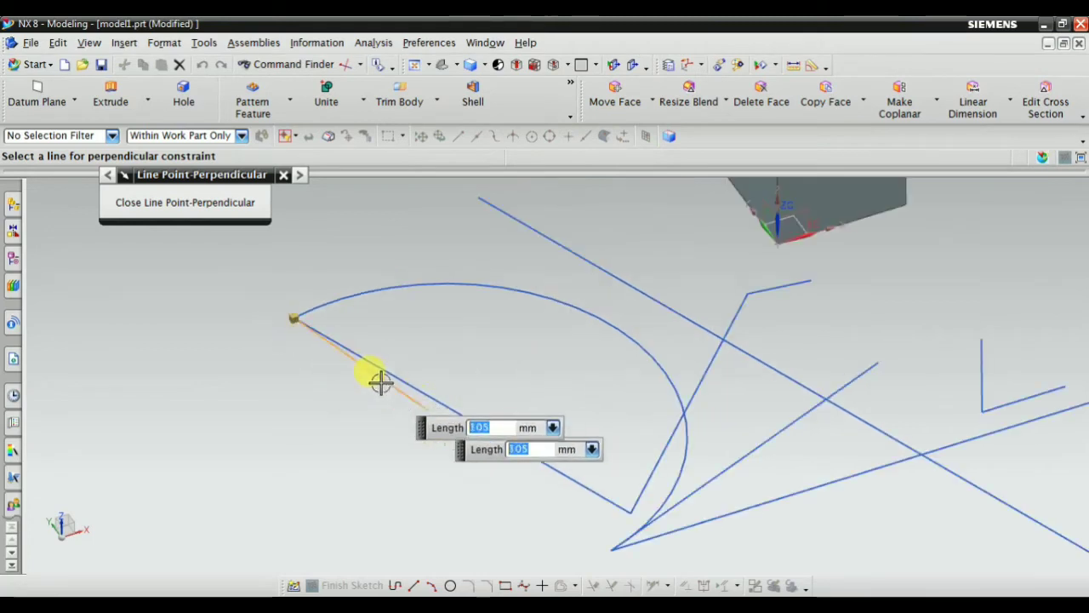
pyautogui.scroll(-3, 397, 408)
pyautogui.scroll(3, 413, 365)
pyautogui.scroll(-1, 291, 337)
pyautogui.scroll(-2, 477, 374)
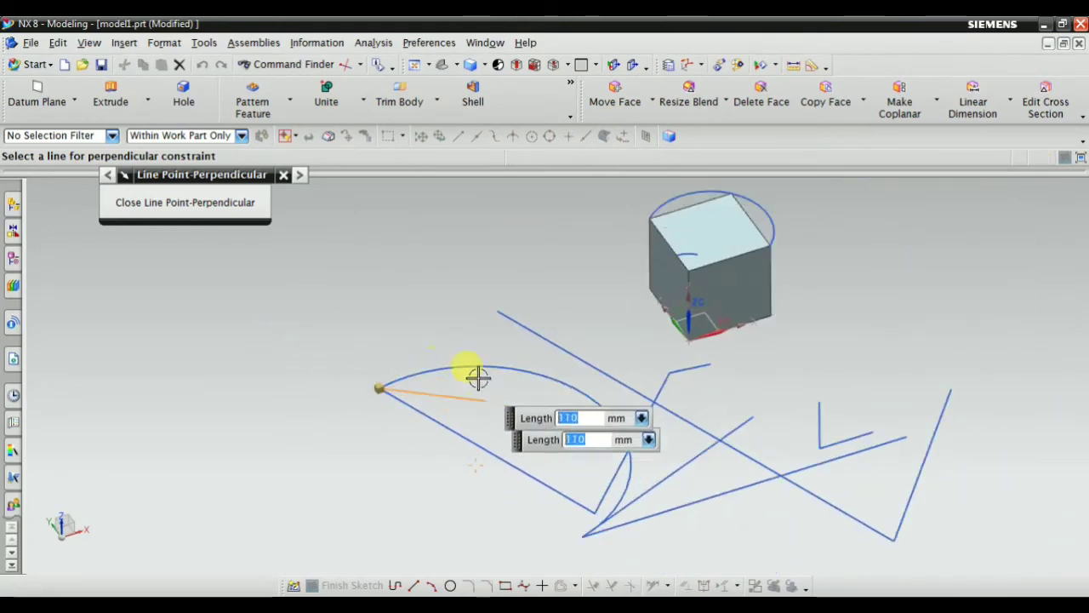
pyautogui.scroll(2, 442, 309)
pyautogui.scroll(-3, 528, 389)
pyautogui.scroll(2, 747, 473)
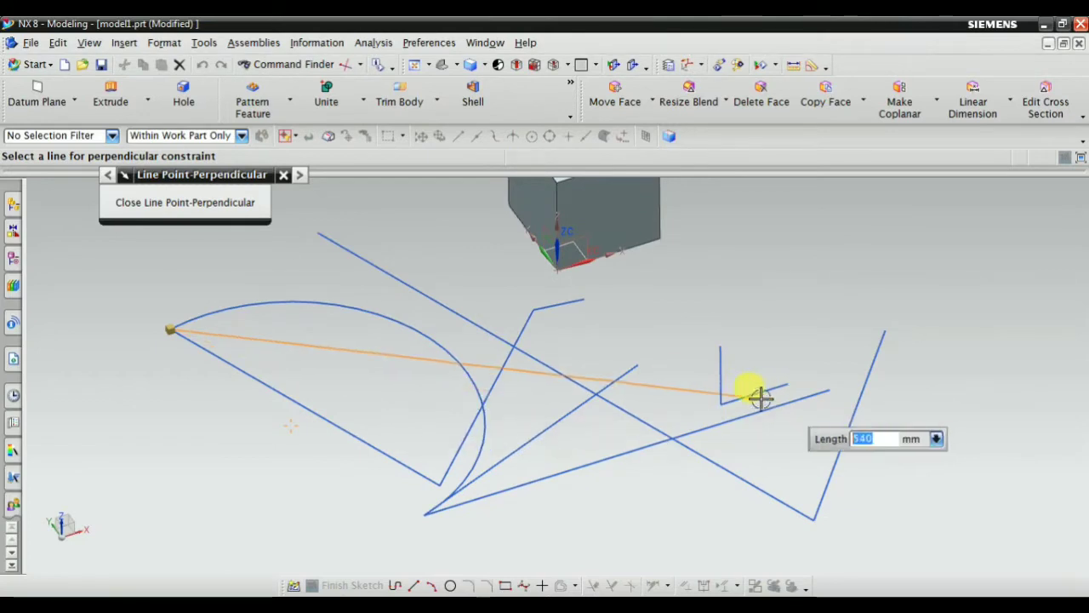
pyautogui.scroll(3, 760, 394)
pyautogui.scroll(-4, 770, 383)
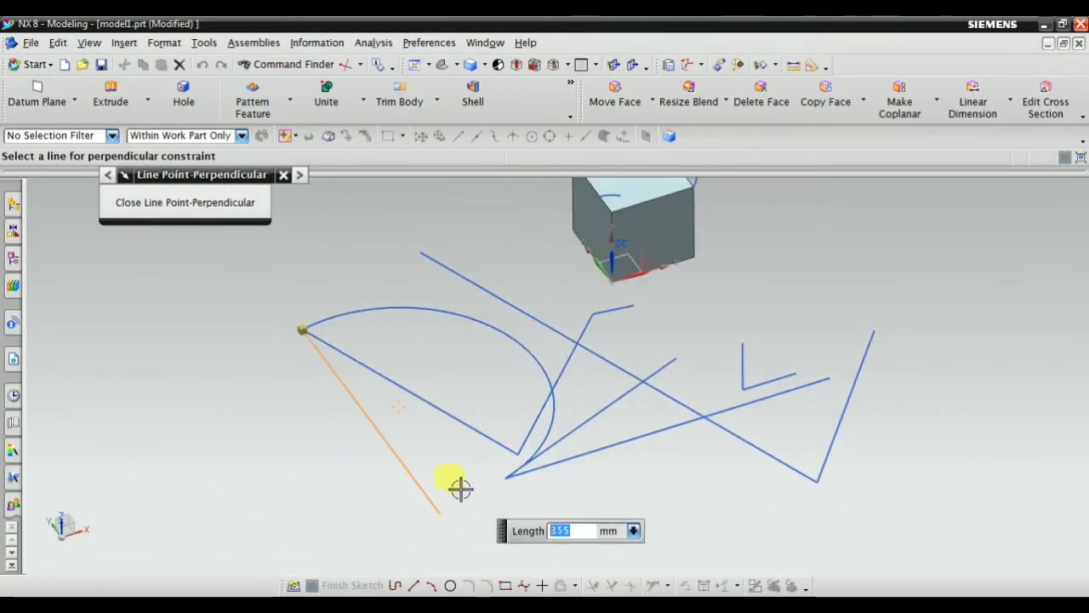
pyautogui.scroll(2, 352, 380)
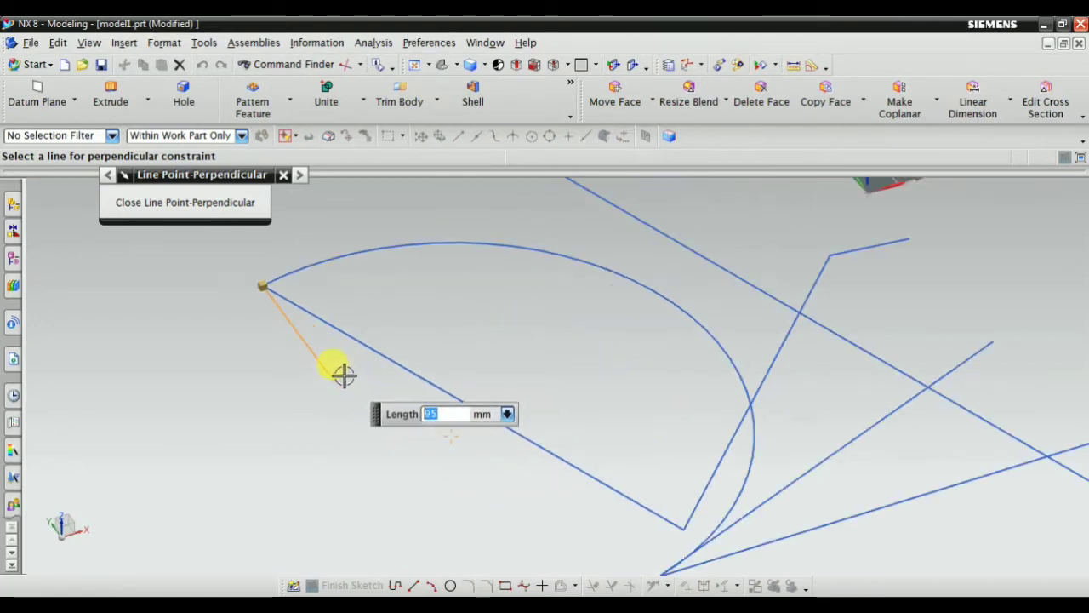
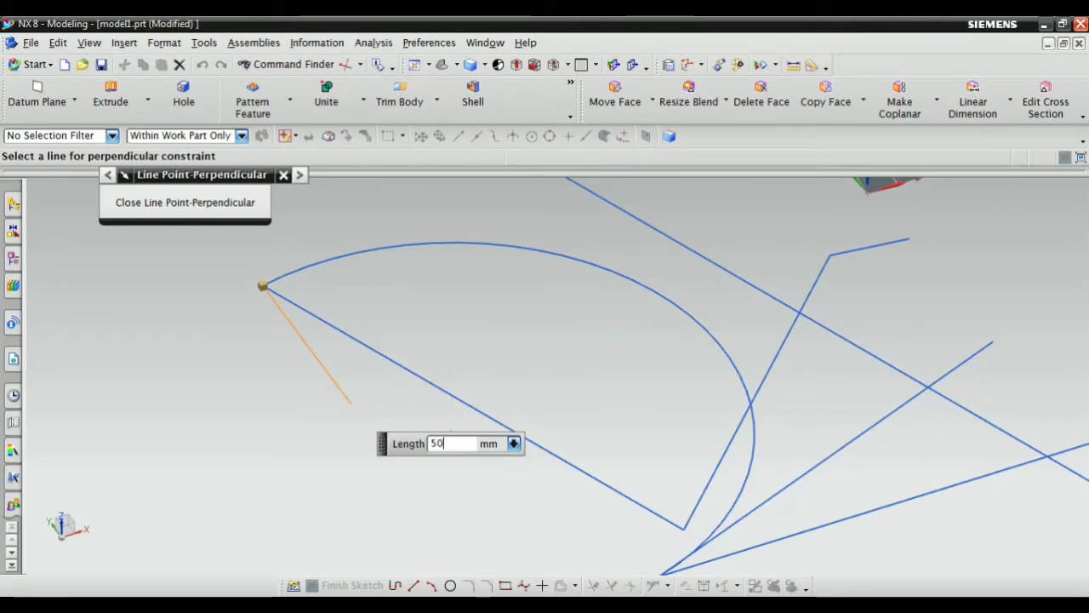
pyautogui.click(350, 405)
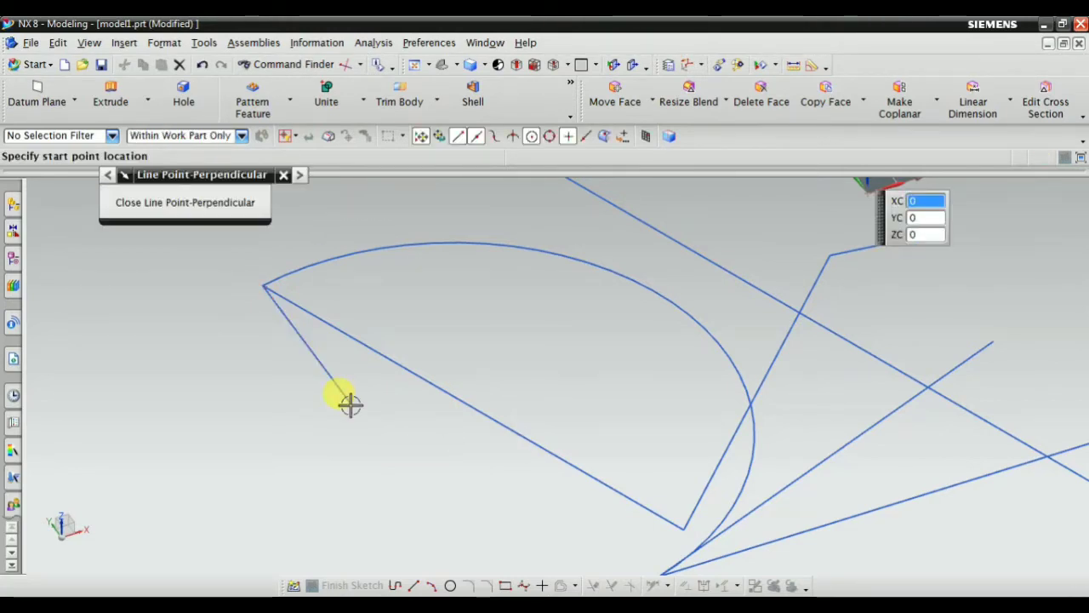
pyautogui.press('Escape')
pyautogui.scroll(-4, 350, 404)
pyautogui.scroll(2, 473, 346)
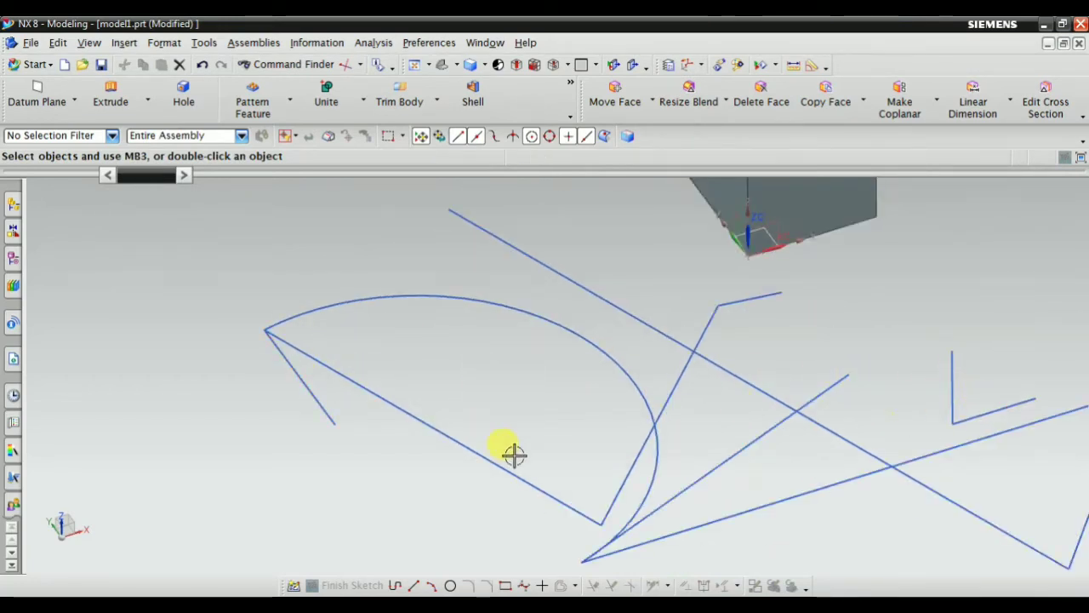
pyautogui.scroll(-1, 445, 365)
pyautogui.click(126, 44)
pyautogui.moveTo(265, 163)
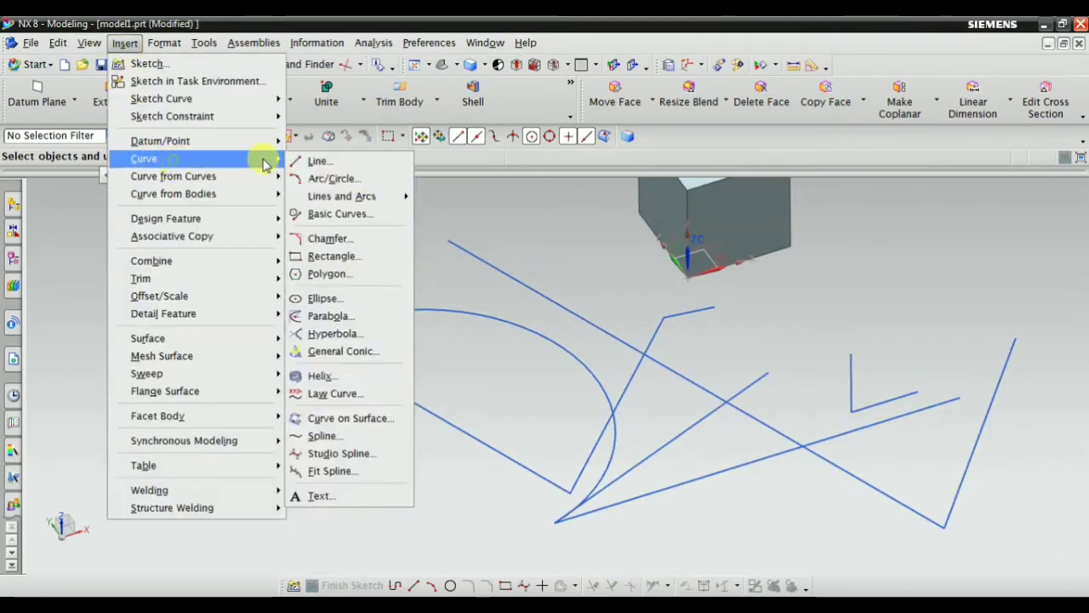
pyautogui.moveTo(334, 200)
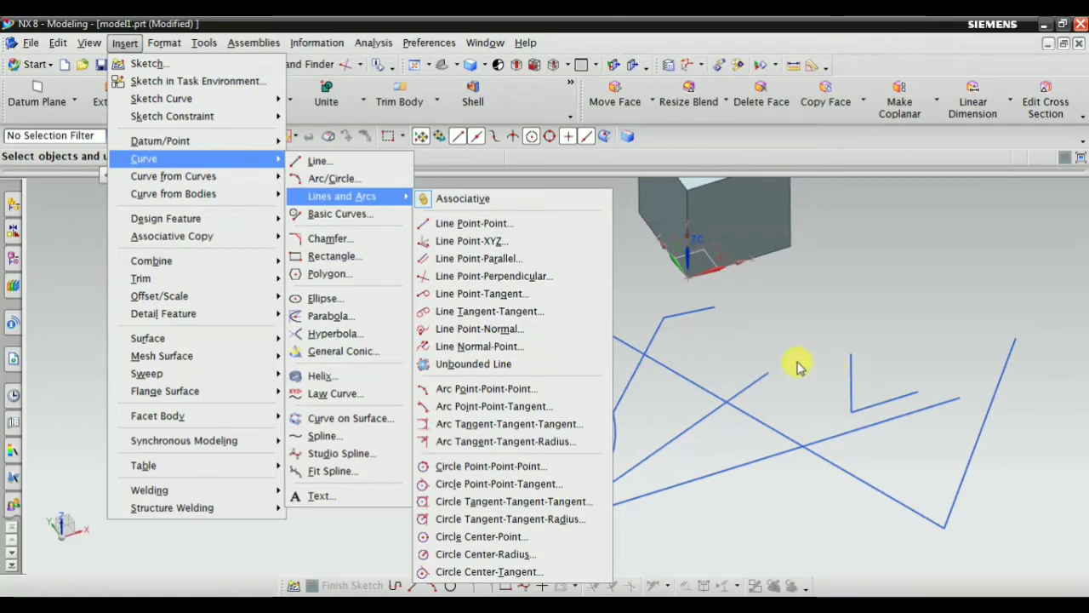
pyautogui.moveTo(799, 366); pyautogui.dragTo(645, 337, button='middle')
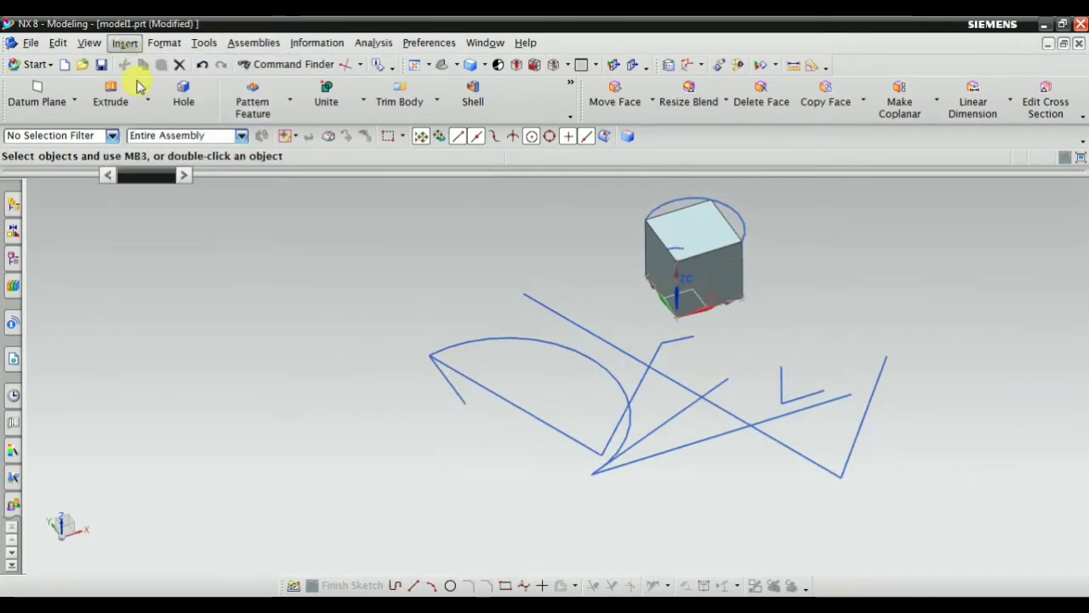
# Step: Begin a Line Point-Tangent at the free end of the short line attached to the large arc
pyautogui.click(124, 43)
pyautogui.moveTo(213, 158)
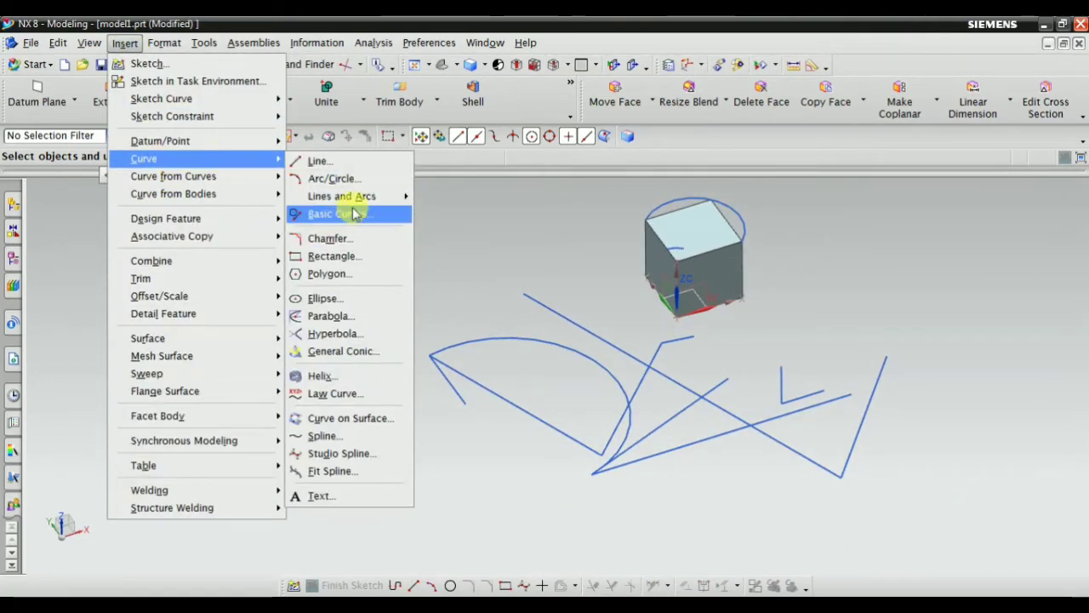
pyautogui.moveTo(362, 197)
pyautogui.click(484, 296)
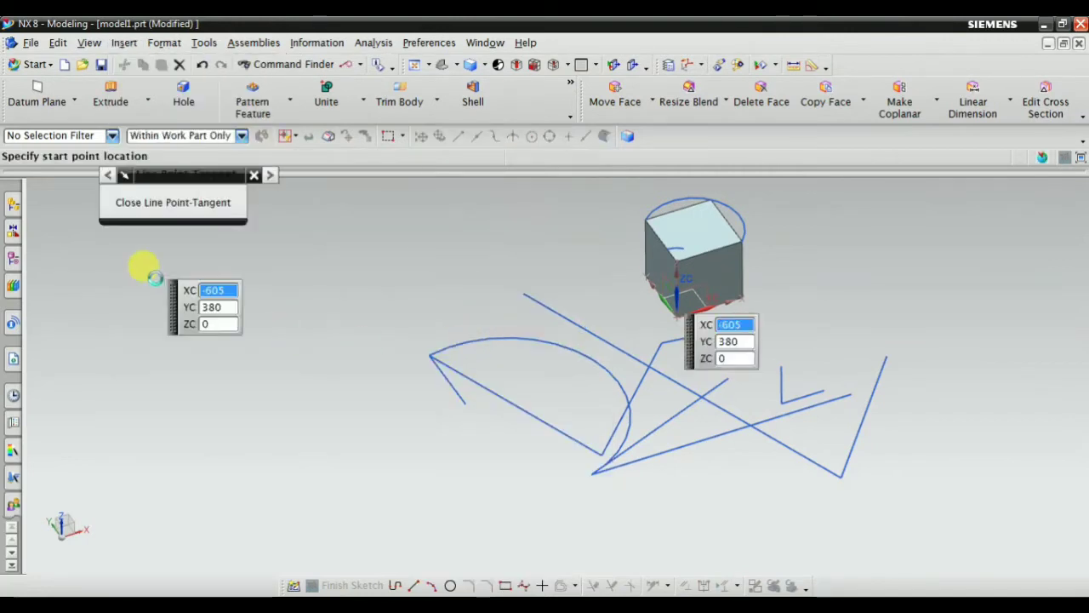
pyautogui.scroll(3, 468, 417)
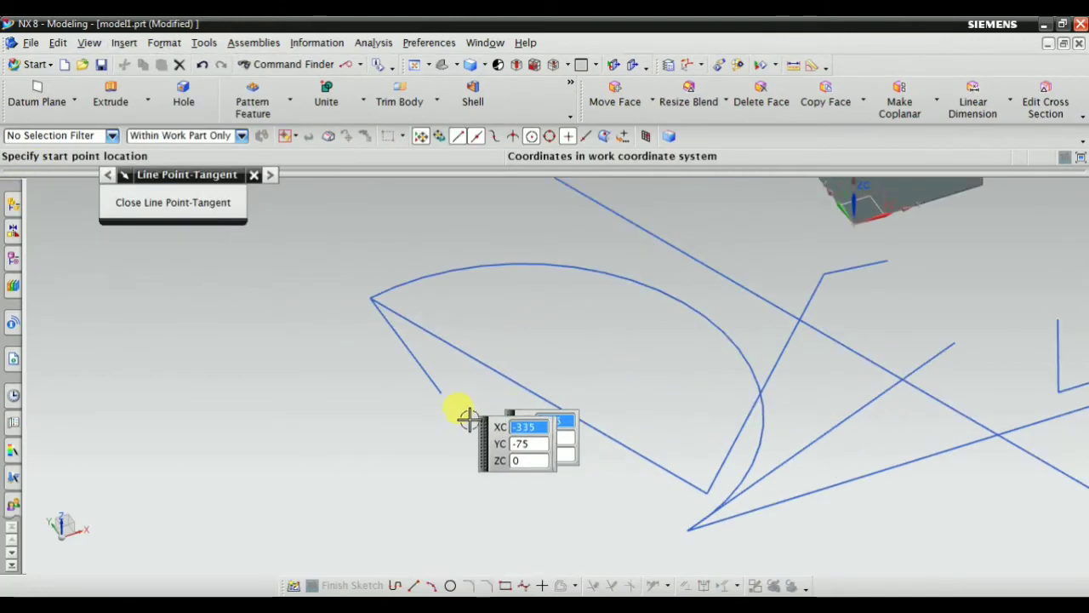
pyautogui.click(434, 387)
pyautogui.scroll(-2, 341, 417)
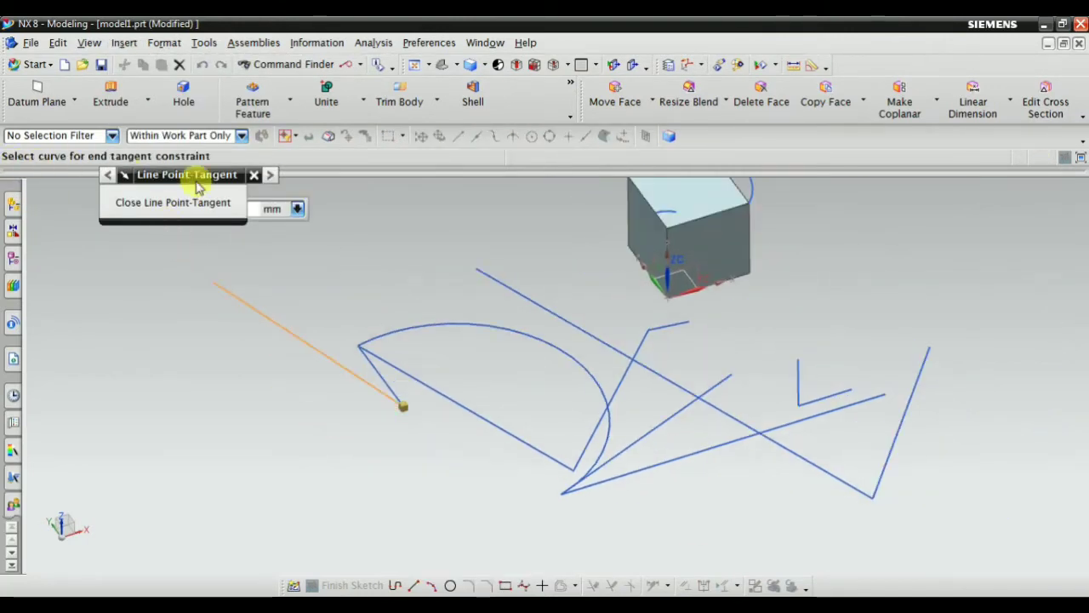
# Step: Try to make the line tangent to the large arc from this start point, and close the command
pyautogui.scroll(3, 510, 384)
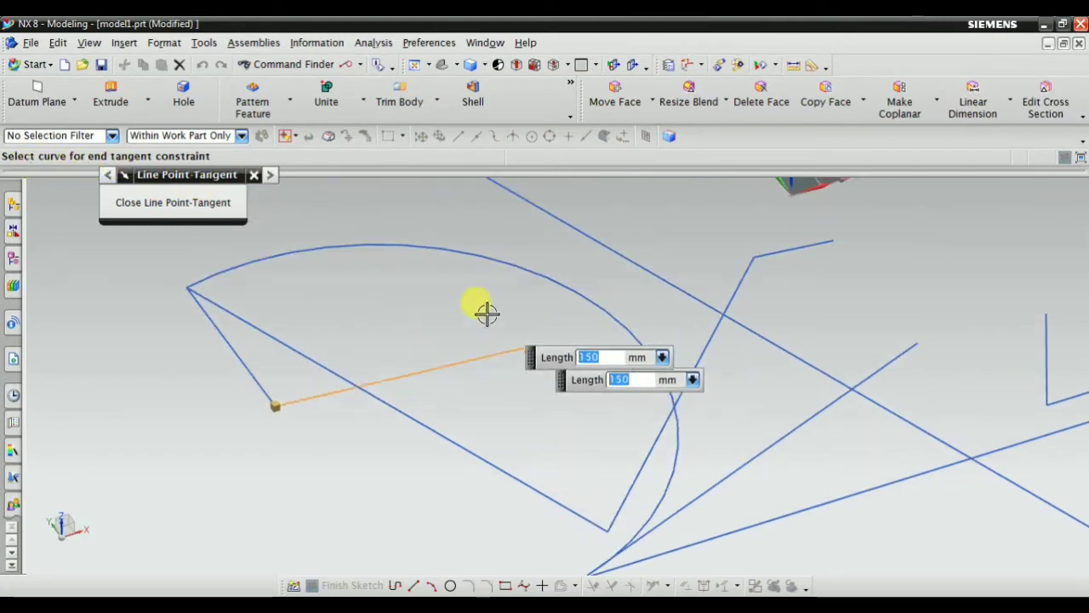
pyautogui.scroll(-2, 426, 397)
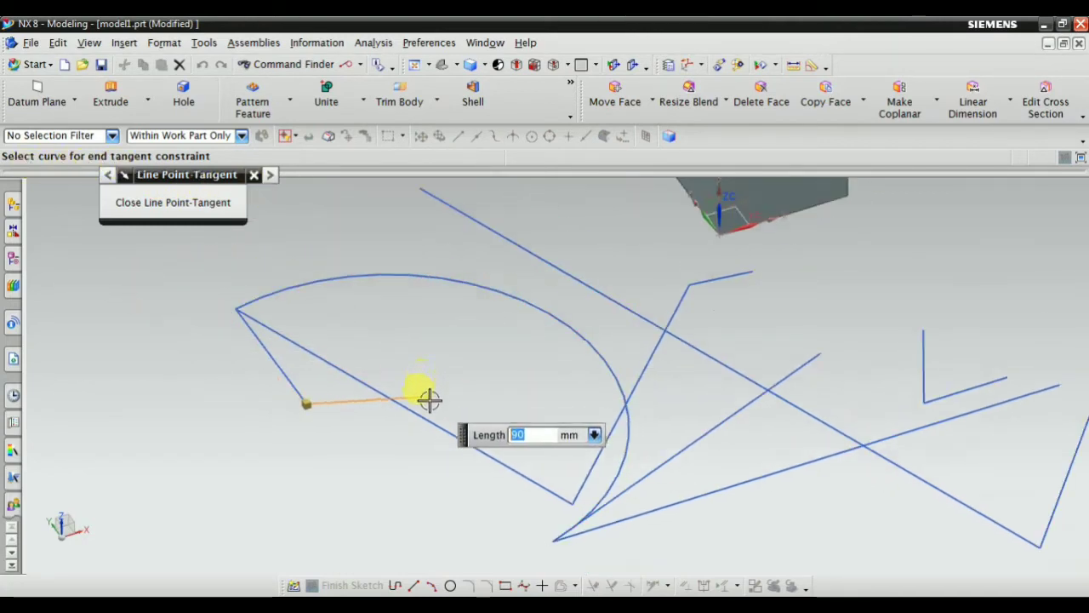
pyautogui.moveTo(455, 417)
pyautogui.mouseDown(button='middle')
pyautogui.moveTo(425, 362)
pyautogui.moveTo(499, 374)
pyautogui.moveTo(462, 386)
pyautogui.moveTo(442, 355)
pyautogui.moveTo(502, 404)
pyautogui.mouseUp(button='middle')
pyautogui.scroll(2, 536, 430)
pyautogui.click(510, 411)
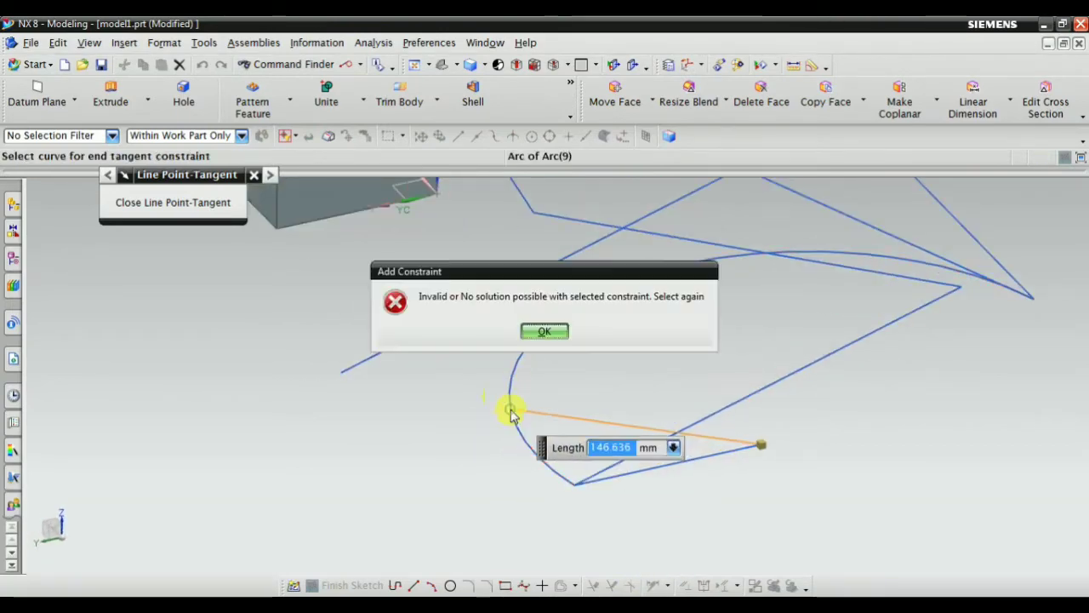
pyautogui.click(544, 332)
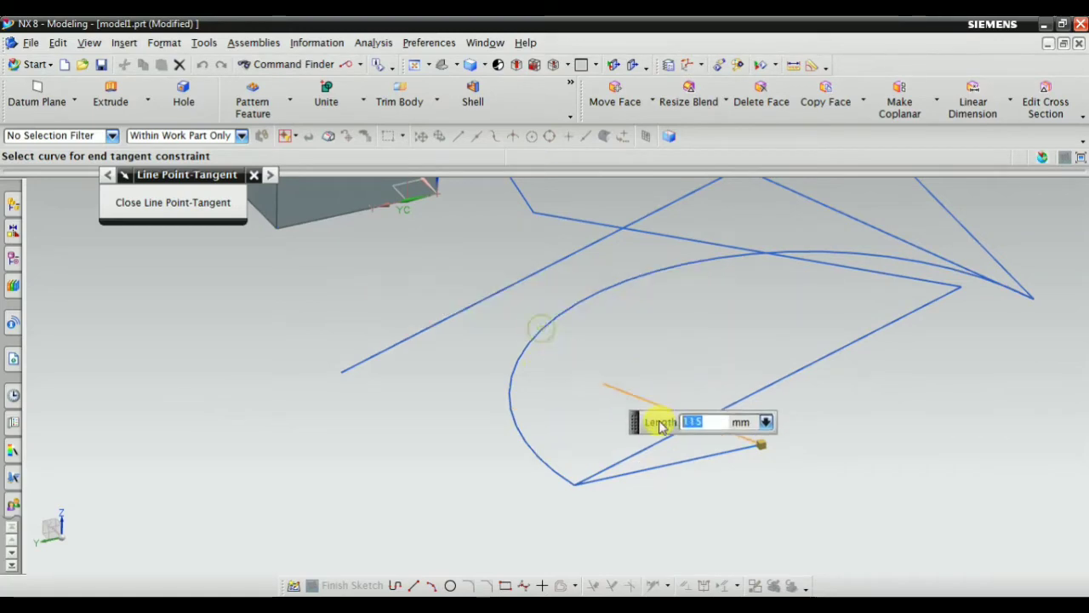
pyautogui.moveTo(656, 417)
pyautogui.mouseDown(button='middle')
pyautogui.moveTo(705, 409)
pyautogui.moveTo(693, 331)
pyautogui.mouseUp(button='middle')
pyautogui.moveTo(686, 438)
pyautogui.mouseDown(button='middle')
pyautogui.moveTo(720, 375)
pyautogui.moveTo(690, 426)
pyautogui.mouseUp(button='middle')
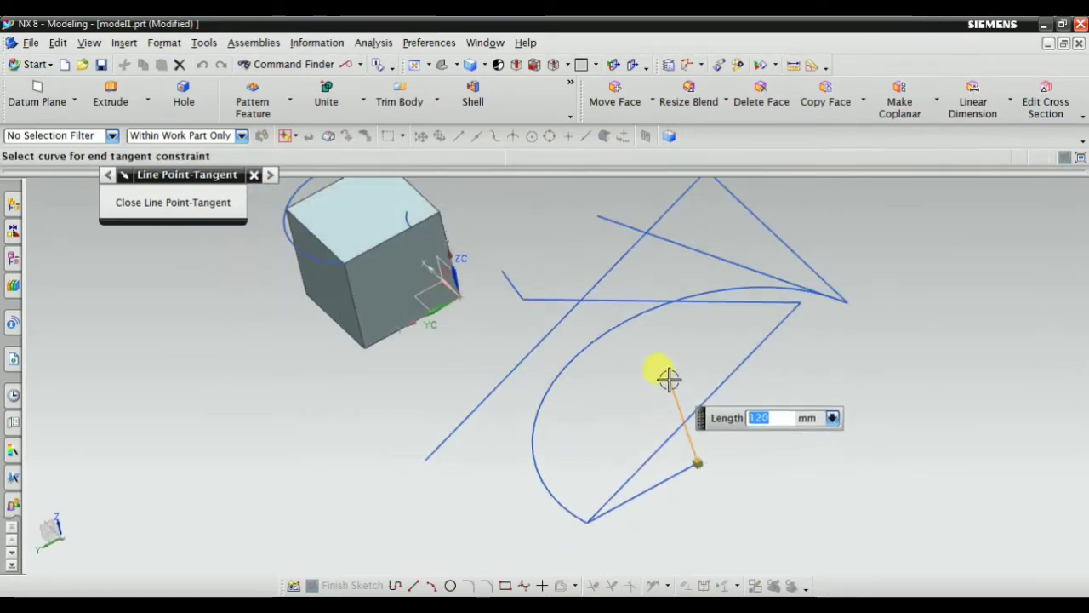
pyautogui.click(253, 174)
# Step: Begin another Line Point-Tangent at the long diagonal line's endpoint nearest the large arc
pyautogui.click(125, 46)
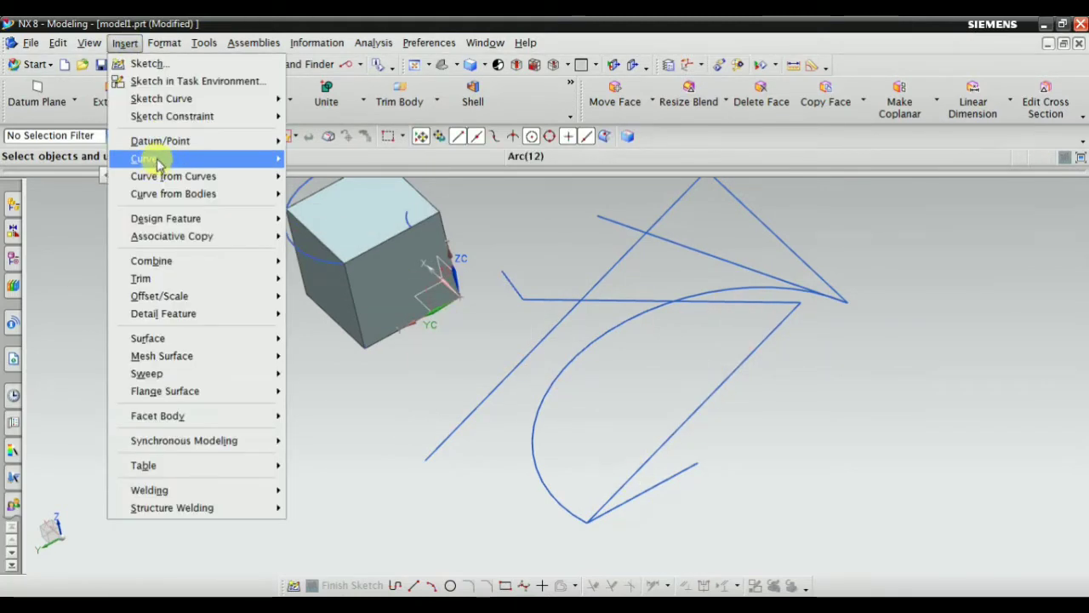
pyautogui.moveTo(149, 159)
pyautogui.moveTo(353, 204)
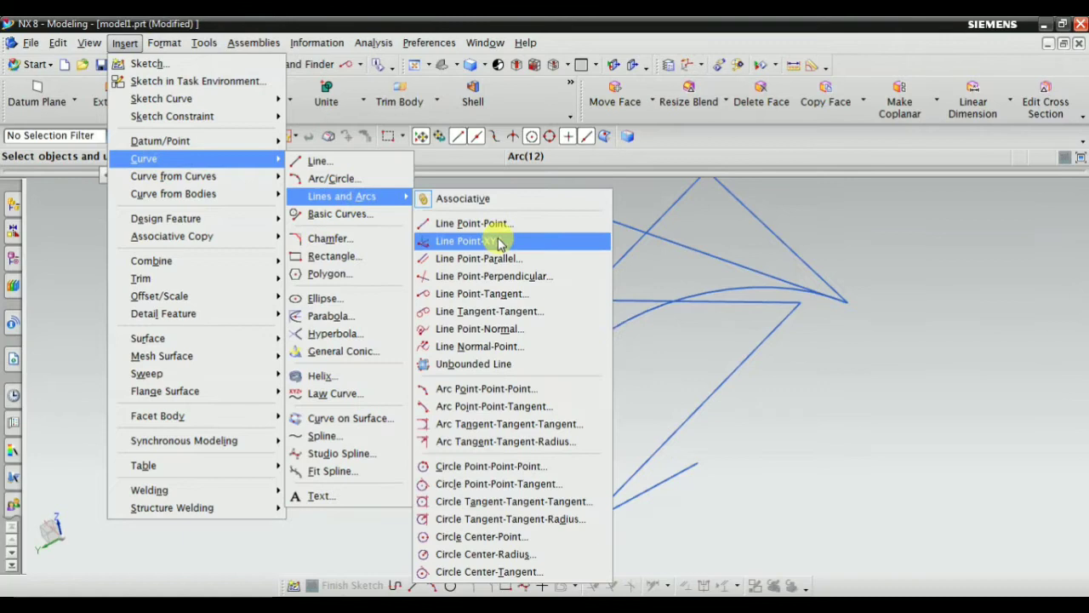
pyautogui.click(481, 294)
pyautogui.scroll(3, 430, 498)
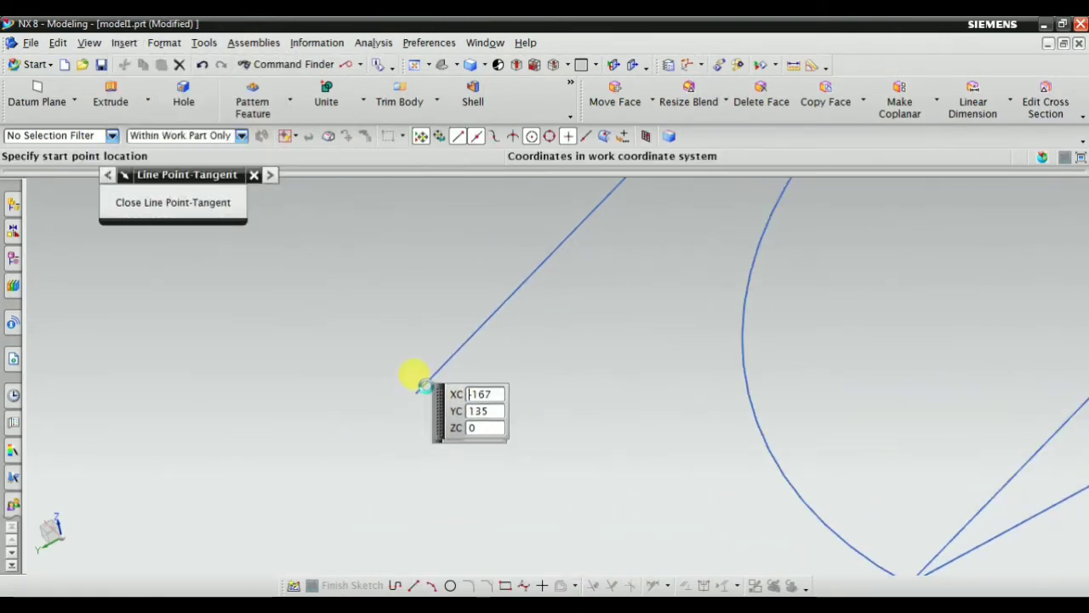
pyautogui.click(409, 394)
pyautogui.scroll(-3, 366, 389)
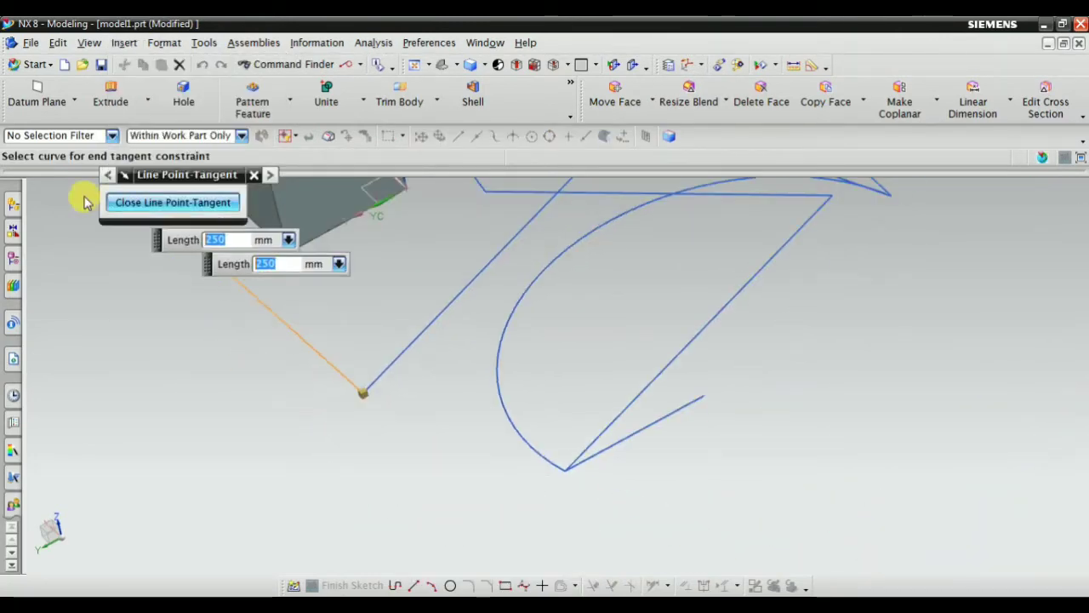
# Step: Make the line tangent to the large arc on its outer side
pyautogui.moveTo(353, 418); pyautogui.dragTo(637, 260, button='middle')
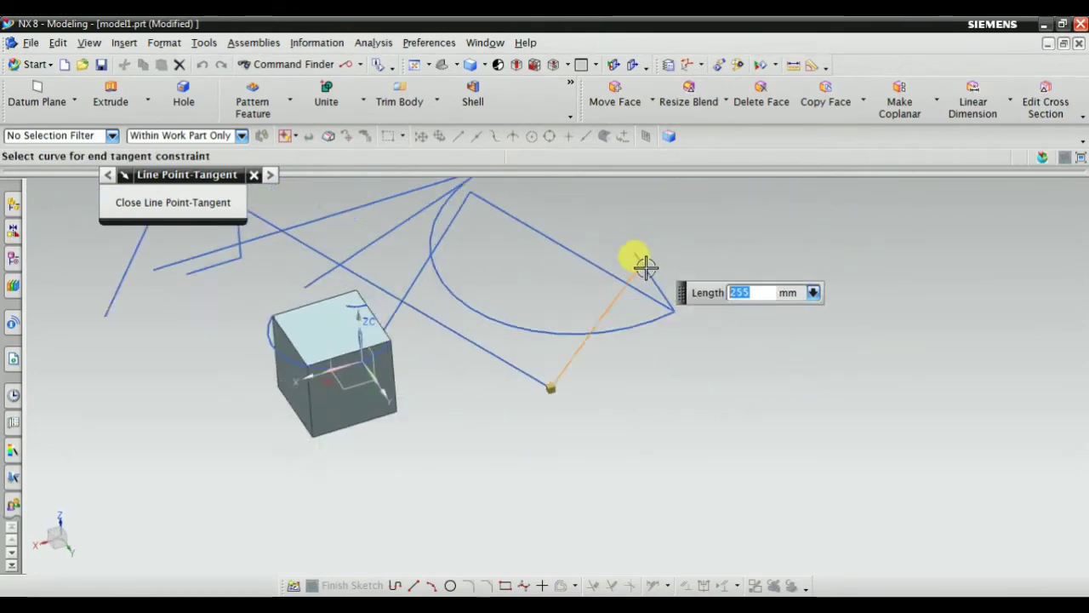
pyautogui.scroll(2, 522, 367)
pyautogui.scroll(2, 528, 366)
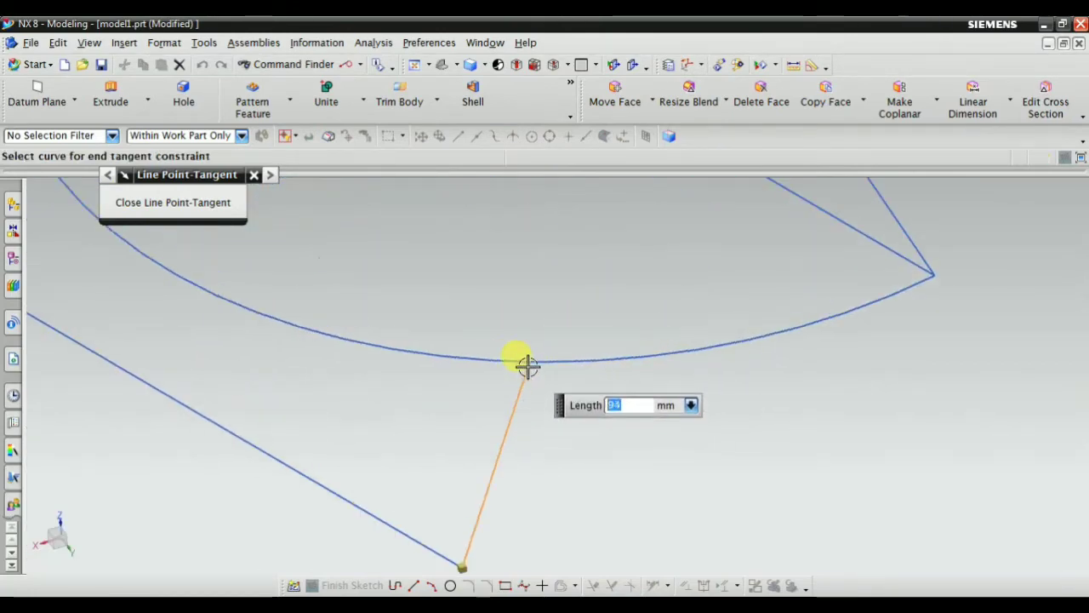
pyautogui.scroll(-2, 647, 417)
pyautogui.click(700, 370)
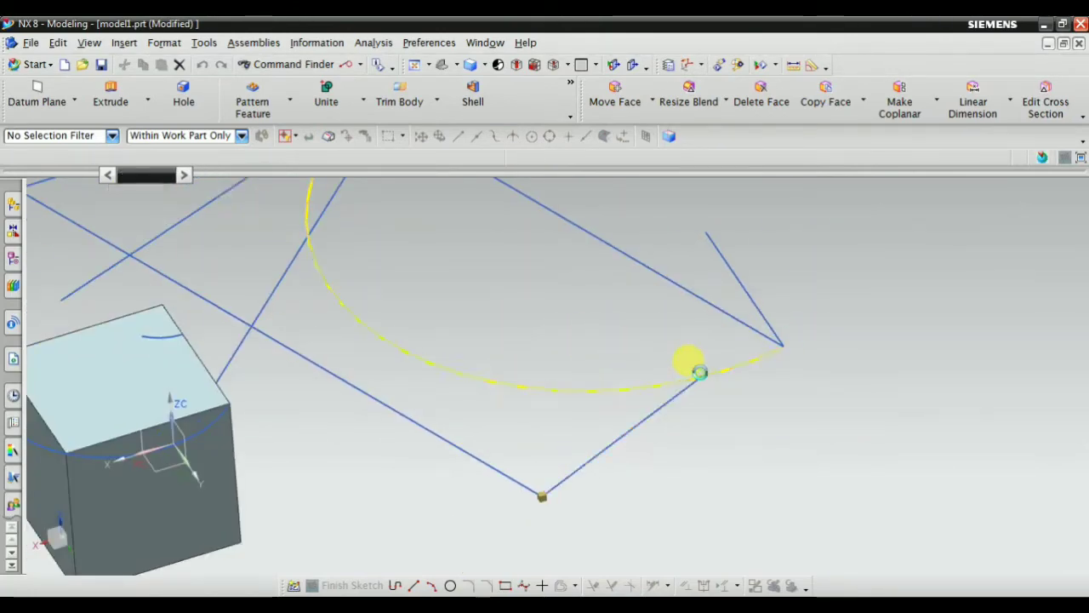
pyautogui.scroll(3, 720, 397)
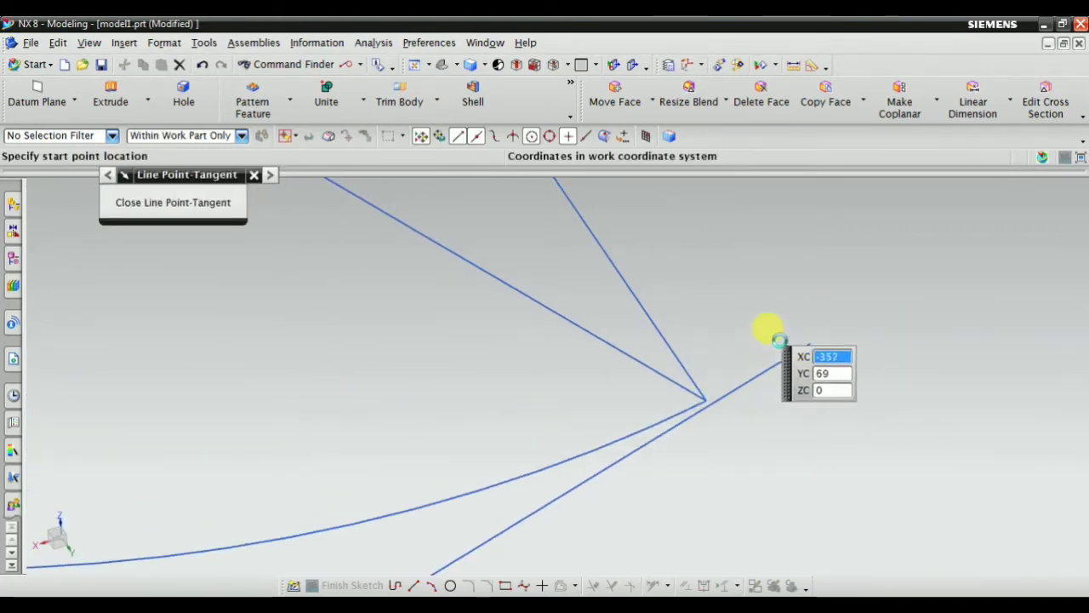
pyautogui.scroll(-1, 761, 336)
pyautogui.scroll(-3, 606, 417)
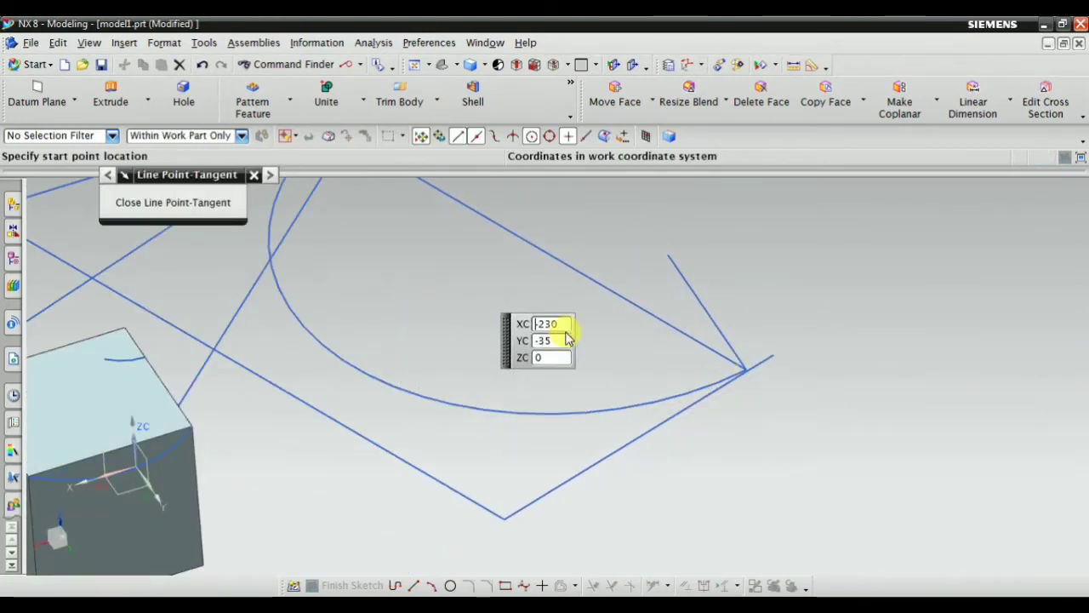
# Step: Create a second tangent line to the large arc from the free end of the line crossing the long diagonal, and close the command
pyautogui.scroll(4, 261, 401)
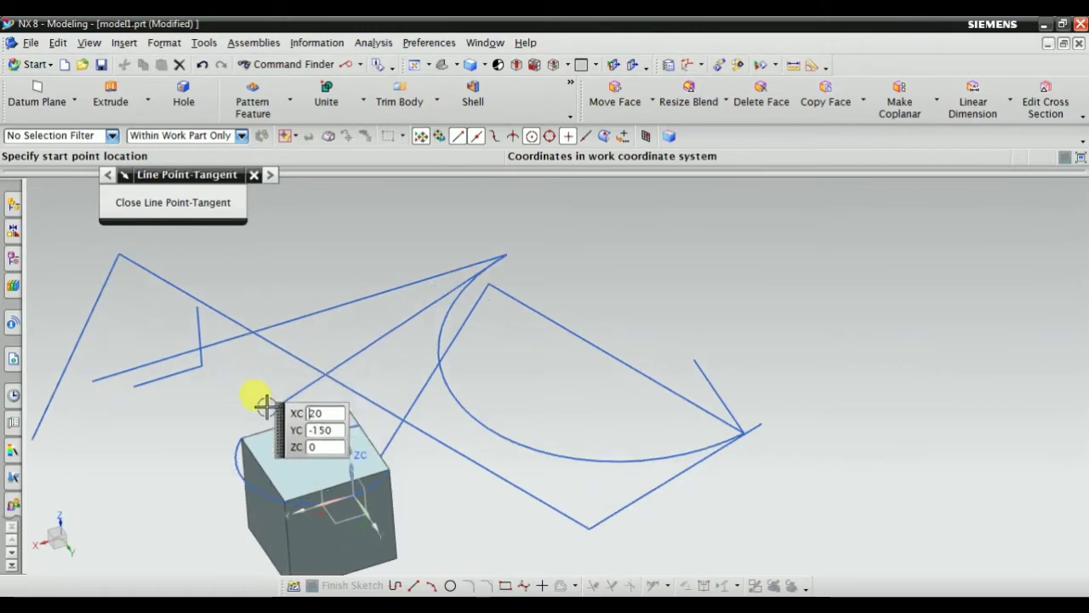
pyautogui.scroll(2, 269, 367)
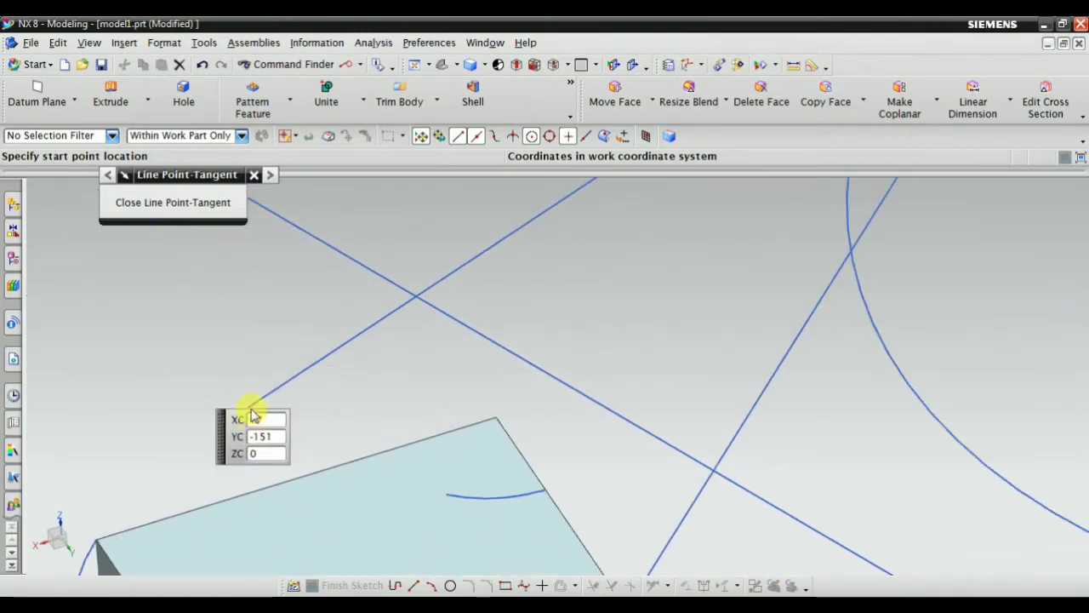
pyautogui.click(246, 407)
pyautogui.scroll(-3, 205, 420)
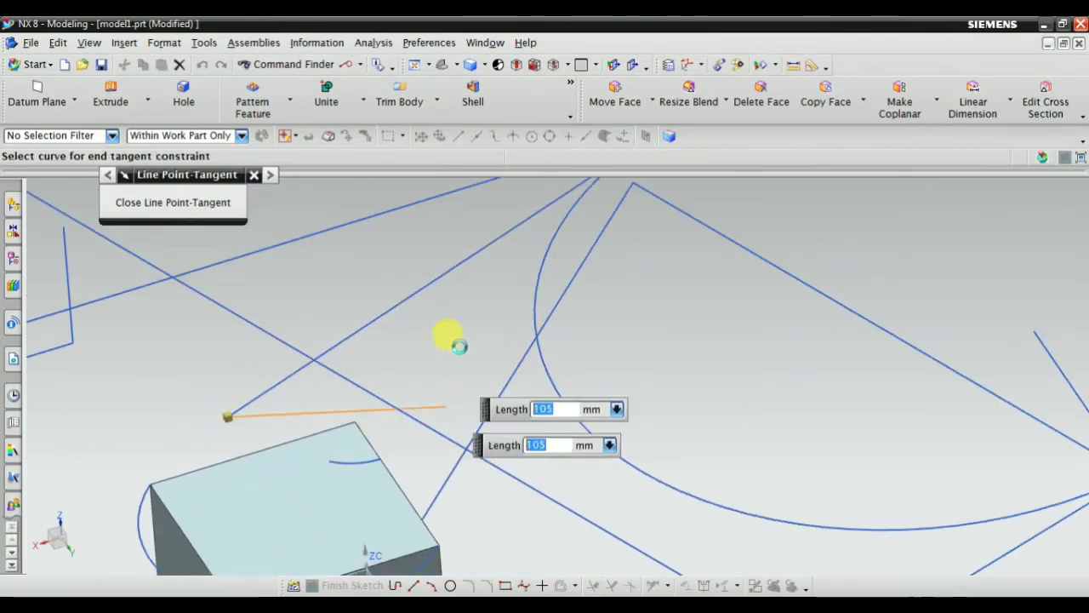
pyautogui.click(535, 274)
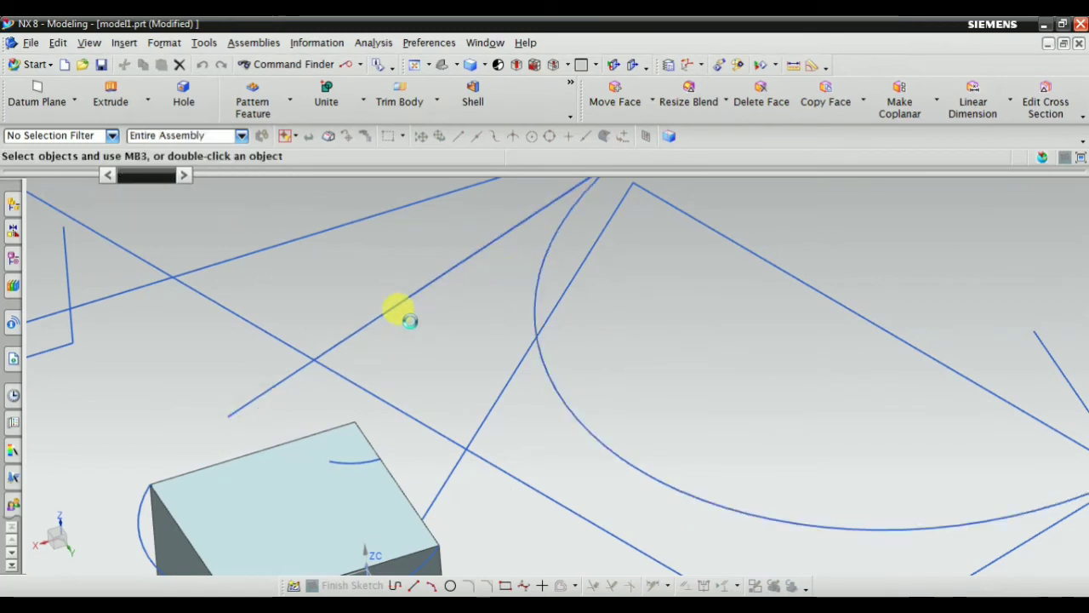
pyautogui.scroll(-3, 379, 383)
pyautogui.scroll(3, 489, 251)
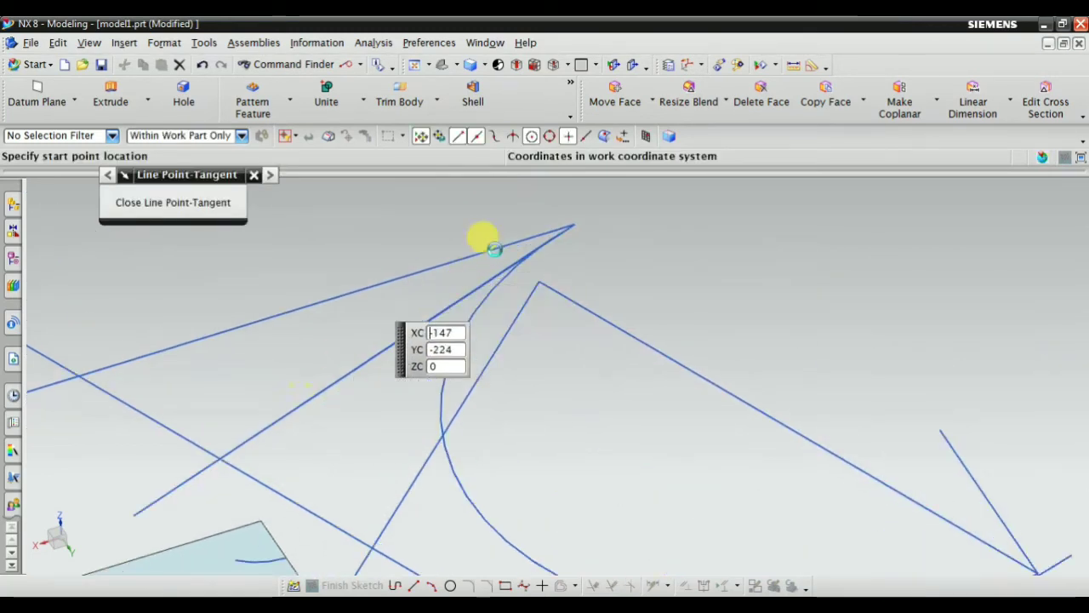
pyautogui.scroll(-1, 494, 316)
pyautogui.click(253, 176)
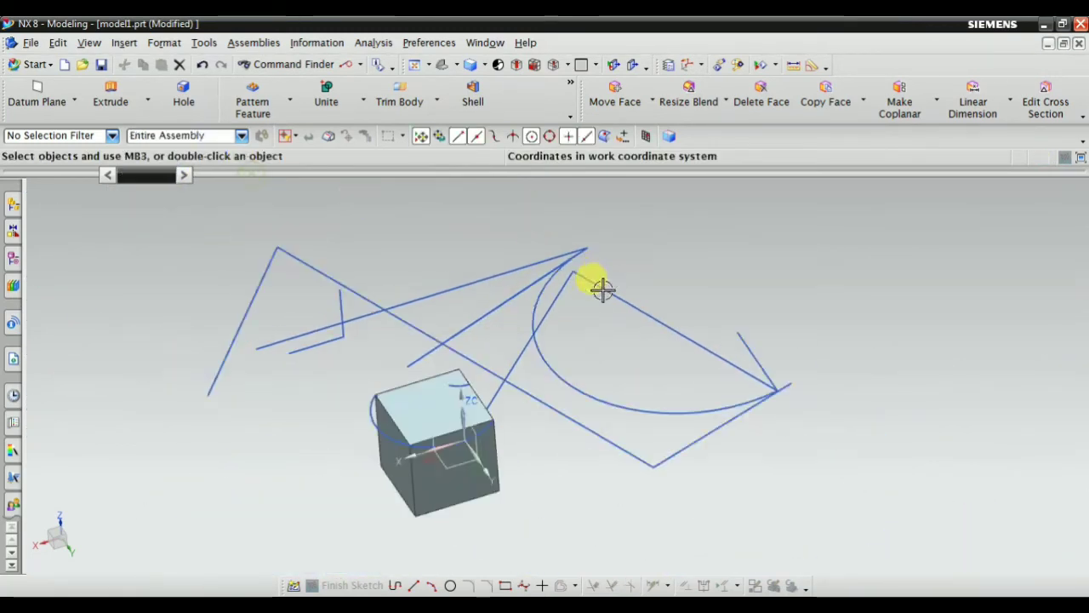
pyautogui.click(128, 46)
pyautogui.moveTo(229, 160)
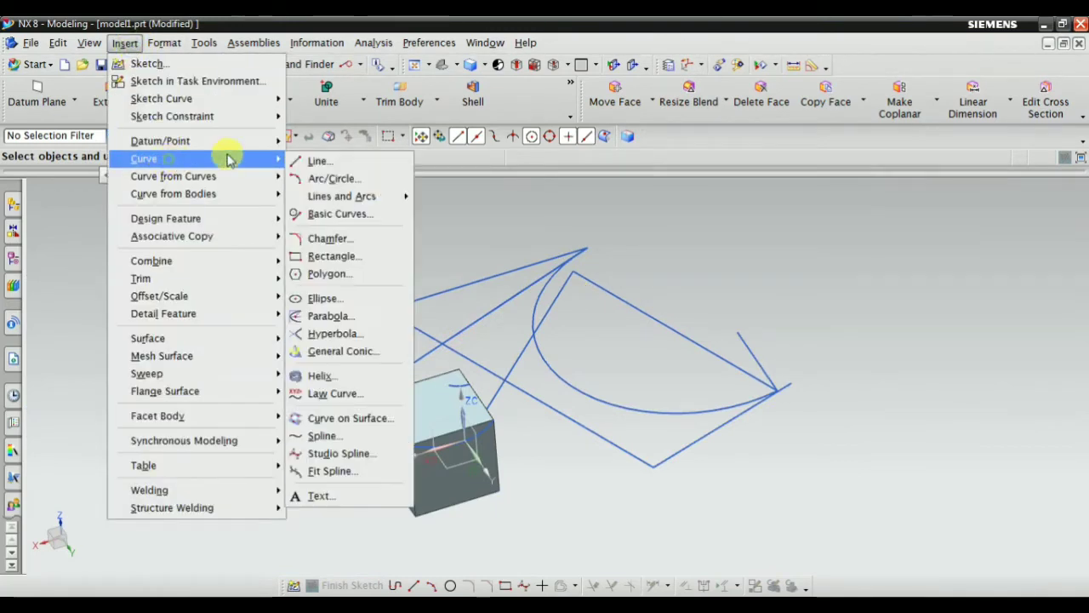
pyautogui.moveTo(364, 198)
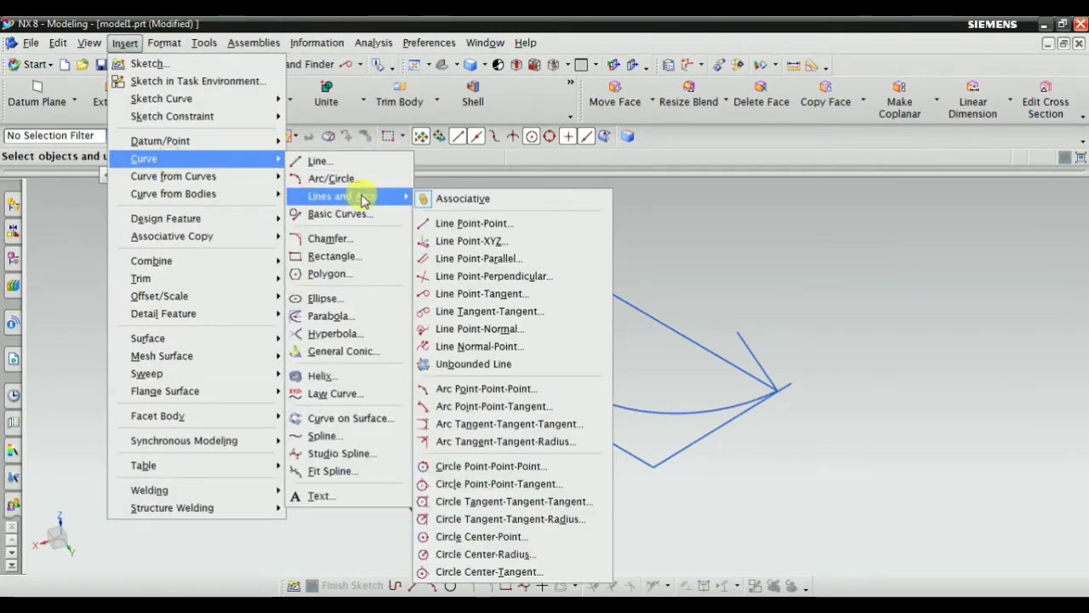
pyautogui.click(522, 312)
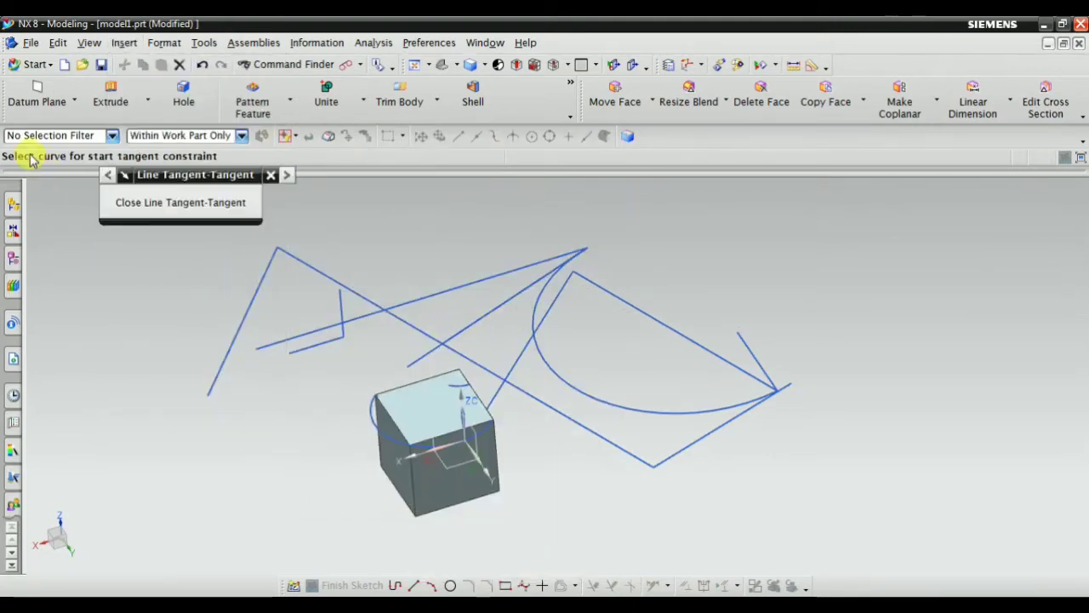
pyautogui.moveTo(488, 343)
pyautogui.mouseDown(button='middle')
pyautogui.moveTo(467, 292)
pyautogui.moveTo(414, 316)
pyautogui.moveTo(433, 360)
pyautogui.moveTo(436, 283)
pyautogui.moveTo(440, 316)
pyautogui.moveTo(445, 287)
pyautogui.moveTo(426, 299)
pyautogui.moveTo(492, 376)
pyautogui.mouseUp(button='middle')
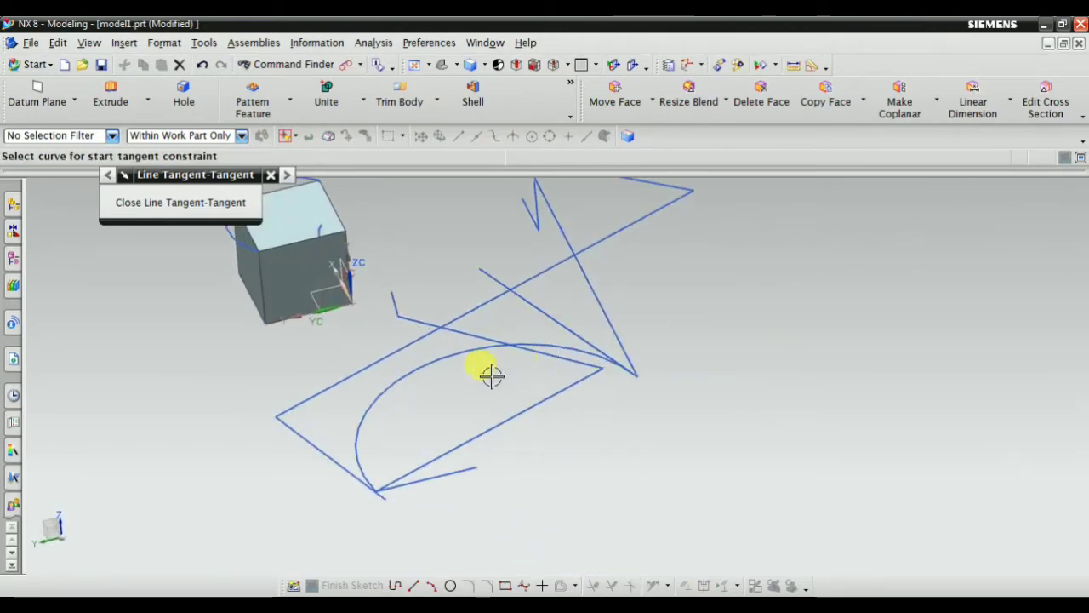
pyautogui.click(269, 174)
# Step: Start a new Arc/Circle and set its type to Three Point Arc
pyautogui.click(126, 43)
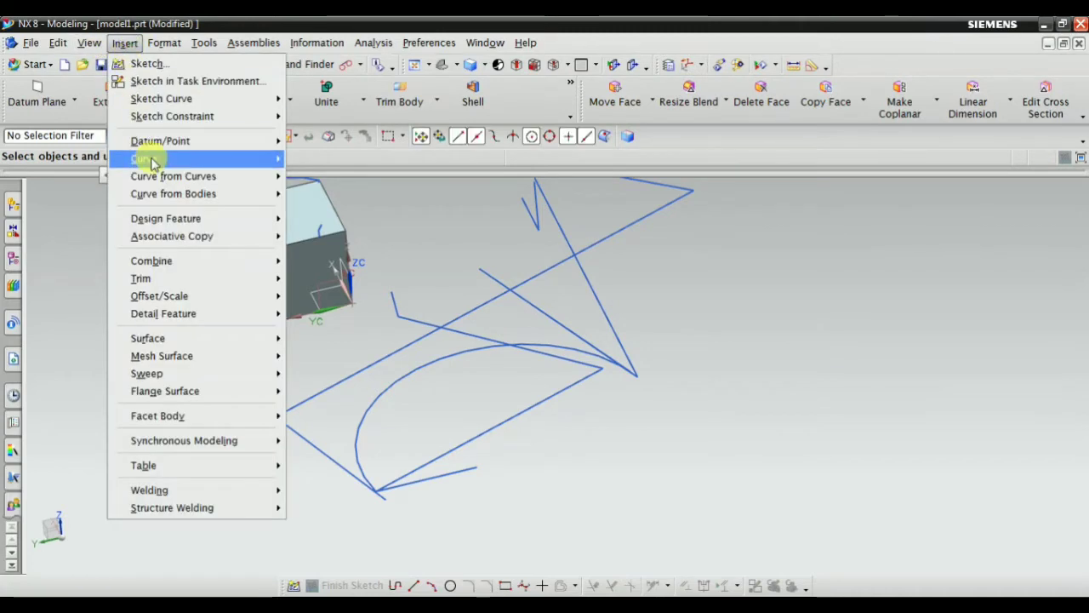
pyautogui.moveTo(151, 162)
pyautogui.click(353, 175)
pyautogui.scroll(-3, 817, 357)
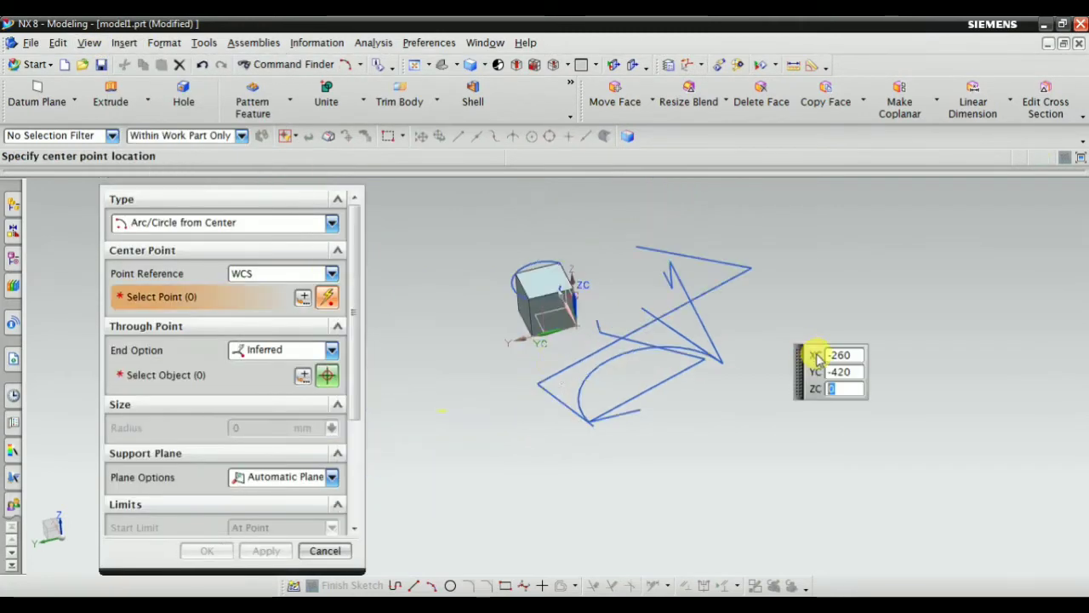
pyautogui.scroll(1, 584, 476)
pyautogui.middleClick(594, 470)
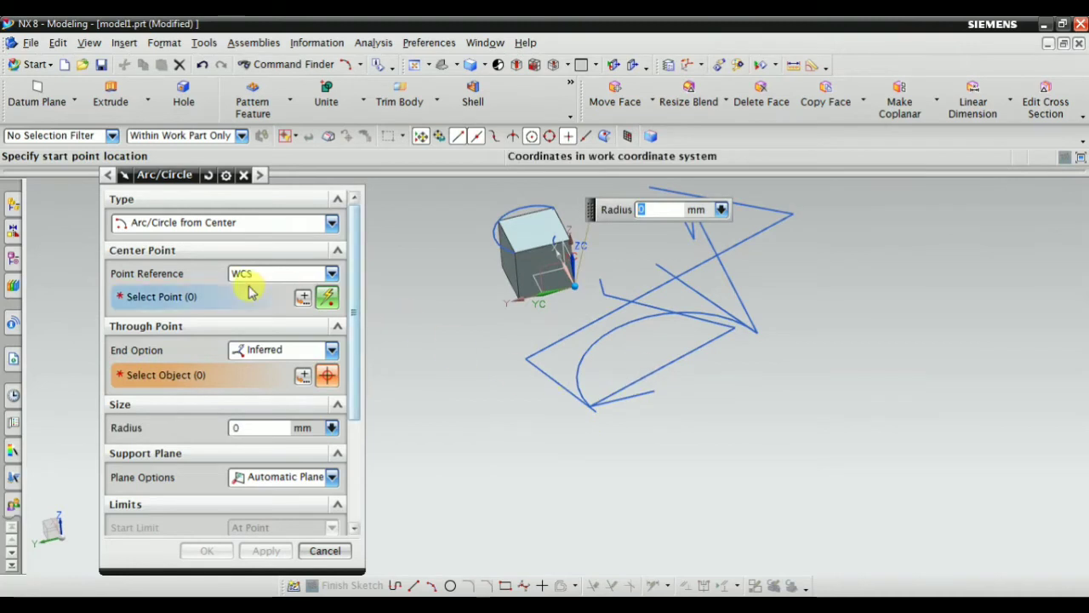
pyautogui.click(195, 222)
pyautogui.click(175, 239)
# Step: Place the arc's start, end and mid points in the empty area beside the large arc, with a radius of about 110 mm
pyautogui.scroll(1, 425, 440)
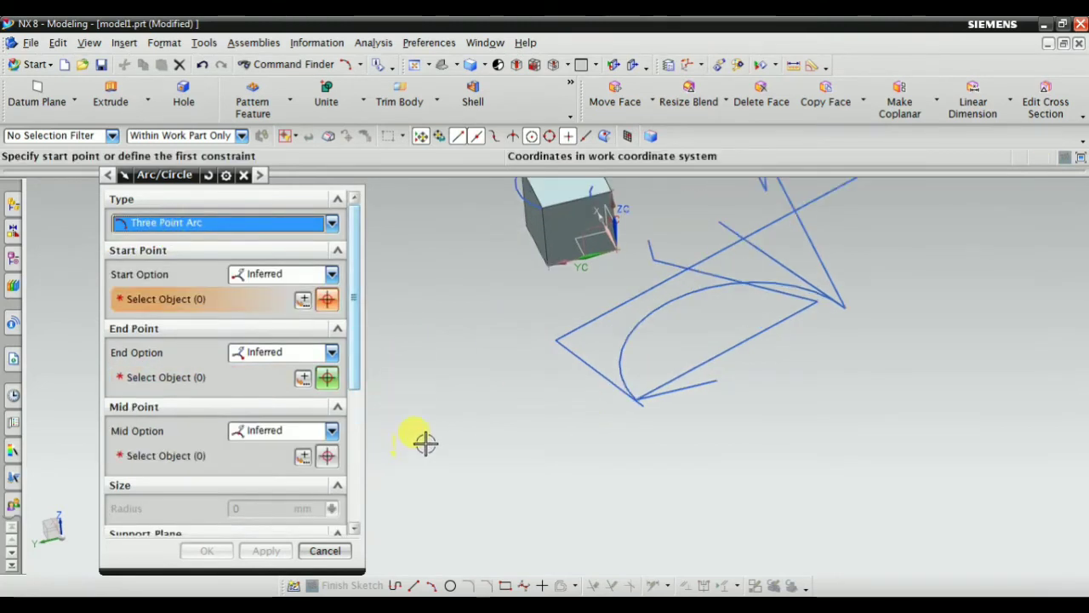
pyautogui.click(426, 441)
pyautogui.click(574, 459)
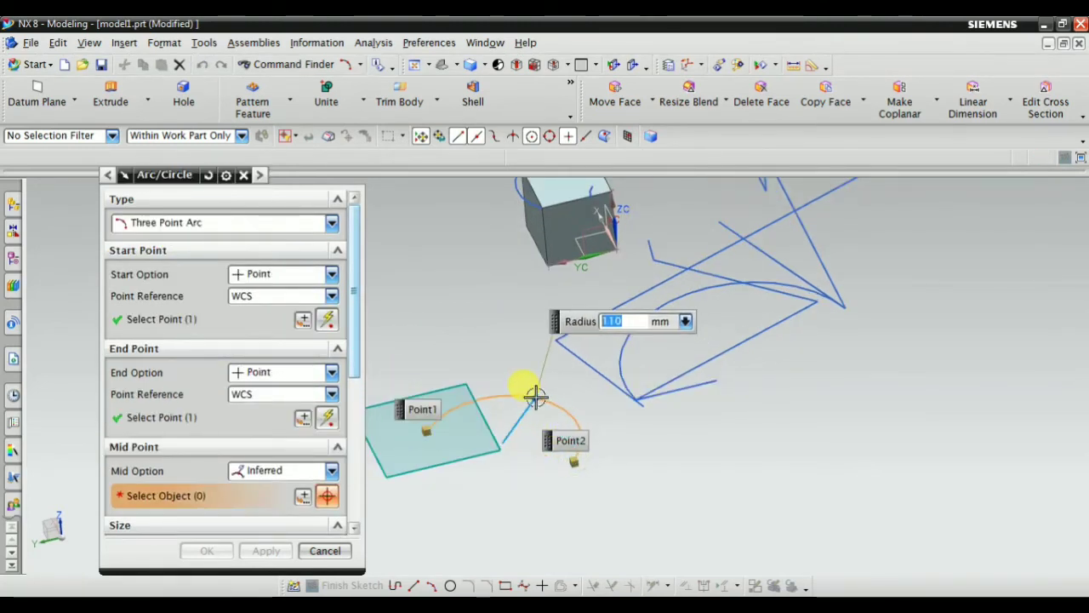
pyautogui.click(535, 397)
pyautogui.click(213, 550)
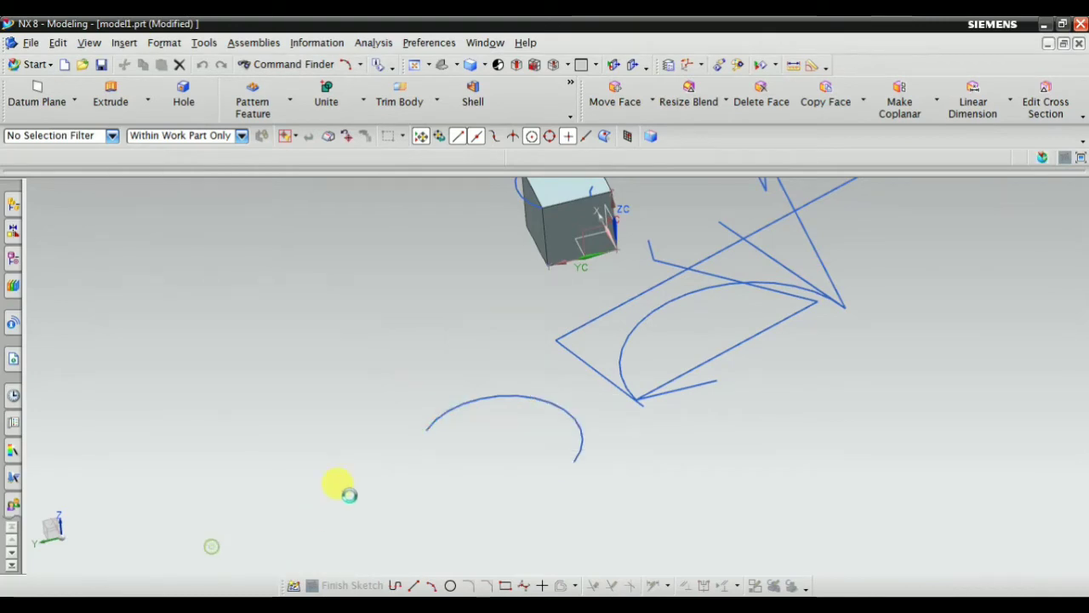
pyautogui.moveTo(346, 493); pyautogui.dragTo(623, 300, button='middle')
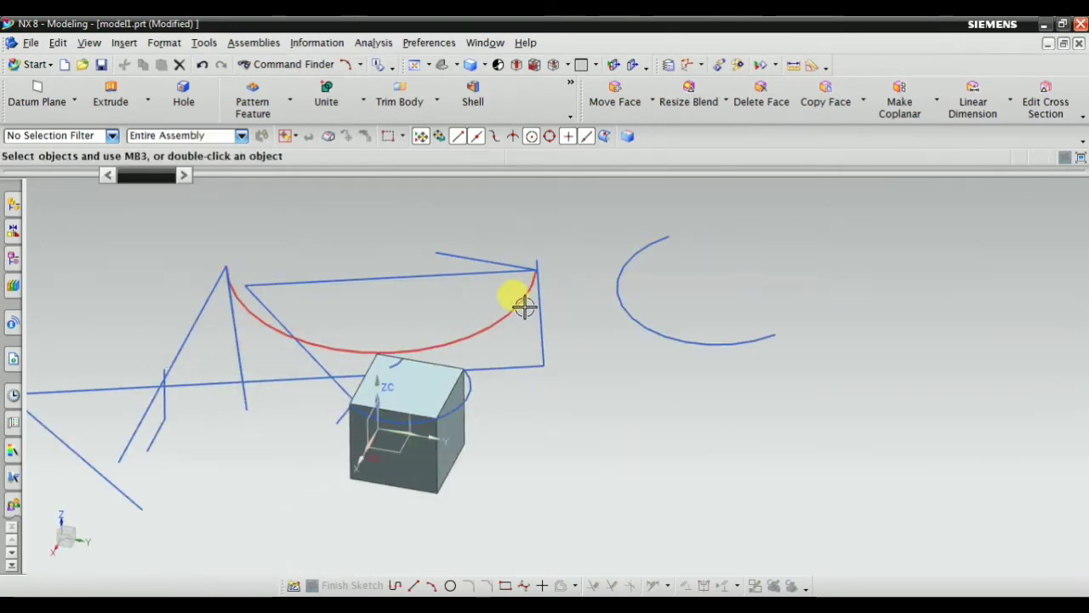
# Step: Use Immediate Hide to hide the long line and the straight lines connected to the large arc's free end, and close the command
pyautogui.moveTo(551, 335); pyautogui.dragTo(510, 263, button='middle')
pyautogui.scroll(2, 550, 370)
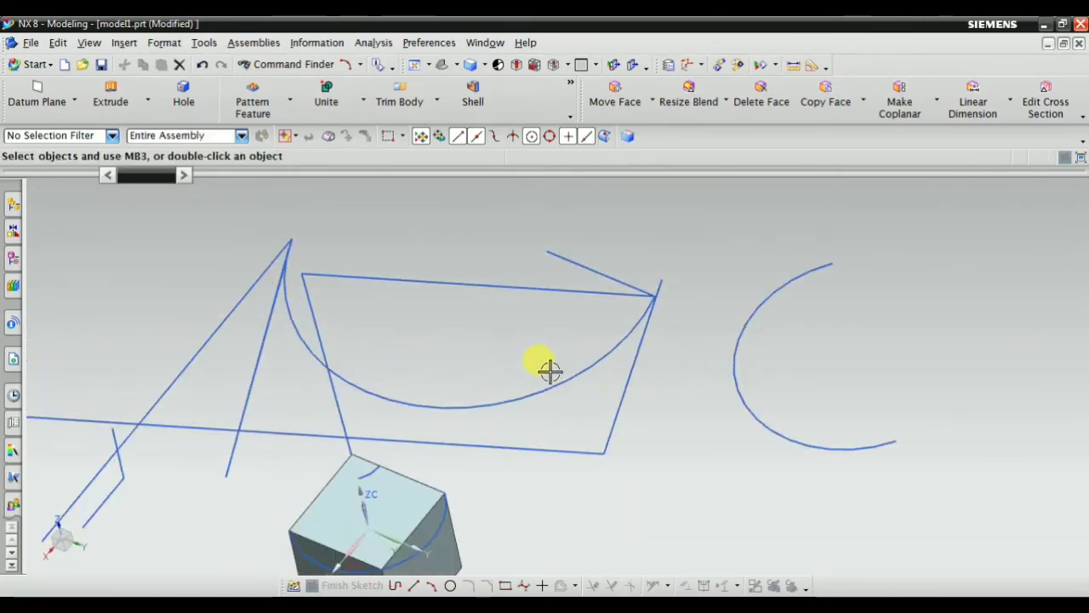
pyautogui.scroll(-3, 564, 363)
pyautogui.scroll(1, 674, 466)
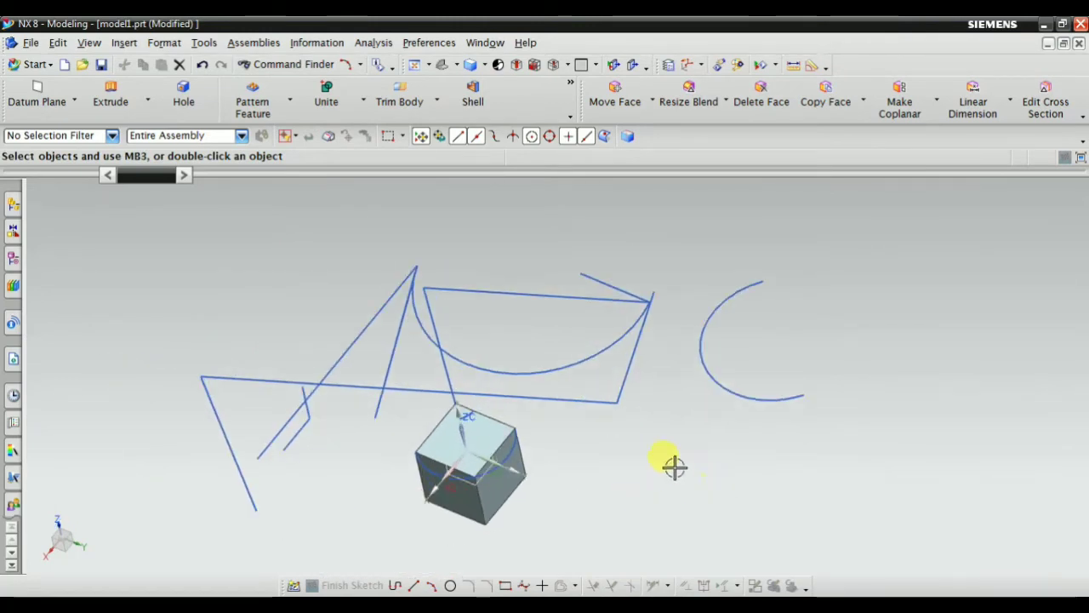
pyautogui.click(775, 66)
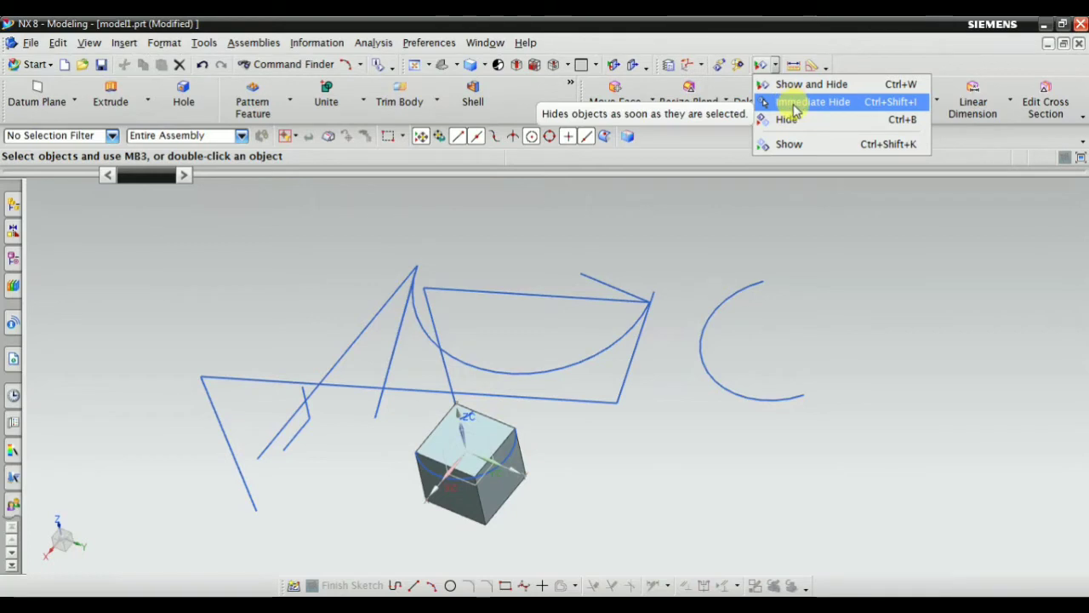
pyautogui.click(795, 103)
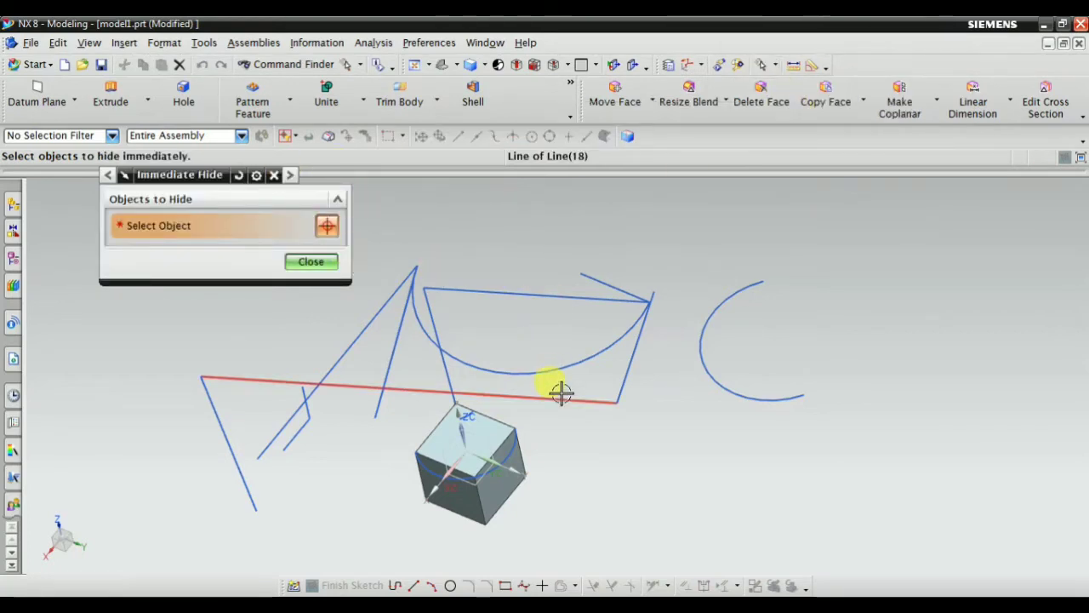
pyautogui.scroll(-2, 605, 277)
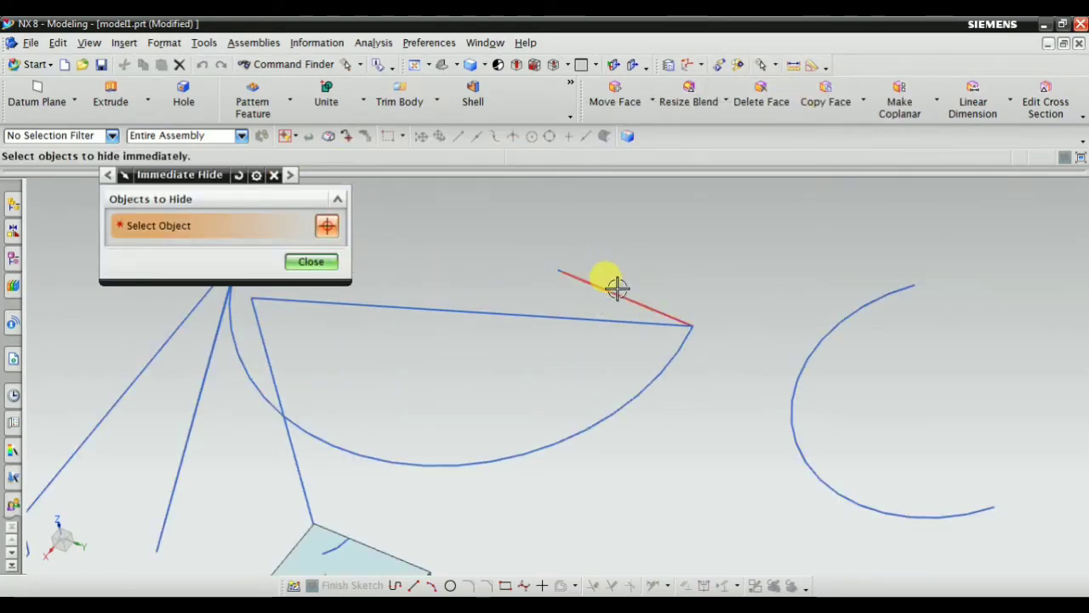
pyautogui.click(554, 314)
pyautogui.scroll(2, 519, 371)
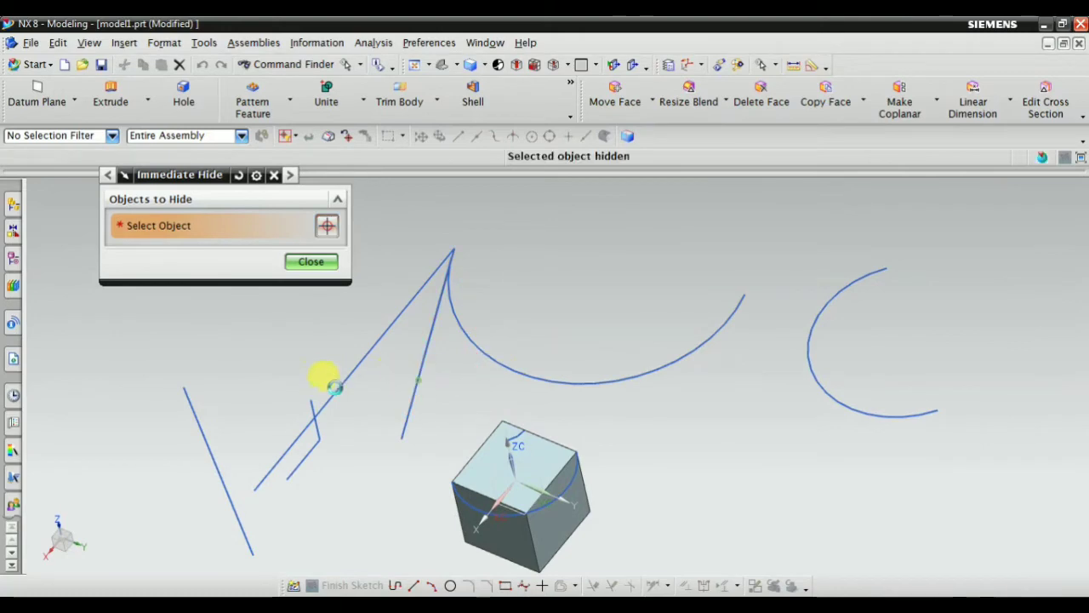
pyautogui.click(313, 262)
# Step: Create a Line Tangent-Tangent running from the underside of the large arc to the lower part of the smaller arc, and close the command
pyautogui.moveTo(383, 295); pyautogui.dragTo(480, 289, button='middle')
pyautogui.moveTo(533, 316); pyautogui.dragTo(459, 221, button='middle')
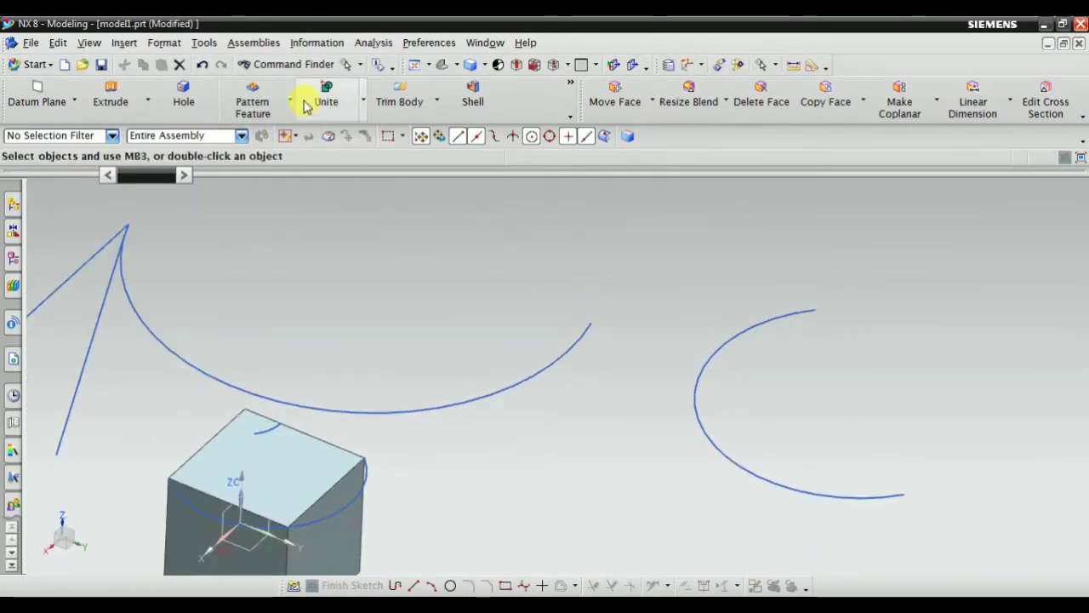
pyautogui.click(112, 44)
pyautogui.moveTo(157, 161)
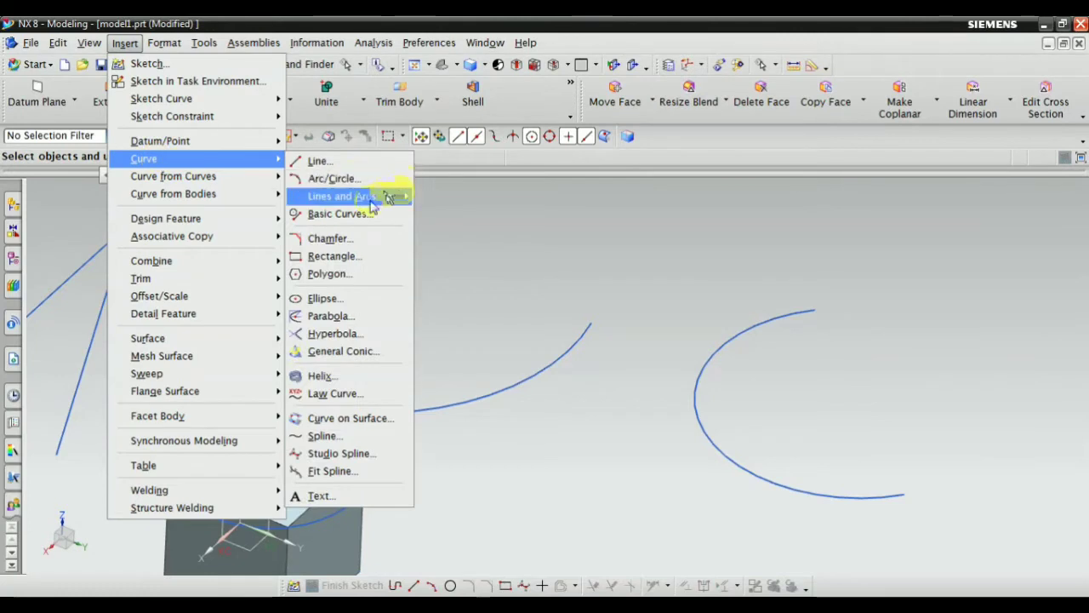
pyautogui.moveTo(375, 206)
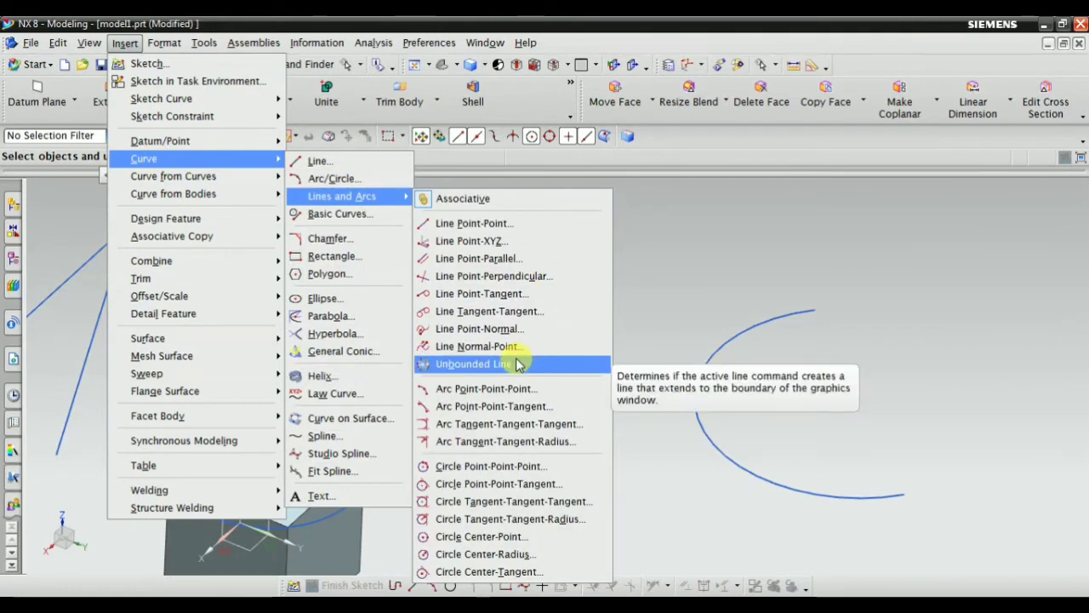
pyautogui.click(492, 312)
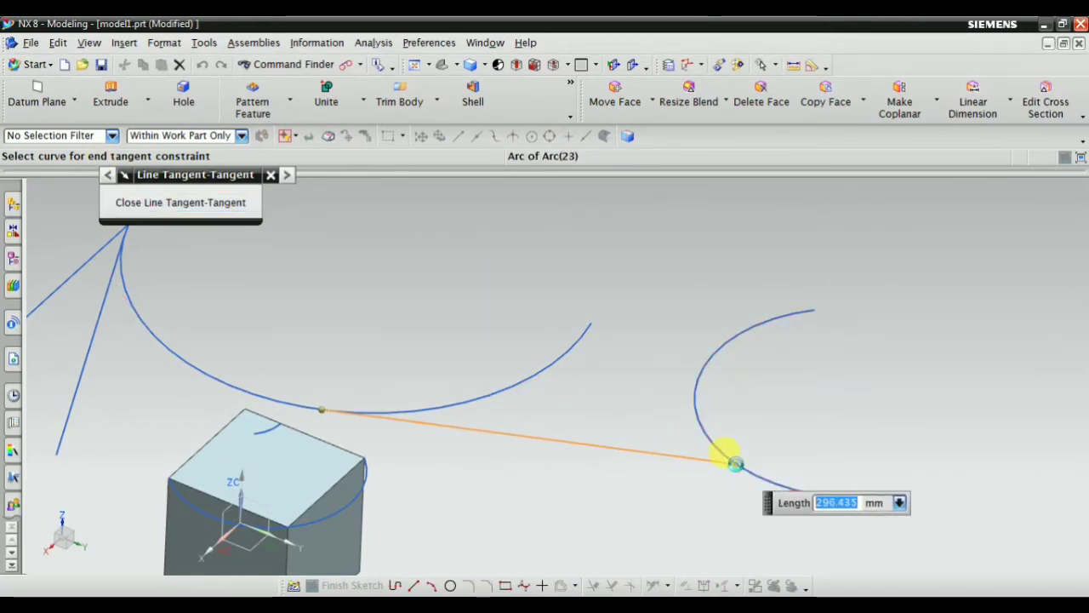
pyautogui.click(735, 463)
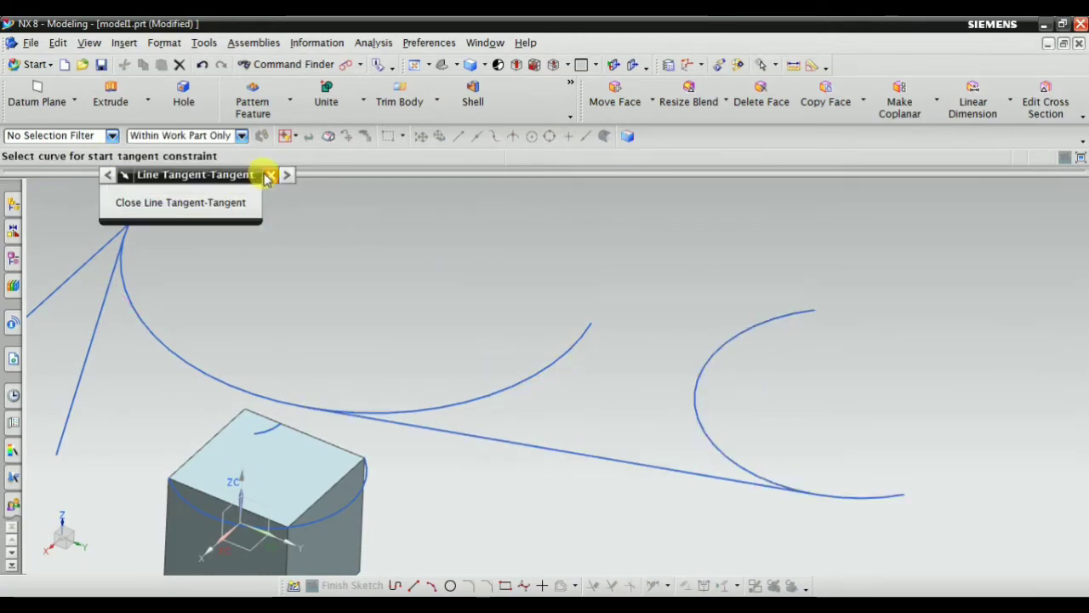
pyautogui.click(269, 180)
# Step: Open the new tangent line for editing, review its tangent start and end options, support plane and limits, and accept it
pyautogui.moveTo(555, 296)
pyautogui.mouseDown(button='middle')
pyautogui.moveTo(530, 328)
pyautogui.moveTo(601, 316)
pyautogui.moveTo(523, 229)
pyautogui.moveTo(658, 243)
pyautogui.moveTo(564, 348)
pyautogui.moveTo(433, 421)
pyautogui.mouseUp(button='middle')
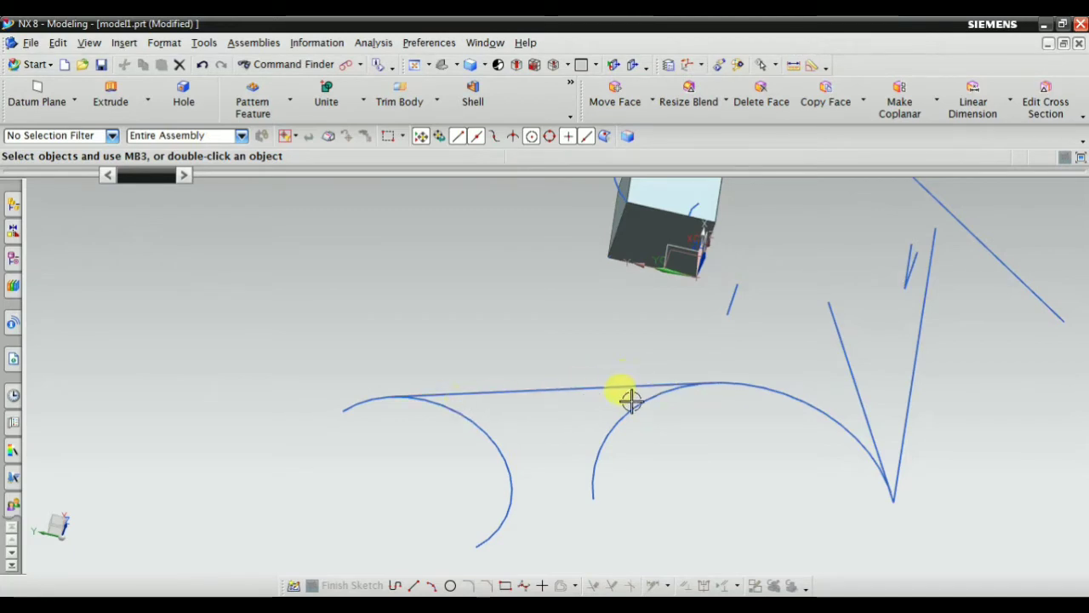
pyautogui.doubleClick(549, 393)
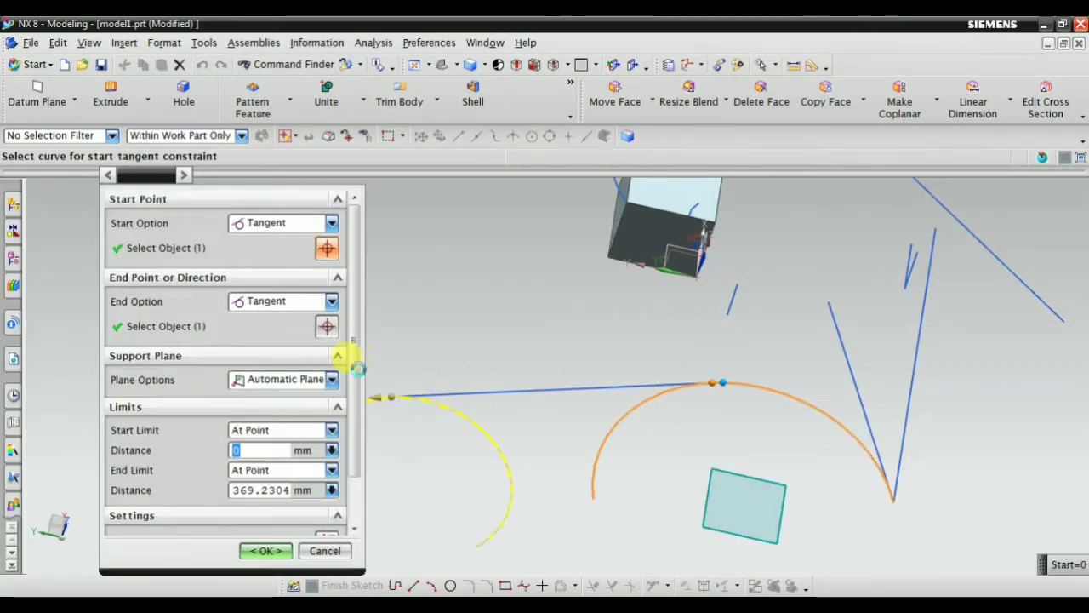
pyautogui.scroll(-2, 304, 352)
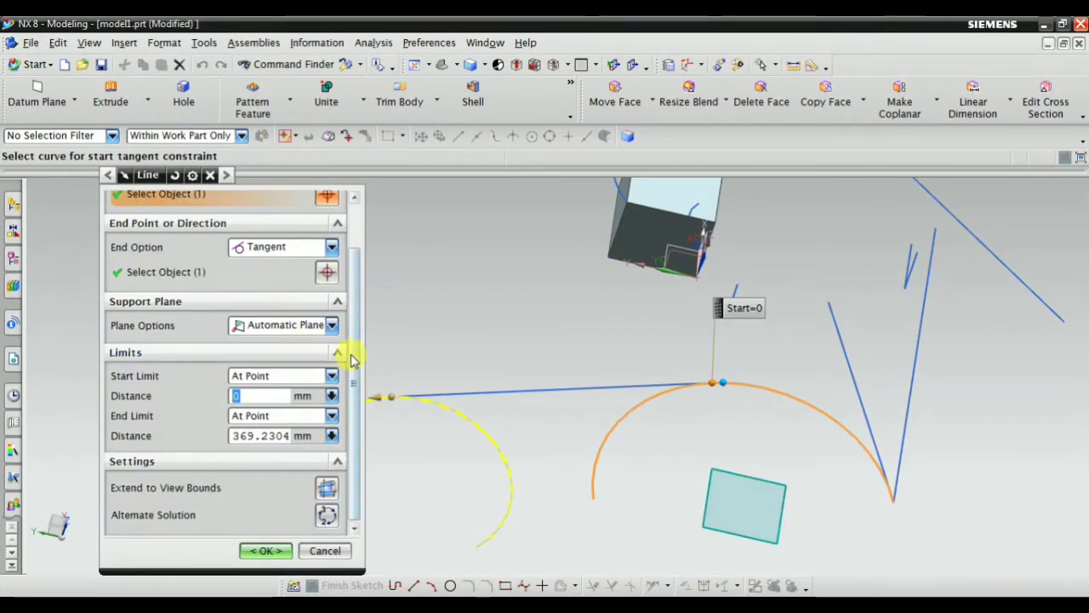
pyautogui.moveTo(353, 361); pyautogui.dragTo(348, 300)
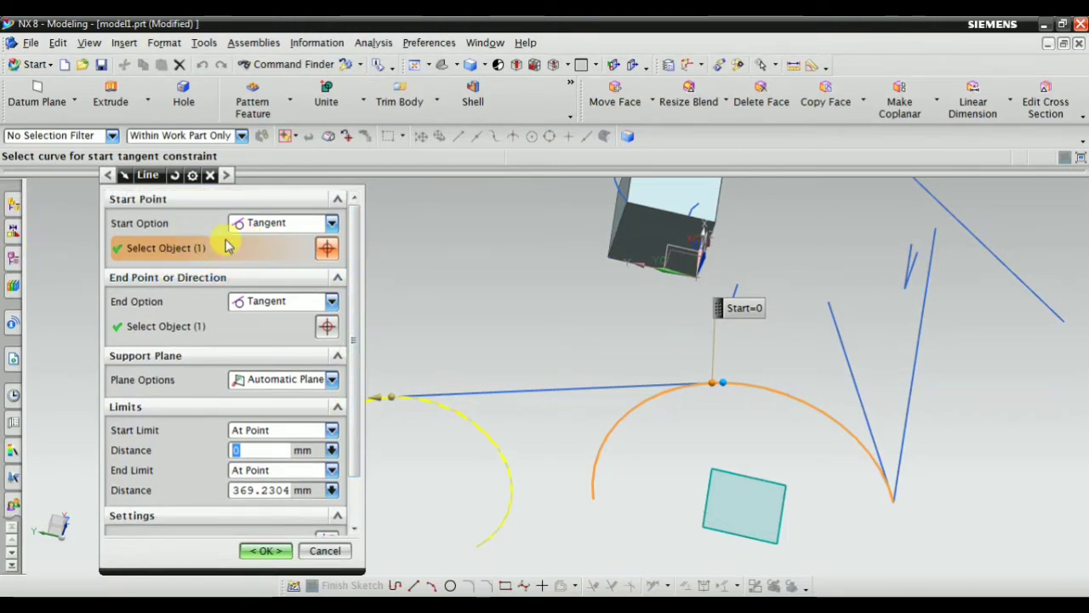
pyautogui.click(264, 550)
pyautogui.moveTo(450, 360); pyautogui.dragTo(614, 412, button='middle')
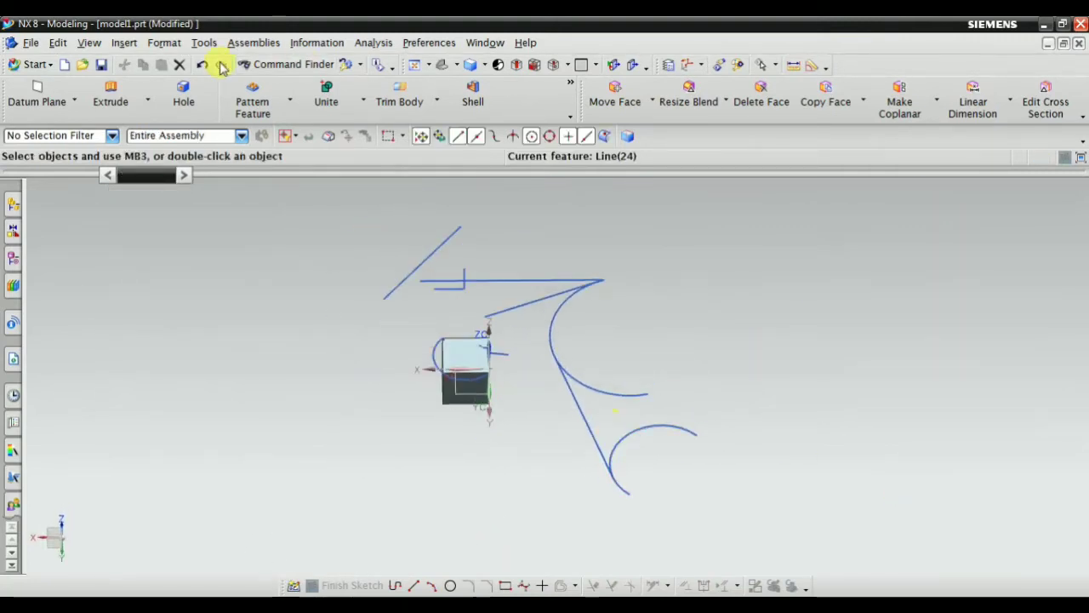
pyautogui.click(124, 42)
pyautogui.click(784, 325)
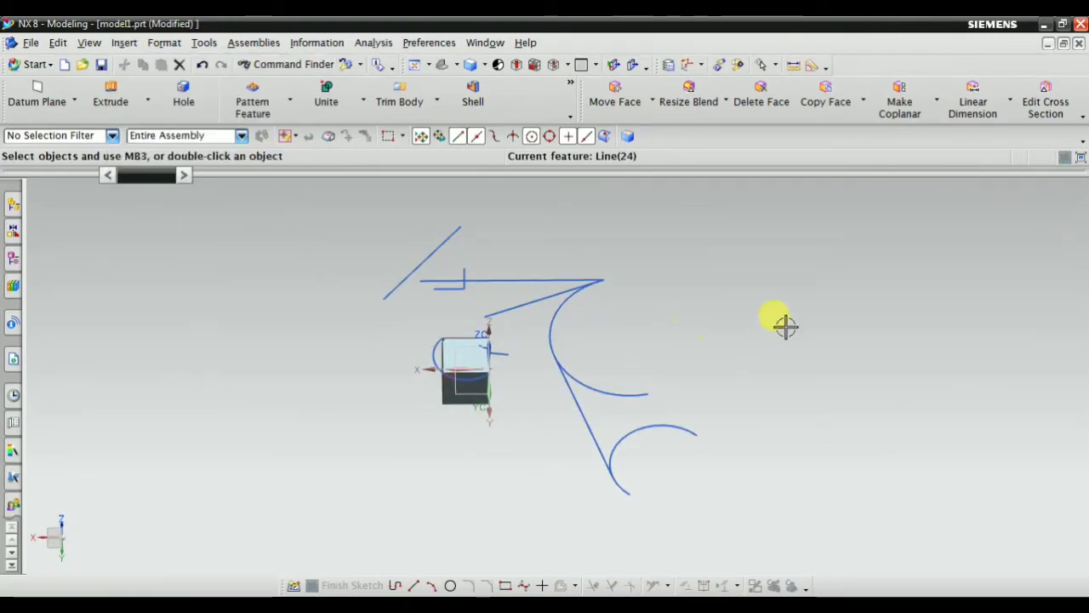
pyautogui.keyDown('shift'); pyautogui.moveTo(530, 307); pyautogui.dragTo(562, 322, button='middle'); pyautogui.keyUp('shift')
pyautogui.moveTo(295, 364)
pyautogui.mouseDown(button='middle')
pyautogui.moveTo(467, 442)
pyautogui.moveTo(467, 383)
pyautogui.moveTo(488, 421)
pyautogui.moveTo(473, 403)
pyautogui.mouseUp(button='middle')
pyautogui.scroll(2, 684, 372)
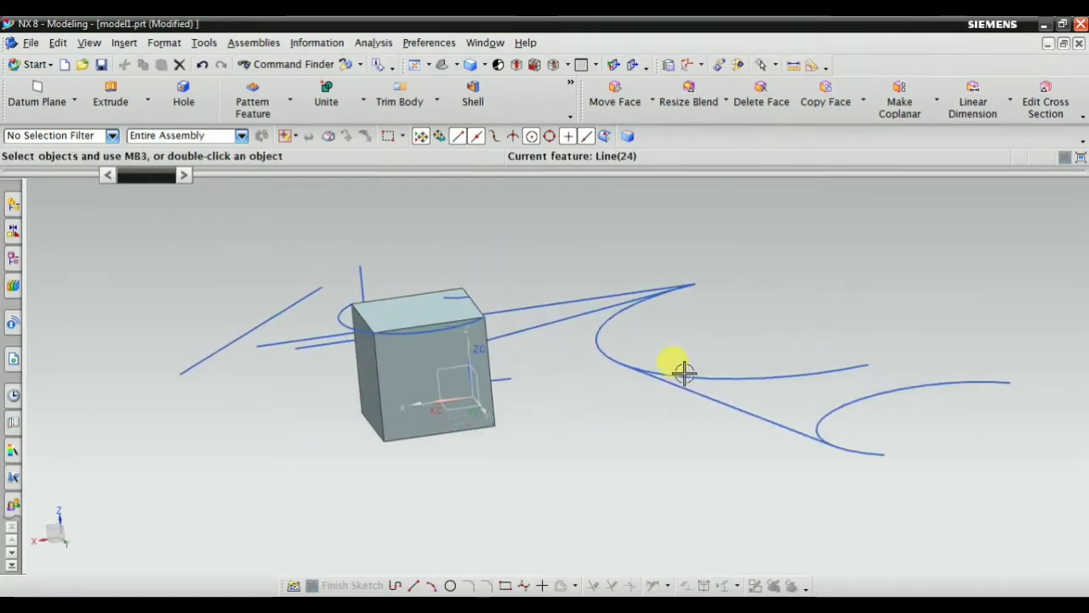
pyautogui.scroll(-3, 627, 396)
pyautogui.moveTo(758, 450); pyautogui.dragTo(690, 304, button='middle')
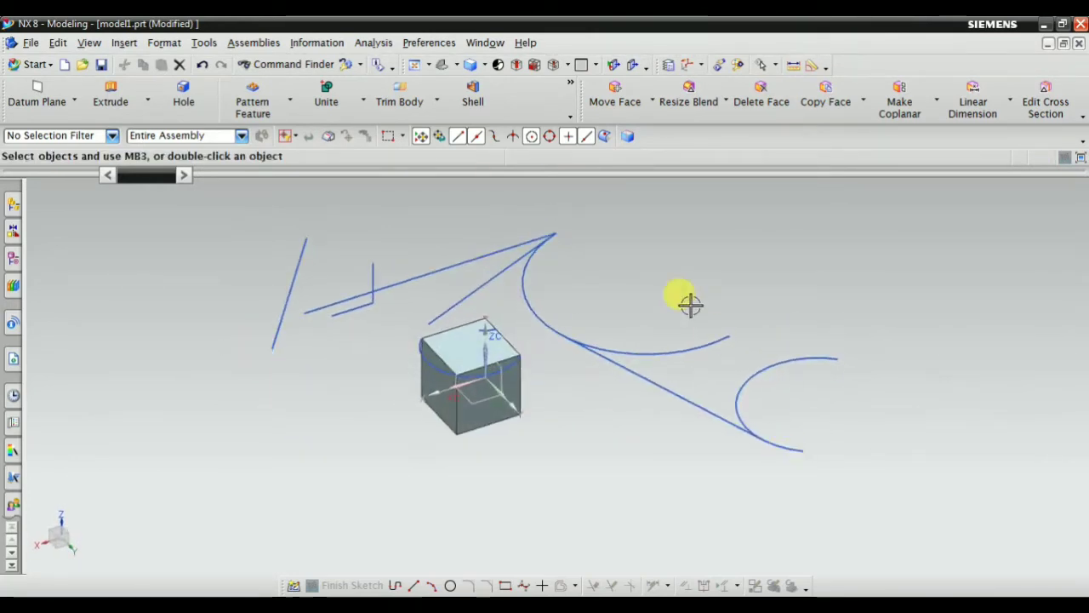
# Step: Create a Line Point-Normal from the large arc's free end to the smaller arc, inspect it up close, and close the command
pyautogui.scroll(3, 690, 304)
pyautogui.click(124, 44)
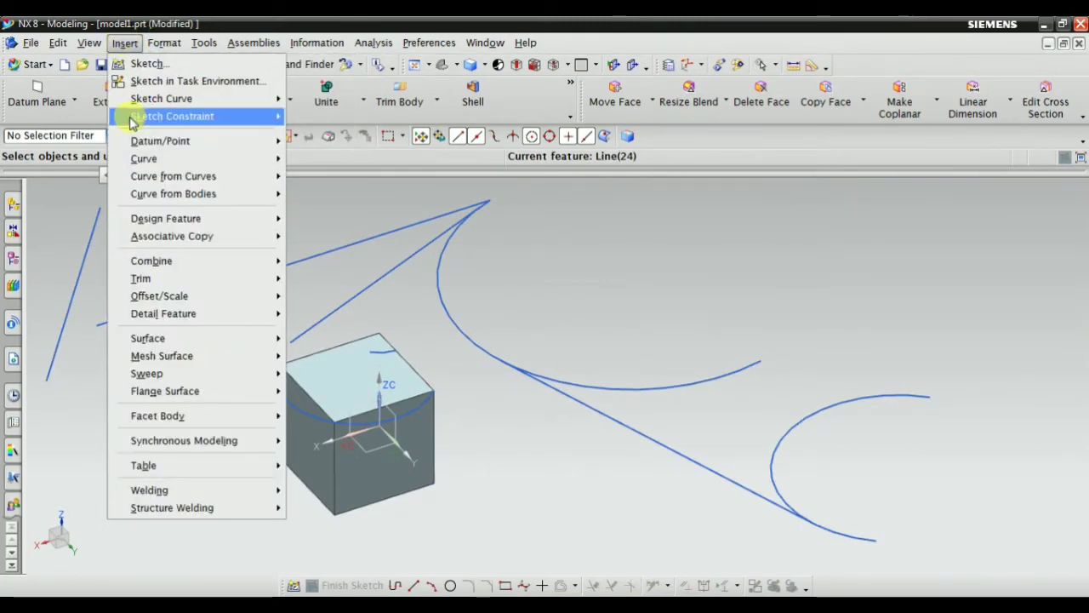
pyautogui.moveTo(144, 158)
pyautogui.moveTo(356, 197)
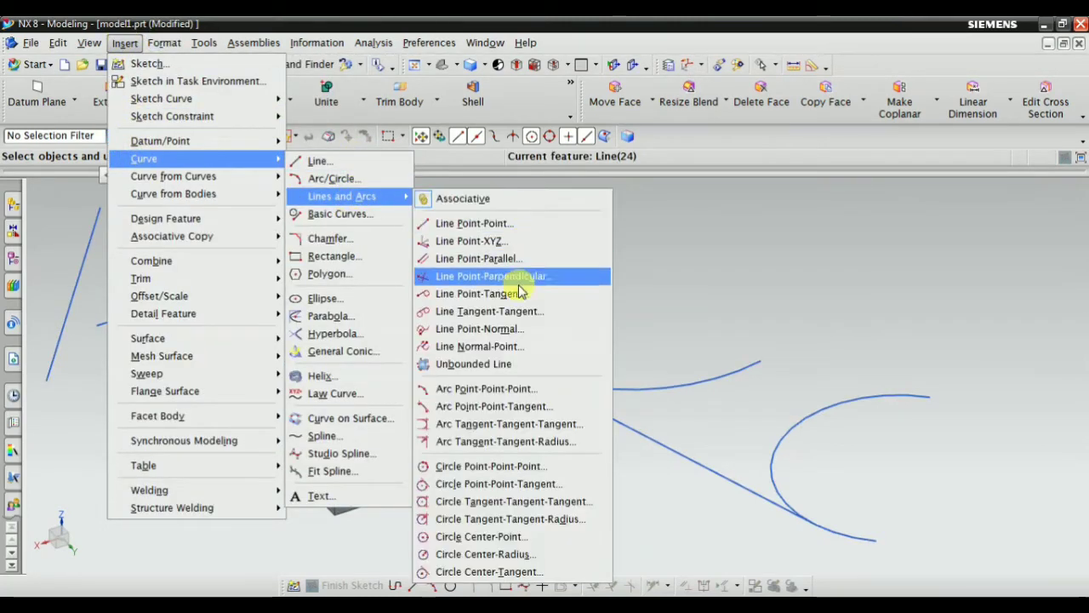
pyautogui.click(513, 329)
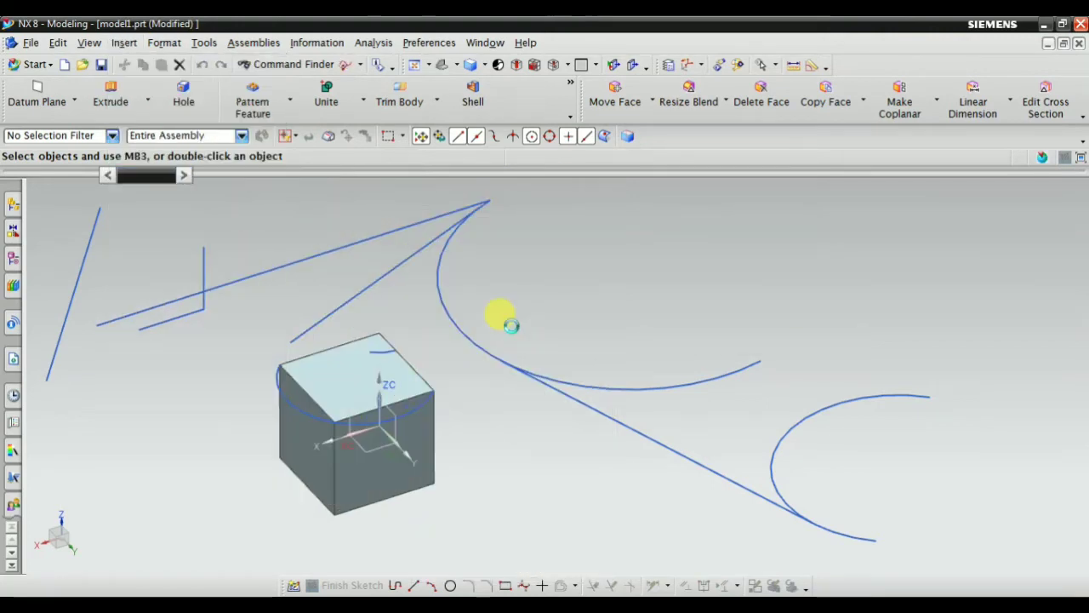
pyautogui.moveTo(494, 326); pyautogui.dragTo(340, 311, button='middle')
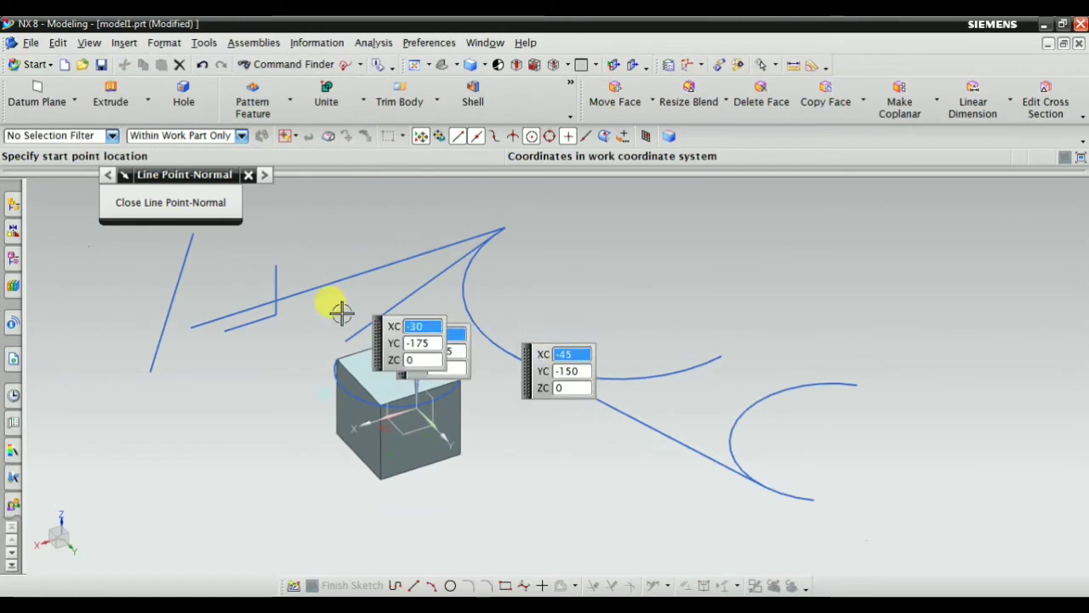
pyautogui.scroll(3, 735, 348)
pyautogui.click(714, 363)
pyautogui.scroll(-3, 627, 374)
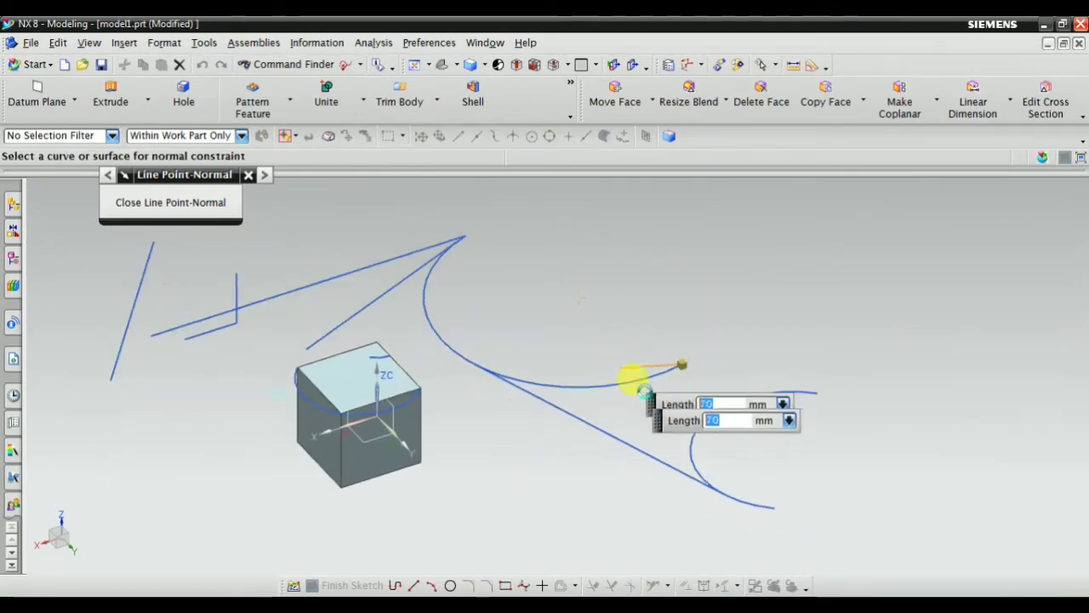
pyautogui.click(737, 390)
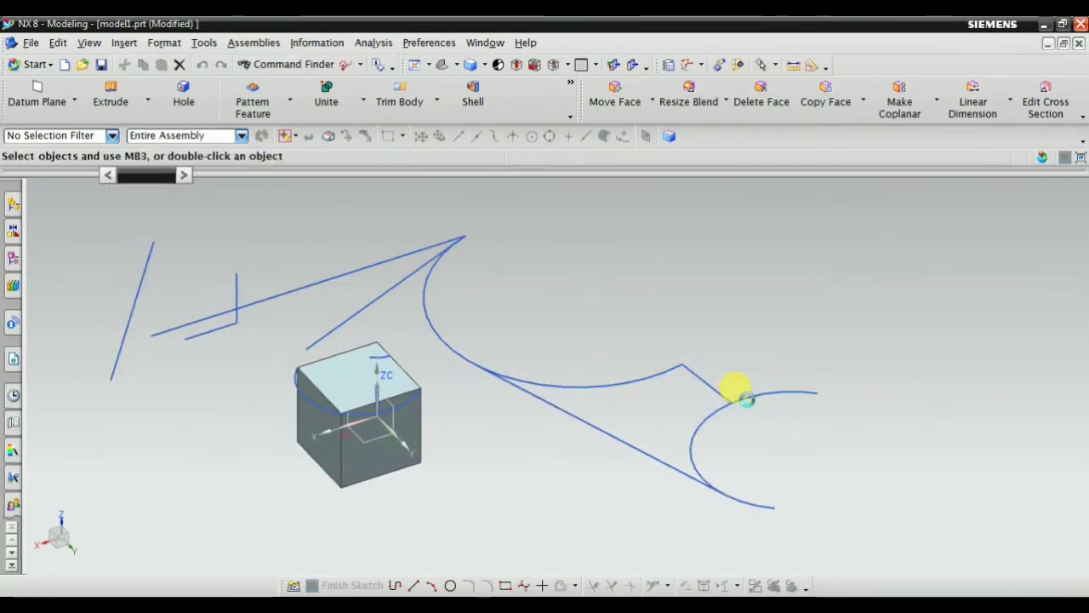
pyautogui.scroll(3, 729, 415)
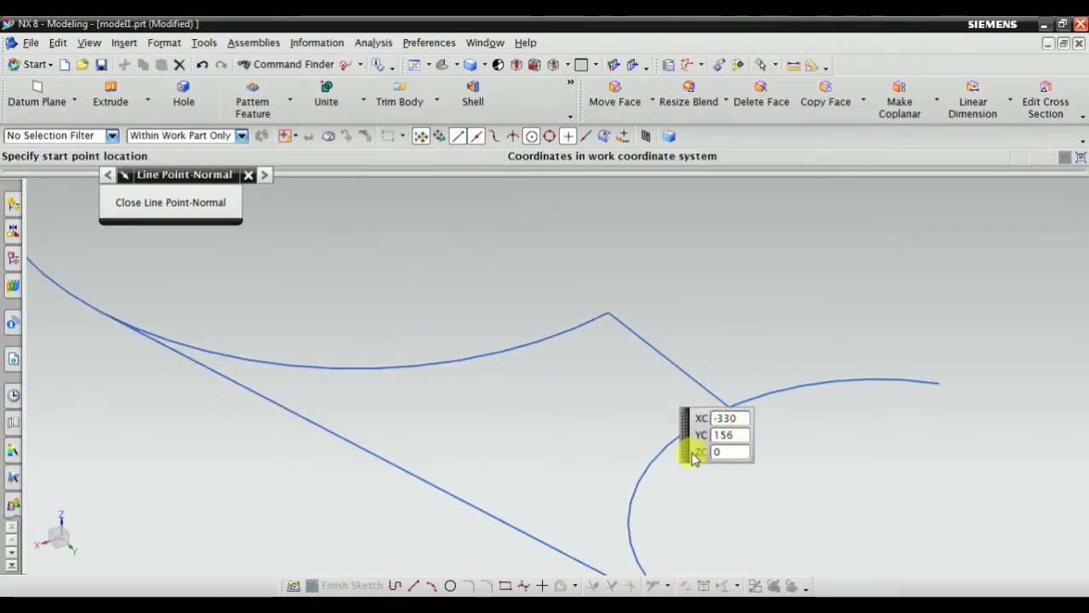
pyautogui.scroll(-3, 693, 451)
pyautogui.moveTo(729, 416); pyautogui.dragTo(684, 426, button='middle')
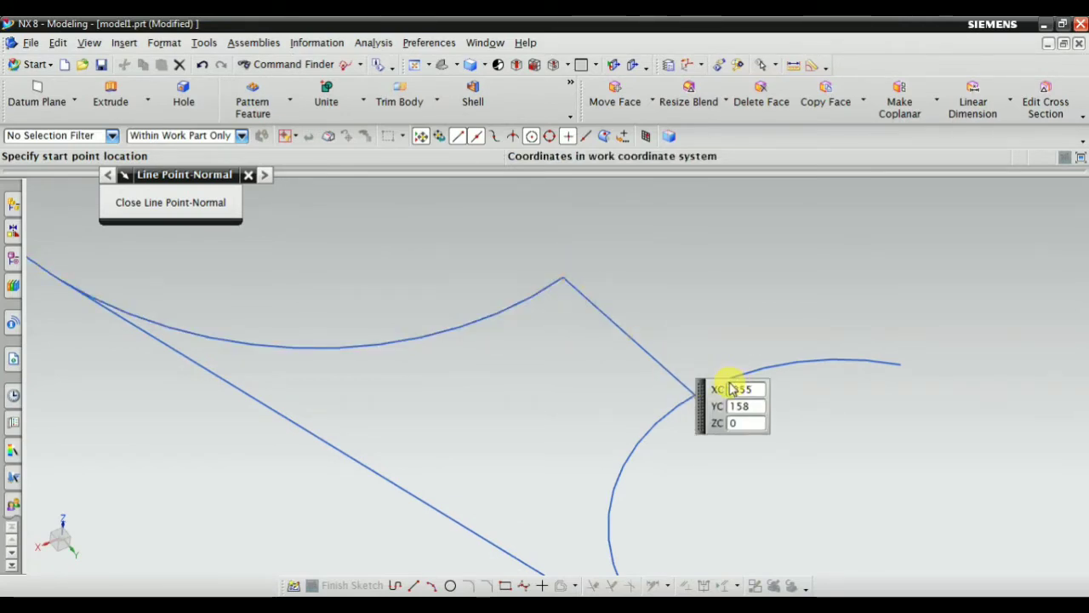
pyautogui.click(248, 174)
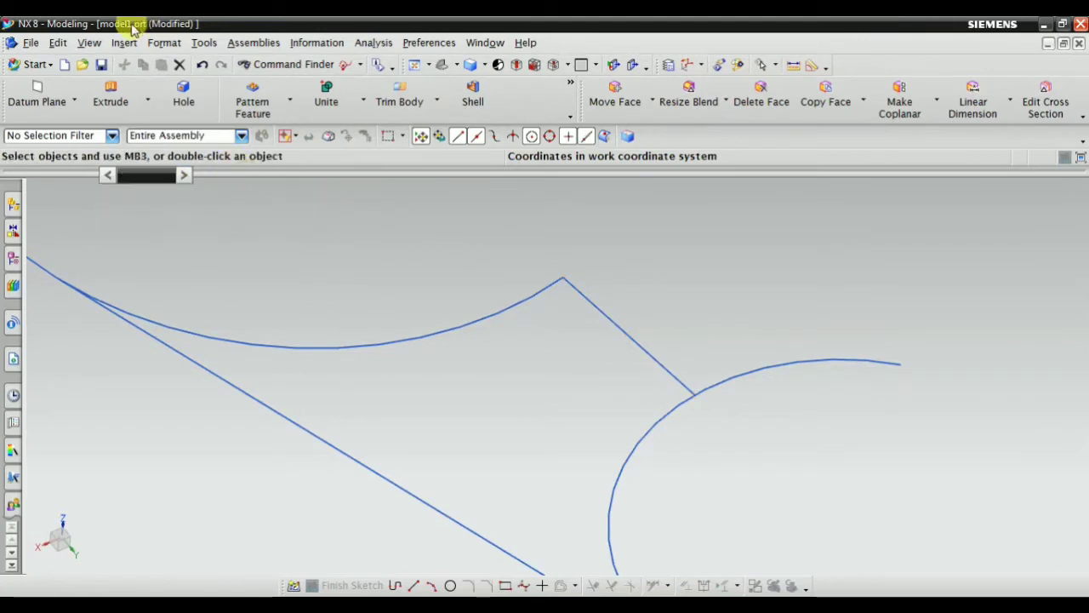
# Step: Turn on the Unbounded Line option for the Lines and Arcs commands
pyautogui.click(124, 44)
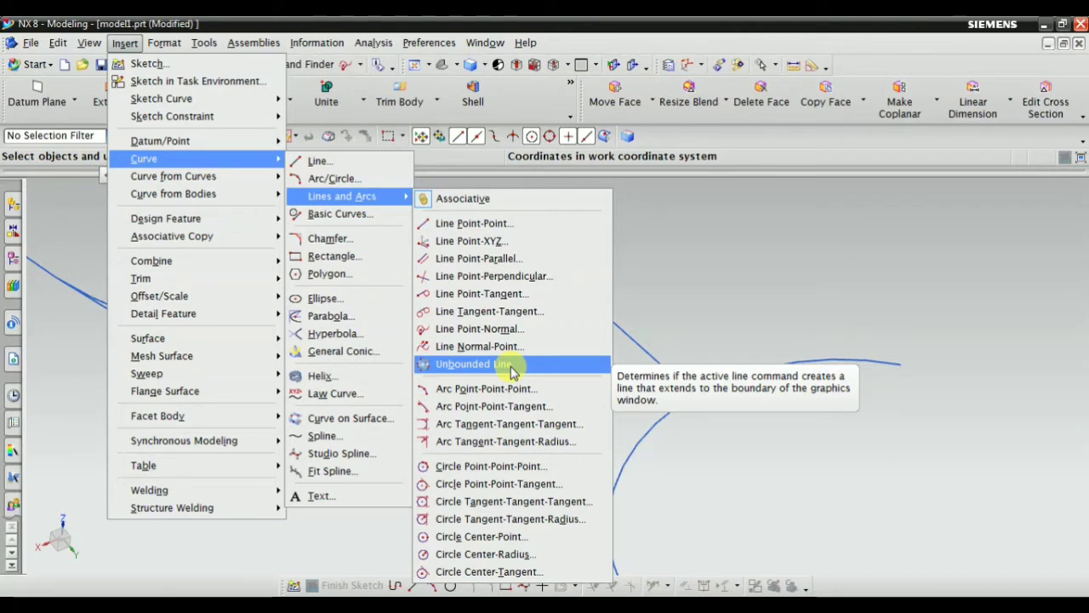
pyautogui.click(511, 366)
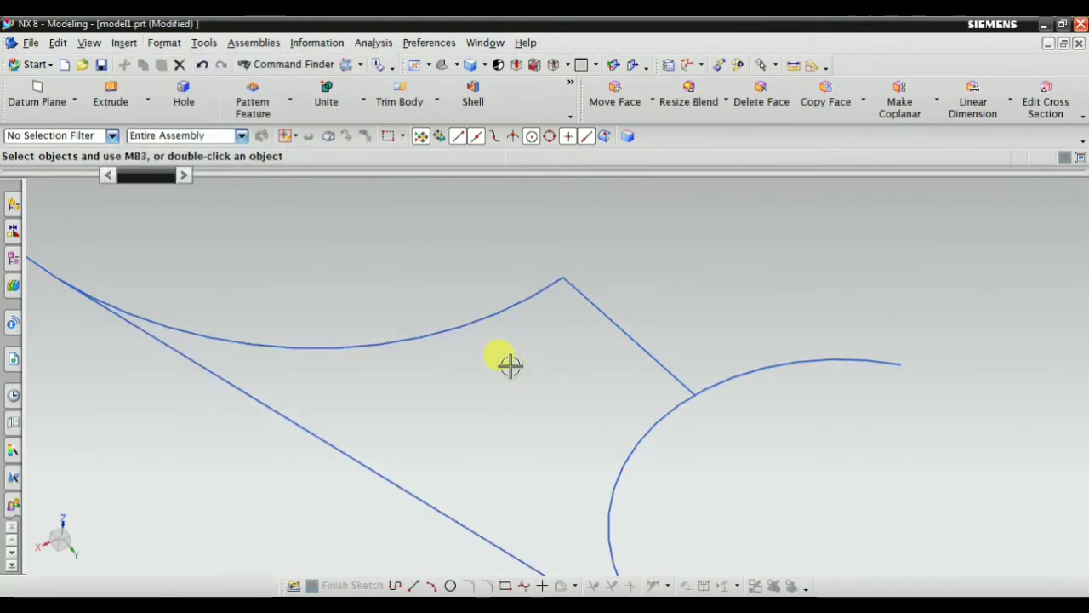
pyautogui.scroll(-7, 525, 298)
pyautogui.scroll(2, 597, 295)
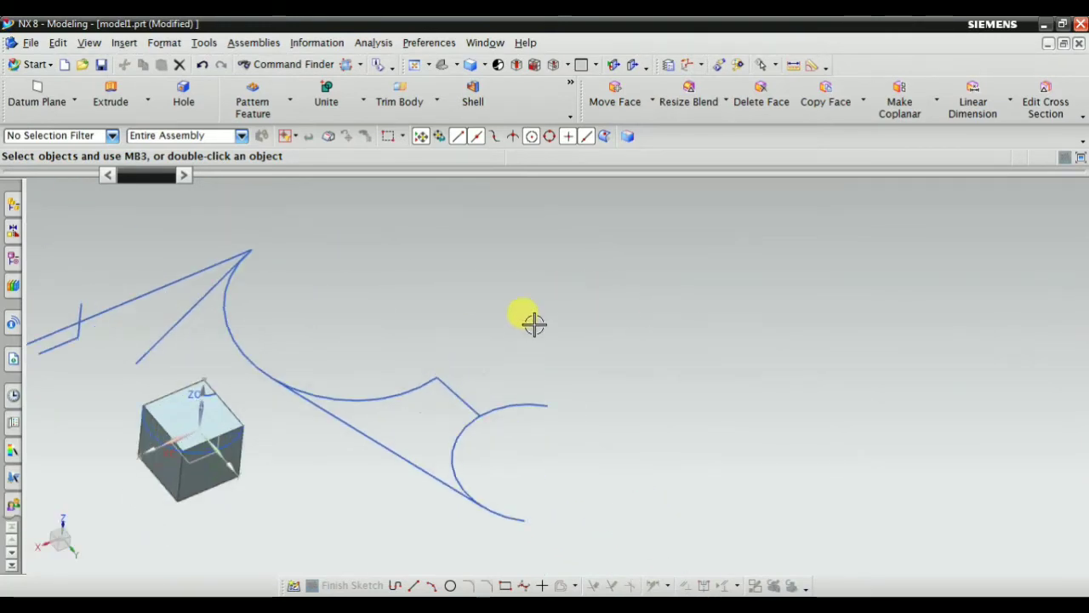
pyautogui.scroll(-3, 536, 322)
pyautogui.scroll(3, 554, 306)
pyautogui.scroll(-2, 703, 397)
pyautogui.scroll(1, 542, 266)
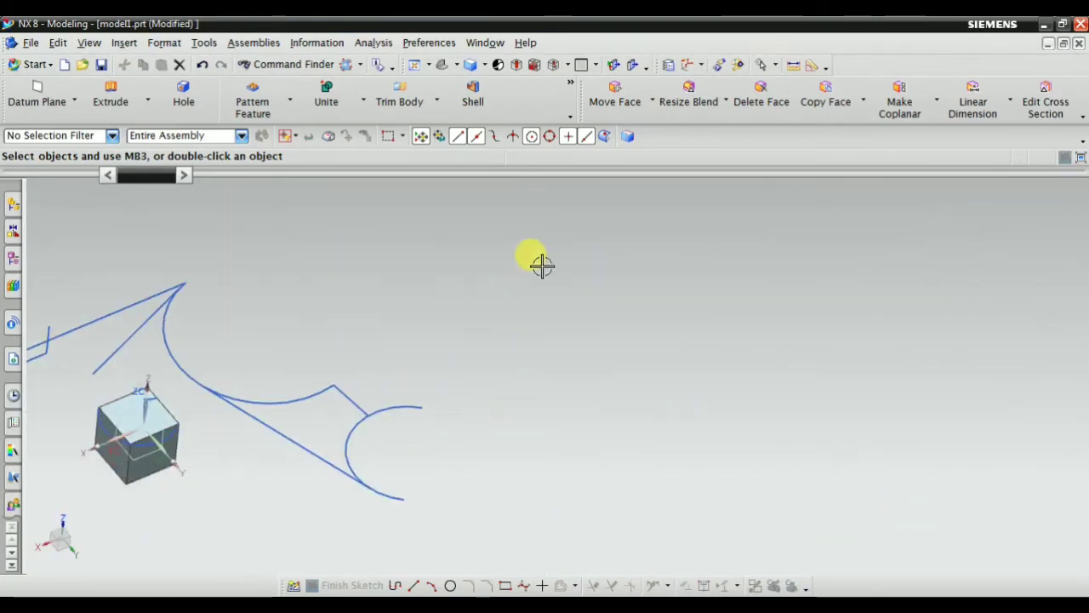
pyautogui.scroll(-1, 412, 247)
pyautogui.scroll(2, 274, 275)
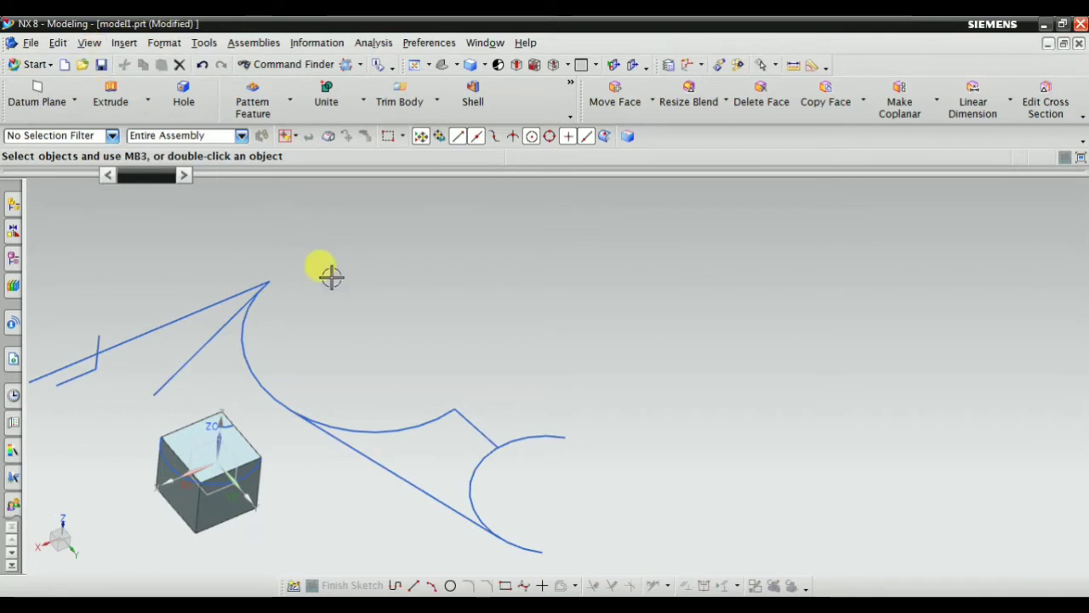
# Step: Create an associative line about 266 mm long along XC in the empty space above the smaller arc, and close the command
pyautogui.click(123, 43)
pyautogui.moveTo(145, 158)
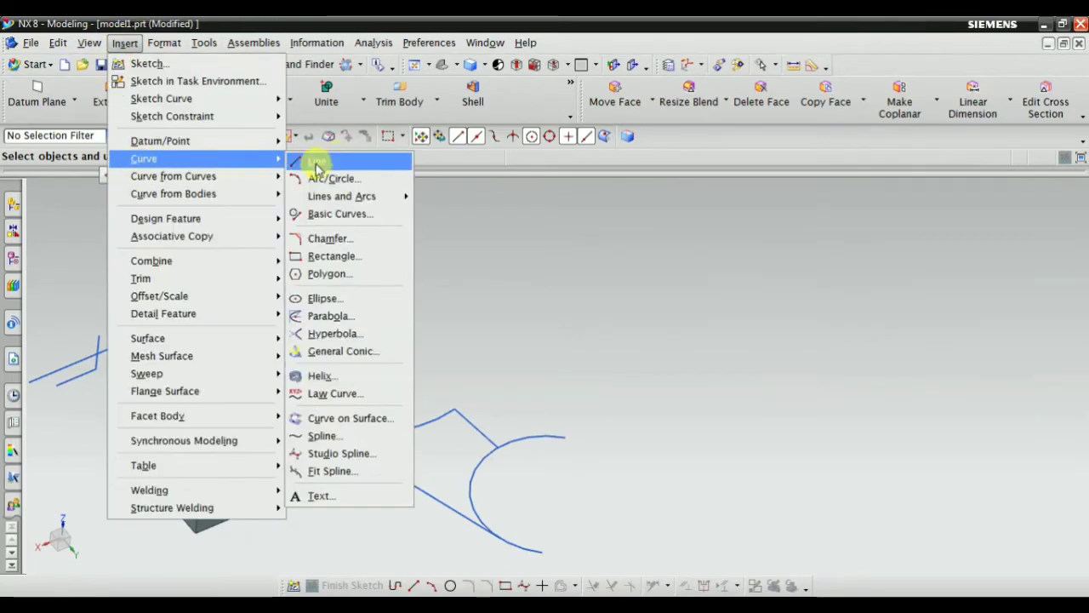
pyautogui.click(325, 157)
pyautogui.click(536, 361)
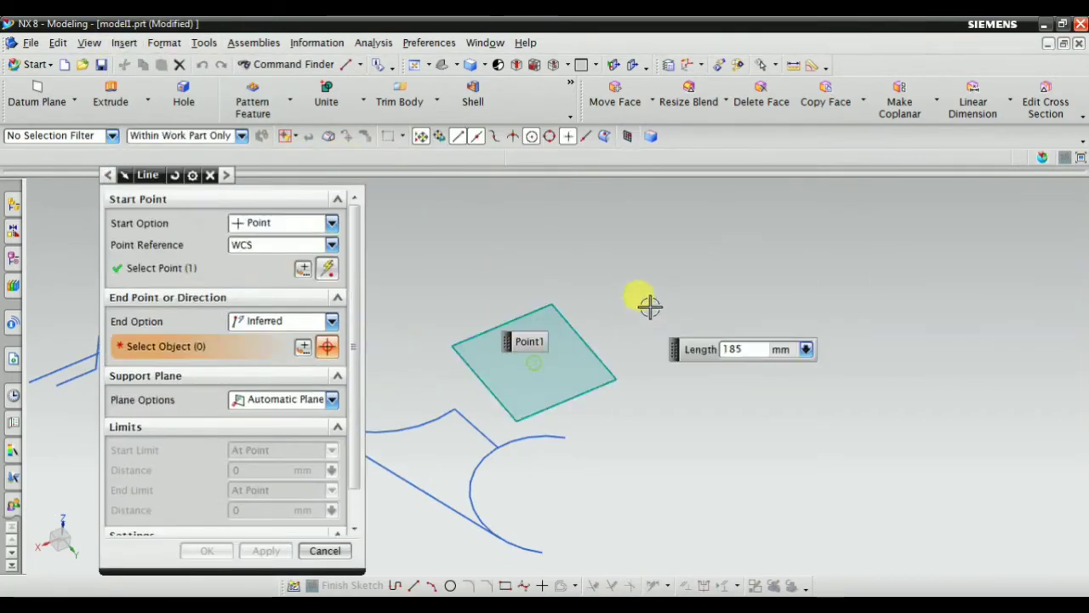
pyautogui.click(696, 291)
pyautogui.click(266, 550)
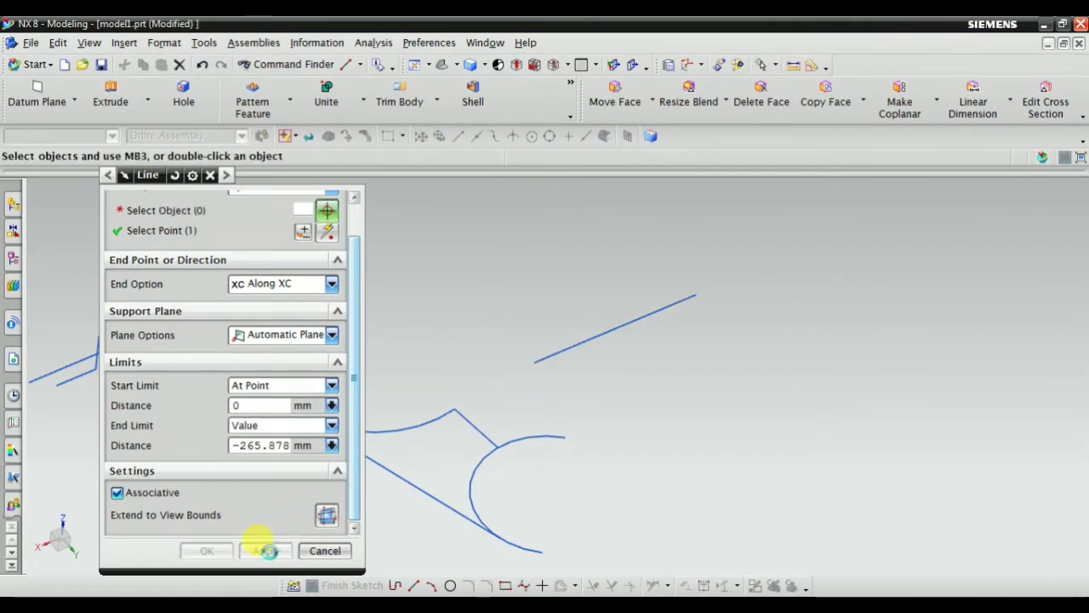
pyautogui.click(312, 551)
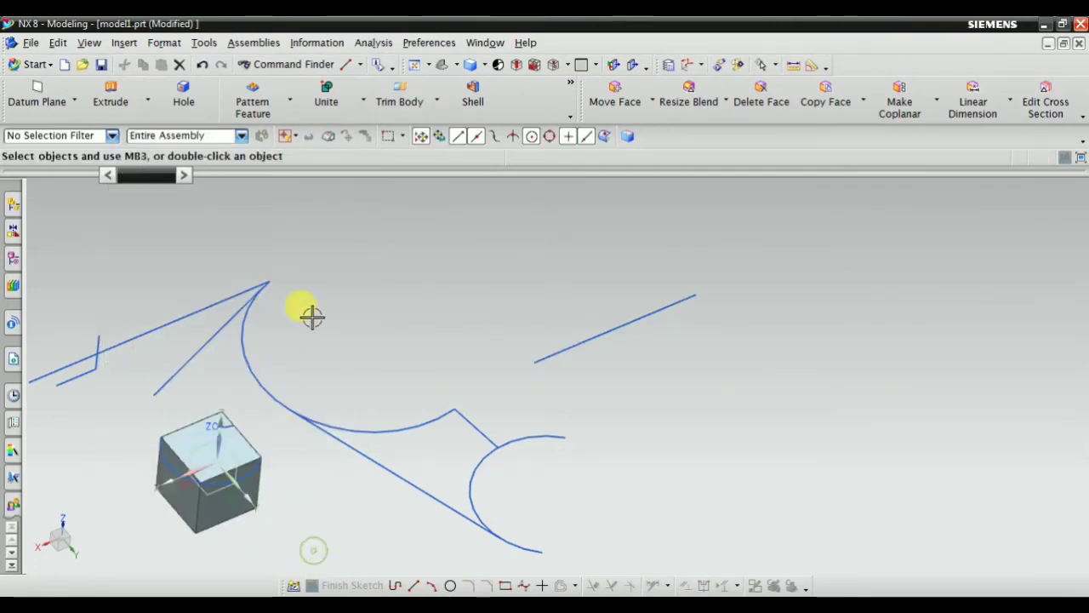
# Step: Turn off the Unbounded Line option for the Lines and Arcs commands
pyautogui.click(124, 43)
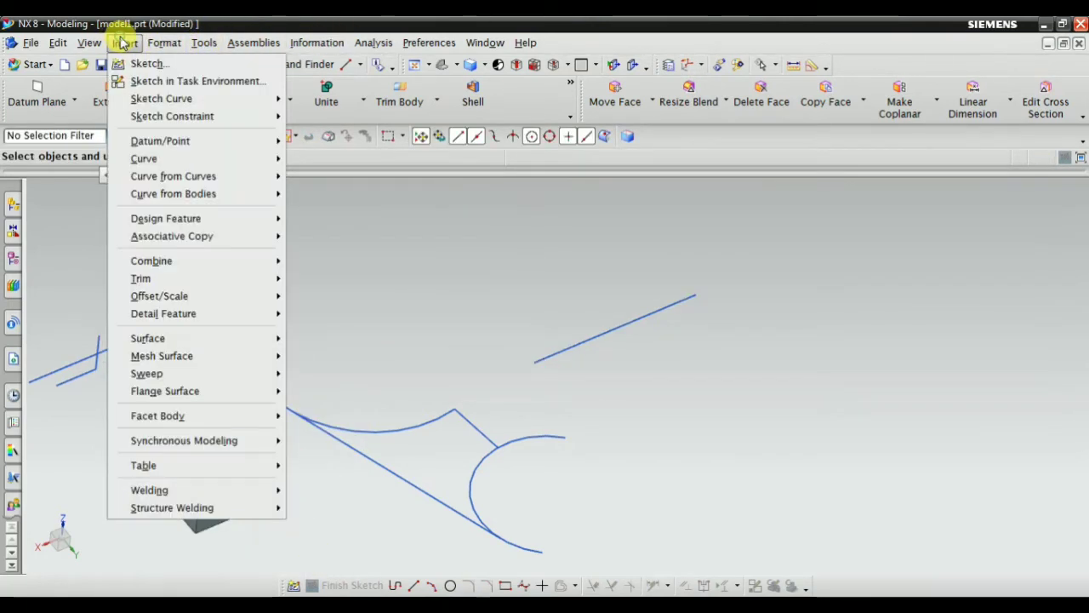
pyautogui.moveTo(148, 158)
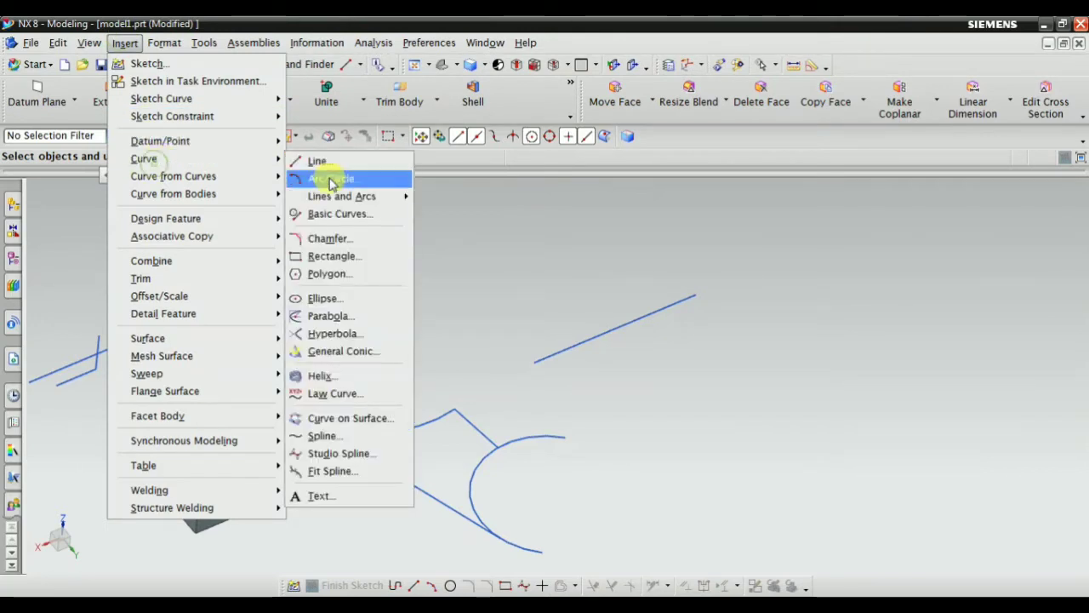
pyautogui.moveTo(396, 195)
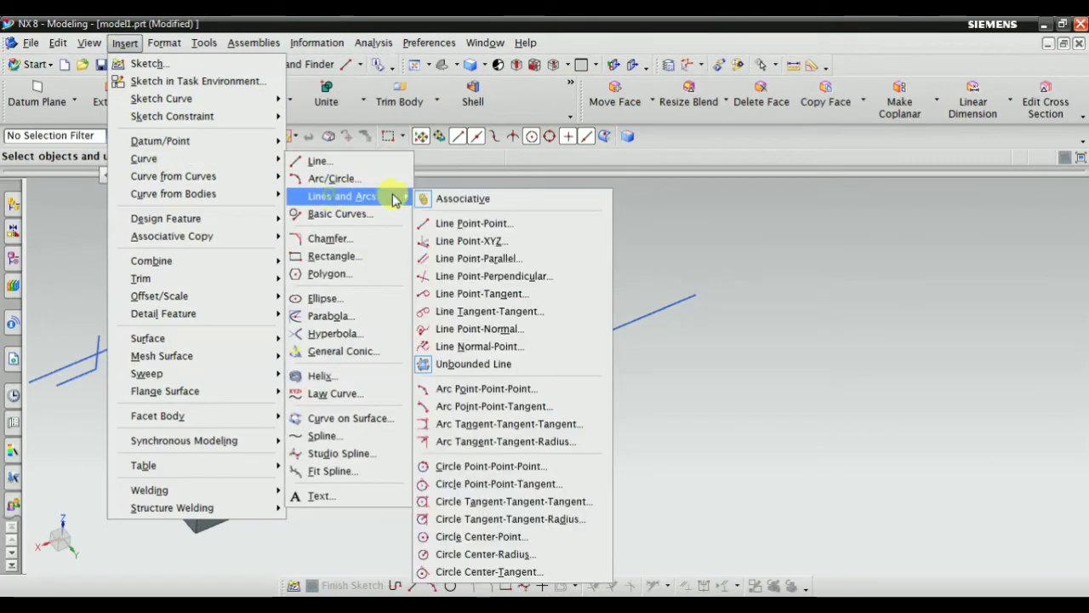
pyautogui.click(491, 368)
# Step: Create a point-to-point line about 550 mm long above the previous free-standing line, and close the command
pyautogui.click(124, 43)
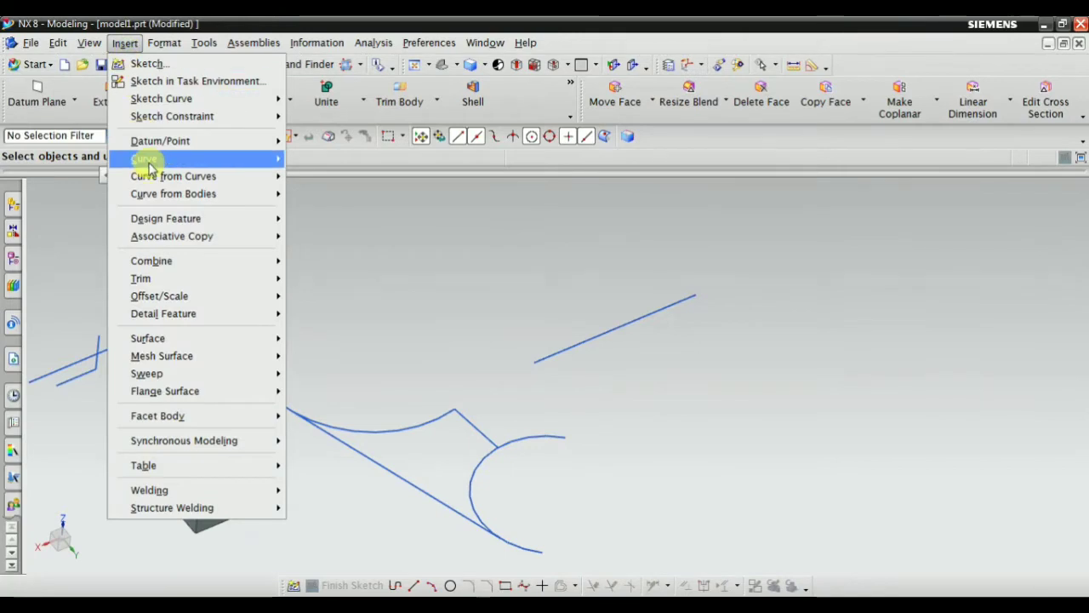
pyautogui.moveTo(147, 164)
pyautogui.click(311, 156)
pyautogui.click(436, 318)
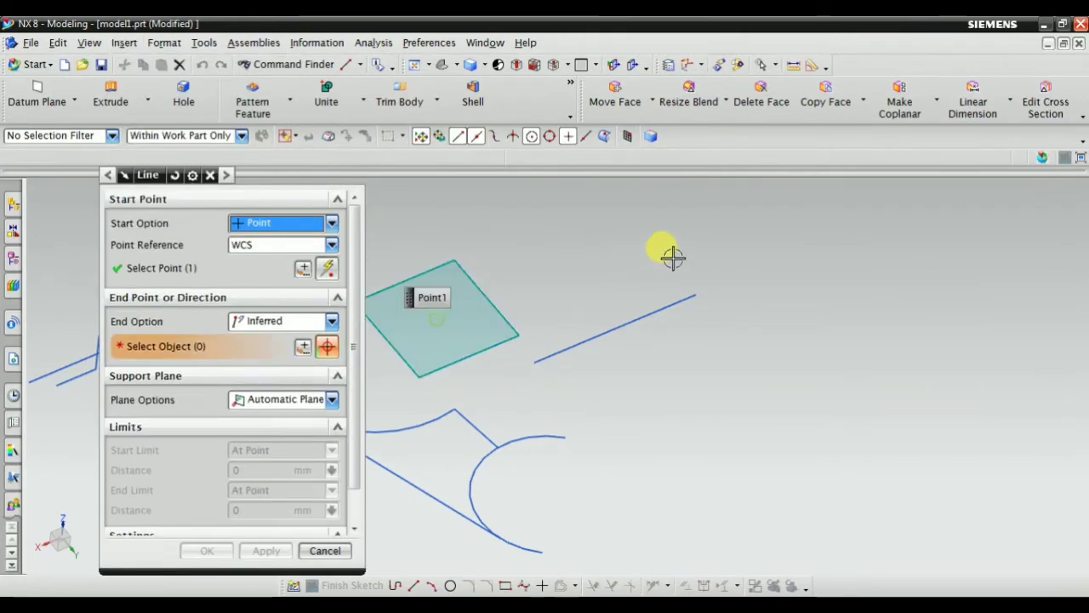
pyautogui.click(812, 242)
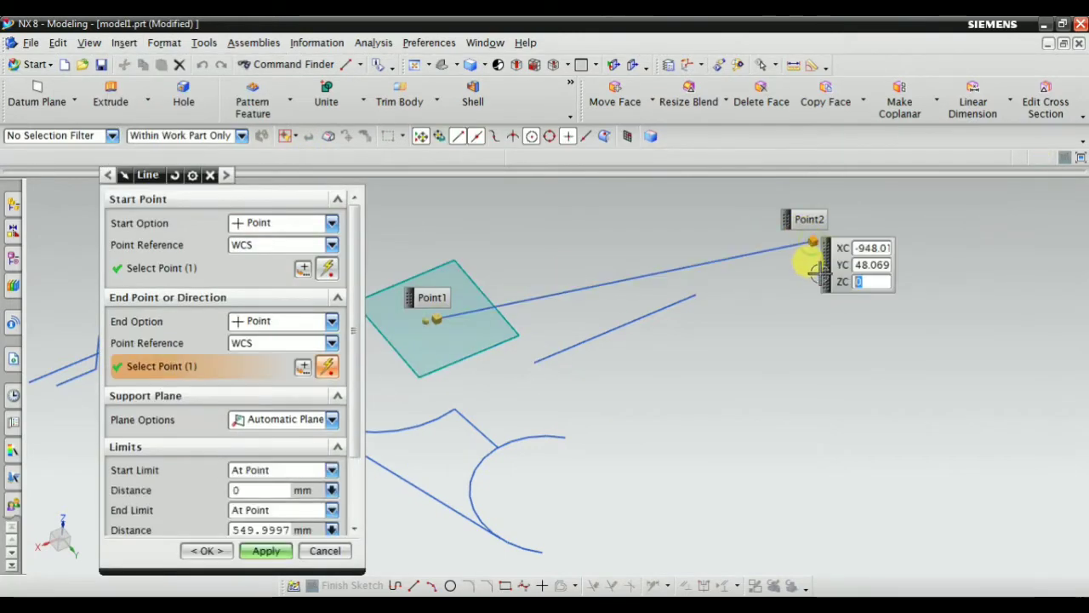
pyautogui.click(264, 550)
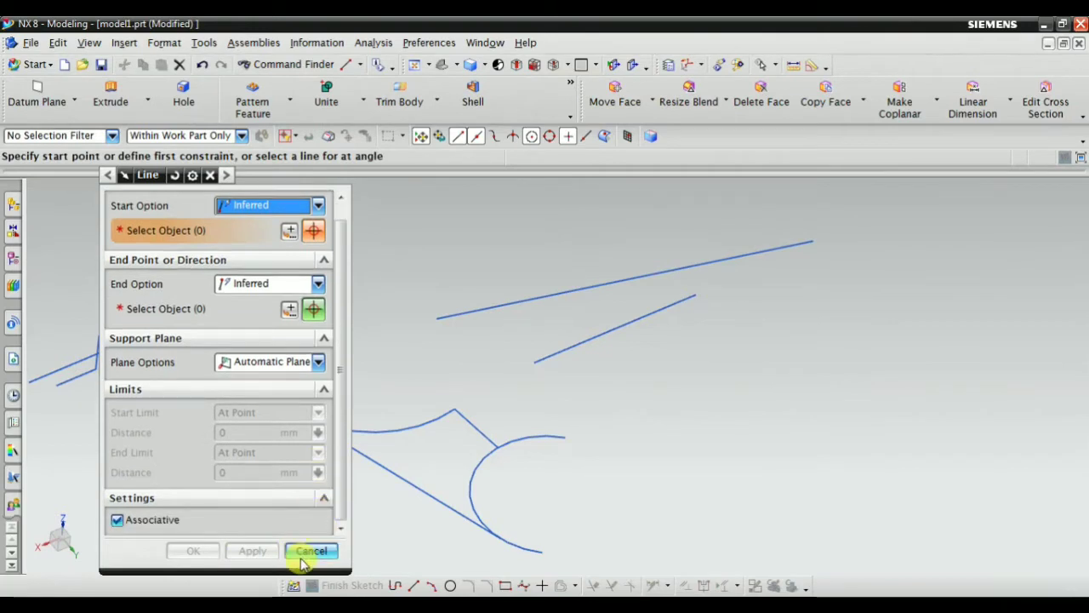
pyautogui.click(302, 555)
pyautogui.moveTo(304, 553); pyautogui.dragTo(491, 355, button='middle')
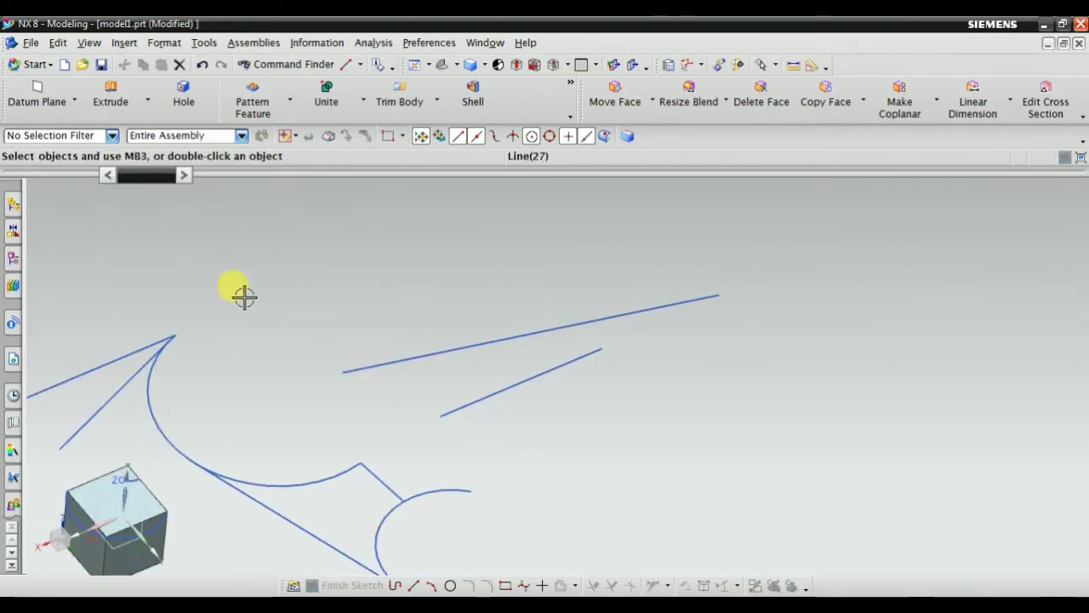
pyautogui.moveTo(243, 295); pyautogui.dragTo(433, 318, button='middle')
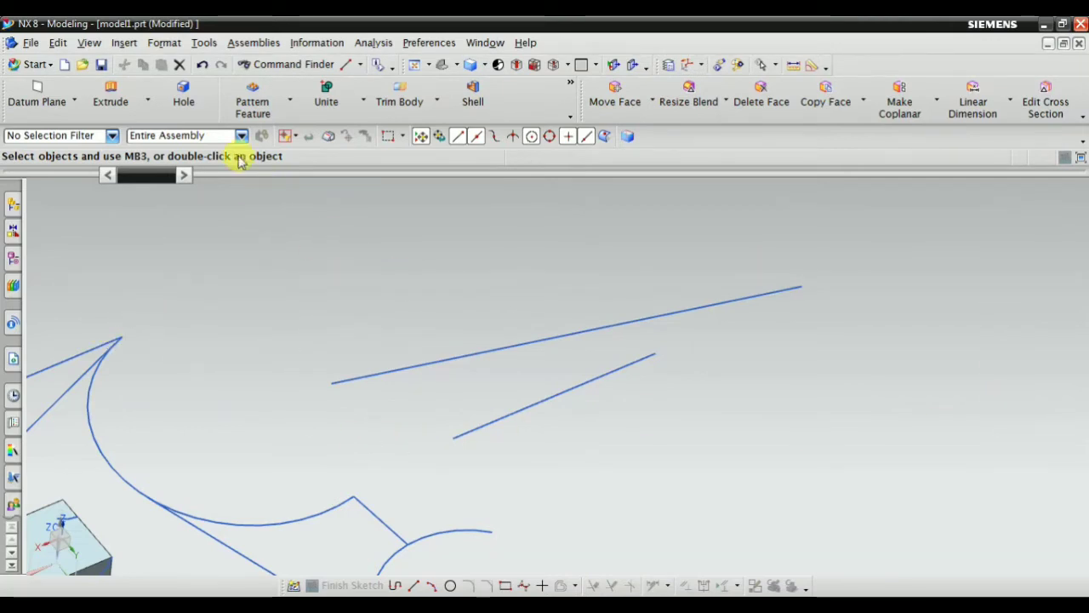
pyautogui.click(125, 44)
pyautogui.moveTo(150, 158)
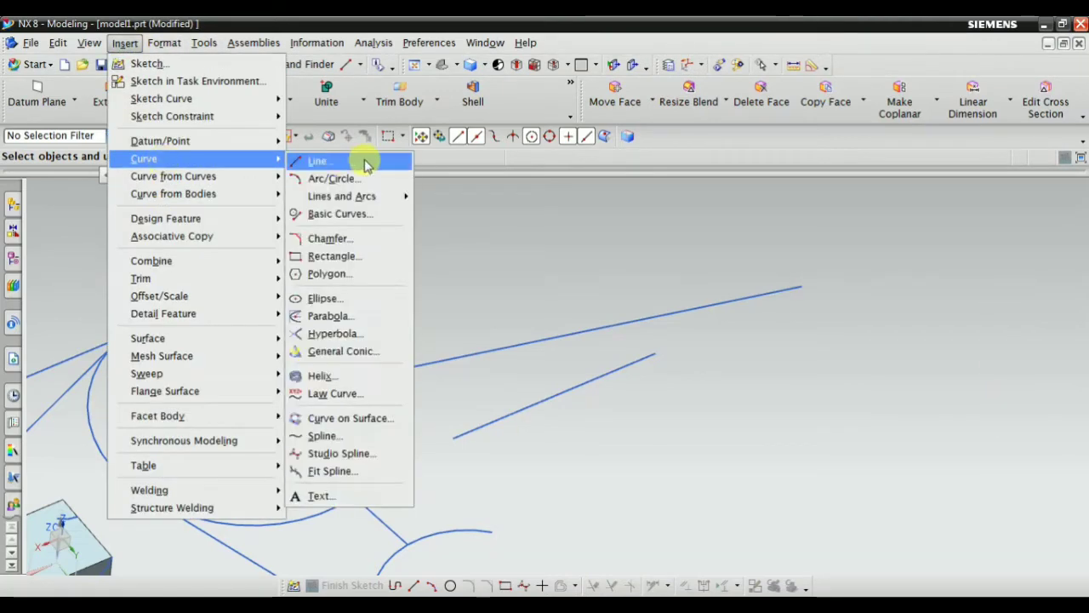
pyautogui.click(559, 247)
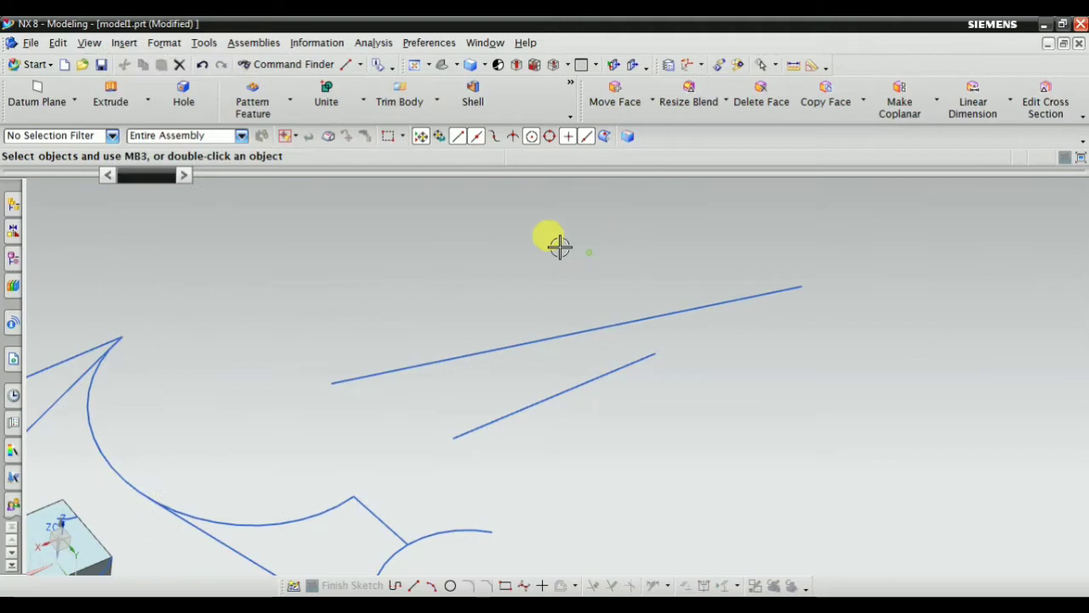
# Step: Create an Arc Point-Point-Point from the short line's near end to the long line's near end, passing through the short line's far end
pyautogui.click(125, 43)
pyautogui.moveTo(150, 158)
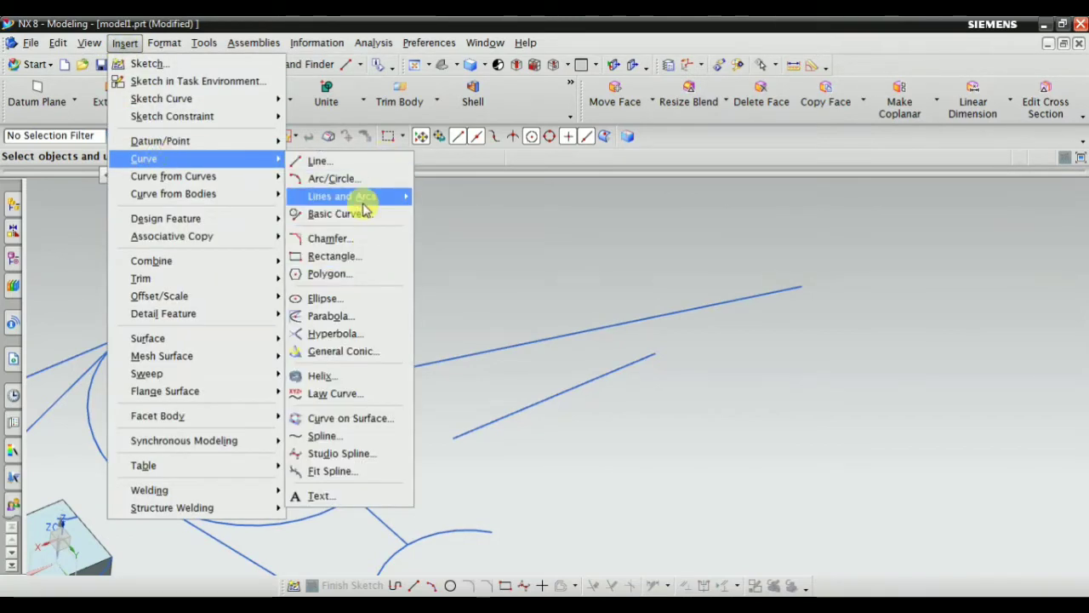
pyautogui.moveTo(362, 200)
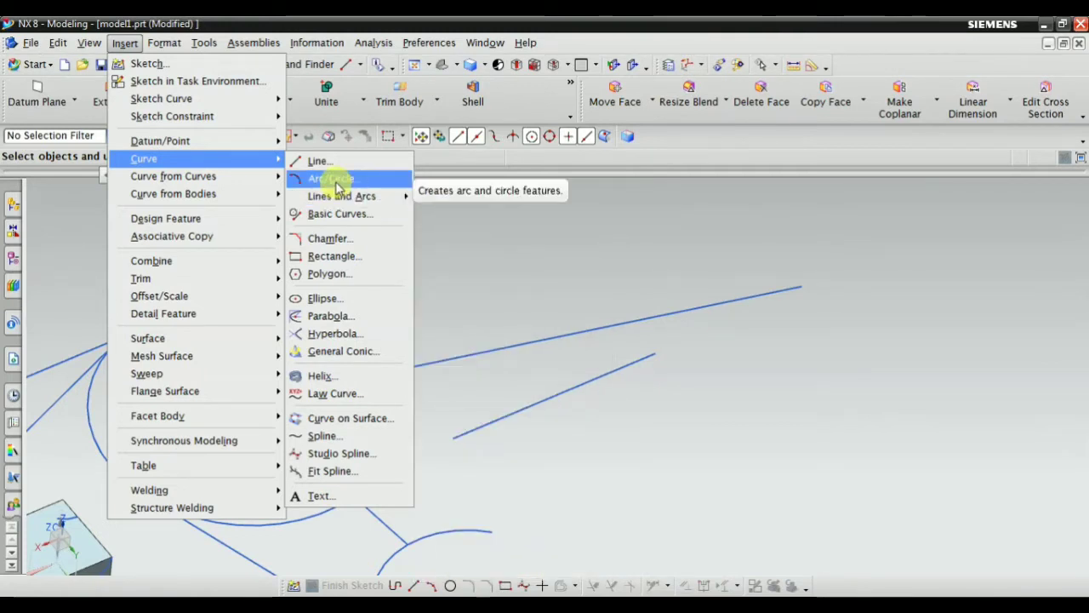
pyautogui.moveTo(191, 177)
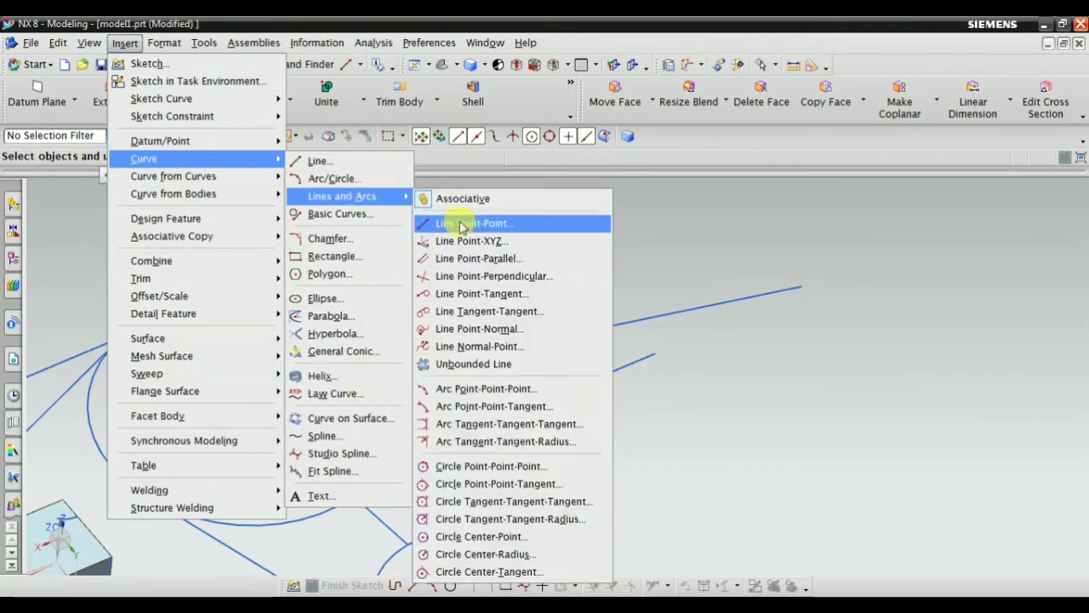
pyautogui.click(514, 391)
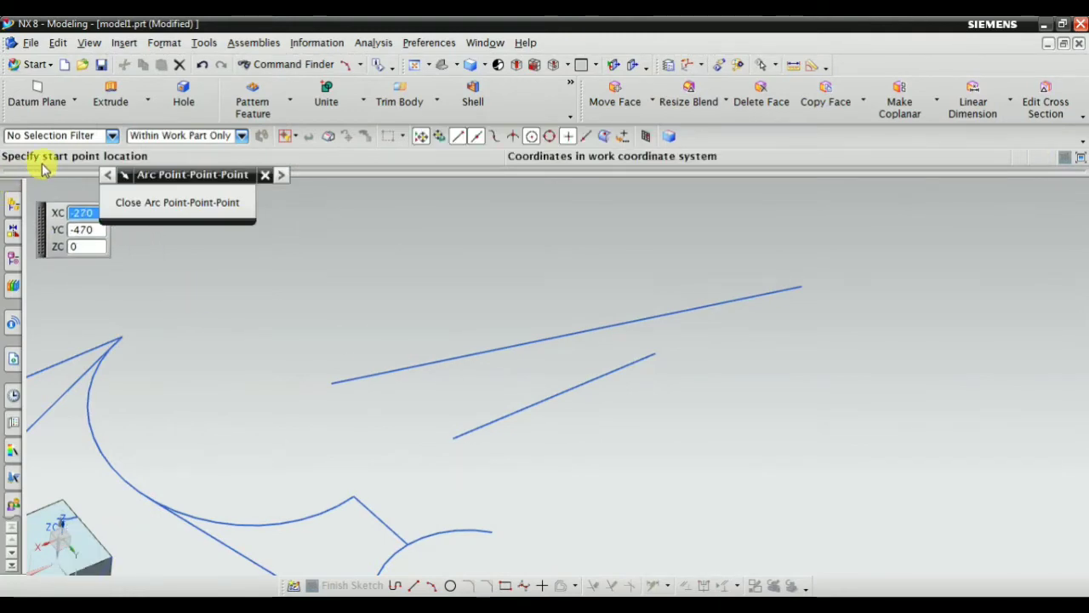
pyautogui.scroll(3, 414, 435)
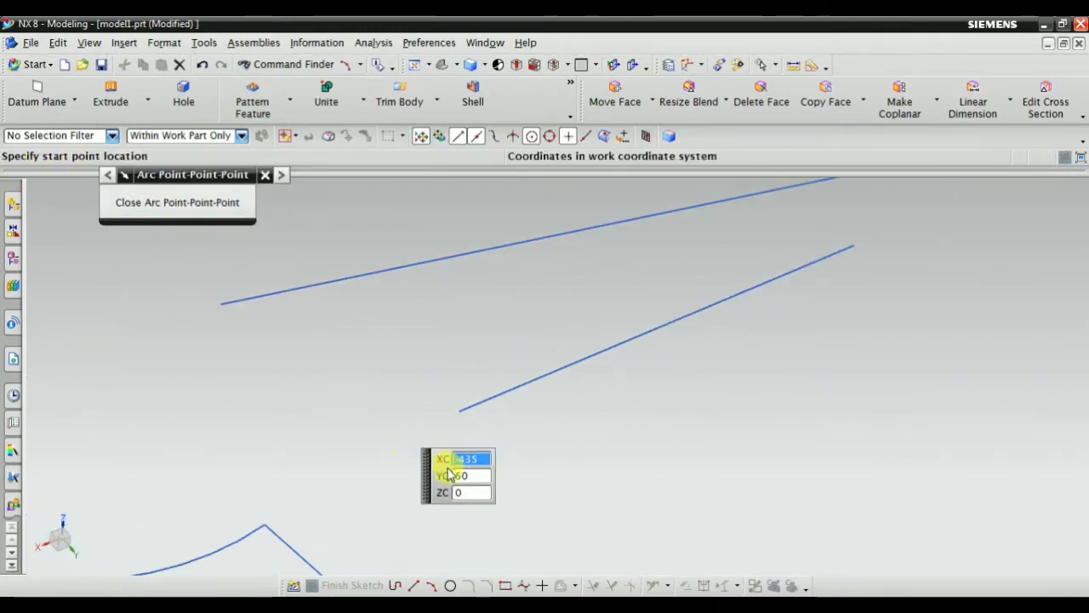
pyautogui.click(457, 409)
pyautogui.keyDown('shift'); pyautogui.moveTo(160, 275); pyautogui.dragTo(281, 348, button='middle'); pyautogui.keyUp('shift')
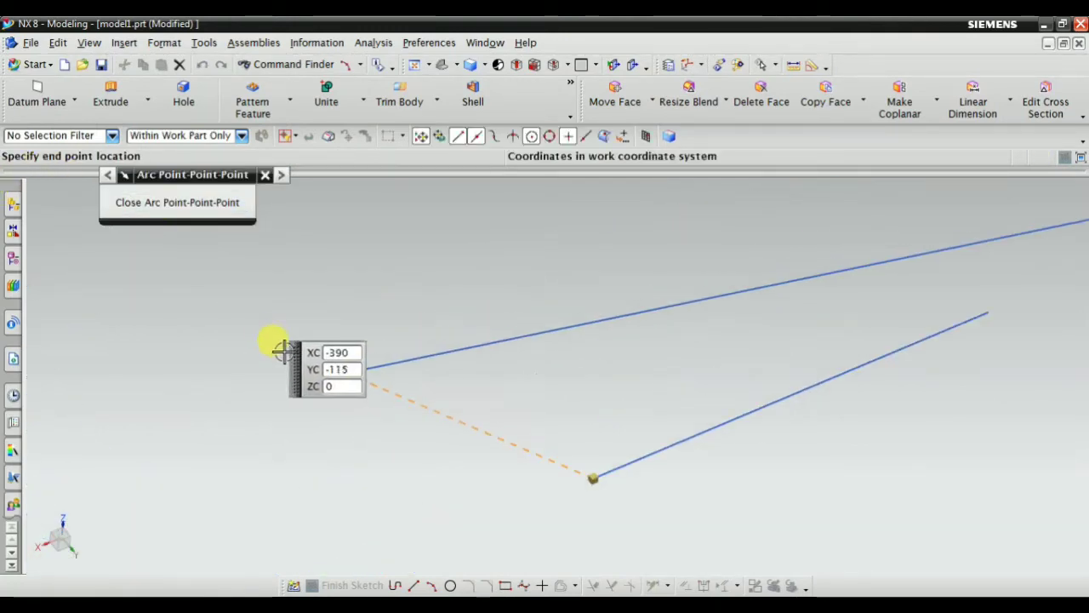
pyautogui.scroll(4, 374, 404)
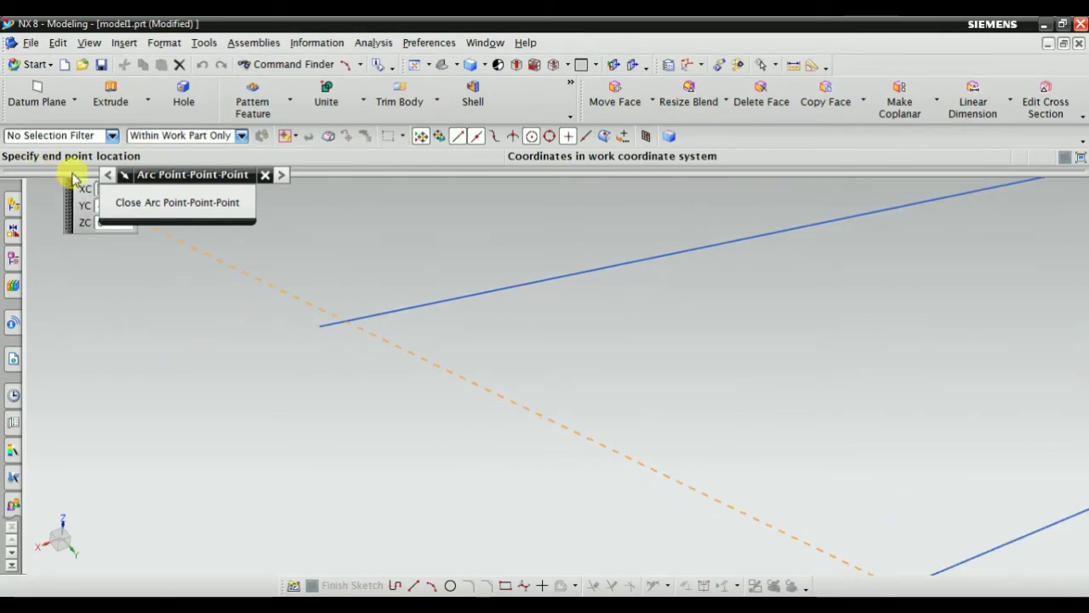
pyautogui.scroll(-2, 201, 296)
pyautogui.click(276, 315)
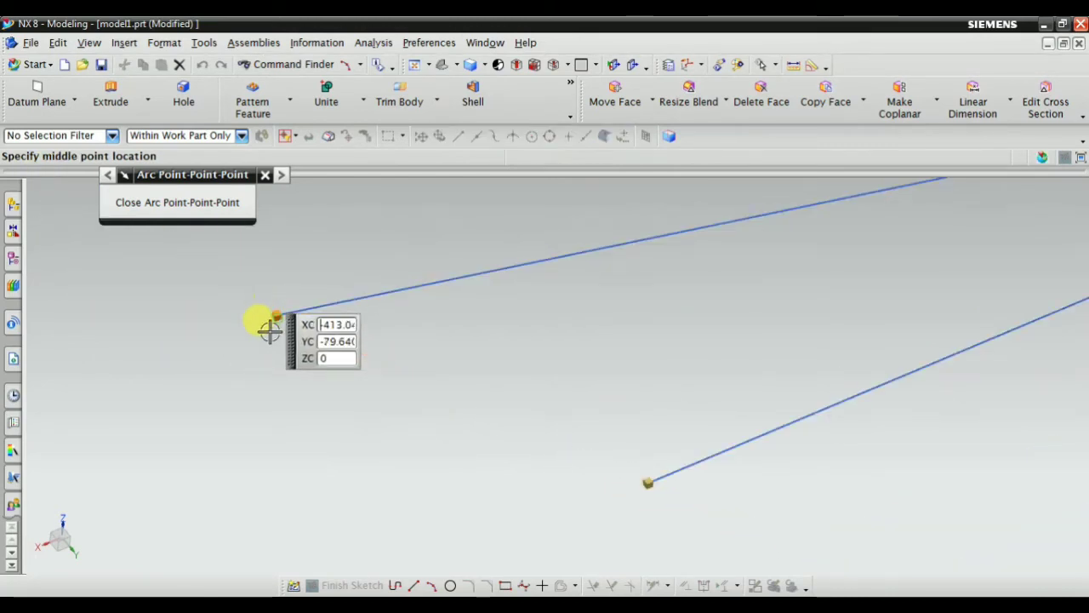
pyautogui.scroll(-4, 351, 383)
pyautogui.scroll(5, 655, 328)
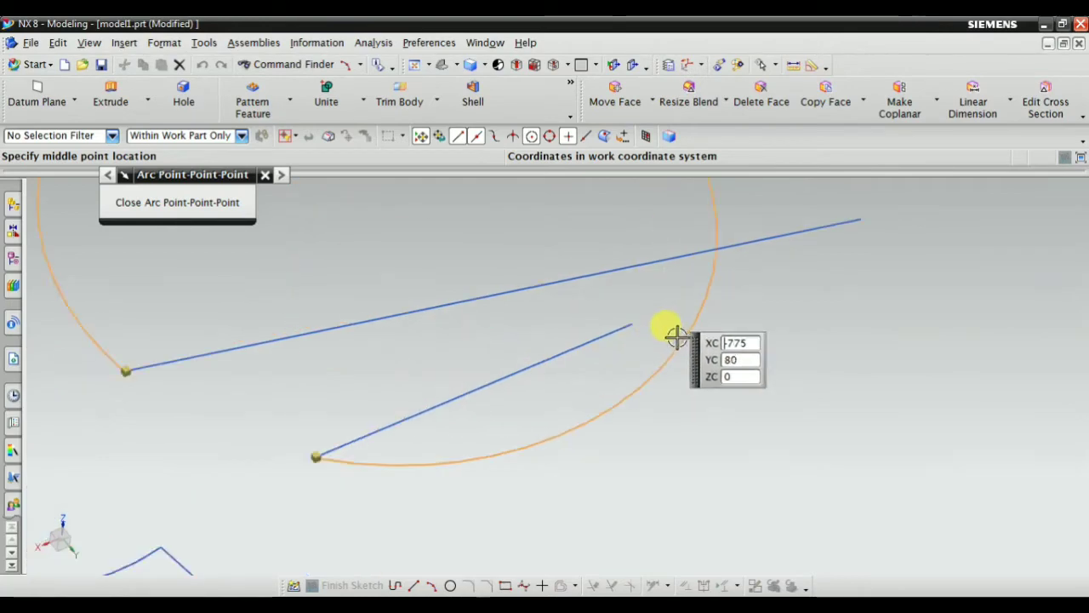
pyautogui.click(616, 322)
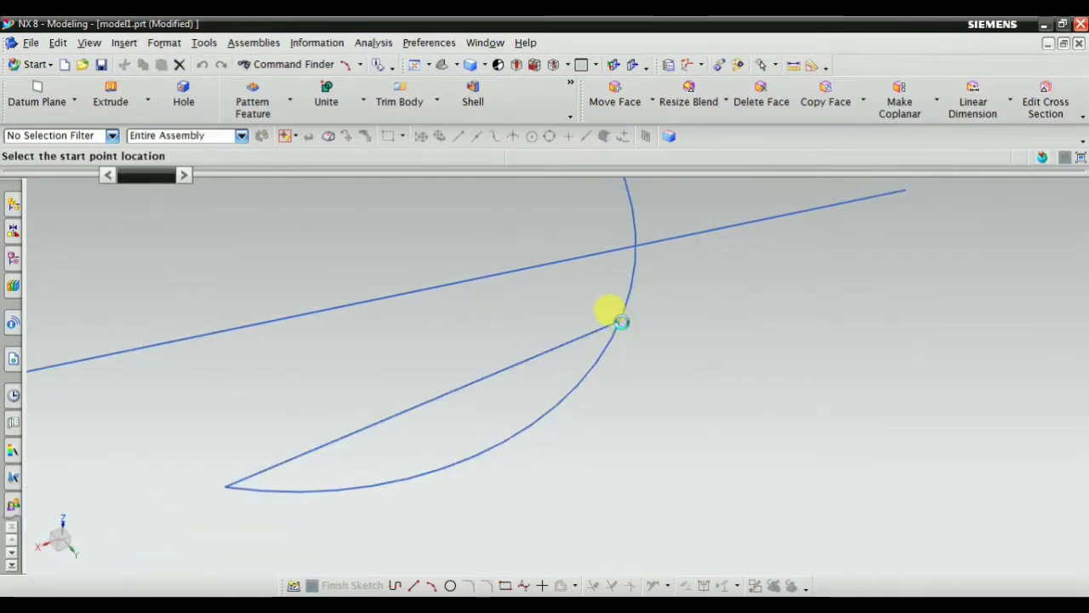
pyautogui.scroll(-3, 358, 316)
pyautogui.moveTo(622, 447)
pyautogui.mouseDown(button='middle')
pyautogui.moveTo(610, 401)
pyautogui.moveTo(573, 438)
pyautogui.moveTo(627, 343)
pyautogui.moveTo(529, 436)
pyautogui.mouseUp(button='middle')
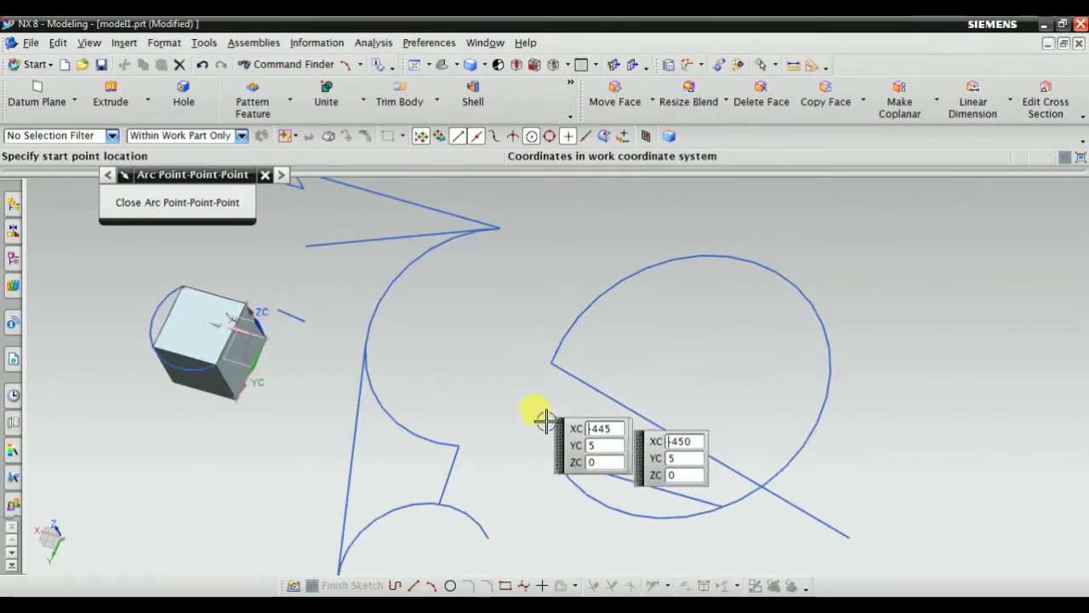
pyautogui.press('Escape')
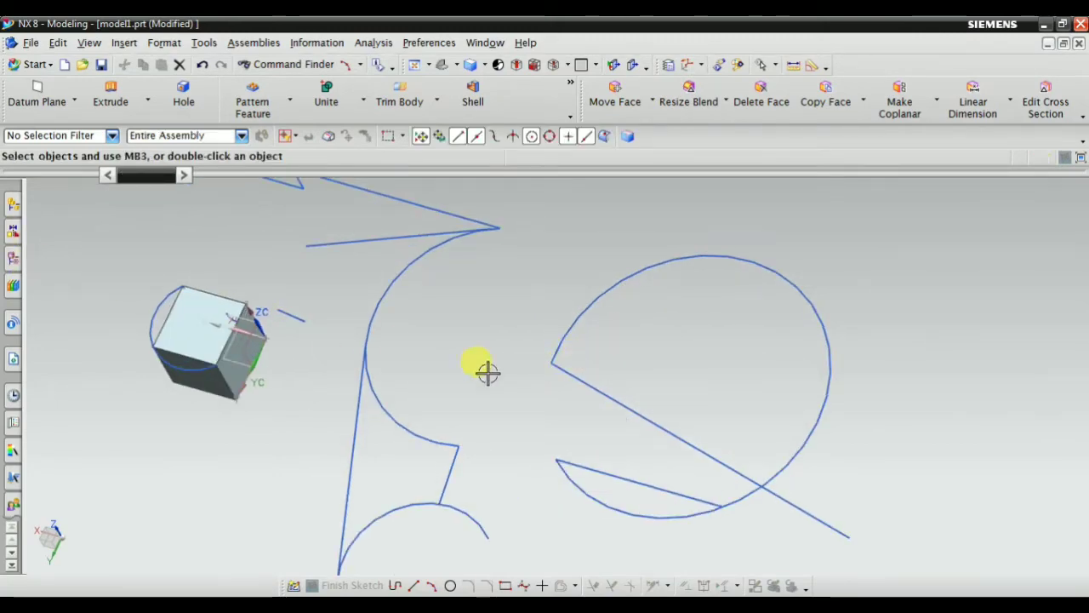
# Step: Open the definition of the new three-point arc from the part history, review its point options, and close it
pyautogui.moveTo(487, 372)
pyautogui.mouseDown(button='middle')
pyautogui.moveTo(527, 318)
pyautogui.moveTo(615, 324)
pyautogui.mouseUp(button='middle')
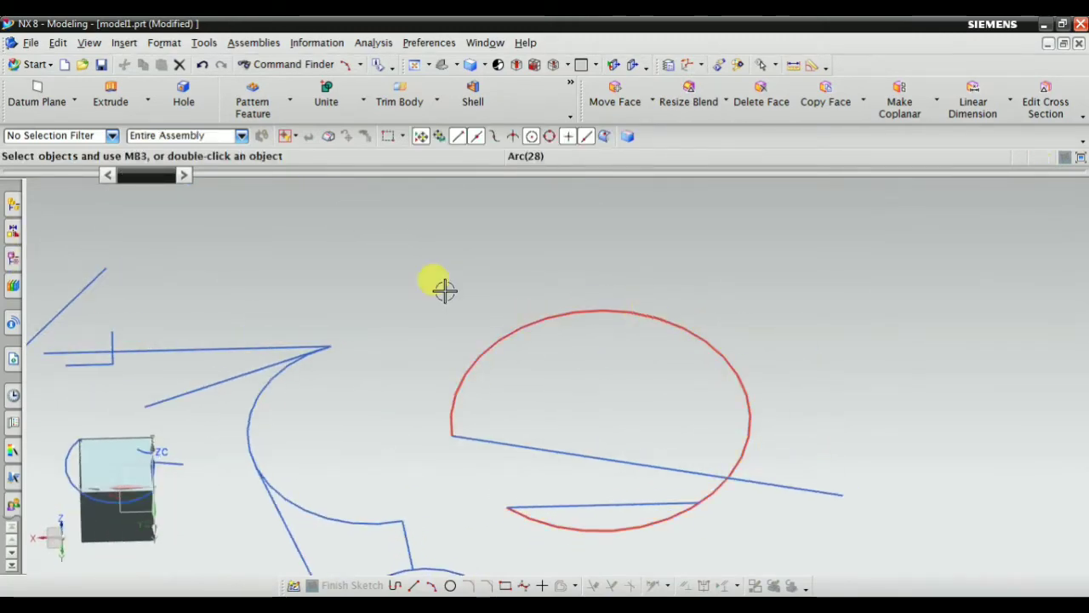
pyautogui.click(12, 264)
pyautogui.scroll(-3, 163, 448)
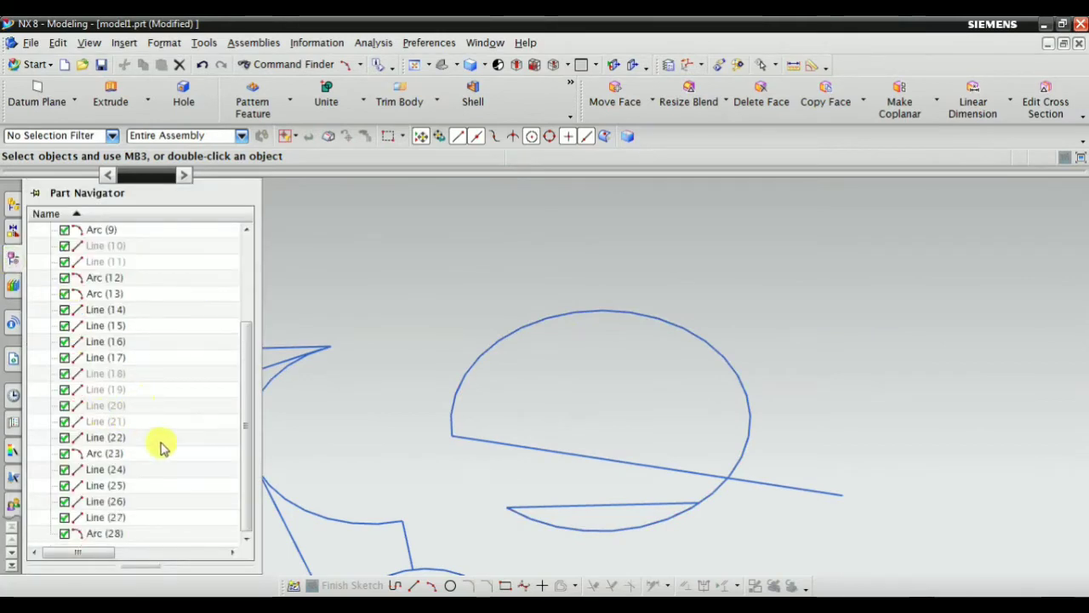
pyautogui.doubleClick(105, 532)
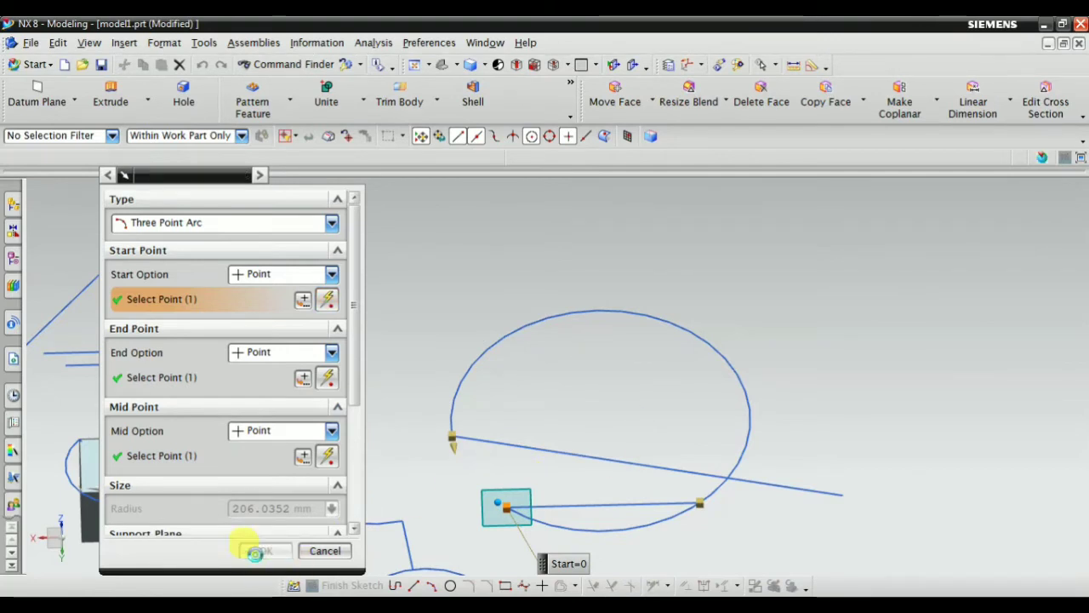
pyautogui.click(262, 552)
# Step: Examine the start point options and the arc types offered by the Arc/Circle command, then leave it without creating anything
pyautogui.click(124, 42)
pyautogui.moveTo(196, 158)
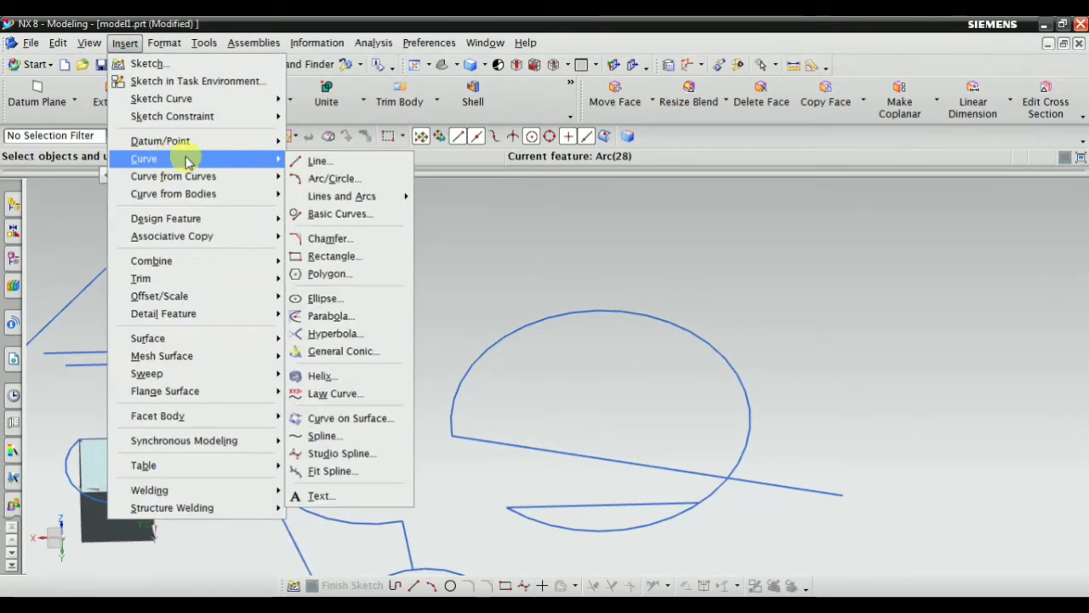
pyautogui.moveTo(374, 196)
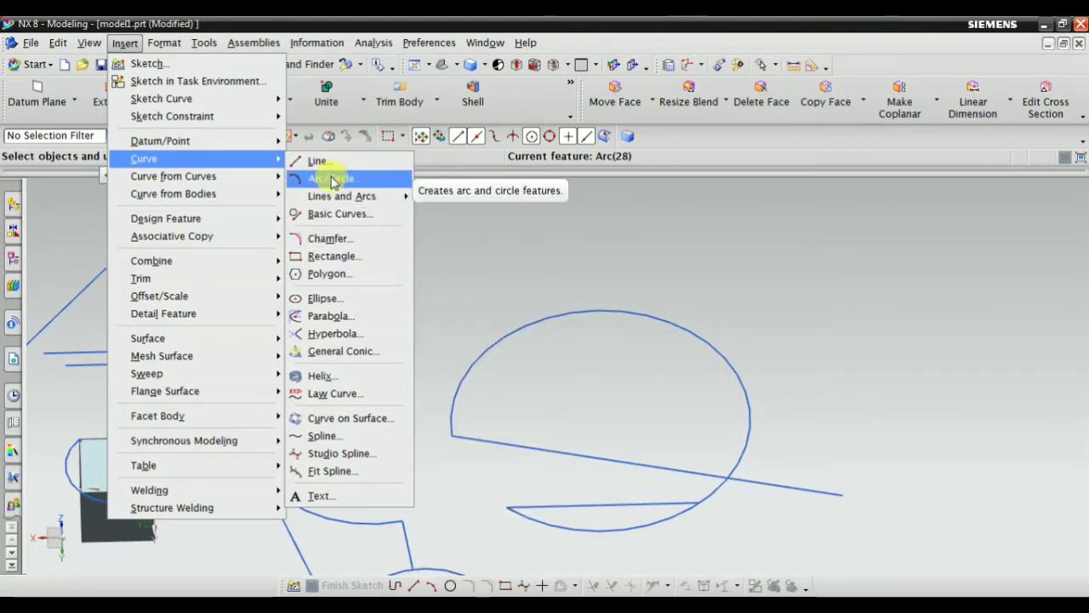
pyautogui.click(332, 180)
pyautogui.click(275, 276)
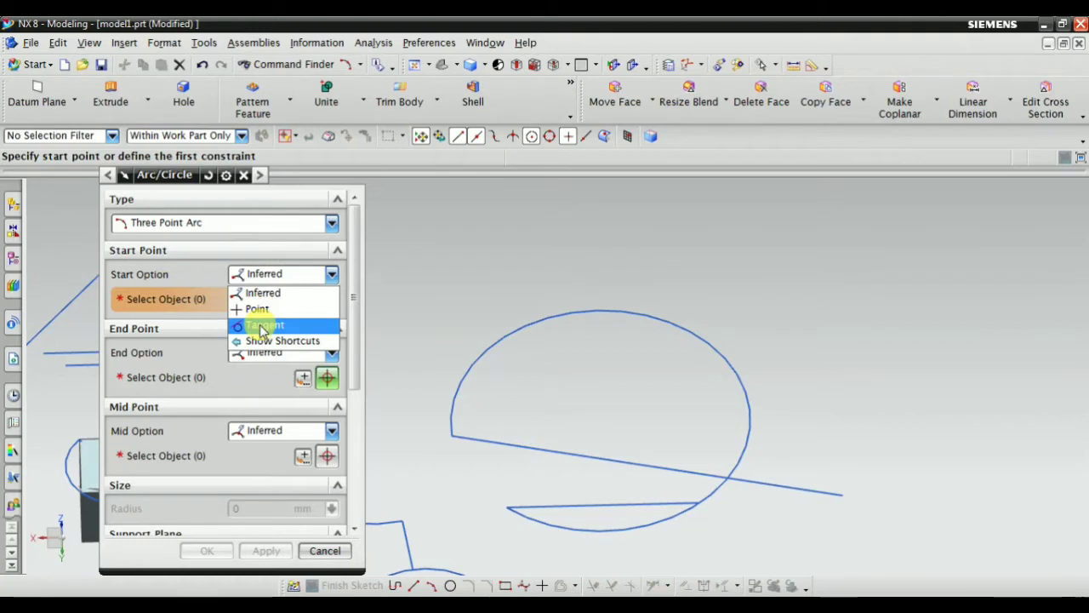
pyautogui.click(223, 226)
pyautogui.click(223, 223)
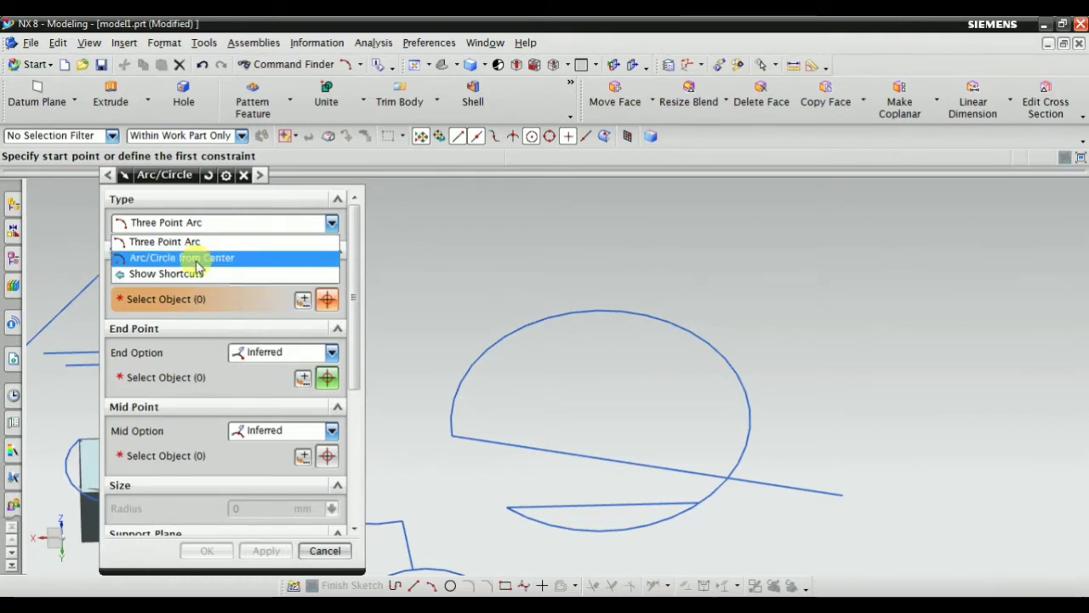
pyautogui.click(266, 223)
pyautogui.click(328, 549)
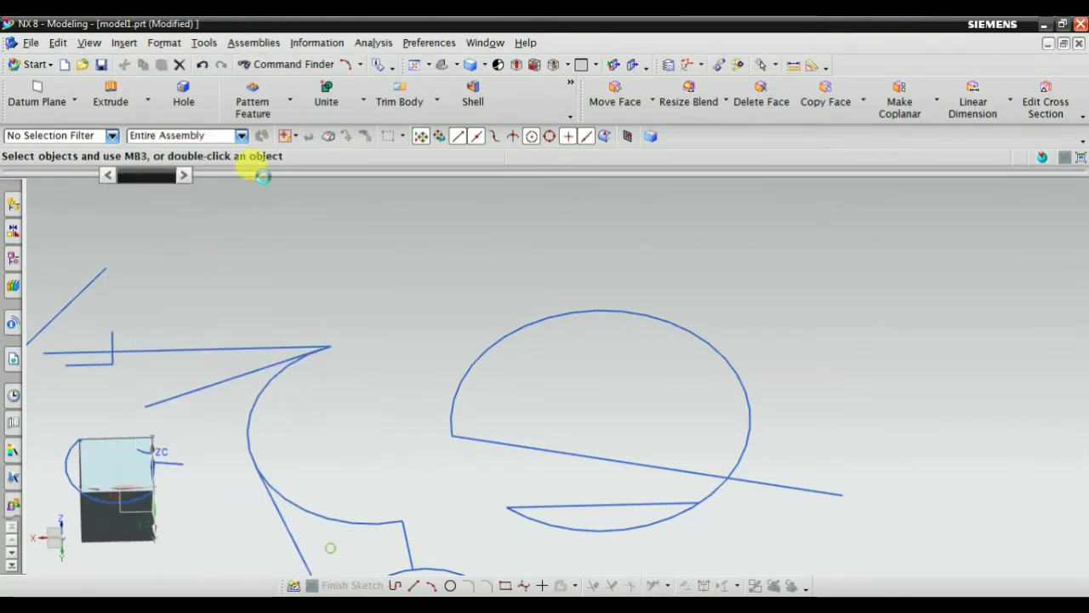
# Step: Create an Arc Point-Point-Tangent from the long line's far end to the small lower arc's free end, tangent to the large three-point arc
pyautogui.click(124, 43)
pyautogui.moveTo(151, 158)
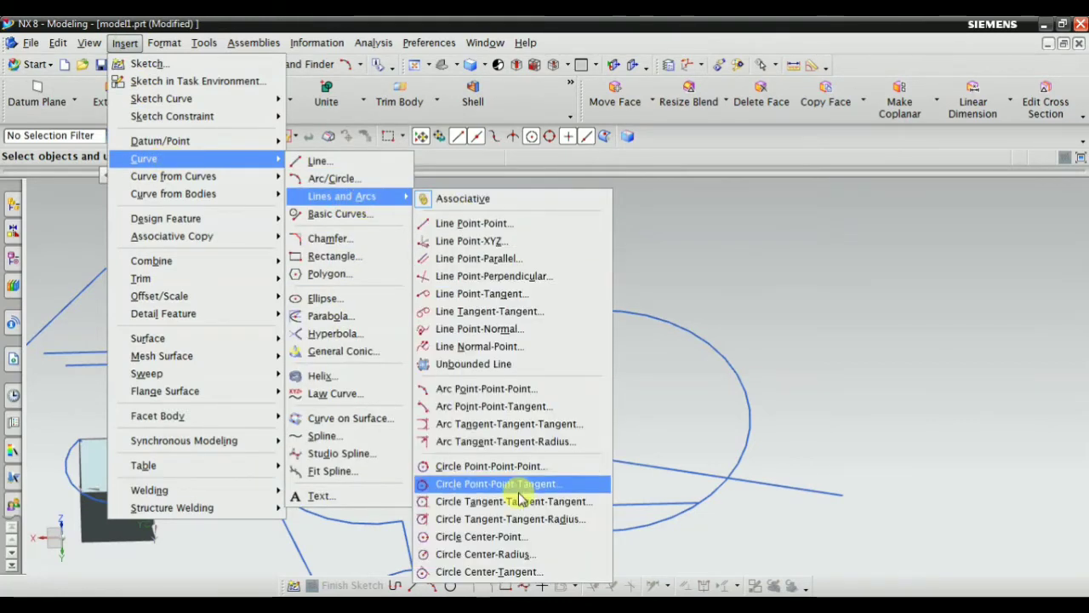
pyautogui.click(487, 409)
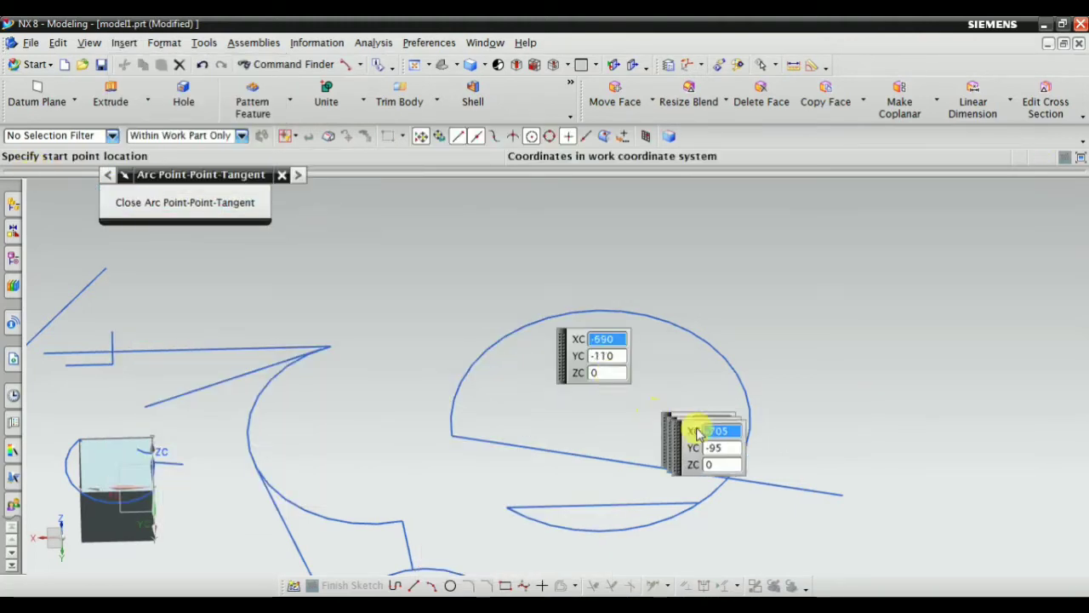
pyautogui.click(841, 492)
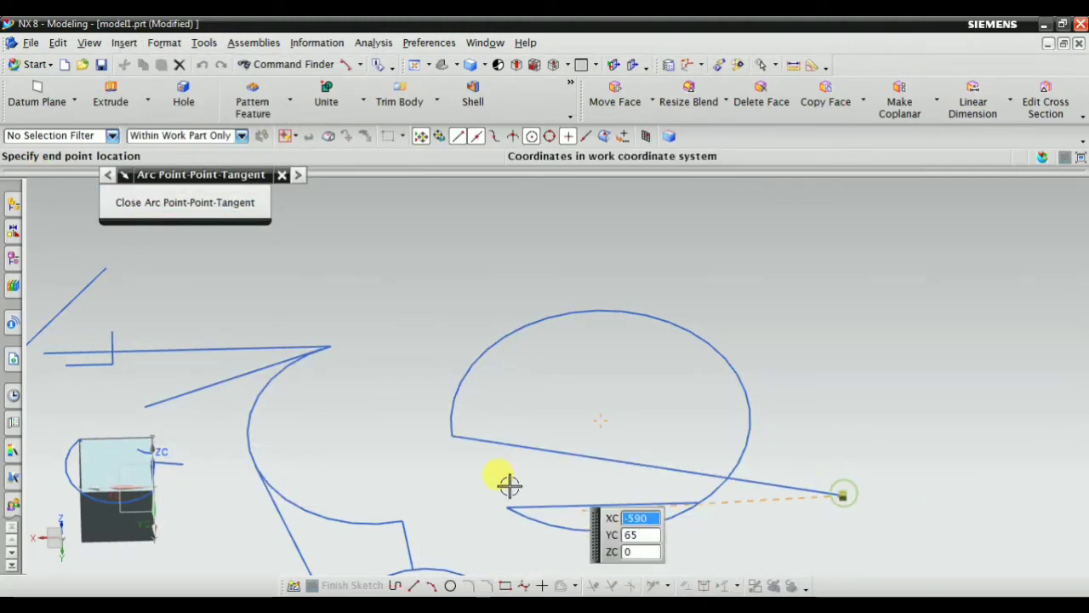
pyautogui.scroll(-2, 621, 391)
pyautogui.scroll(2, 612, 506)
pyautogui.scroll(3, 708, 439)
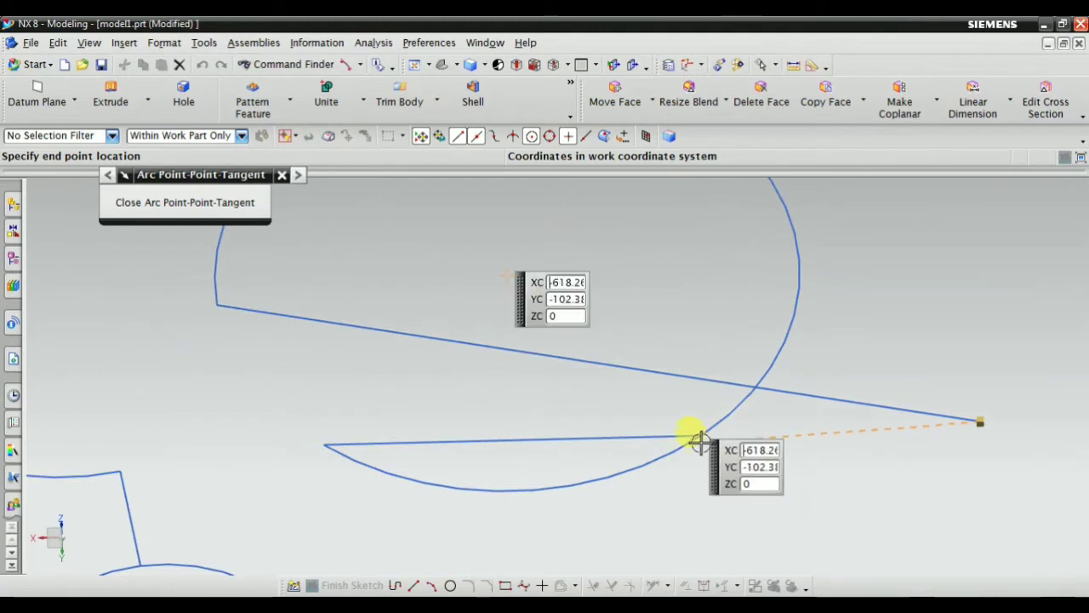
pyautogui.scroll(-3, 476, 515)
pyautogui.scroll(2, 471, 477)
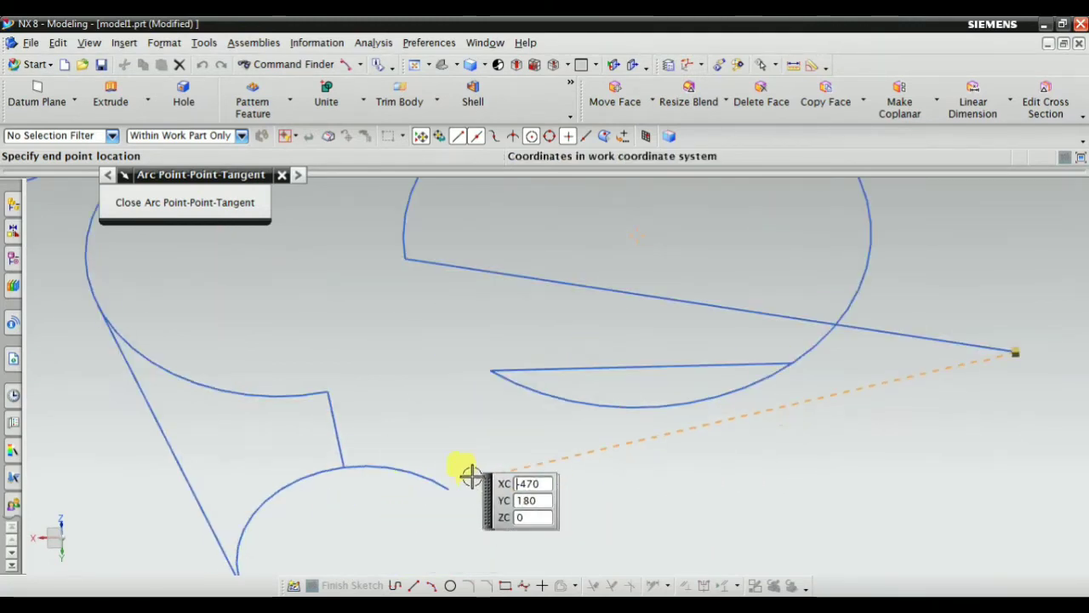
pyautogui.click(446, 485)
pyautogui.scroll(-1, 446, 485)
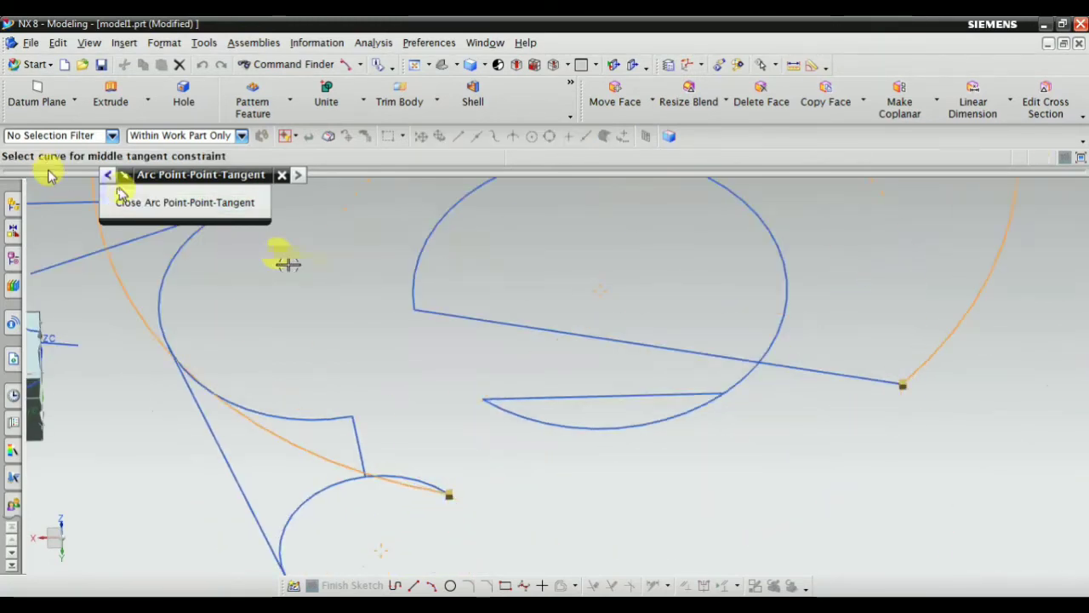
pyautogui.click(648, 428)
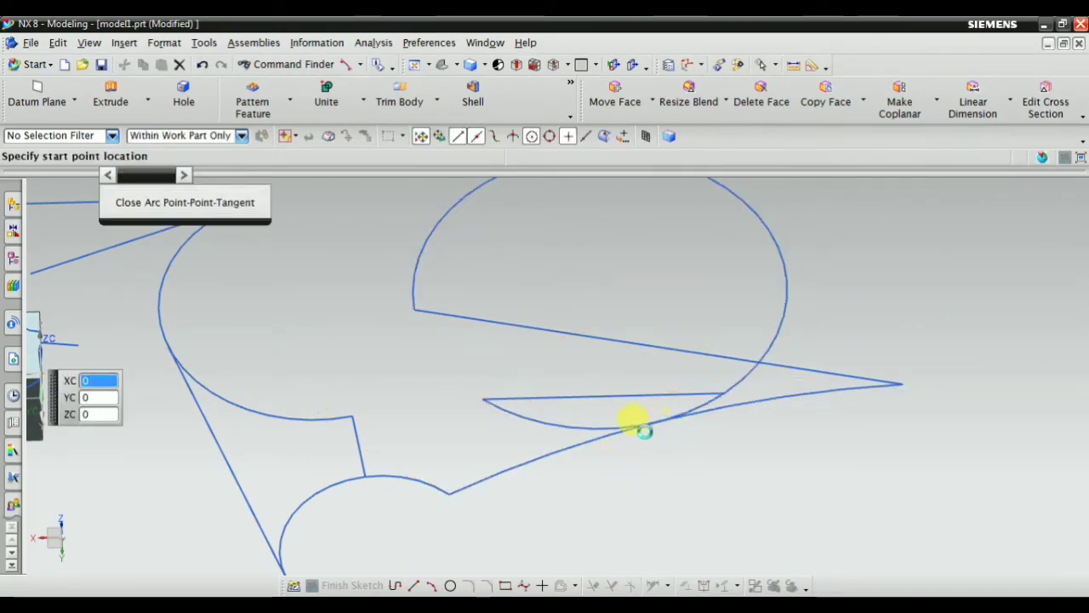
pyautogui.scroll(2, 629, 426)
pyautogui.scroll(-3, 547, 433)
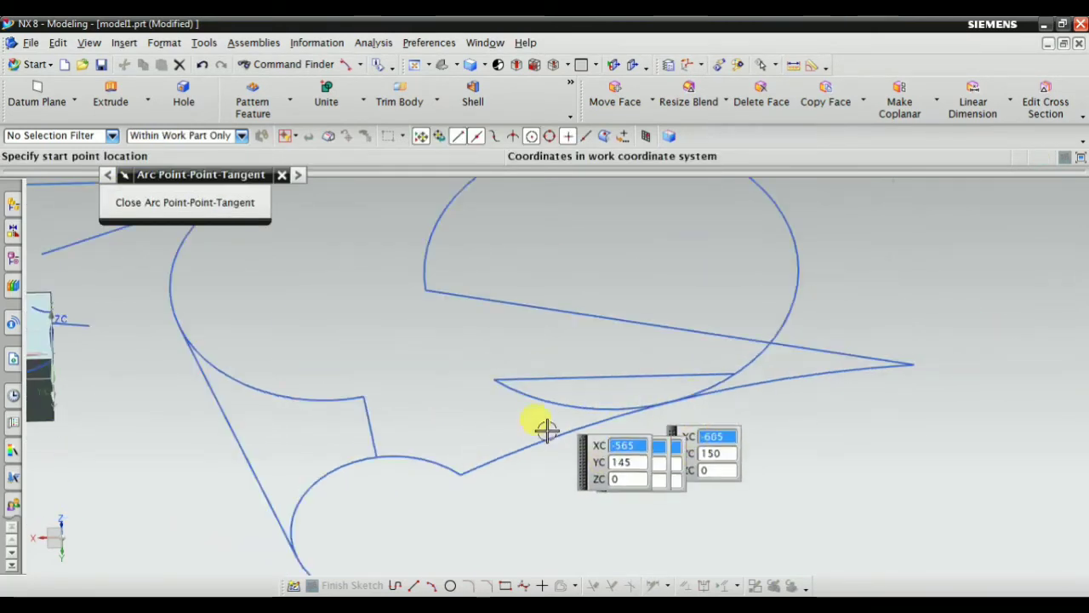
pyautogui.click(284, 176)
# Step: Create an Arc Tangent-Tangent-Tangent starting on the small lower arc, ending on the left-hand arc, with the large three-point arc as middle tangent
pyautogui.click(124, 43)
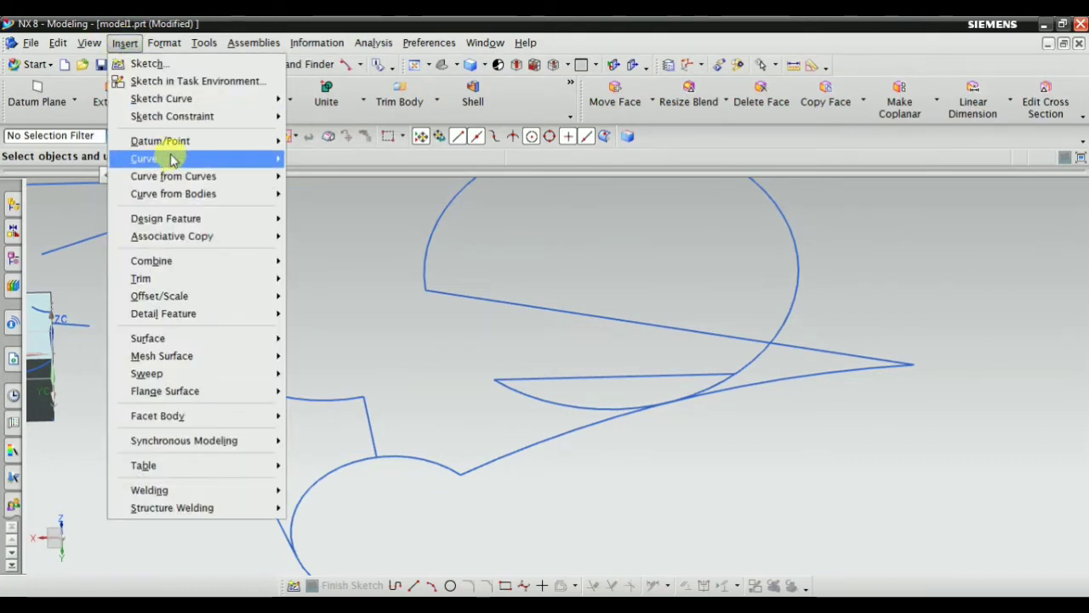
pyautogui.moveTo(383, 196)
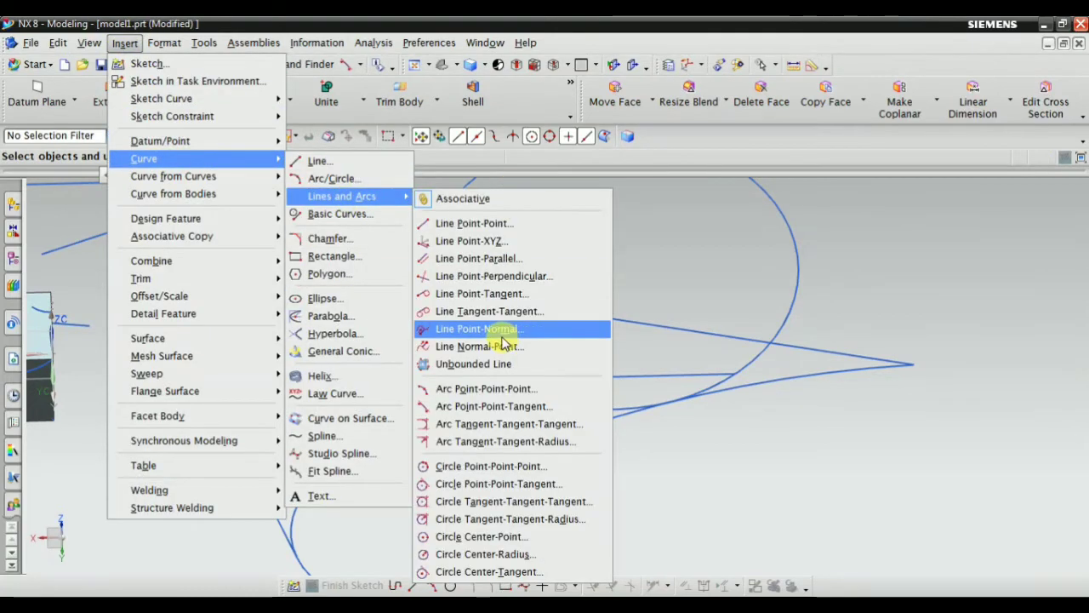
pyautogui.click(482, 425)
pyautogui.scroll(-2, 407, 338)
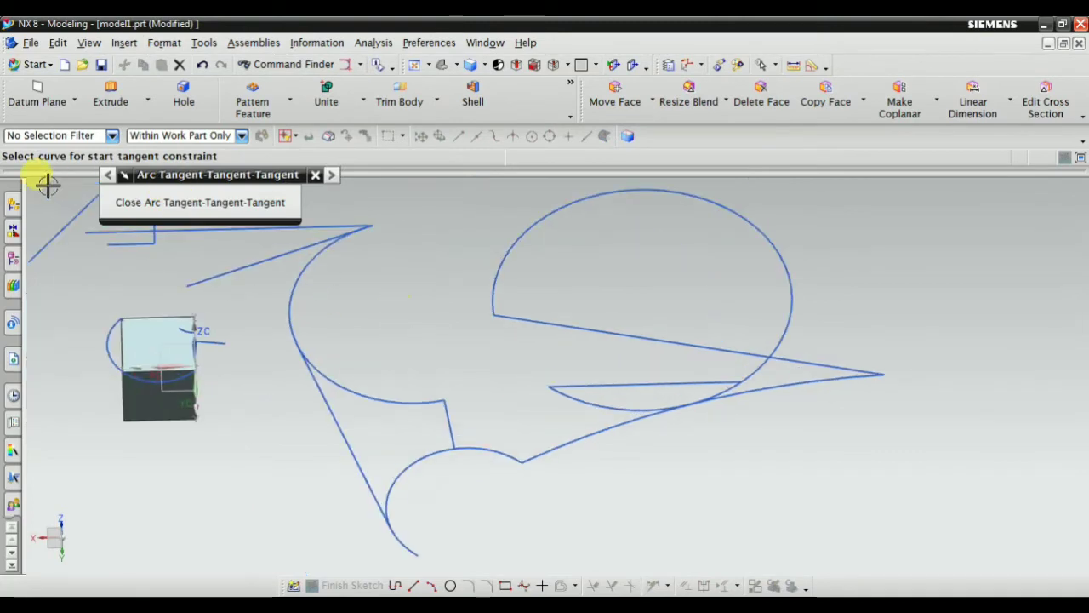
pyautogui.scroll(4, 516, 457)
pyautogui.click(462, 449)
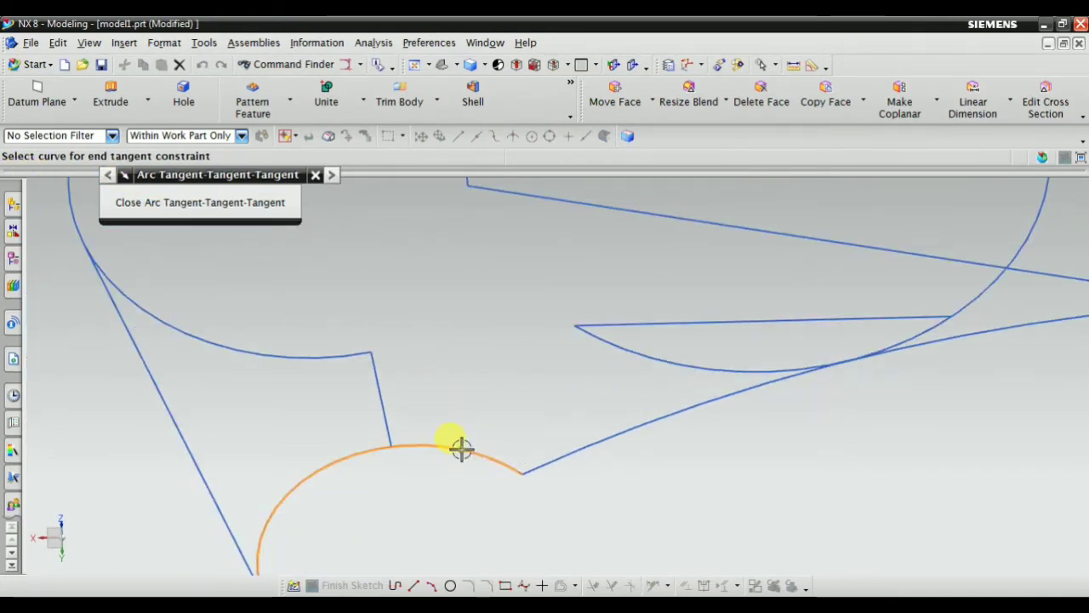
pyautogui.scroll(-3, 468, 449)
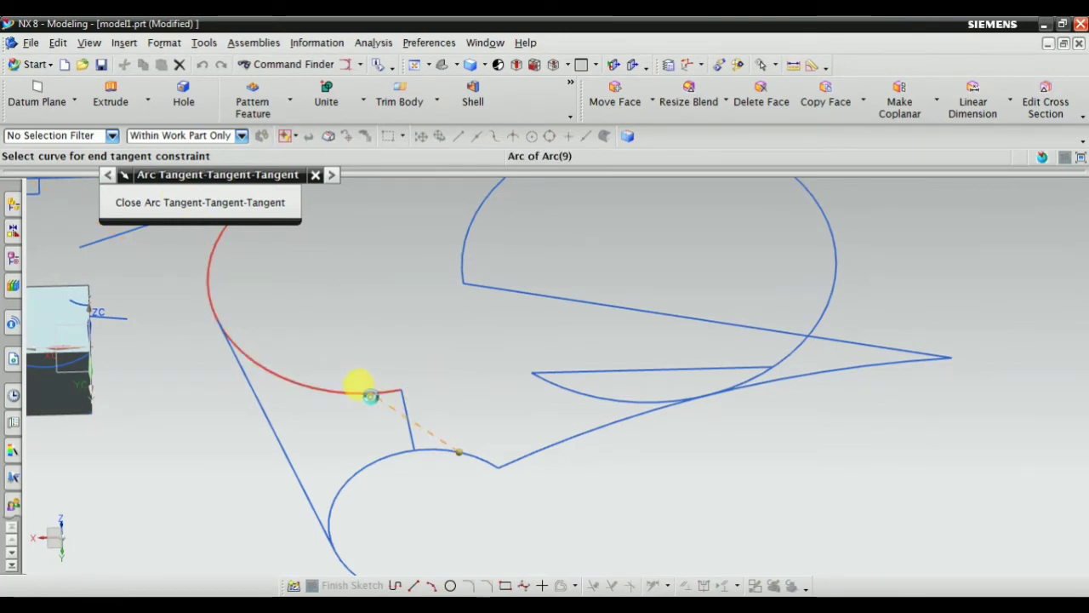
pyautogui.click(371, 395)
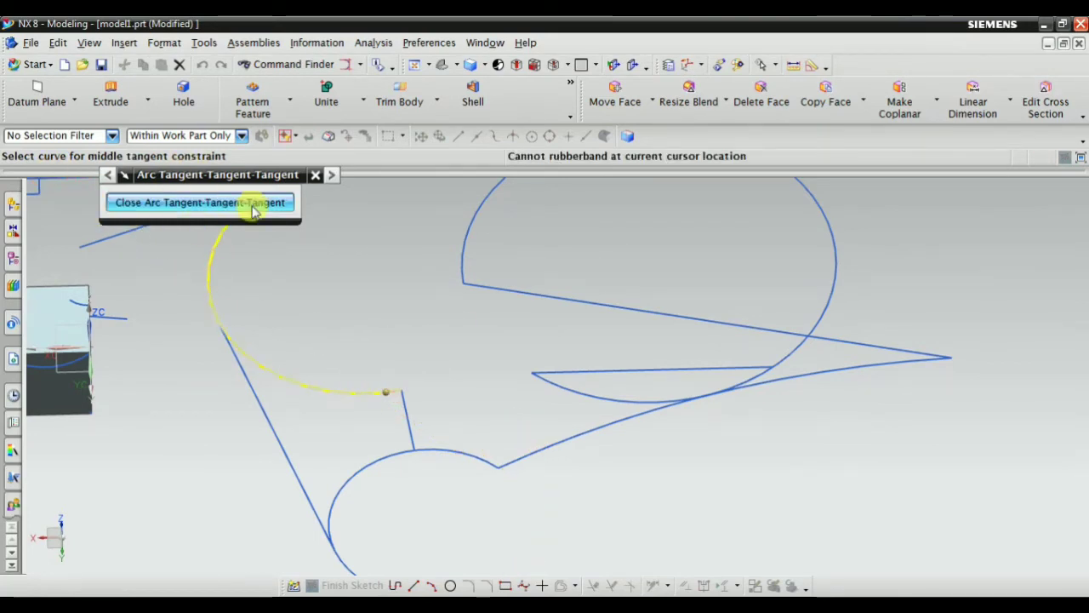
pyautogui.click(570, 392)
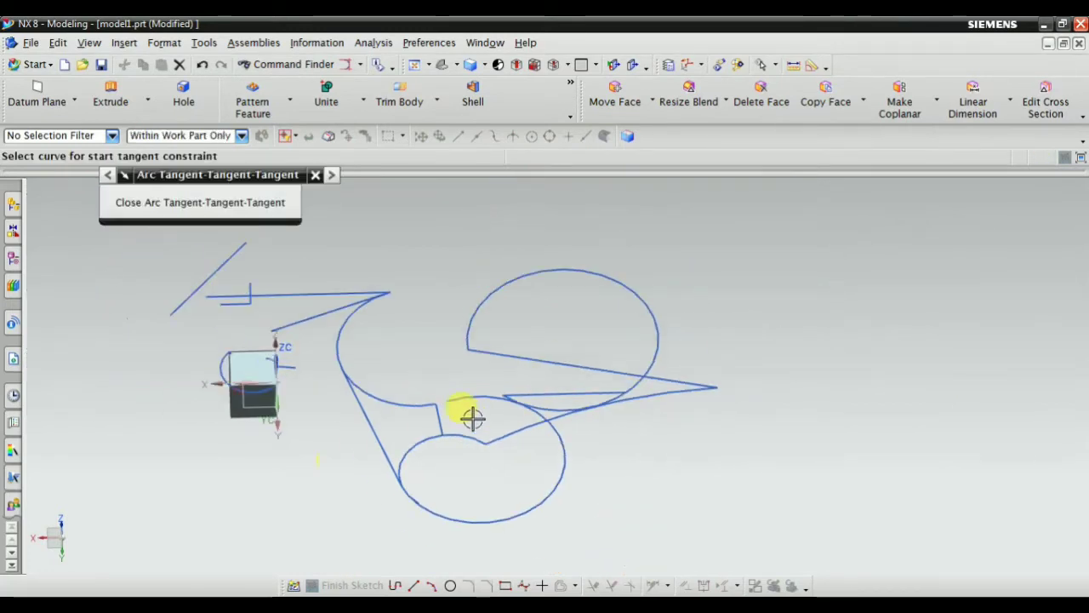
pyautogui.scroll(-2, 465, 504)
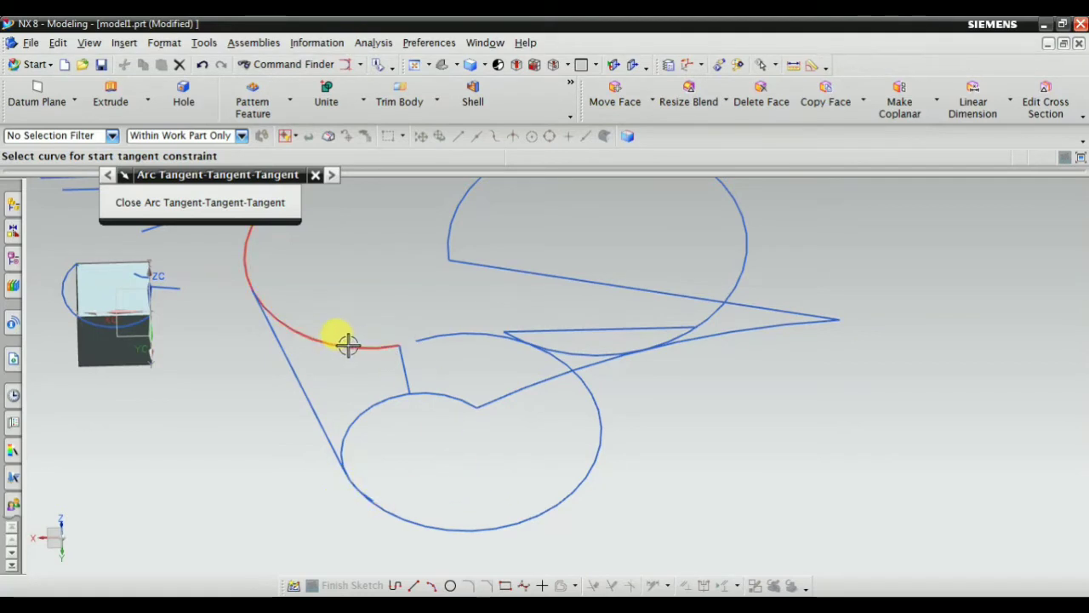
pyautogui.click(315, 174)
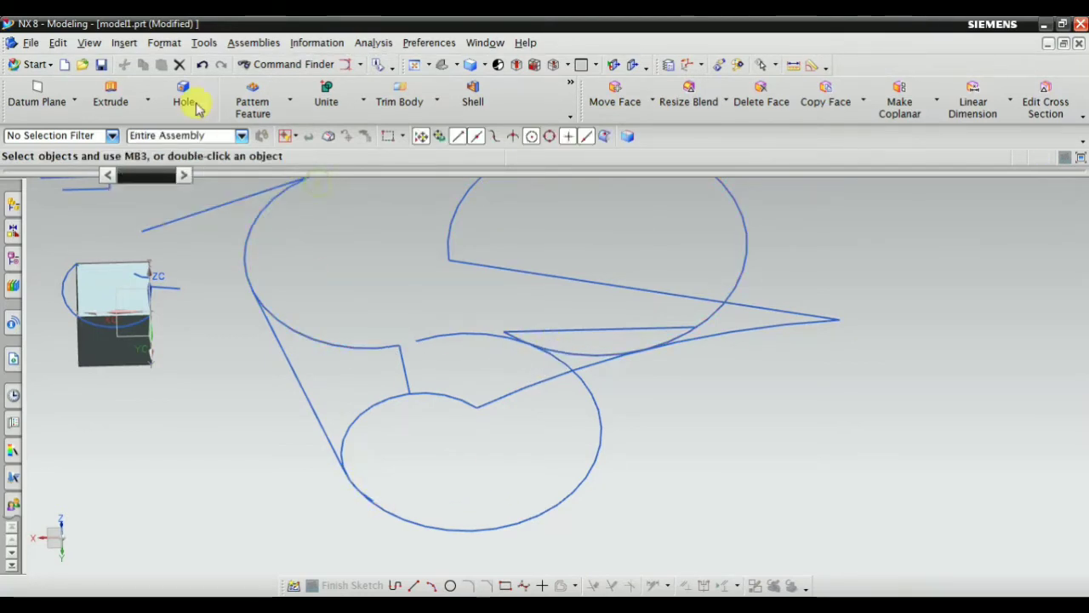
# Step: Start a Circle Tangent-Tangent-Radius and constrain it tangent to the small lower arc and the large three-point arc
pyautogui.click(128, 47)
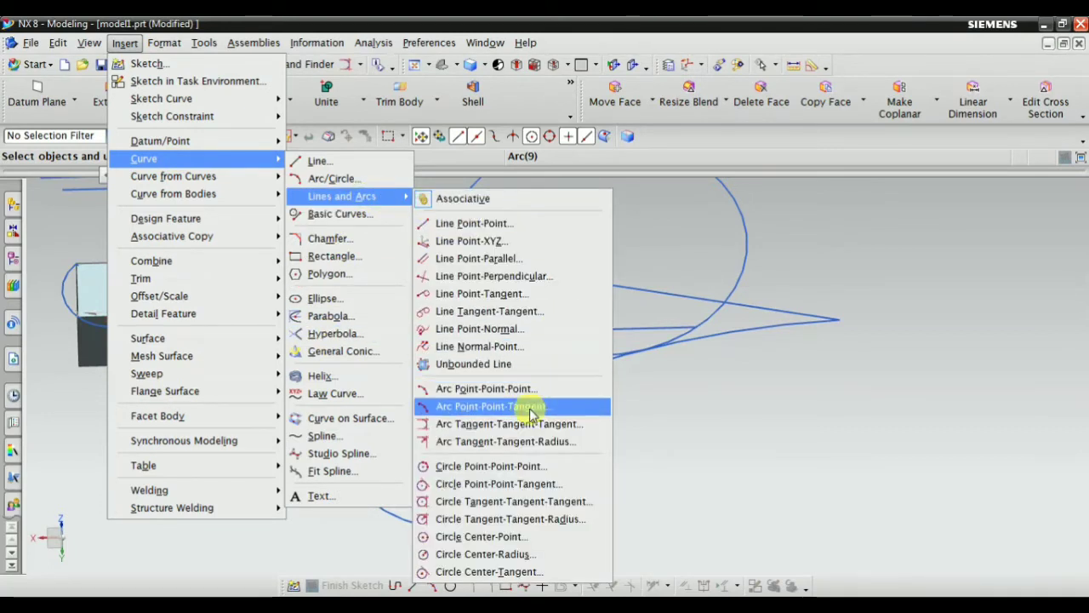
pyautogui.click(494, 519)
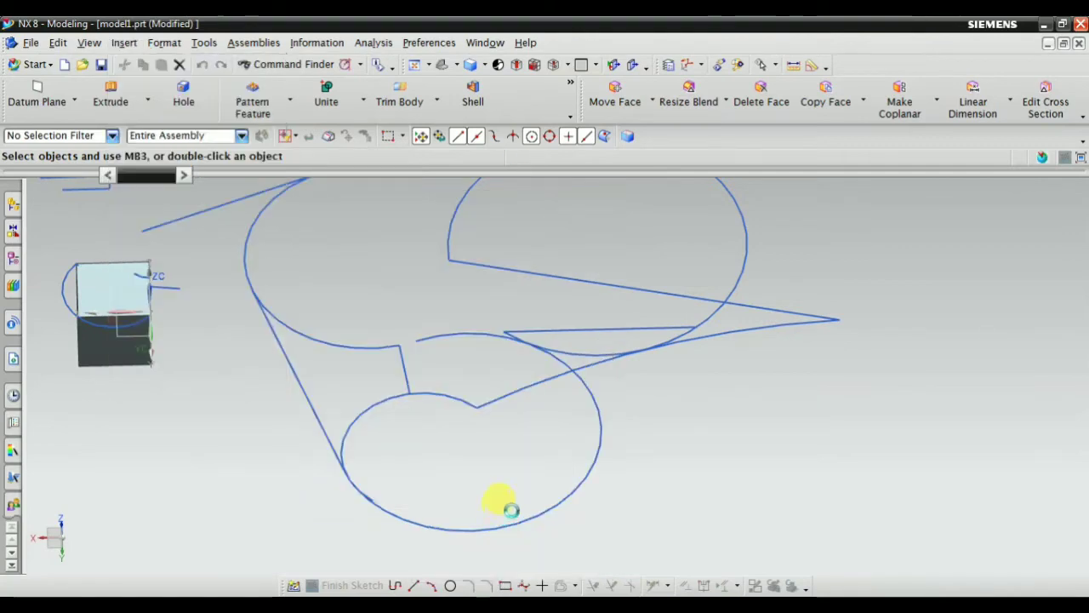
pyautogui.scroll(3, 485, 353)
pyautogui.scroll(3, 417, 319)
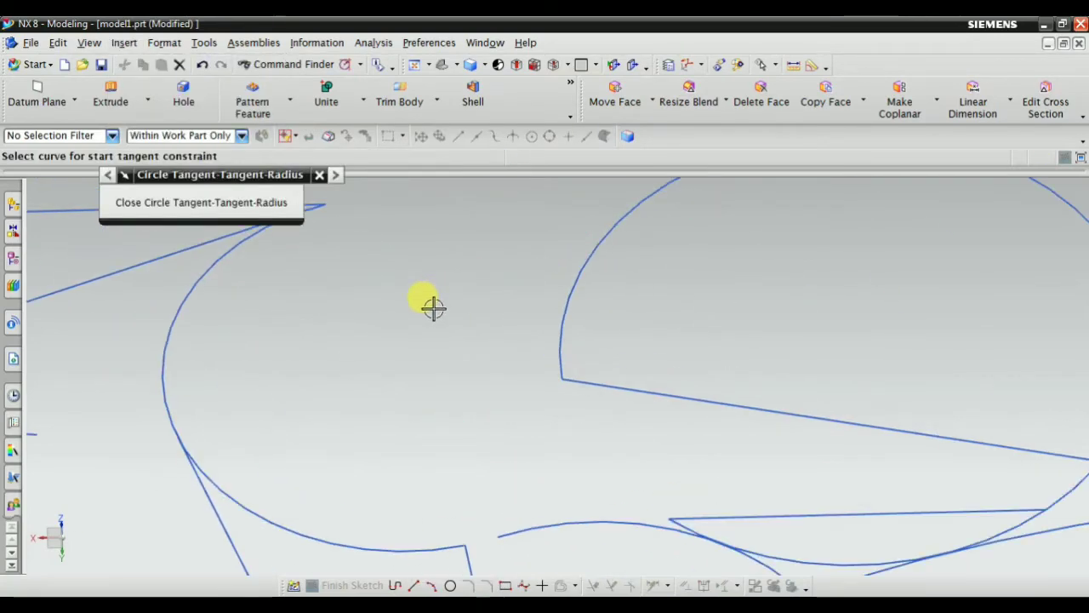
pyautogui.scroll(-3, 432, 307)
pyautogui.scroll(2, 345, 393)
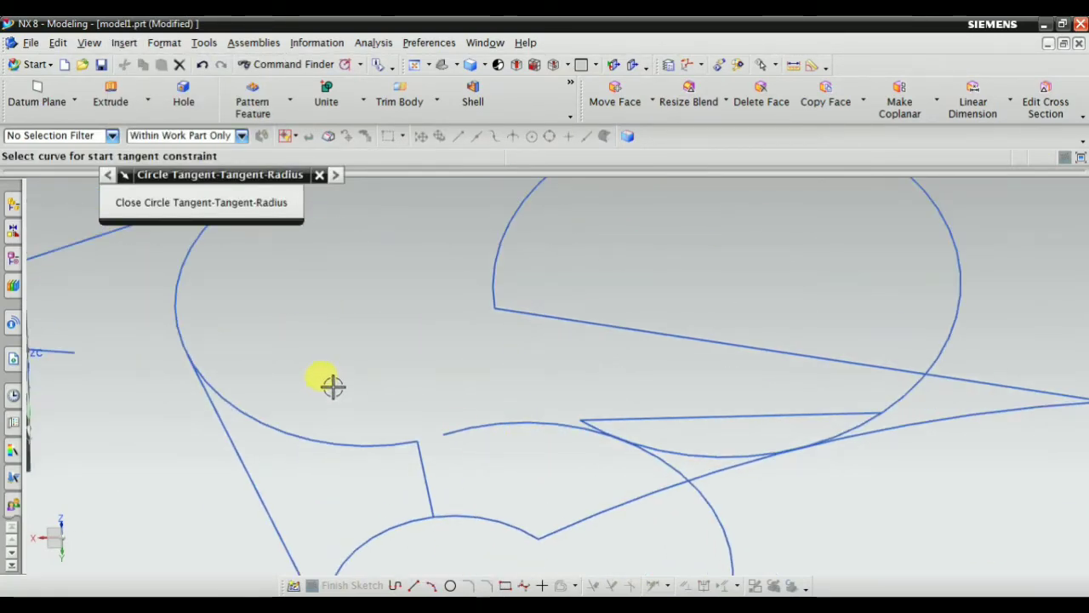
pyautogui.scroll(1, 378, 324)
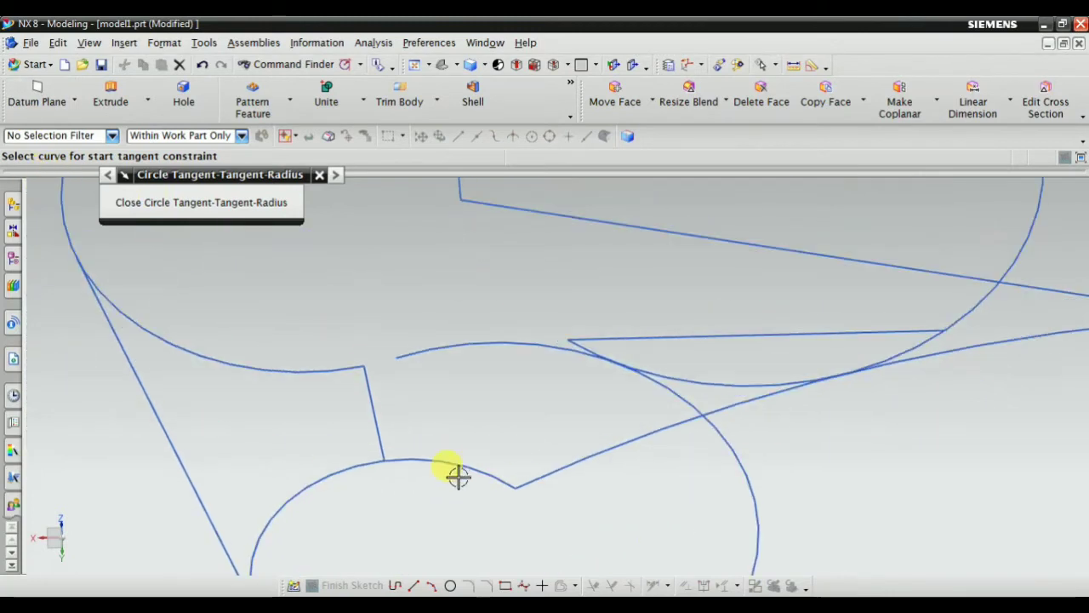
pyautogui.click(104, 177)
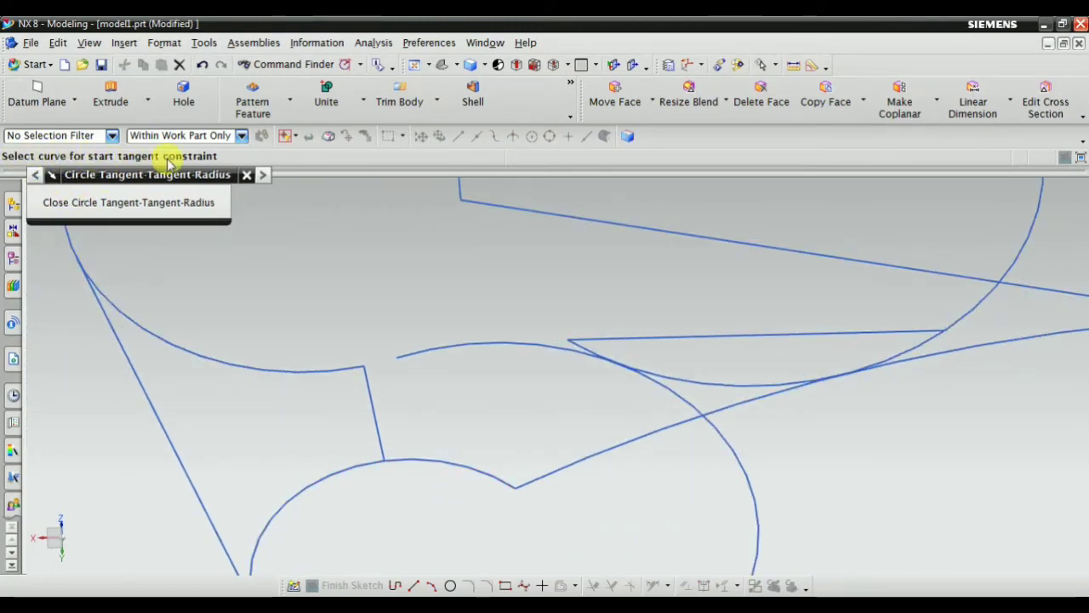
pyautogui.click(441, 458)
pyautogui.scroll(-2, 544, 375)
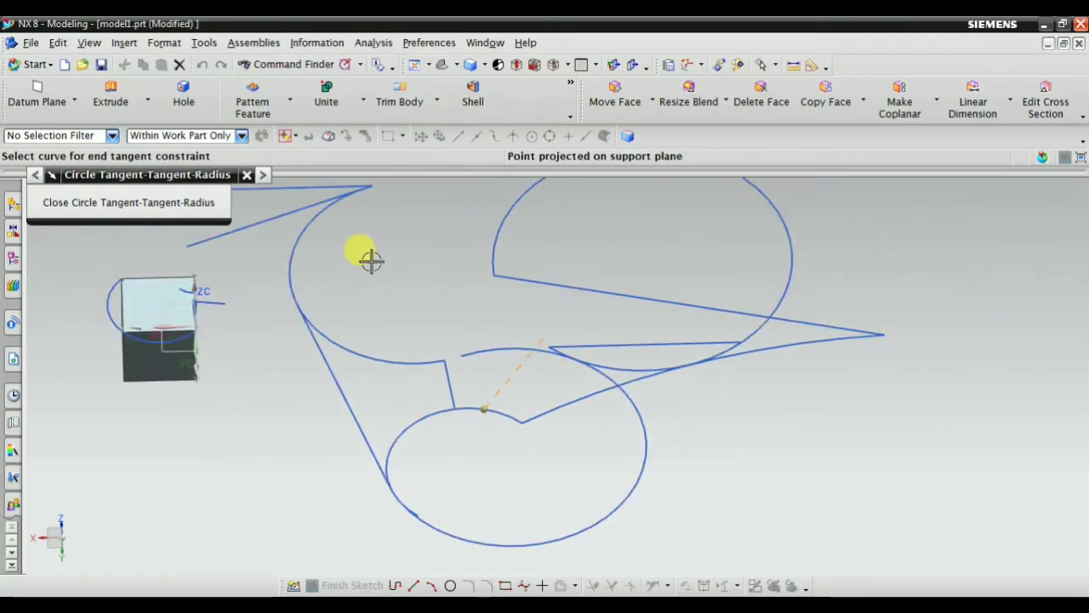
pyautogui.scroll(5, 548, 376)
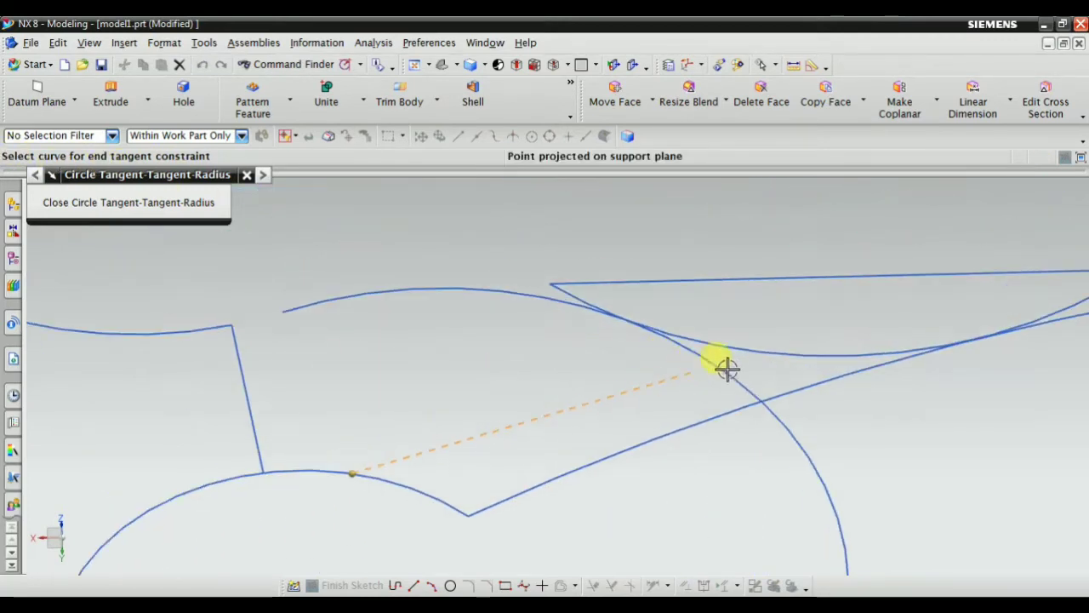
pyautogui.click(756, 354)
pyautogui.scroll(-2, 668, 370)
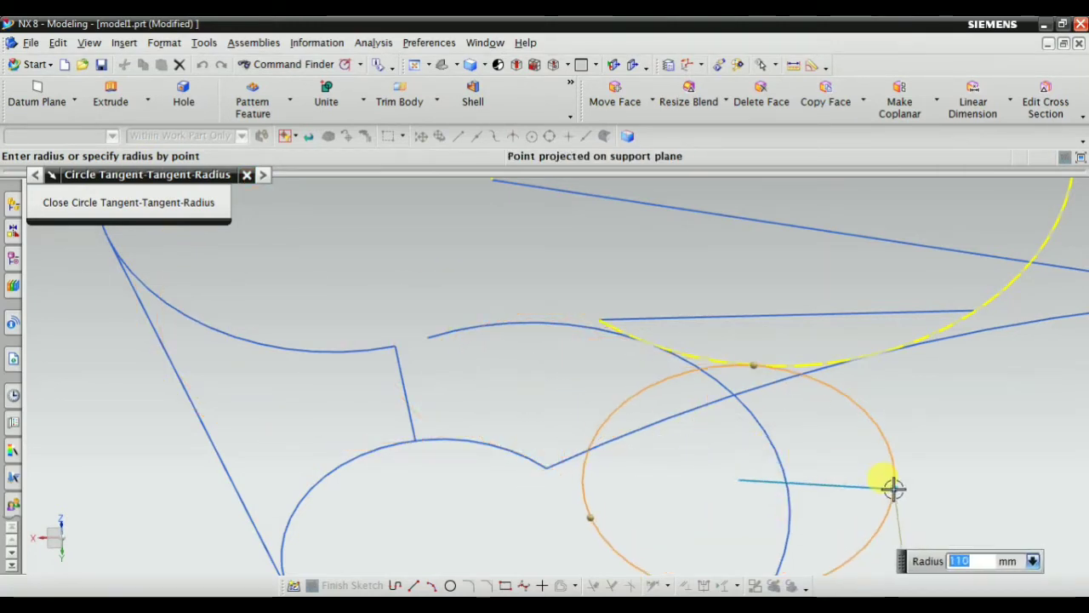
# Step: Try to create the tangent circle with a radius of 50 mm and with a radius of 65 mm
pyautogui.write('5')
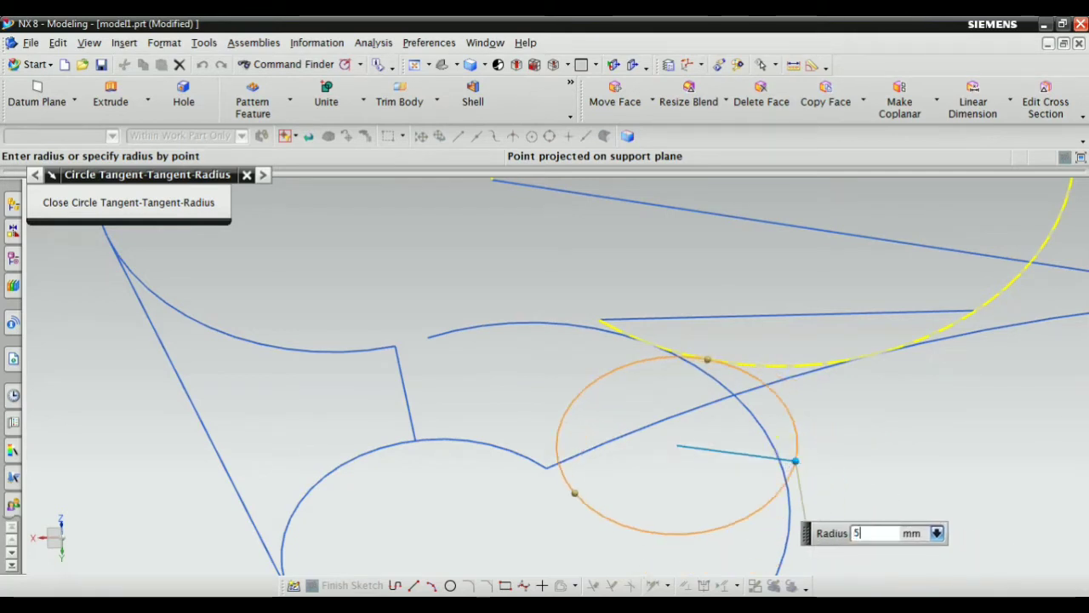
pyautogui.write('0')
pyautogui.click(791, 461)
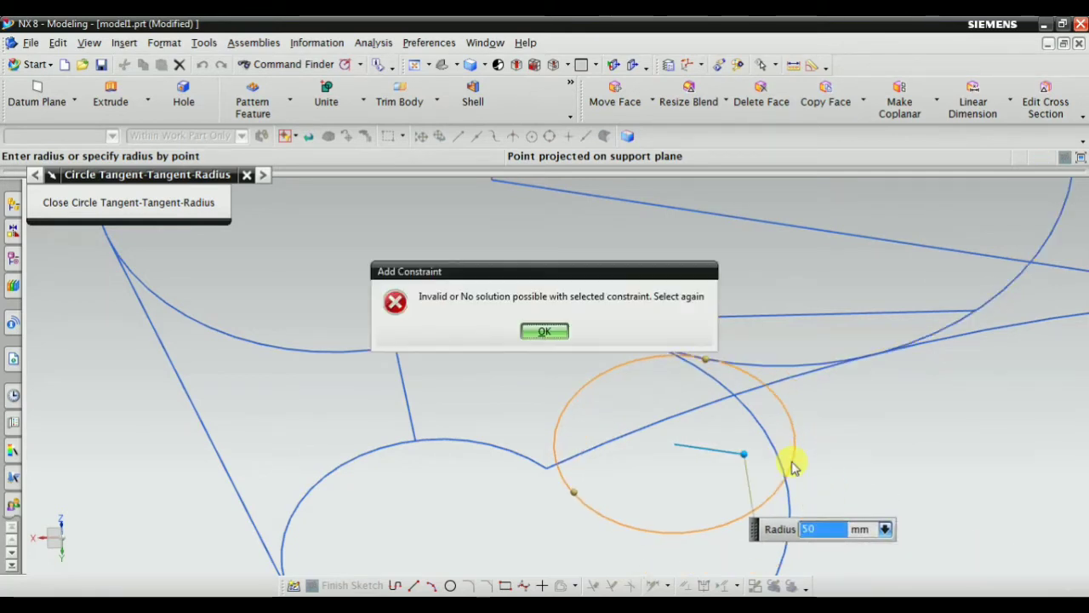
pyautogui.click(545, 332)
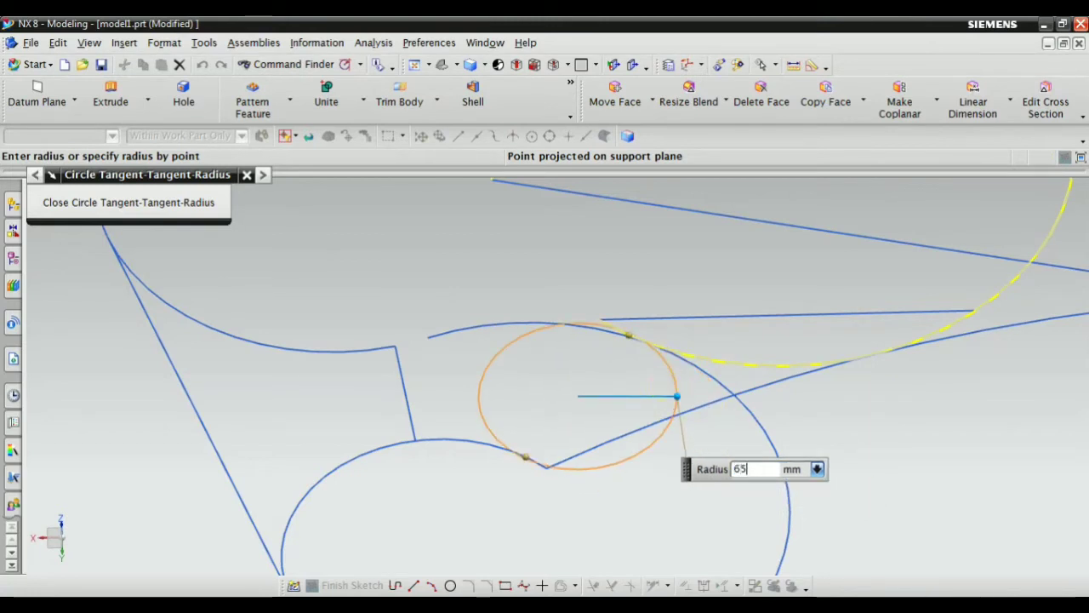
pyautogui.click(672, 399)
pyautogui.click(547, 320)
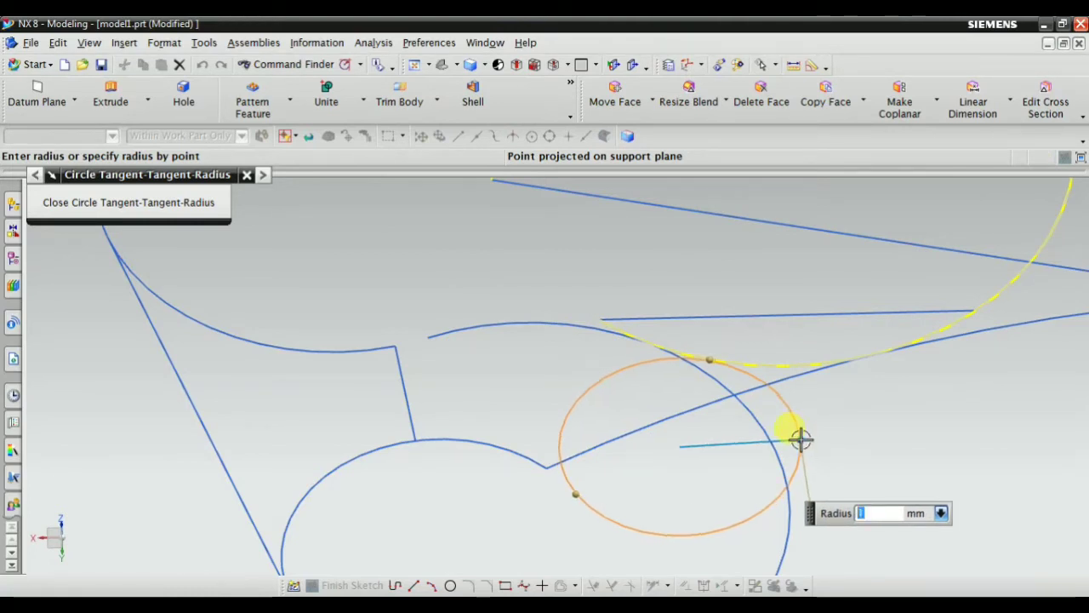
# Step: Complete the circle tangent to both arcs with a radius larger than 65 mm and leave the command
pyautogui.click(800, 439)
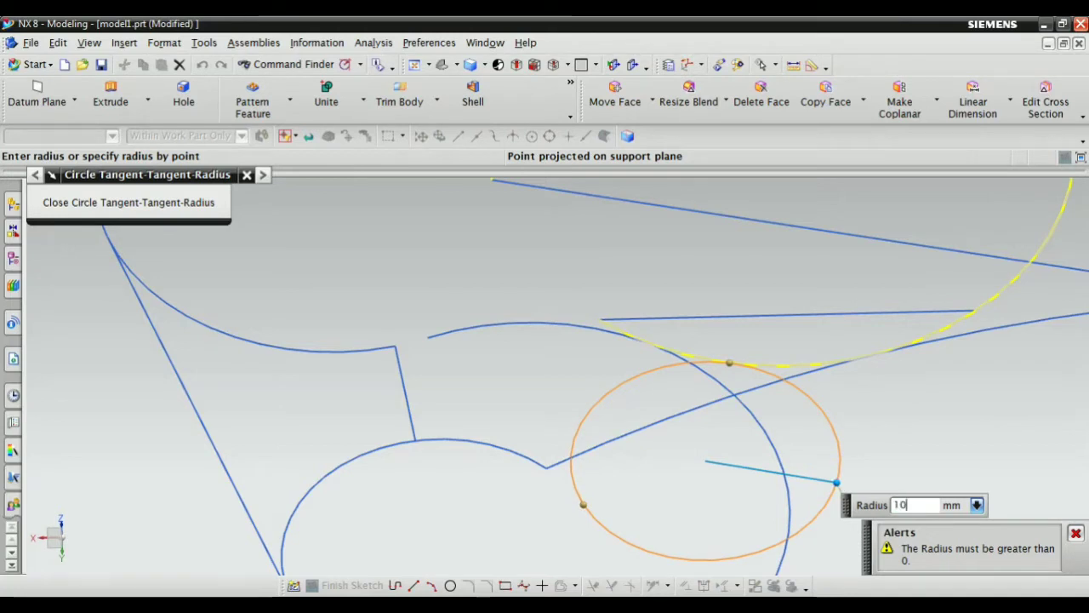
pyautogui.click(809, 479)
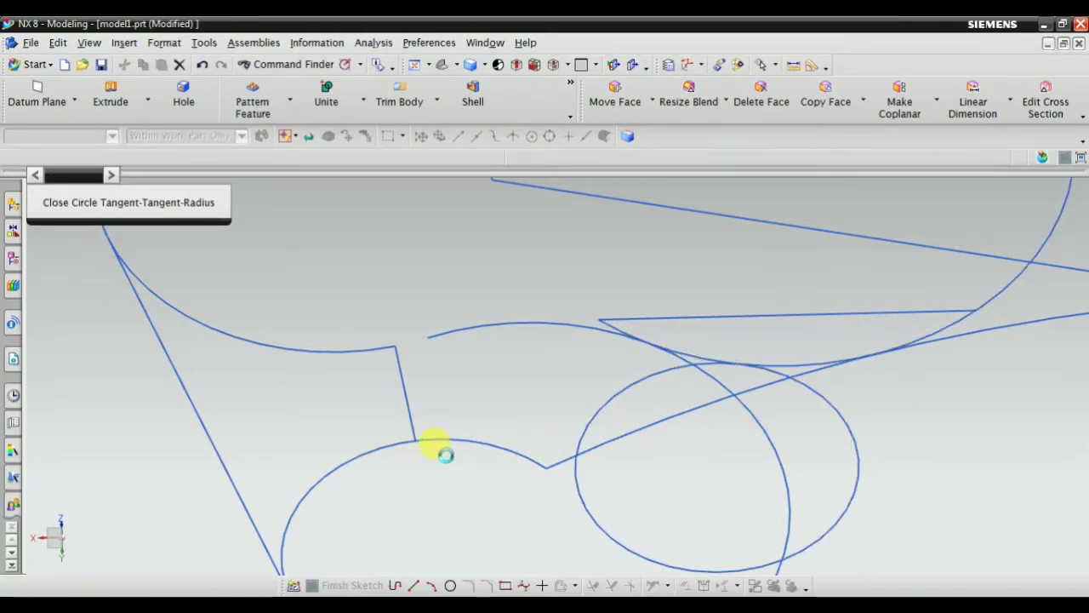
pyautogui.press('Escape')
# Step: Create a Circle Point-Point-Point through two free points in the empty area beside the curves and the near end of the slanted line
pyautogui.scroll(-1, 474, 382)
pyautogui.scroll(2, 634, 493)
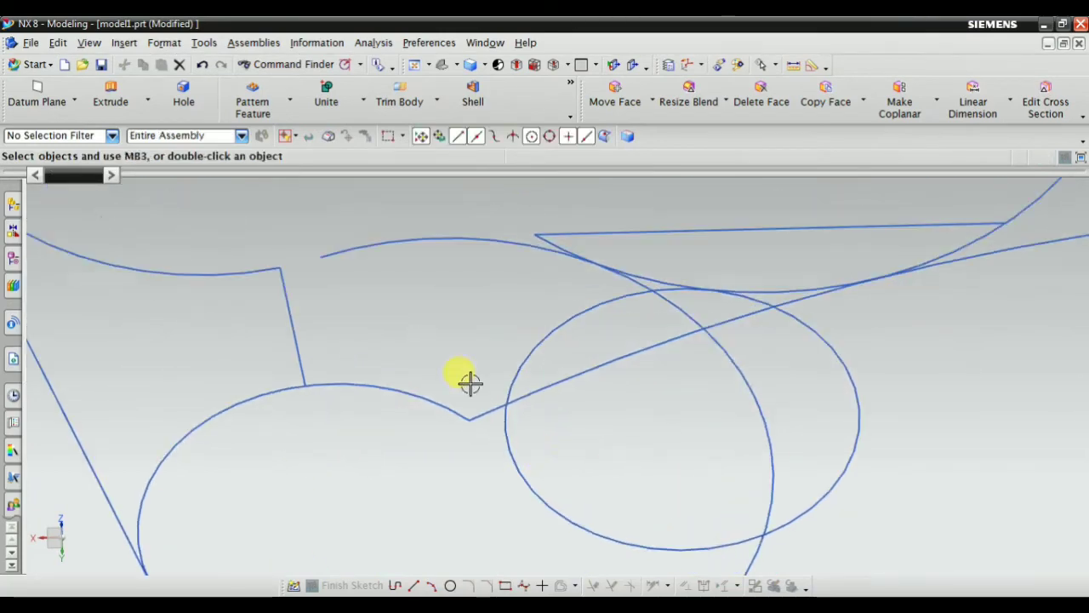
pyautogui.scroll(-1, 627, 363)
pyautogui.scroll(-1, 578, 295)
pyautogui.click(124, 43)
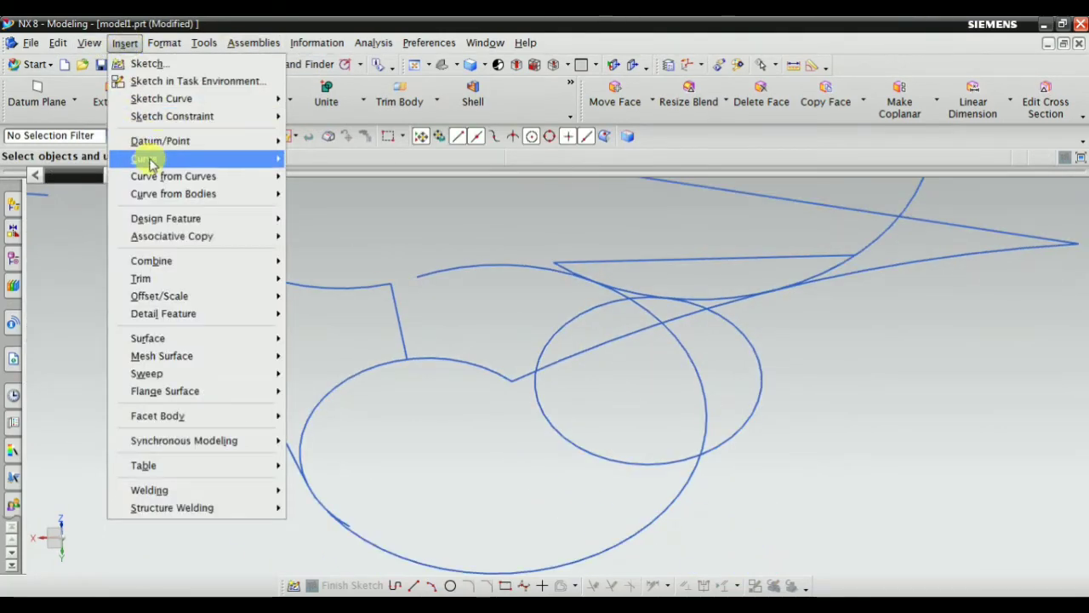
pyautogui.moveTo(149, 158)
pyautogui.moveTo(365, 196)
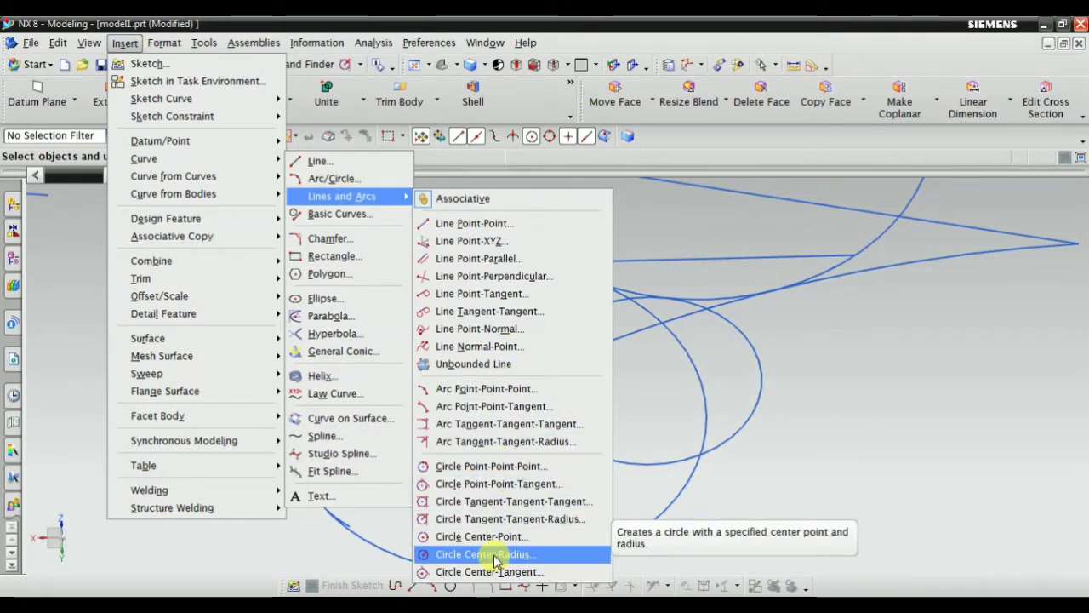
pyautogui.click(498, 471)
pyautogui.scroll(-6, 798, 385)
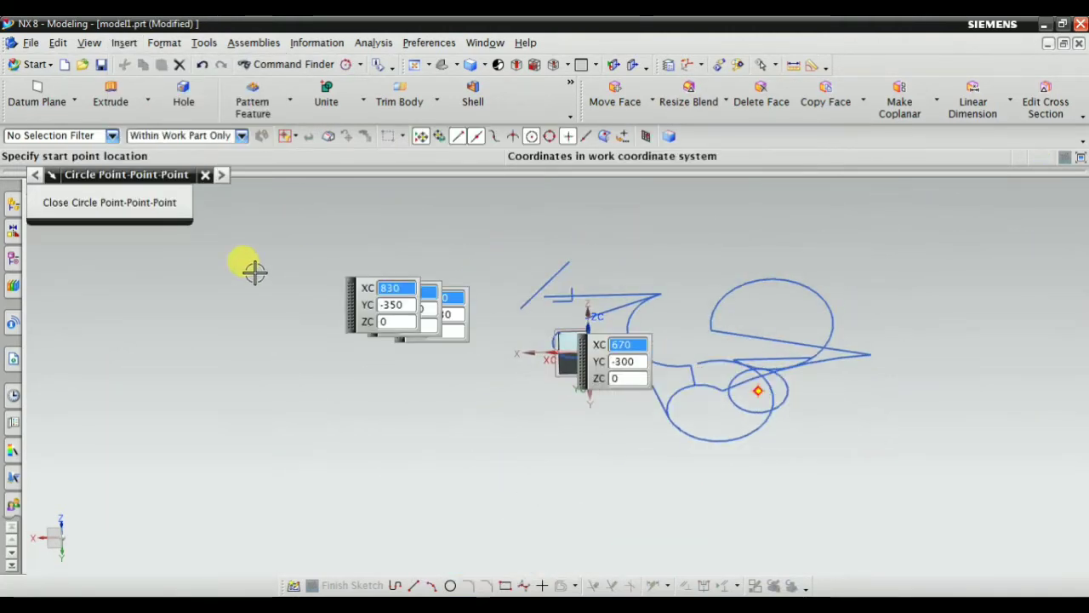
pyautogui.scroll(1, 583, 341)
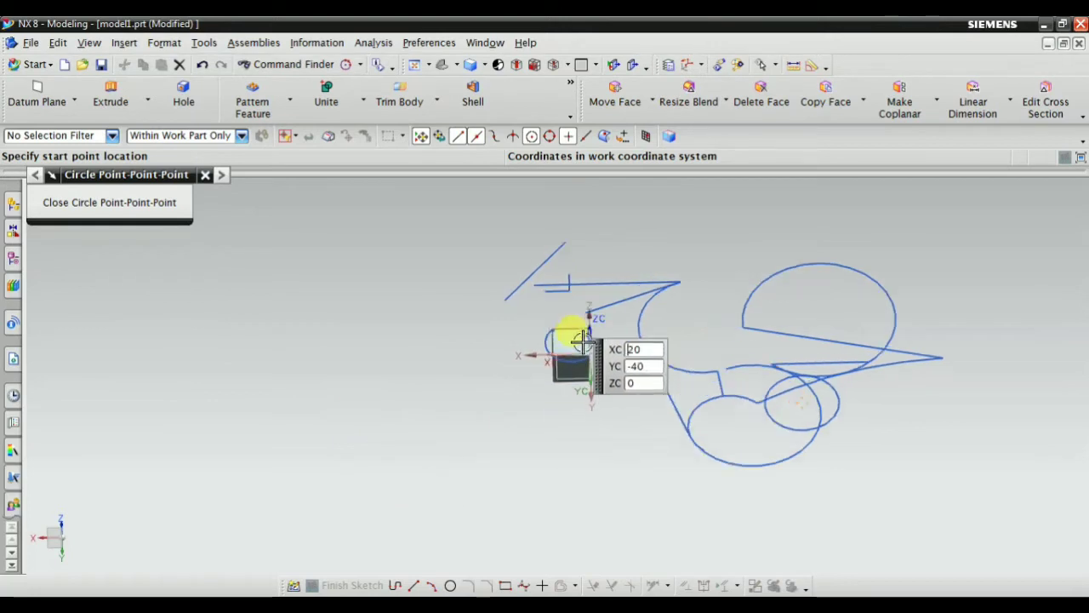
pyautogui.scroll(-1, 476, 383)
pyautogui.click(245, 417)
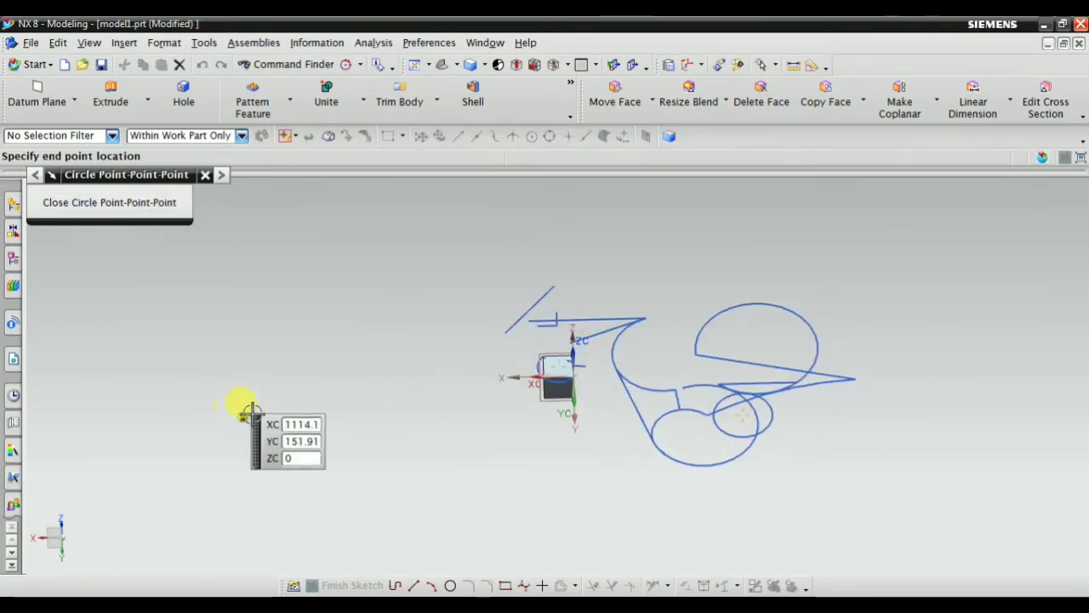
pyautogui.click(357, 277)
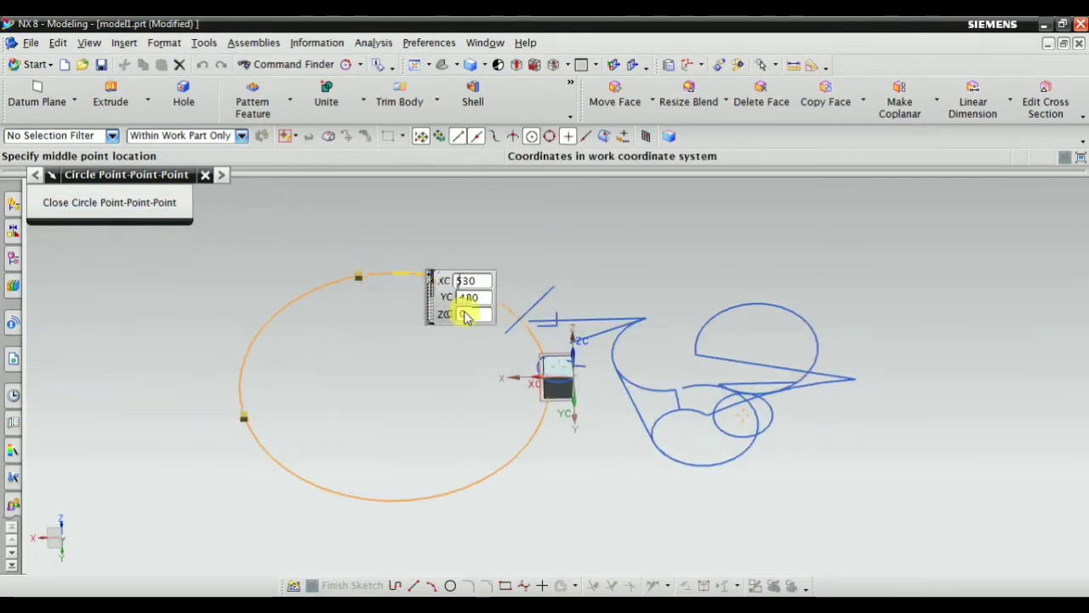
pyautogui.scroll(3, 502, 315)
pyautogui.click(573, 386)
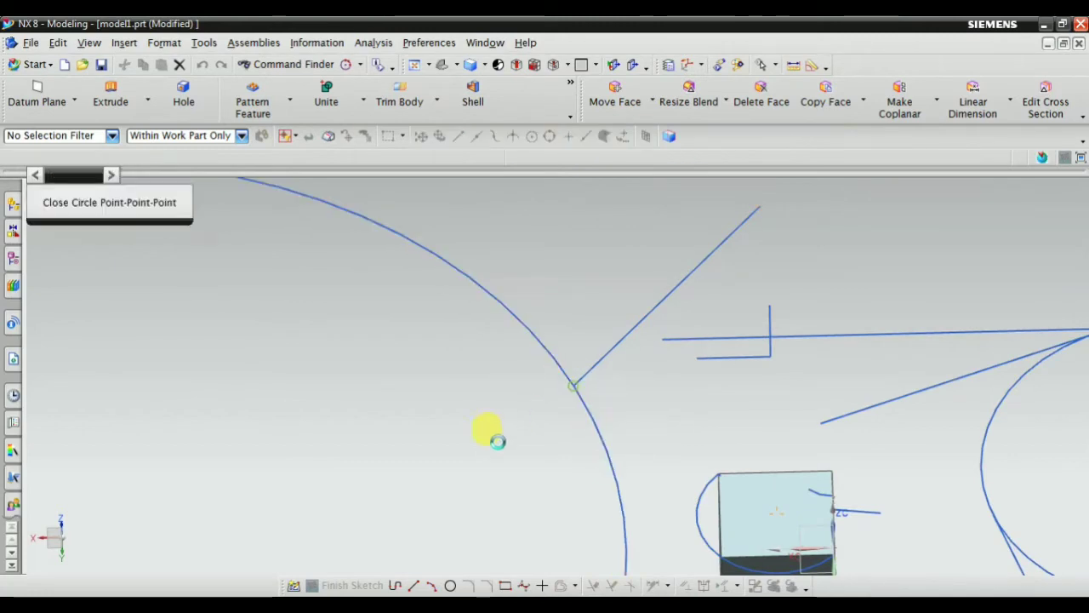
pyautogui.scroll(-3, 583, 396)
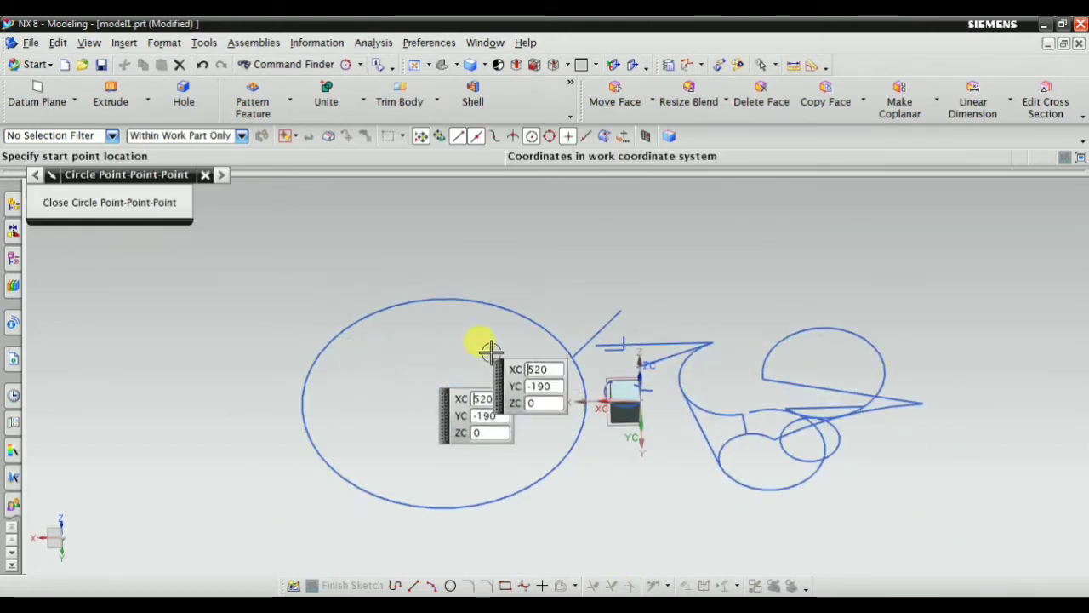
pyautogui.click(205, 175)
pyautogui.click(124, 43)
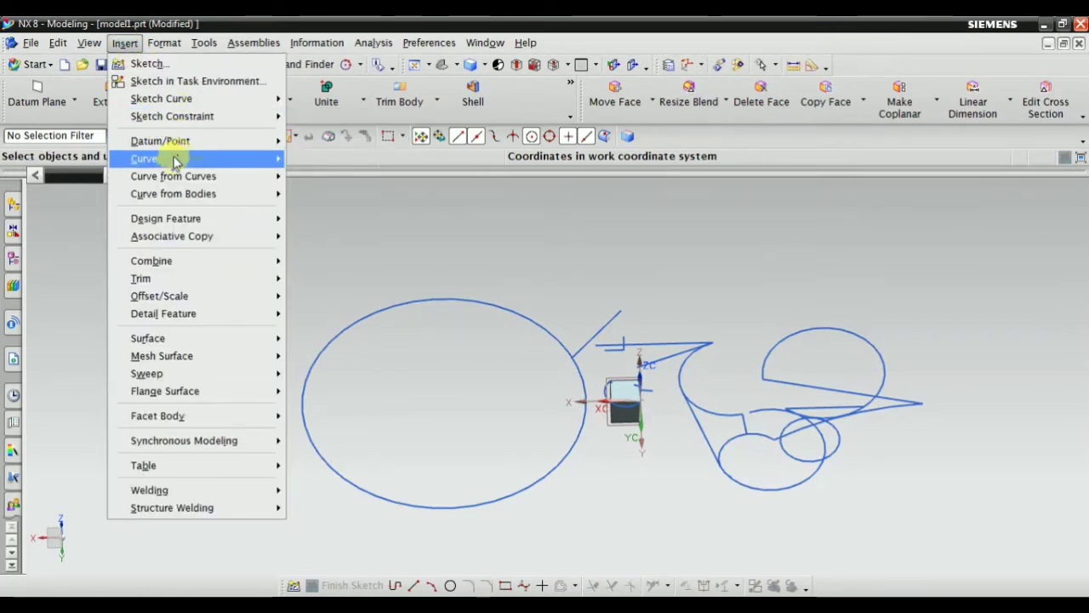
pyautogui.click(330, 177)
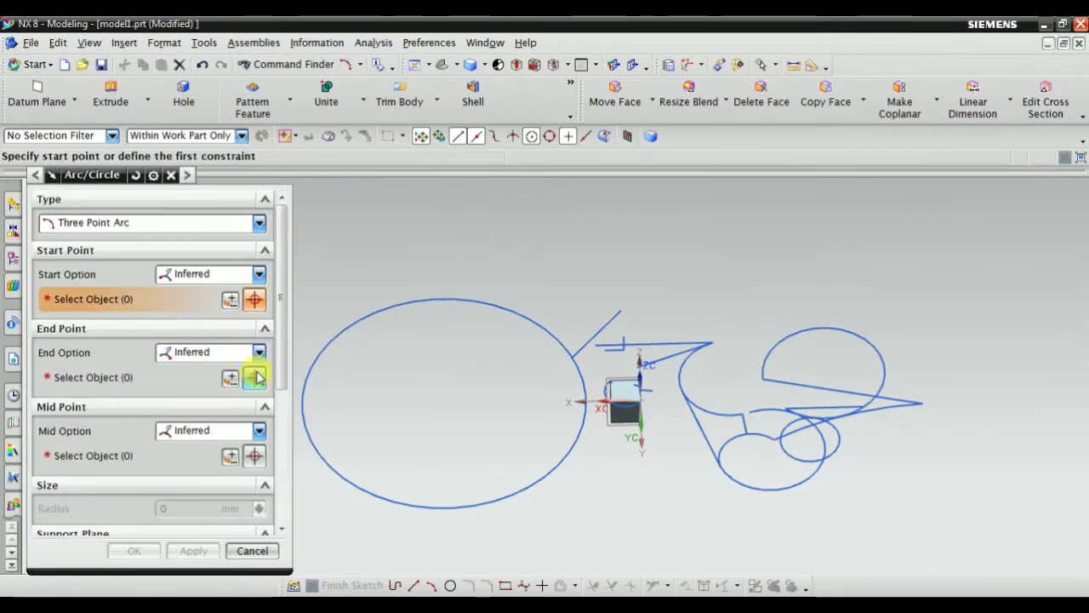
pyautogui.moveTo(283, 391); pyautogui.dragTo(272, 523)
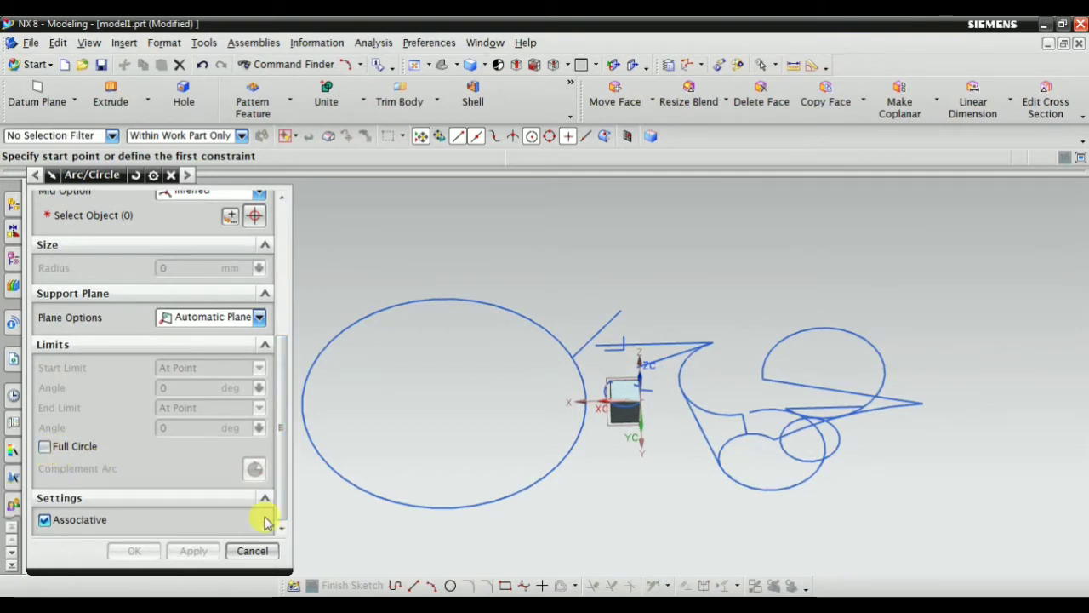
pyautogui.click(252, 551)
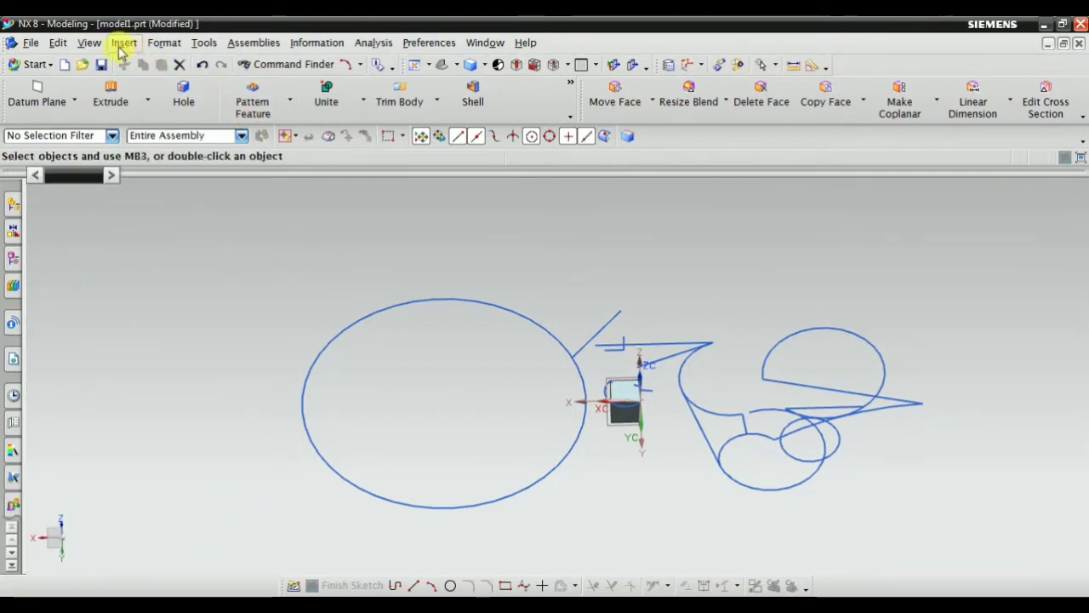
# Step: Start a Circle Point-Point-Tangent through the free upper end of the slanted line and the near end of the long horizontal line
pyautogui.click(158, 44)
pyautogui.moveTo(124, 43)
pyautogui.moveTo(154, 159)
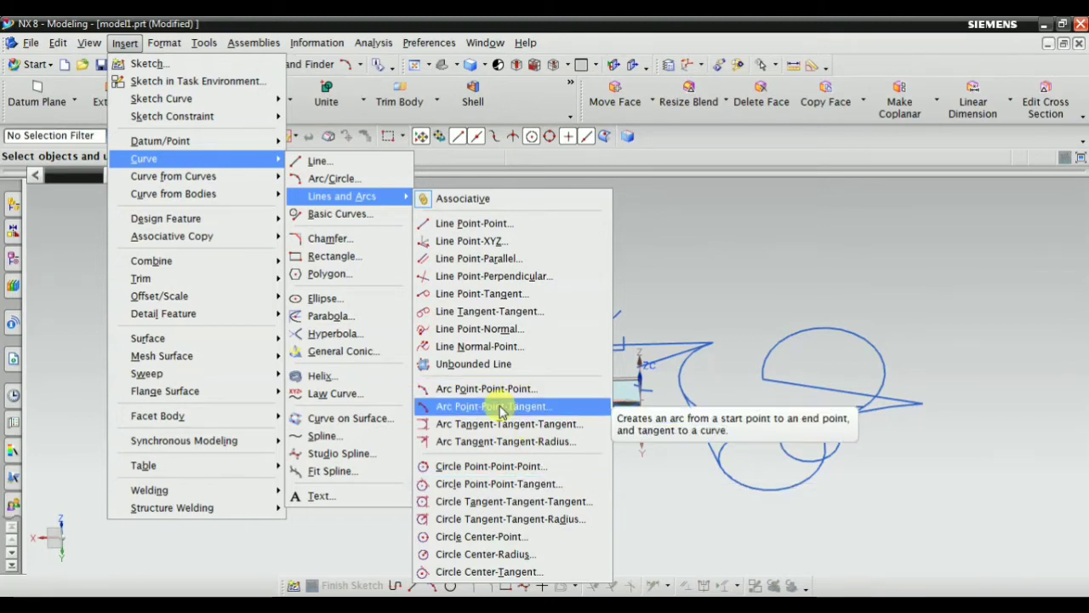
pyautogui.click(479, 494)
pyautogui.scroll(3, 605, 294)
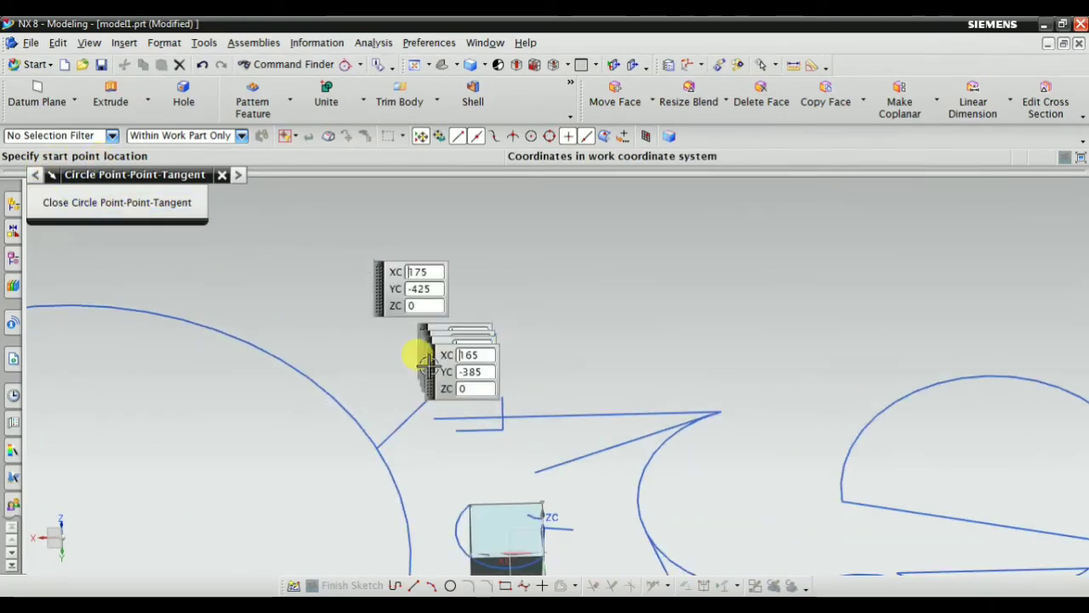
pyautogui.click(495, 331)
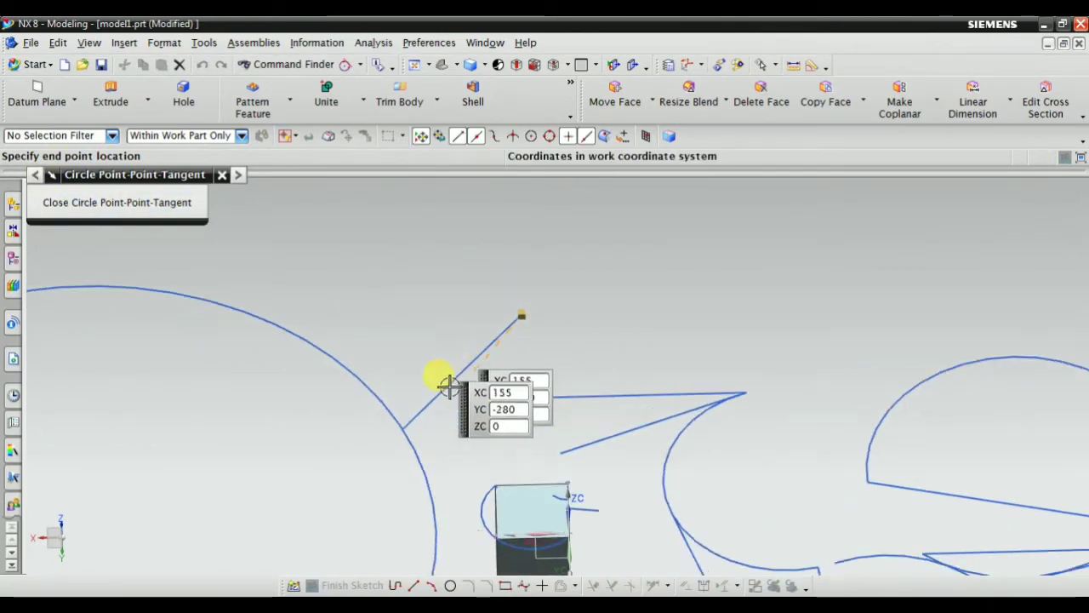
pyautogui.scroll(1, 448, 385)
pyautogui.scroll(2, 423, 400)
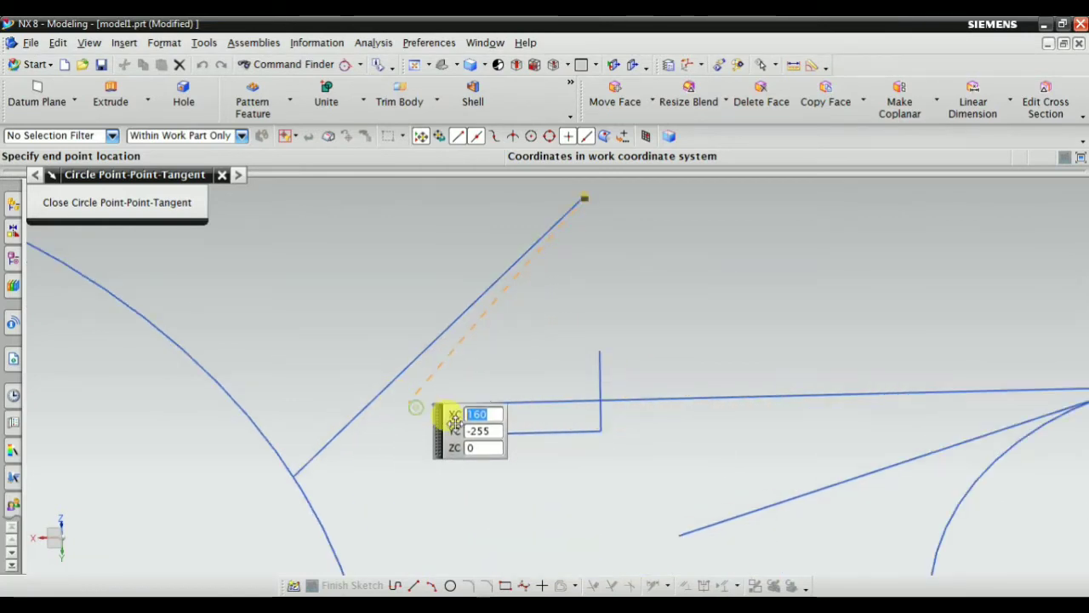
pyautogui.click(419, 402)
# Step: Complete the circle by making it tangent to the large three-point circle, and leave the command
pyautogui.scroll(-3, 413, 402)
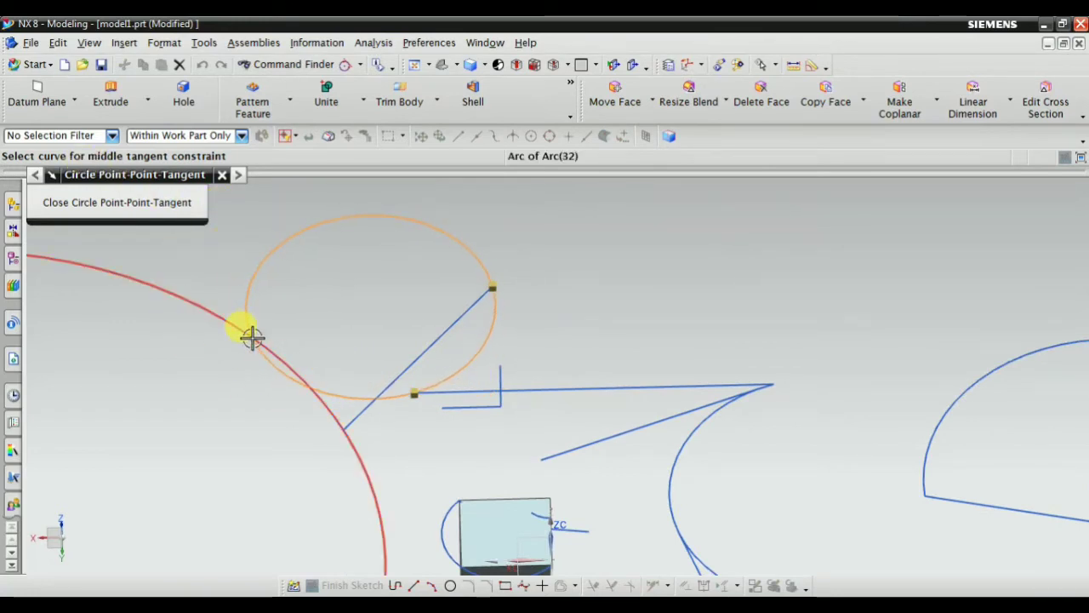
pyautogui.click(251, 336)
pyautogui.scroll(4, 255, 327)
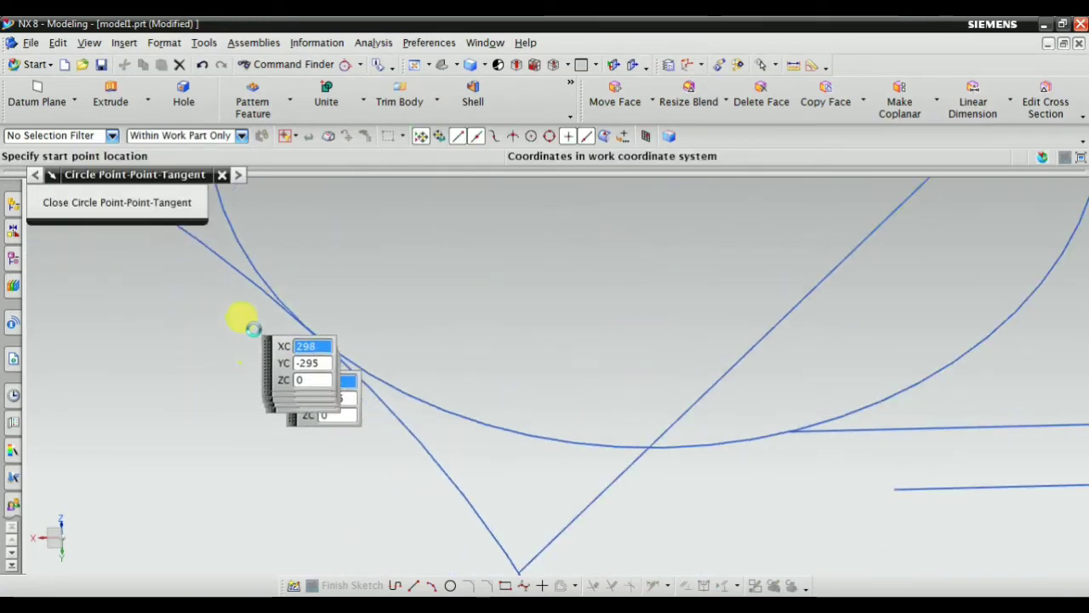
pyautogui.scroll(-5, 353, 323)
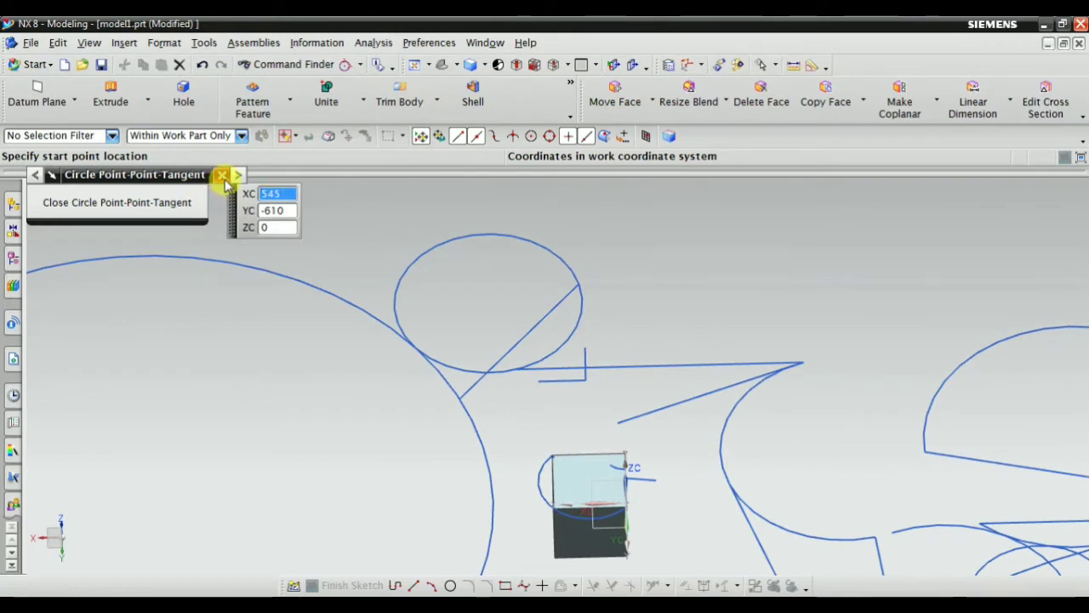
pyautogui.click(221, 175)
# Step: Start a Circle Tangent-Tangent-Tangent and constrain it to the arc descending from the sharp corner and the large lower arc
pyautogui.click(124, 43)
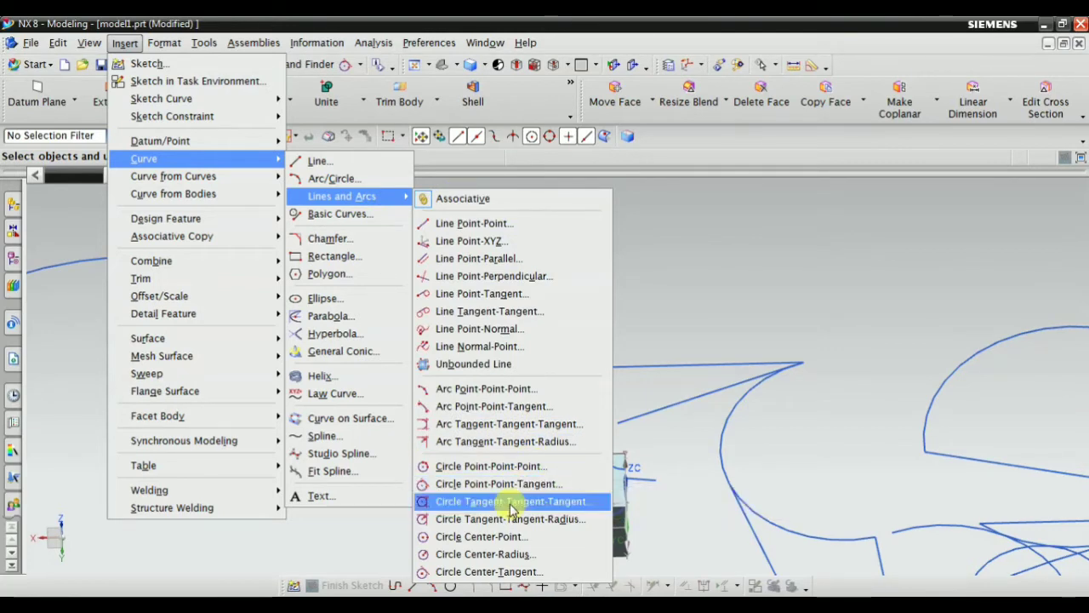
pyautogui.click(511, 507)
pyautogui.scroll(-4, 672, 387)
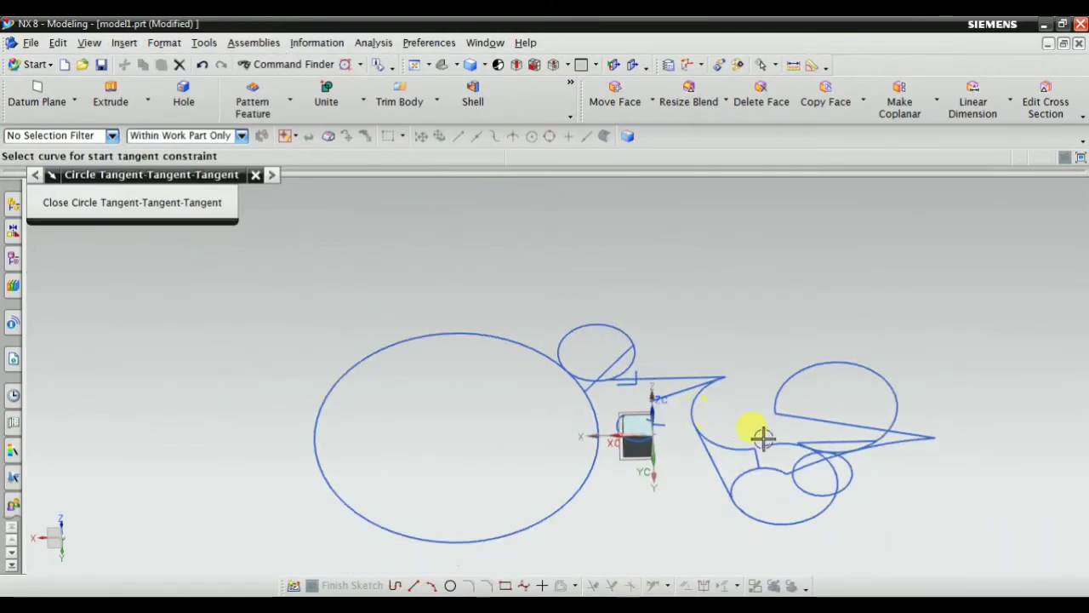
pyautogui.scroll(2, 811, 467)
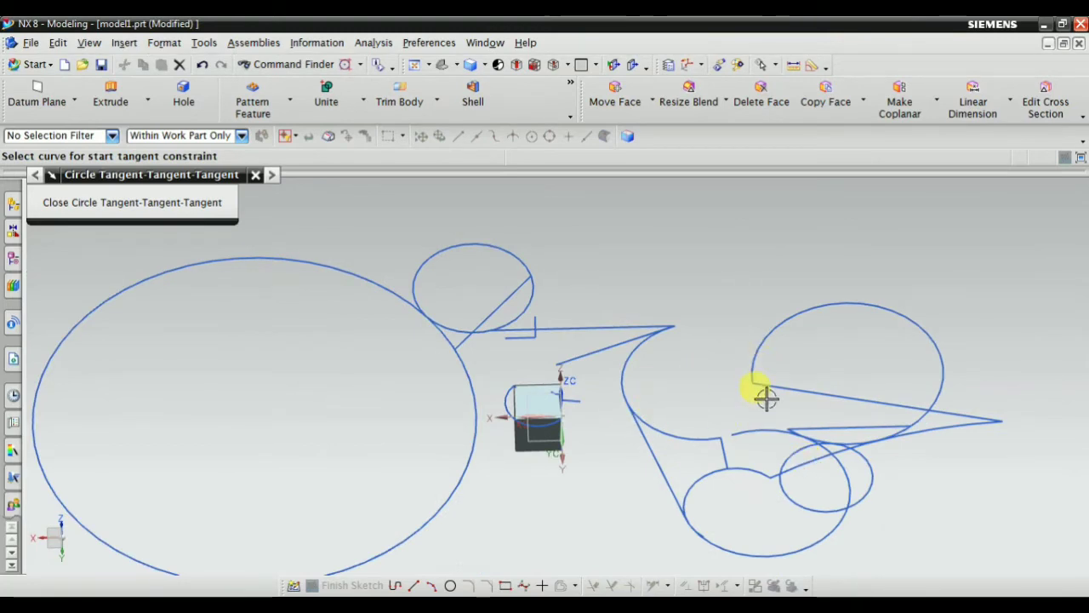
pyautogui.scroll(2, 792, 385)
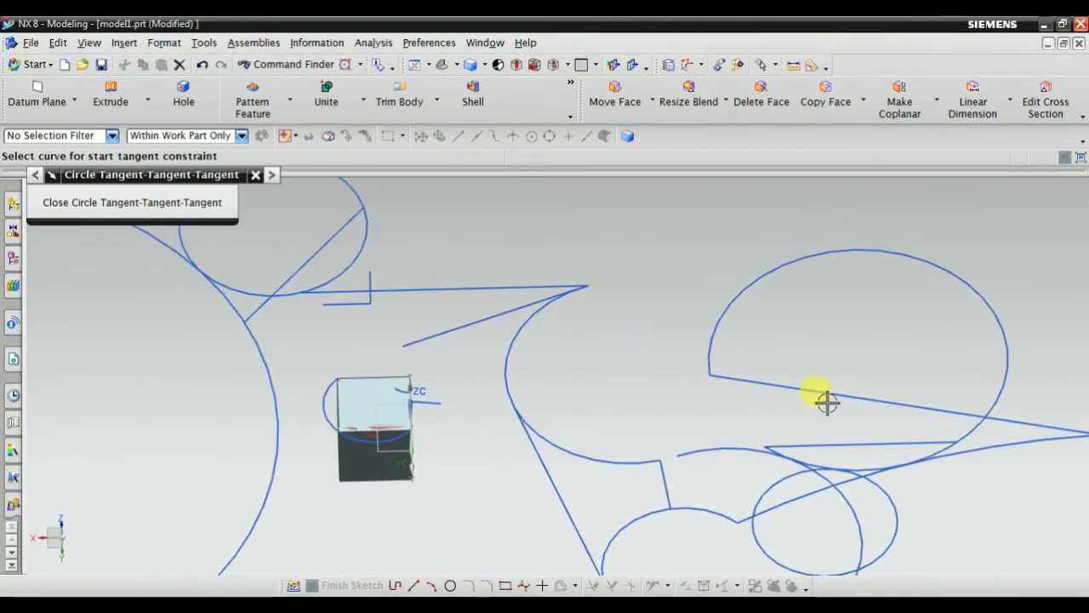
pyautogui.scroll(-2, 824, 400)
pyautogui.scroll(2, 642, 414)
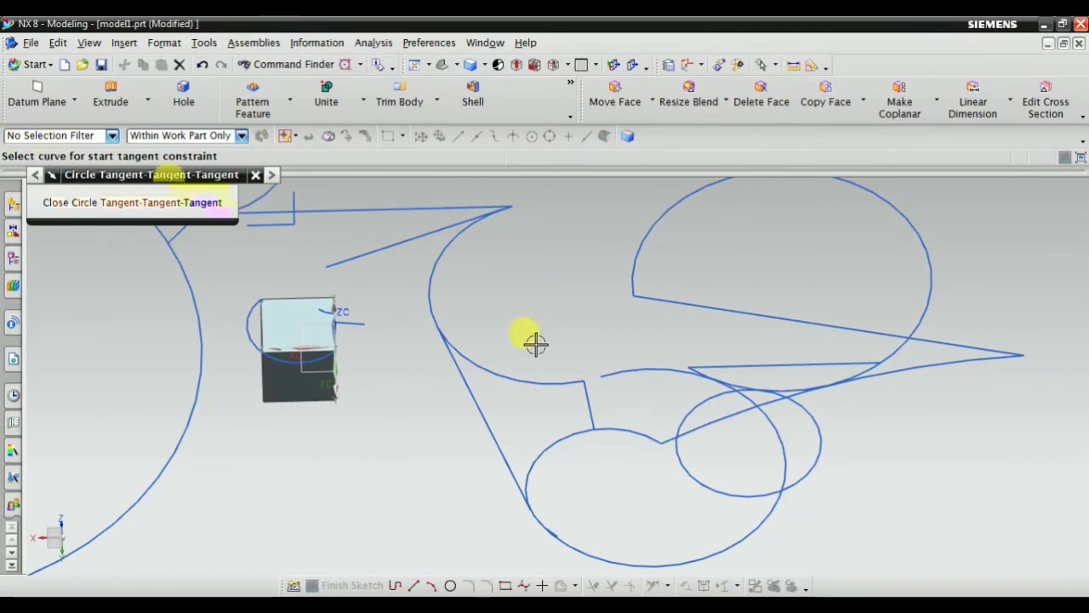
pyautogui.scroll(2, 535, 374)
pyautogui.click(535, 386)
pyautogui.scroll(-1, 448, 386)
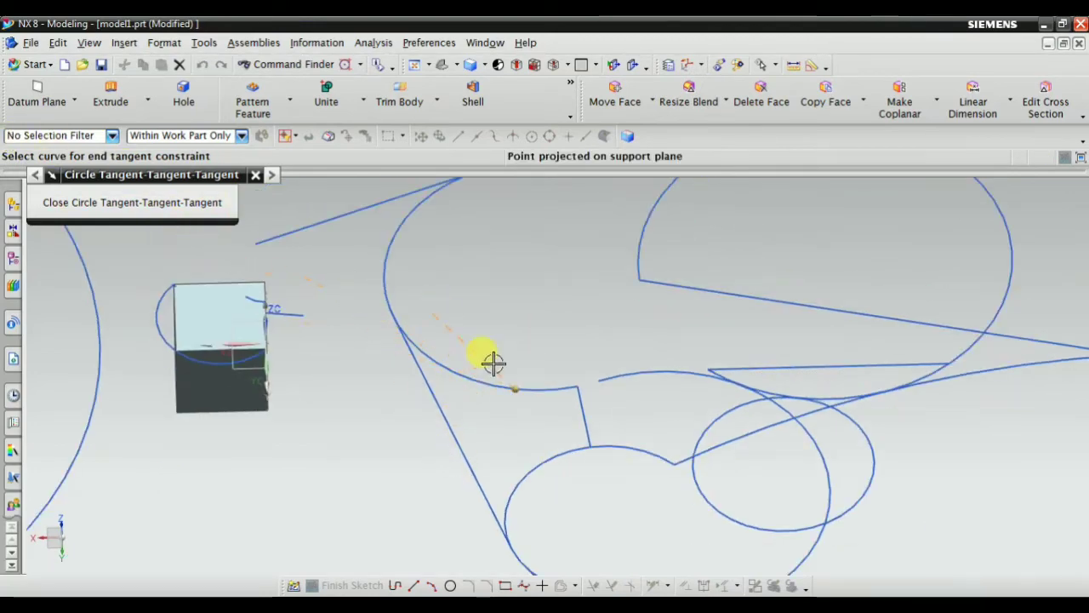
pyautogui.scroll(2, 562, 434)
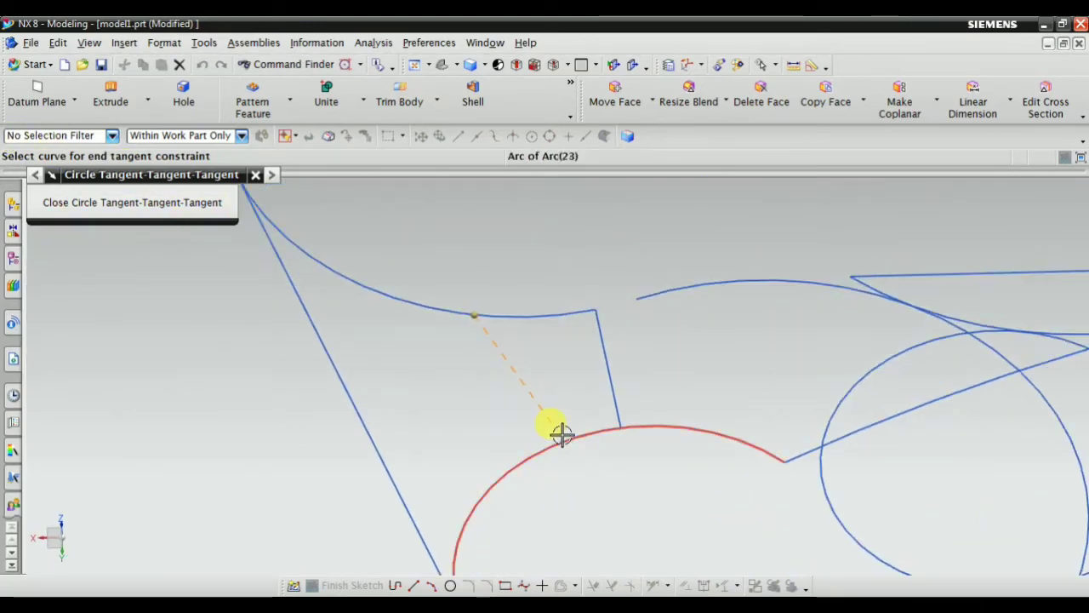
pyautogui.click(562, 435)
# Step: Complete the circle by making it tangent to the neighbouring circle that overlaps the lower arc, and leave the command
pyautogui.scroll(-2, 552, 461)
pyautogui.scroll(2, 725, 396)
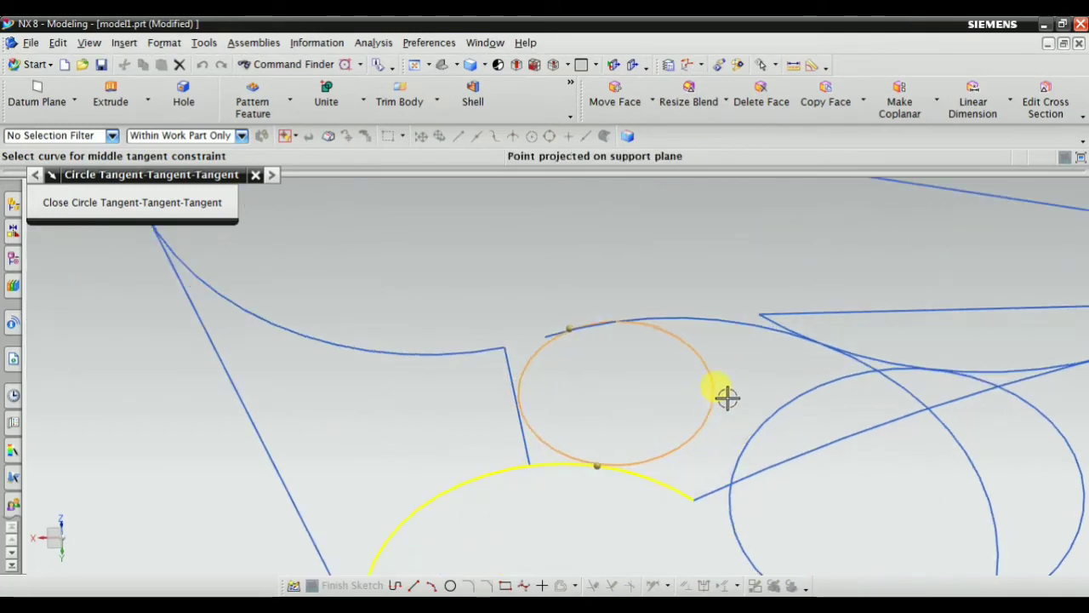
pyautogui.click(773, 418)
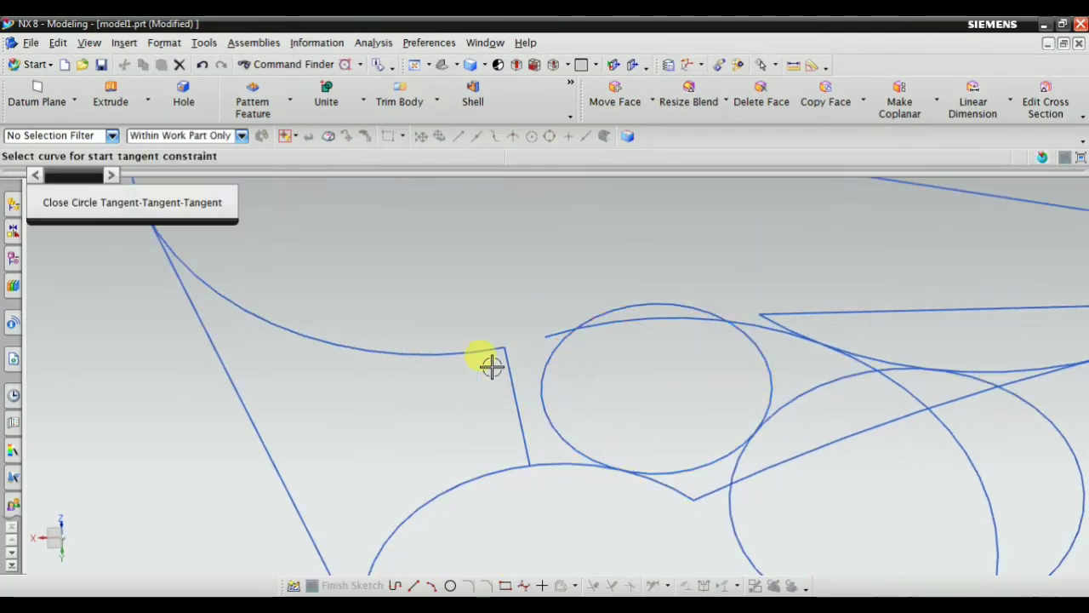
pyautogui.scroll(1, 553, 378)
pyautogui.scroll(-2, 519, 320)
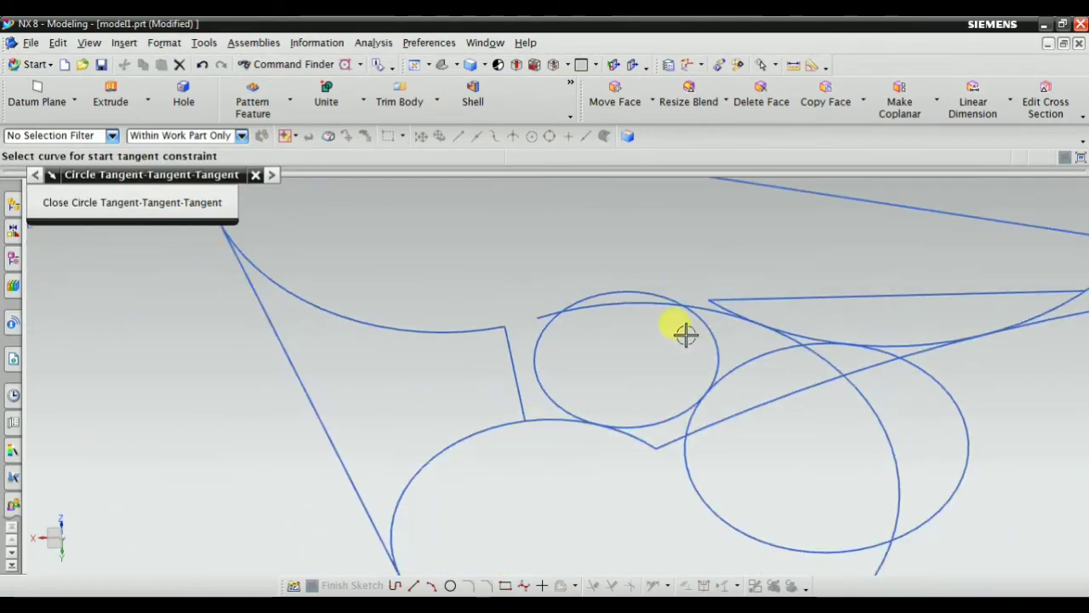
pyautogui.click(256, 174)
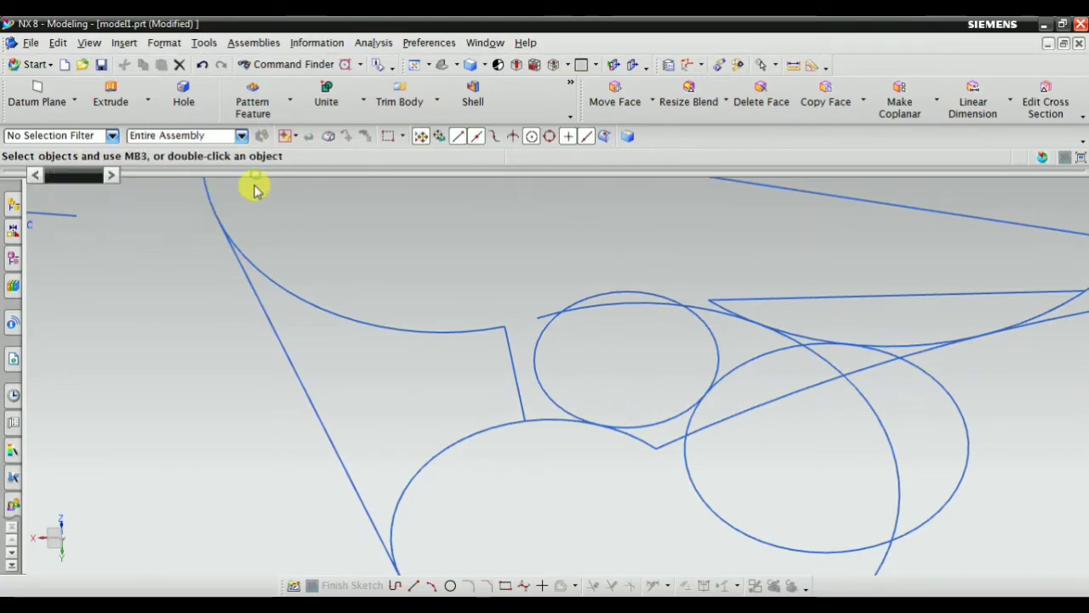
# Step: Start a Circle Tangent-Tangent-Radius and constrain it tangent to the large lower arc and the arc descending from the sharp corner
pyautogui.scroll(-1, 364, 191)
pyautogui.click(124, 43)
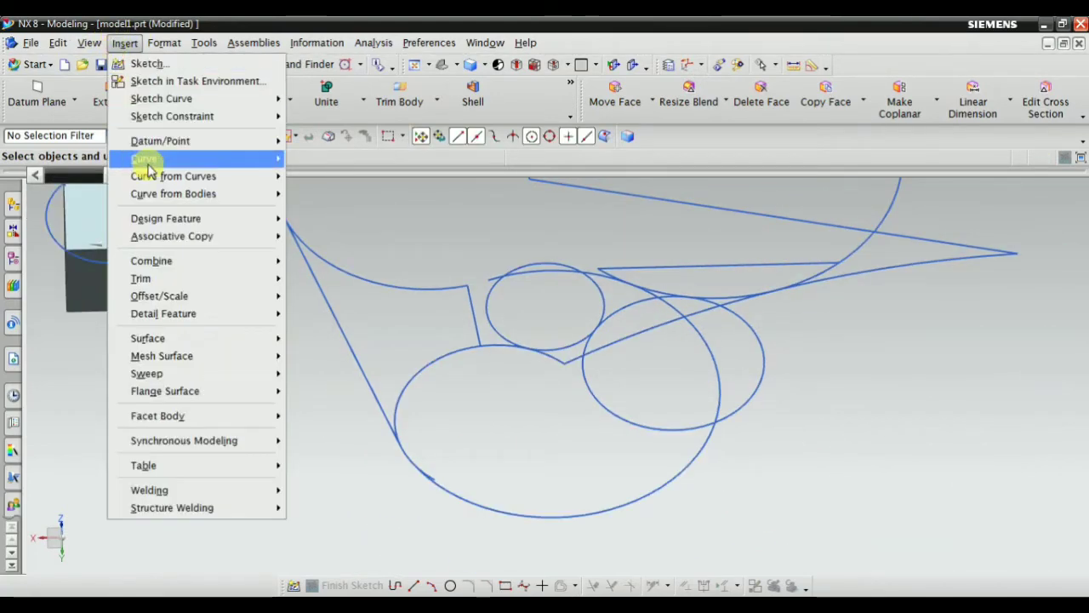
pyautogui.moveTo(388, 203)
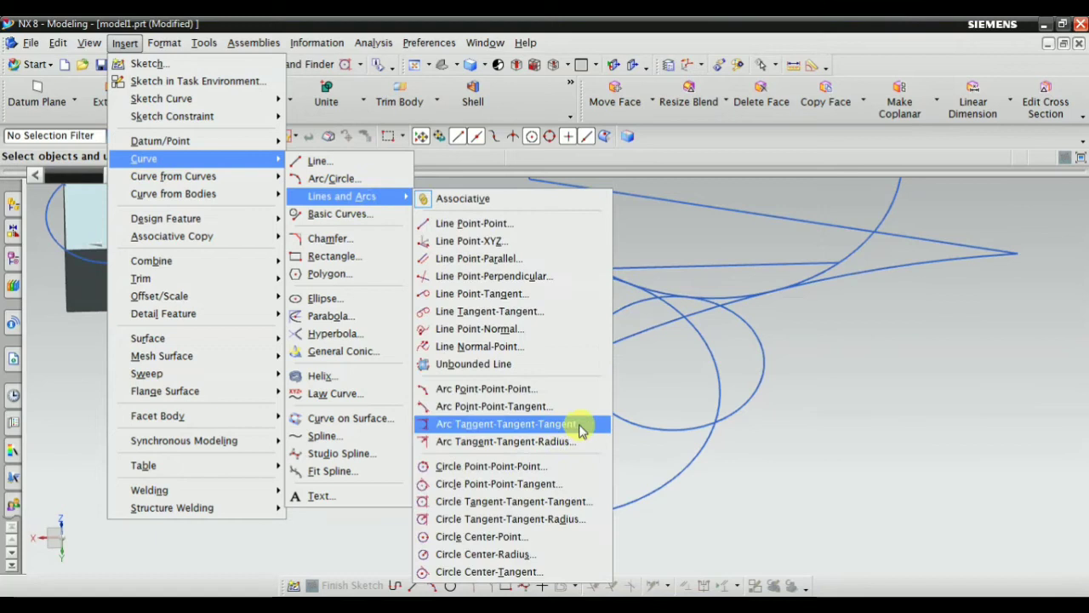
pyautogui.click(545, 519)
pyautogui.scroll(-2, 576, 335)
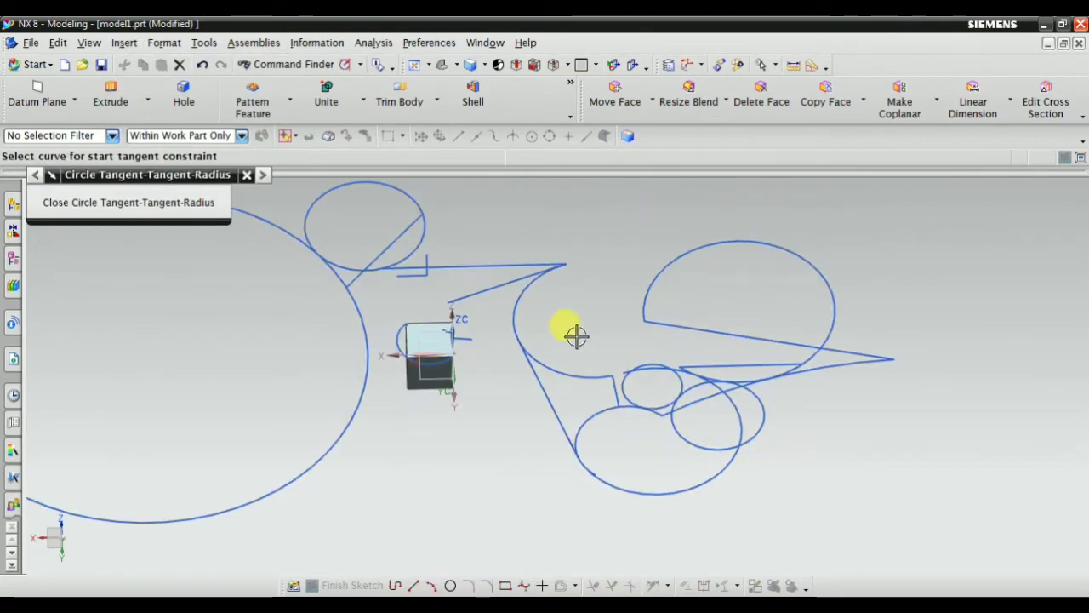
pyautogui.scroll(5, 598, 370)
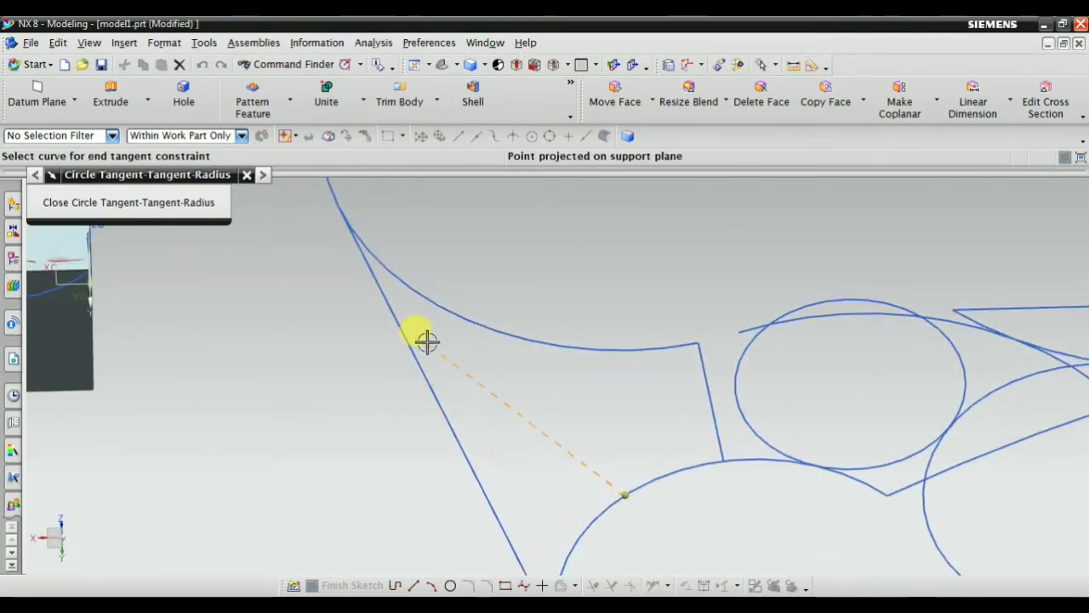
pyautogui.click(516, 339)
# Step: Complete the circle tangent to both arcs with a radius slightly smaller than the preview, and leave the command
pyautogui.moveTo(511, 382)
pyautogui.mouseDown(button='middle')
pyautogui.moveTo(520, 365)
pyautogui.moveTo(437, 333)
pyautogui.moveTo(335, 374)
pyautogui.mouseUp(button='middle')
pyautogui.scroll(-4, 415, 385)
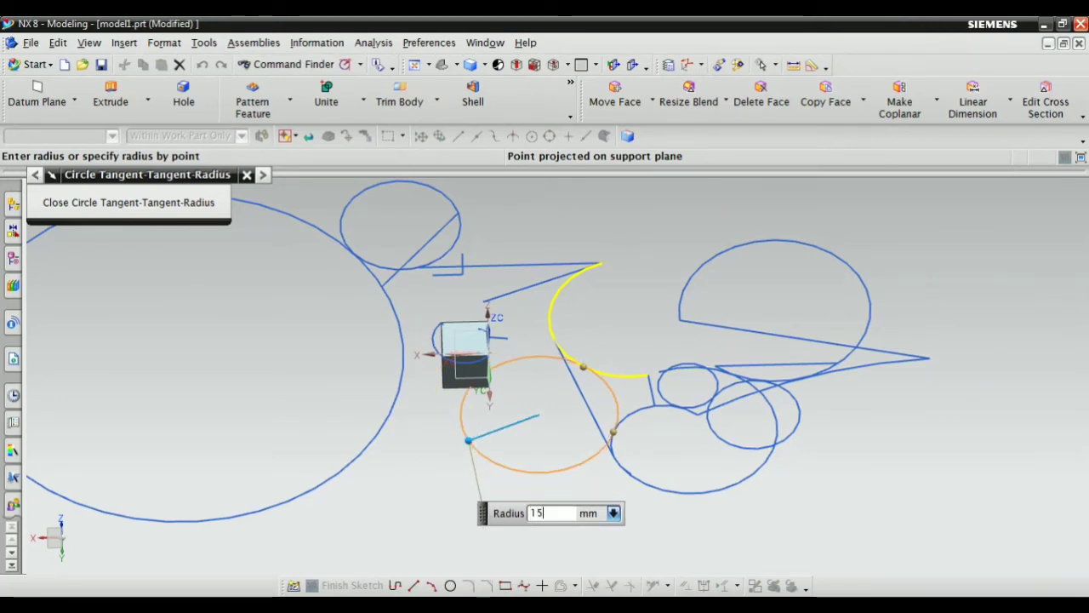
pyautogui.press('Return')
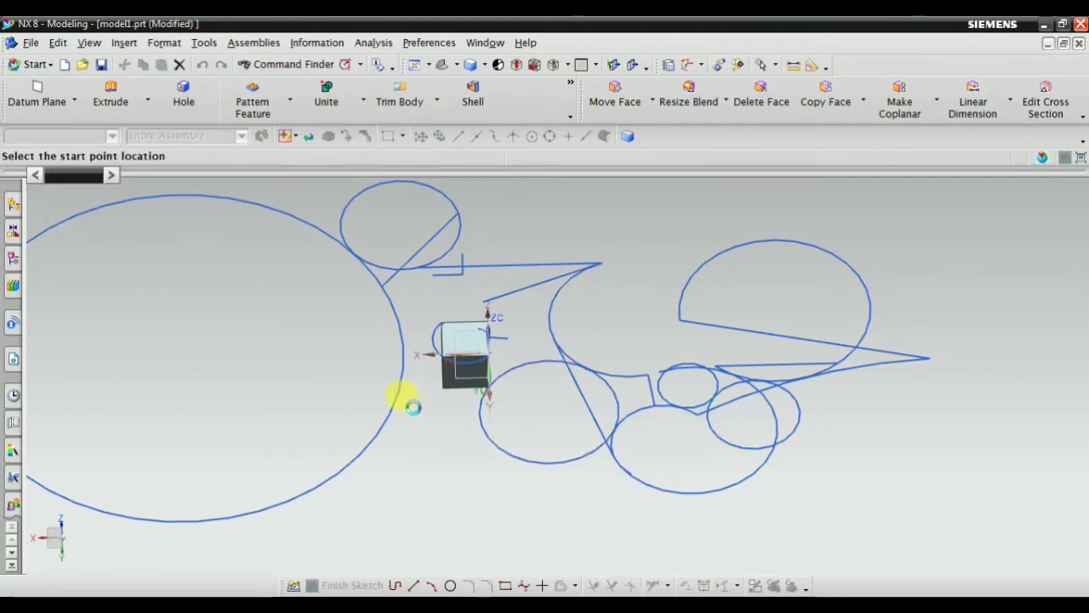
pyautogui.scroll(2, 530, 399)
pyautogui.scroll(-1, 567, 386)
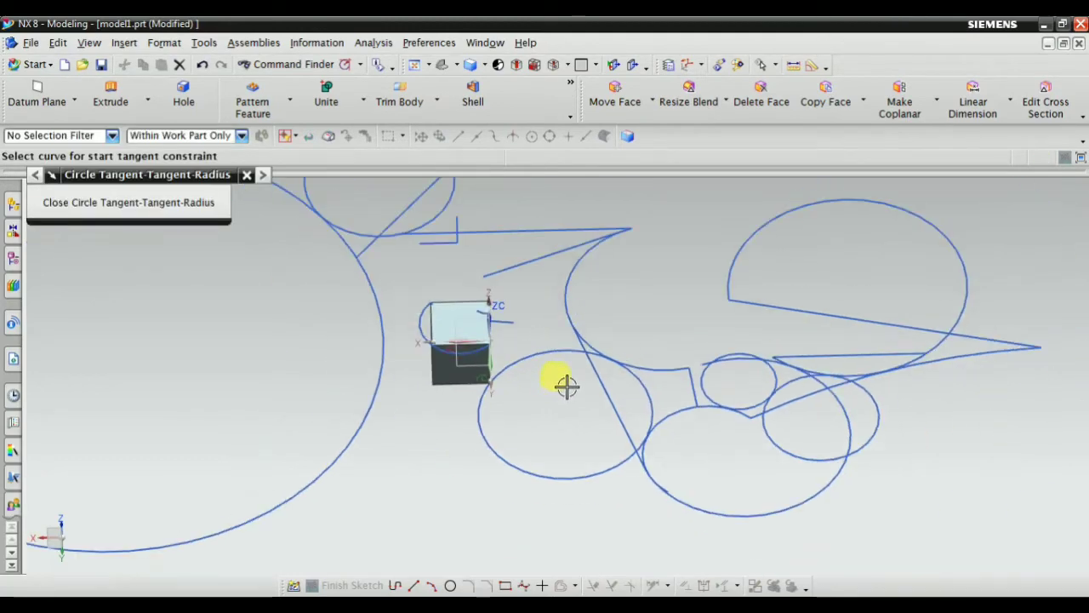
pyautogui.click(254, 182)
# Step: Draw a Circle Center-Point centred on the diagonal line's lower endpoint on the large arc, sized freehand so it overlaps the neighbouring upper arc
pyautogui.click(126, 42)
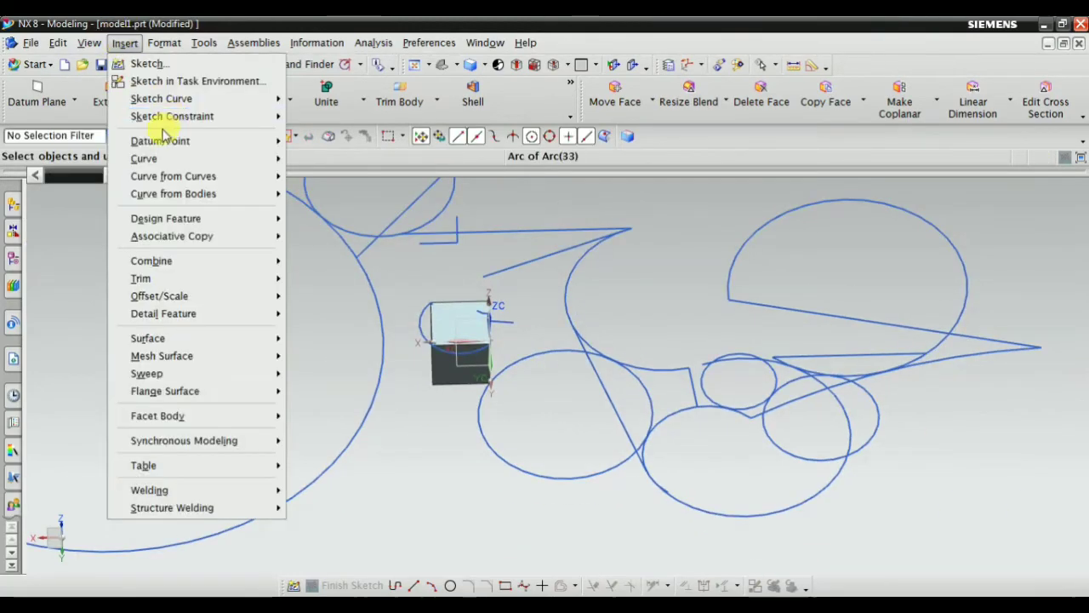
pyautogui.moveTo(145, 158)
pyautogui.moveTo(358, 195)
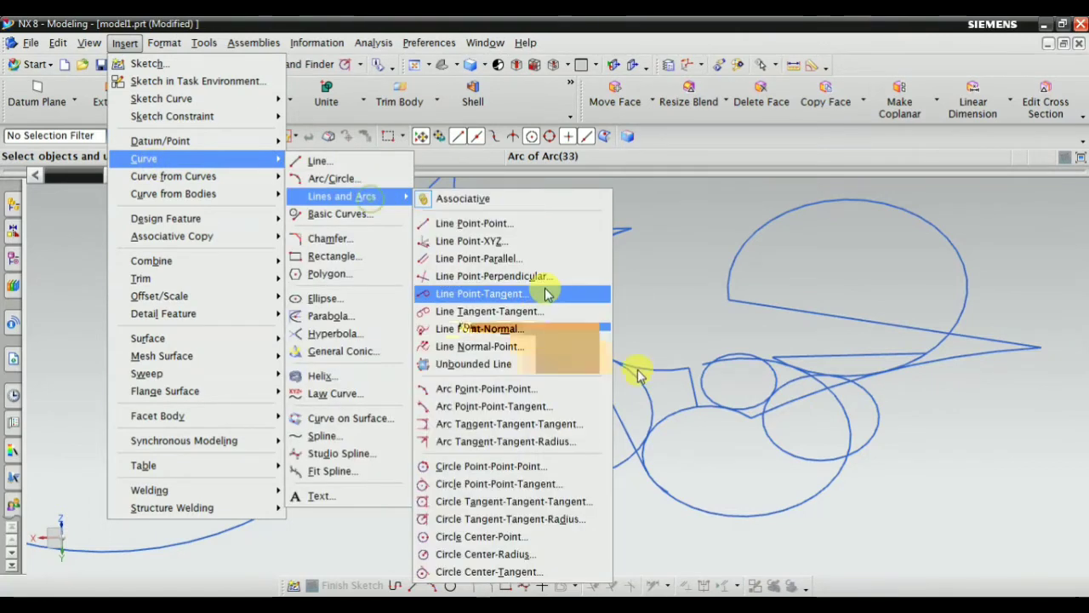
pyautogui.click(487, 543)
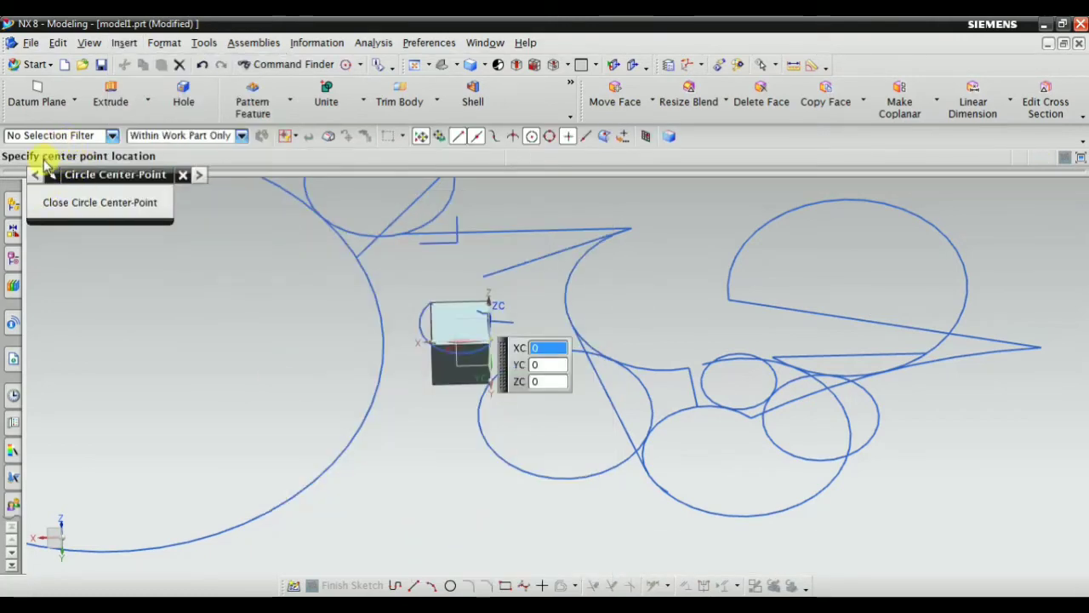
pyautogui.moveTo(70, 161)
pyautogui.keyDown('shift'); pyautogui.mouseDown(button='middle')
pyautogui.moveTo(499, 352)
pyautogui.moveTo(462, 352)
pyautogui.moveTo(498, 375)
pyautogui.moveTo(470, 242)
pyautogui.mouseUp(button='middle'); pyautogui.keyUp('shift')
pyautogui.scroll(3, 408, 358)
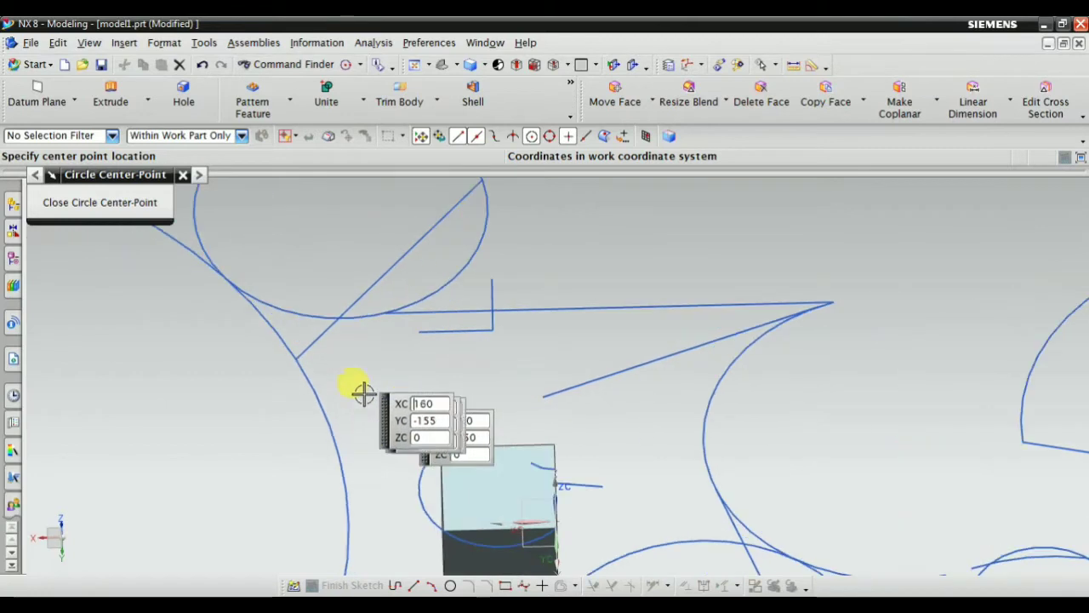
pyautogui.click(298, 357)
pyautogui.scroll(-2, 305, 374)
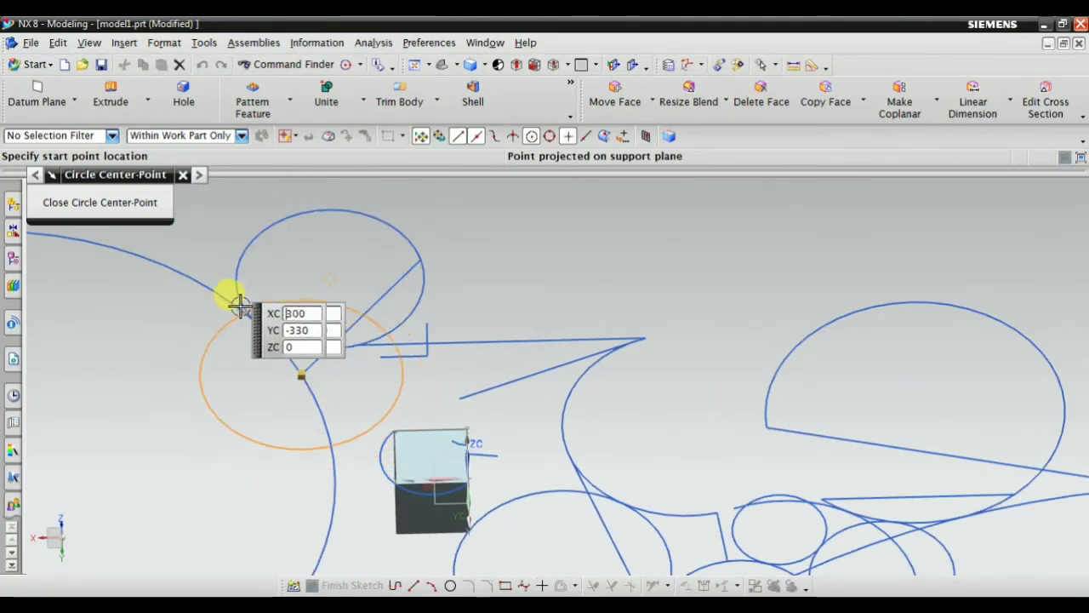
pyautogui.scroll(-1, 360, 315)
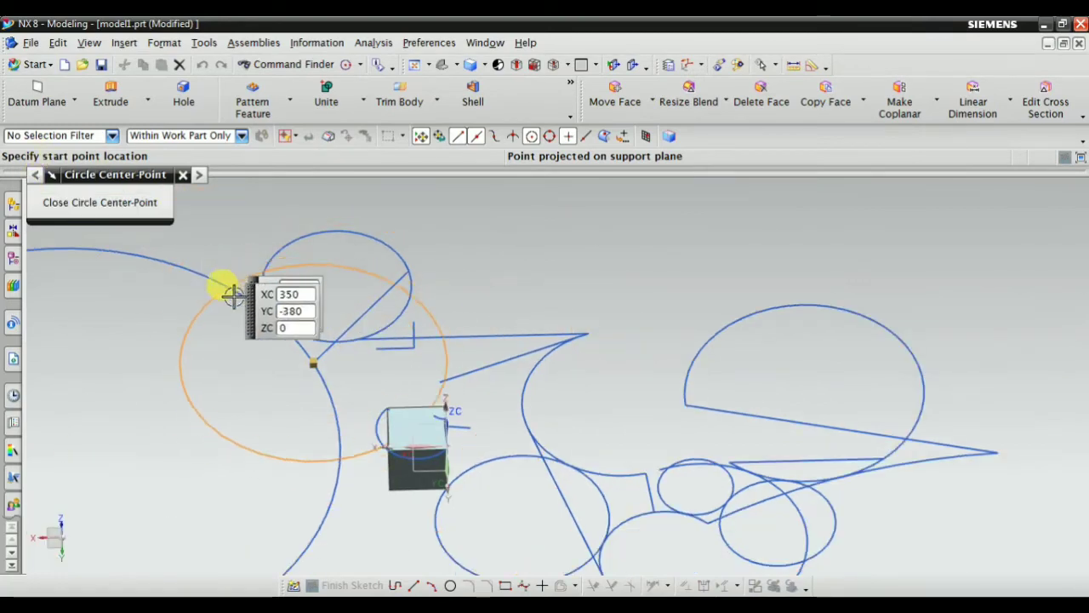
pyautogui.scroll(2, 182, 352)
pyautogui.click(174, 384)
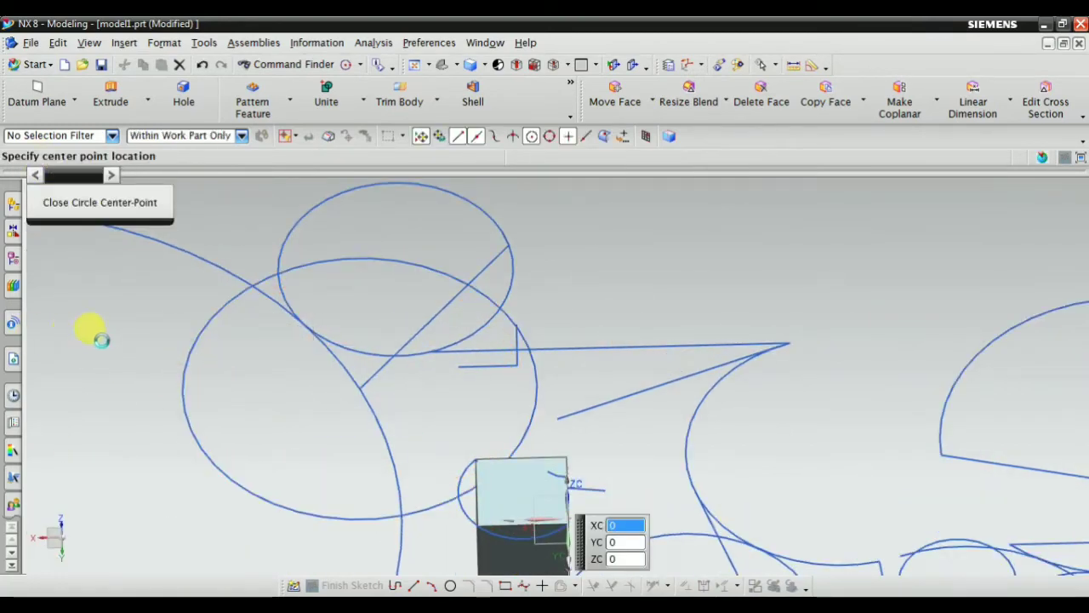
# Step: Draw a second center-point circle with about 96 mm radius, centred on the pointed tip where the line and arc meet, and leave the command
pyautogui.scroll(-3, 587, 324)
pyautogui.scroll(6, 684, 382)
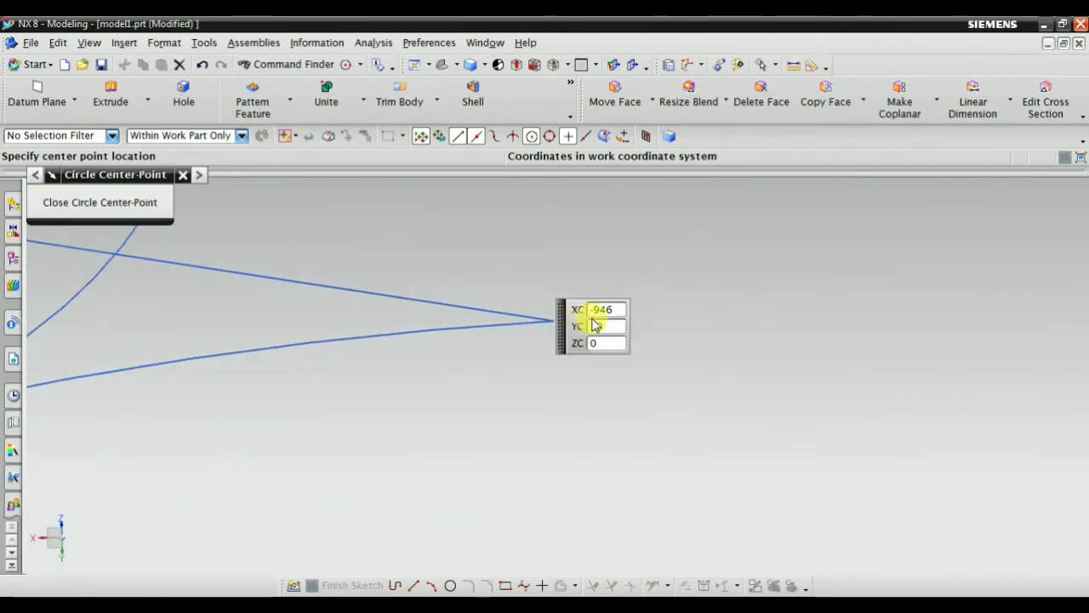
pyautogui.click(551, 316)
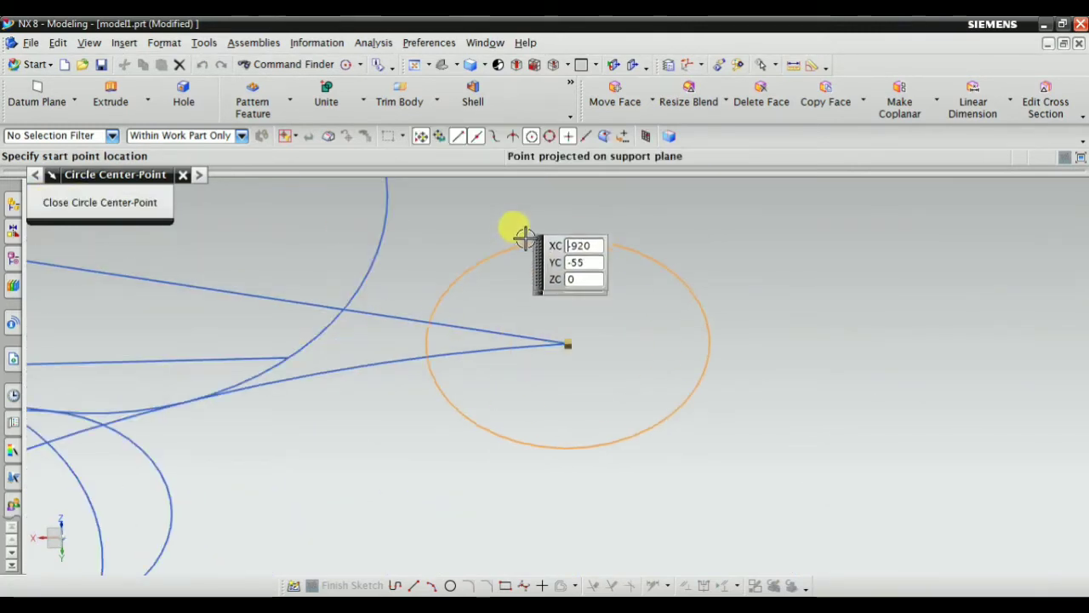
pyautogui.click(522, 255)
pyautogui.click(368, 268)
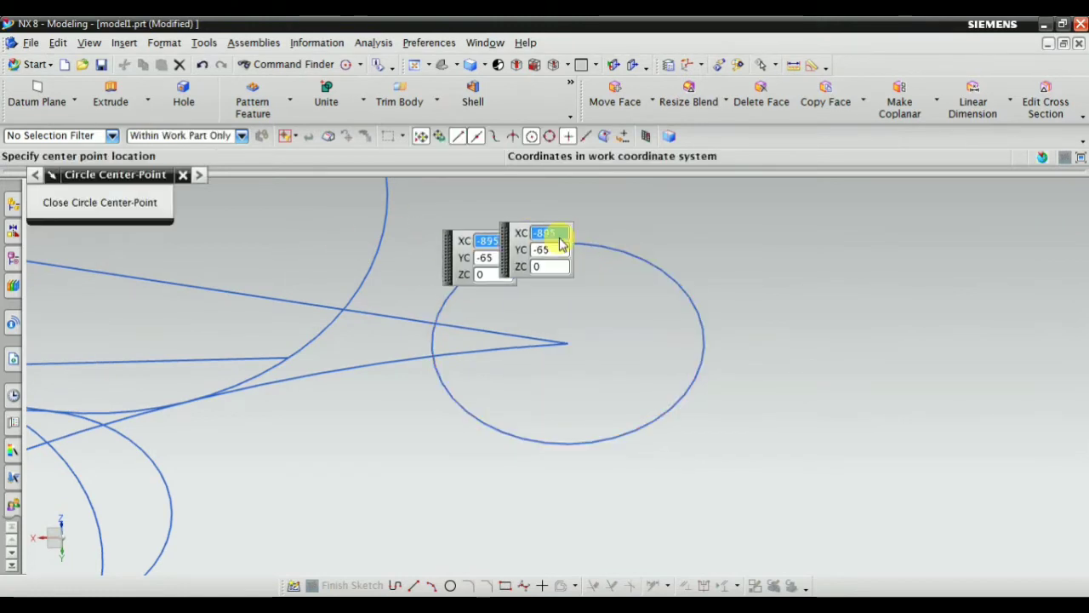
pyautogui.click(186, 176)
pyautogui.scroll(-3, 364, 260)
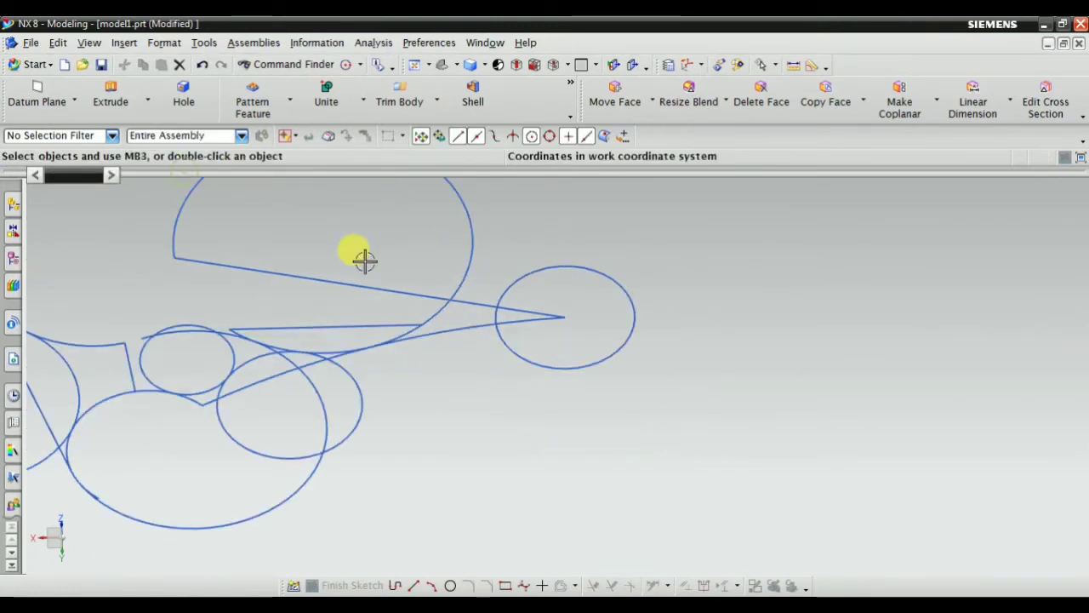
# Step: Open the definition of the circle at the pointed tip, review its center point, through point and Full Circle limit, and close it
pyautogui.click(12, 258)
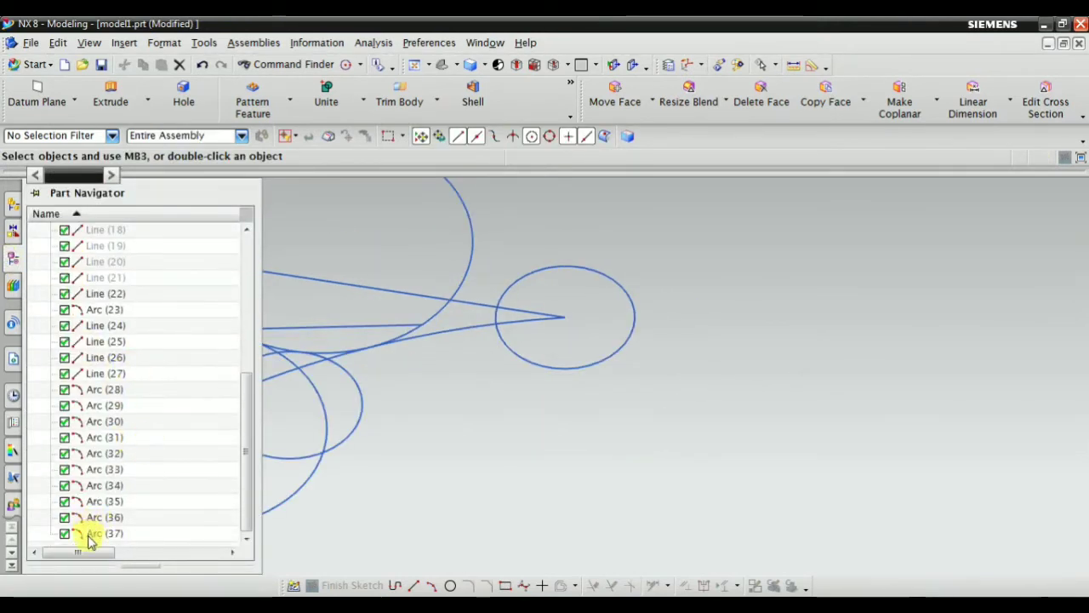
pyautogui.click(91, 535)
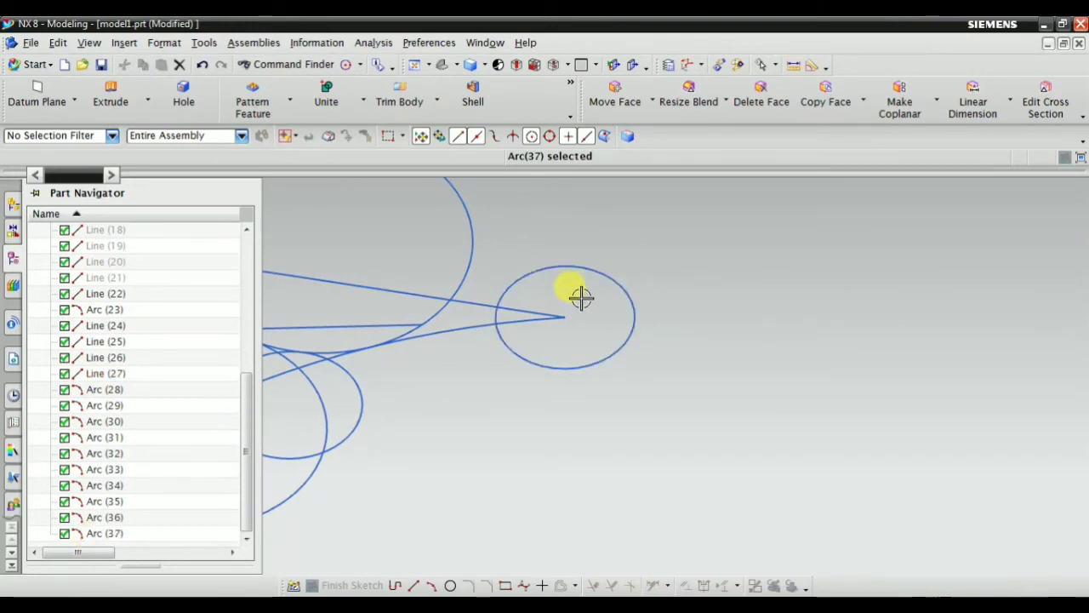
pyautogui.doubleClick(601, 272)
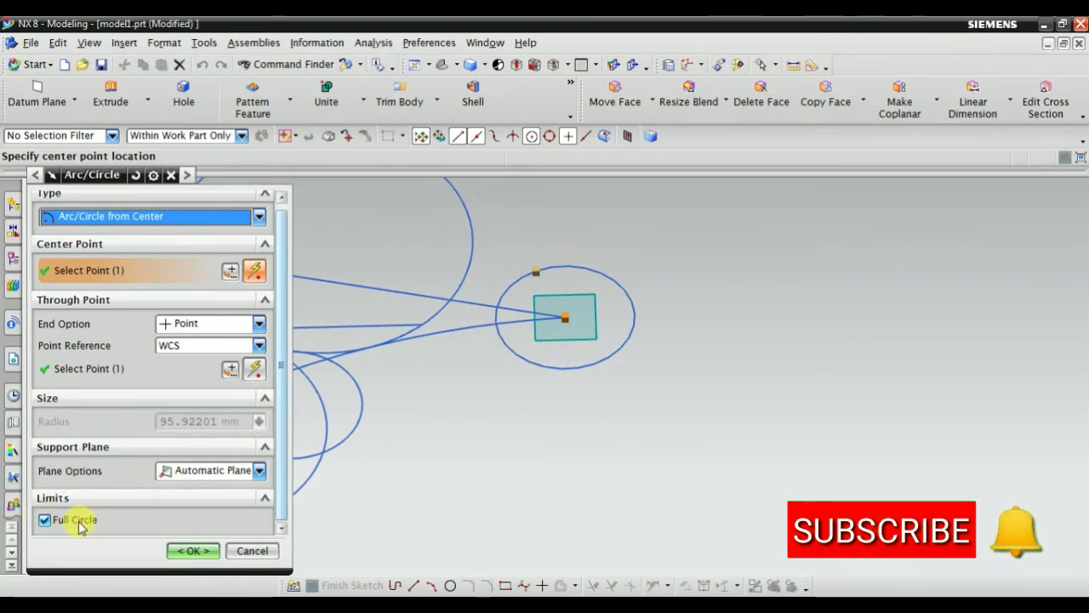
pyautogui.click(183, 550)
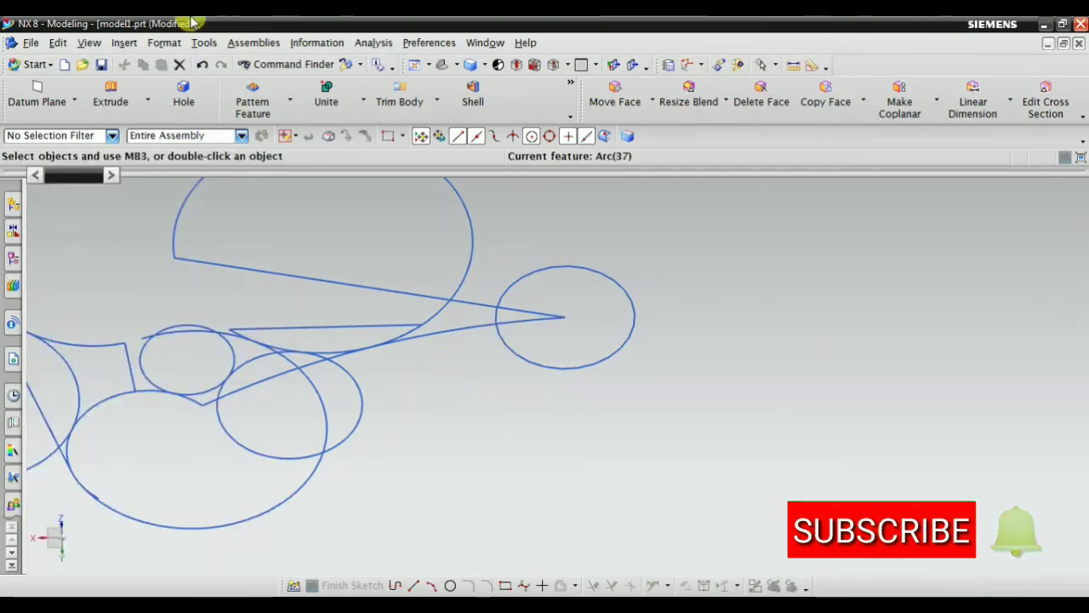
# Step: Draw a Circle Center-Radius with a 100 mm radius in the empty area below the circle at the pointed tip, and leave the command
pyautogui.click(124, 44)
pyautogui.moveTo(152, 158)
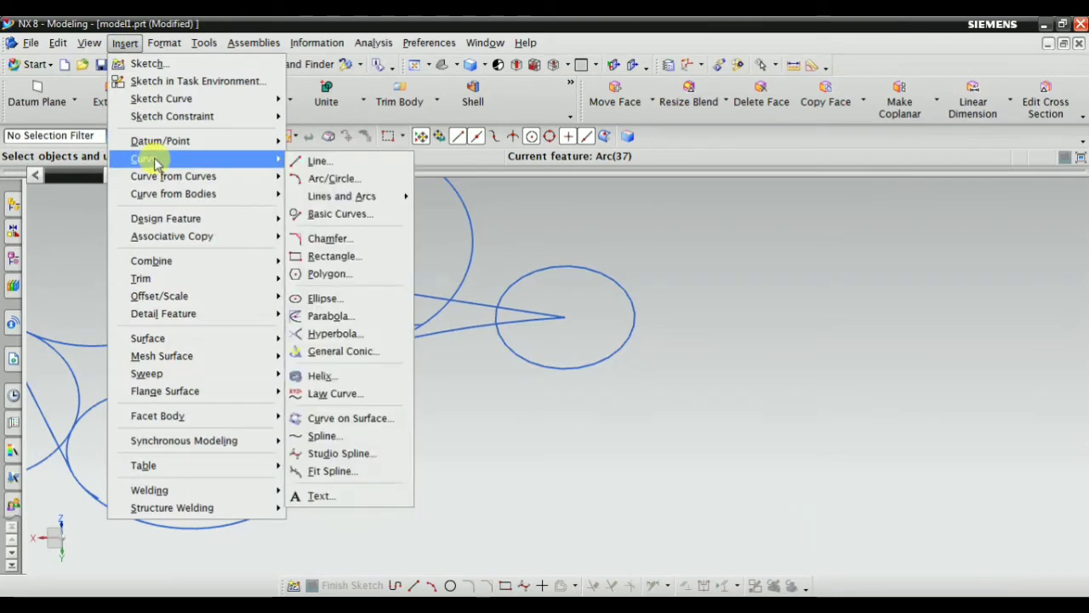
pyautogui.moveTo(361, 196)
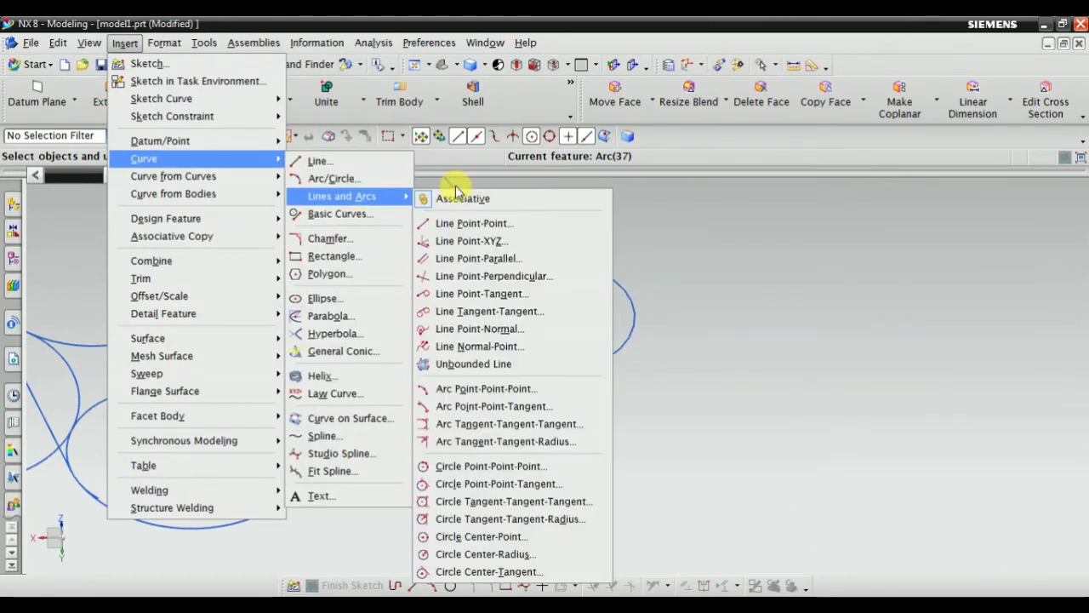
pyautogui.click(490, 554)
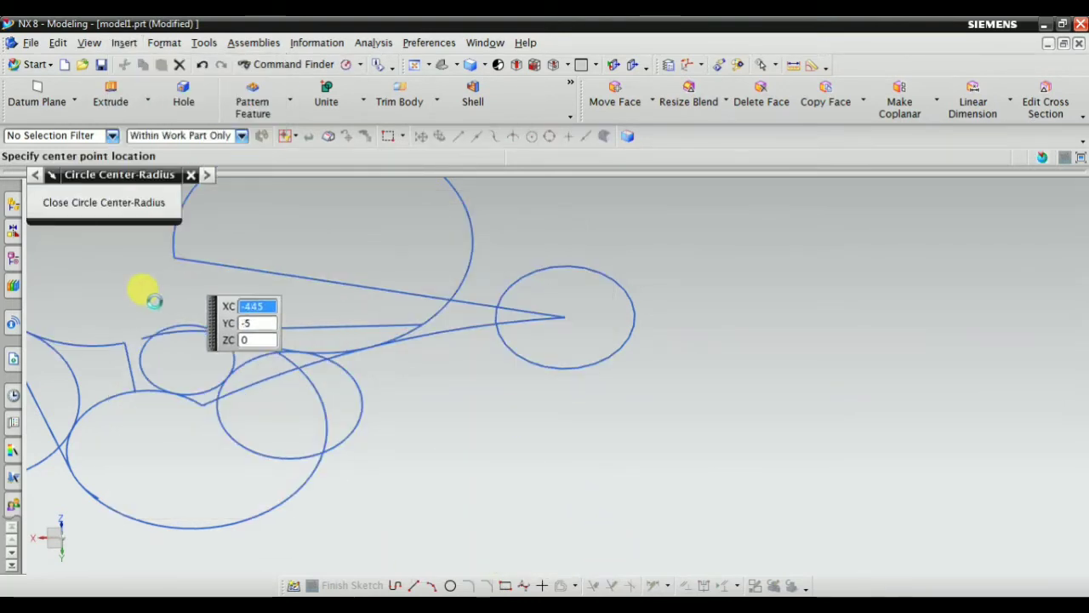
pyautogui.click(595, 443)
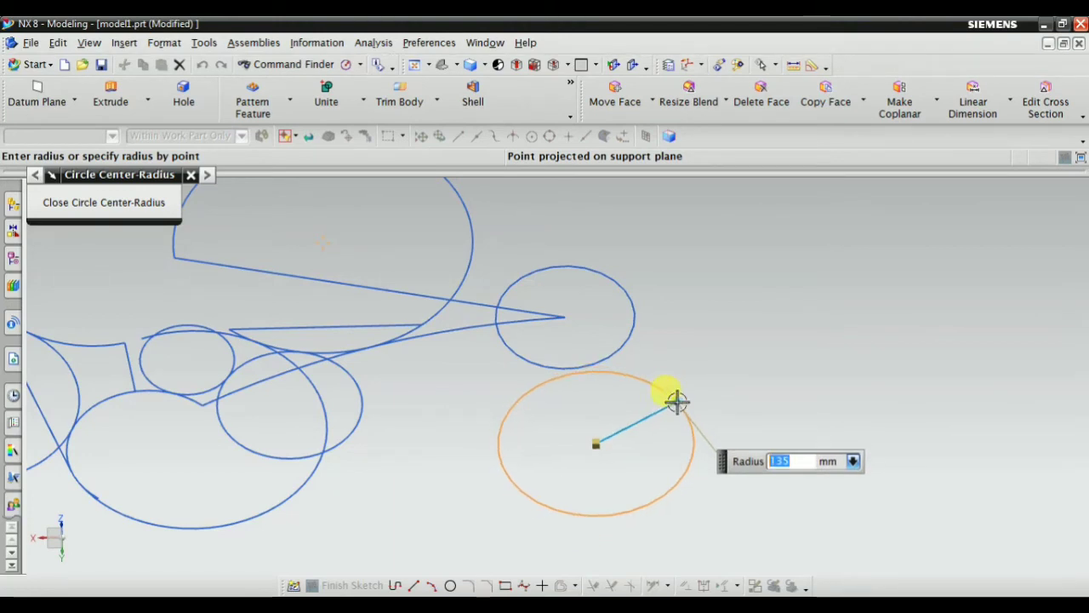
pyautogui.write('100')
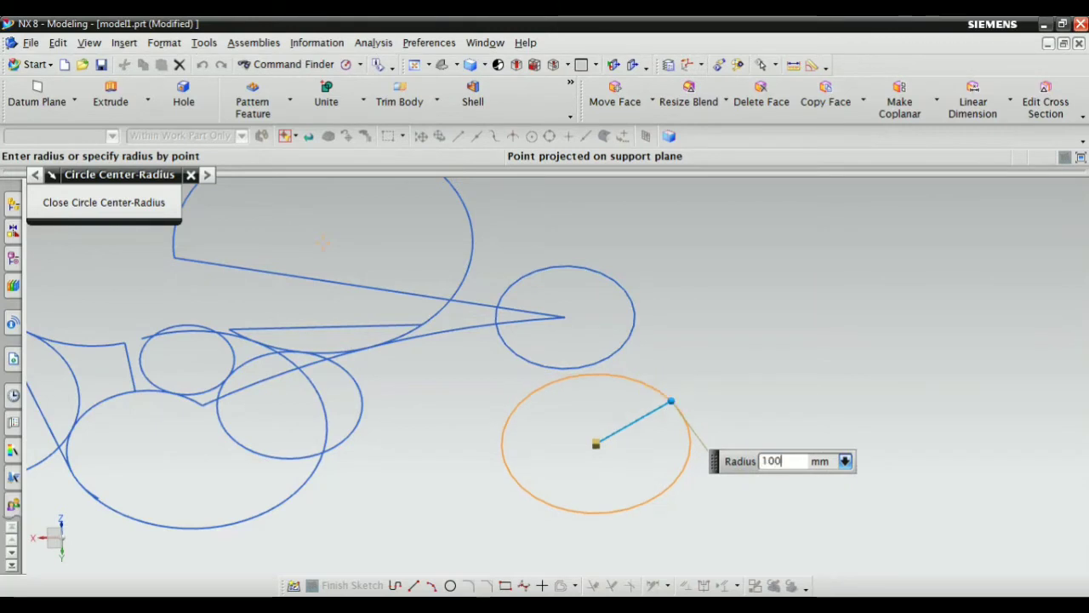
pyautogui.press('Return')
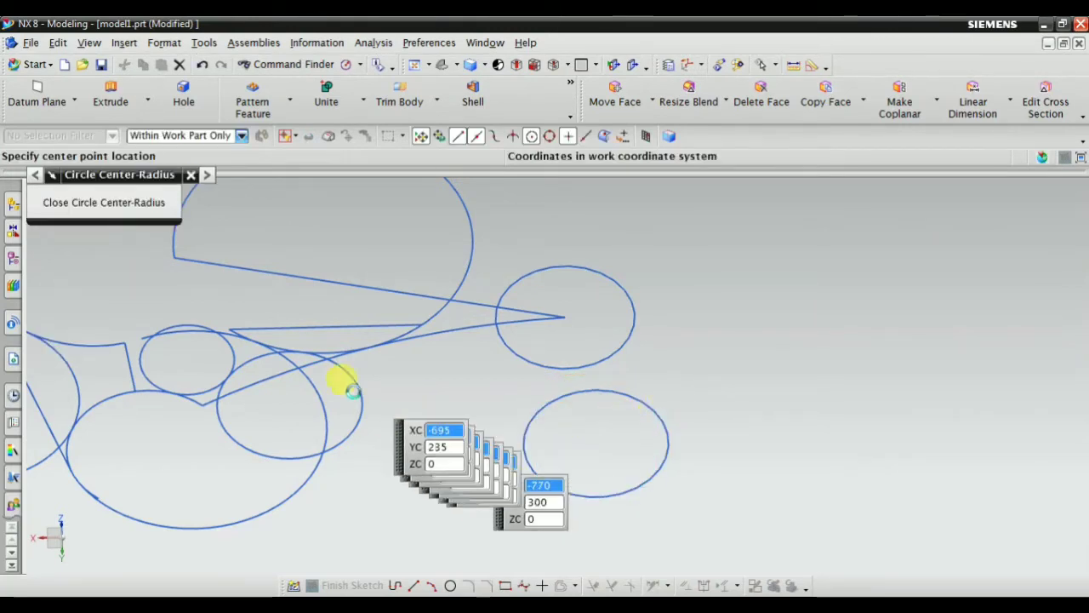
pyautogui.press('Escape')
pyautogui.scroll(-2, 442, 254)
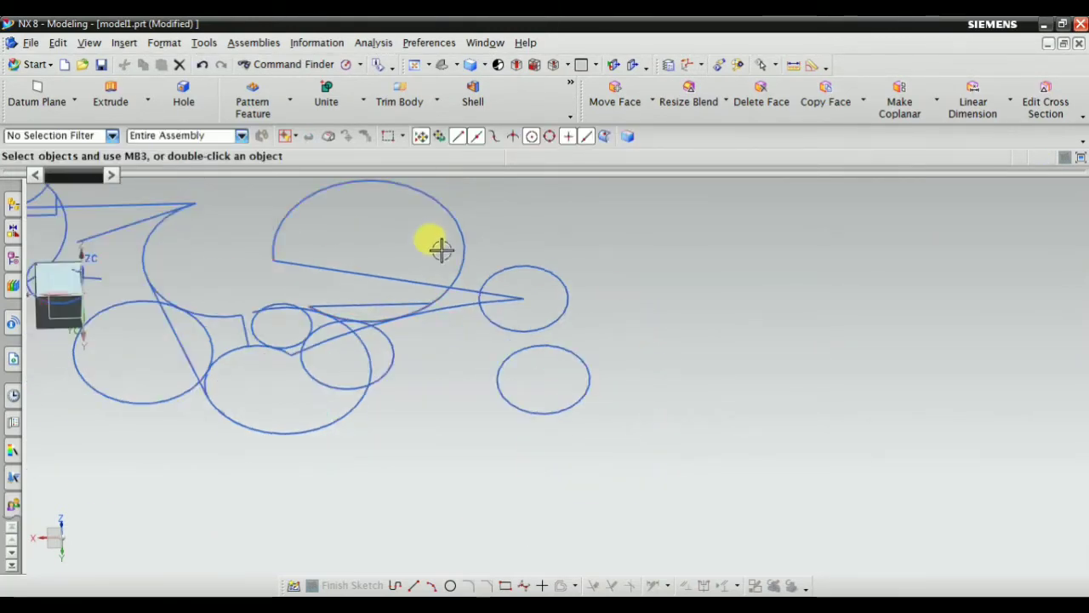
# Step: Draw a Circle Center-Tangent centred inside the large lower arc and tangent to the circle that overlaps that arc
pyautogui.click(121, 44)
pyautogui.moveTo(151, 159)
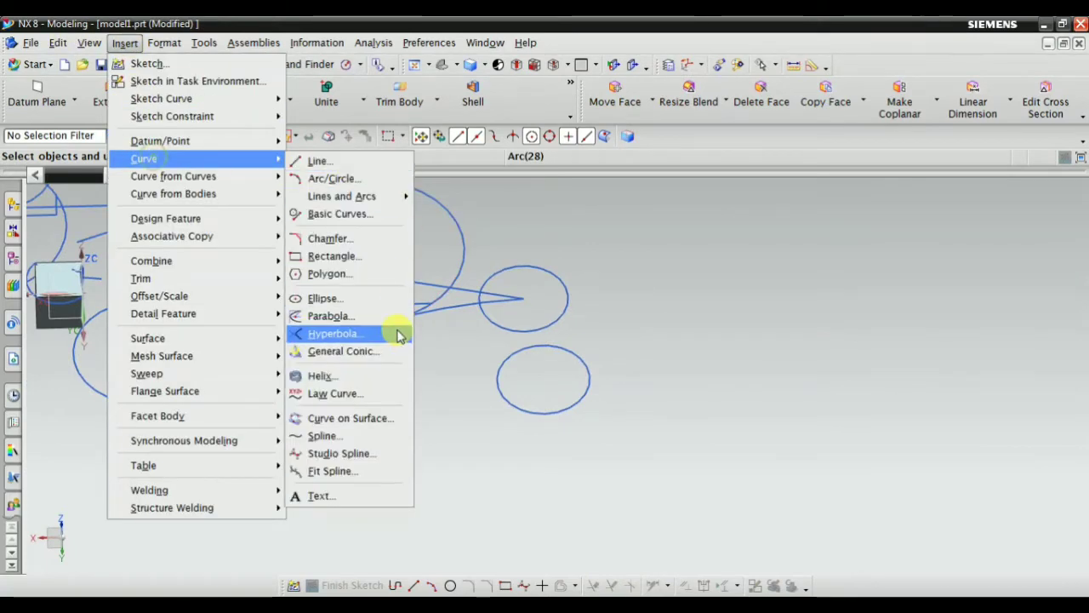
pyautogui.moveTo(353, 199)
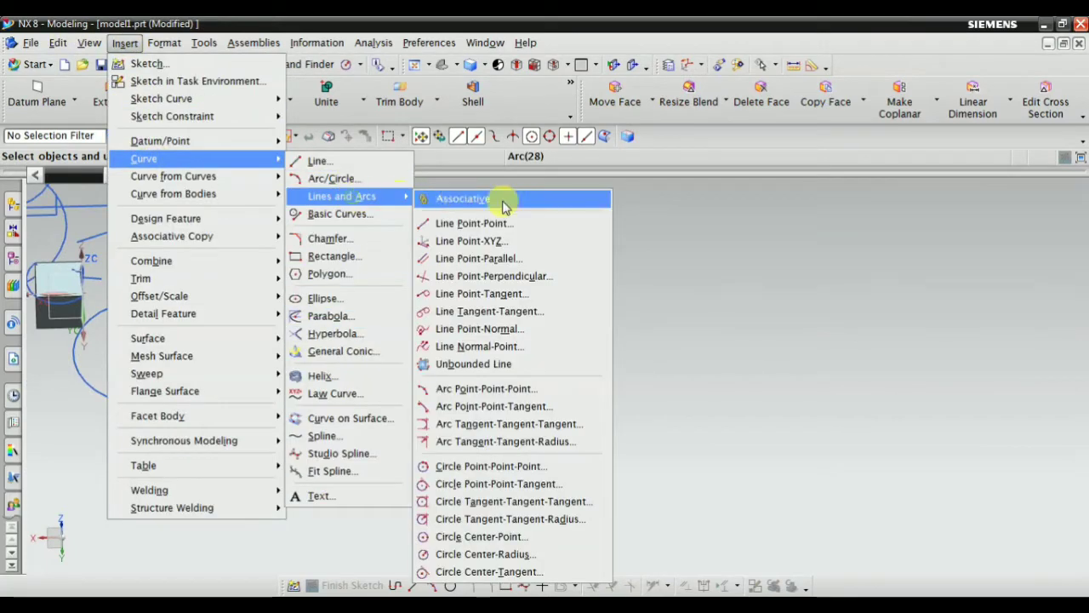
pyautogui.click(494, 572)
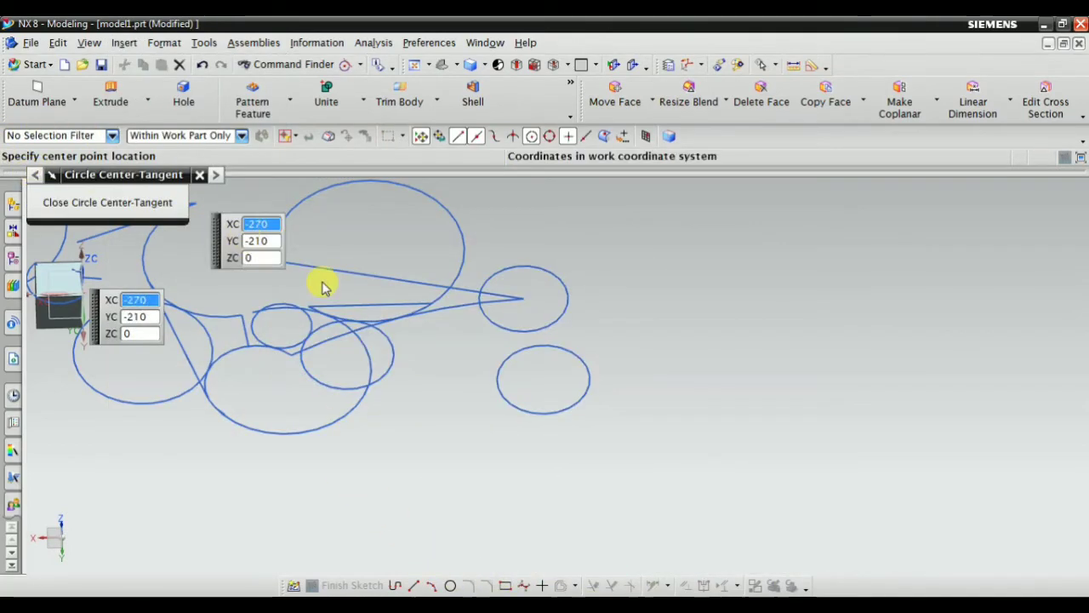
pyautogui.scroll(5, 267, 312)
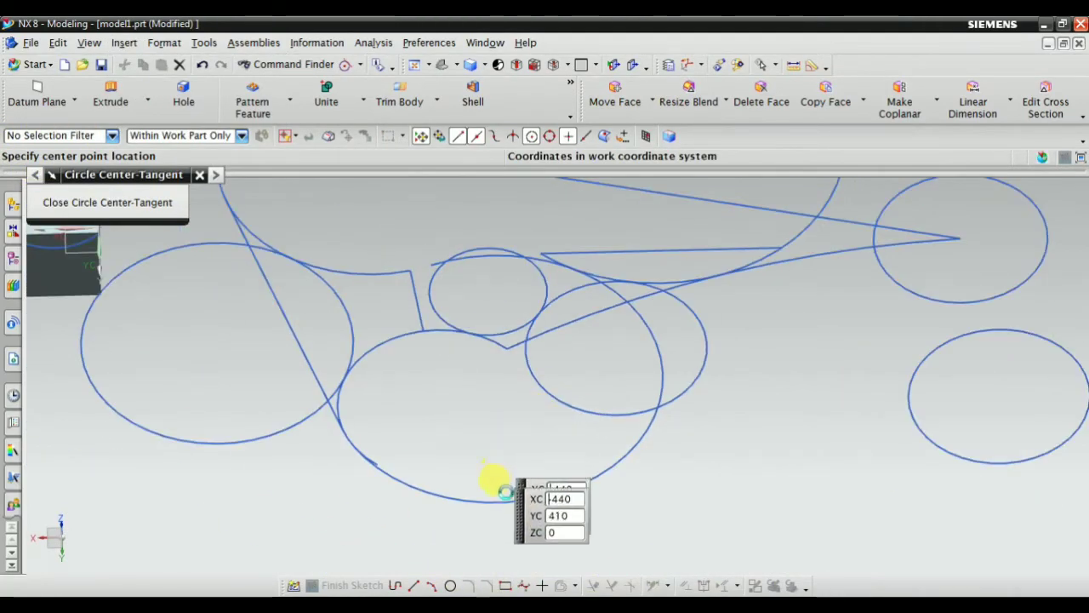
pyautogui.click(387, 338)
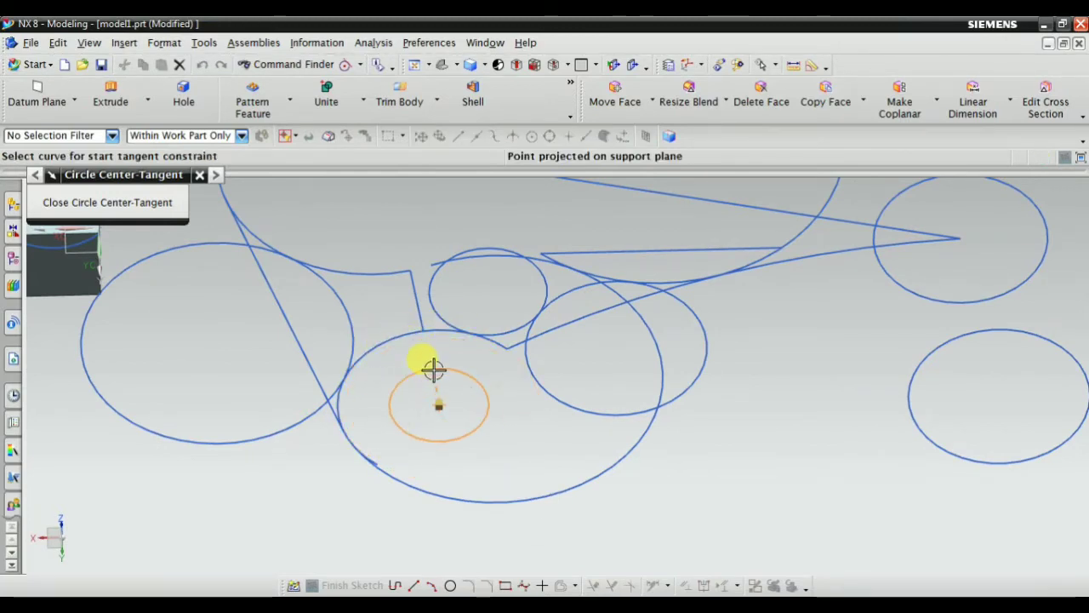
pyautogui.scroll(-2, 476, 389)
pyautogui.scroll(3, 433, 346)
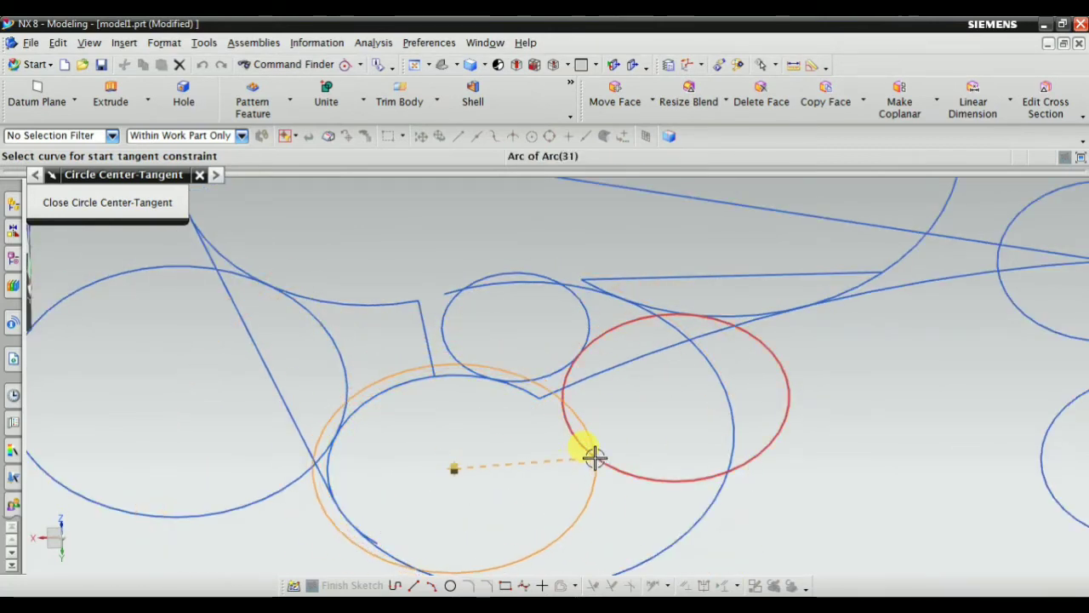
pyautogui.click(593, 457)
pyautogui.scroll(1, 444, 449)
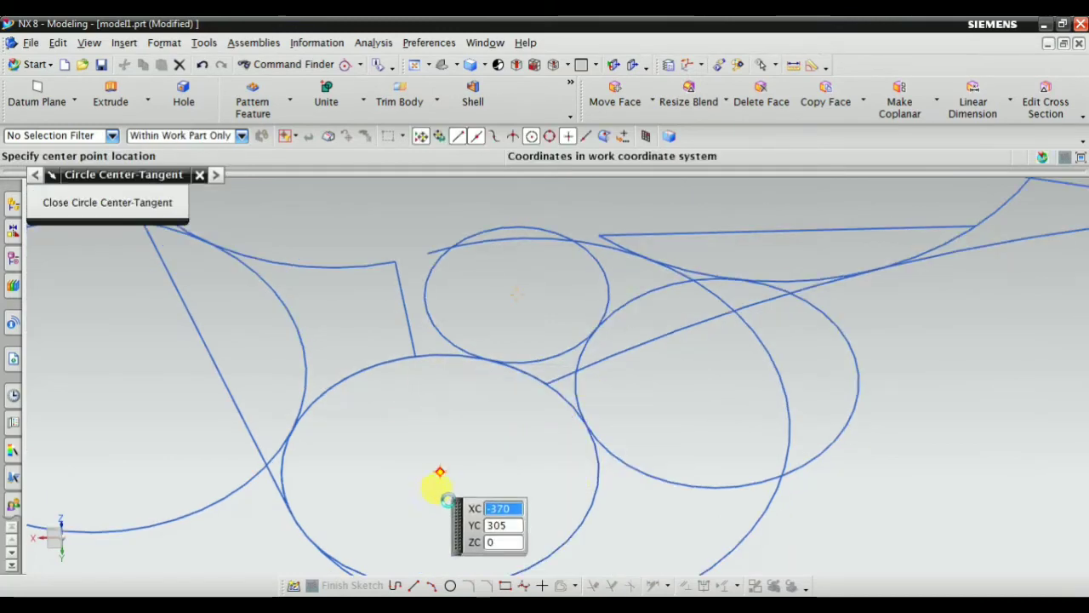
pyautogui.scroll(3, 360, 486)
pyautogui.scroll(-5, 345, 426)
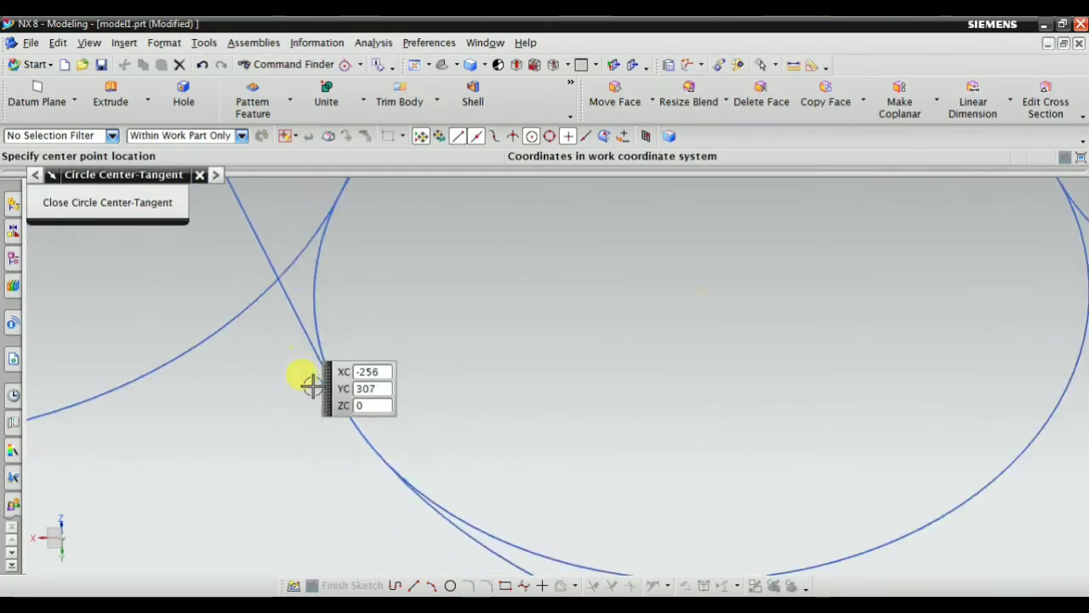
# Step: Draw another center-tangent circle concentric with the separate 100 mm radius circle, tangent to the circle overlapping the large lower arc, and leave the command
pyautogui.scroll(-1, 370, 404)
pyautogui.scroll(2, 749, 332)
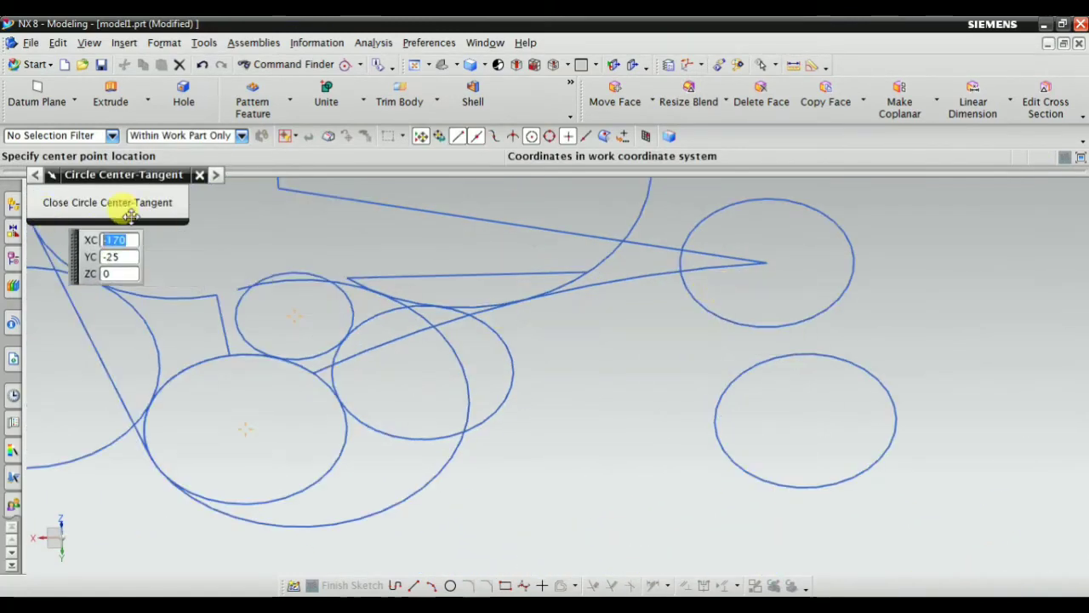
pyautogui.click(738, 375)
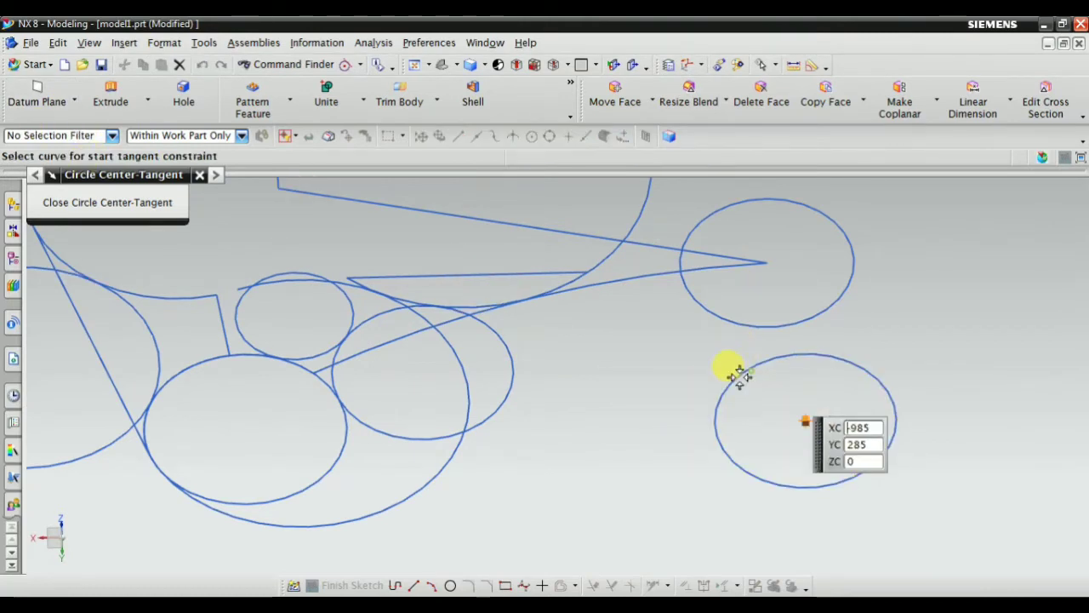
pyautogui.click(510, 391)
pyautogui.scroll(5, 504, 391)
pyautogui.scroll(-5, 560, 374)
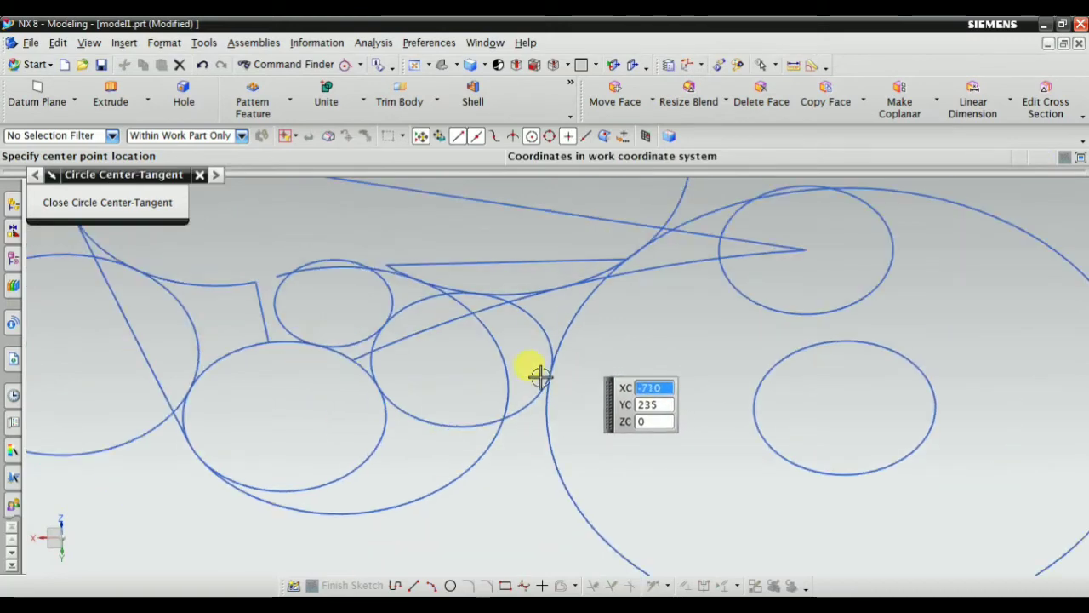
pyautogui.click(201, 177)
pyautogui.scroll(-8, 656, 362)
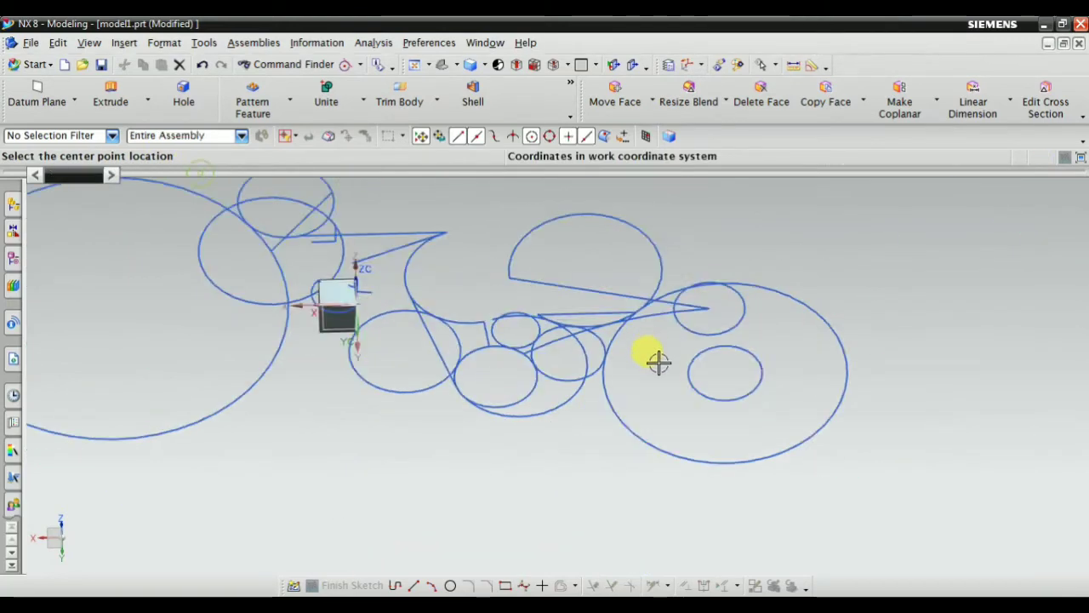
# Step: Start the Basic Curves command, look through its Arc and Circle modes, and set it to Line
pyautogui.scroll(3, 530, 277)
pyautogui.click(119, 43)
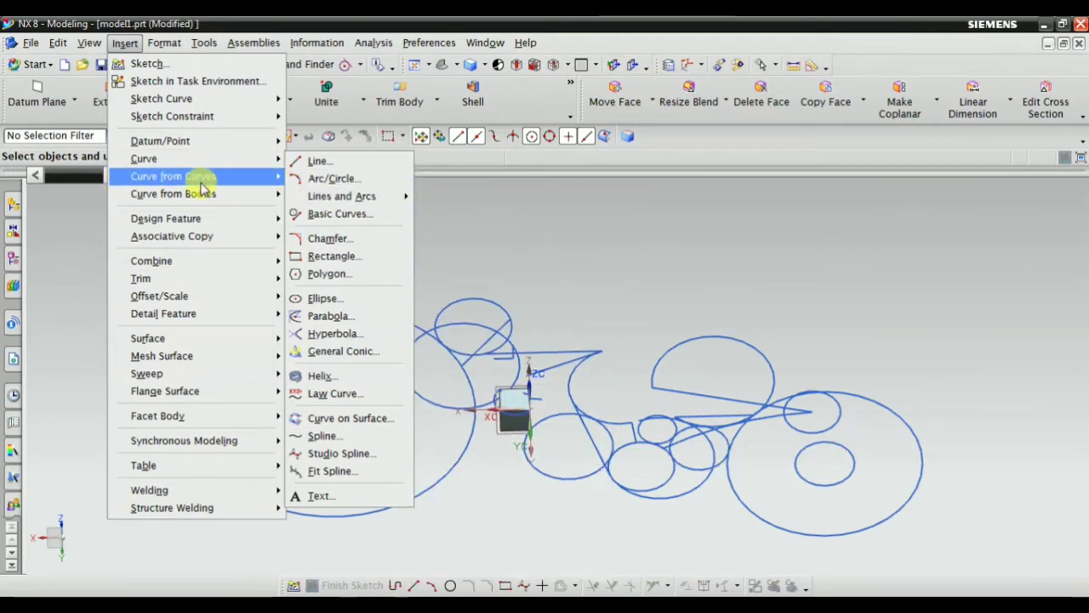
pyautogui.moveTo(212, 182)
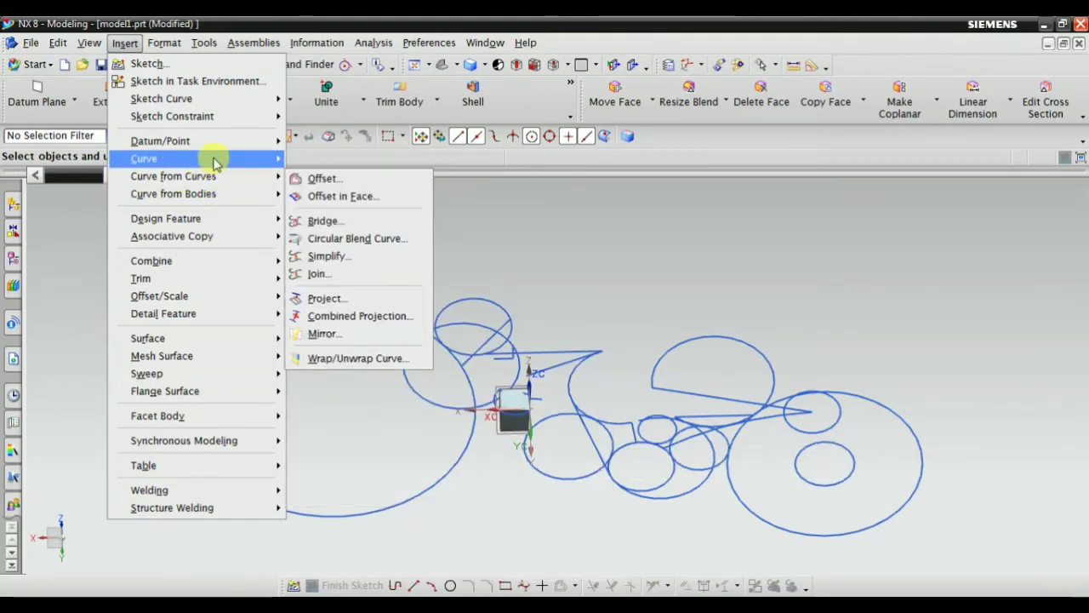
pyautogui.moveTo(281, 158)
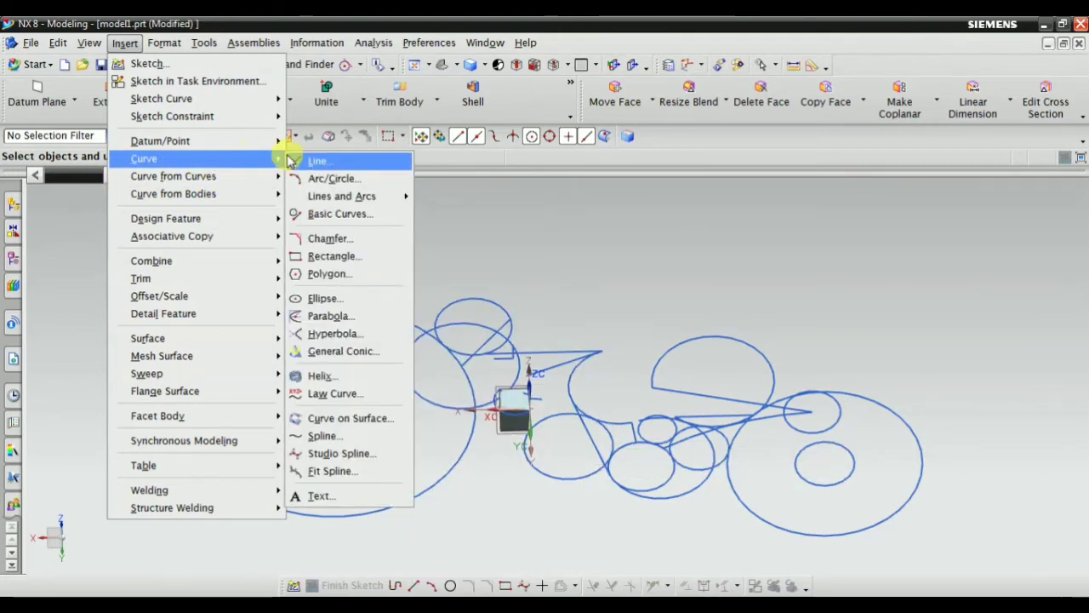
pyautogui.click(324, 216)
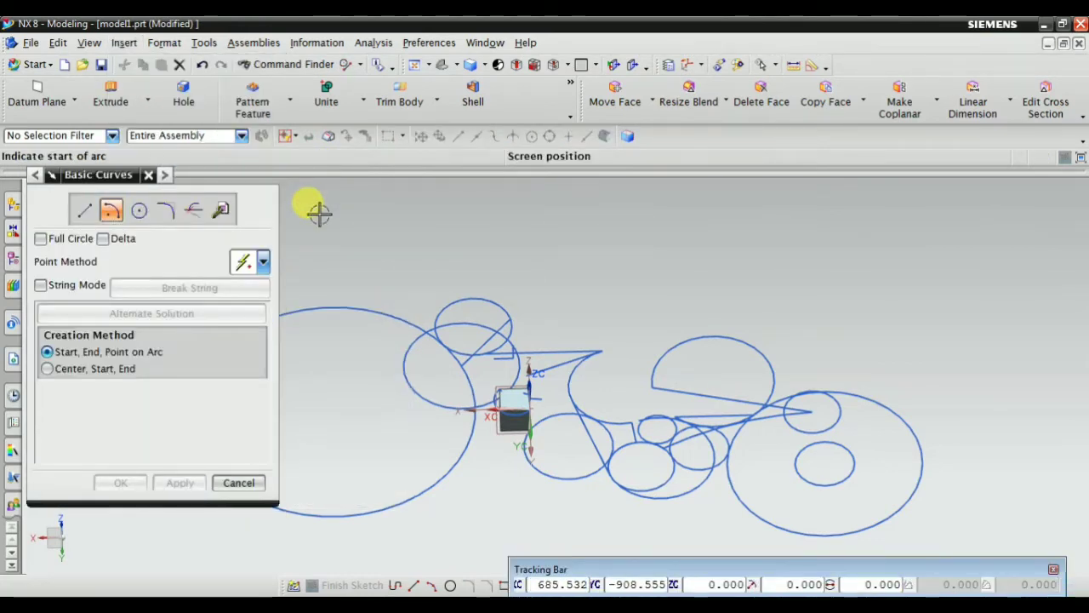
pyautogui.scroll(-3, 388, 253)
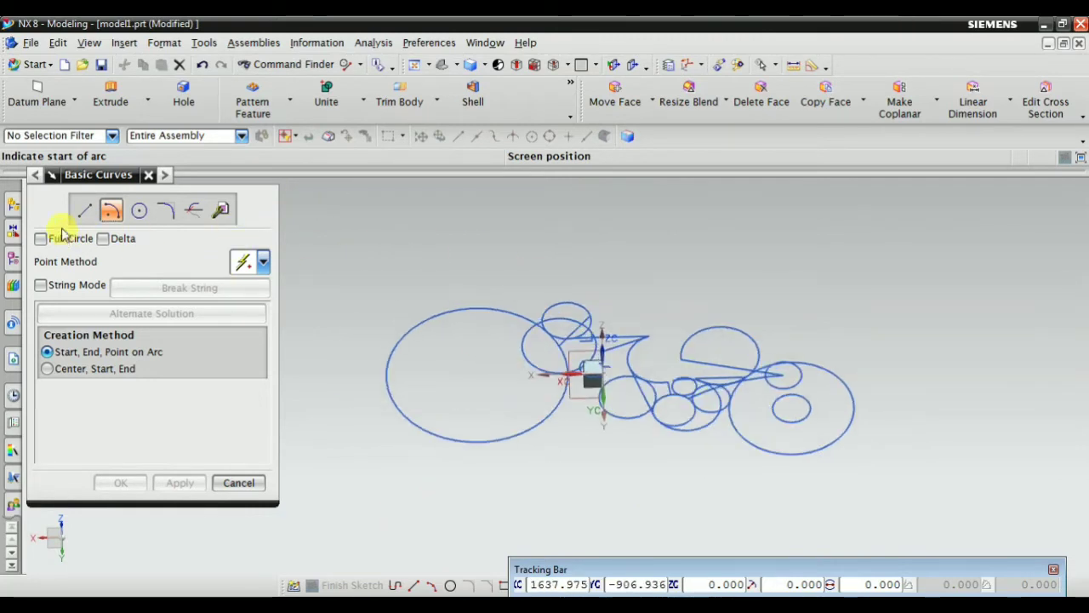
pyautogui.click(84, 210)
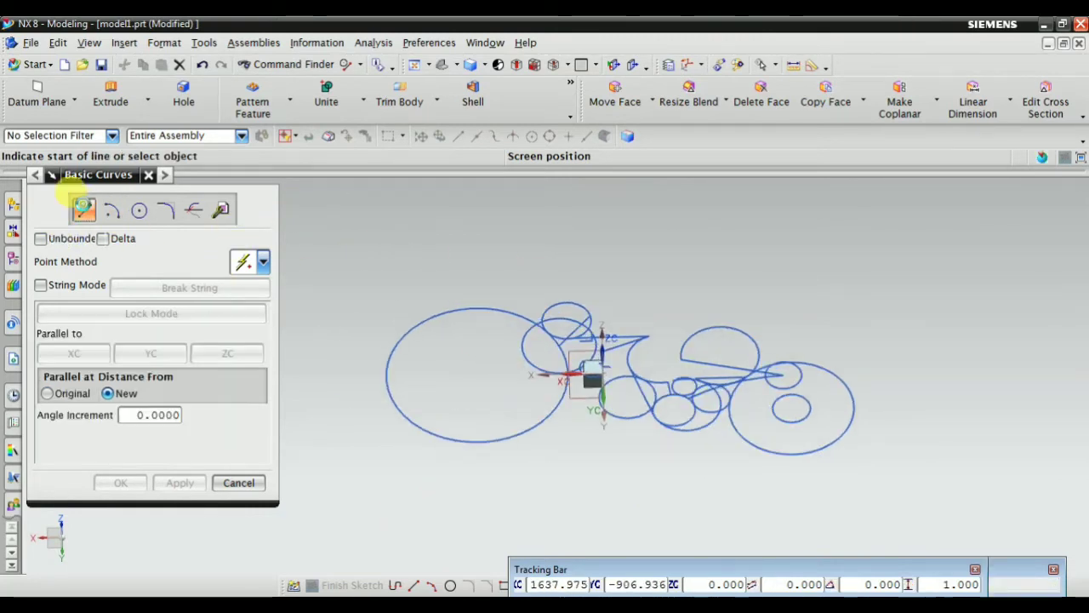
pyautogui.click(111, 209)
pyautogui.click(139, 209)
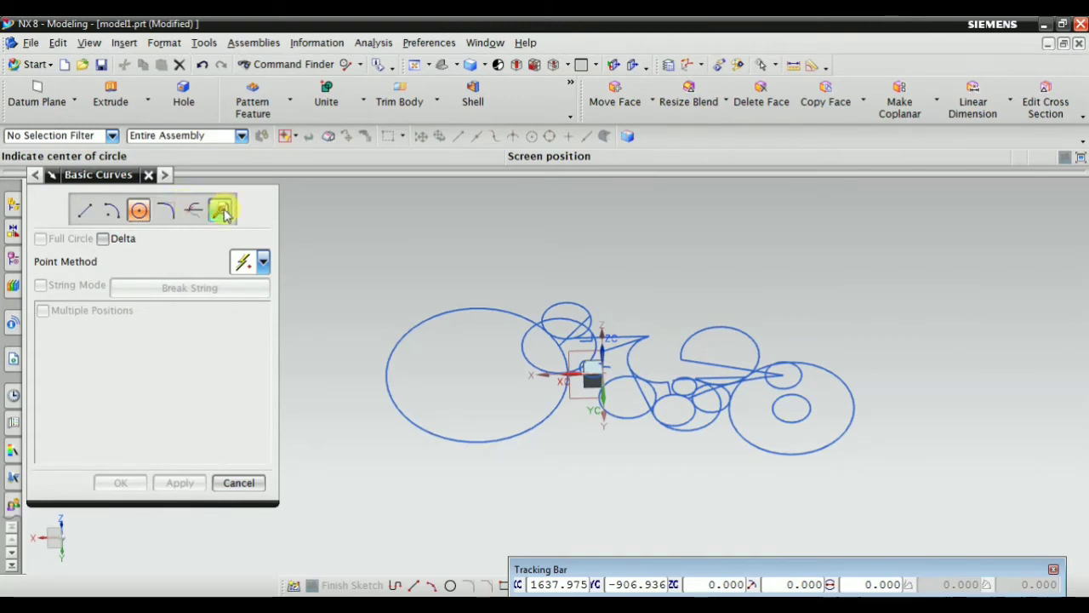
pyautogui.click(82, 211)
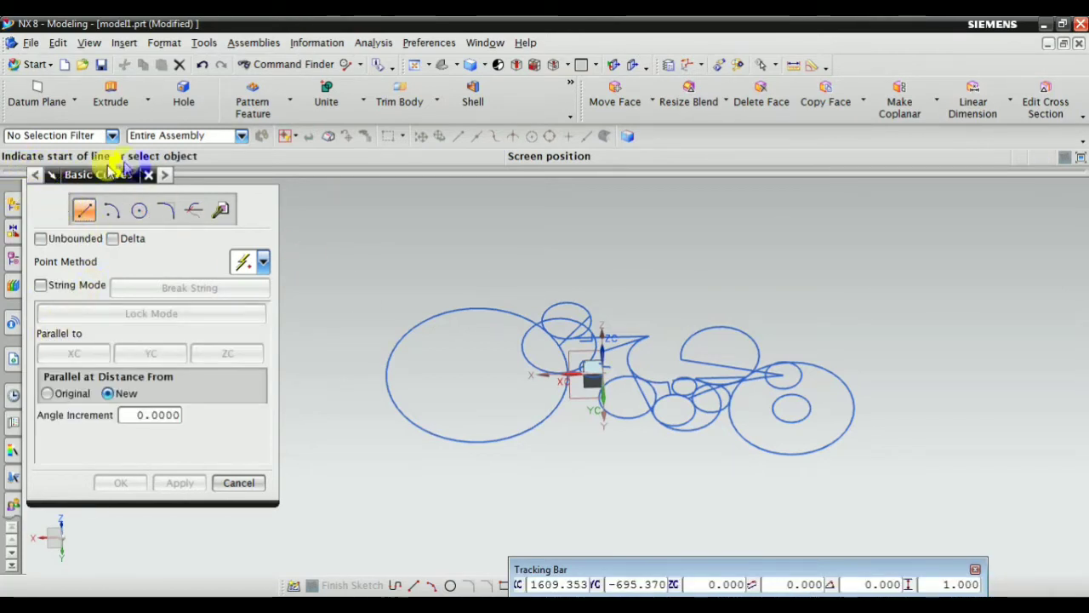
# Step: Draw a basic line about 1407 mm long from the empty area outside the large circle to that circle's center, and leave the command
pyautogui.scroll(4, 536, 389)
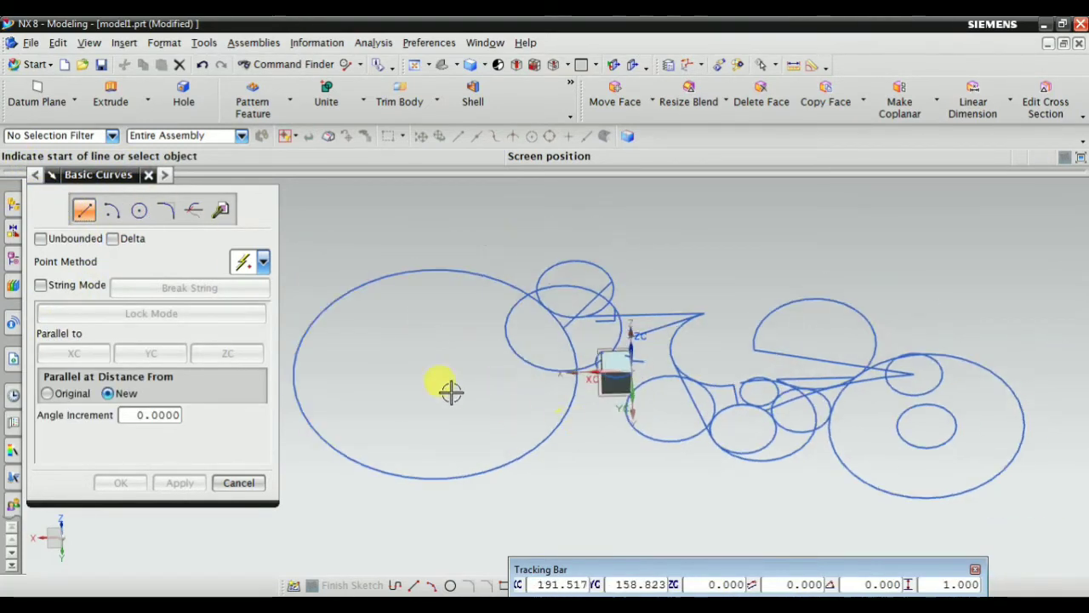
pyautogui.moveTo(455, 337); pyautogui.dragTo(448, 398, button='middle')
pyautogui.click(356, 381)
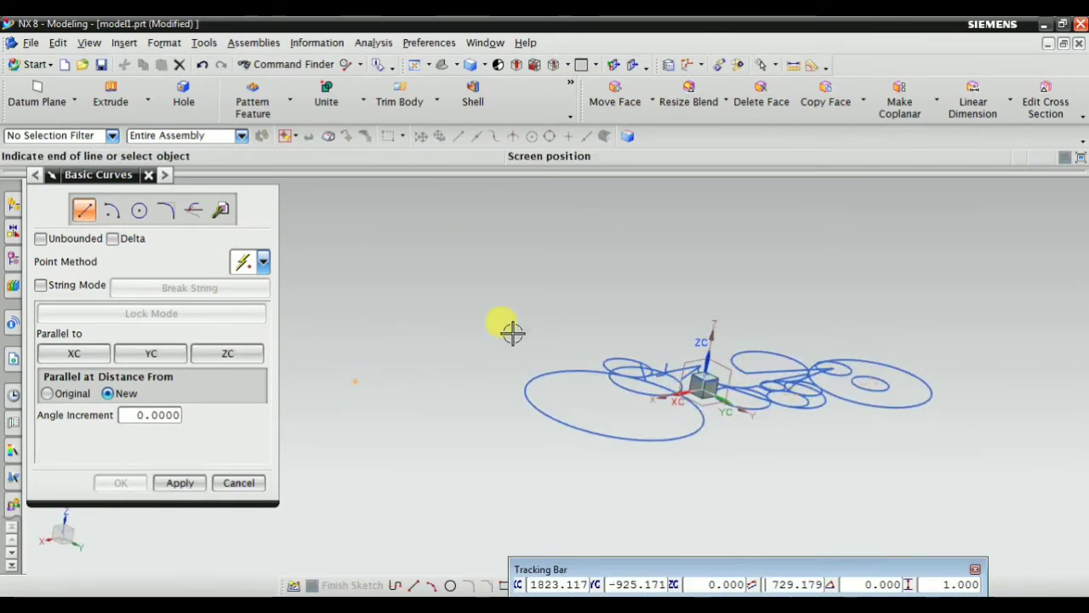
pyautogui.moveTo(510, 331); pyautogui.dragTo(352, 324, button='middle')
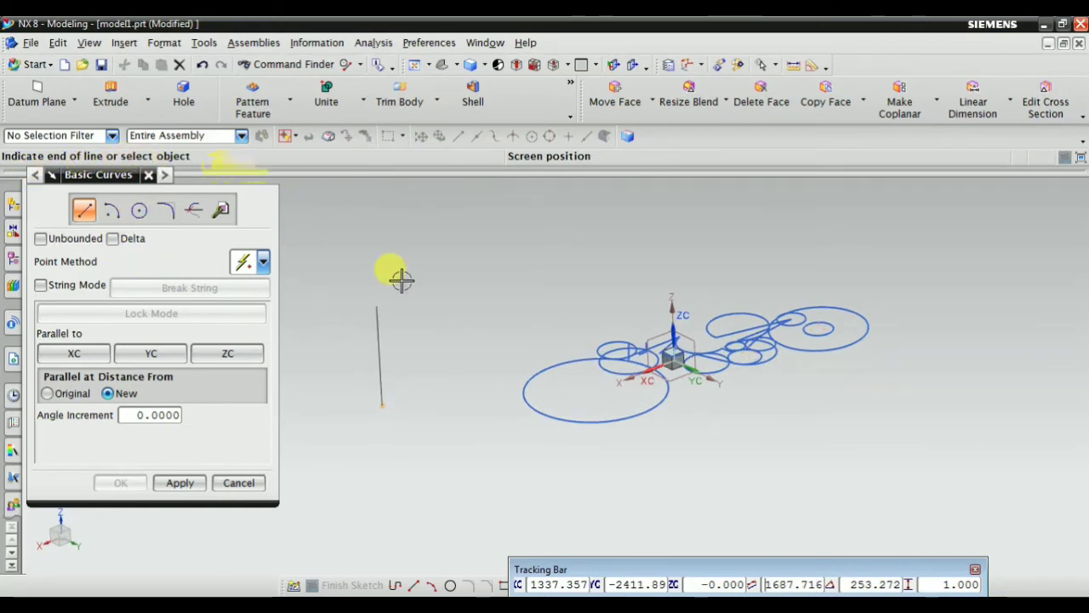
pyautogui.scroll(4, 635, 457)
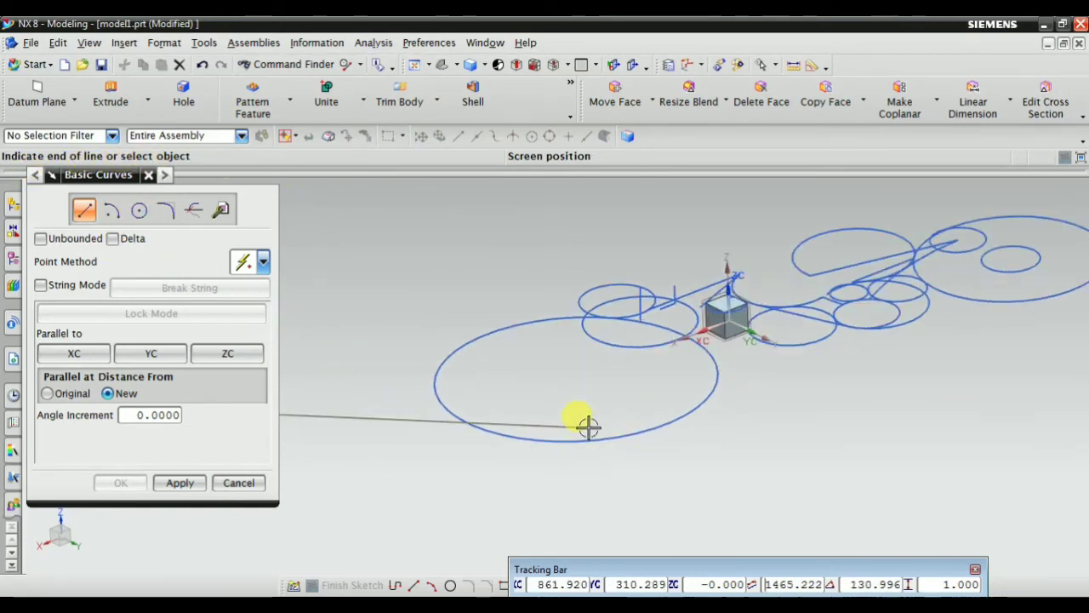
pyautogui.click(578, 382)
pyautogui.scroll(-3, 586, 397)
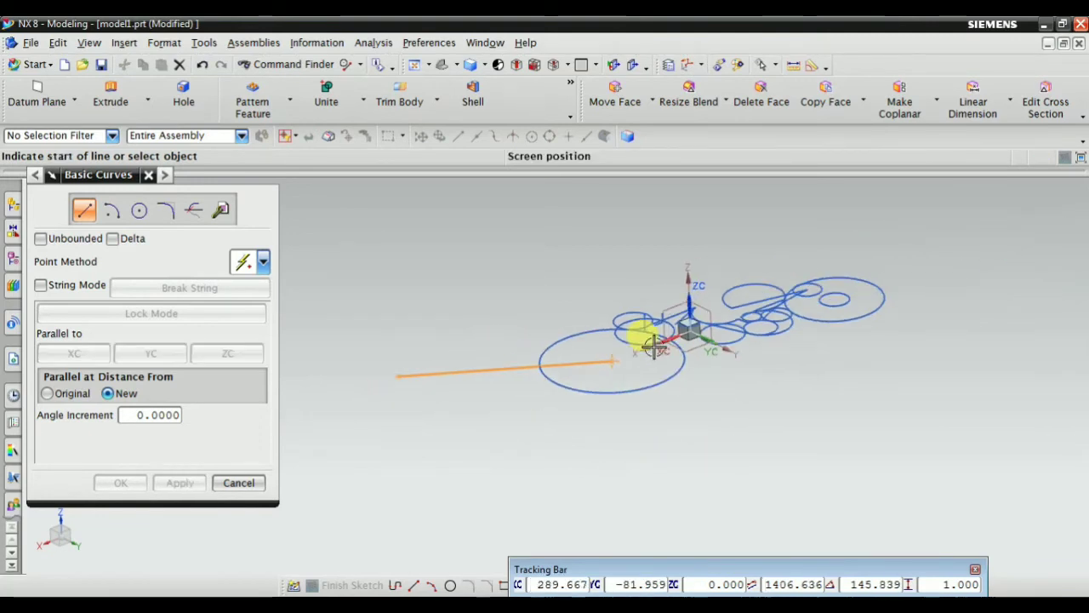
pyautogui.click(239, 483)
# Step: Check the Part Navigator for the new line, open its definition to review the point and limit settings, and close it
pyautogui.moveTo(435, 437); pyautogui.dragTo(488, 440, button='middle')
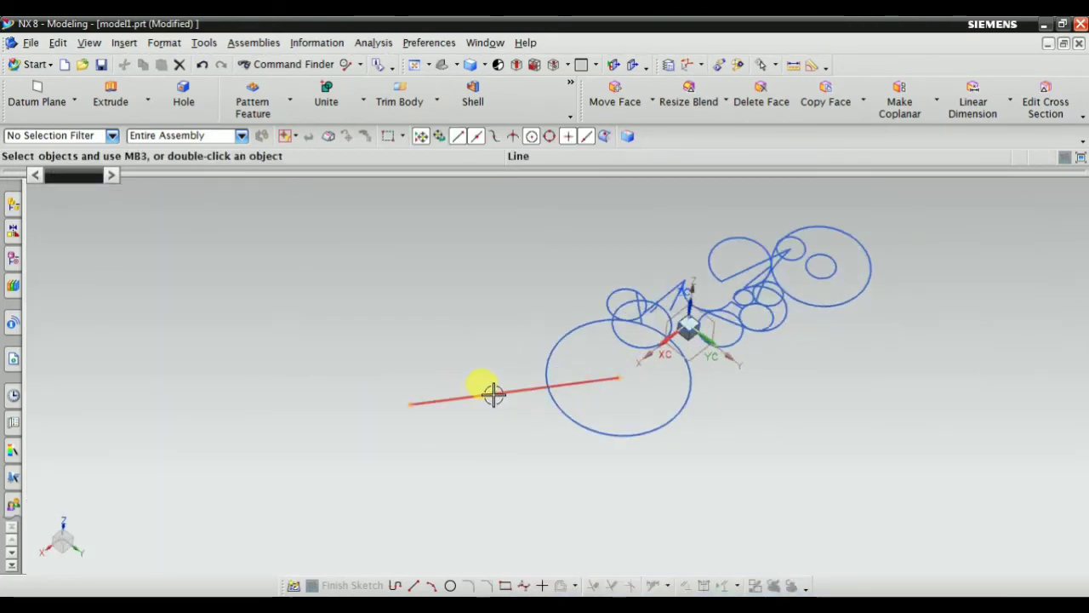
pyautogui.click(13, 256)
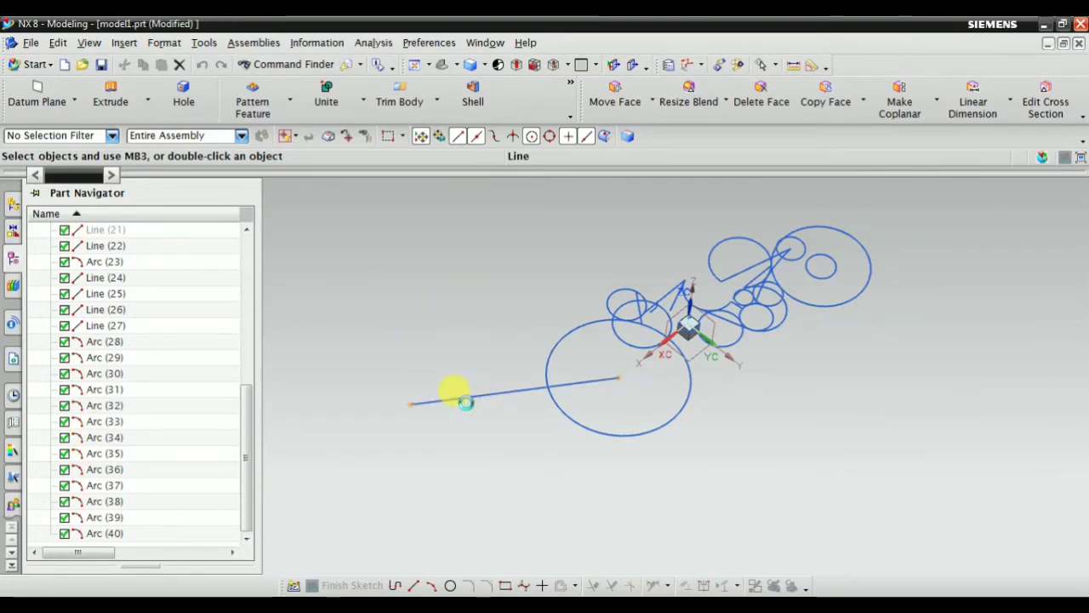
pyautogui.doubleClick(466, 403)
pyautogui.click(141, 256)
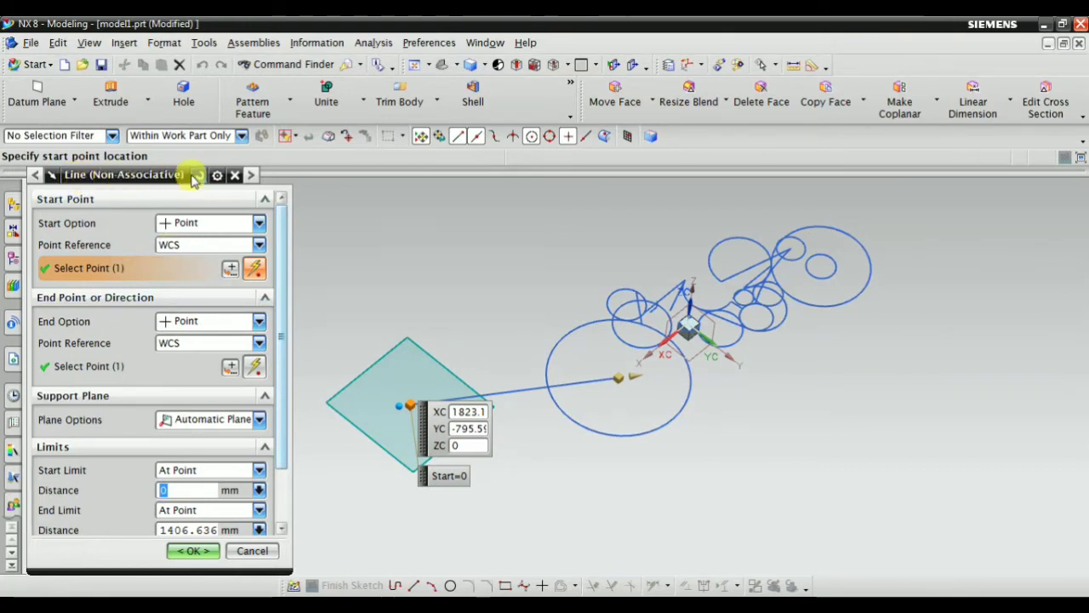
pyautogui.scroll(-2, 251, 355)
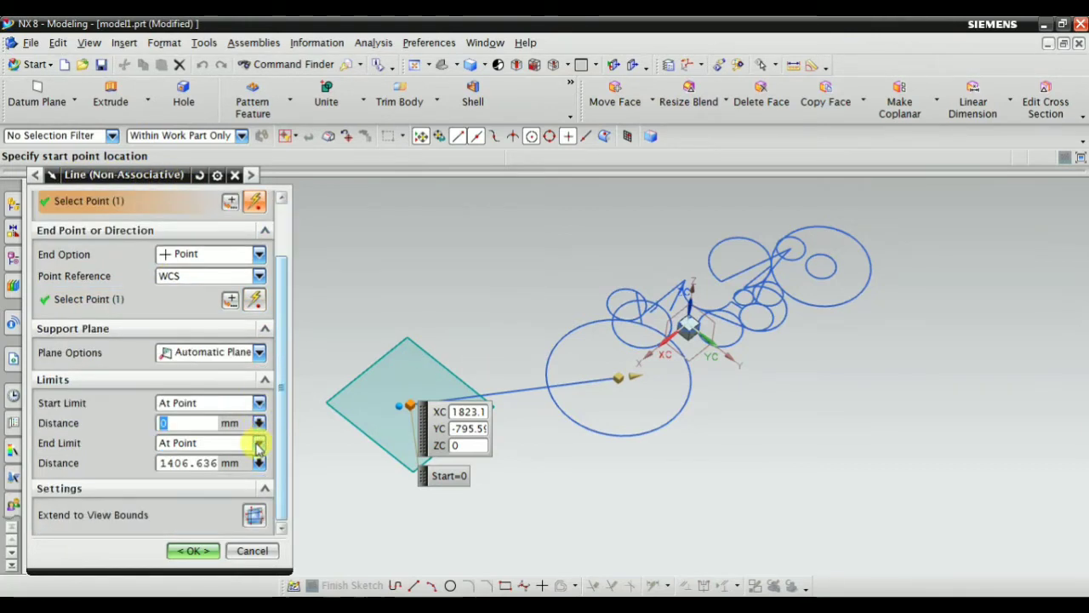
pyautogui.scroll(2, 213, 336)
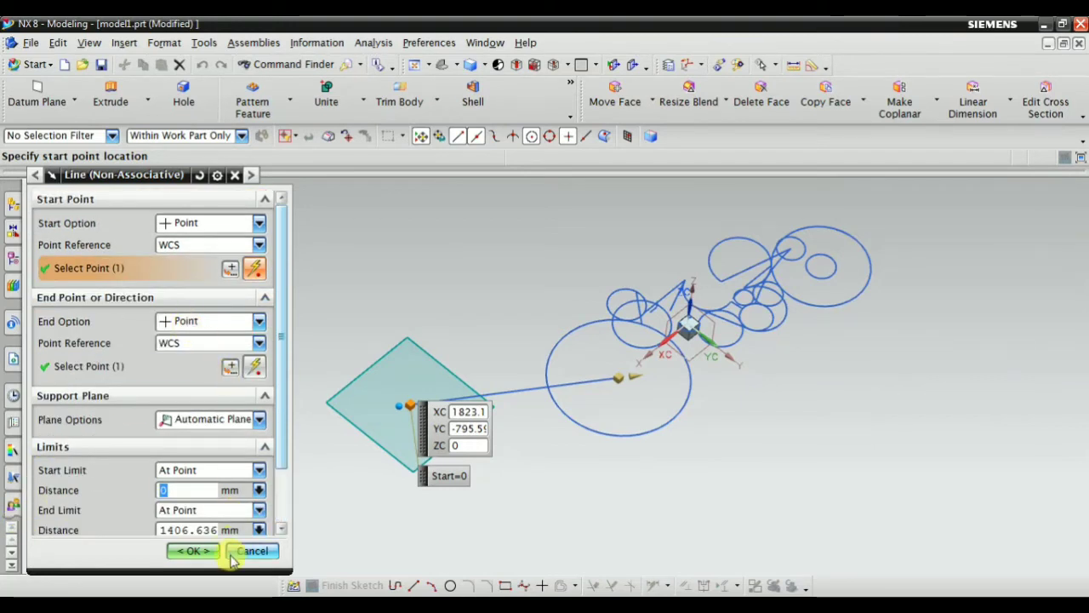
pyautogui.click(202, 553)
# Step: Restart Basic Curves in Line mode and review the available point methods
pyautogui.scroll(-1, 464, 353)
pyautogui.scroll(2, 463, 385)
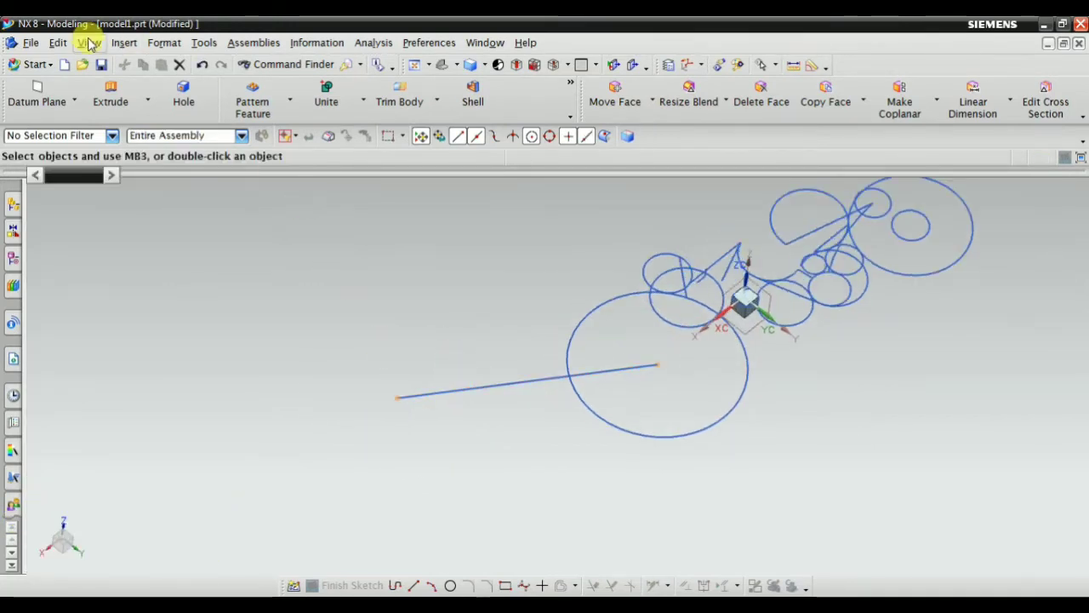
pyautogui.click(124, 45)
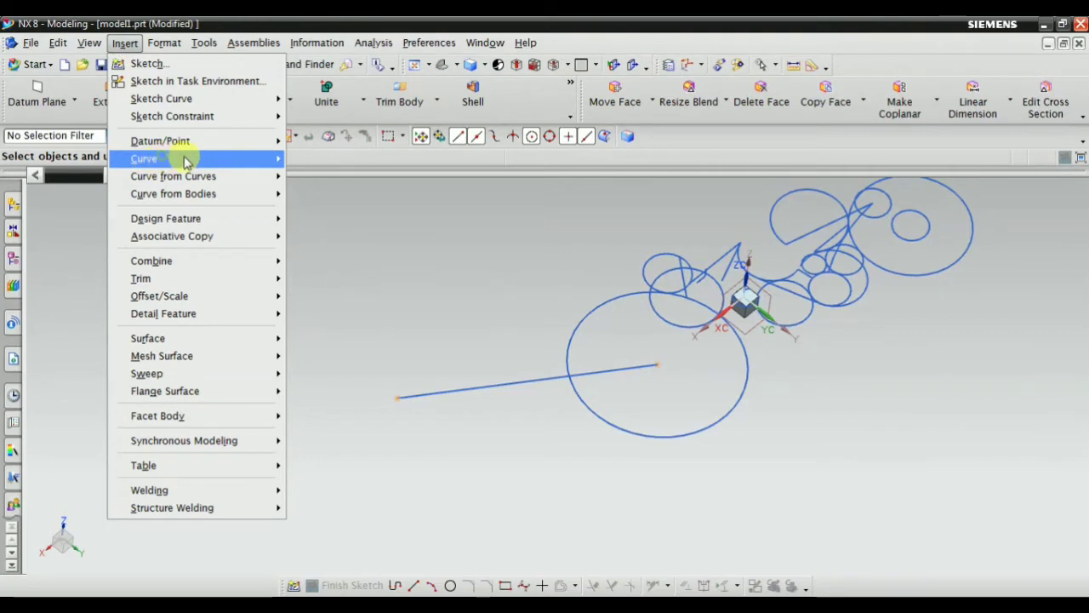
pyautogui.moveTo(186, 160)
pyautogui.click(329, 214)
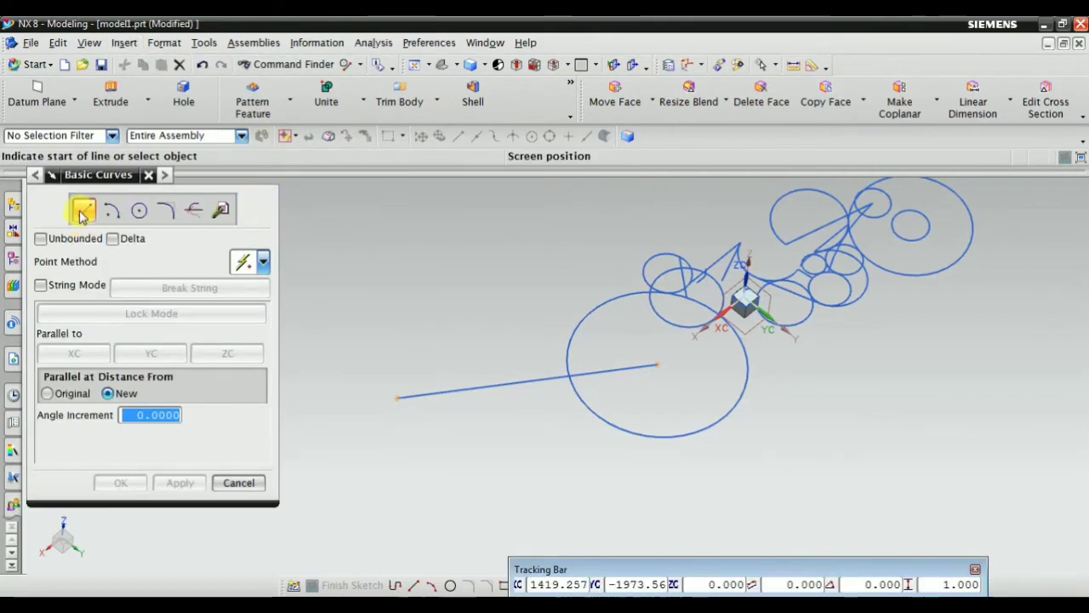
pyautogui.click(258, 266)
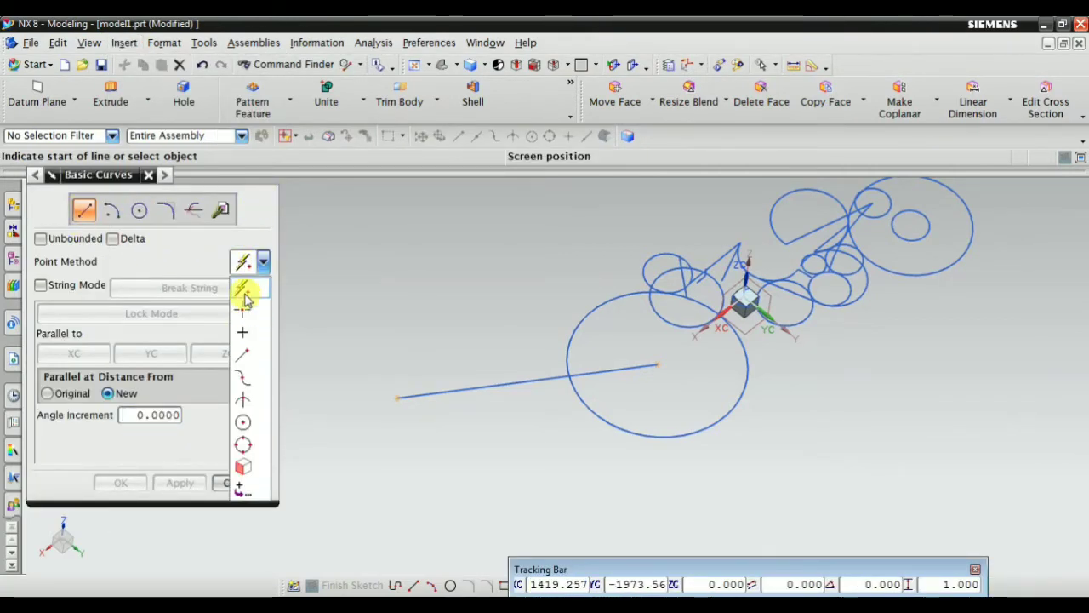
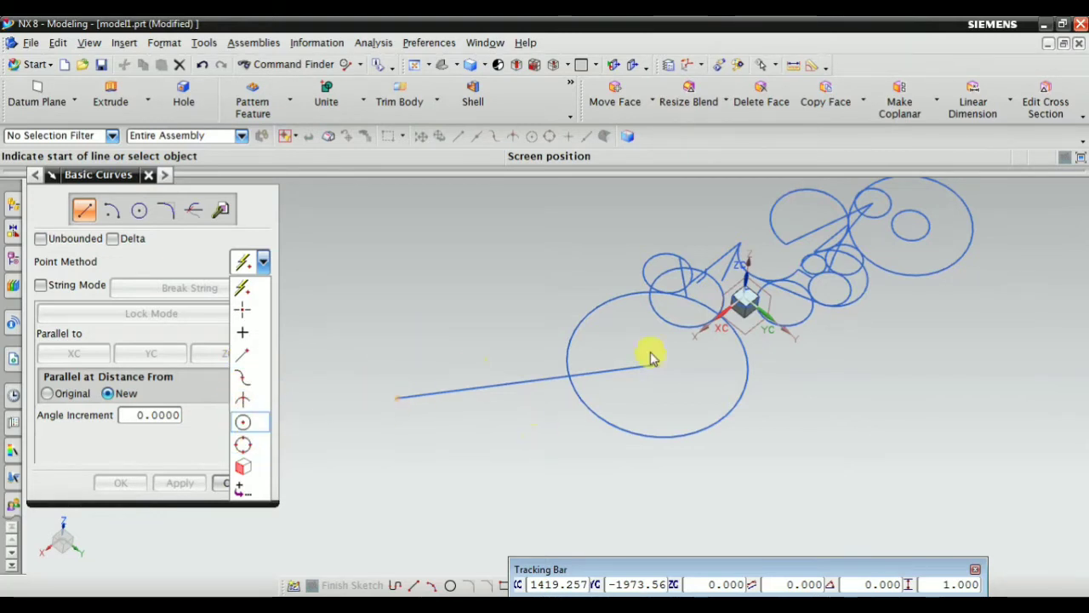
pyautogui.click(86, 220)
# Step: Set the point method to End Point and start a line at the existing line's end in the large circle's center
pyautogui.scroll(7, 649, 280)
pyautogui.scroll(-5, 681, 260)
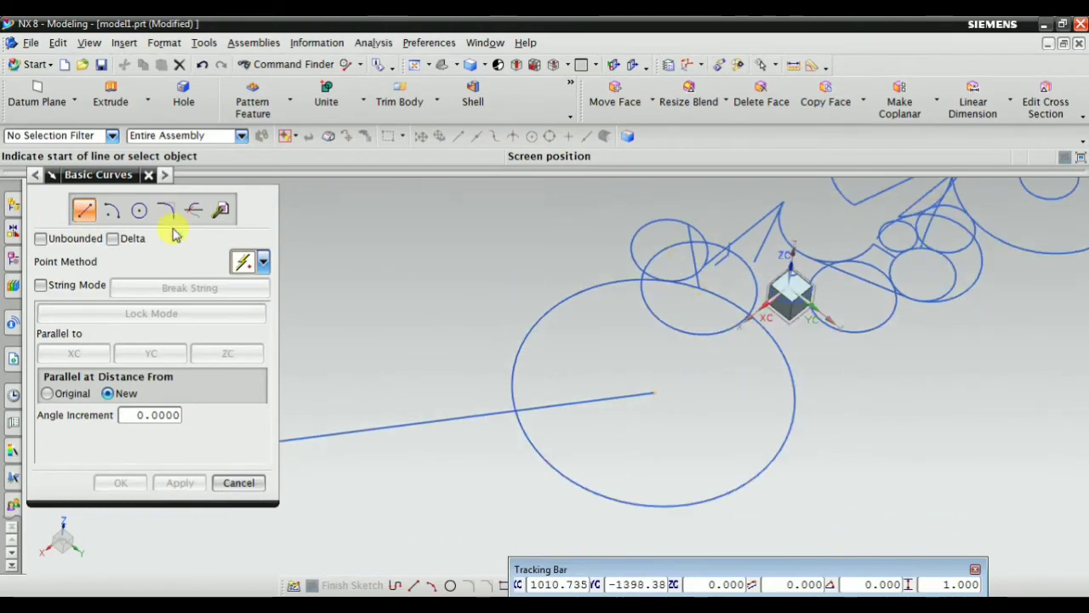
pyautogui.moveTo(319, 438); pyautogui.dragTo(330, 292, button='middle')
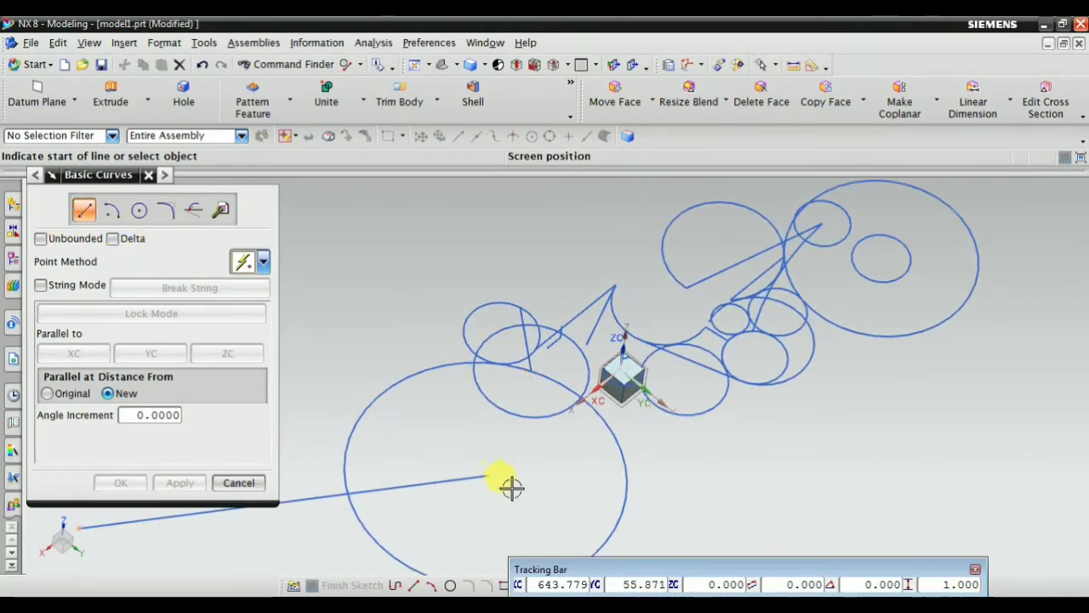
pyautogui.click(481, 474)
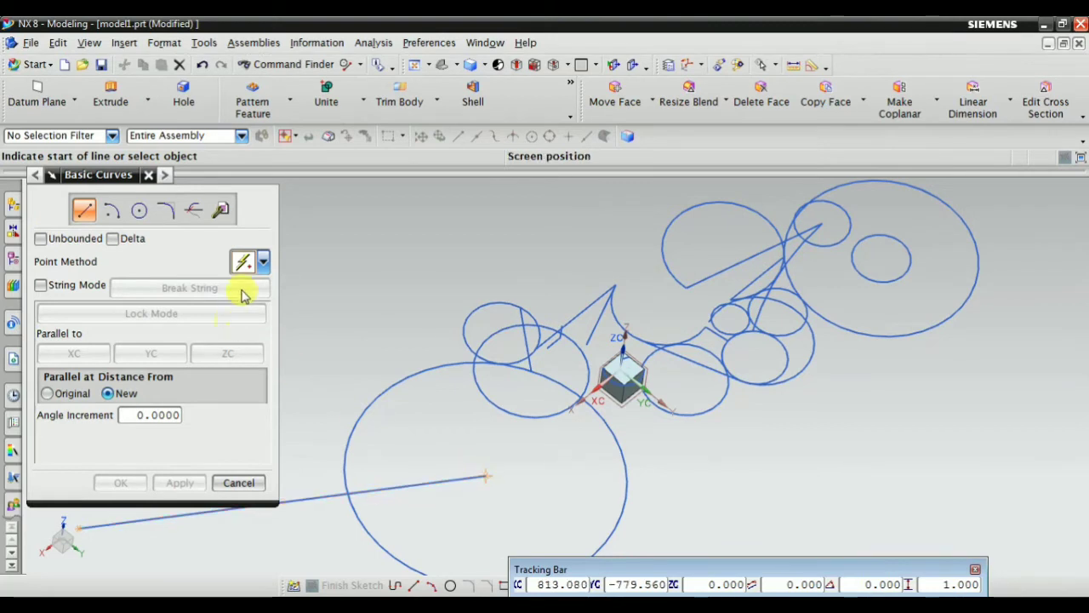
pyautogui.click(263, 261)
pyautogui.click(244, 359)
pyautogui.click(433, 467)
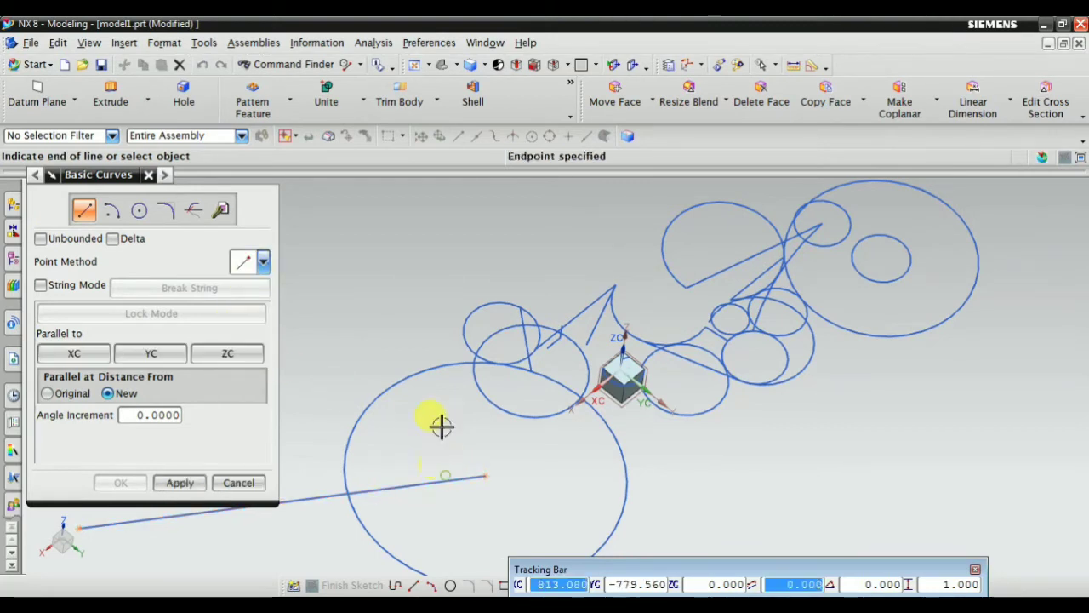
# Step: Set the point method to Intersection Point, end the line where the large circle meets the small circle touching it, and leave the command
pyautogui.moveTo(486, 418); pyautogui.dragTo(314, 361, button='middle')
pyautogui.click(260, 260)
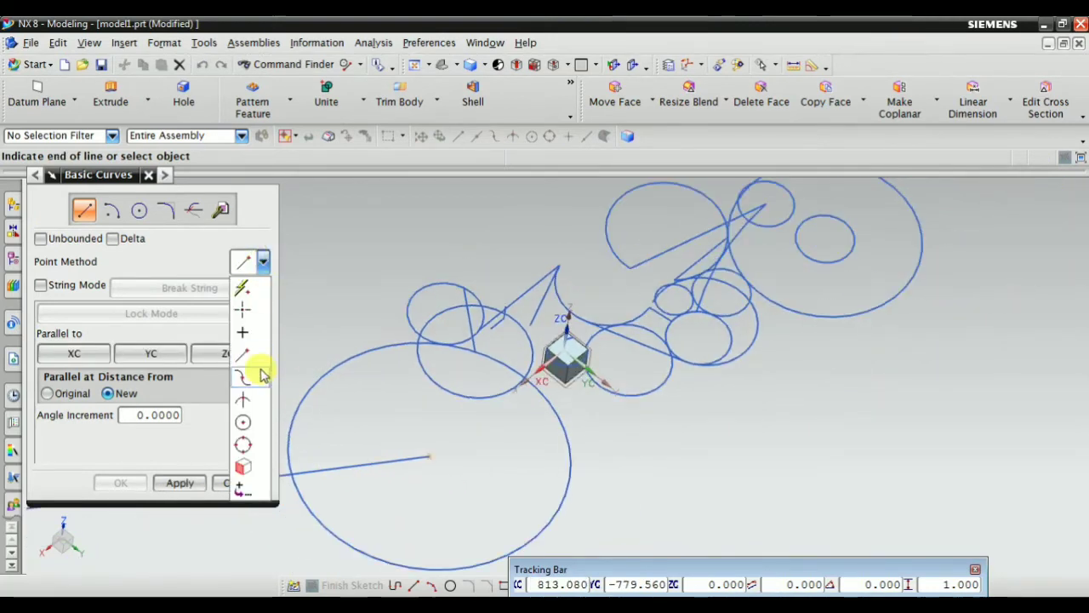
pyautogui.click(244, 403)
pyautogui.scroll(5, 440, 360)
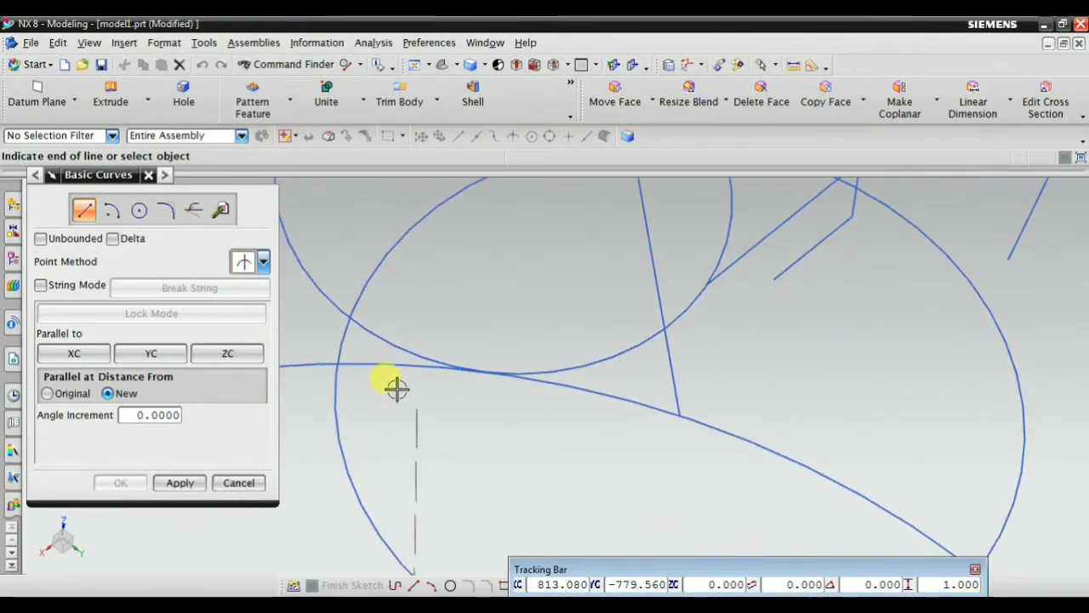
pyautogui.scroll(-2, 399, 349)
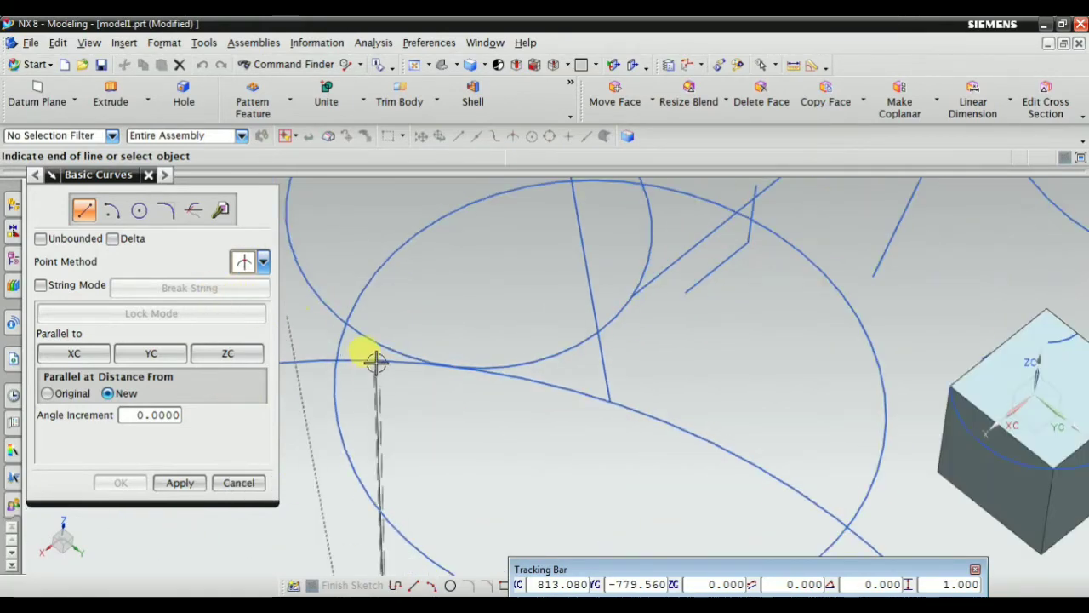
pyautogui.click(457, 374)
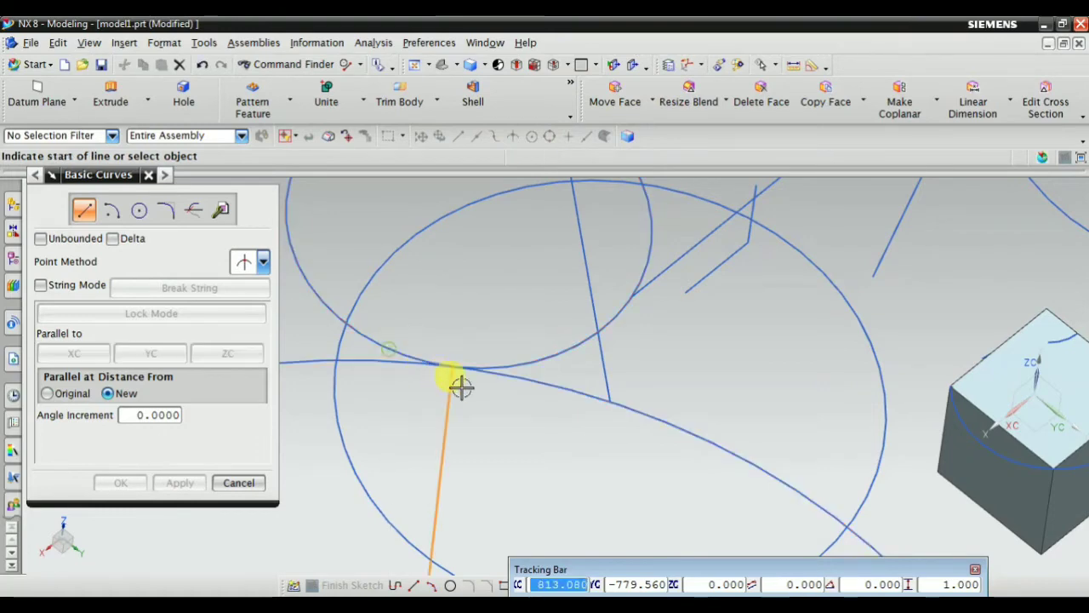
pyautogui.scroll(-3, 472, 375)
pyautogui.scroll(5, 455, 323)
pyautogui.scroll(3, 452, 315)
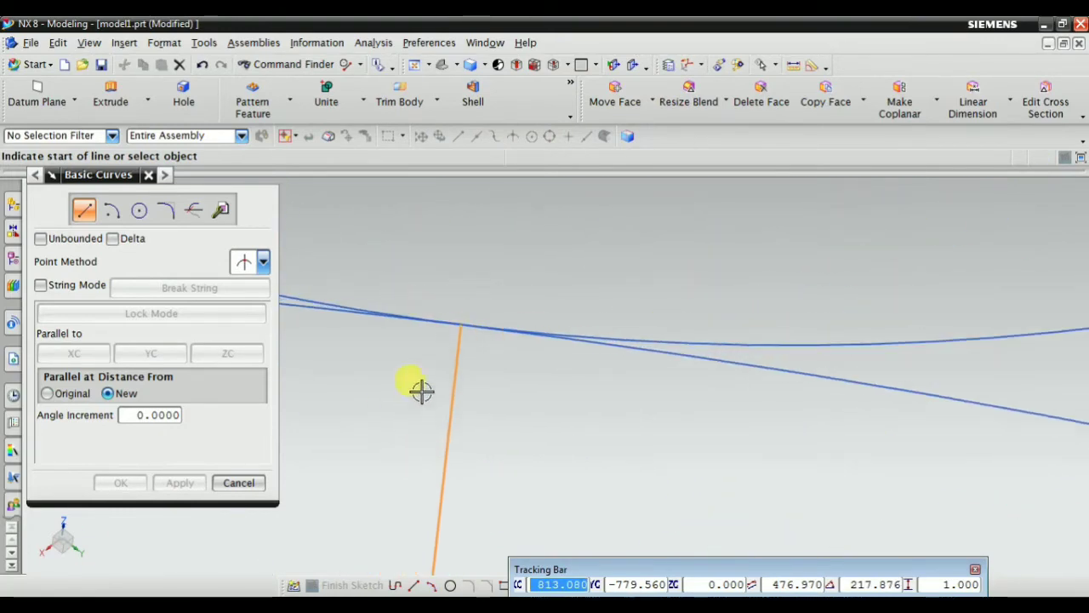
pyautogui.click(239, 484)
# Step: Restart Basic Curves in Line mode, set the point method to End Point, and start a line at the long line's free end
pyautogui.scroll(-6, 523, 299)
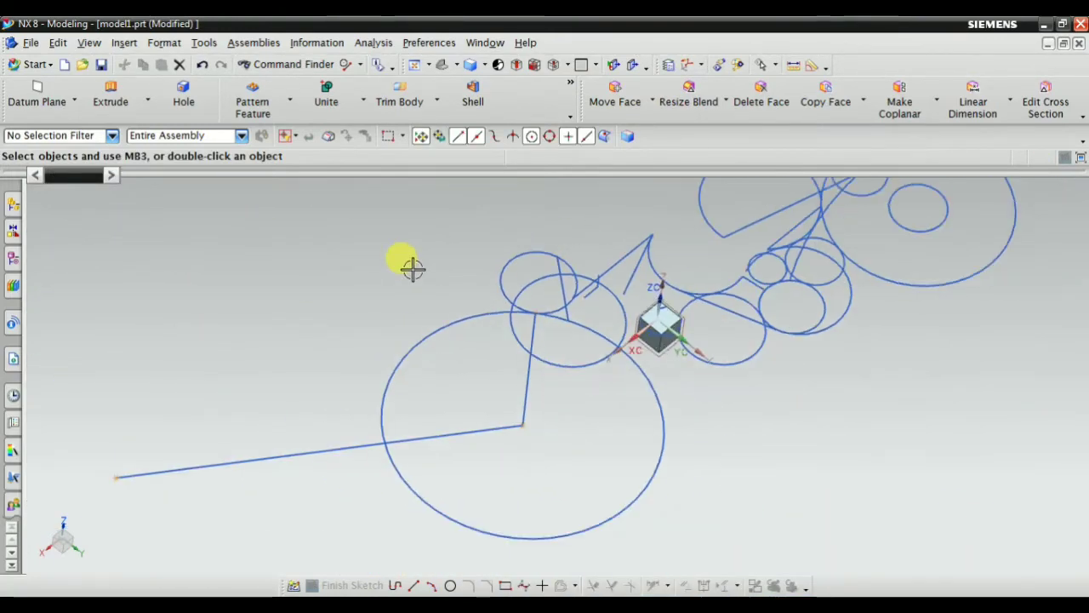
pyautogui.click(125, 43)
pyautogui.moveTo(162, 158)
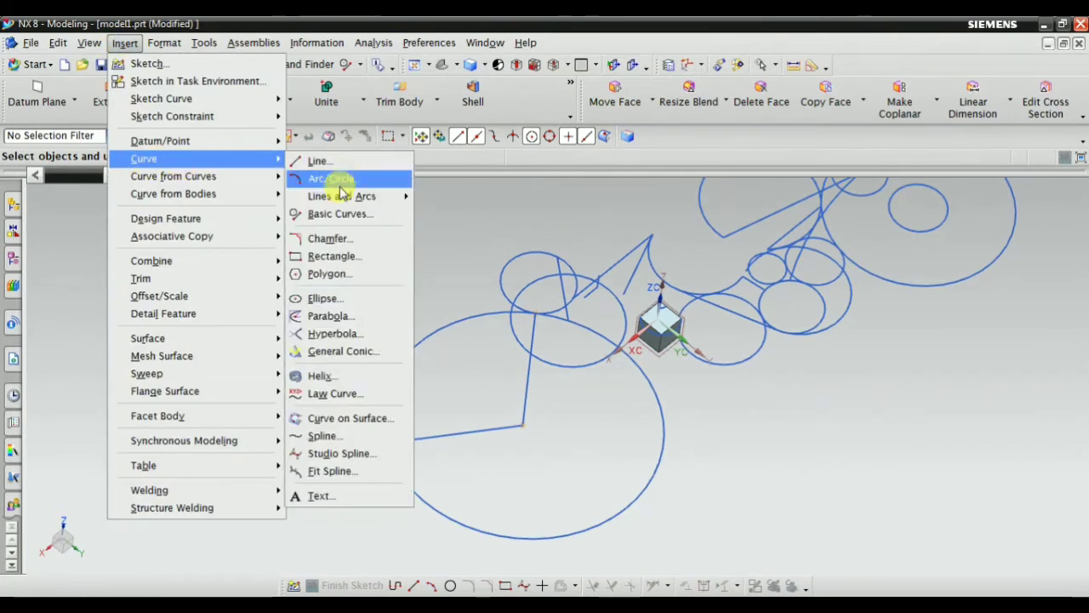
pyautogui.click(332, 214)
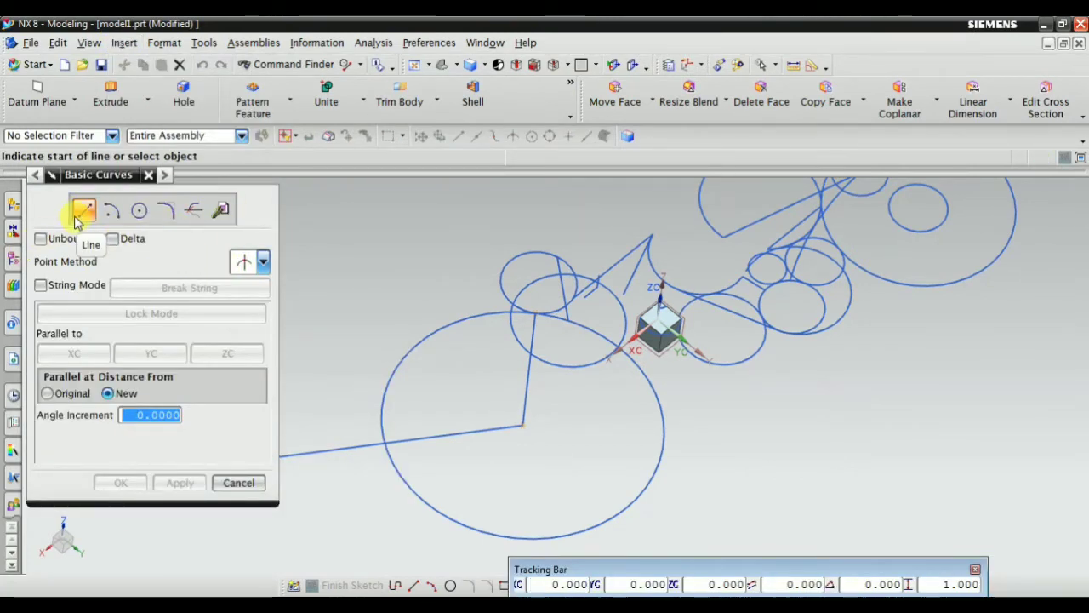
pyautogui.click(264, 263)
pyautogui.click(244, 289)
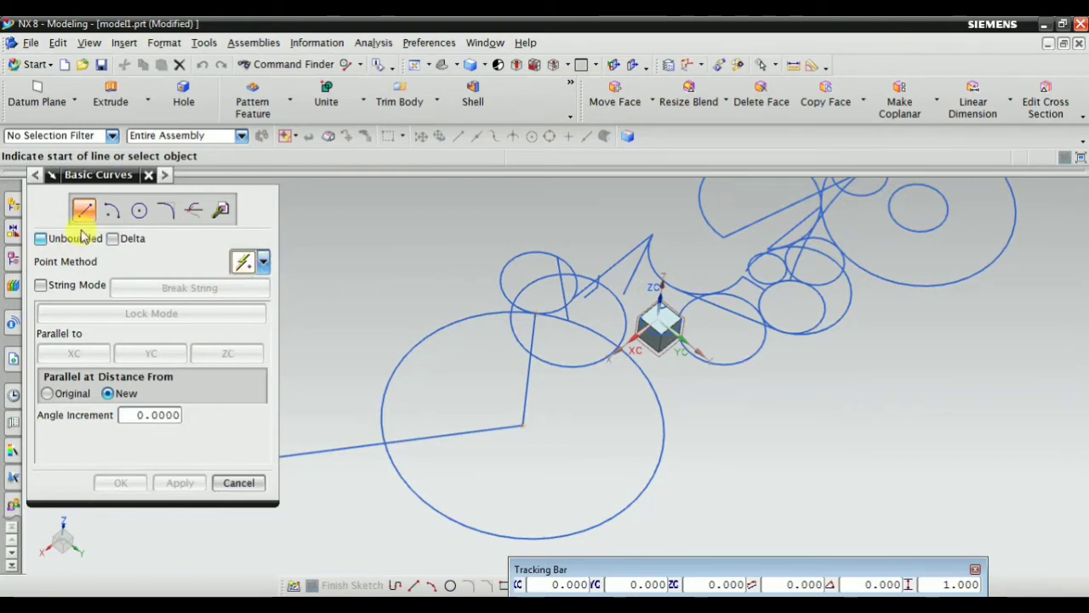
pyautogui.scroll(-4, 409, 328)
pyautogui.scroll(4, 345, 361)
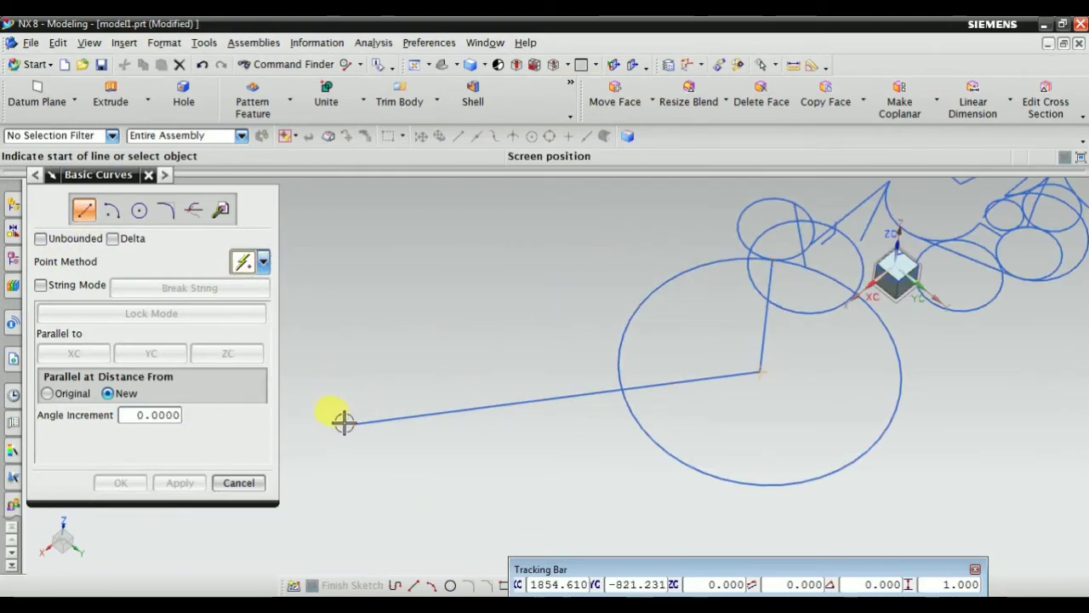
pyautogui.click(262, 262)
pyautogui.click(249, 354)
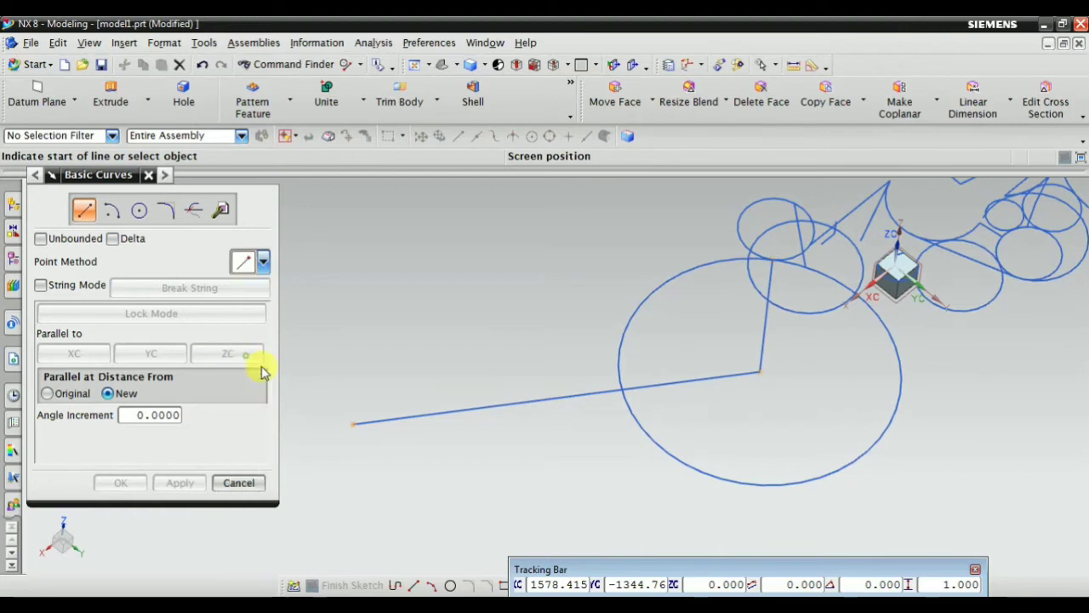
pyautogui.click(394, 422)
pyautogui.scroll(-3, 383, 317)
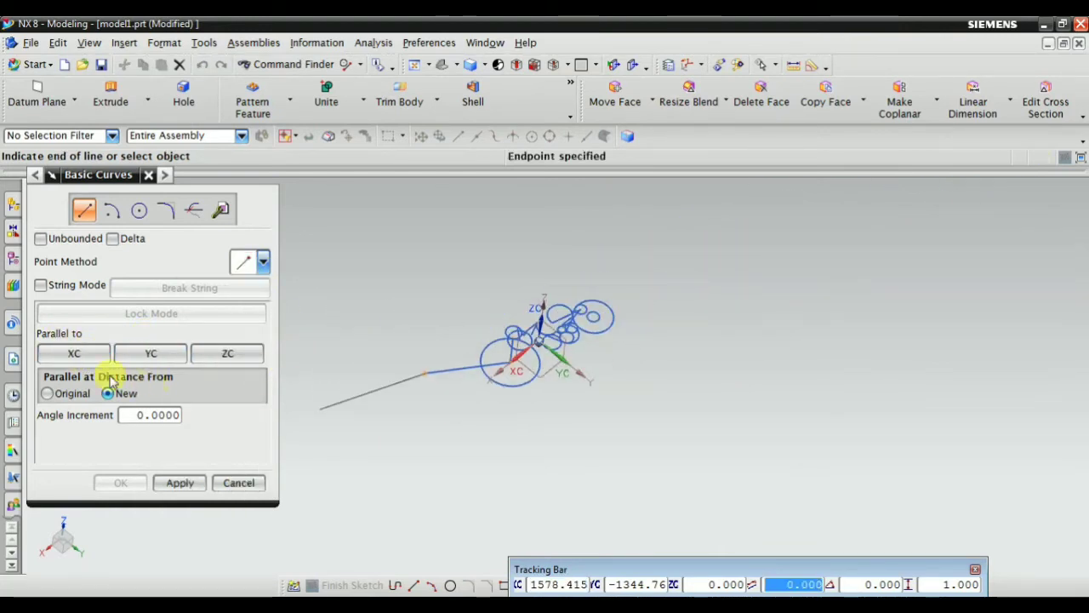
# Step: Constrain the new line parallel to the XC axis
pyautogui.click(83, 353)
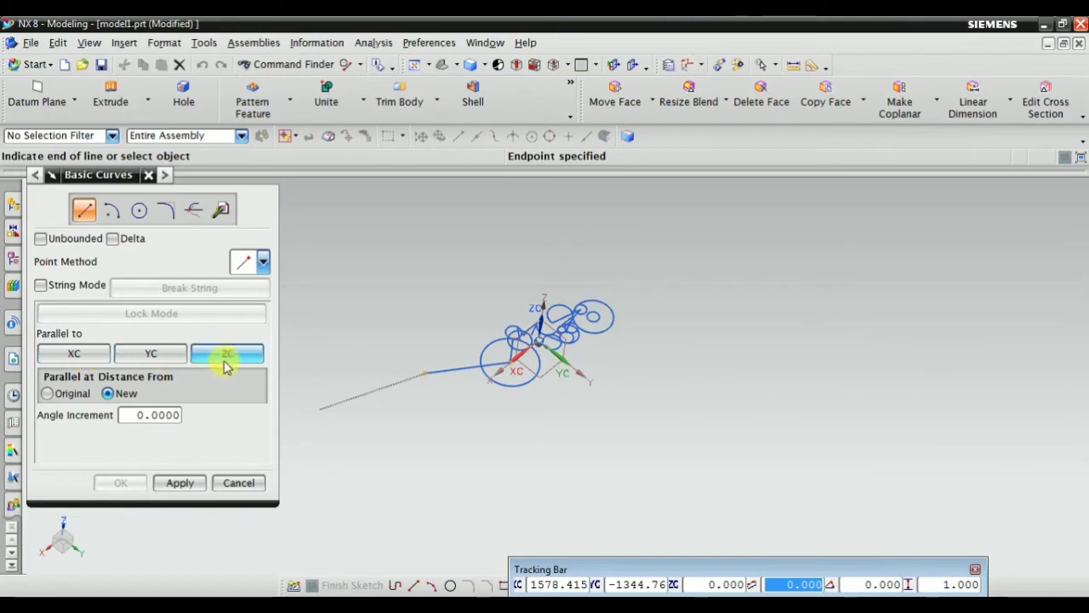
pyautogui.click(75, 358)
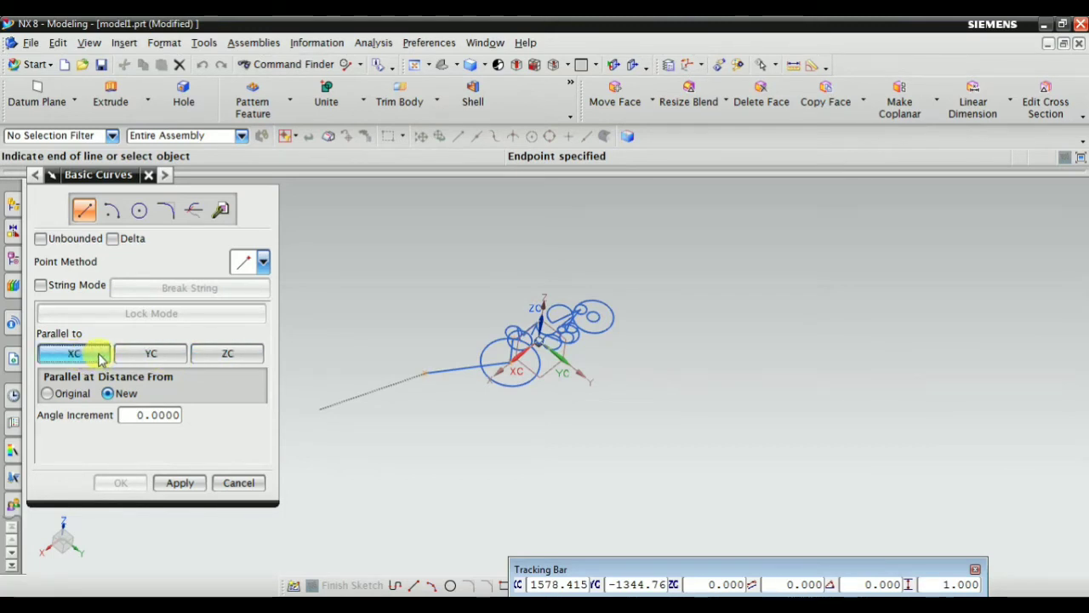
pyautogui.scroll(-3, 408, 348)
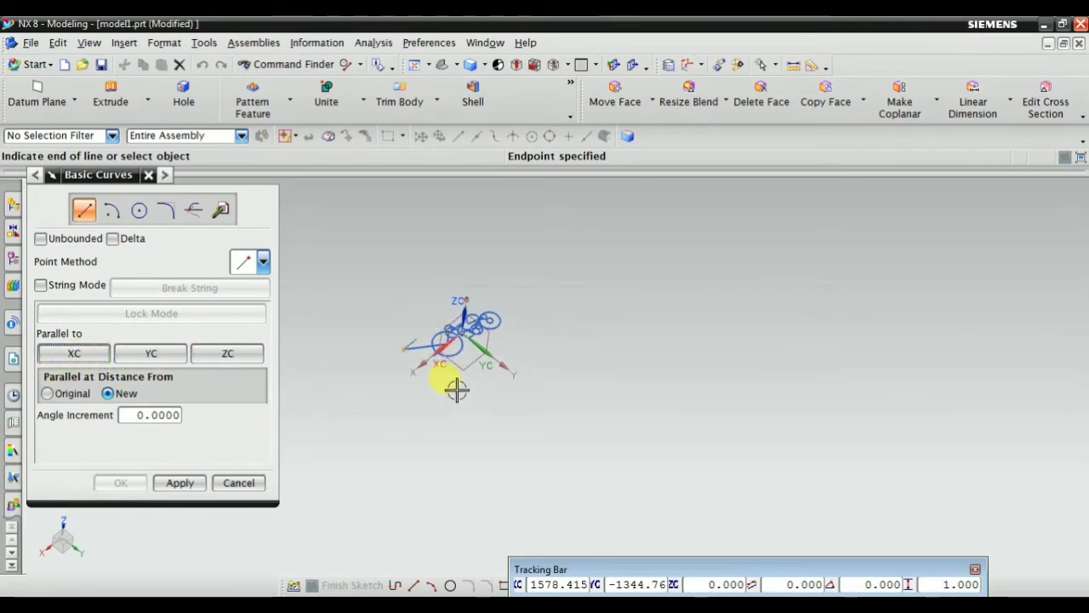
pyautogui.scroll(5, 416, 375)
pyautogui.scroll(-3, 598, 219)
pyautogui.scroll(4, 548, 334)
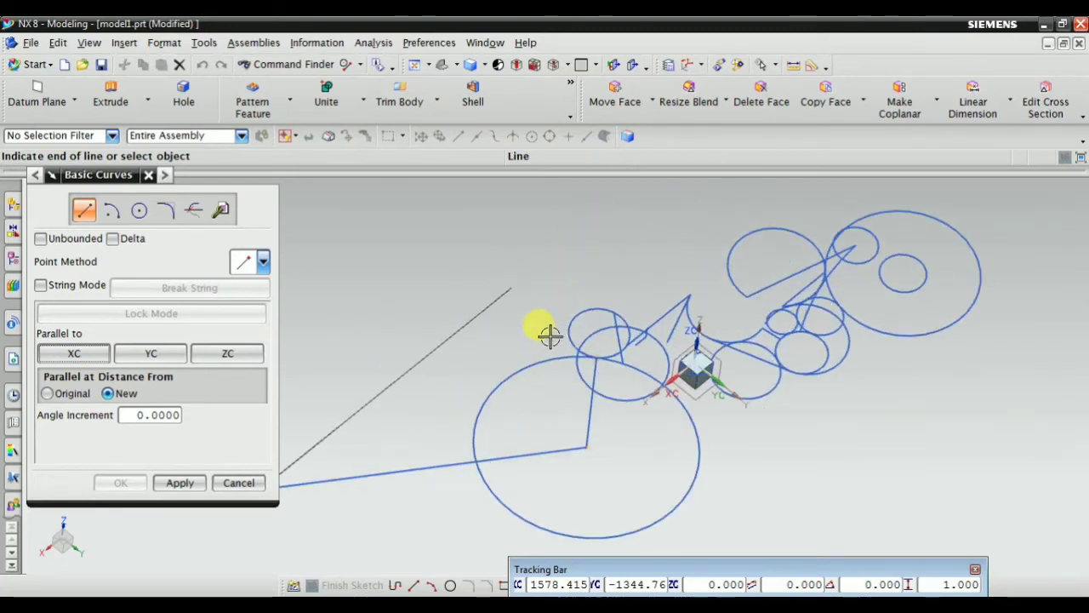
pyautogui.click(549, 334)
pyautogui.scroll(-3, 510, 341)
pyautogui.click(76, 354)
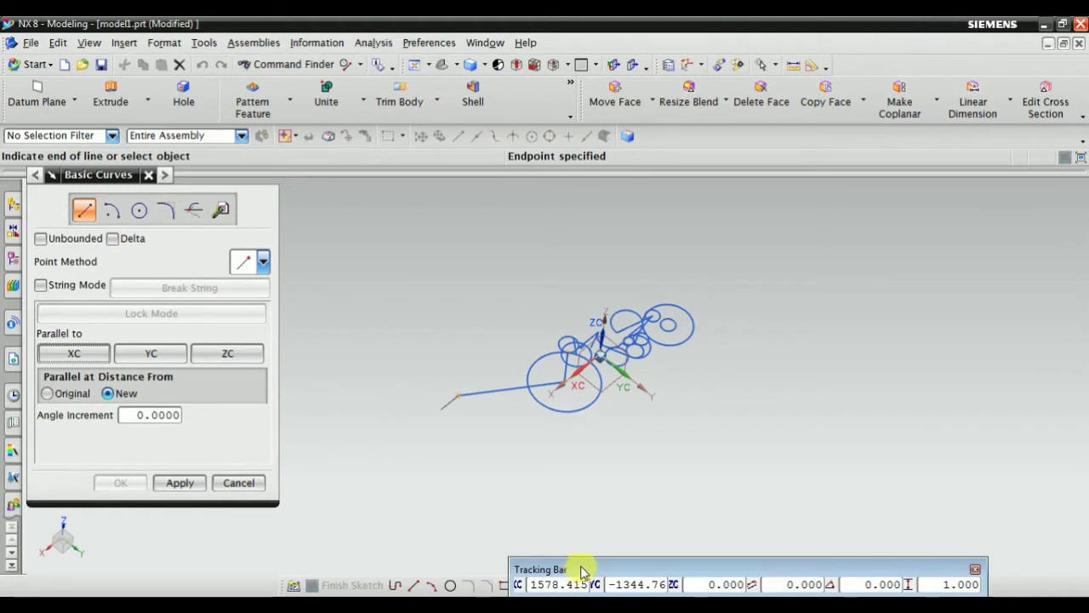
# Step: Move the Tracking Bar up into the drawing area, end the XC-parallel line just beyond the small circle, and leave the command
pyautogui.moveTo(582, 570); pyautogui.dragTo(572, 479)
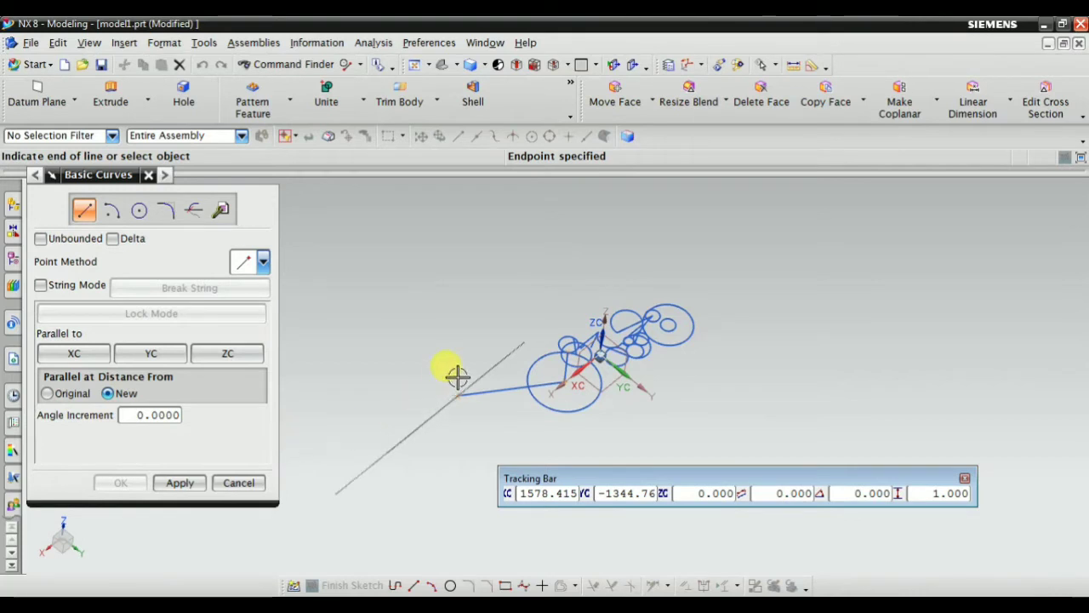
pyautogui.scroll(5, 457, 376)
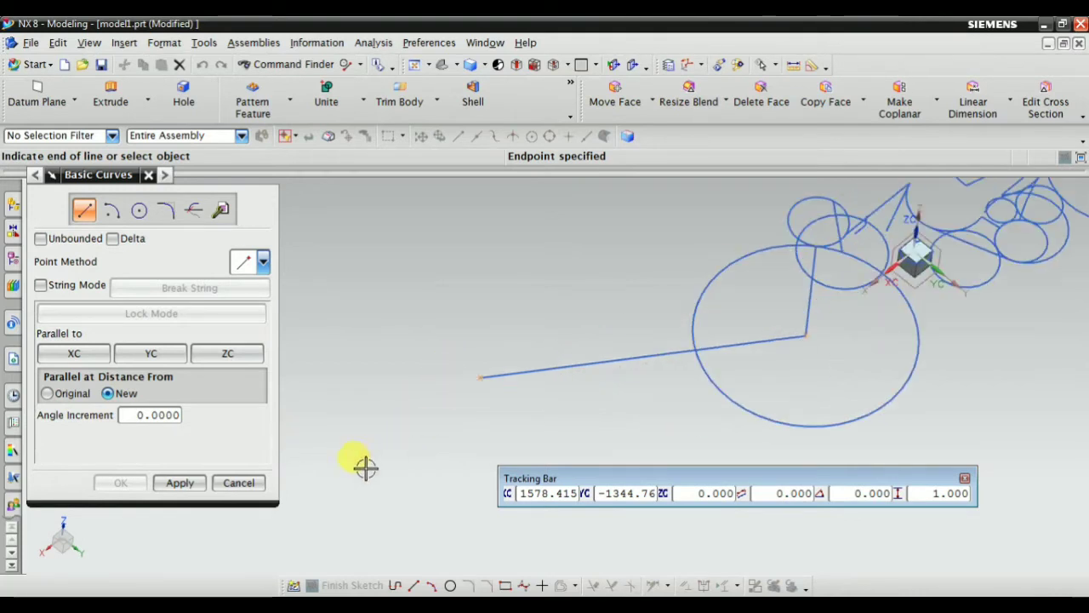
pyautogui.click(349, 424)
pyautogui.moveTo(445, 493); pyautogui.dragTo(669, 264, button='middle')
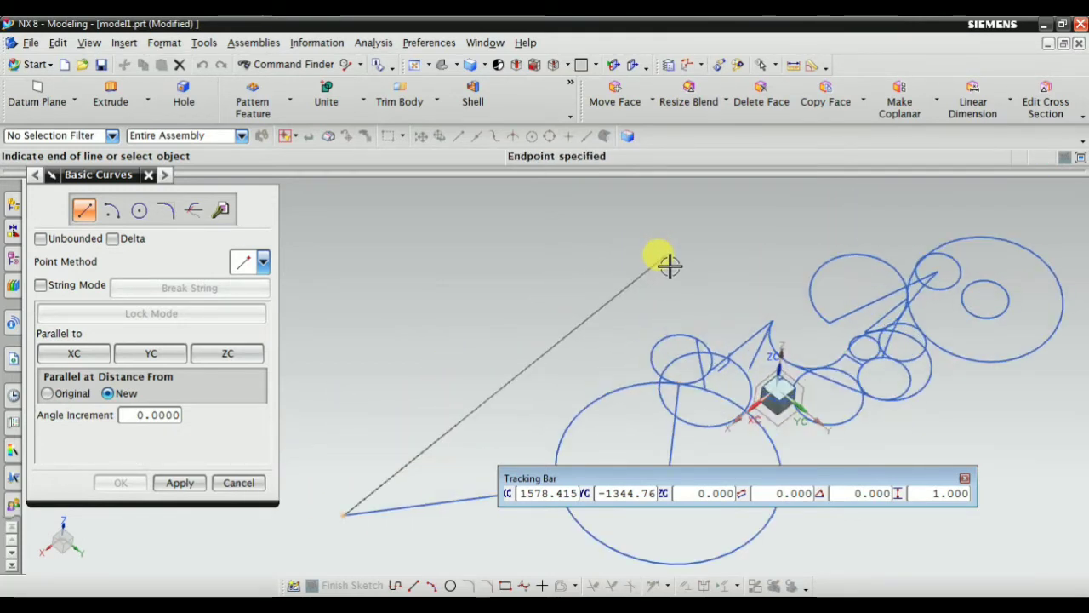
pyautogui.scroll(3, 668, 320)
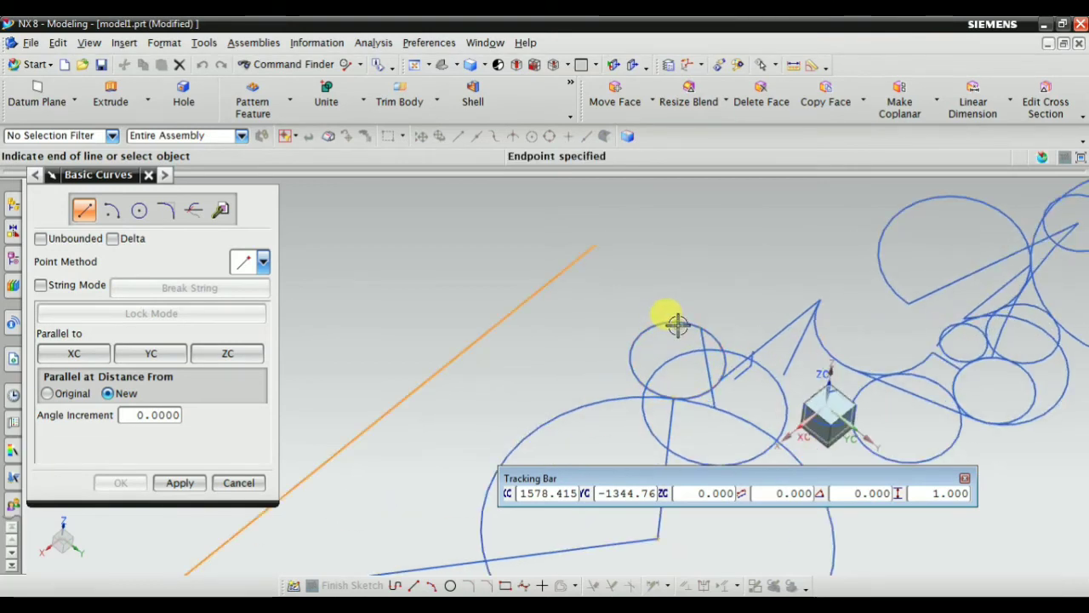
pyautogui.click(678, 325)
pyautogui.click(239, 482)
pyautogui.scroll(-3, 409, 338)
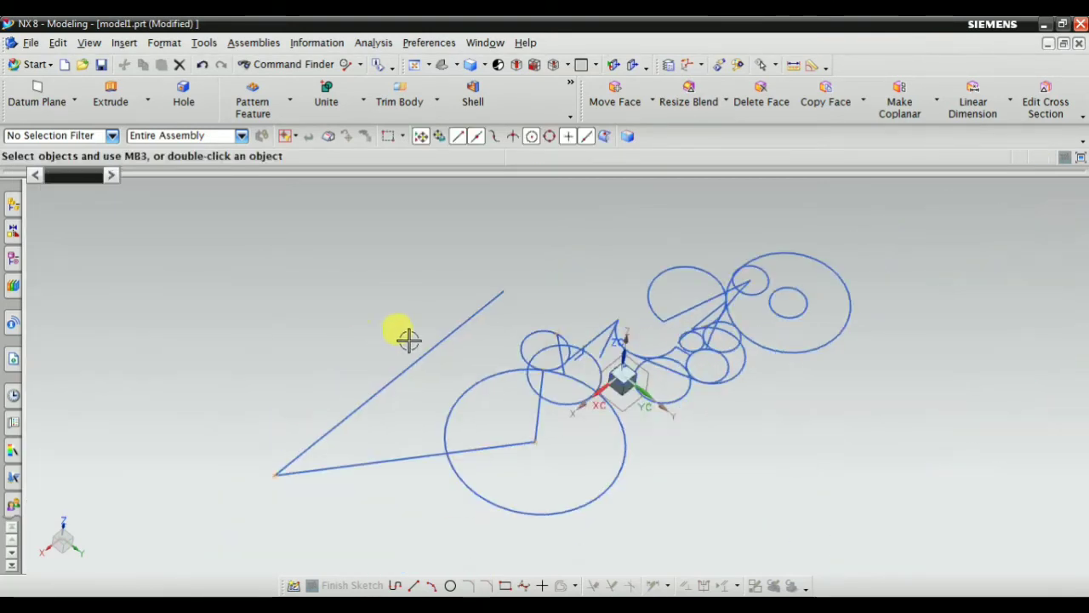
# Step: Restart Basic Curves and switch it to Arc mode
pyautogui.moveTo(409, 338); pyautogui.dragTo(420, 311, button='middle')
pyautogui.scroll(2, 420, 311)
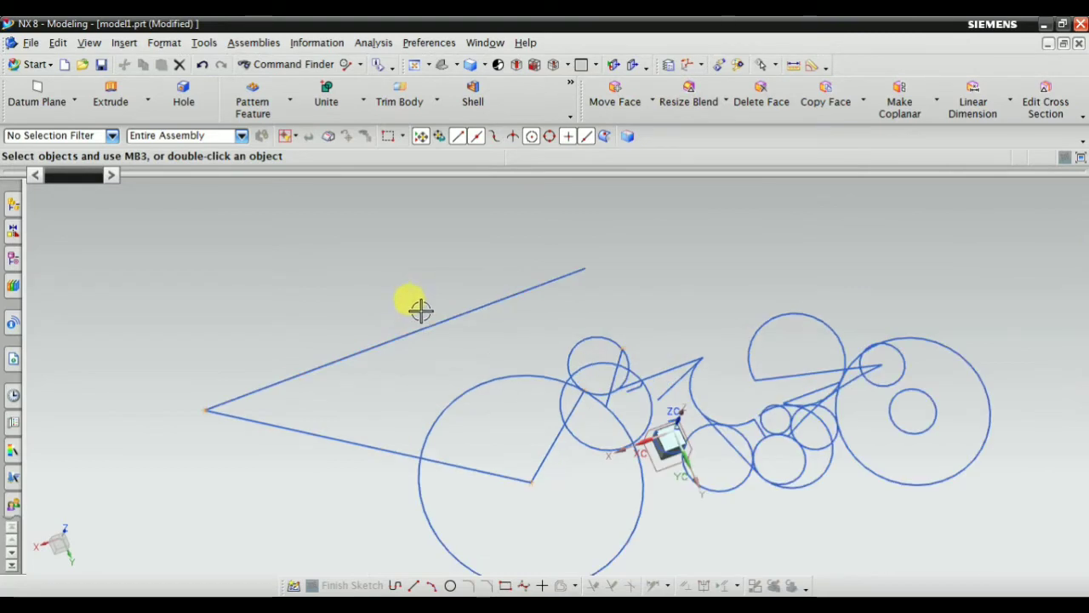
pyautogui.scroll(-2, 472, 316)
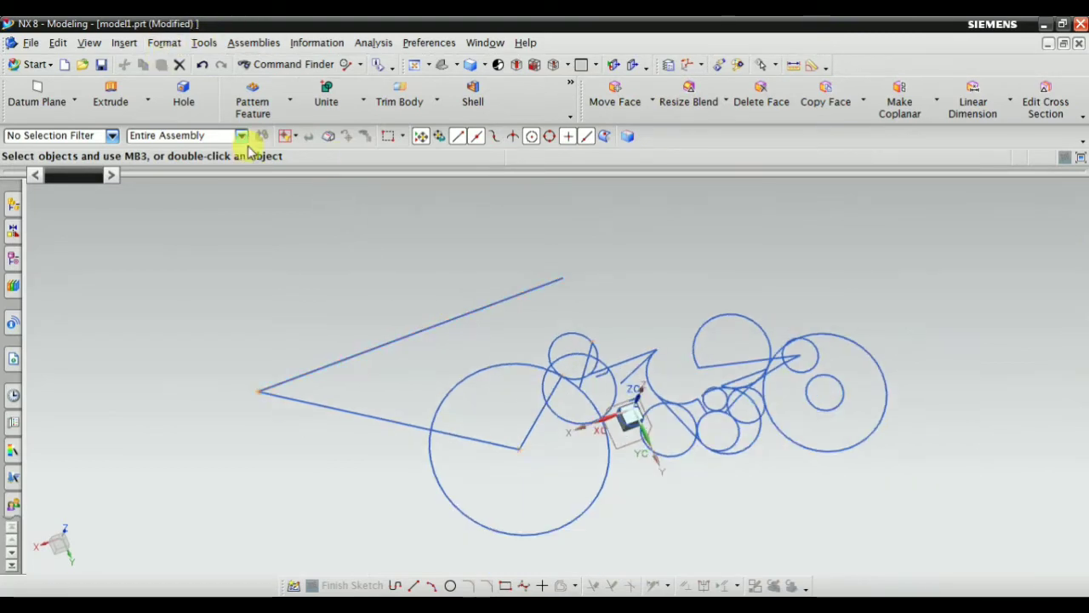
pyautogui.moveTo(392, 213); pyautogui.dragTo(220, 96, button='middle')
pyautogui.click(124, 49)
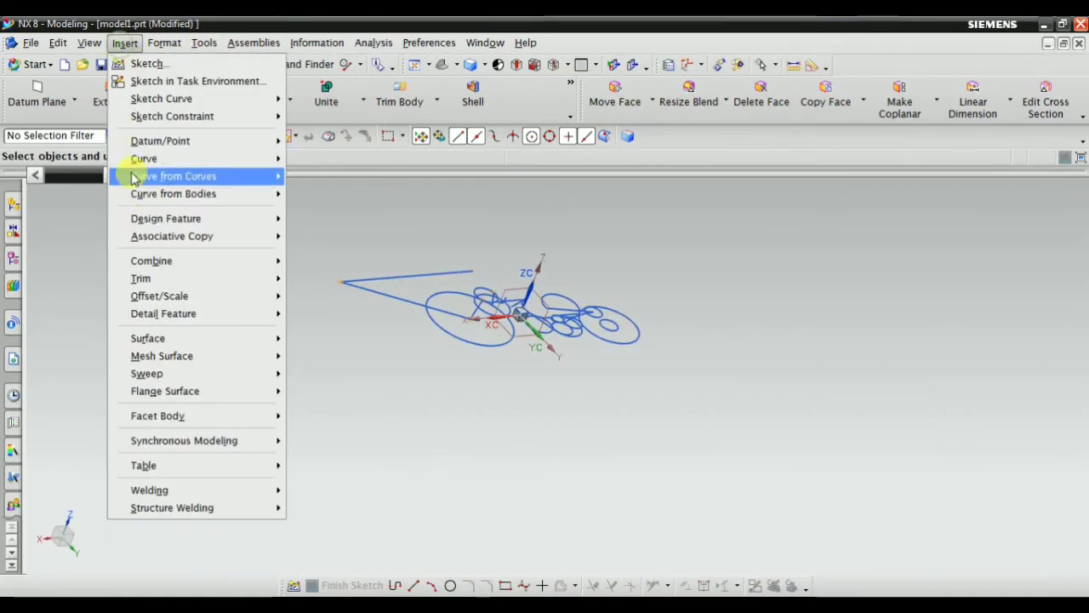
pyautogui.moveTo(267, 173)
pyautogui.click(320, 218)
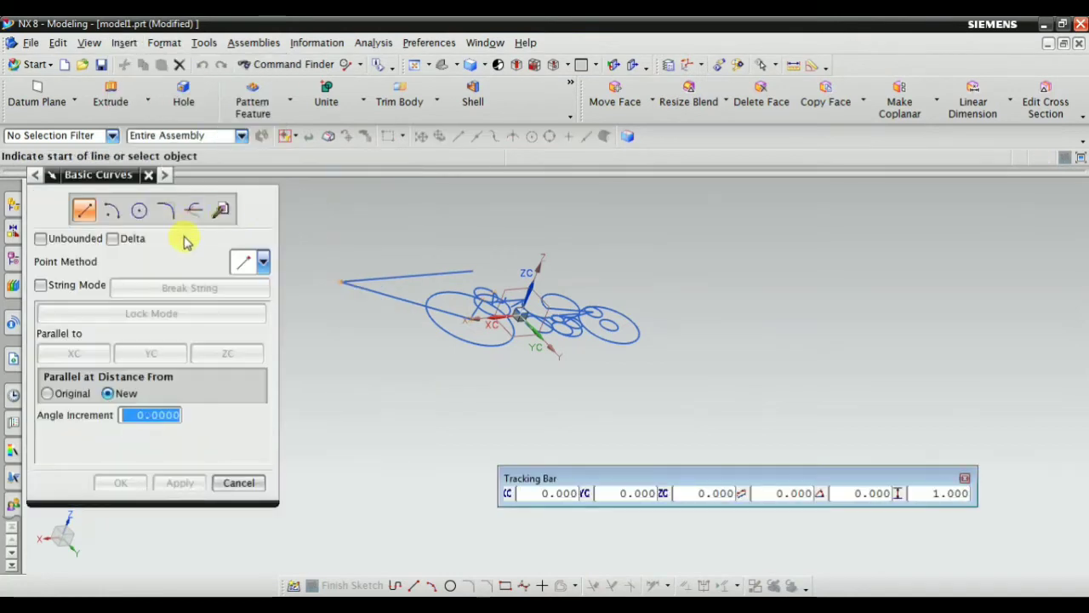
pyautogui.moveTo(319, 218); pyautogui.dragTo(297, 297, button='middle')
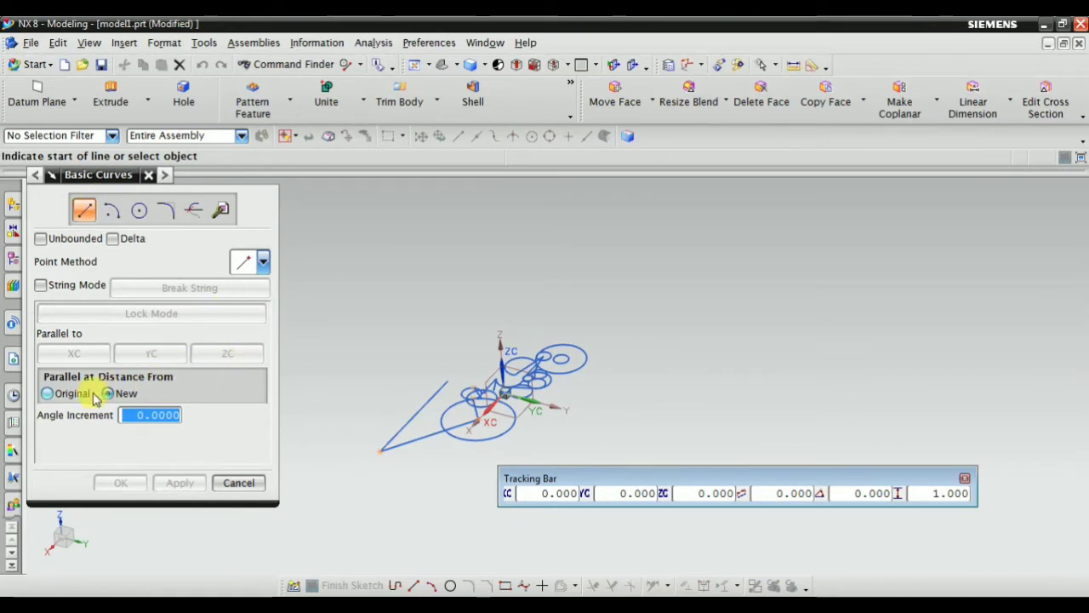
pyautogui.click(111, 211)
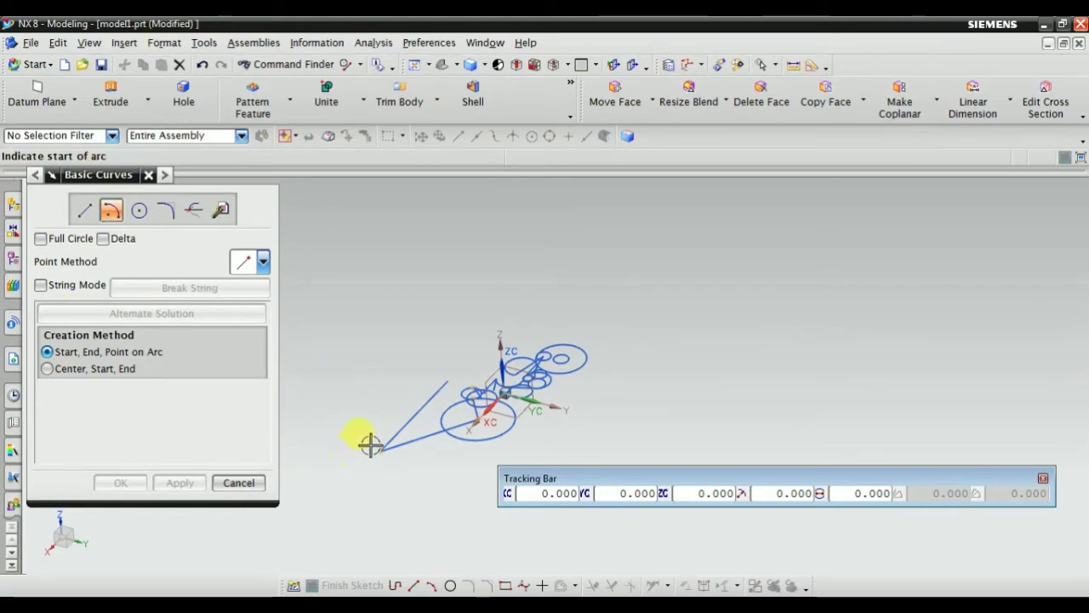
# Step: With the End Point method, start an arc at the XC-parallel line's free end and end it at that line's corner with the long line
pyautogui.scroll(4, 383, 417)
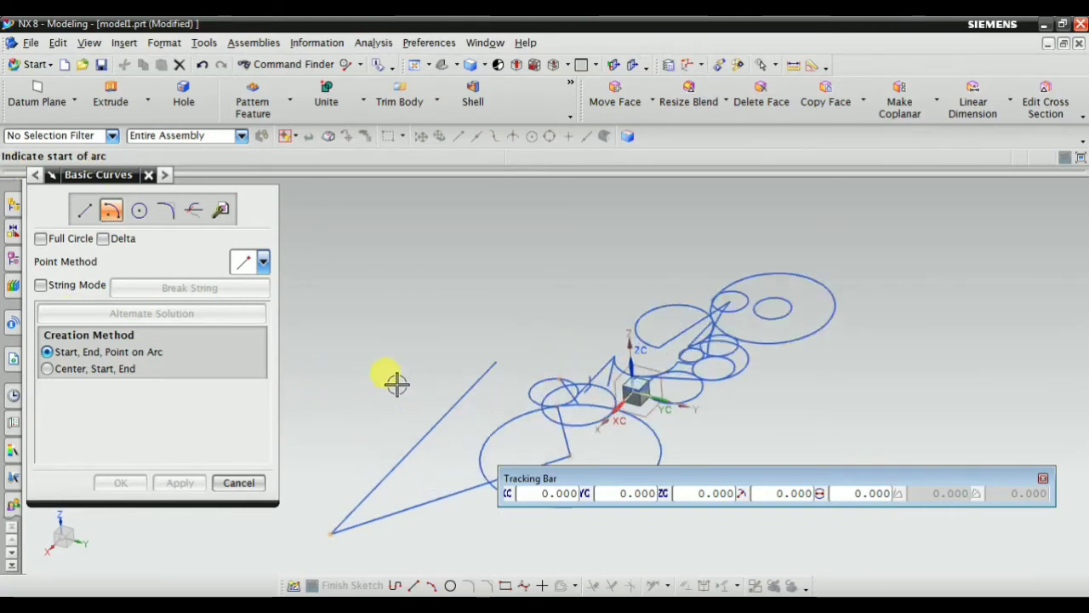
pyautogui.click(260, 268)
pyautogui.click(247, 362)
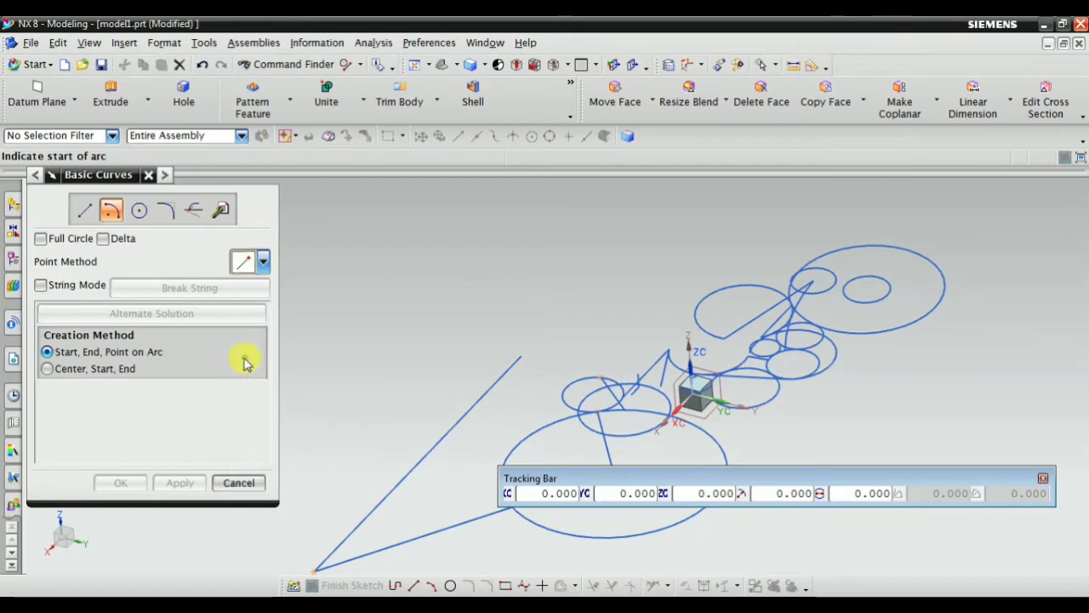
pyautogui.click(493, 384)
pyautogui.scroll(-2, 426, 302)
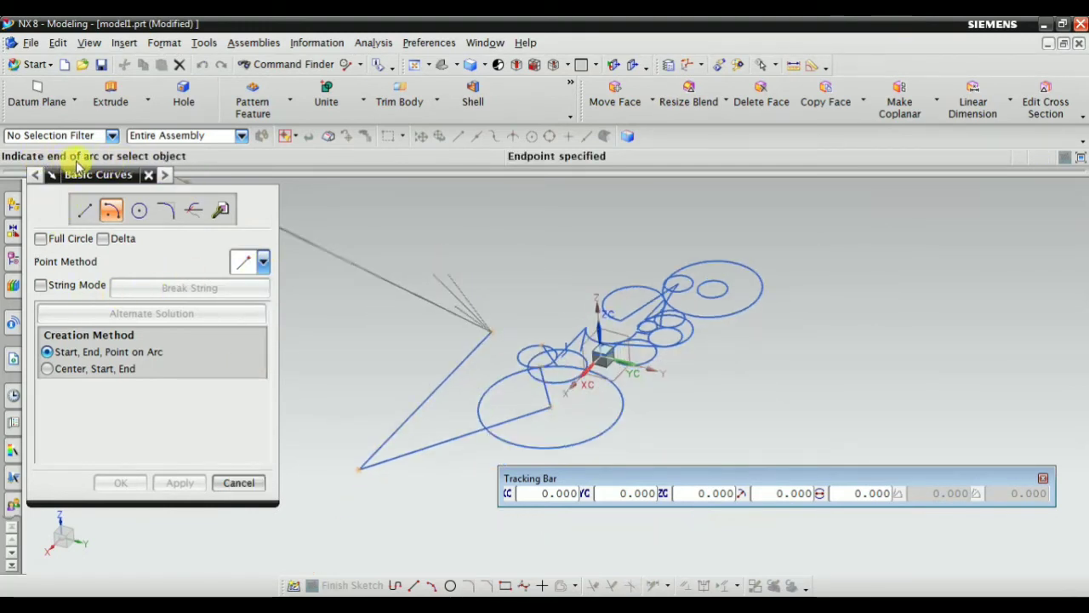
pyautogui.scroll(3, 388, 437)
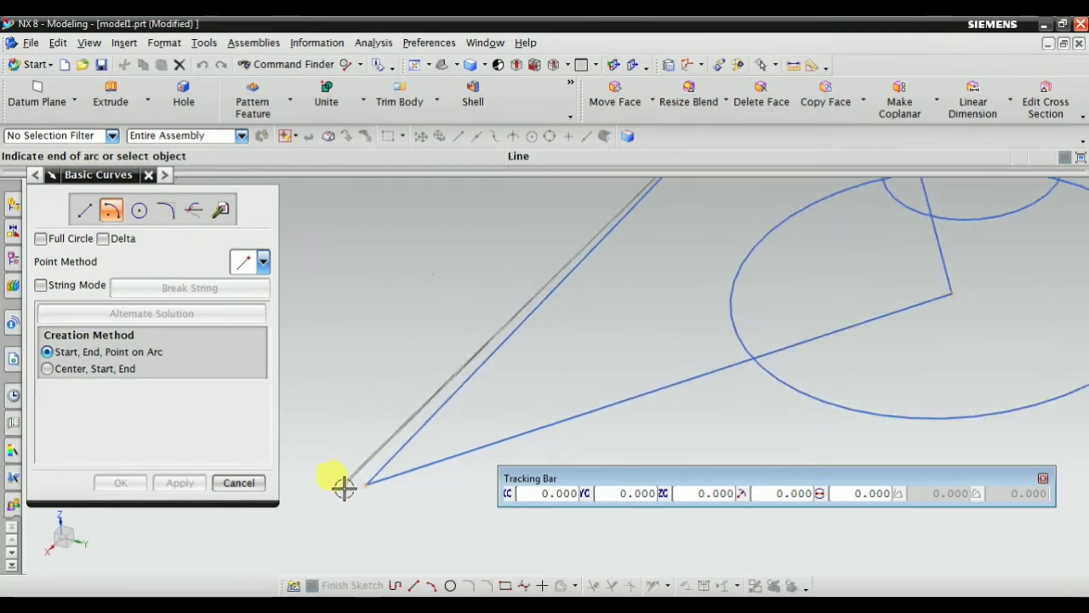
pyautogui.click(393, 457)
# Step: Pass the arc through the line end at the large circle's center as its third point, and leave the command
pyautogui.scroll(-3, 408, 312)
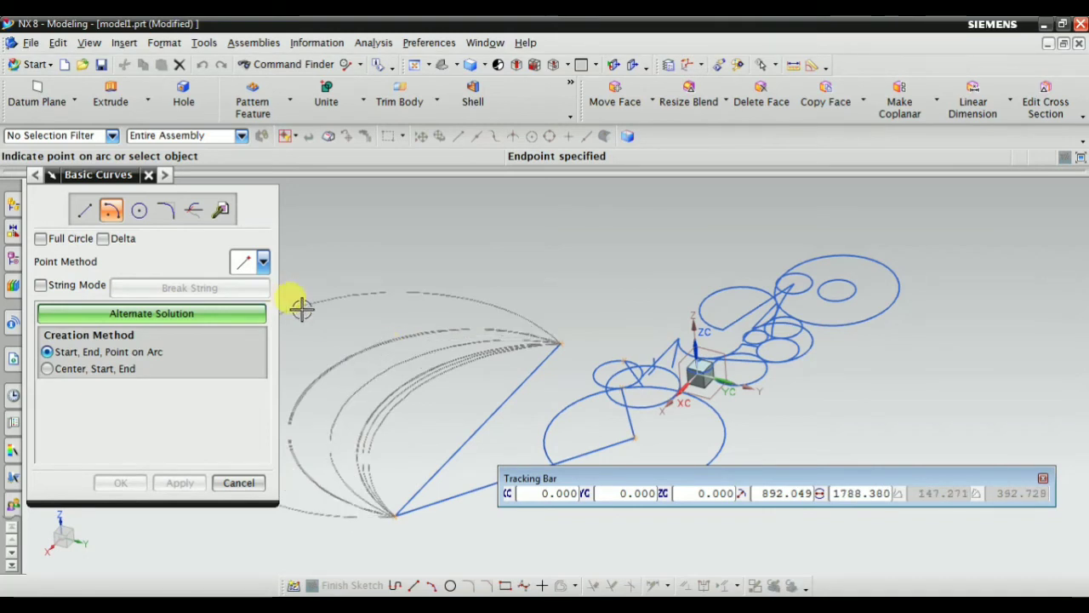
pyautogui.scroll(-2, 365, 297)
pyautogui.scroll(-4, 587, 336)
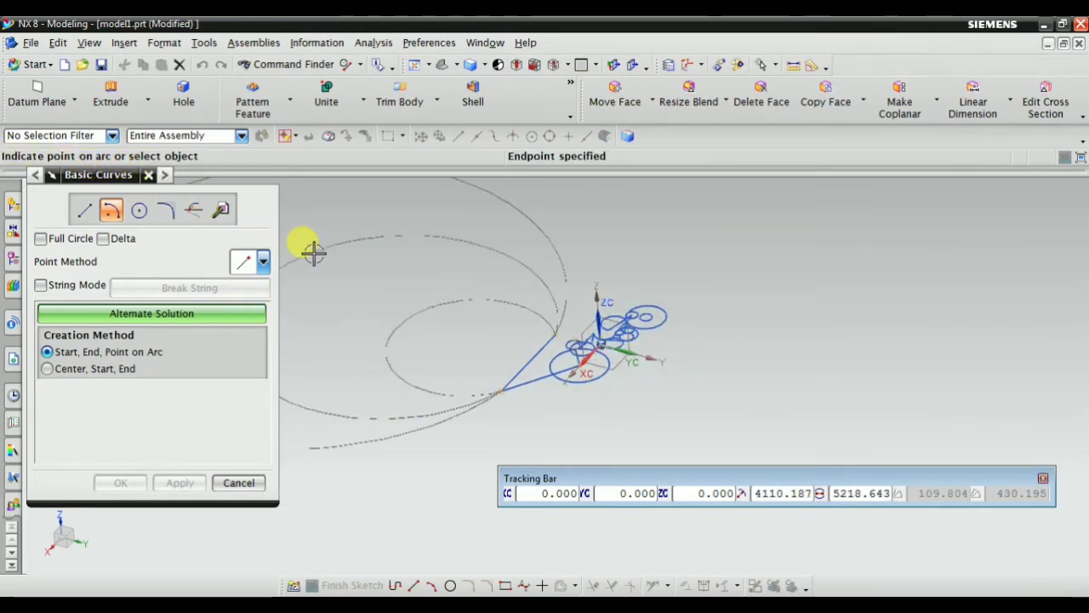
pyautogui.scroll(3, 455, 369)
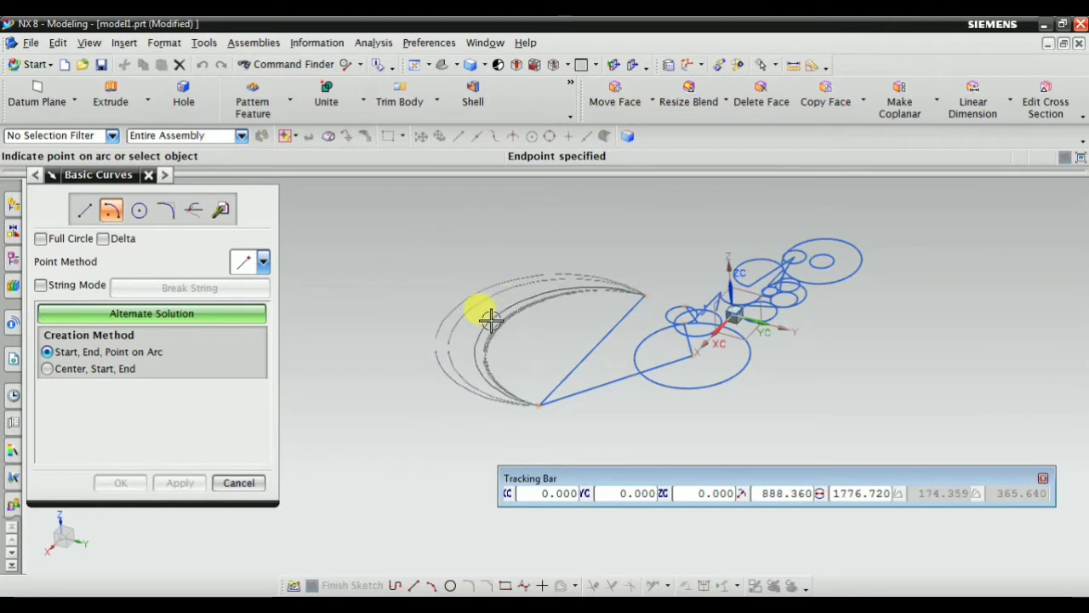
pyautogui.scroll(2, 553, 364)
pyautogui.scroll(-2, 527, 336)
pyautogui.scroll(3, 612, 336)
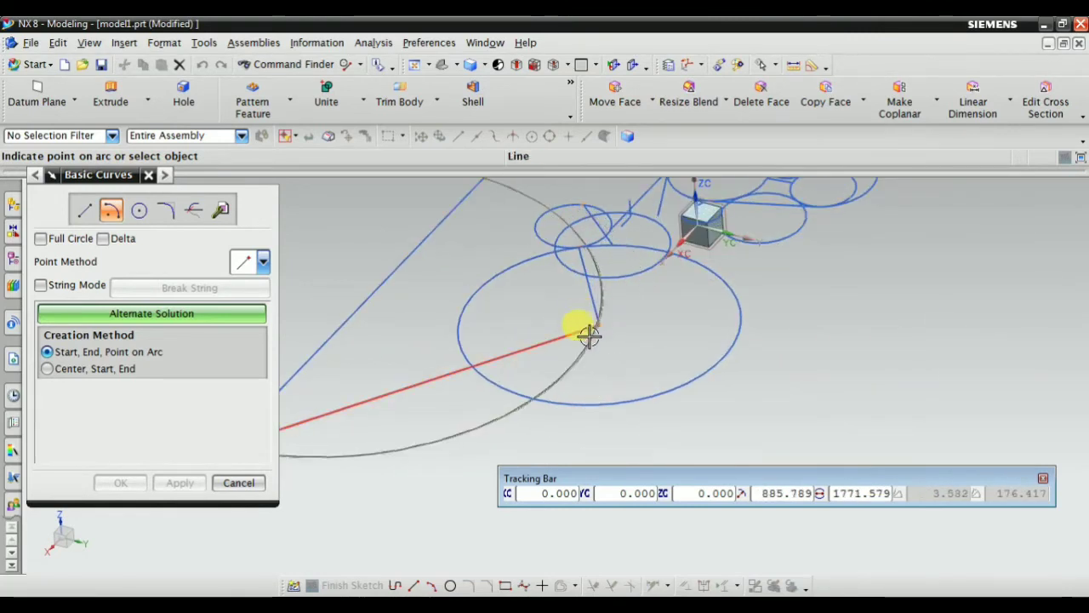
pyautogui.scroll(3, 596, 315)
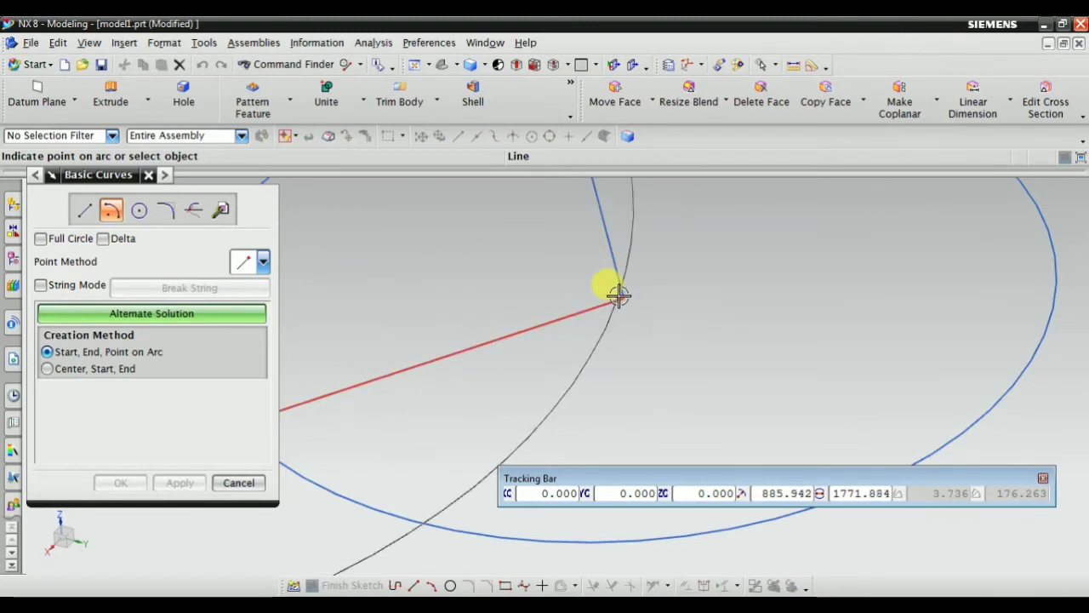
pyautogui.click(619, 295)
pyautogui.scroll(-3, 417, 436)
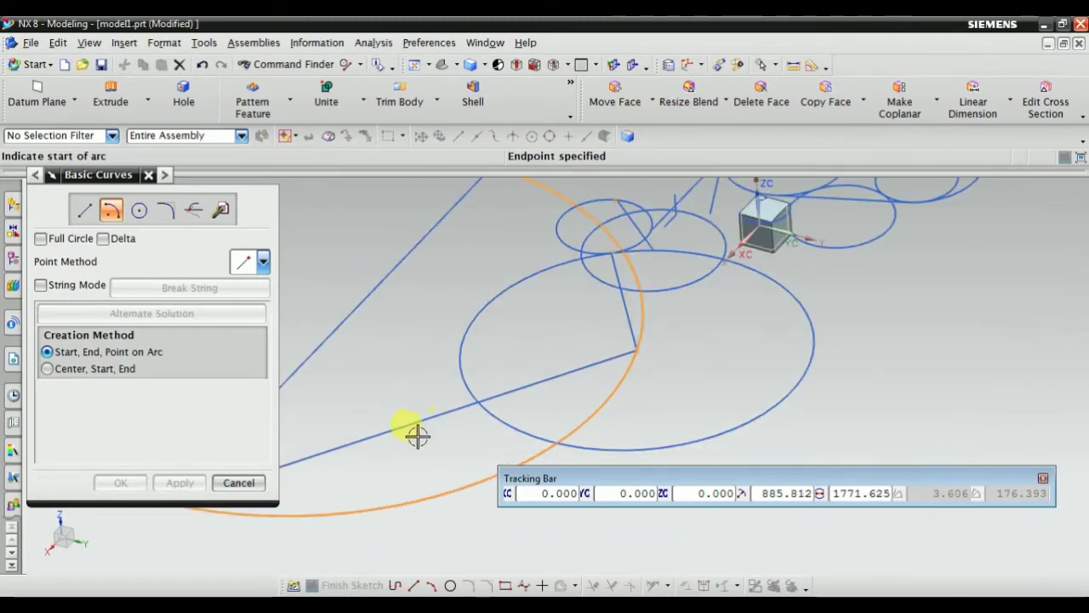
pyautogui.click(239, 483)
pyautogui.scroll(-2, 479, 360)
pyautogui.moveTo(549, 374); pyautogui.dragTo(568, 328, button='middle')
pyautogui.scroll(-3, 567, 327)
pyautogui.click(443, 66)
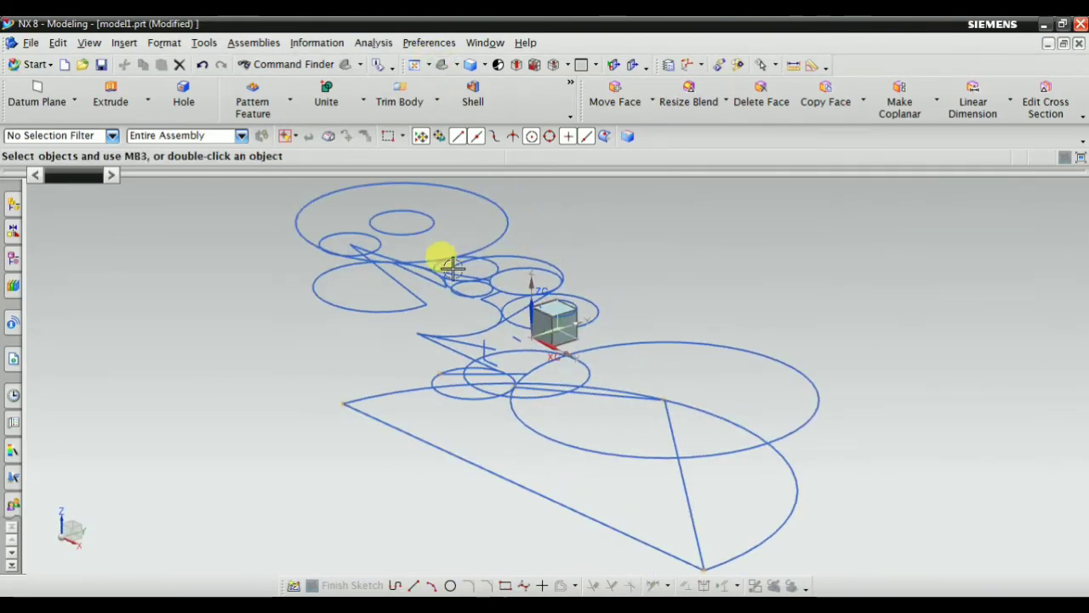
pyautogui.scroll(-1, 617, 426)
pyautogui.scroll(1, 619, 430)
pyautogui.scroll(-2, 451, 371)
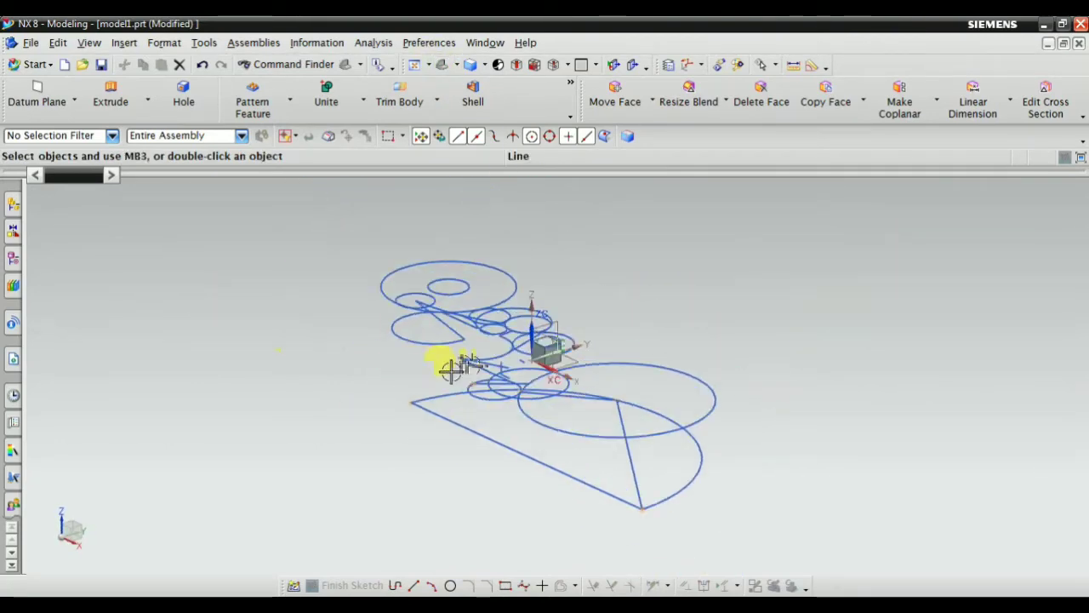
# Step: Delete the curve features from Line (8) through Arc (36) in the Part Navigator, accepting the notification
pyautogui.scroll(1, 451, 371)
pyautogui.rightClick(201, 229)
pyautogui.click(220, 264)
pyautogui.press('Escape')
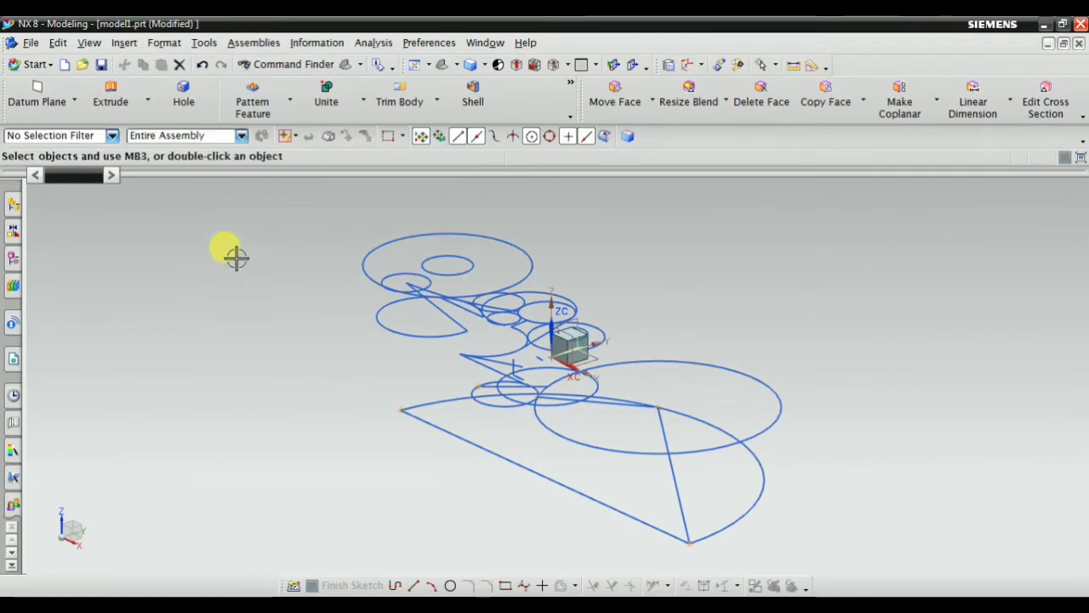
pyautogui.scroll(-1, 236, 251)
pyautogui.click(13, 230)
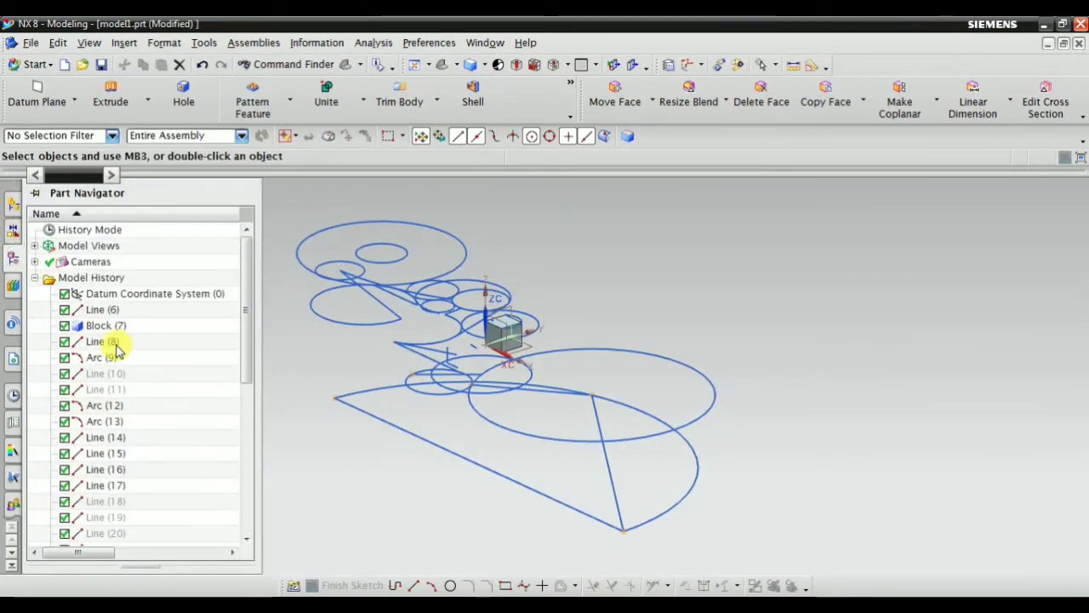
pyautogui.click(91, 345)
pyautogui.scroll(-5, 111, 400)
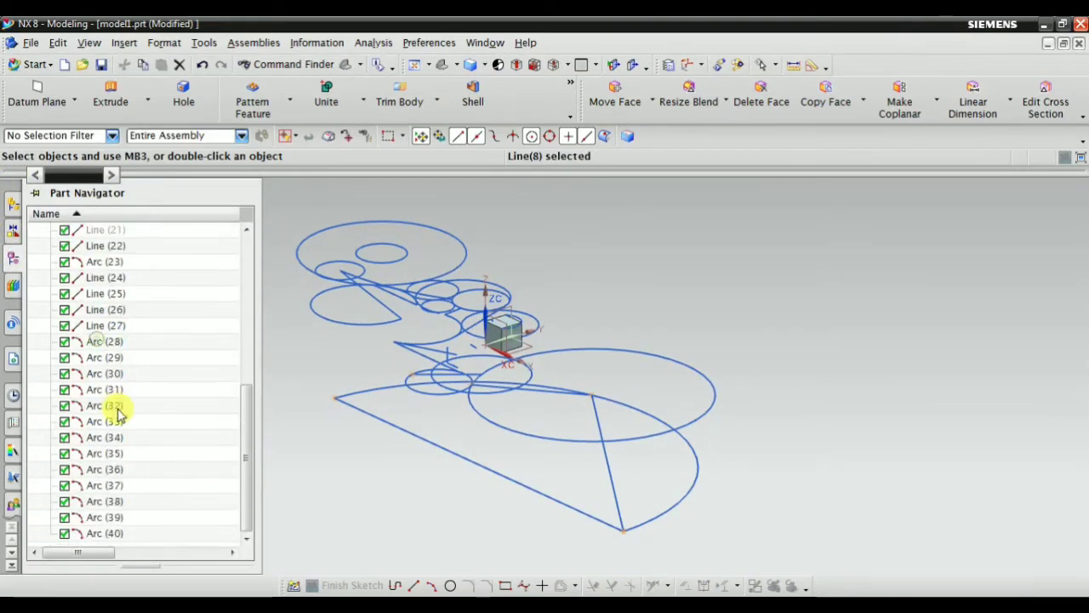
pyautogui.keyDown('shift'); pyautogui.click(100, 486); pyautogui.keyUp('shift')
pyautogui.rightClick(100, 486)
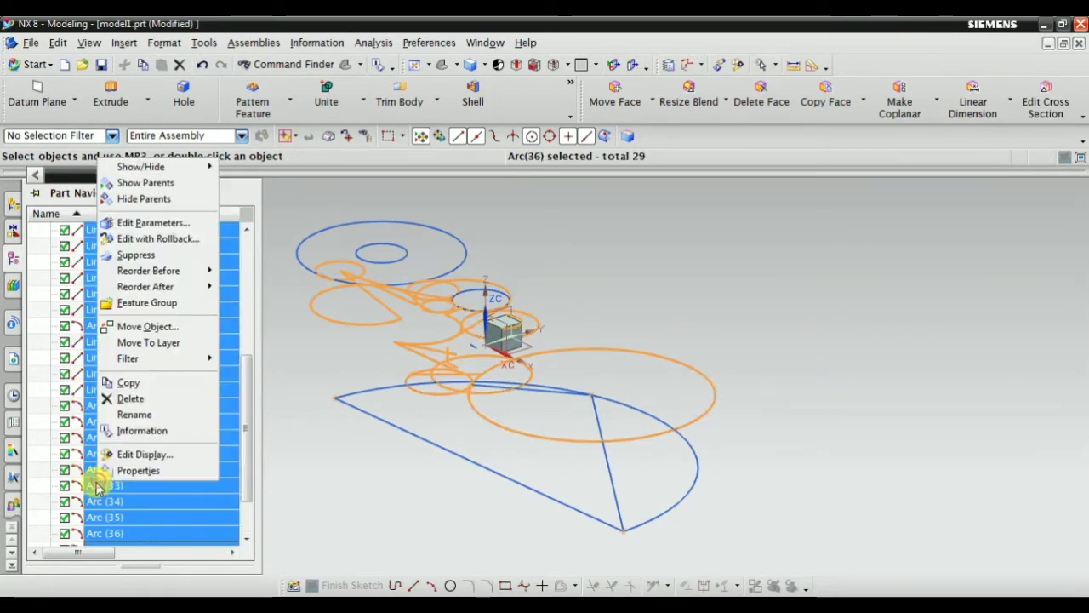
pyautogui.click(129, 397)
pyautogui.click(86, 163)
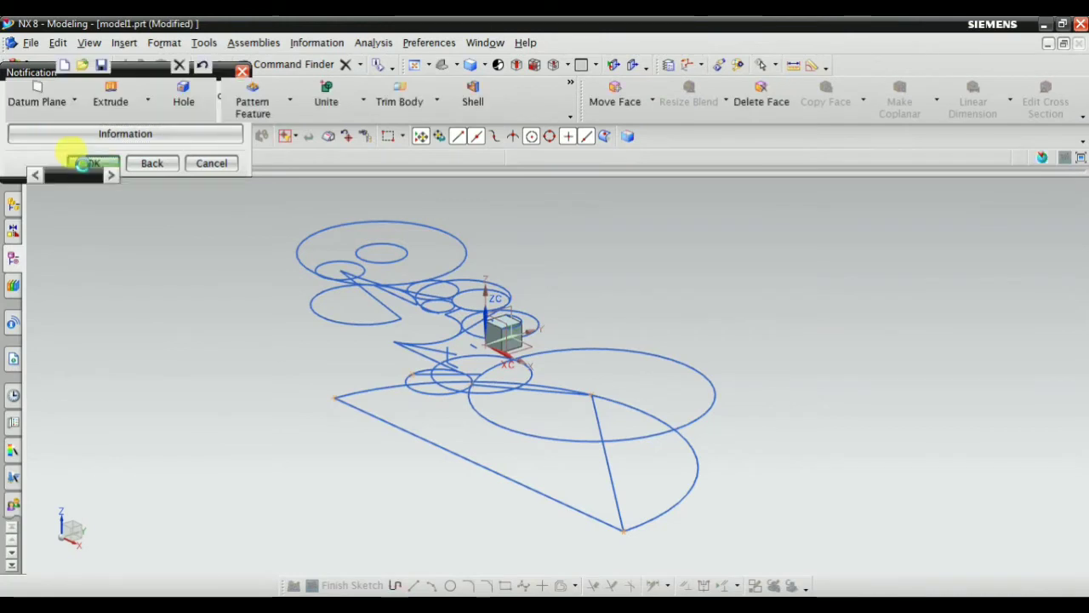
pyautogui.rightClick(202, 246)
pyautogui.click(213, 275)
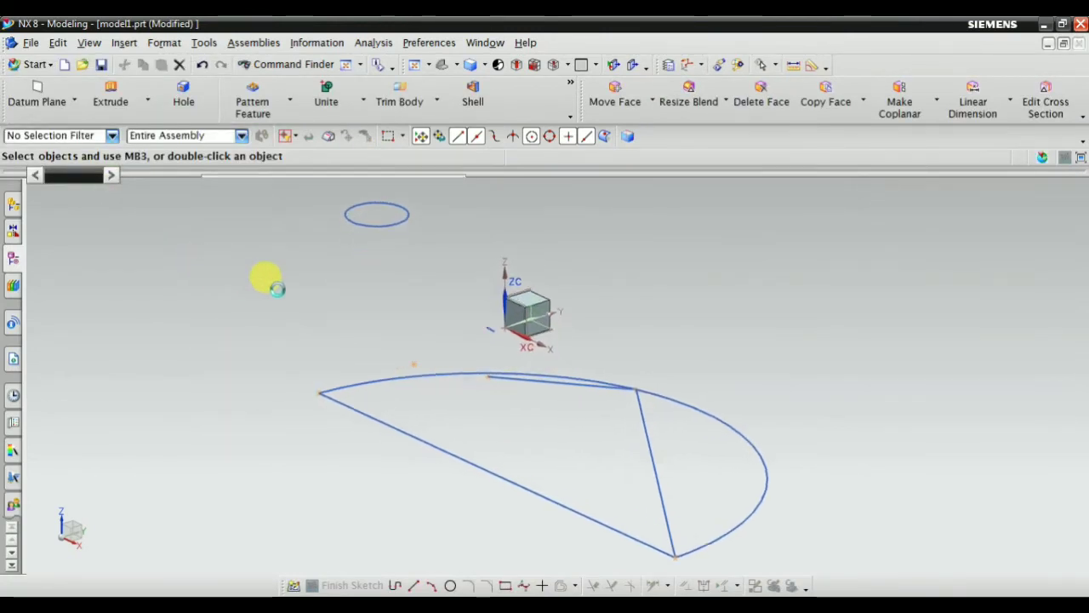
# Step: Restart Basic Curves in Circle mode and place the circle's center at the corner where the long lines and the arc meet
pyautogui.moveTo(263, 280); pyautogui.dragTo(460, 407, button='middle')
pyautogui.scroll(2, 460, 407)
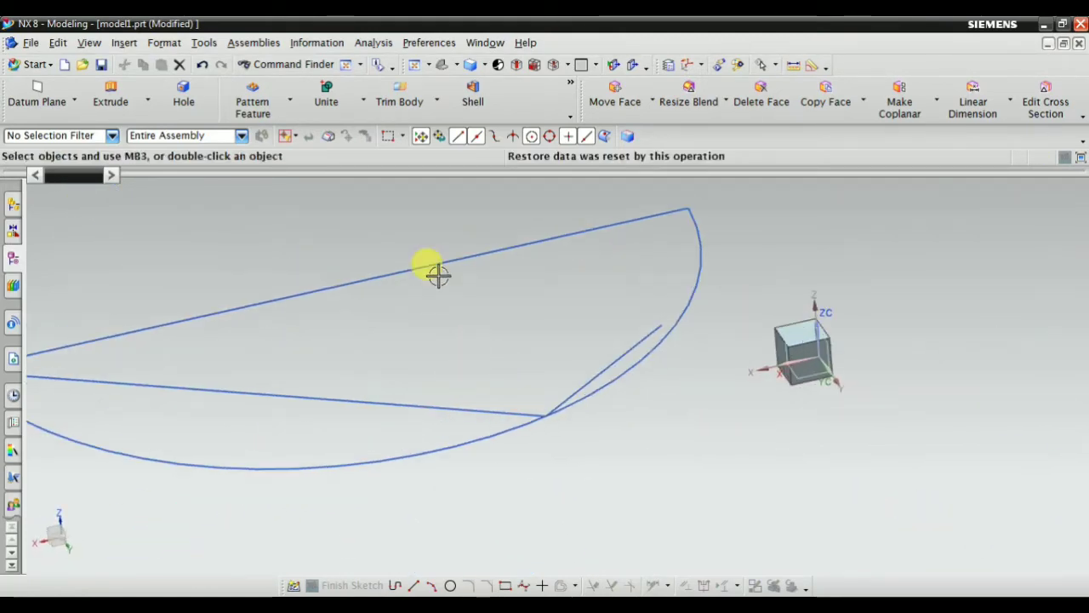
pyautogui.click(124, 42)
pyautogui.moveTo(141, 159)
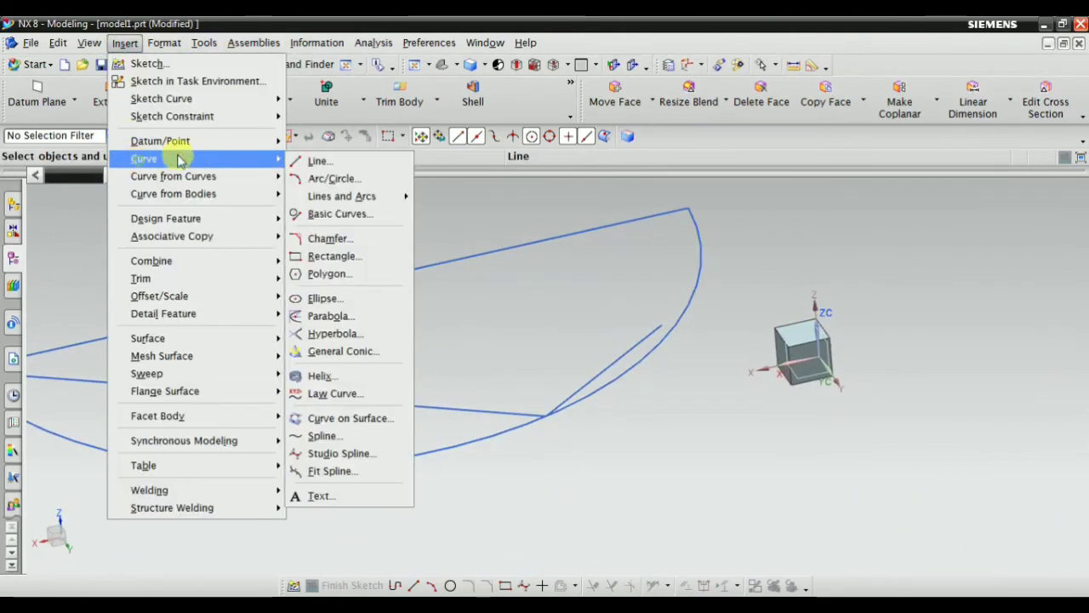
pyautogui.click(315, 220)
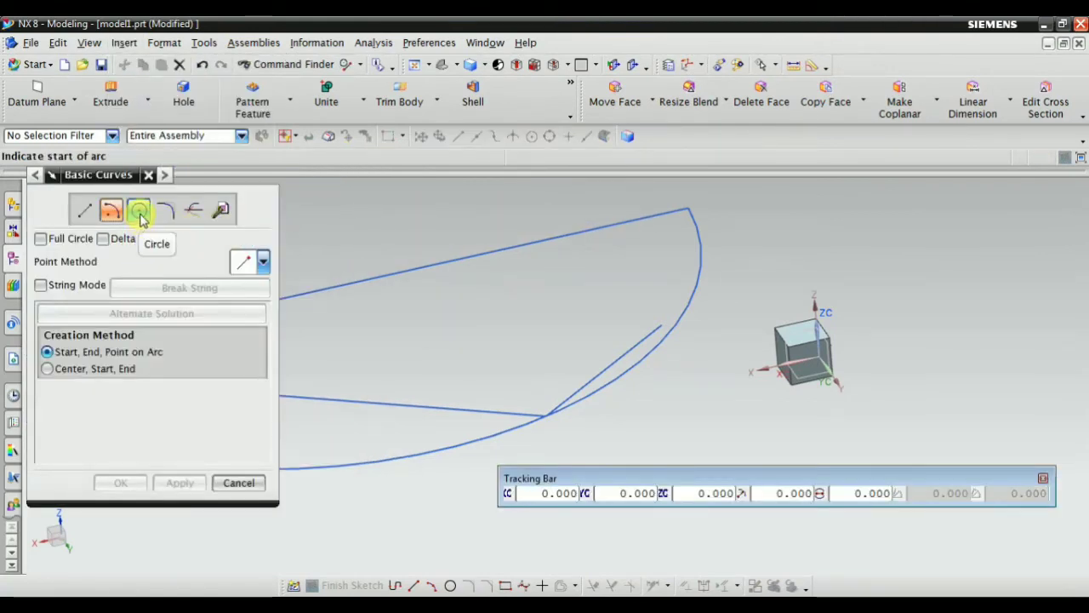
pyautogui.click(140, 213)
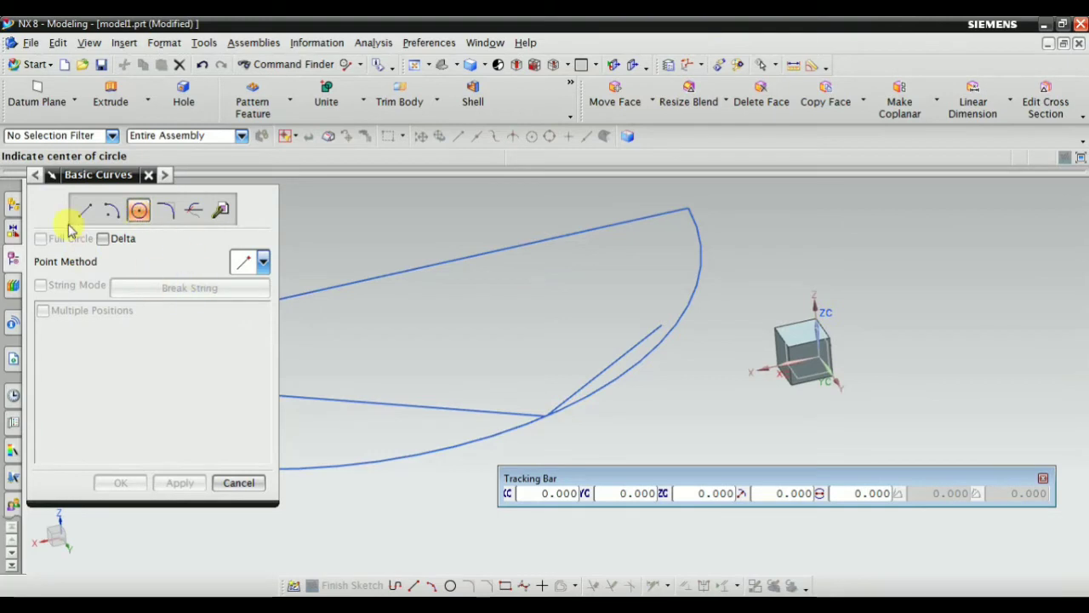
pyautogui.scroll(-3, 494, 282)
pyautogui.scroll(-2, 519, 325)
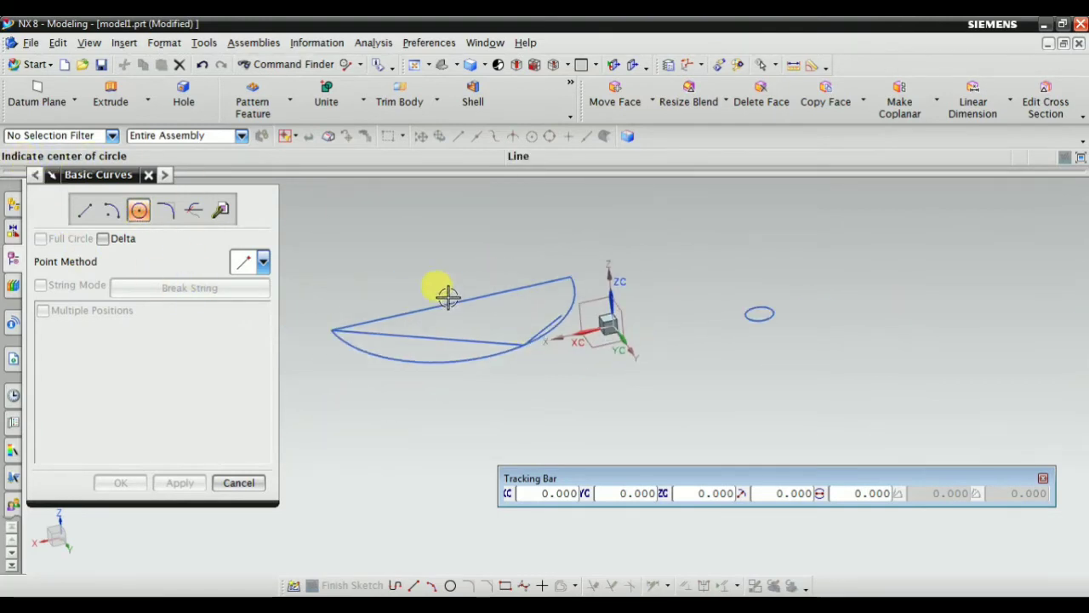
pyautogui.scroll(2, 448, 299)
pyautogui.scroll(2, 352, 352)
pyautogui.scroll(2, 409, 401)
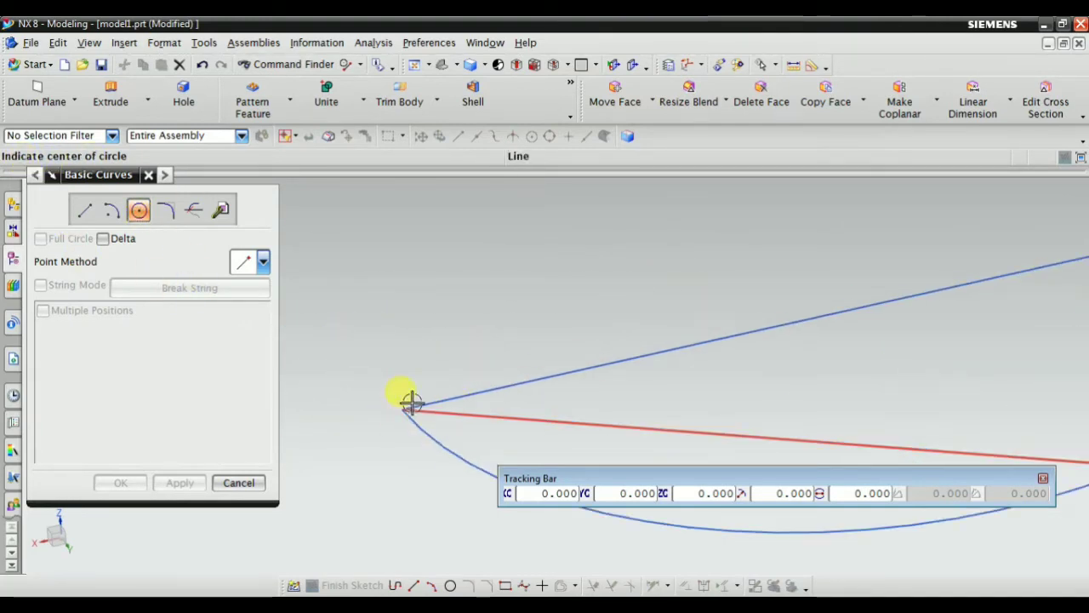
pyautogui.click(417, 408)
# Step: Pass the circle through the far end of the upper long line, and leave the command
pyautogui.scroll(-2, 348, 352)
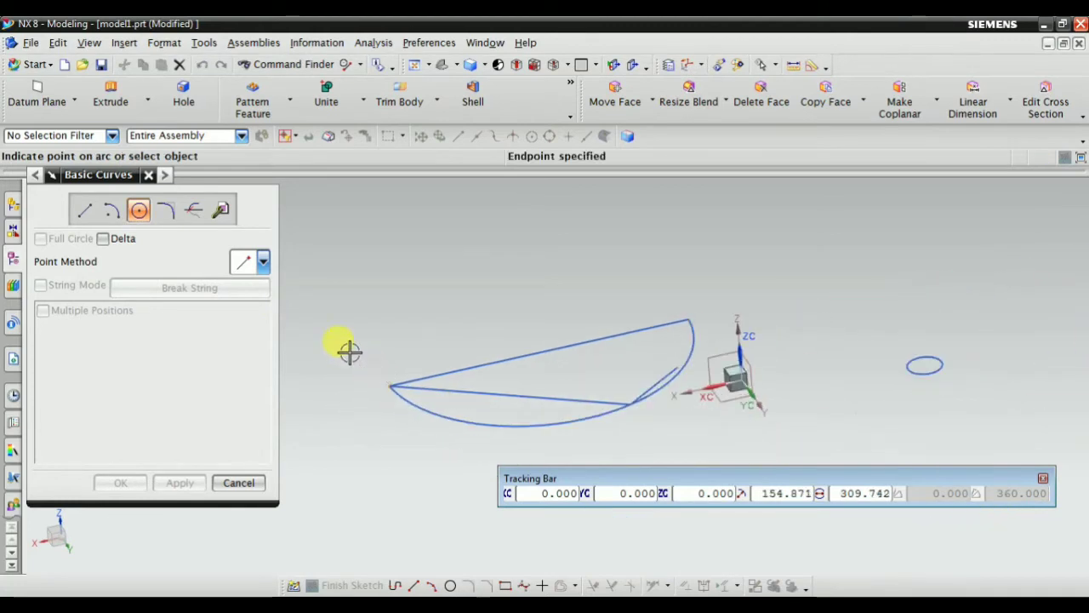
pyautogui.scroll(1, 694, 322)
pyautogui.scroll(2, 652, 338)
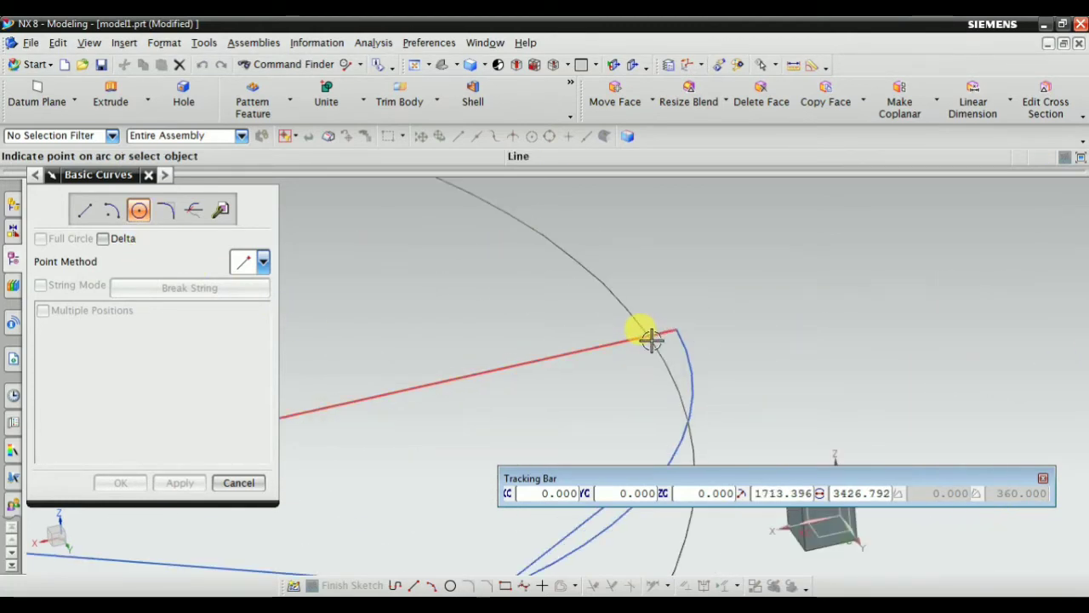
pyautogui.click(651, 338)
pyautogui.scroll(-2, 652, 321)
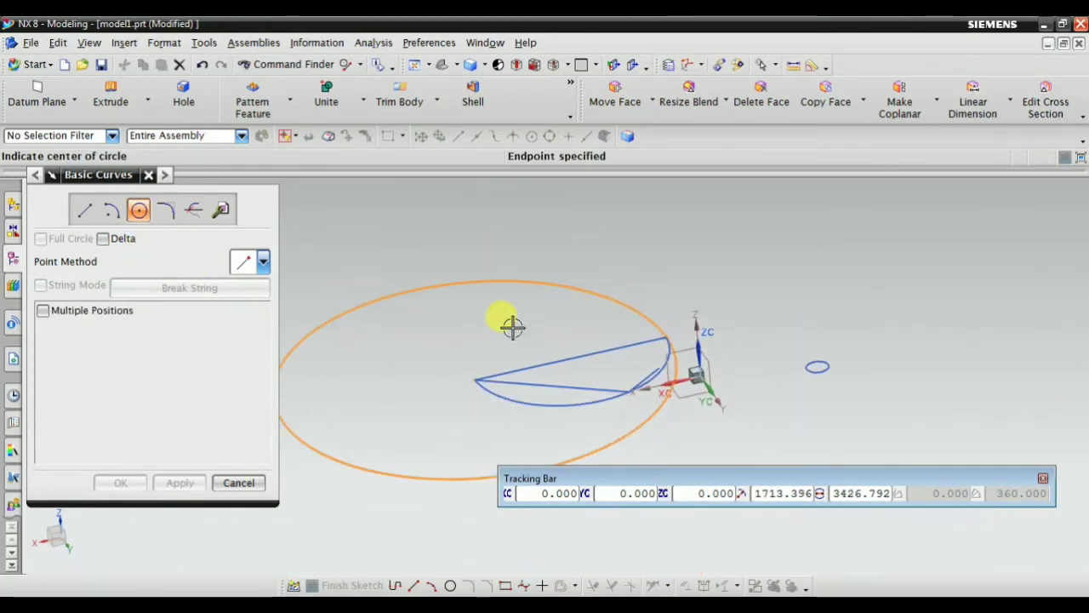
pyautogui.click(228, 489)
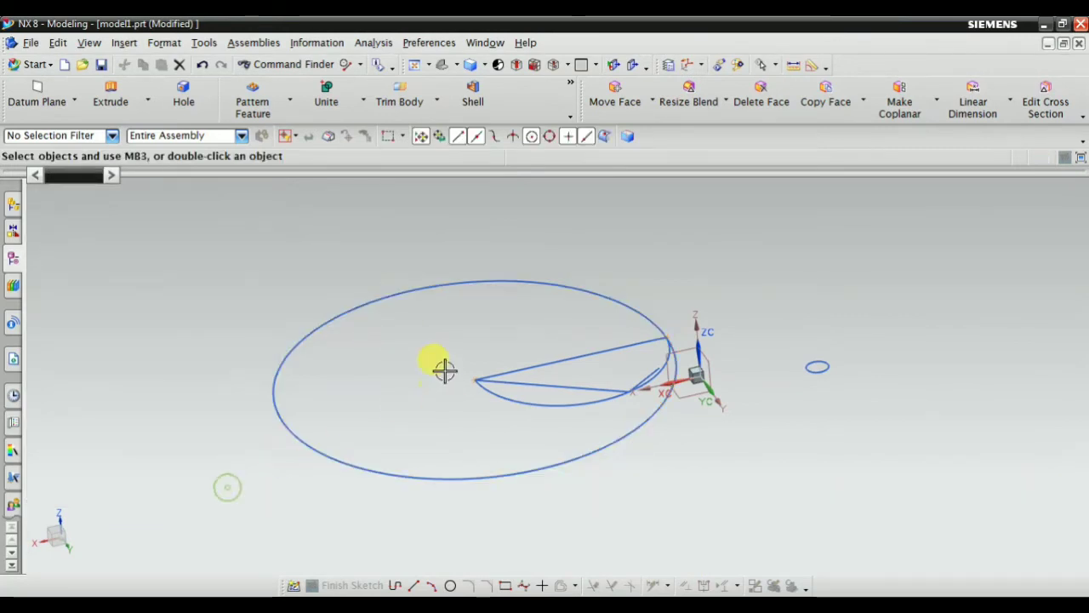
# Step: Edit the new large circle and set its diameter to 200 mm
pyautogui.keyDown('shift'); pyautogui.moveTo(631, 292); pyautogui.dragTo(520, 294, button='middle'); pyautogui.keyUp('shift')
pyautogui.doubleClick(503, 295)
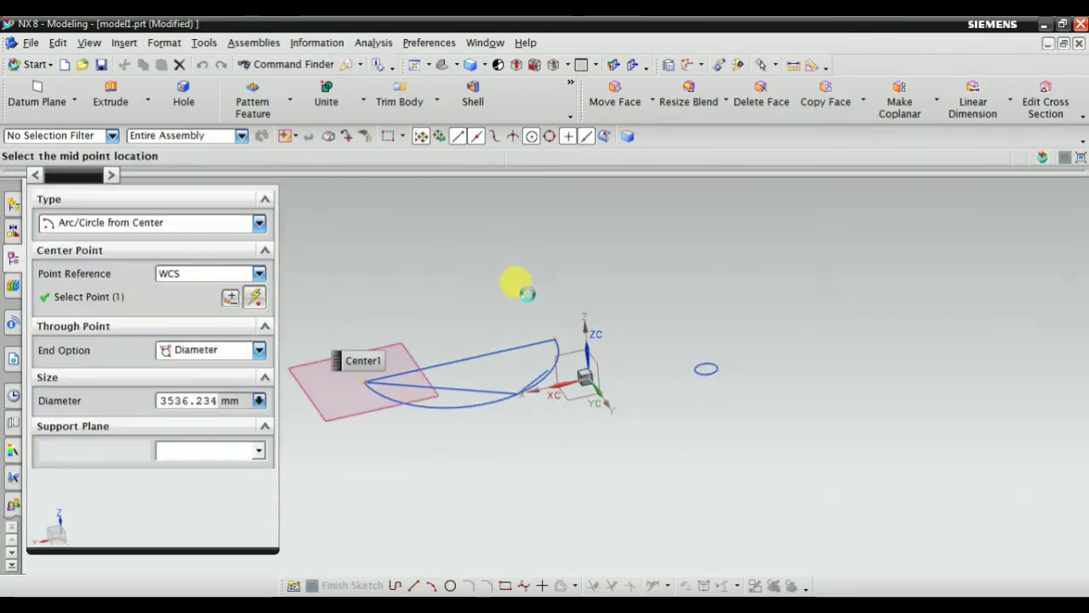
pyautogui.scroll(-2, 722, 374)
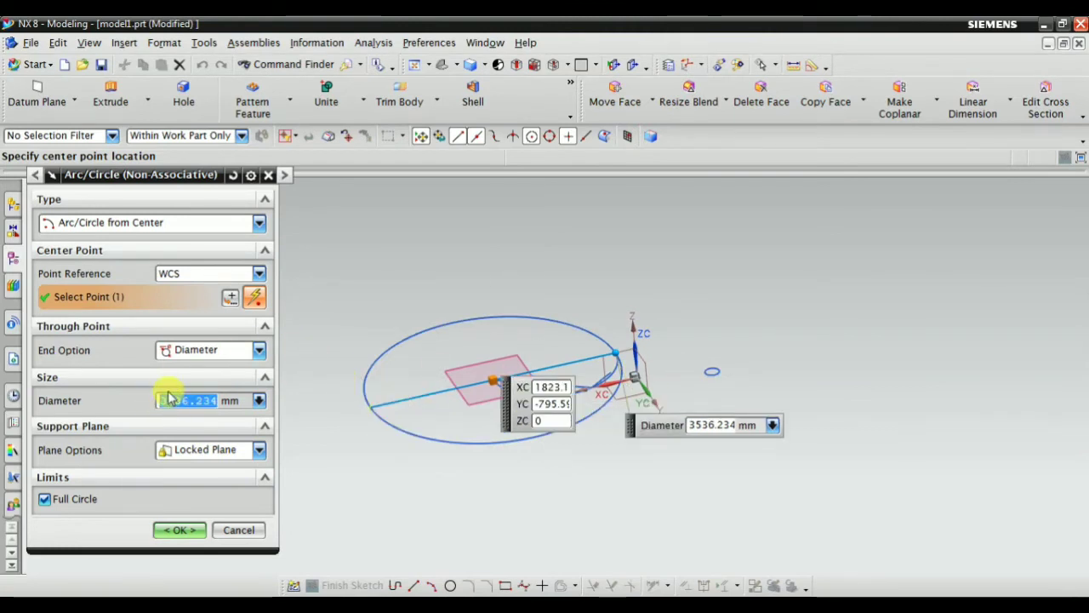
pyautogui.write('2')
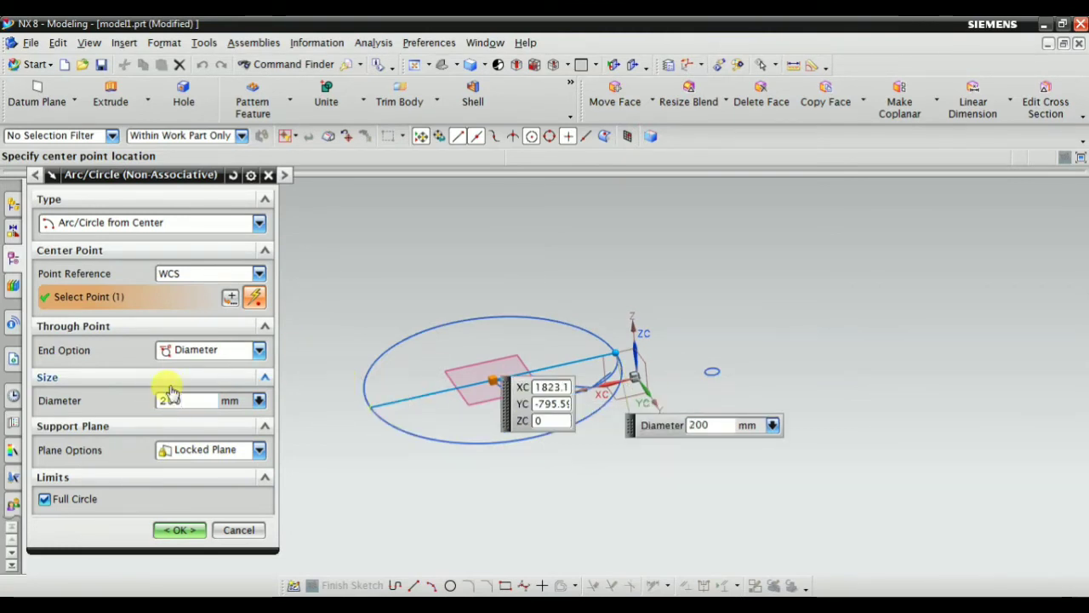
pyautogui.write('00')
pyautogui.press('Return')
pyautogui.scroll(4, 545, 366)
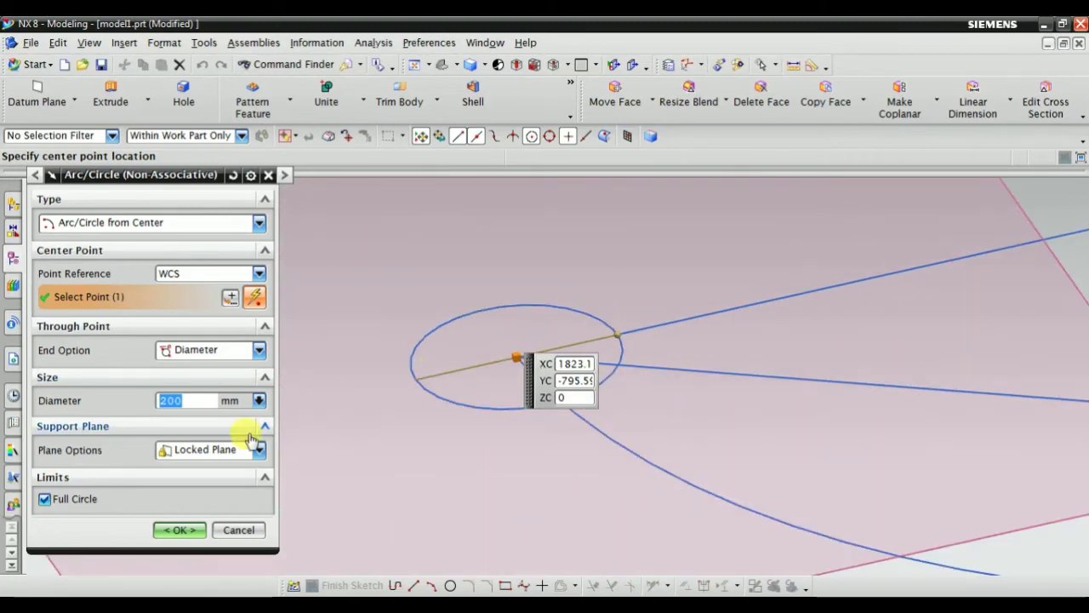
pyautogui.click(182, 530)
pyautogui.moveTo(335, 414); pyautogui.dragTo(523, 365, button='middle')
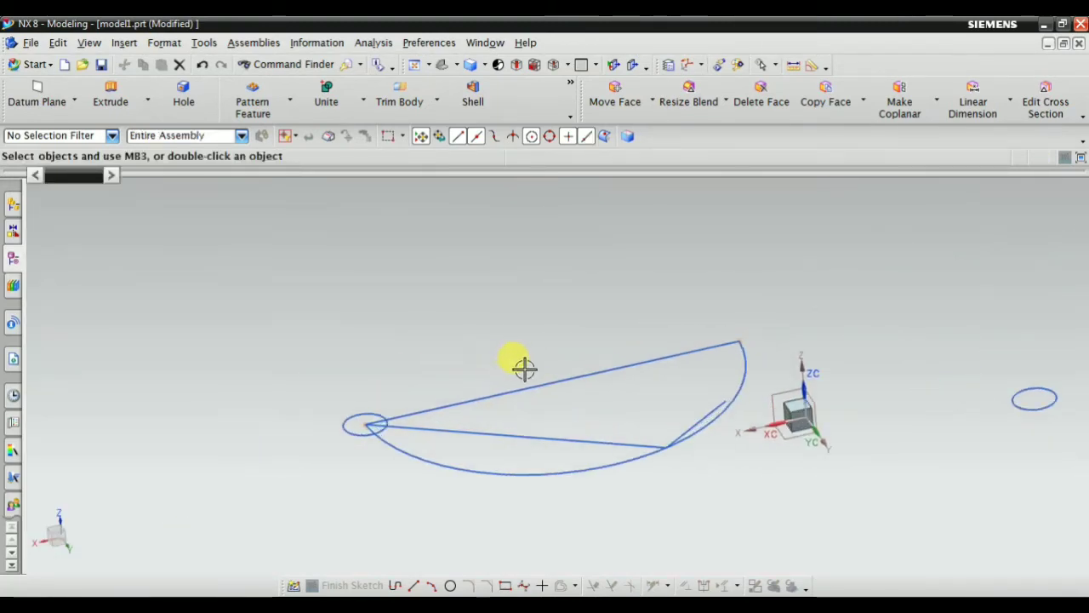
# Step: Restart Basic Curves in Circle mode and move the Tracking Bar slightly clear of the curves
pyautogui.click(119, 43)
pyautogui.moveTo(166, 162)
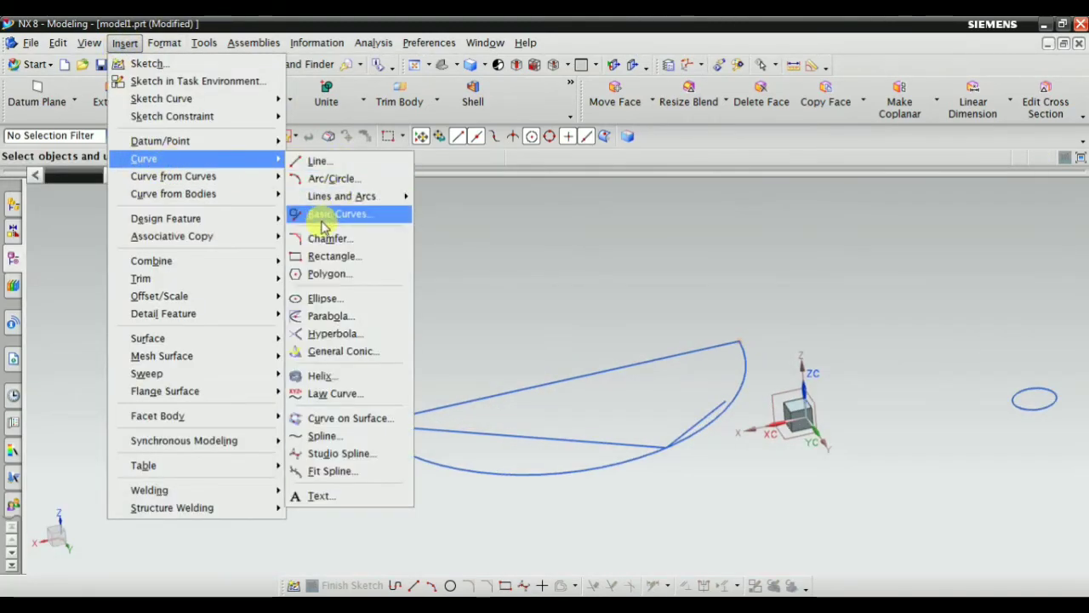
pyautogui.click(339, 214)
pyautogui.scroll(-1, 575, 404)
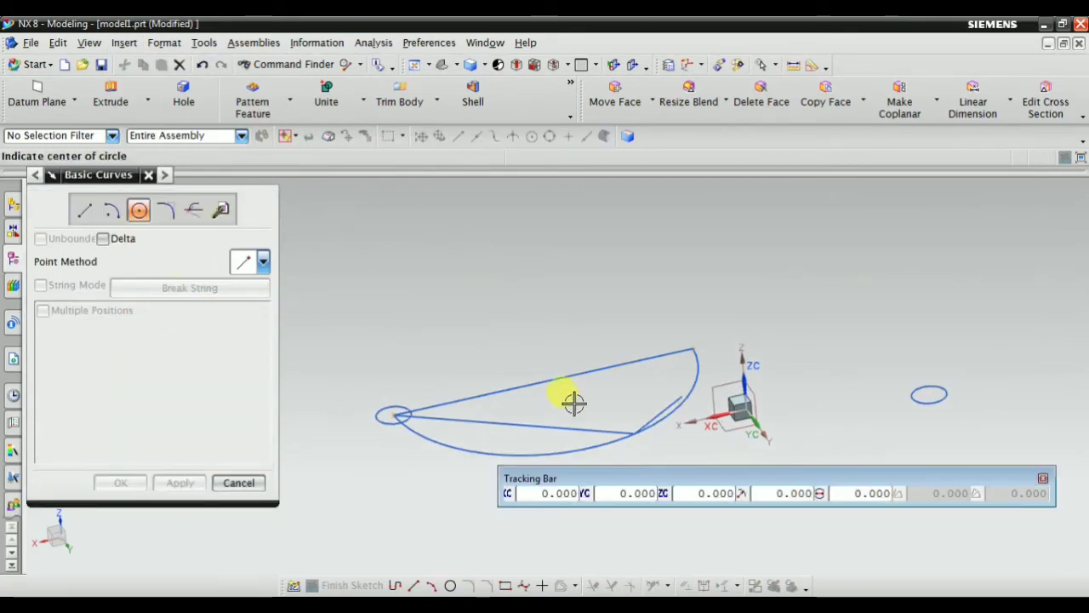
pyautogui.moveTo(721, 478); pyautogui.dragTo(625, 491)
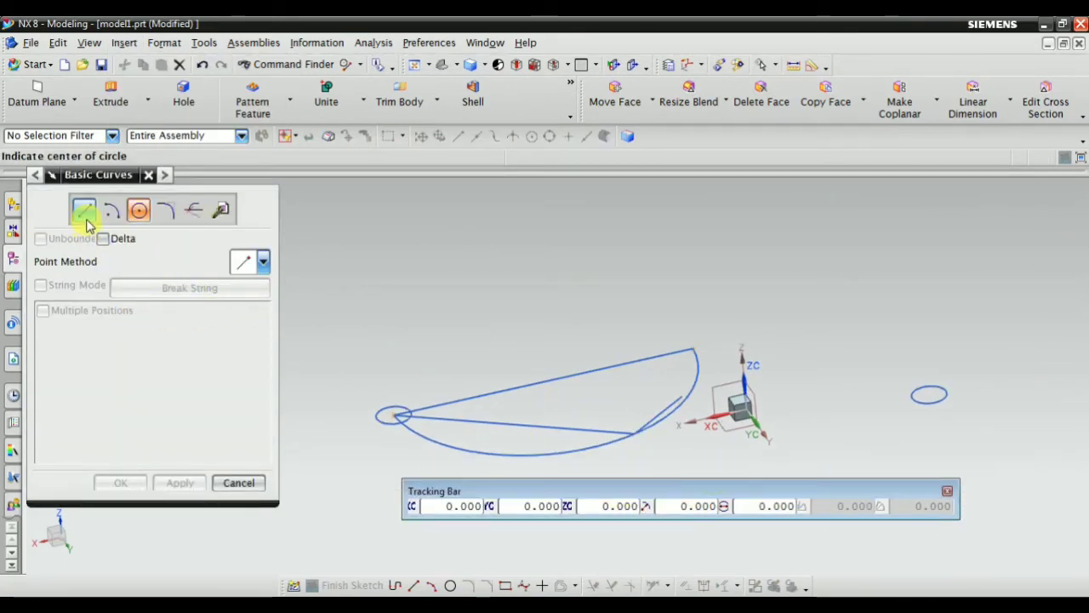
# Step: Create a circle centered where the lower long line meets the short line, with a radius of 120 mm, and leave the command
pyautogui.scroll(3, 644, 428)
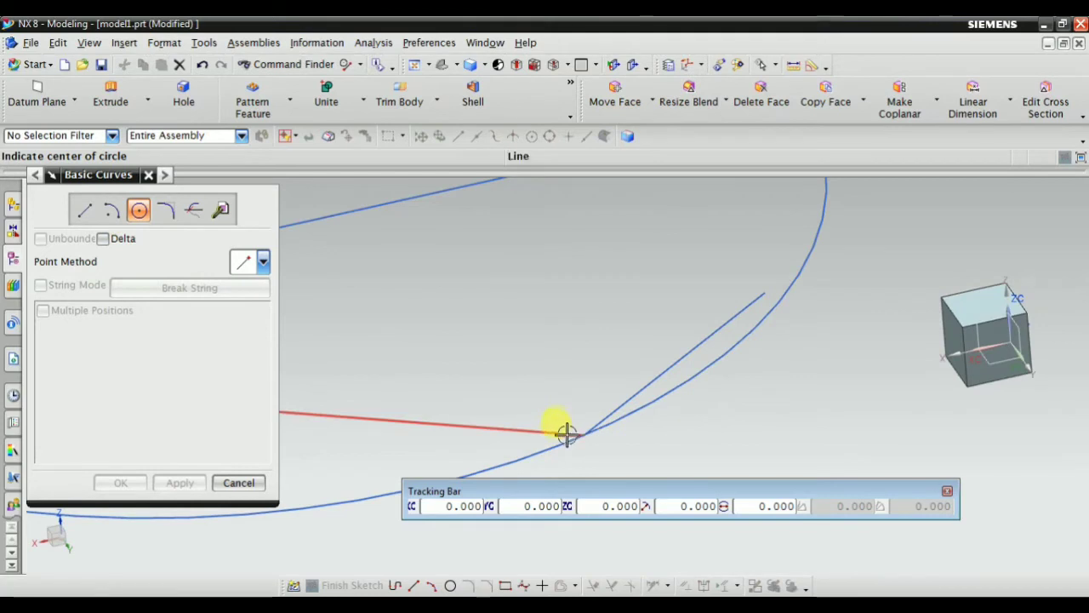
pyautogui.scroll(3, 566, 434)
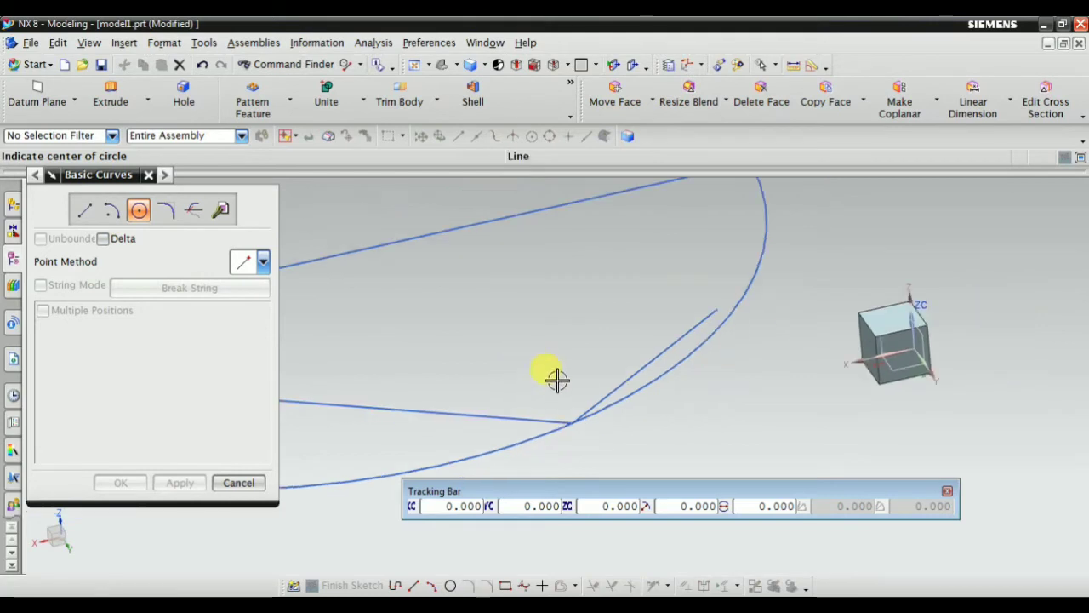
pyautogui.click(513, 421)
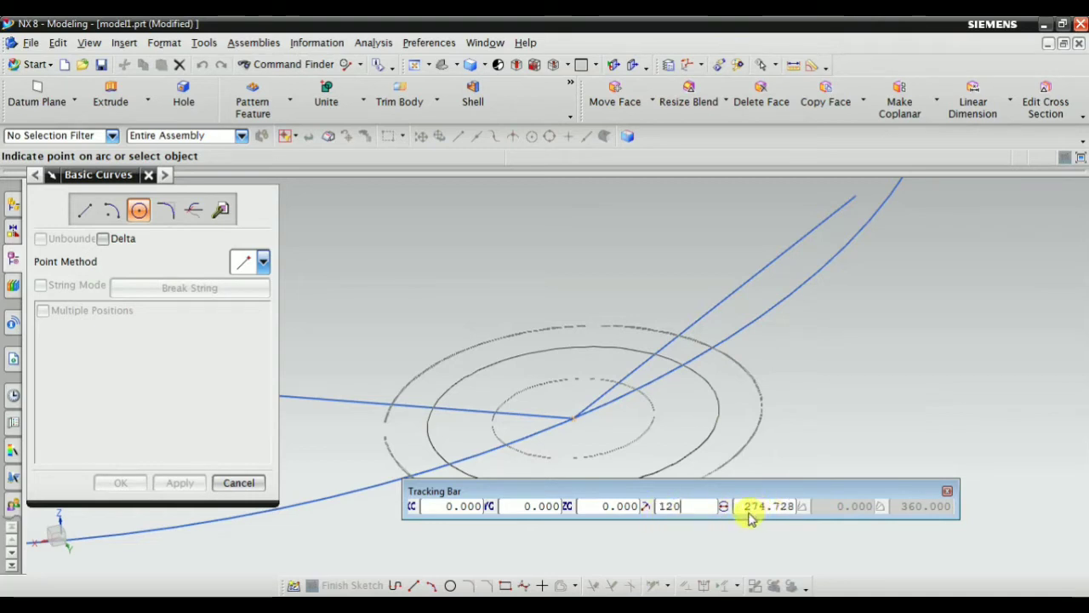
pyautogui.press('Return')
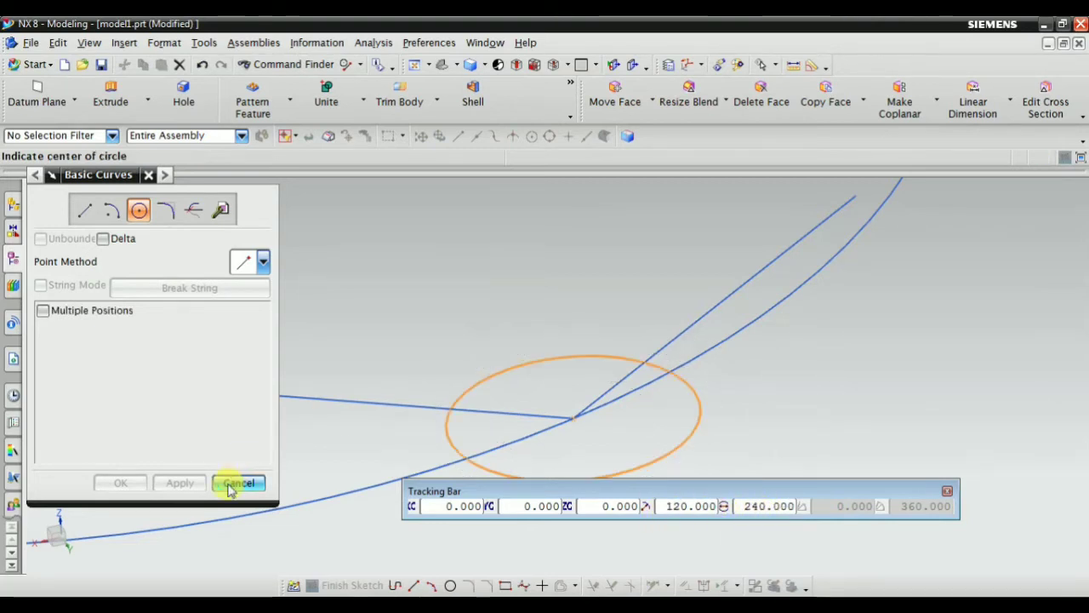
pyautogui.click(239, 483)
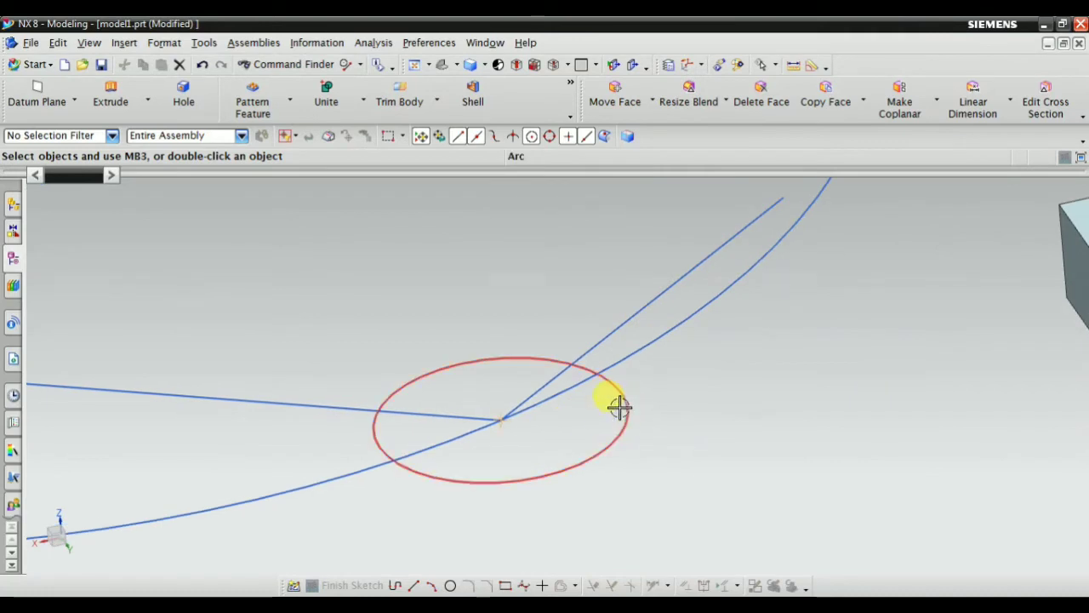
# Step: Restart Basic Curves and open Curve Fillet with the Simple Fillet method for the junction of the lower long line and short line
pyautogui.click(125, 42)
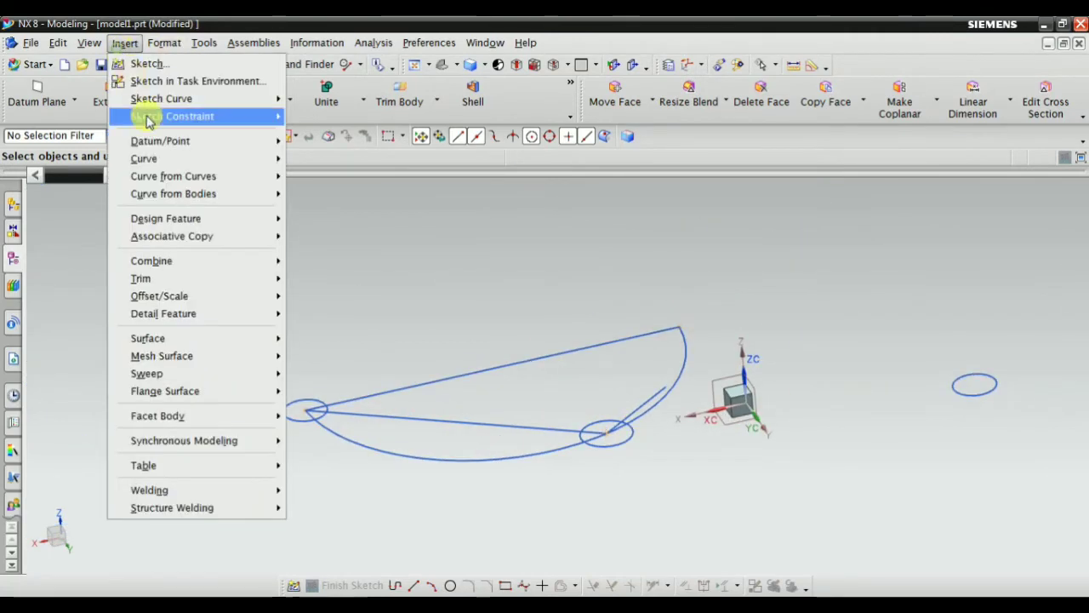
pyautogui.moveTo(153, 161)
pyautogui.click(380, 211)
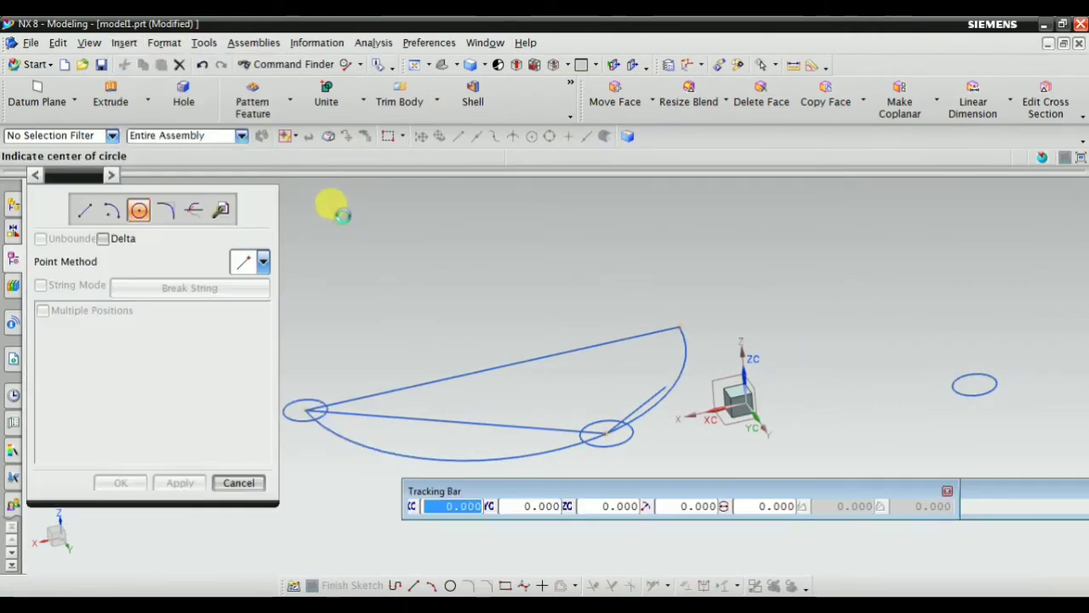
pyautogui.click(168, 211)
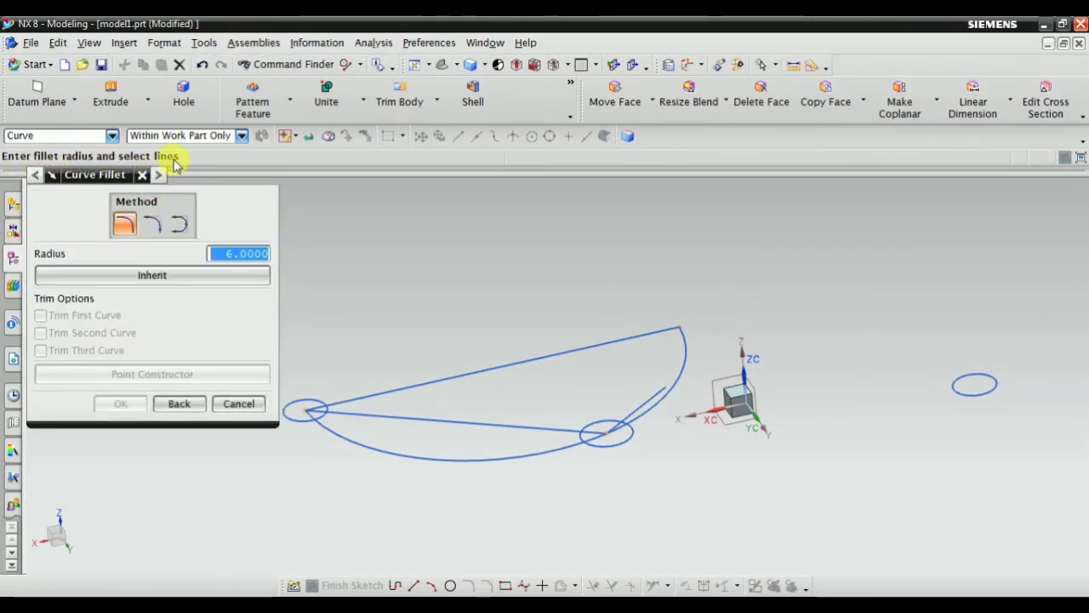
pyautogui.scroll(-2, 443, 342)
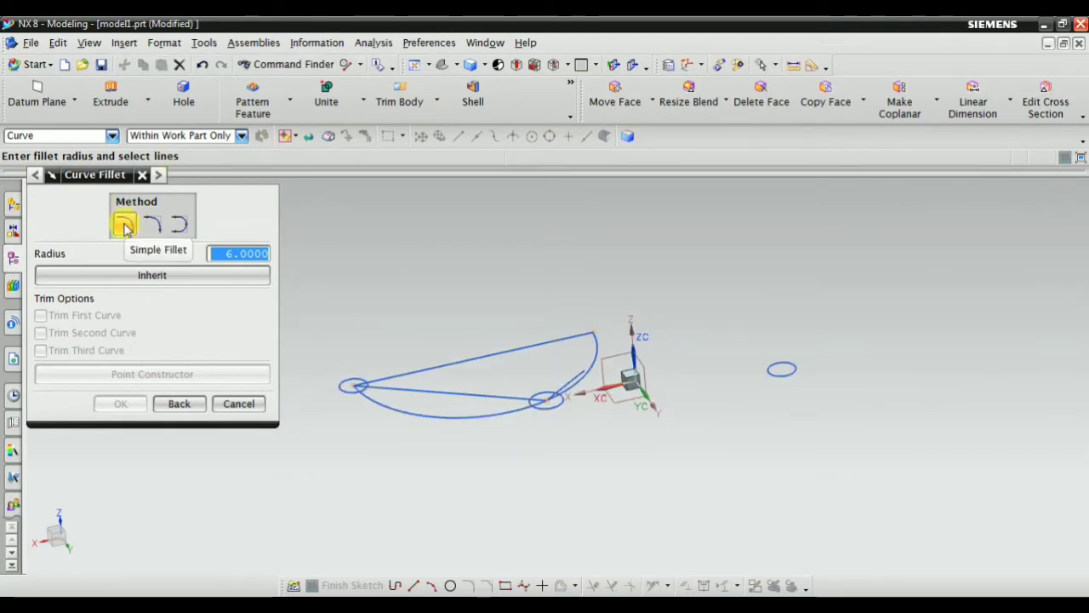
pyautogui.scroll(6, 515, 388)
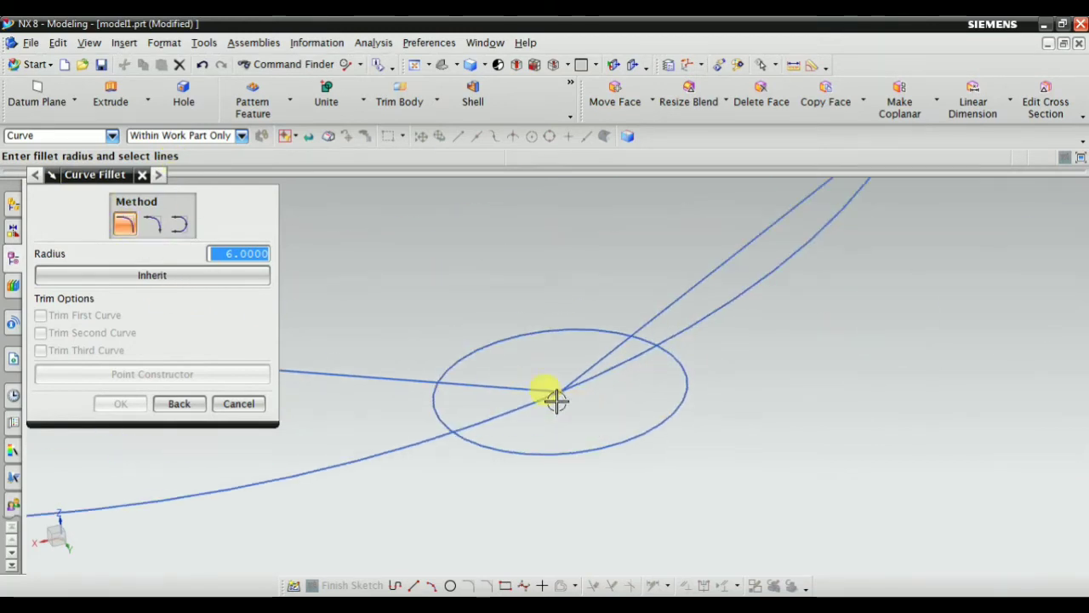
pyautogui.scroll(-4, 671, 369)
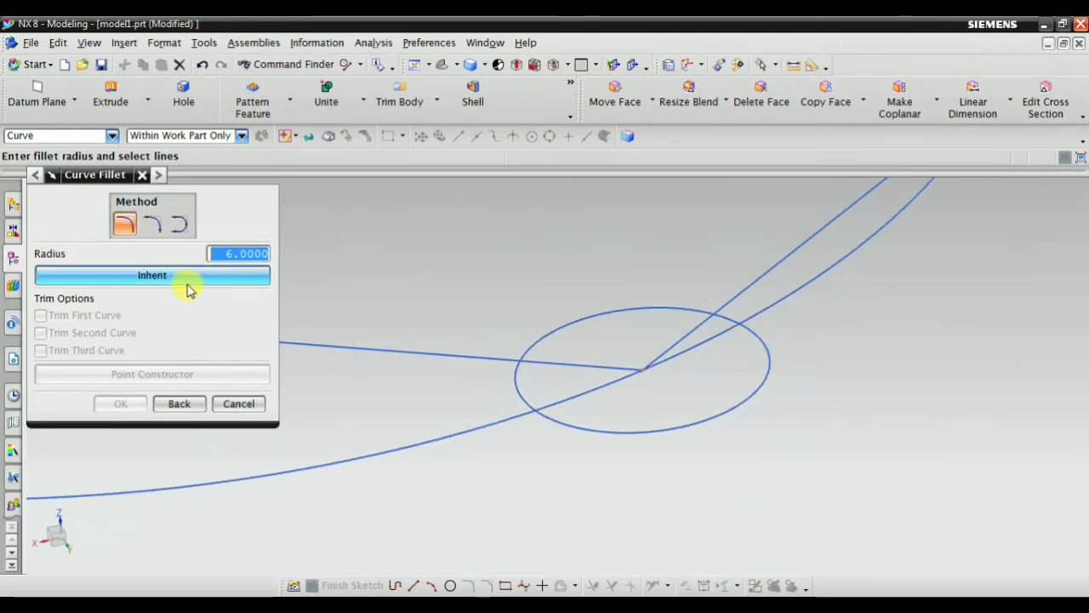
pyautogui.scroll(-2, 603, 324)
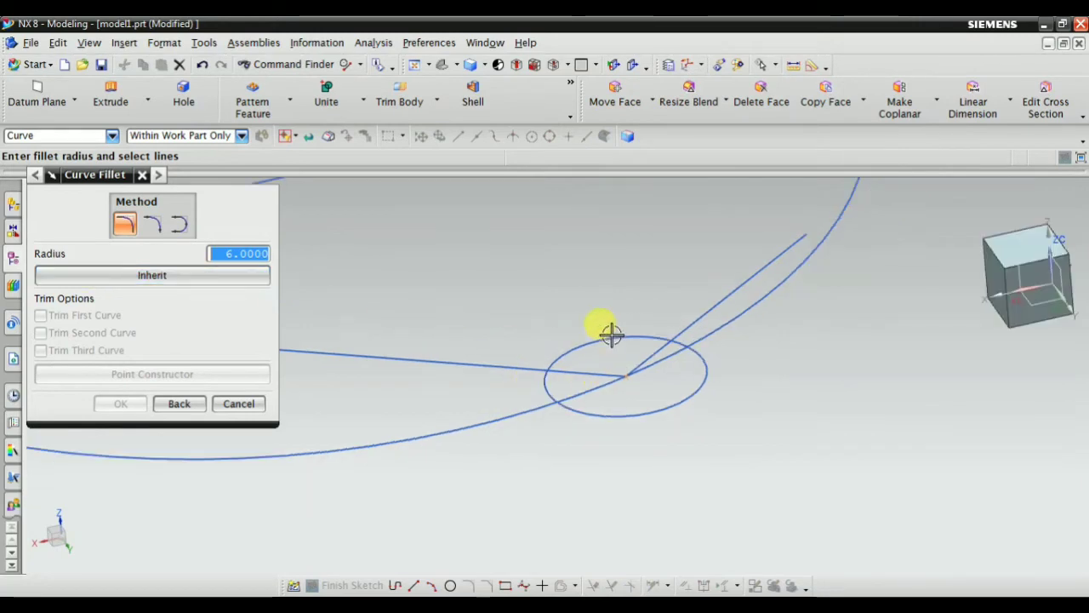
pyautogui.scroll(2, 604, 323)
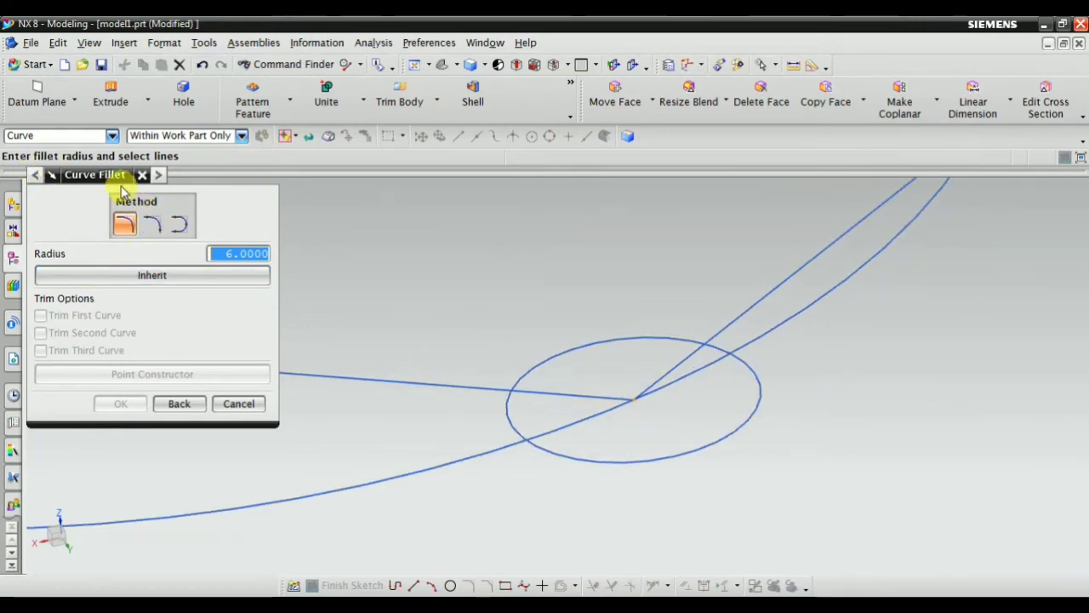
# Step: Try to create a Simple Fillet with radius 5 mm on the lower long line near the short line
pyautogui.click(240, 253)
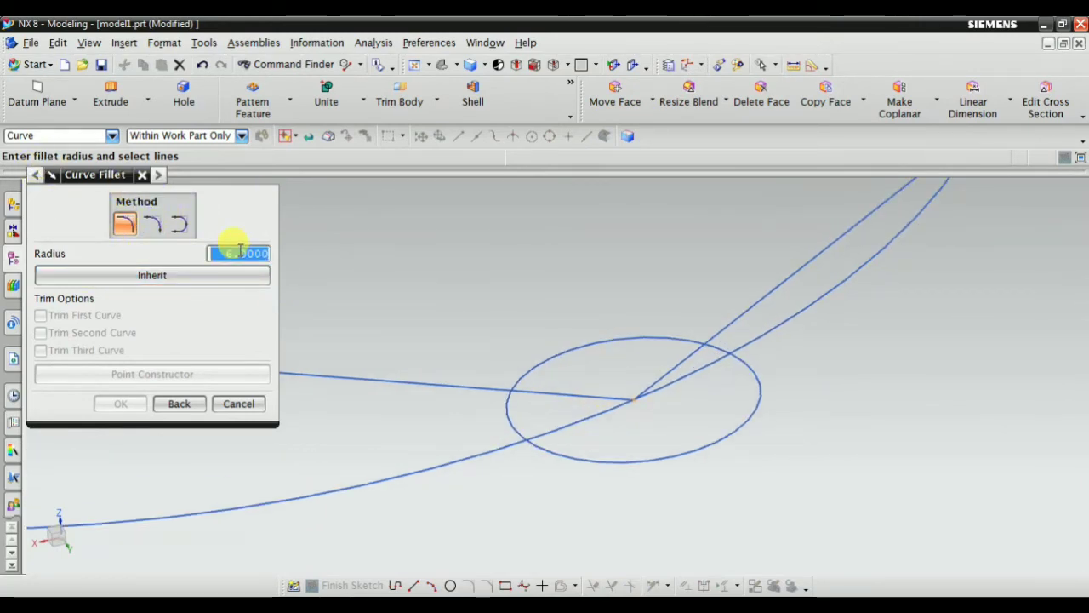
pyautogui.write('5')
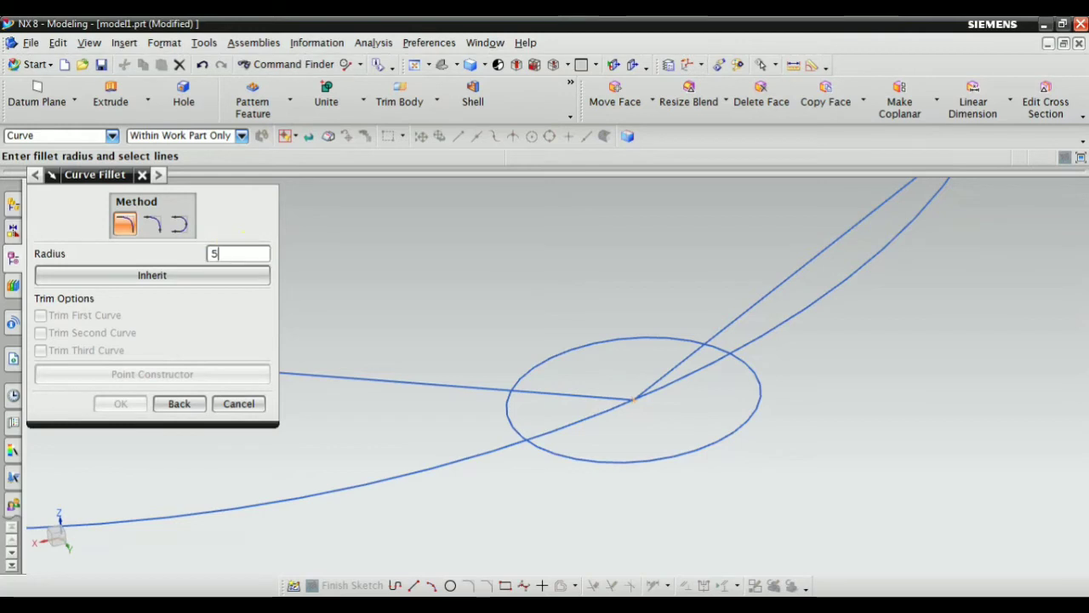
pyautogui.click(119, 223)
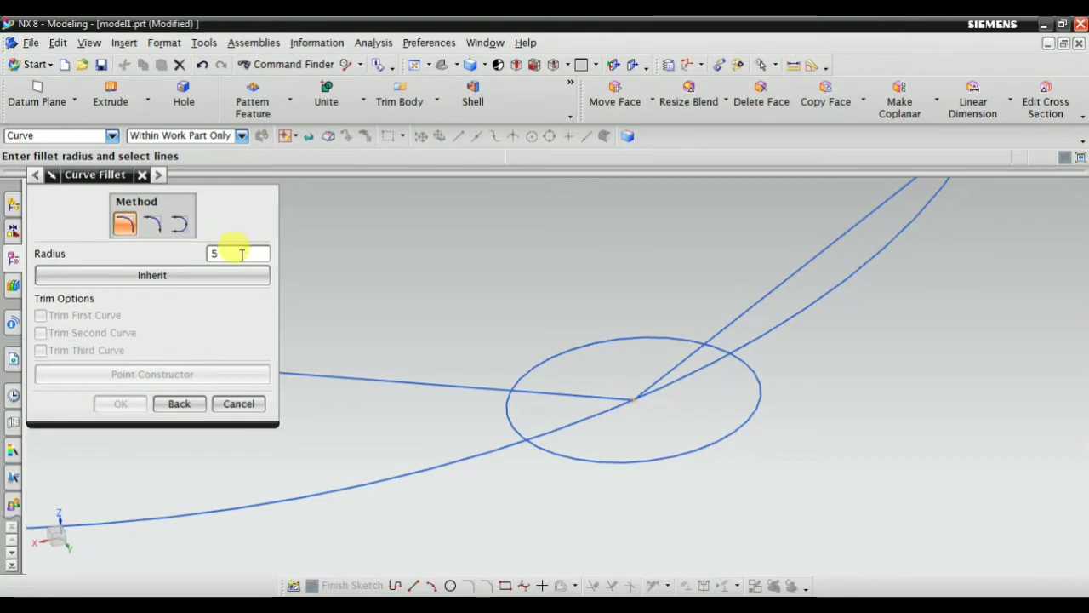
pyautogui.click(470, 389)
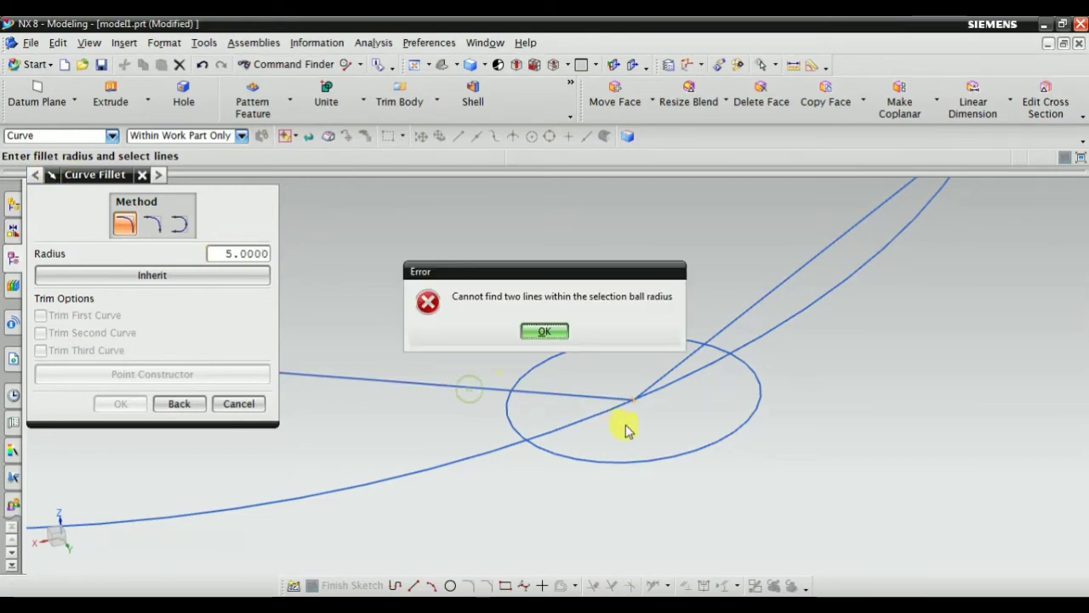
pyautogui.click(543, 332)
# Step: Set the fillet radius to 10 mm and create a Simple Fillet where the lower long line meets the short line
pyautogui.moveTo(531, 335); pyautogui.dragTo(241, 272, button='middle')
pyautogui.scroll(-2, 564, 355)
pyautogui.scroll(8, 625, 370)
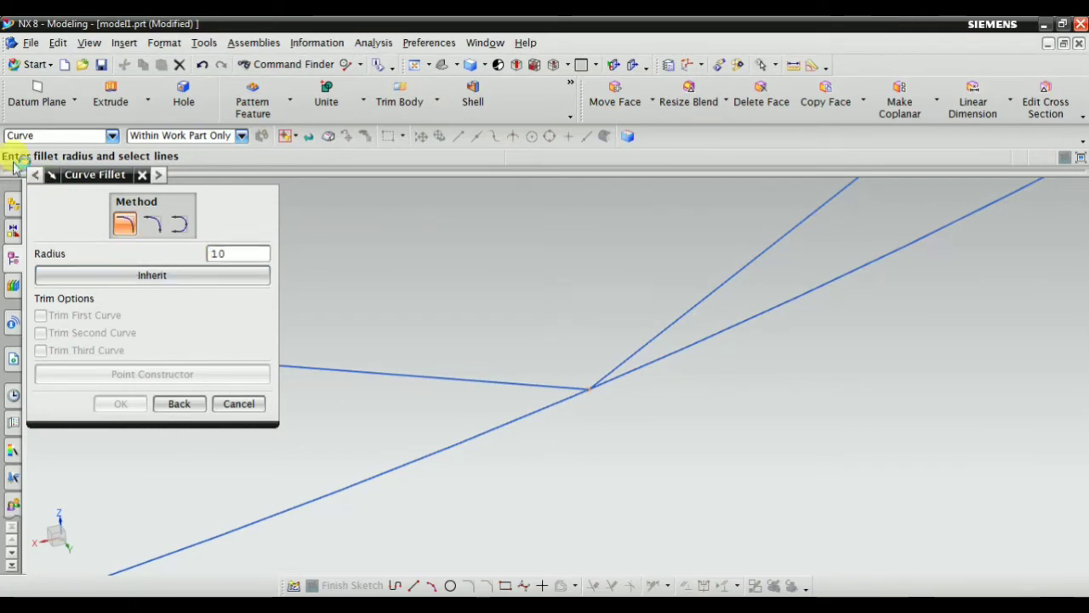
pyautogui.moveTo(487, 245); pyautogui.dragTo(562, 292, button='middle')
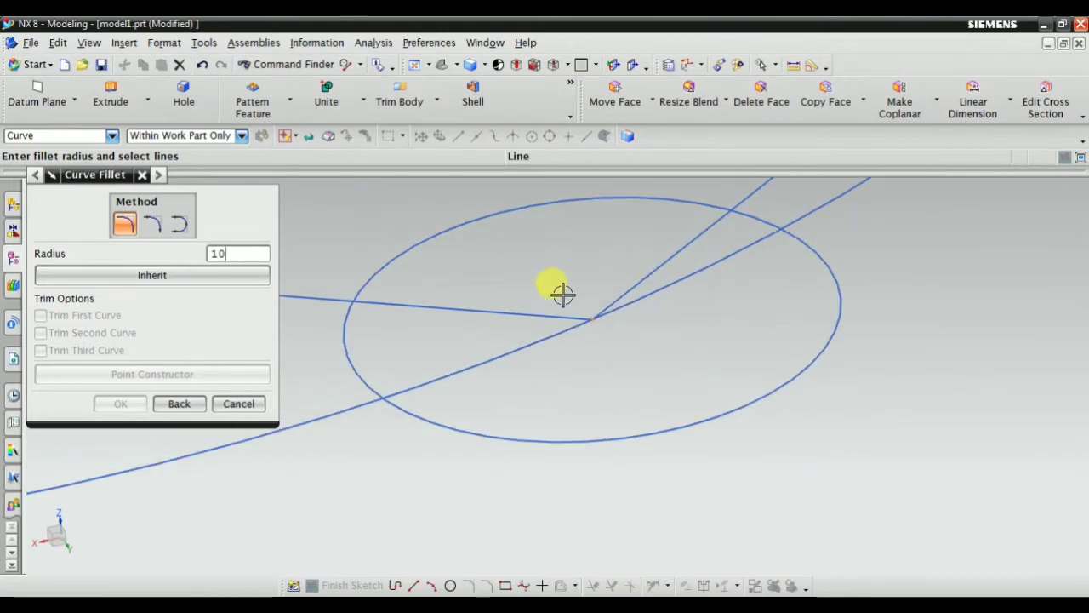
pyautogui.click(528, 311)
pyautogui.click(545, 333)
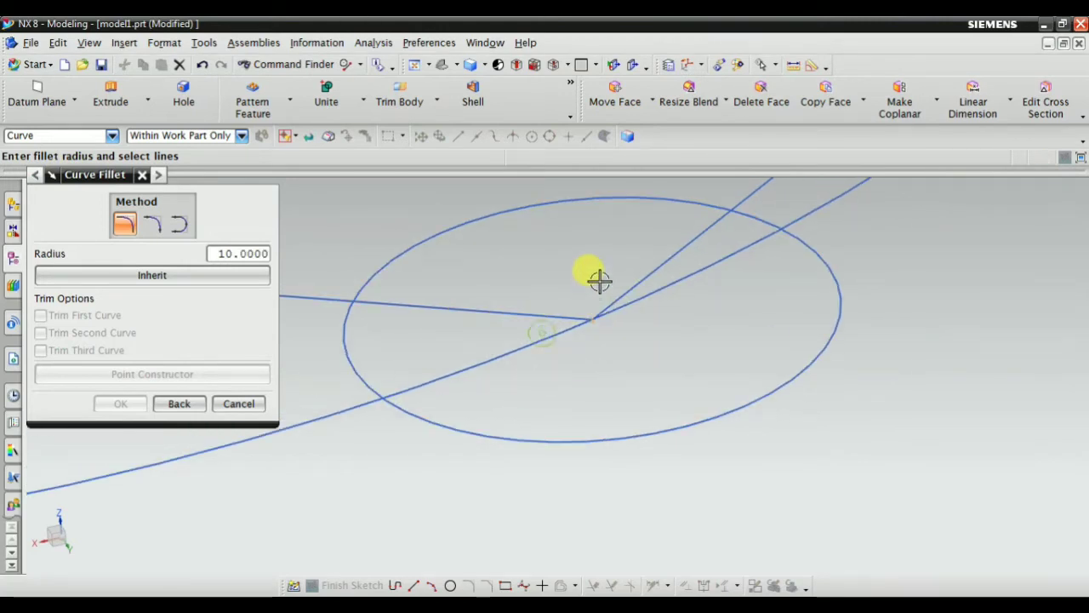
pyautogui.scroll(3, 609, 324)
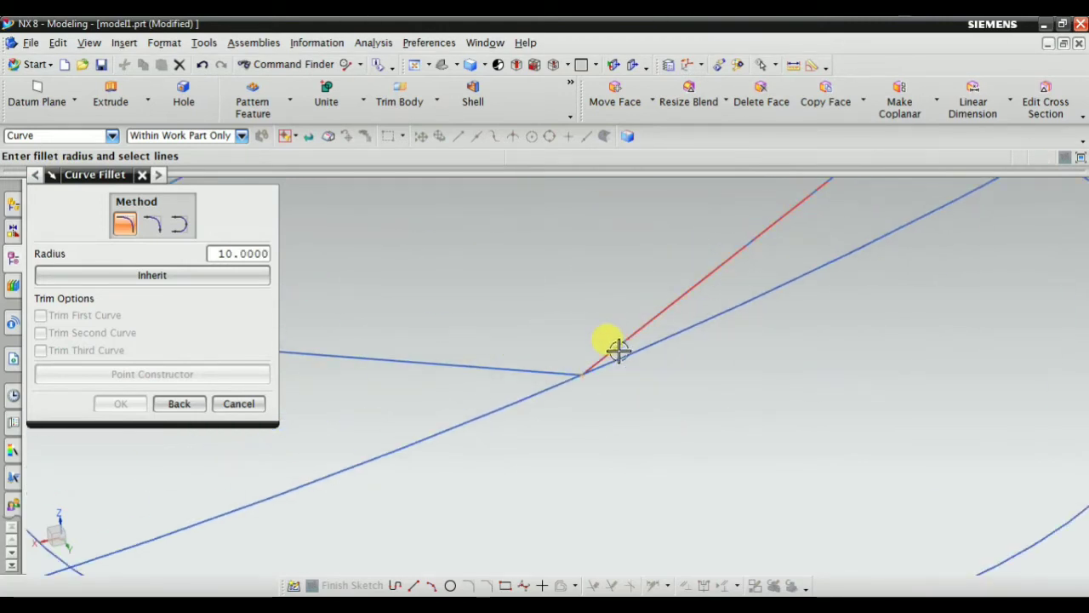
pyautogui.click(581, 378)
pyautogui.moveTo(588, 401); pyautogui.dragTo(609, 458, button='middle')
pyautogui.scroll(-10, 603, 408)
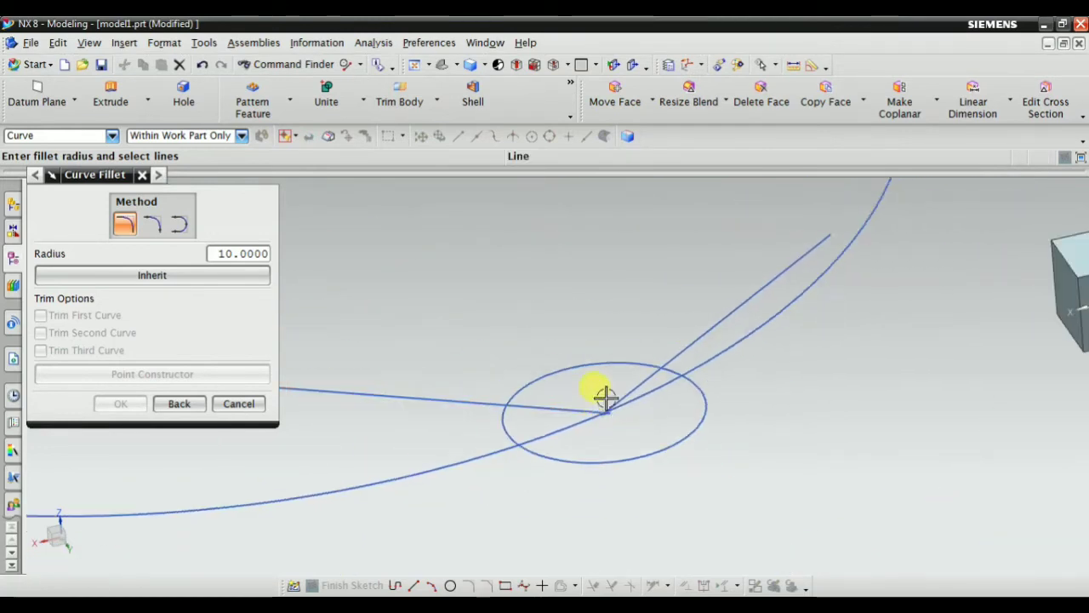
# Step: Create a 10 mm Simple Fillet between the upper and lower long lines at their shared corner, and leave the command
pyautogui.scroll(15, 673, 392)
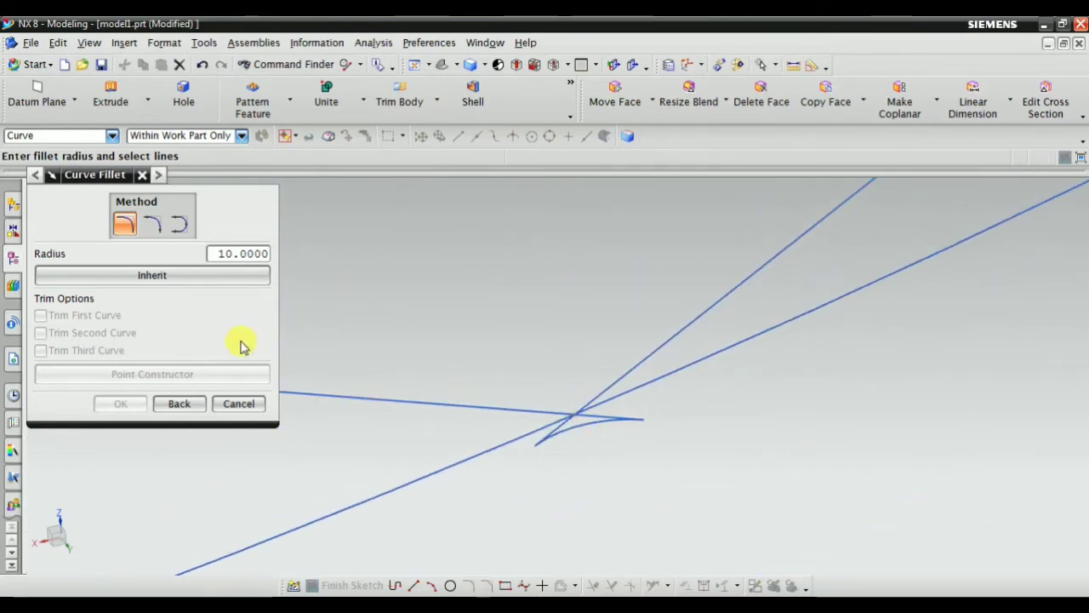
pyautogui.scroll(-10, 644, 371)
pyautogui.scroll(15, 524, 396)
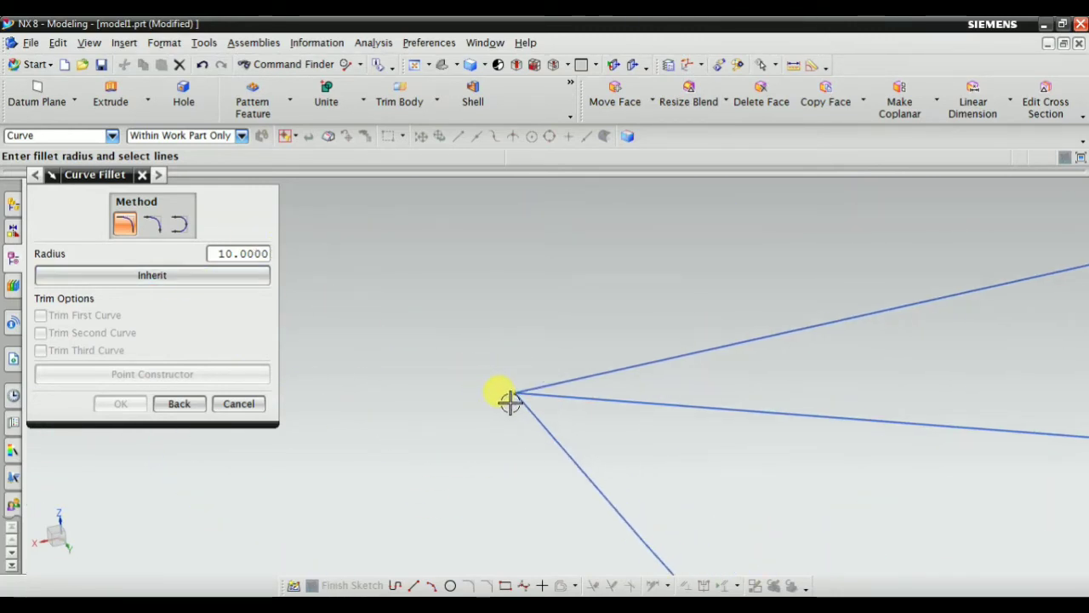
pyautogui.click(525, 398)
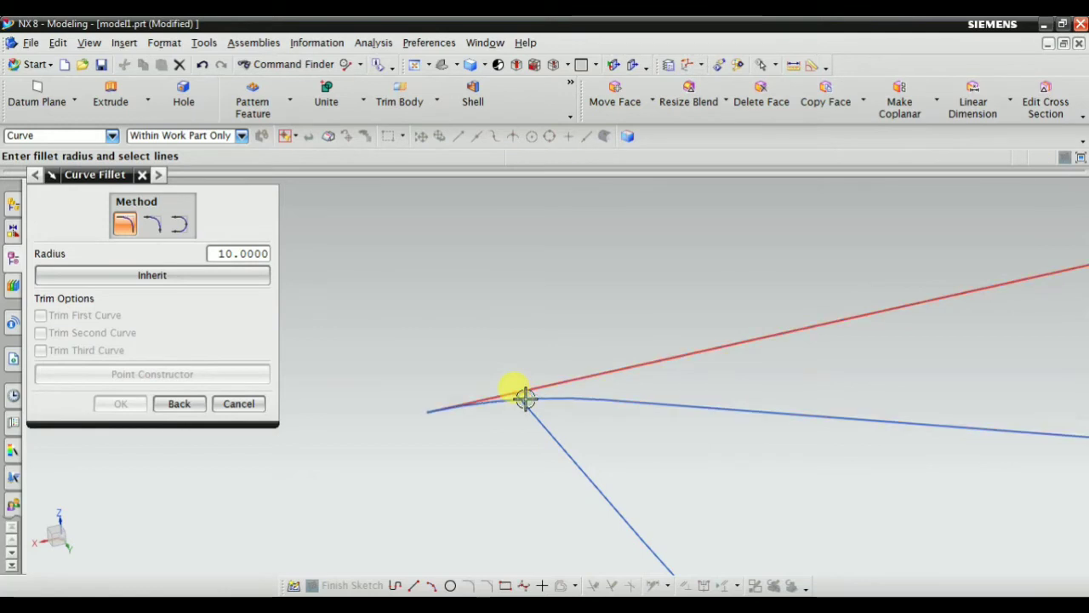
pyautogui.scroll(7, 502, 399)
pyautogui.scroll(-4, 451, 365)
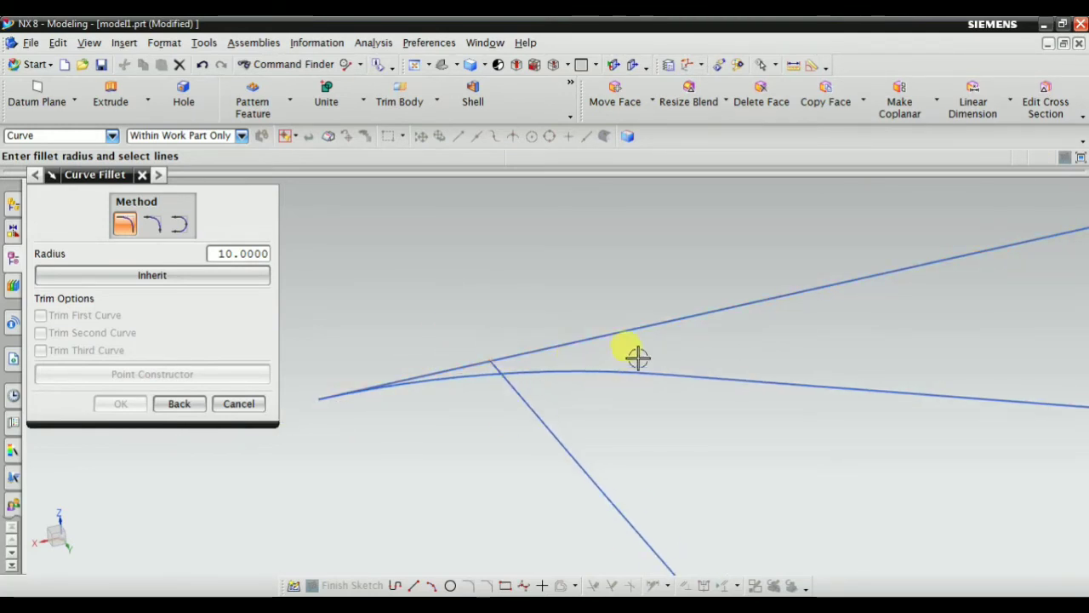
pyautogui.scroll(-5, 529, 352)
pyautogui.scroll(-3, 478, 325)
pyautogui.scroll(7, 500, 333)
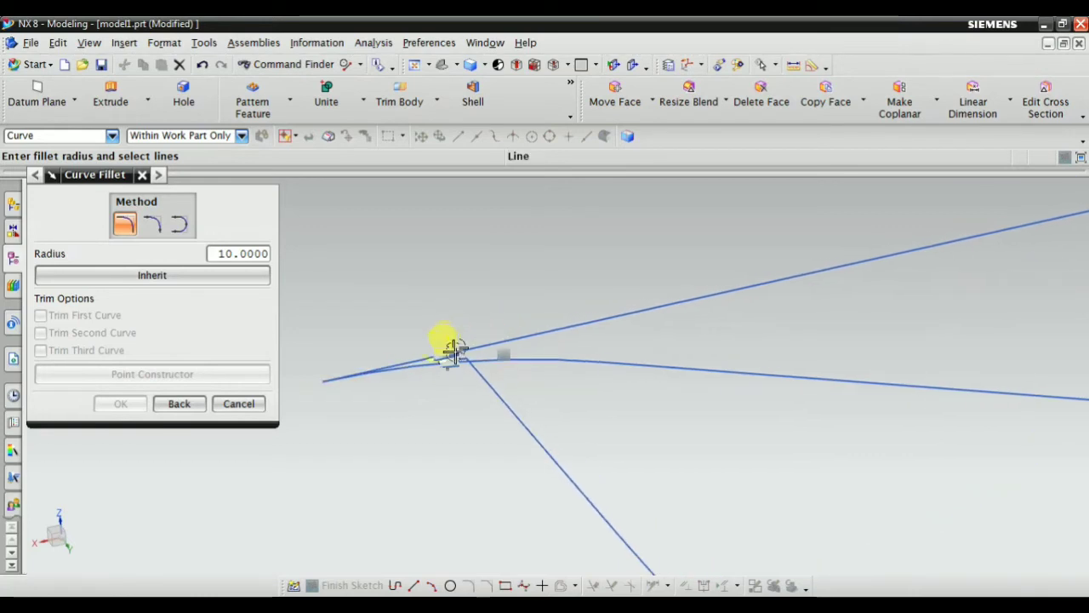
pyautogui.scroll(2, 496, 377)
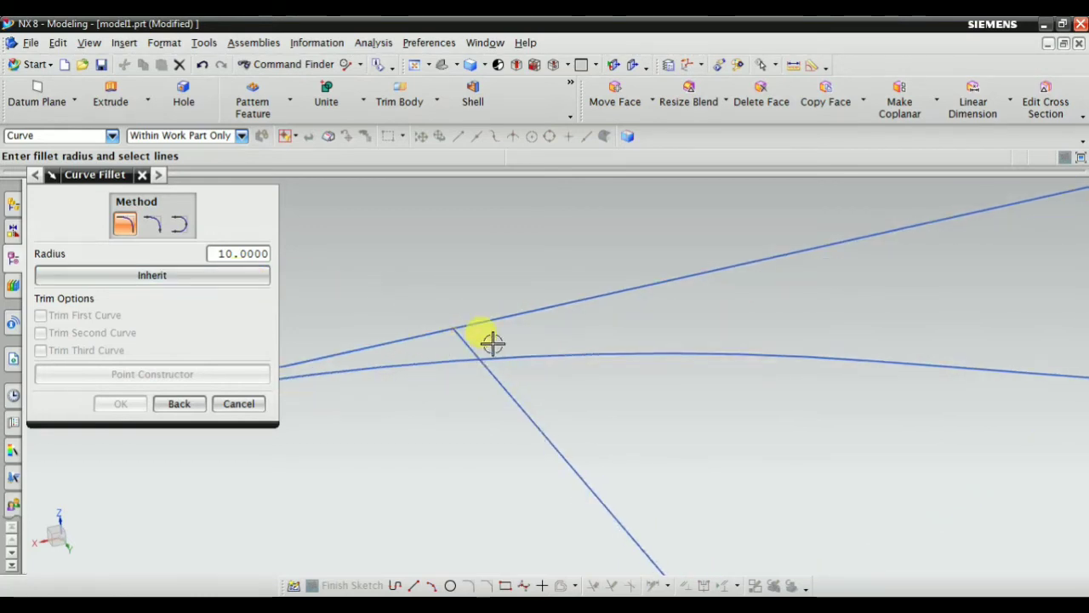
pyautogui.click(179, 403)
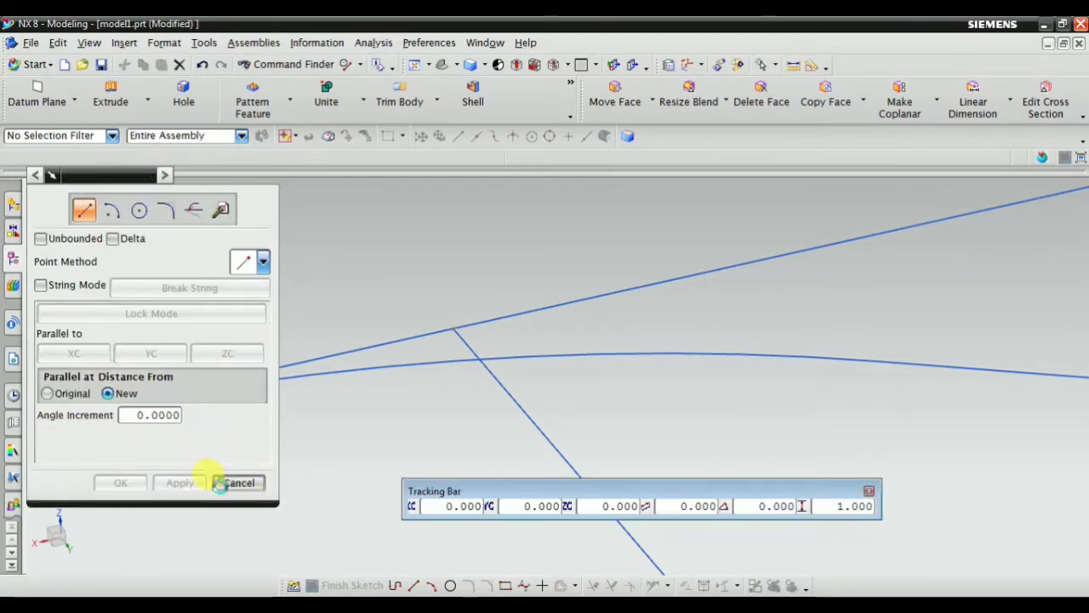
pyautogui.click(226, 483)
# Step: Try to create a Simple Fillet with radius 20 mm where the large arc meets the filleted corner of the long lines, and leave the command
pyautogui.click(125, 42)
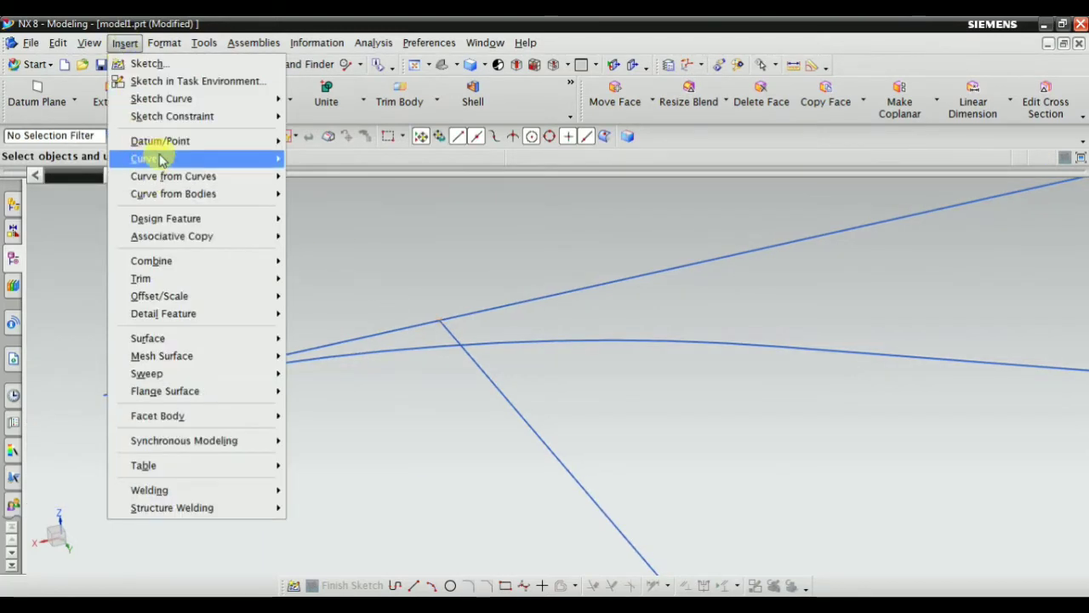
pyautogui.moveTo(156, 158)
pyautogui.click(323, 214)
pyautogui.click(166, 210)
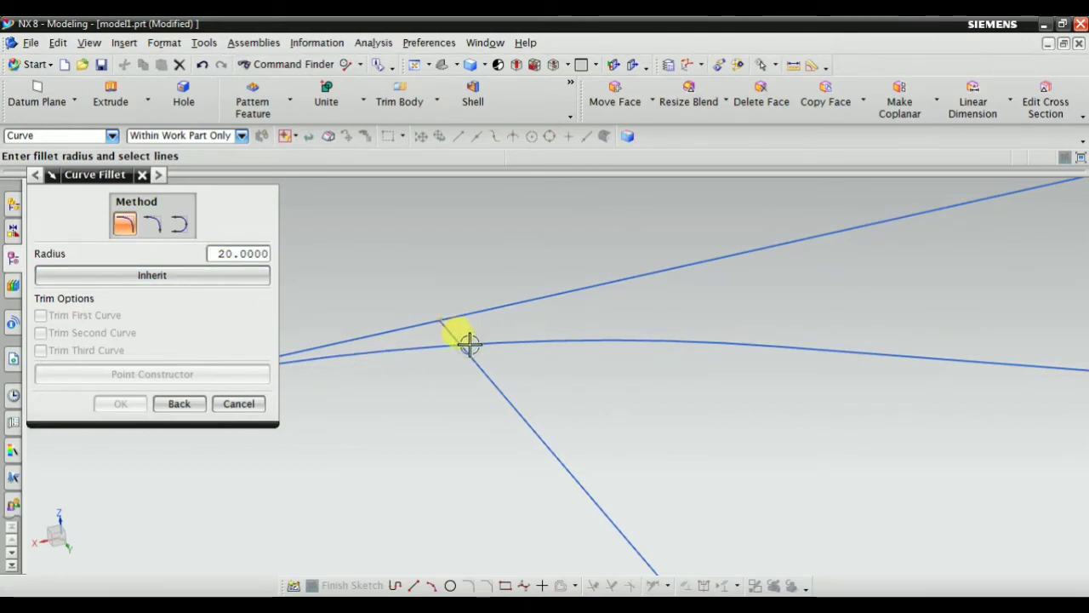
pyautogui.click(154, 222)
pyautogui.click(124, 223)
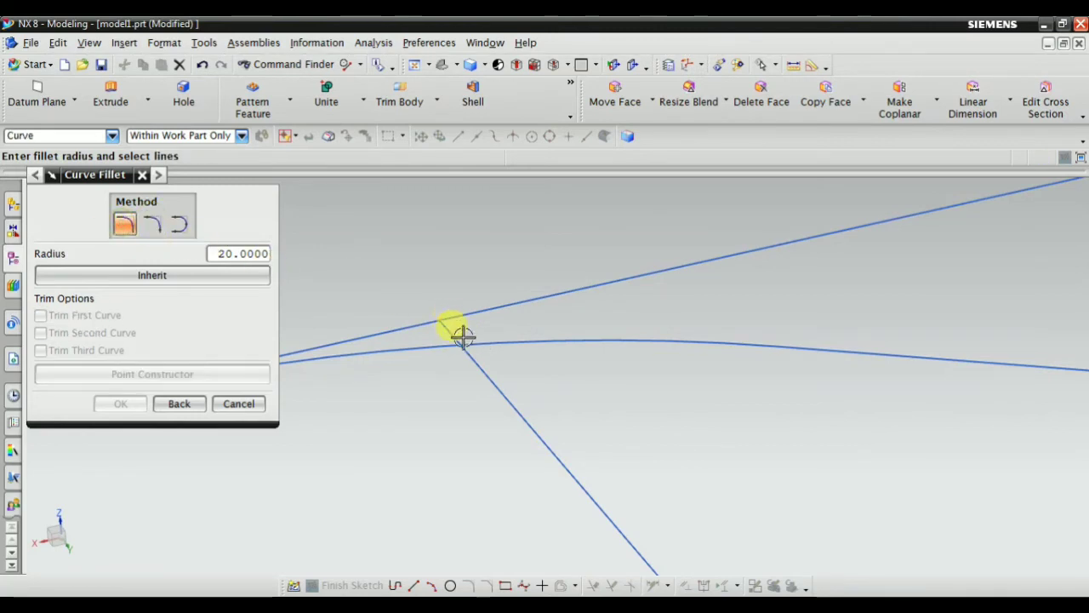
pyautogui.click(456, 345)
pyautogui.scroll(-8, 550, 341)
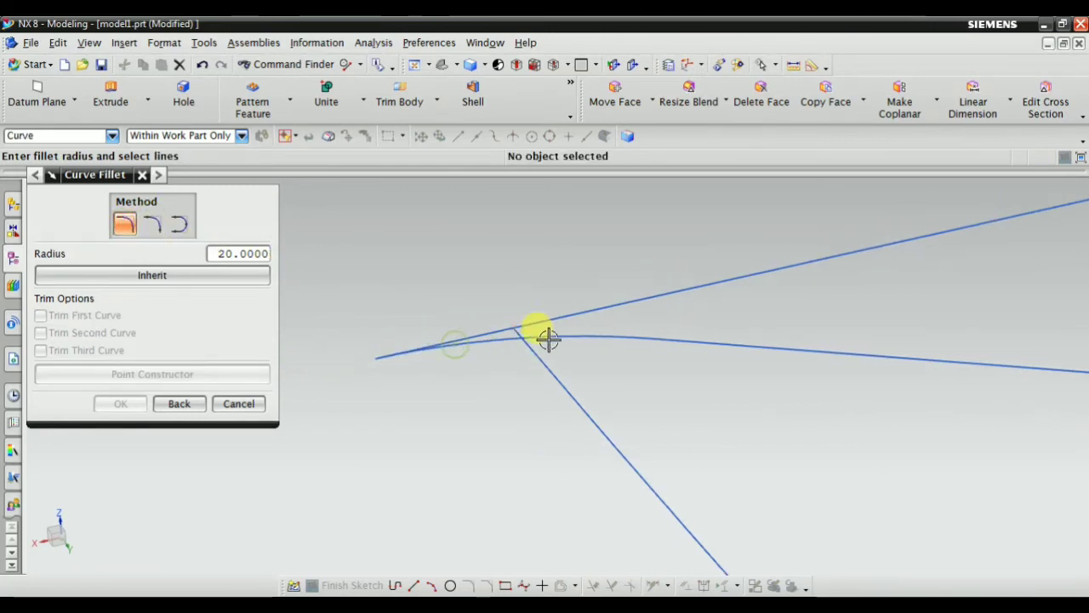
pyautogui.scroll(5, 541, 327)
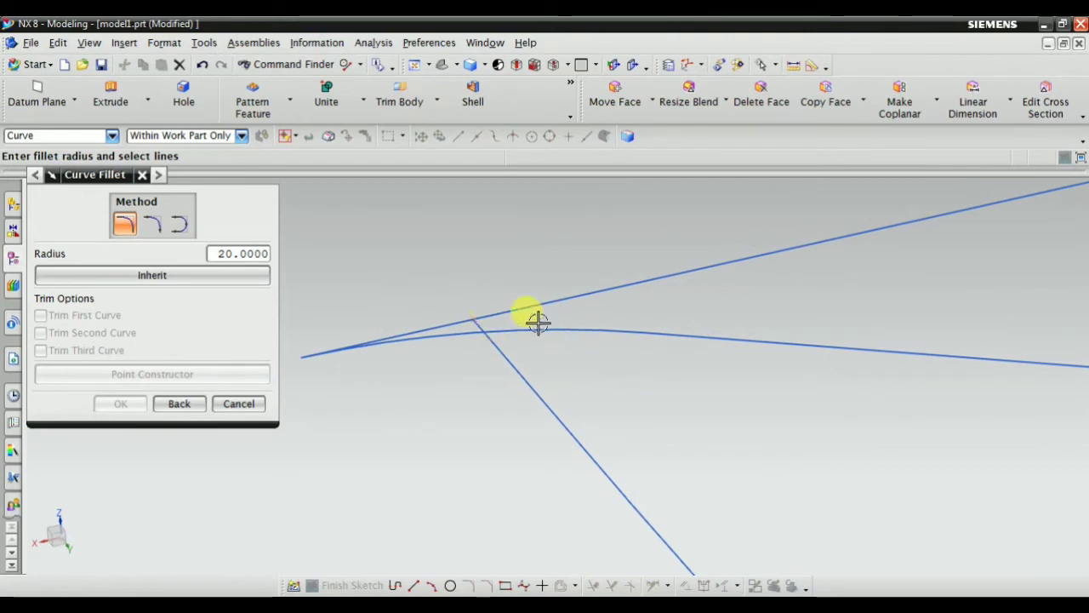
pyautogui.click(237, 403)
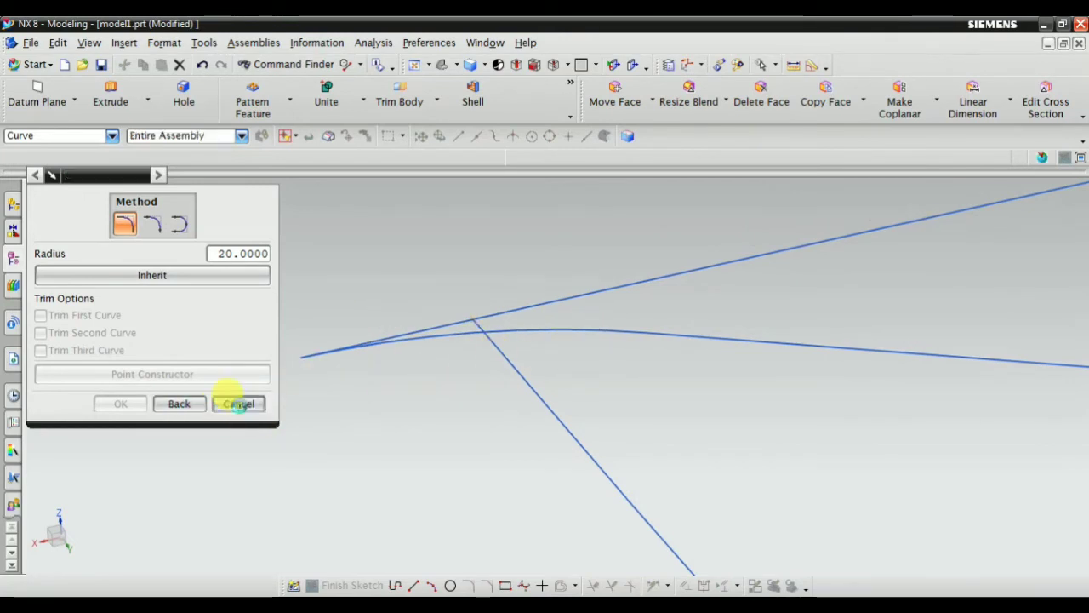
# Step: Delete the fillet arc between the lower long line and the short line
pyautogui.scroll(-3, 400, 317)
pyautogui.scroll(-11, 449, 298)
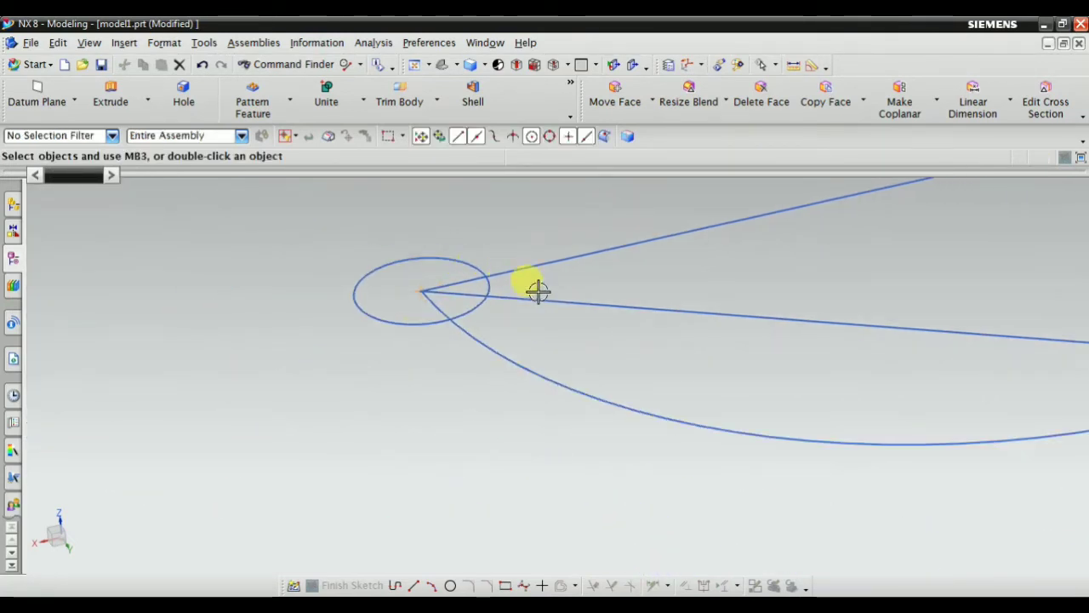
pyautogui.scroll(5, 889, 298)
pyautogui.scroll(6, 744, 396)
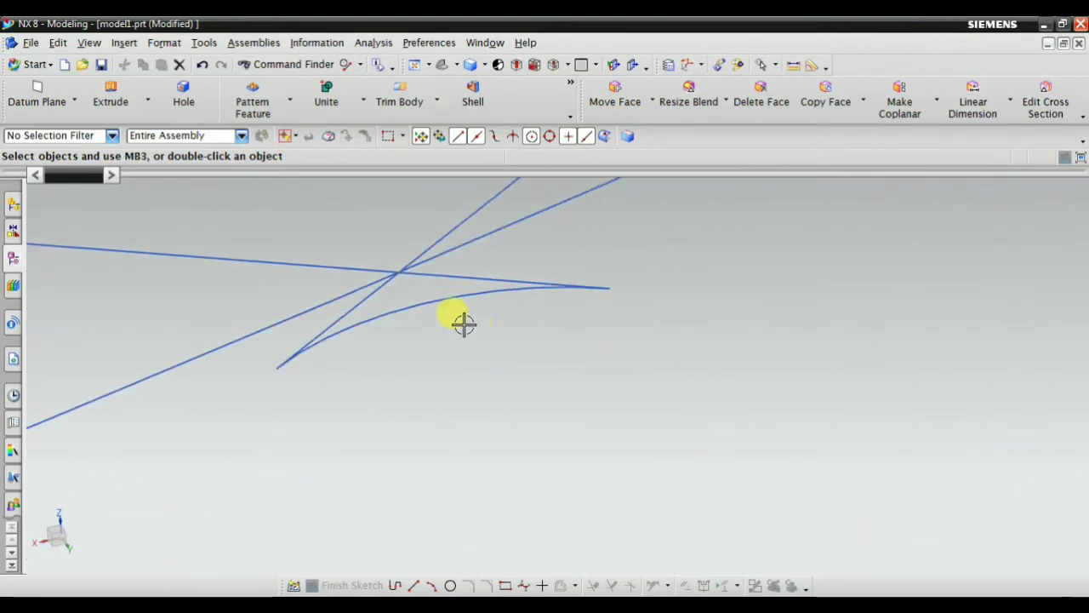
pyautogui.rightClick(431, 310)
pyautogui.click(377, 329)
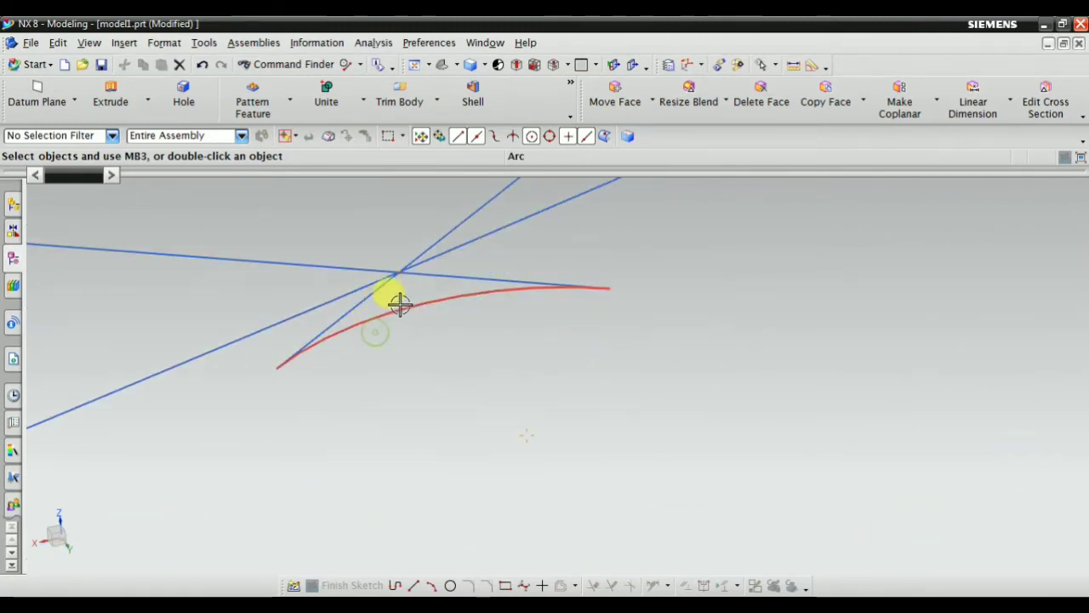
pyautogui.rightClick(400, 307)
pyautogui.click(440, 469)
# Step: Create a 2 Curve Fillet with radius 20 mm between the short line and the lower long line, indicating its centre close to their intersection
pyautogui.scroll(2, 418, 219)
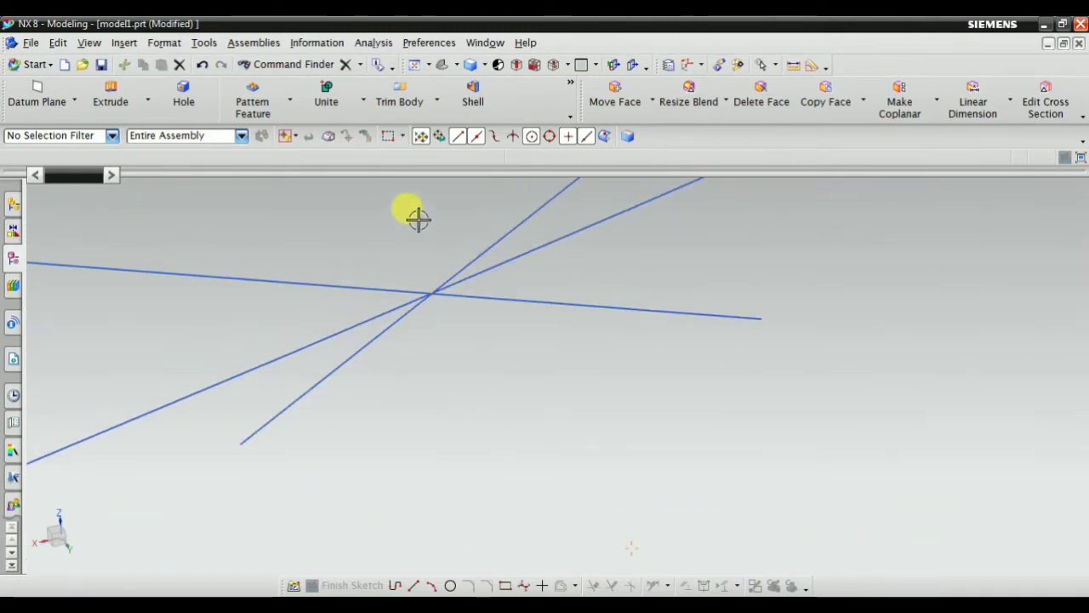
pyautogui.scroll(2, 625, 306)
pyautogui.click(124, 43)
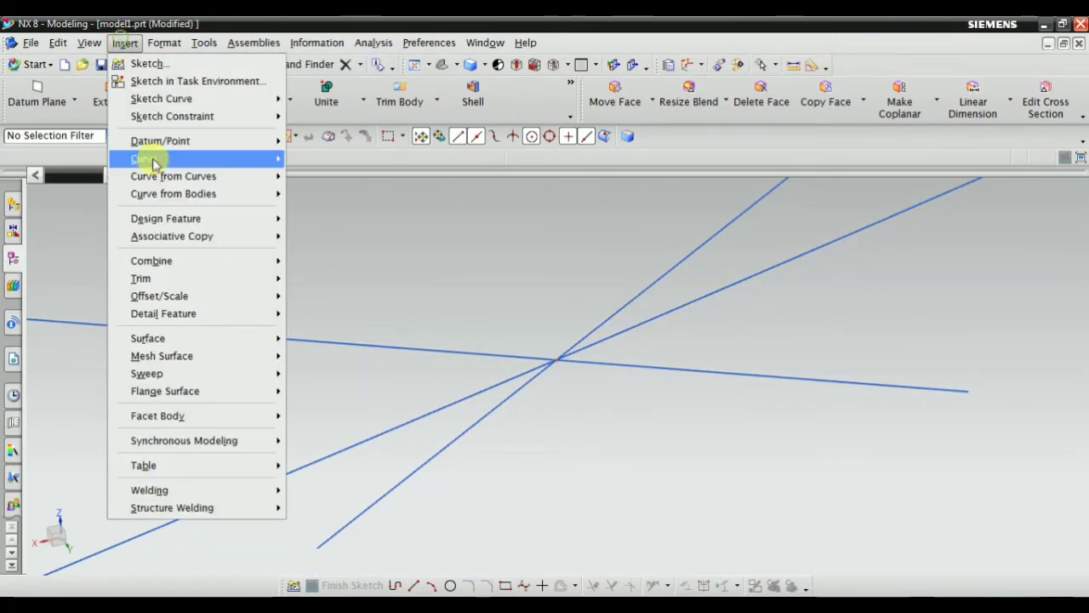
pyautogui.click(173, 158)
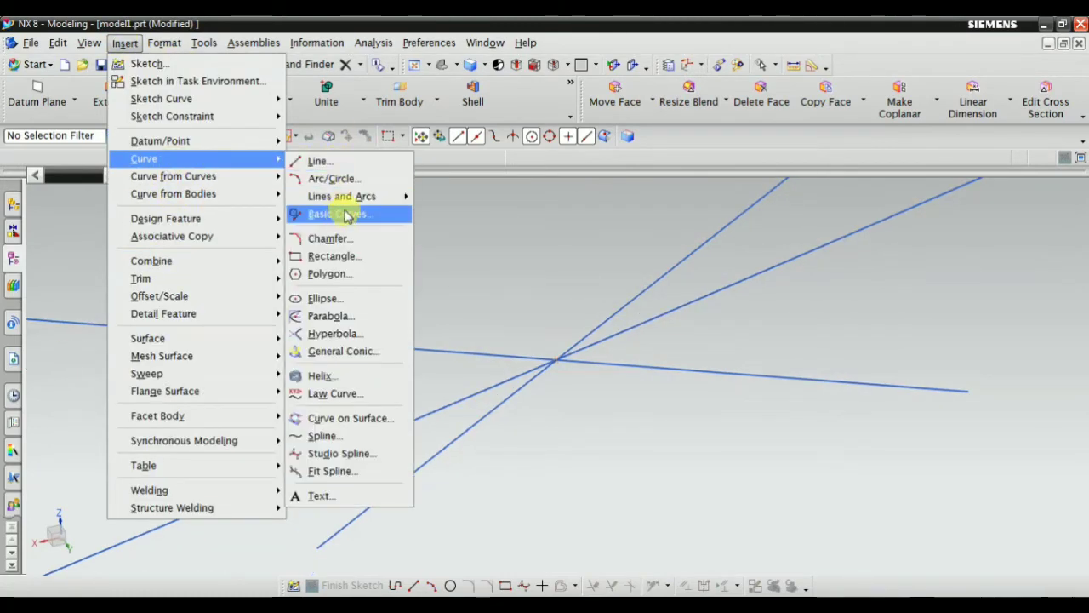
pyautogui.moveTo(363, 203)
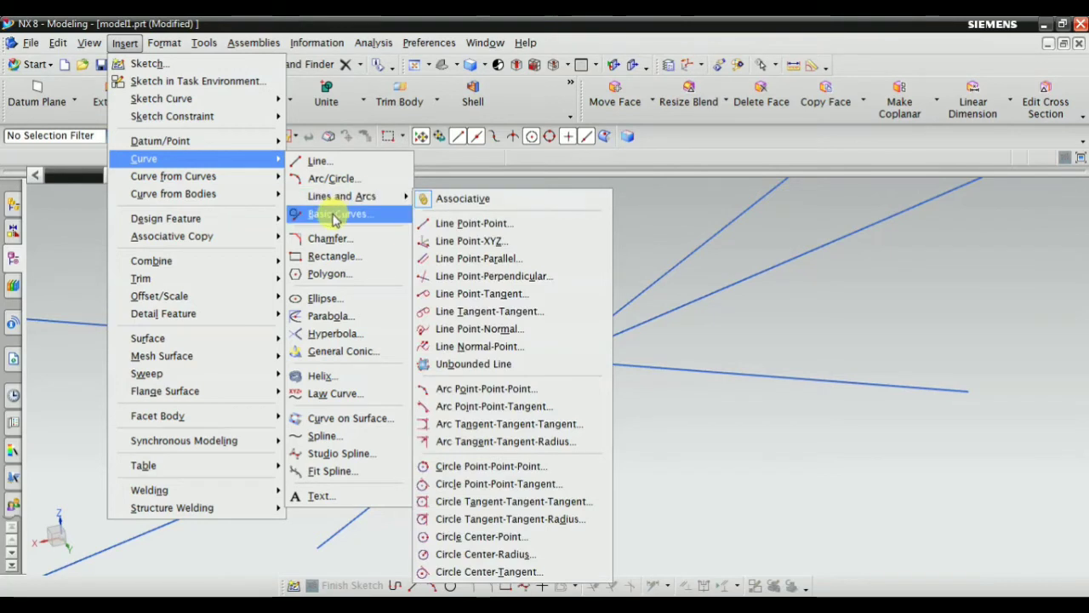
pyautogui.click(330, 214)
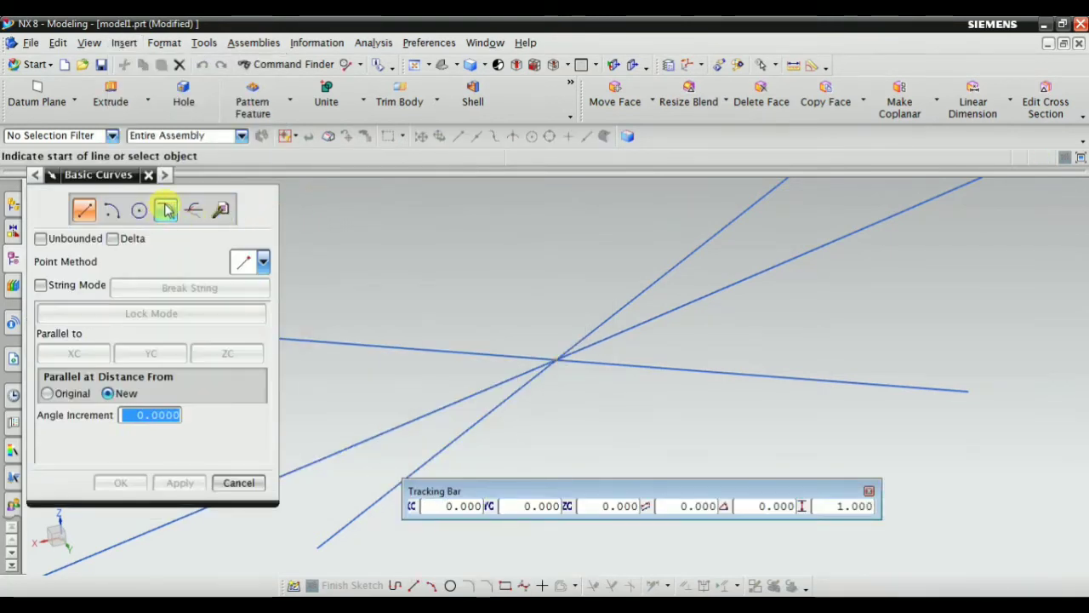
pyautogui.click(167, 211)
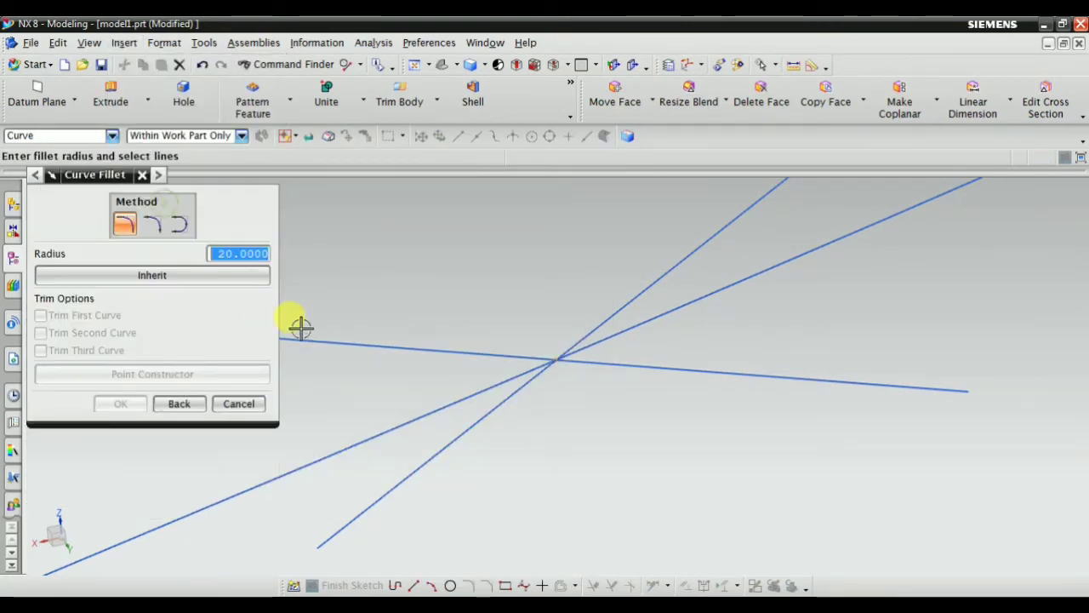
pyautogui.click(154, 224)
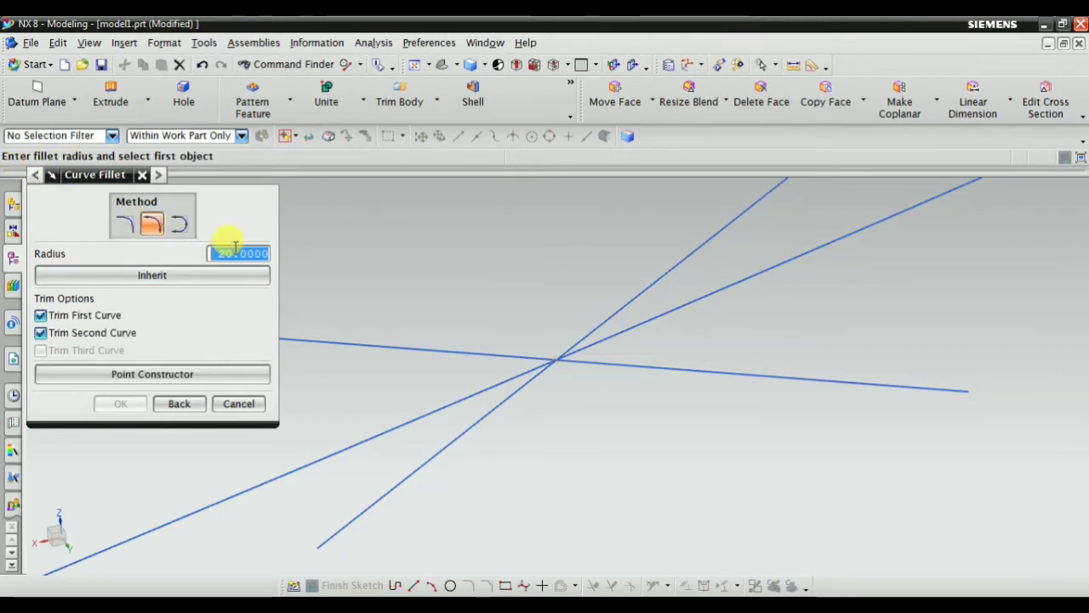
pyautogui.click(554, 358)
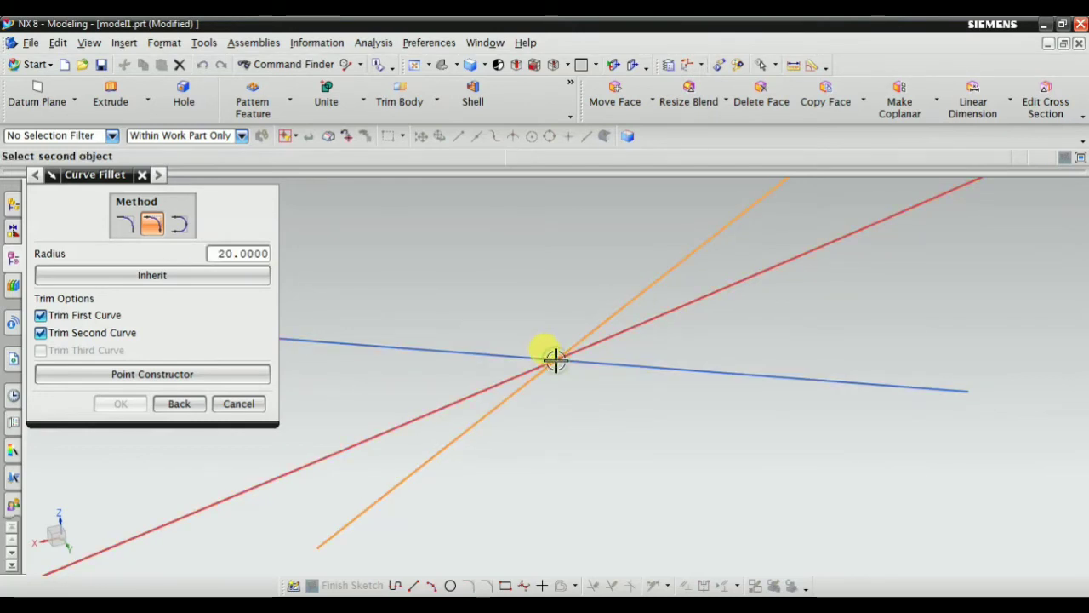
pyautogui.click(524, 359)
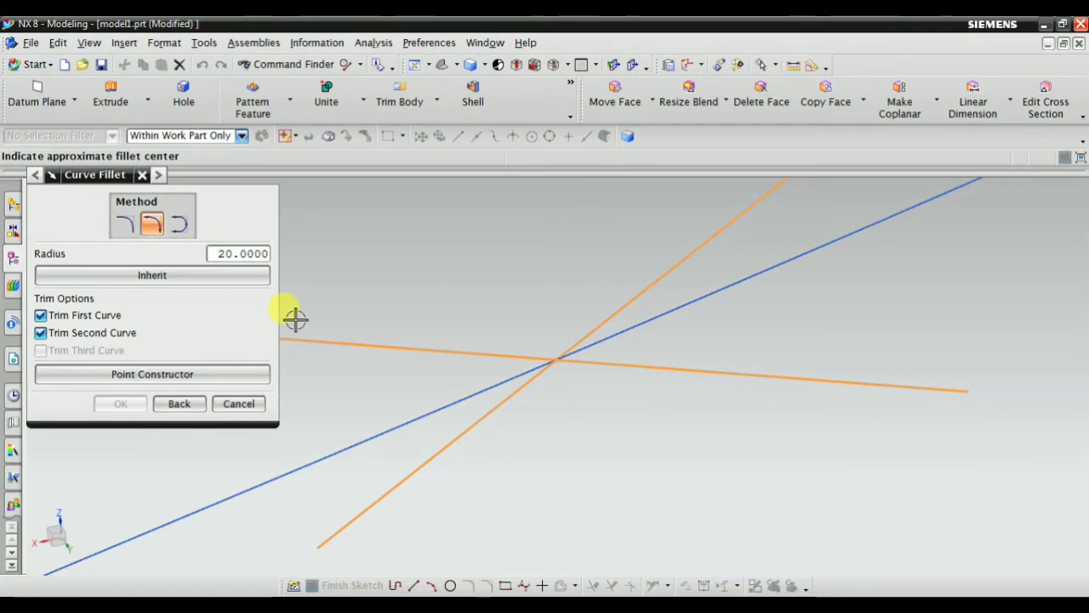
pyautogui.scroll(2, 539, 354)
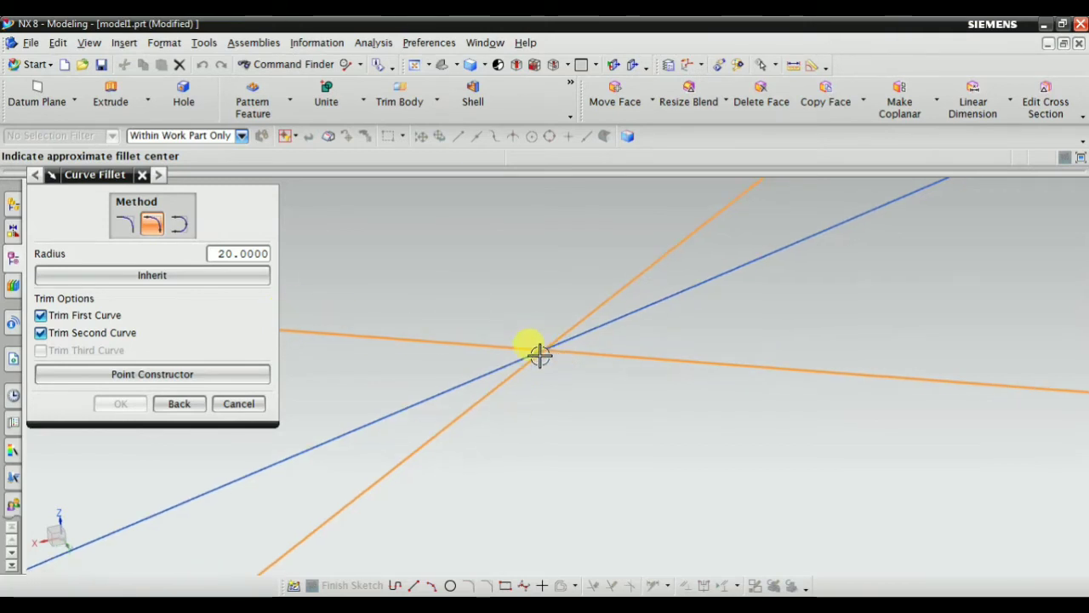
pyautogui.click(545, 348)
pyautogui.scroll(-5, 566, 365)
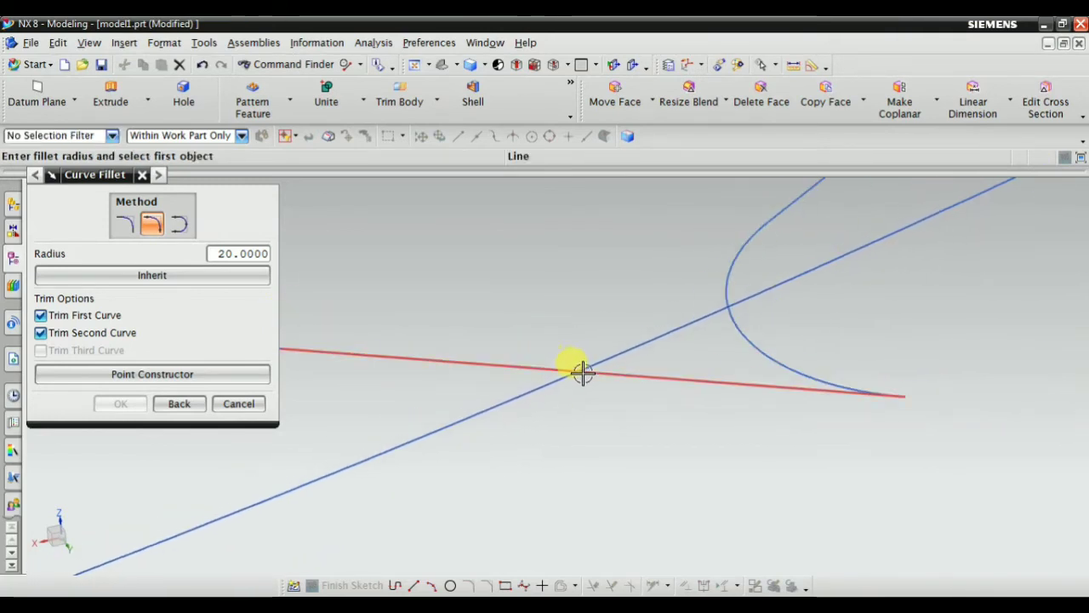
pyautogui.scroll(-2, 587, 375)
pyautogui.scroll(2, 602, 382)
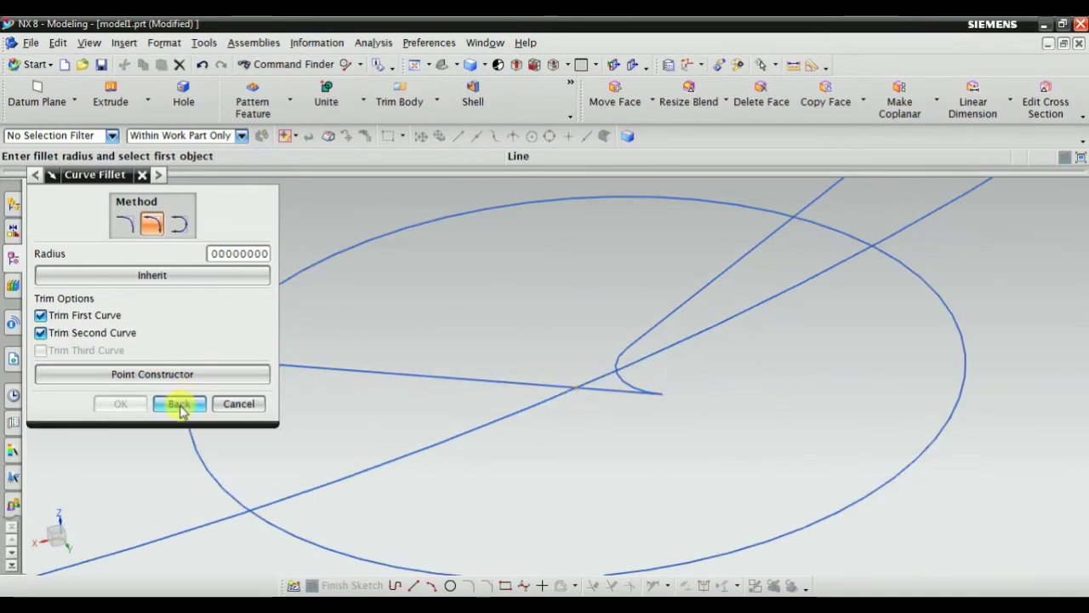
# Step: Leave the fillet command and undo the fillet between the short line and the lower long line
pyautogui.click(178, 406)
pyautogui.click(239, 484)
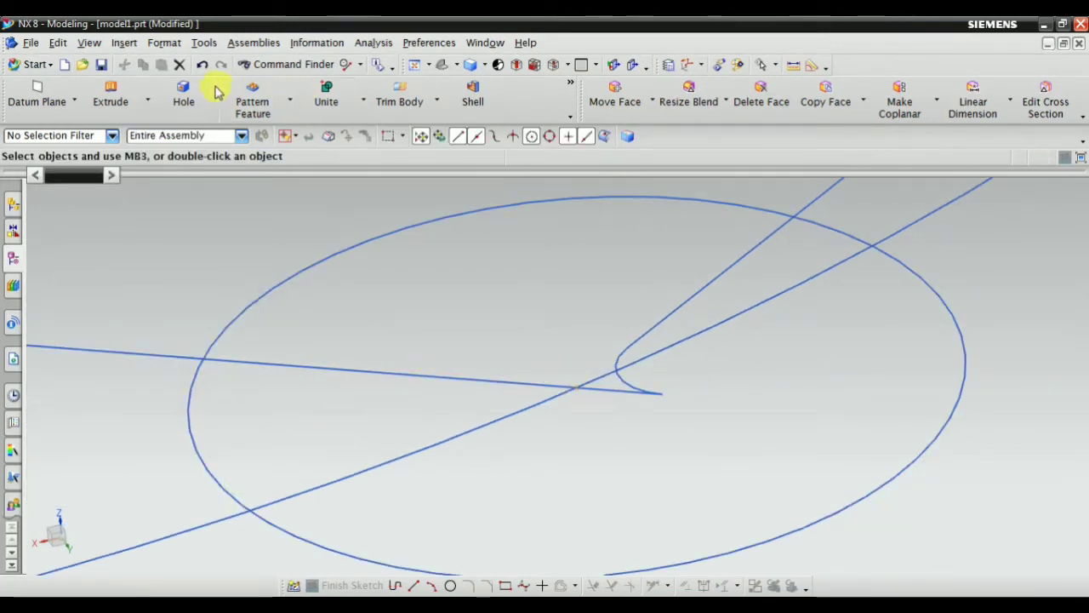
pyautogui.scroll(4, 521, 321)
pyautogui.scroll(-1, 540, 337)
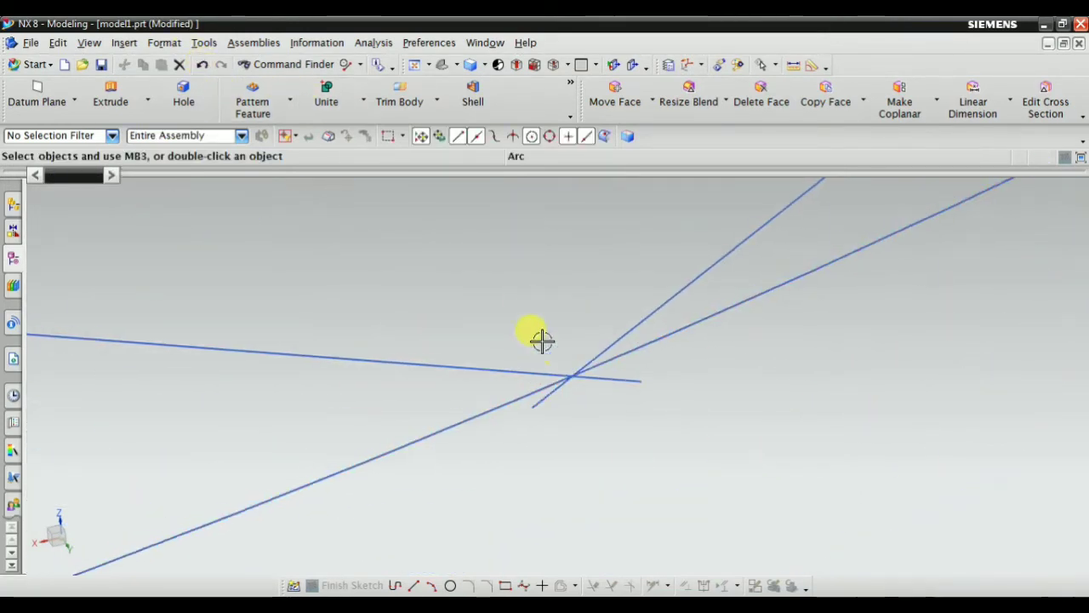
# Step: Create a 20 mm 2 Curve Fillet between the lower long line and the short line, trimming both curves, with its centre inside their angle
pyautogui.rightClick(436, 218)
pyautogui.moveTo(516, 404)
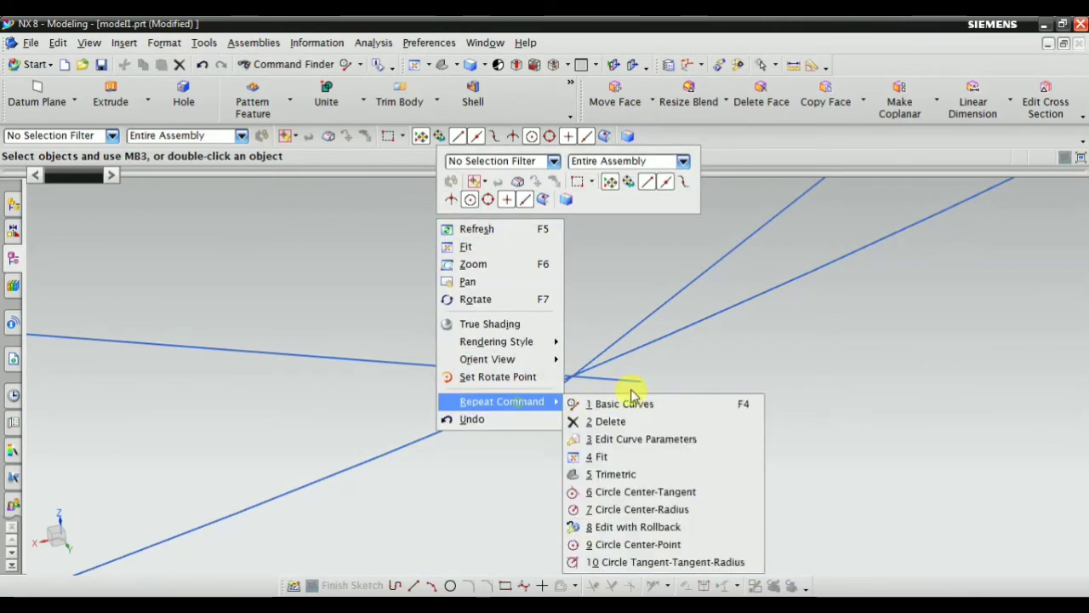
pyautogui.click(625, 403)
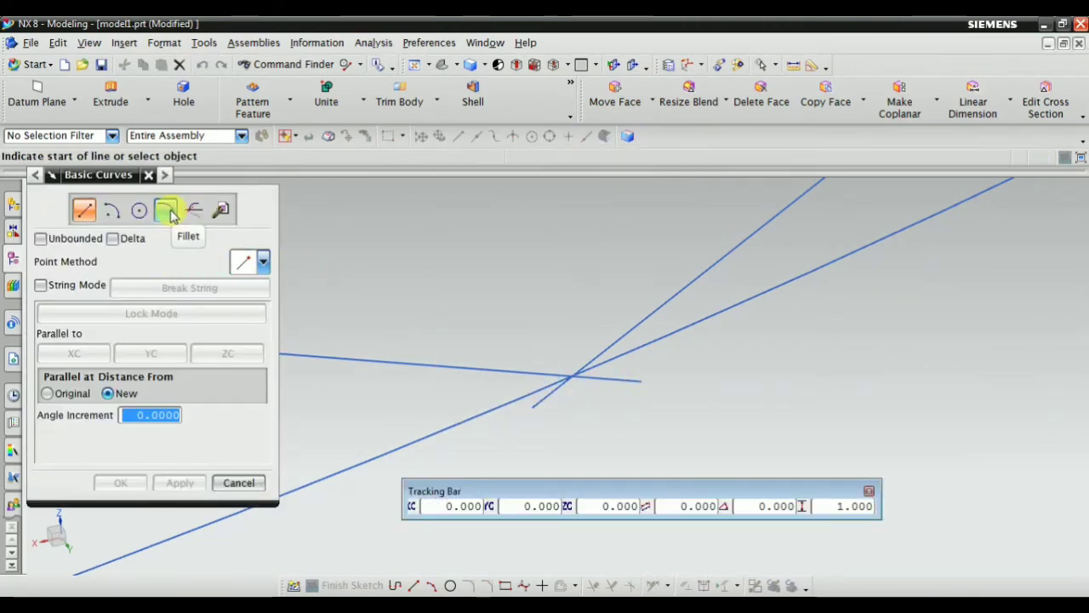
pyautogui.click(167, 211)
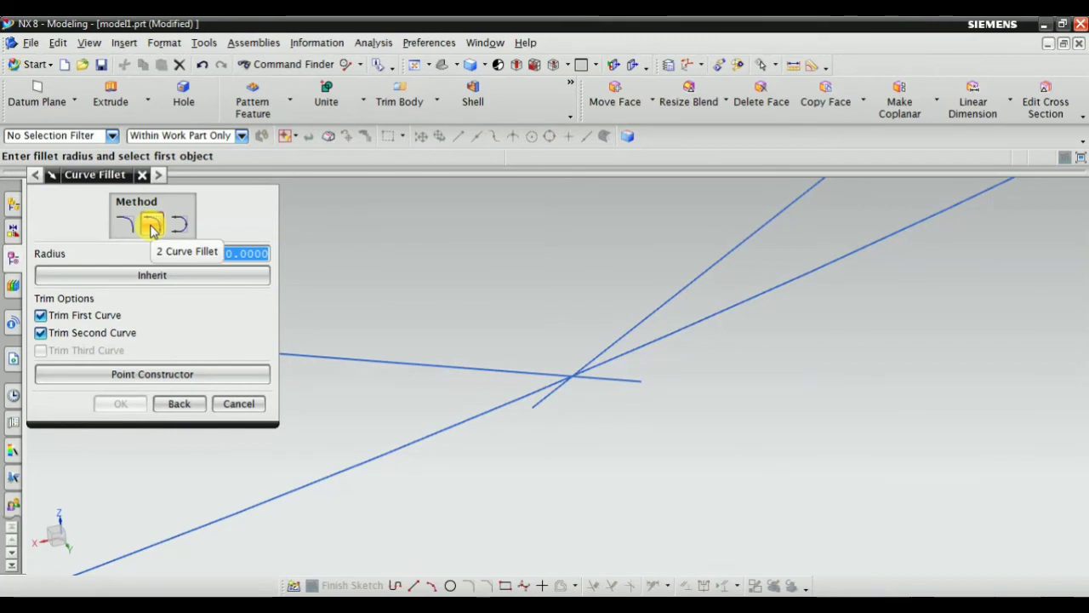
pyautogui.scroll(-4, 638, 402)
pyautogui.scroll(-3, 638, 402)
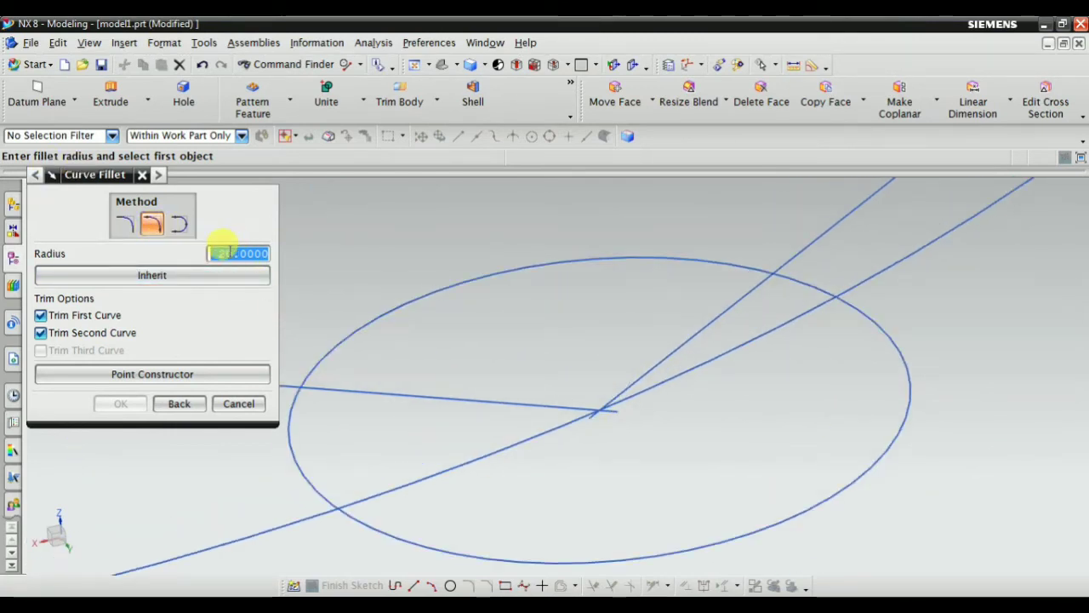
pyautogui.scroll(3, 617, 427)
pyautogui.click(470, 390)
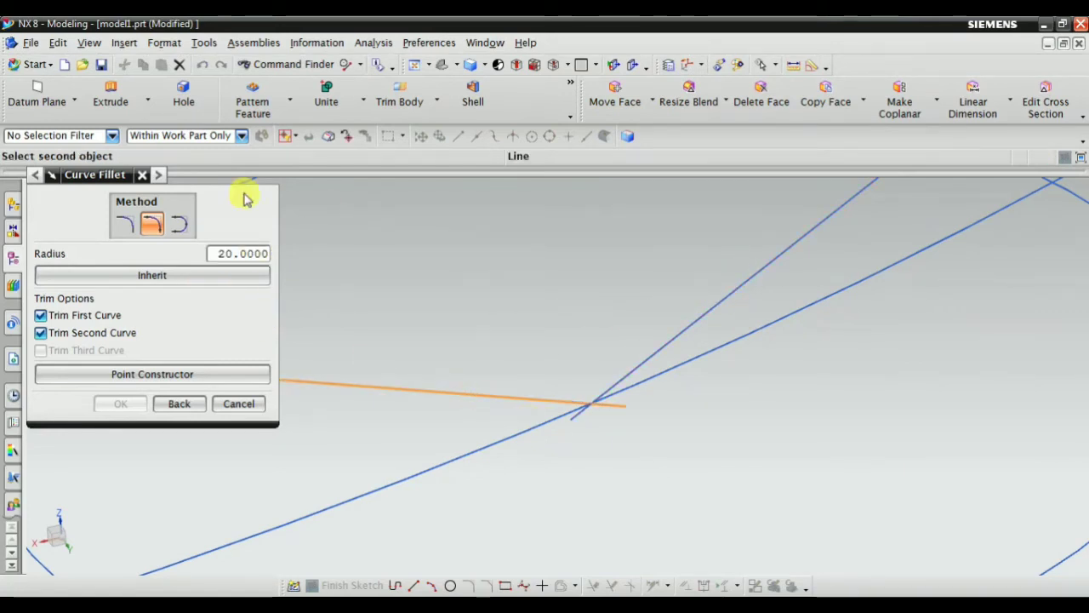
pyautogui.click(733, 285)
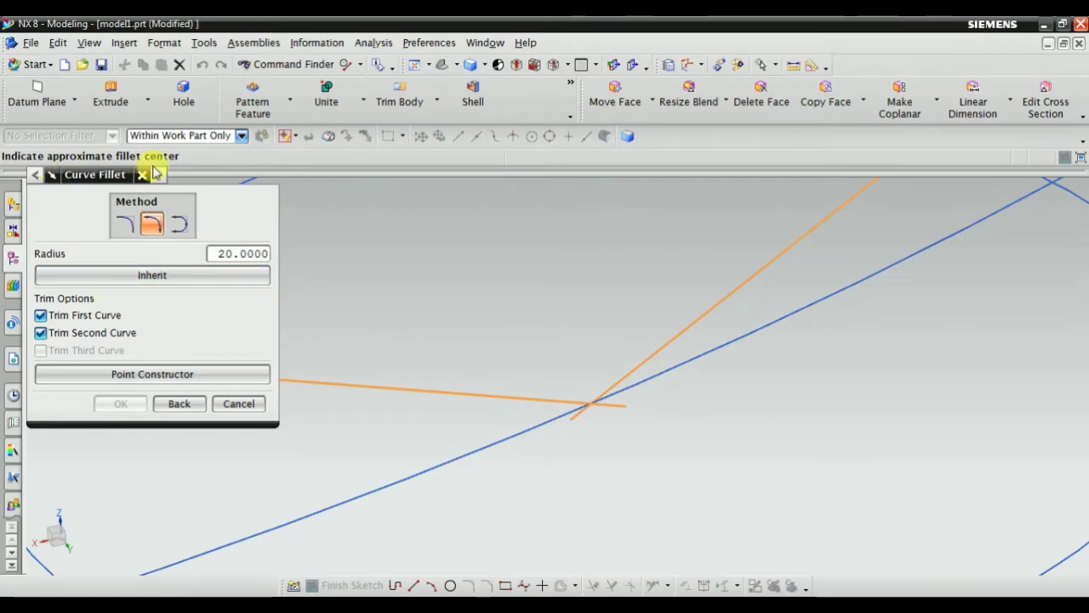
pyautogui.scroll(5, 597, 406)
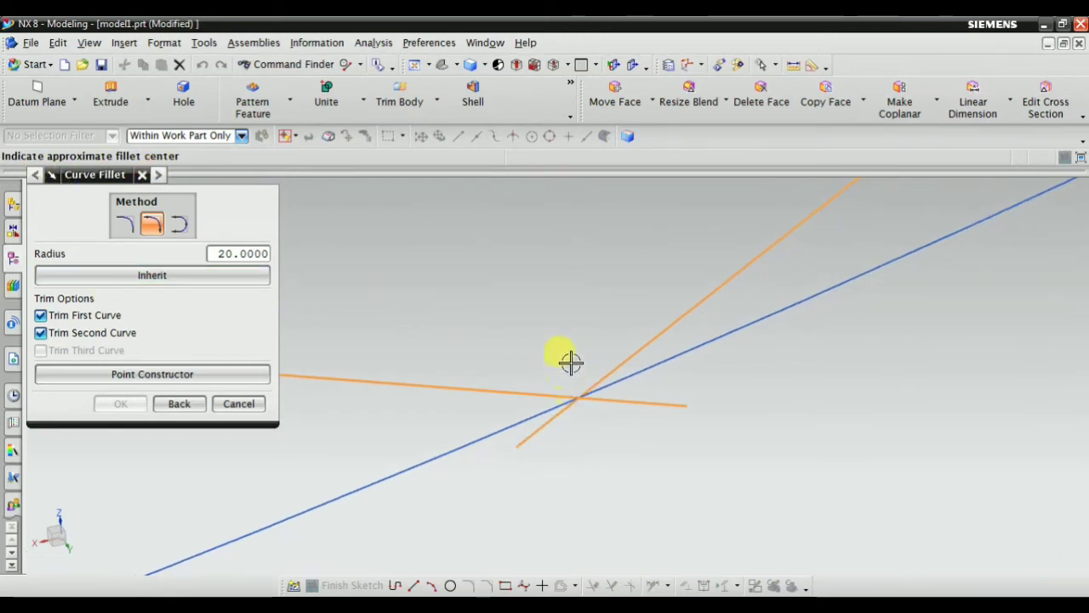
pyautogui.click(567, 324)
pyautogui.moveTo(564, 323); pyautogui.dragTo(717, 488, button='middle')
pyautogui.scroll(3, 707, 482)
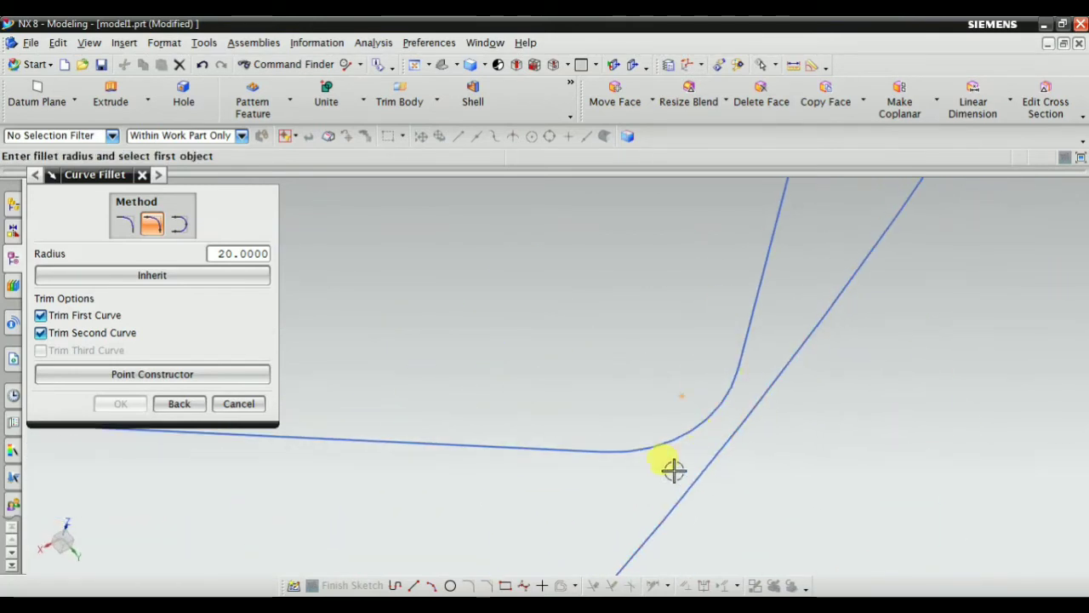
# Step: Try a 20 mm 2 Curve Fillet between the corner's existing fillet arc and the upper long line, indicating the centre between the two curves
pyautogui.scroll(-7, 690, 319)
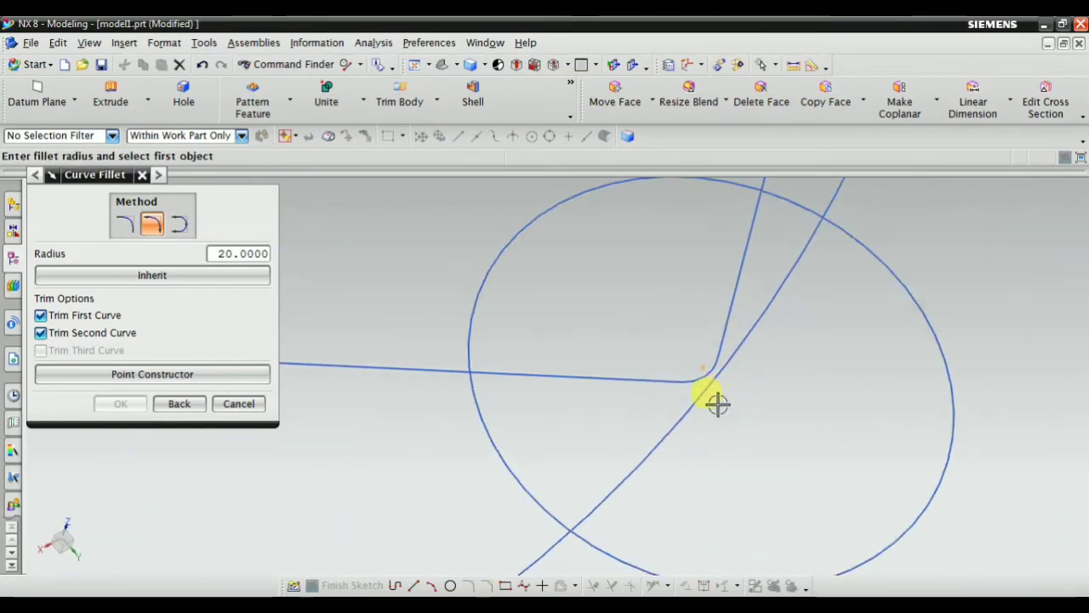
pyautogui.moveTo(514, 377); pyautogui.dragTo(720, 411, button='middle')
pyautogui.scroll(3, 587, 428)
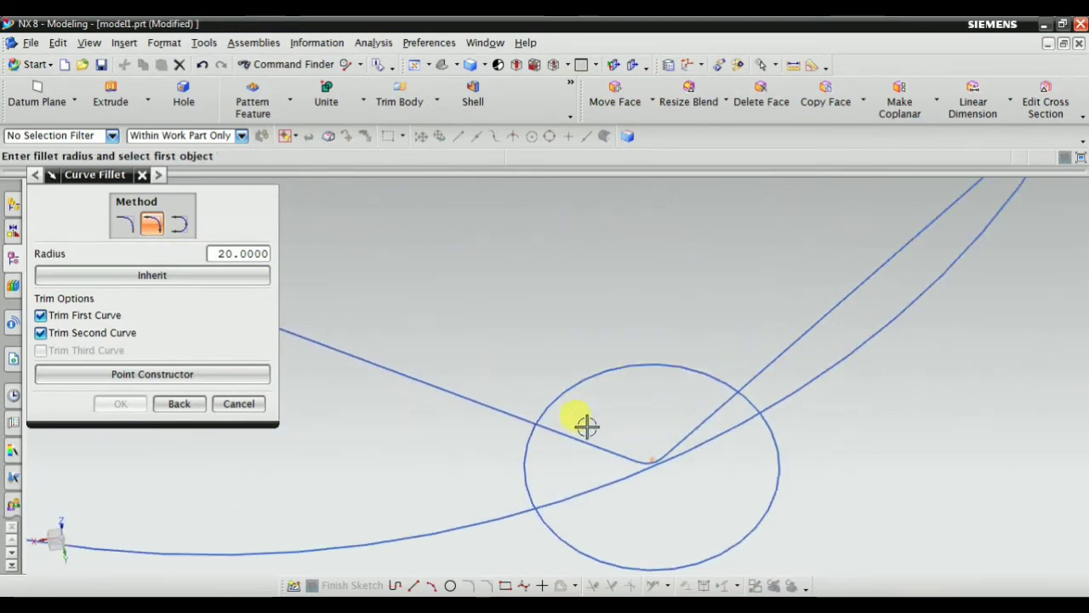
pyautogui.scroll(-6, 732, 462)
pyautogui.scroll(3, 414, 352)
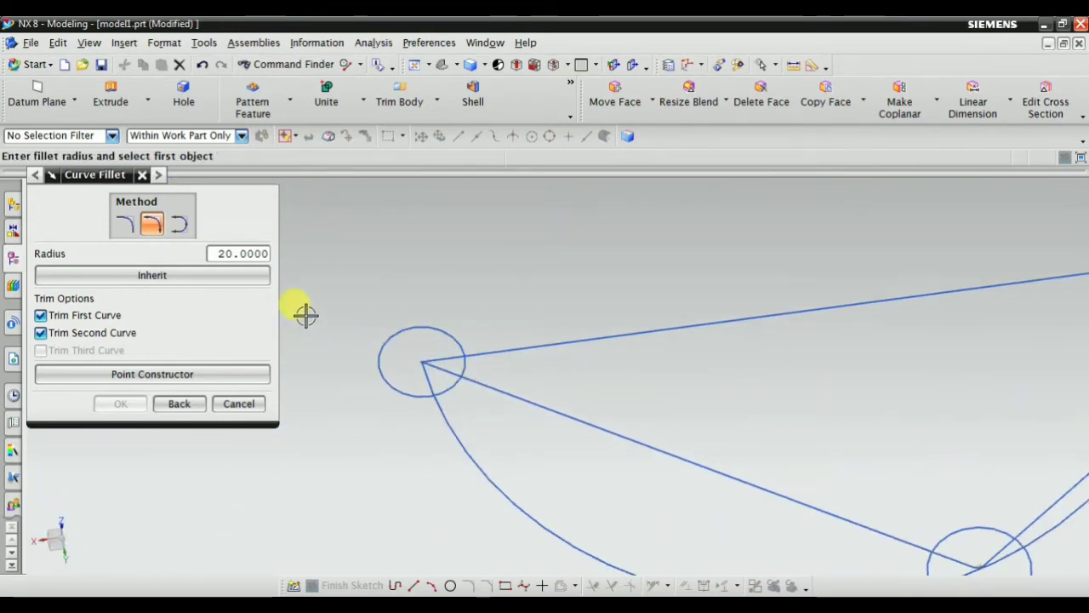
pyautogui.scroll(5, 434, 361)
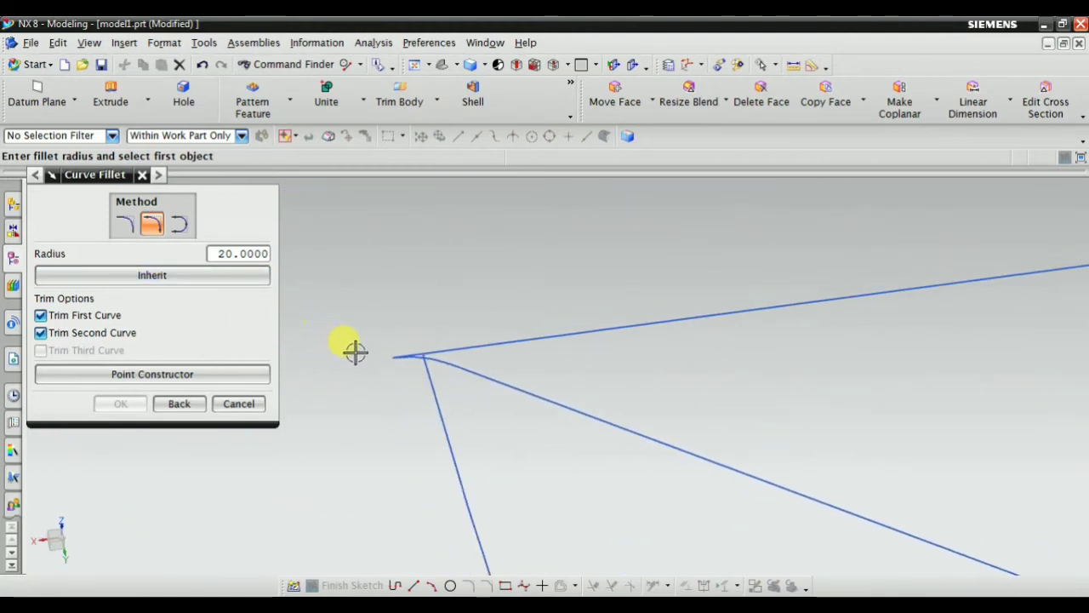
pyautogui.scroll(4, 450, 348)
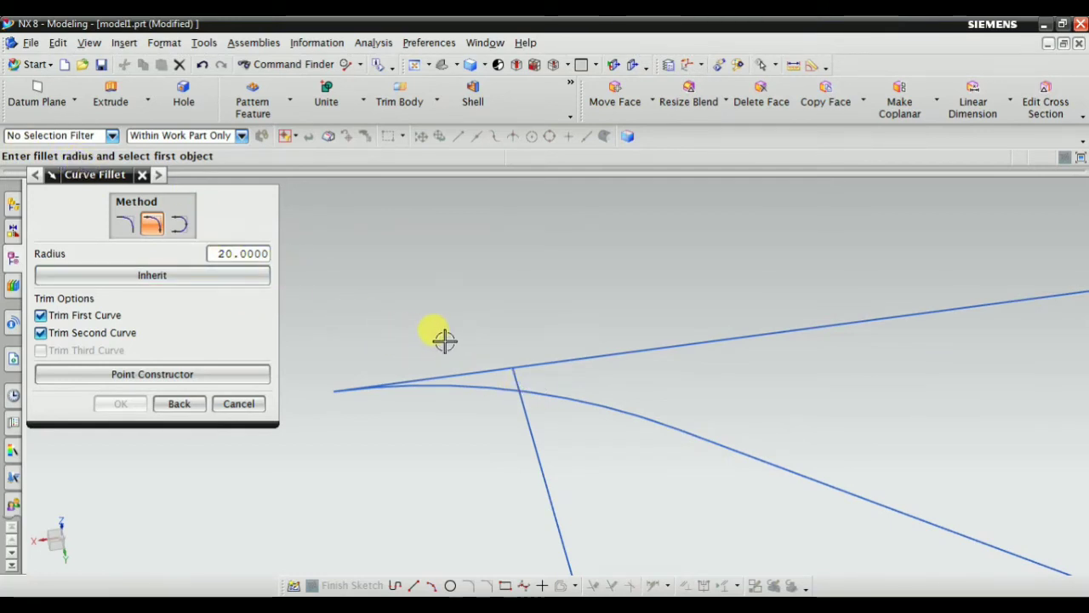
pyautogui.click(457, 383)
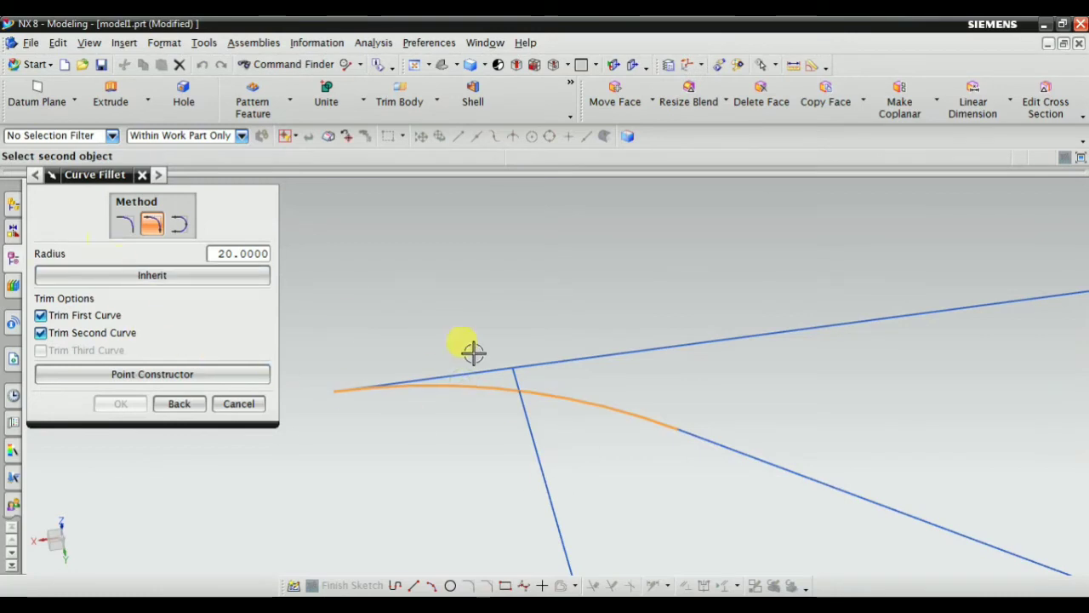
pyautogui.click(593, 359)
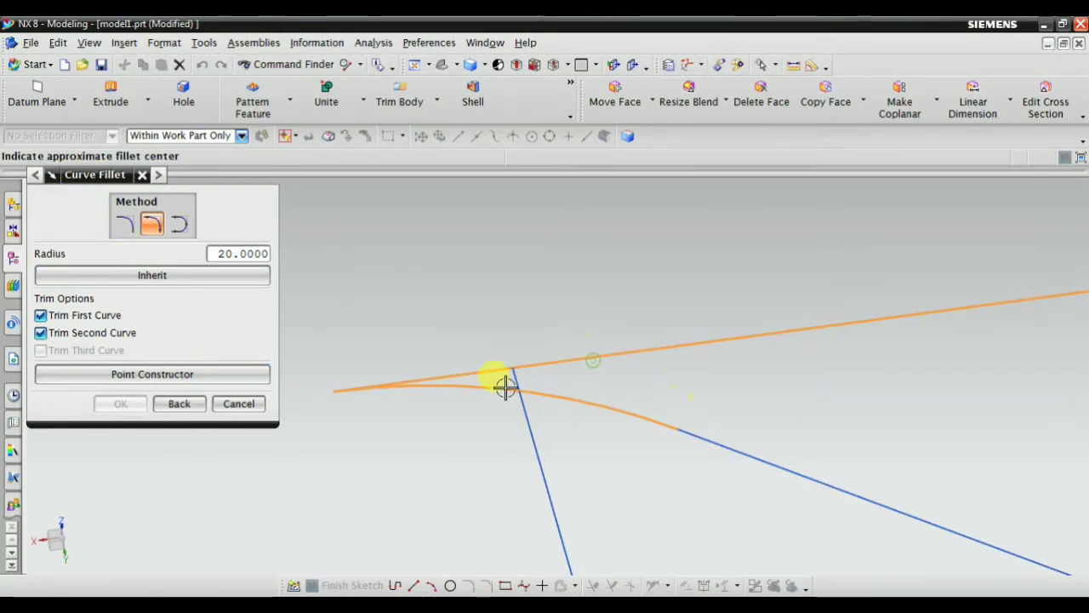
pyautogui.scroll(4, 608, 379)
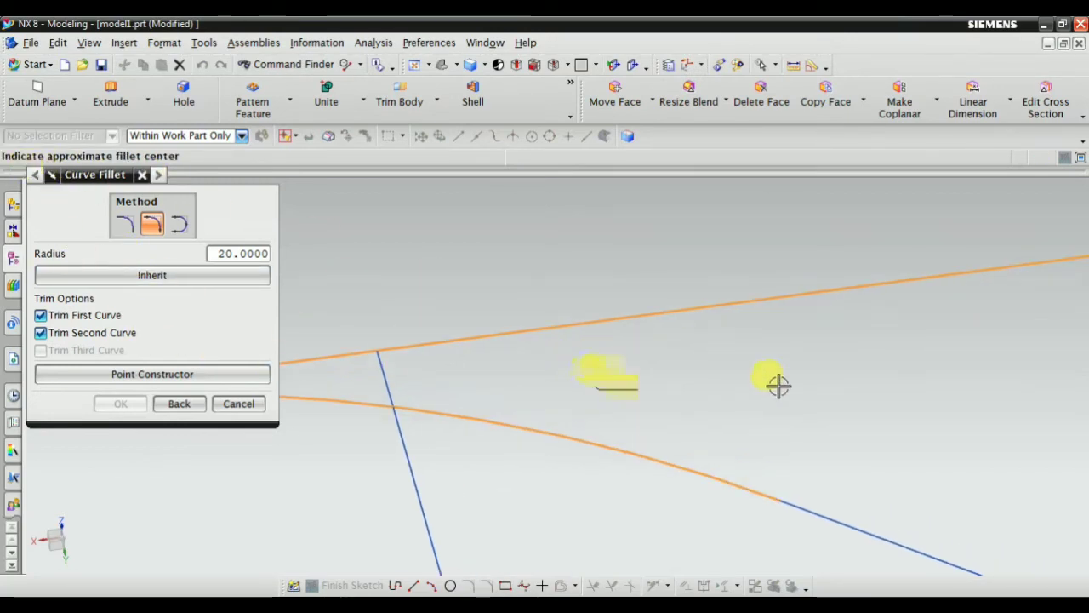
pyautogui.scroll(-4, 587, 350)
pyautogui.click(777, 363)
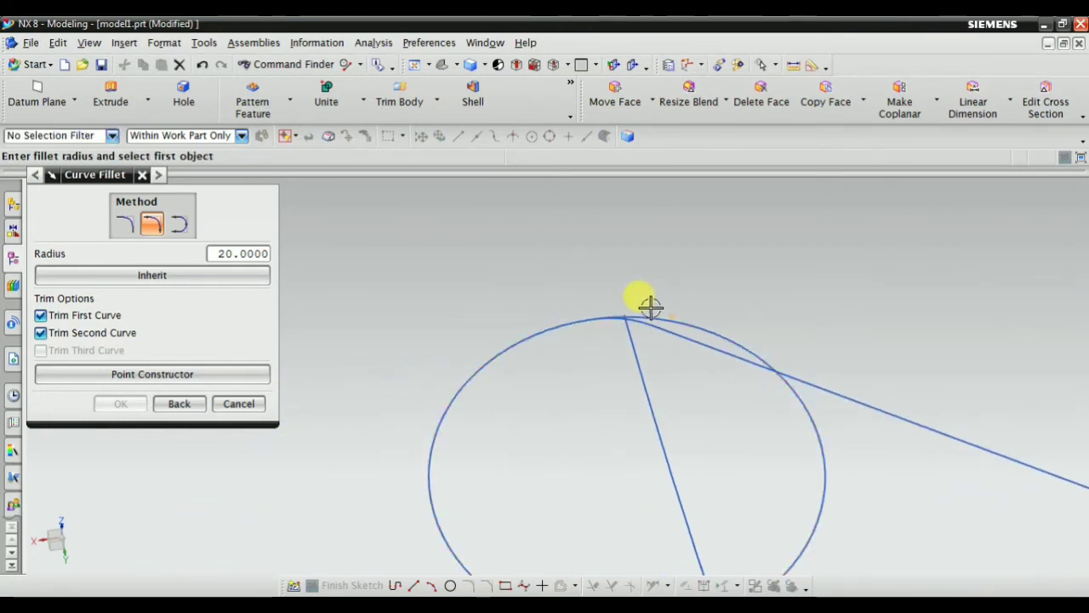
pyautogui.click(649, 304)
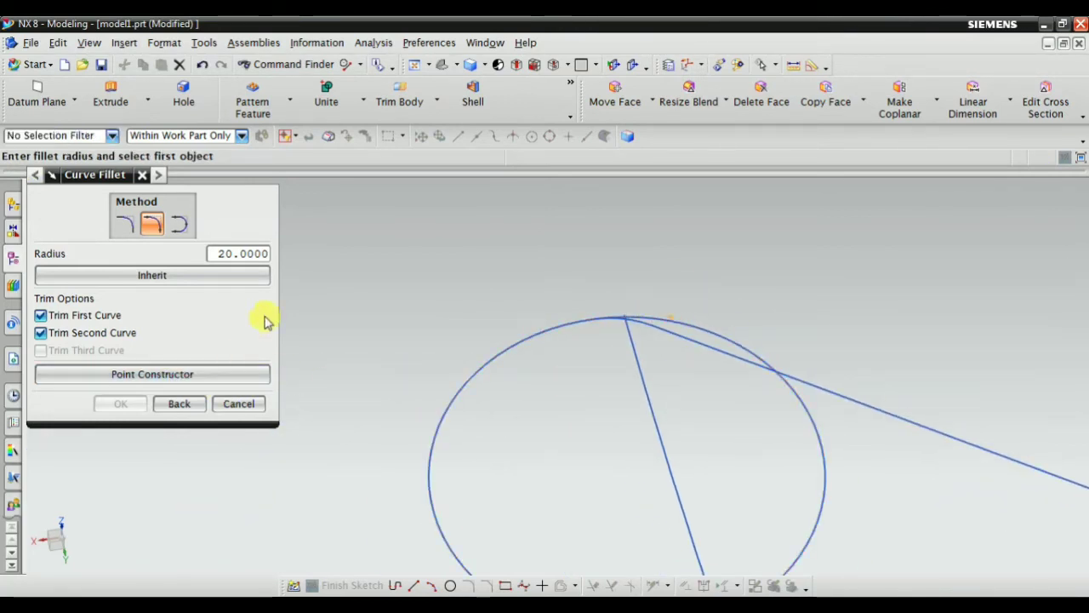
pyautogui.scroll(-7, 562, 307)
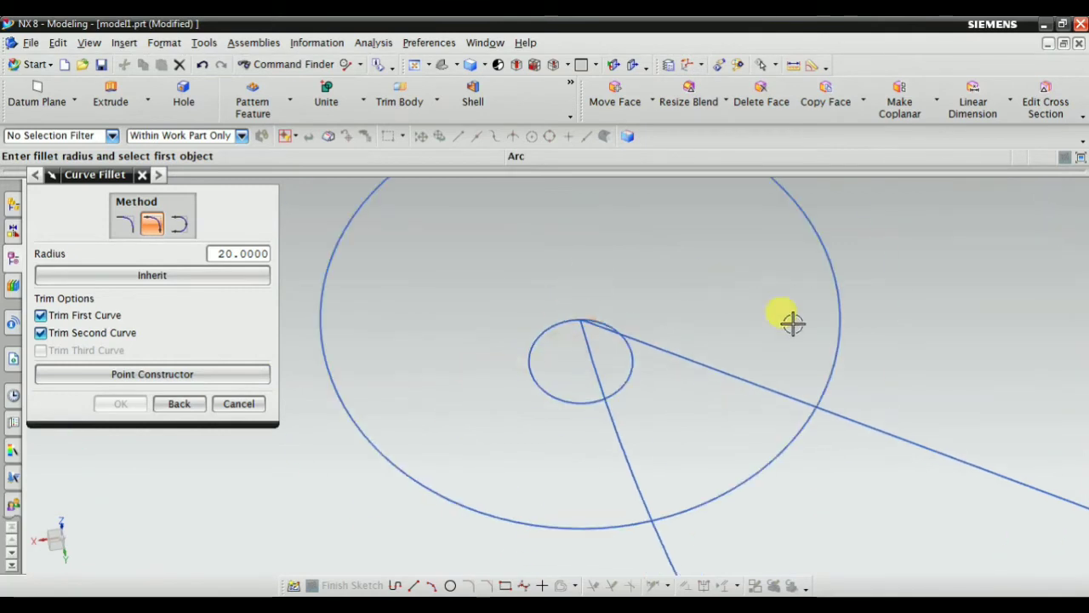
# Step: Leave the fillet command and undo the fillet between the corner arc and the upper long line
pyautogui.click(239, 406)
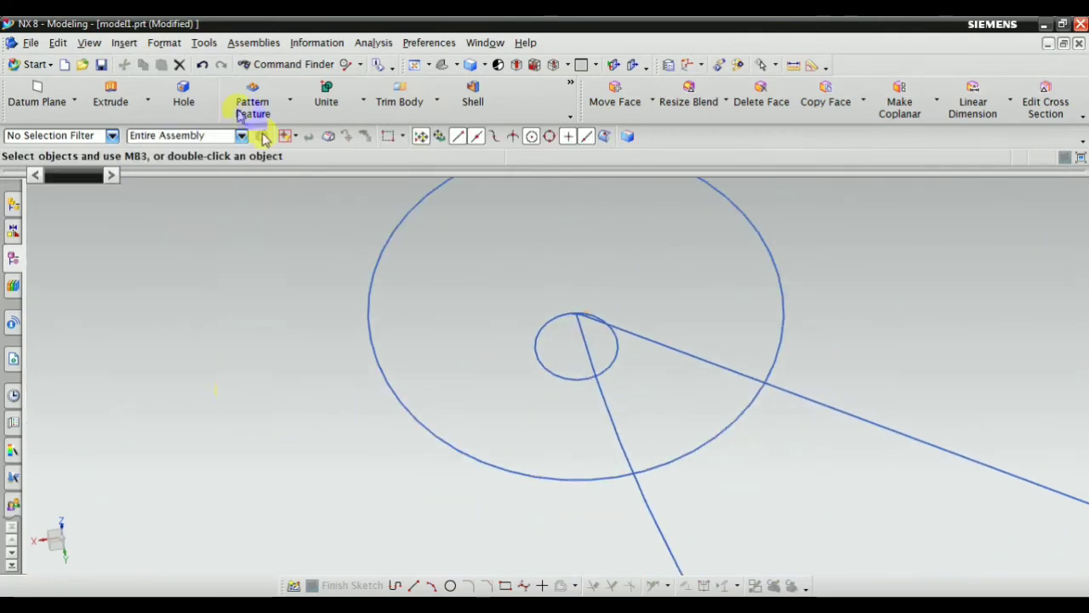
pyautogui.click(203, 65)
pyautogui.click(202, 64)
pyautogui.scroll(-11, 394, 263)
pyautogui.scroll(10, 593, 238)
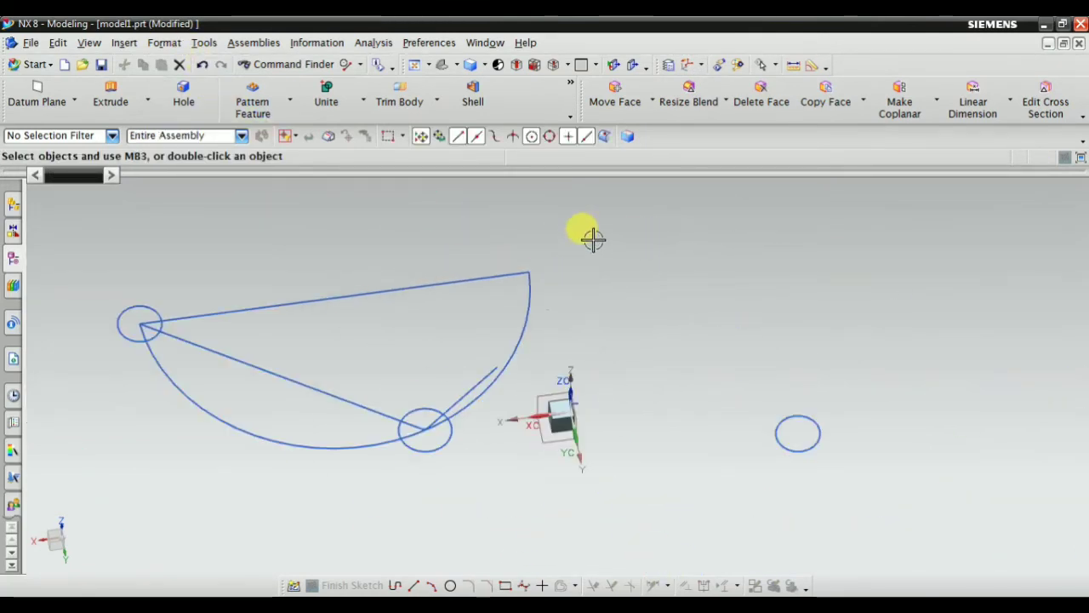
# Step: Try a 20 mm 2 Curve Fillet between the upper long line and the large arc, indicating the centre inside their corner
pyautogui.scroll(5, 664, 332)
pyautogui.rightClick(603, 252)
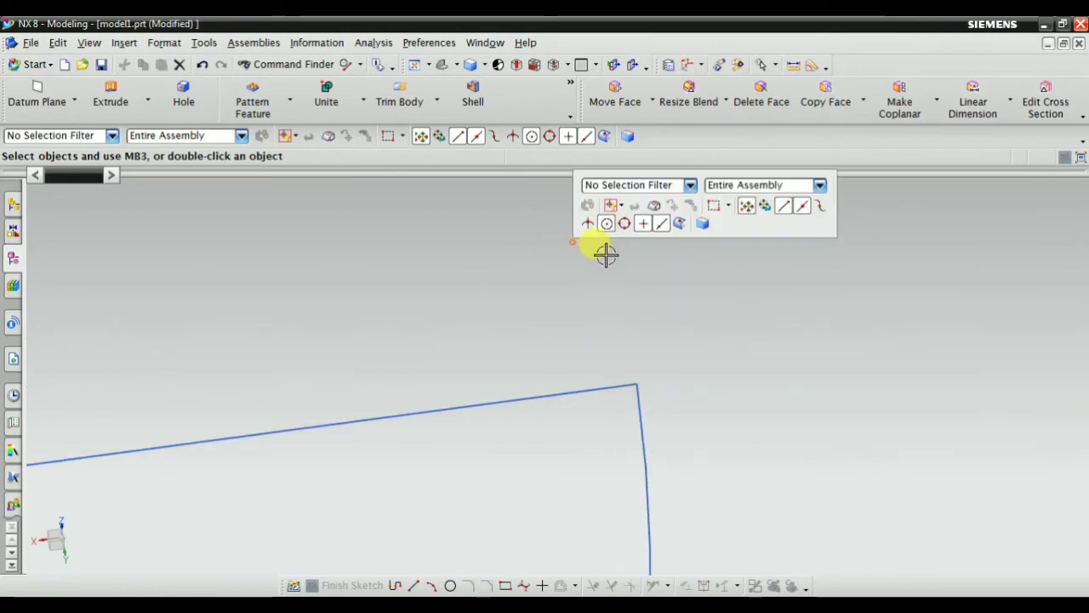
pyautogui.moveTo(646, 425)
pyautogui.click(773, 427)
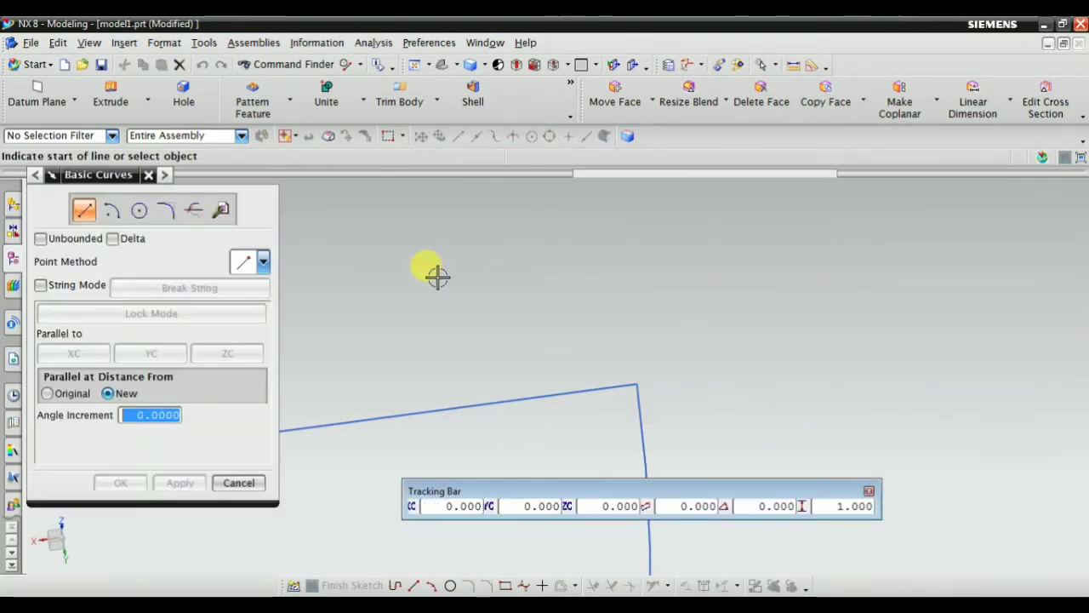
pyautogui.click(181, 212)
pyautogui.scroll(-3, 691, 284)
pyautogui.scroll(2, 474, 285)
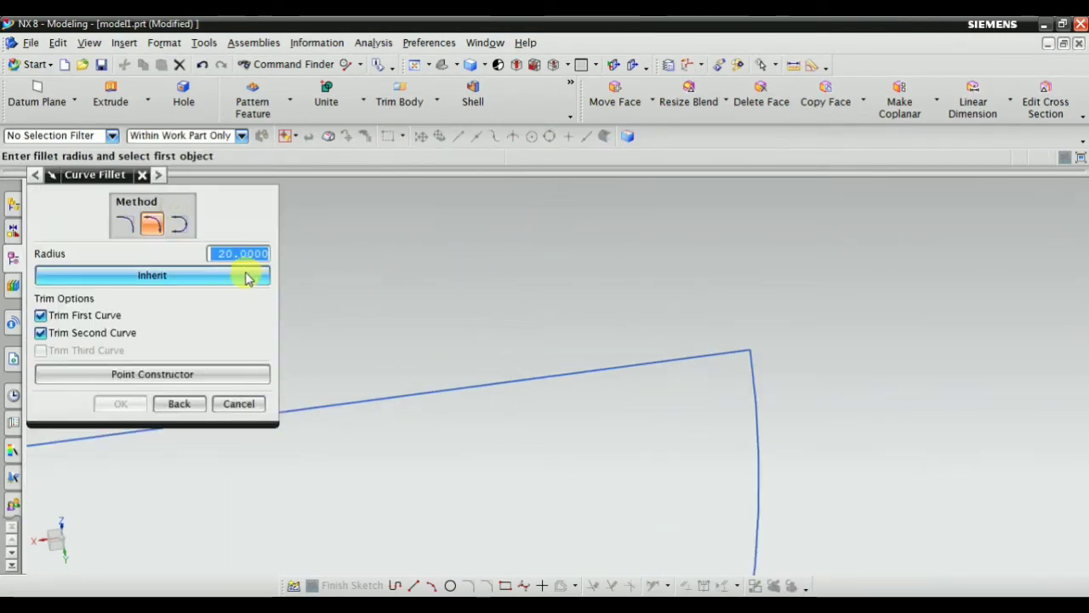
pyautogui.scroll(-4, 668, 312)
pyautogui.scroll(4, 739, 315)
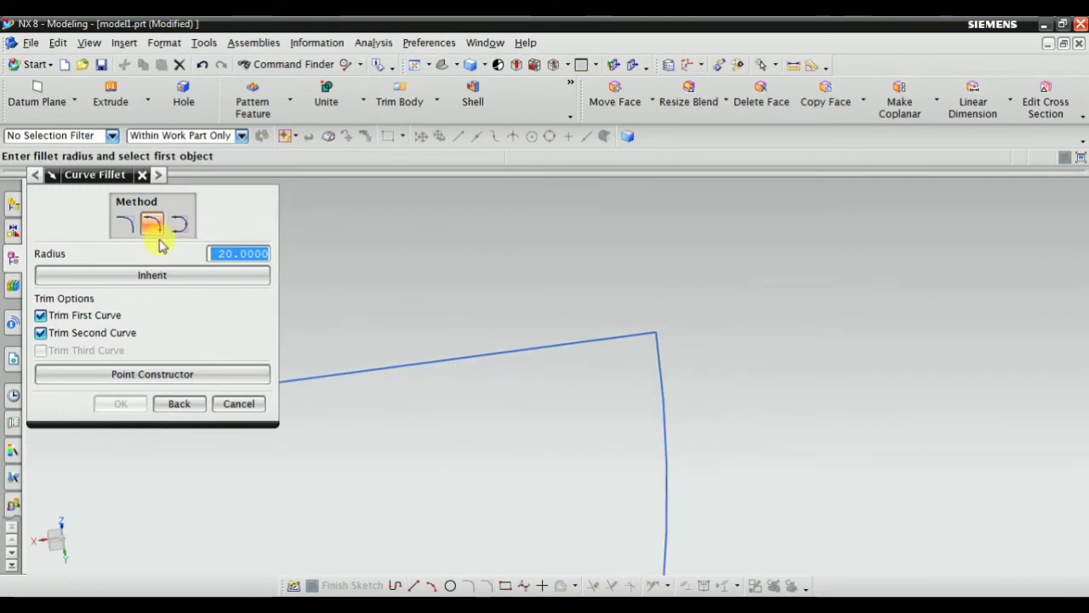
pyautogui.click(501, 352)
pyautogui.click(653, 409)
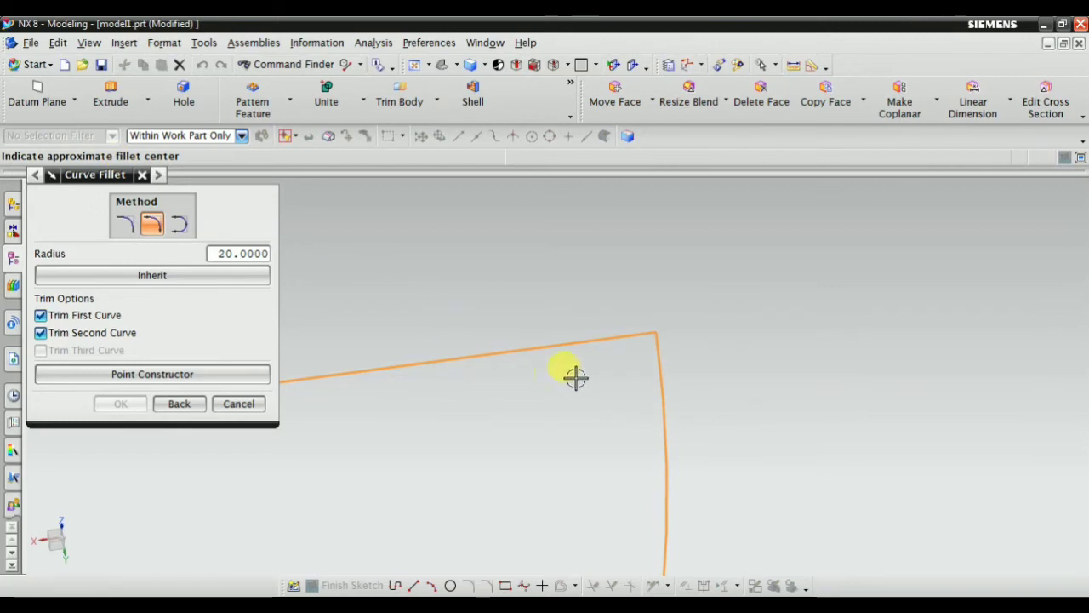
pyautogui.click(556, 443)
# Step: Leave the fillet command and undo the fillet between the upper long line and the large arc
pyautogui.scroll(3, 594, 355)
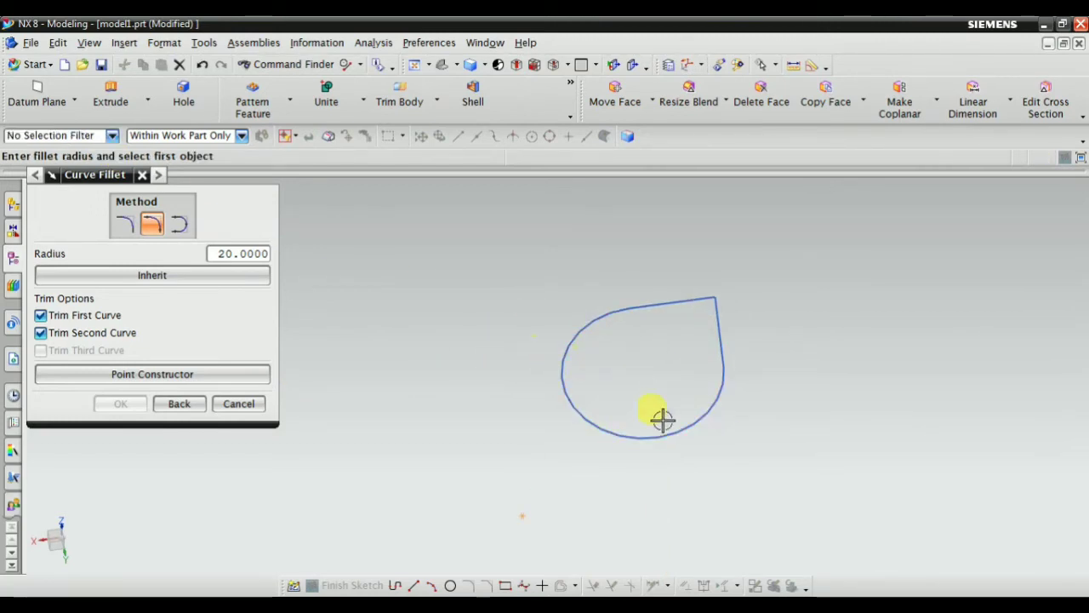
pyautogui.click(225, 404)
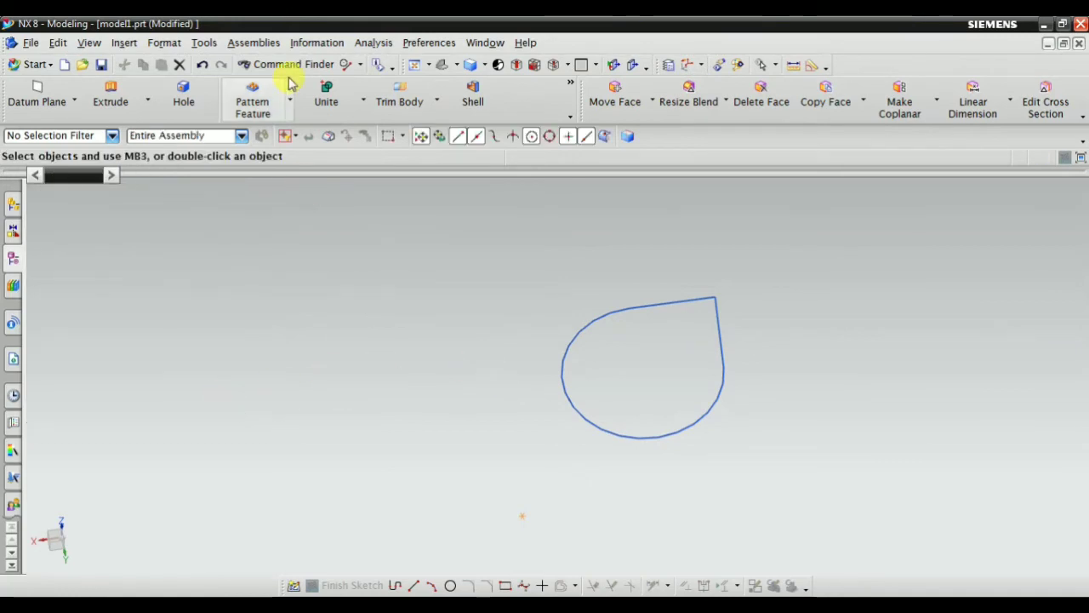
pyautogui.click(202, 67)
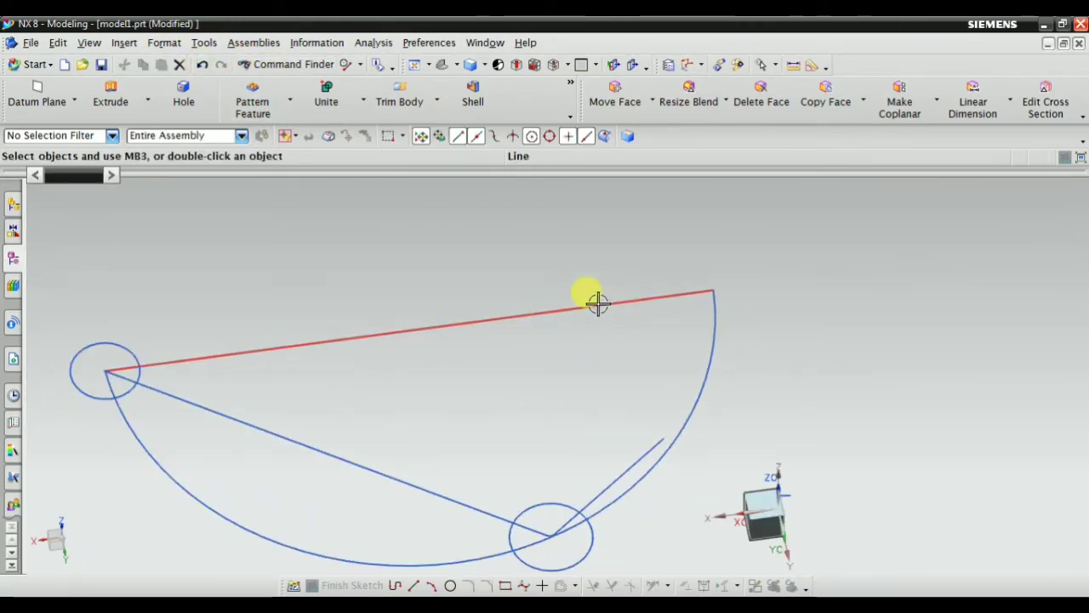
# Step: Set up a Basic Curves Trim on the circle around the short line's corner, with the lower long line as first bounding object
pyautogui.click(124, 42)
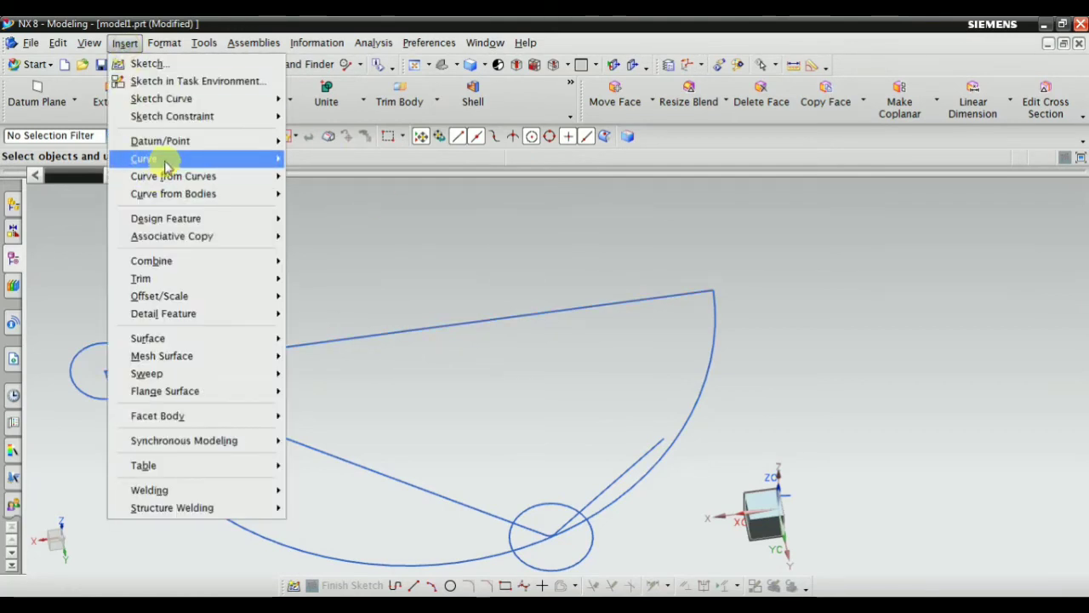
pyautogui.moveTo(168, 162)
pyautogui.click(324, 212)
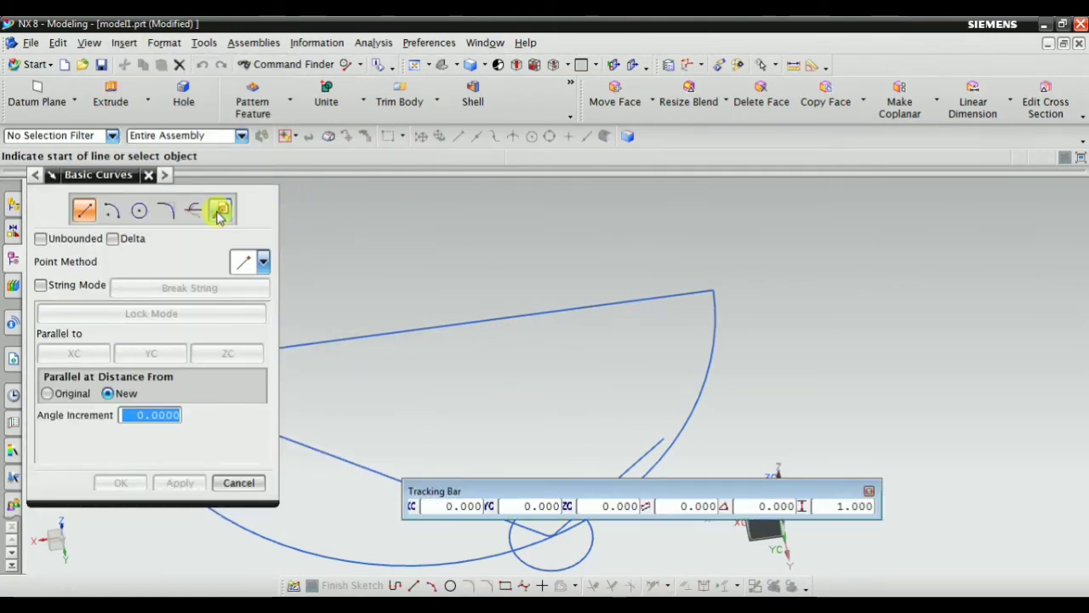
pyautogui.click(194, 213)
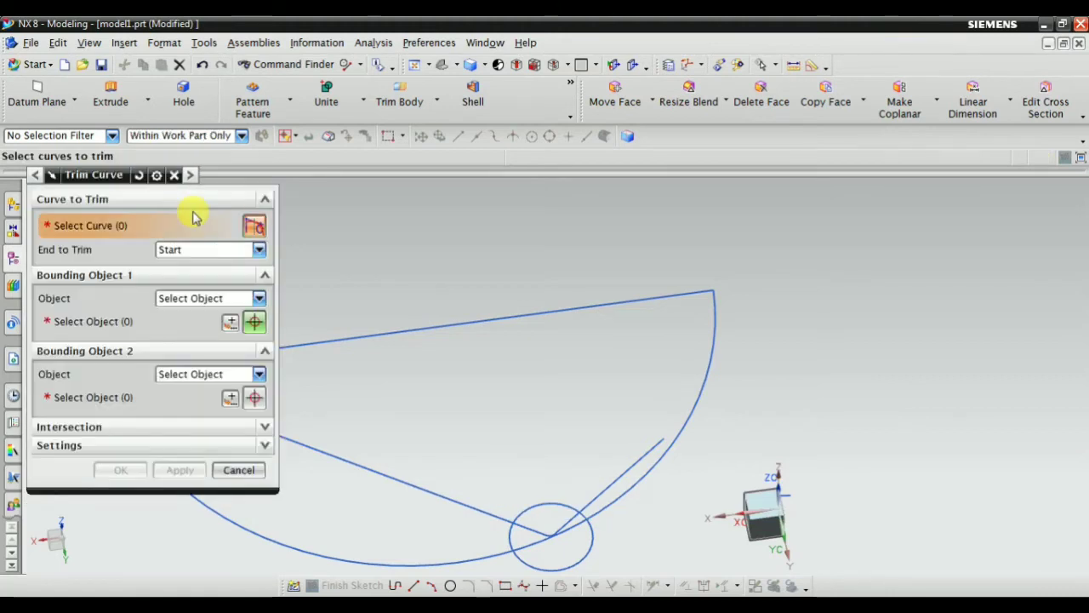
pyautogui.scroll(-3, 588, 248)
pyautogui.scroll(10, 627, 369)
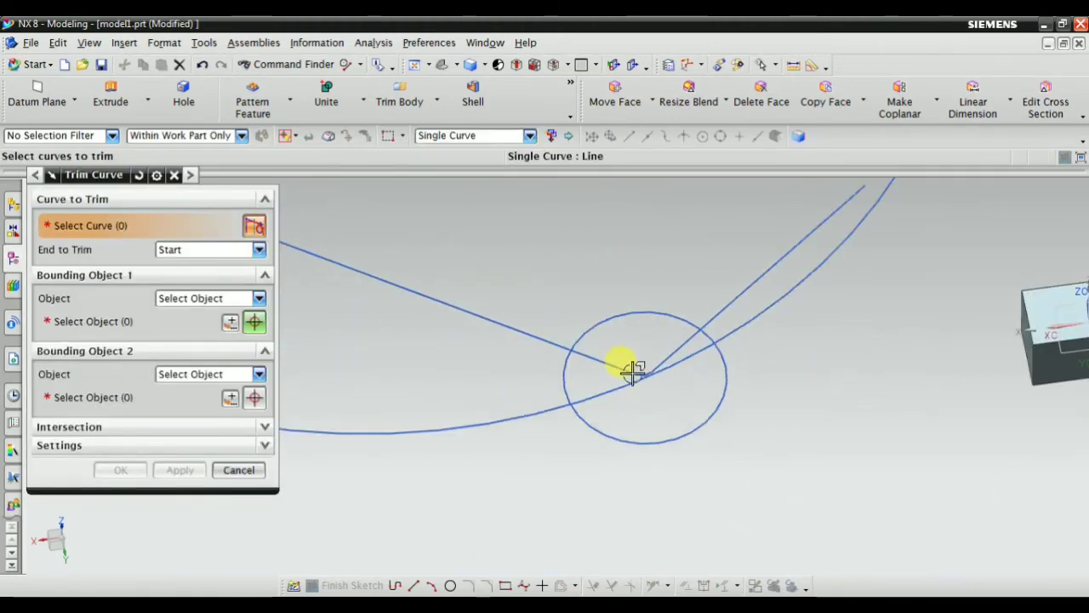
pyautogui.scroll(-4, 596, 421)
pyautogui.scroll(2, 587, 395)
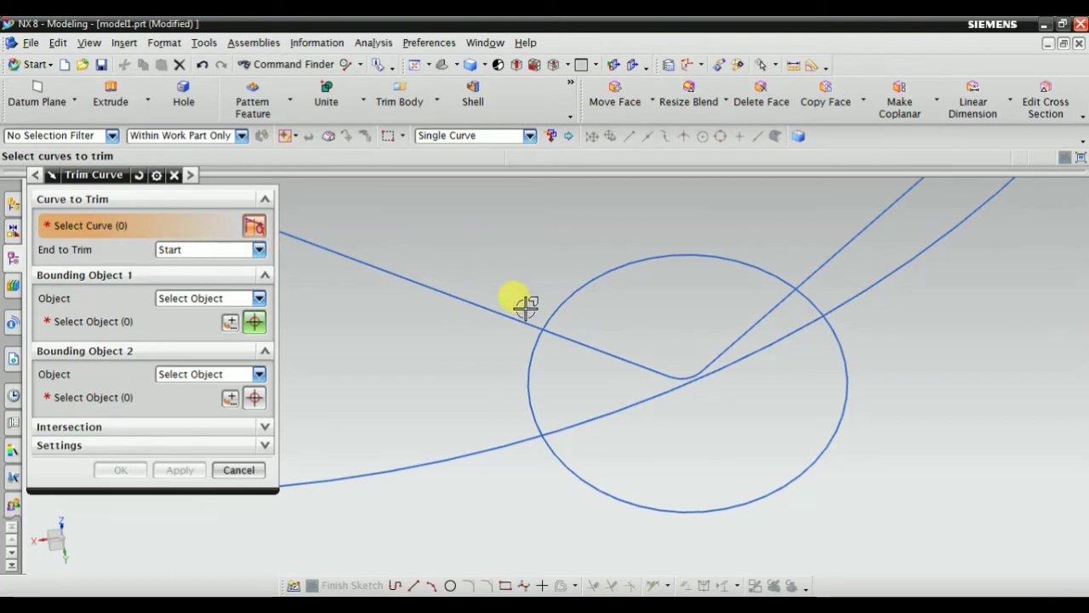
pyautogui.click(557, 304)
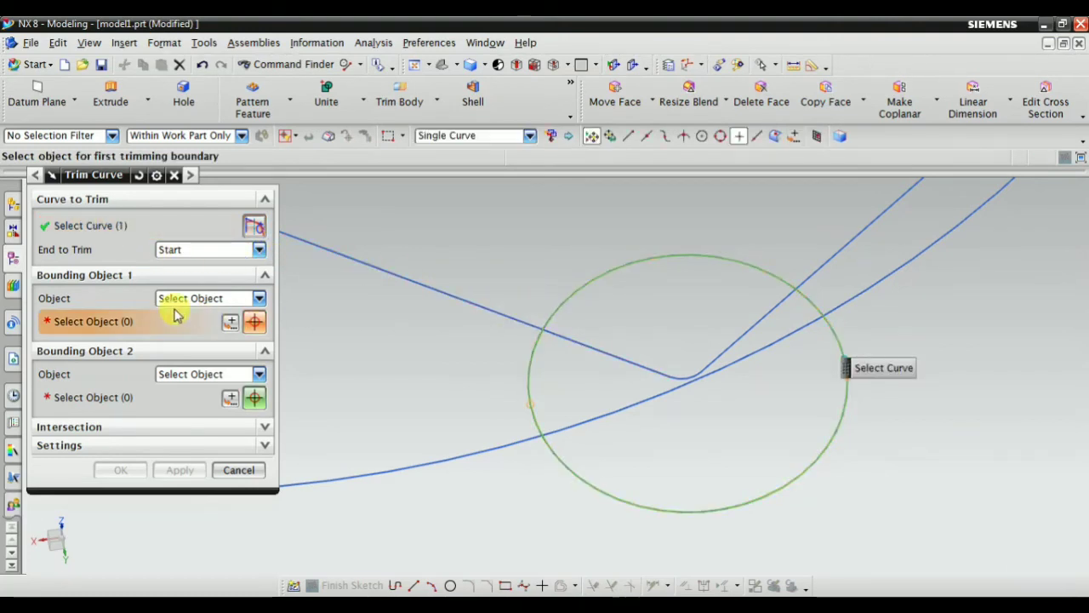
pyautogui.click(494, 309)
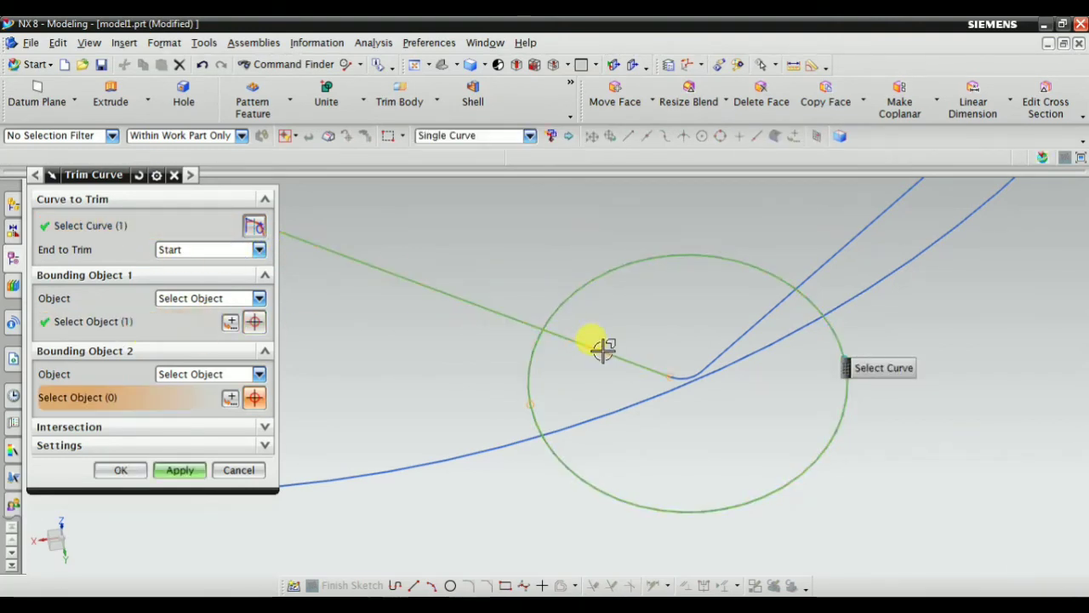
# Step: Use the lower long line as second bounding object too, apply the circle's trim, and leave the Basic Curves command
pyautogui.scroll(-3, 551, 343)
pyautogui.scroll(-2, 545, 323)
pyautogui.scroll(2, 554, 318)
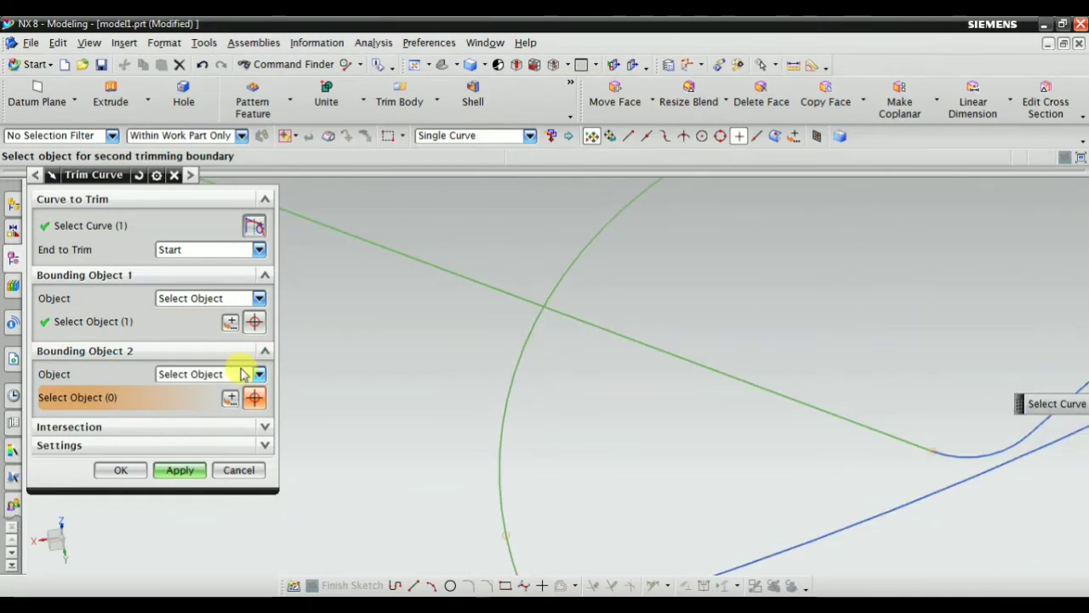
pyautogui.scroll(3, 530, 285)
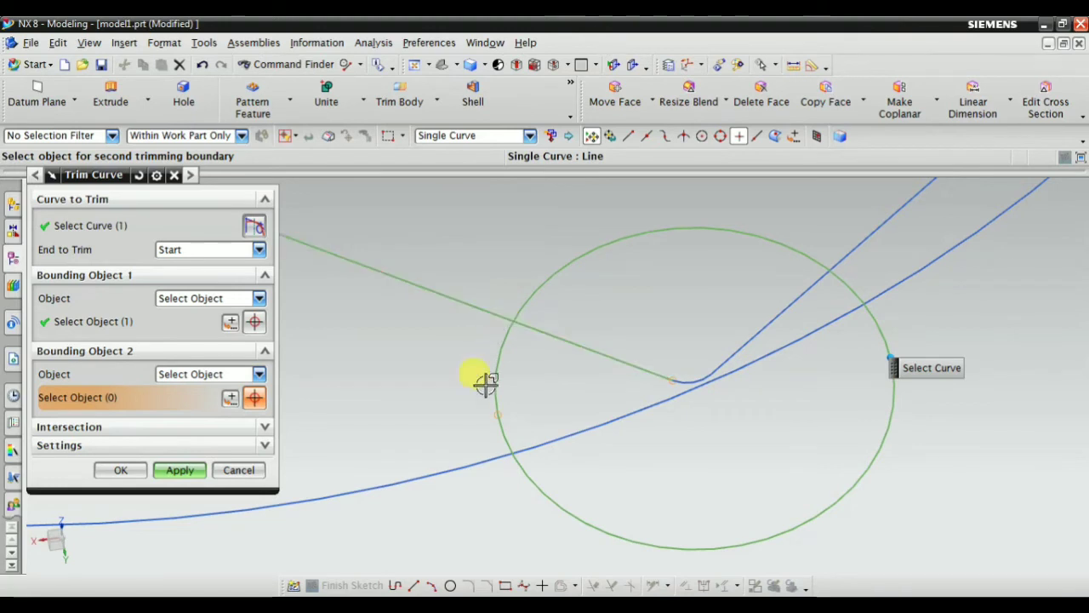
pyautogui.click(541, 330)
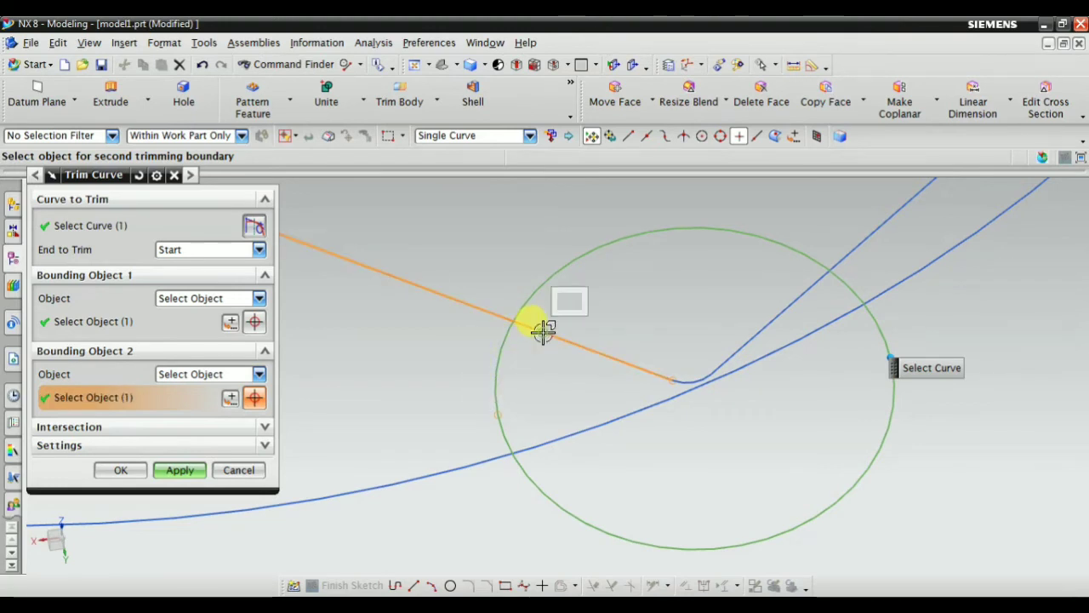
pyautogui.click(179, 471)
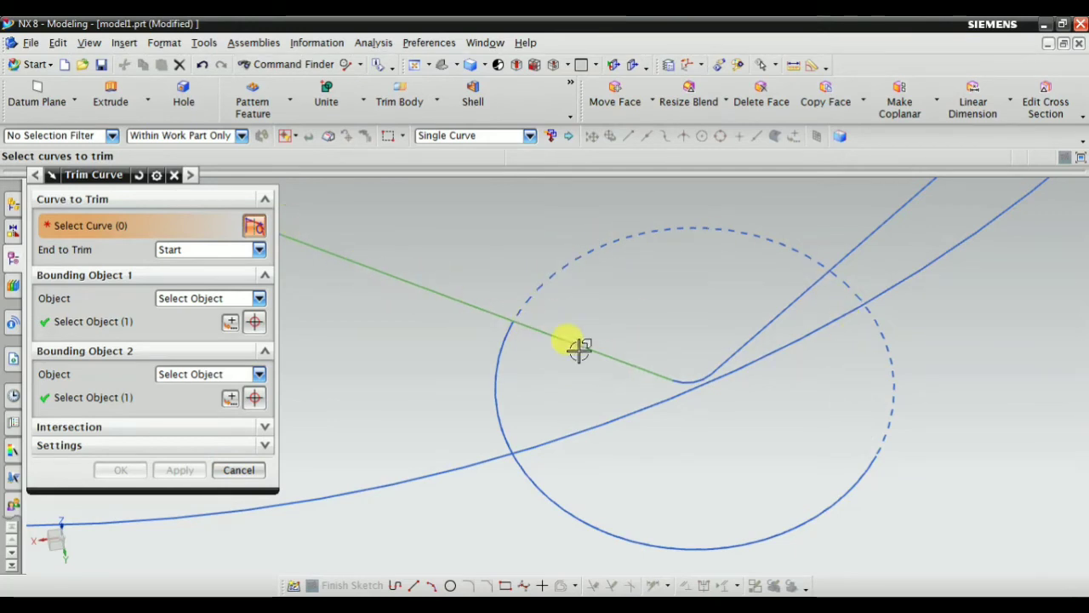
pyautogui.scroll(2, 710, 400)
pyautogui.scroll(-3, 666, 343)
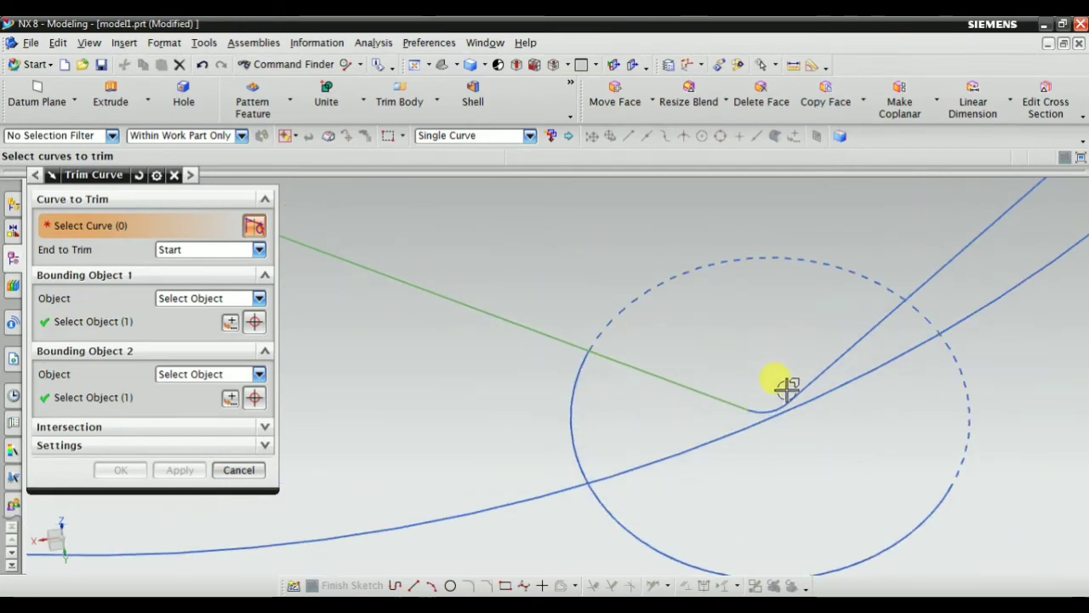
pyautogui.click(235, 471)
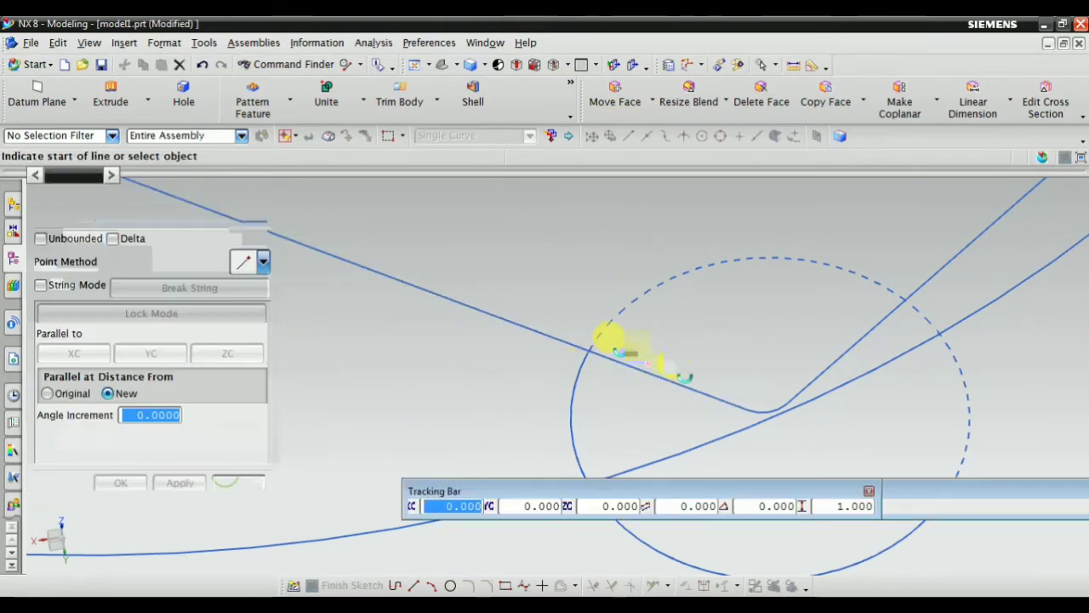
pyautogui.scroll(-3, 553, 383)
pyautogui.scroll(-1, 493, 414)
pyautogui.click(235, 483)
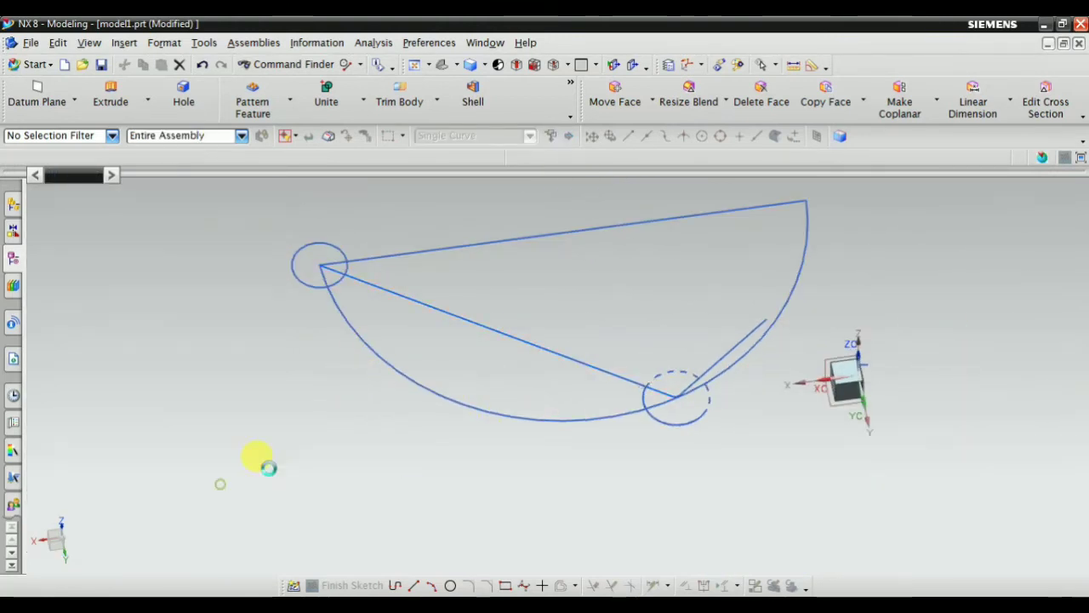
# Step: Set up a Trim Curve on the circle where the two long lines meet, with the lower long line as first bounding object
pyautogui.scroll(-2, 613, 375)
pyautogui.scroll(4, 648, 391)
pyautogui.scroll(-3, 553, 411)
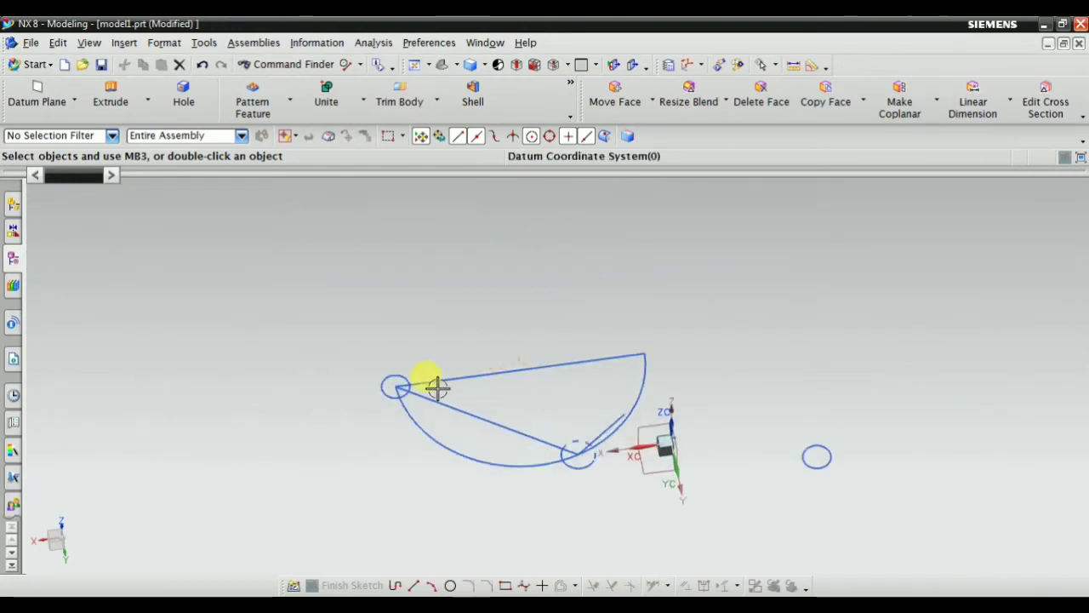
pyautogui.scroll(6, 275, 394)
pyautogui.scroll(-2, 502, 393)
pyautogui.scroll(3, 516, 309)
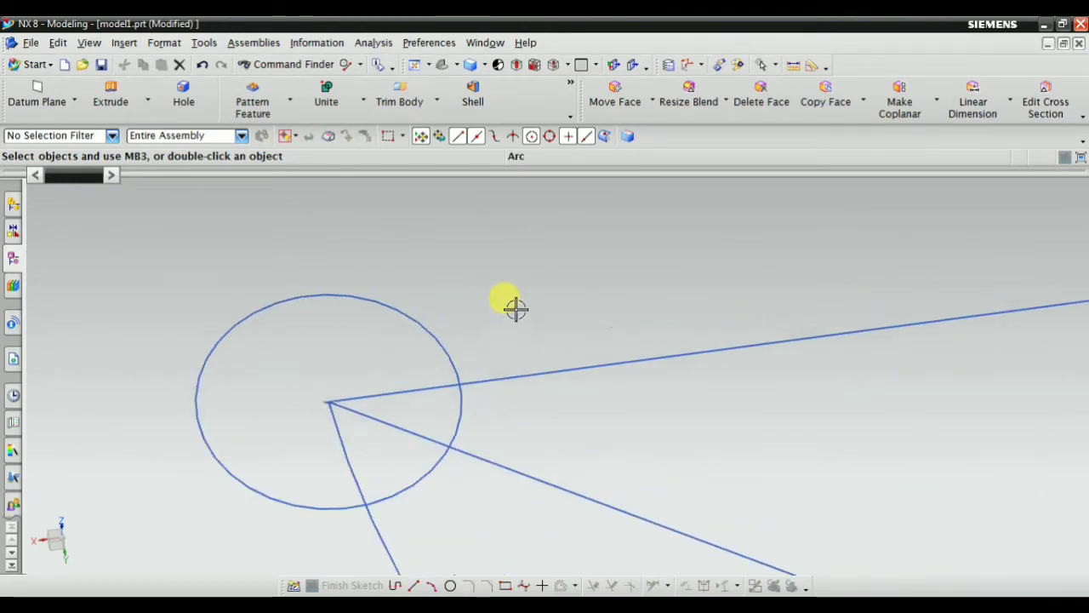
pyautogui.click(124, 45)
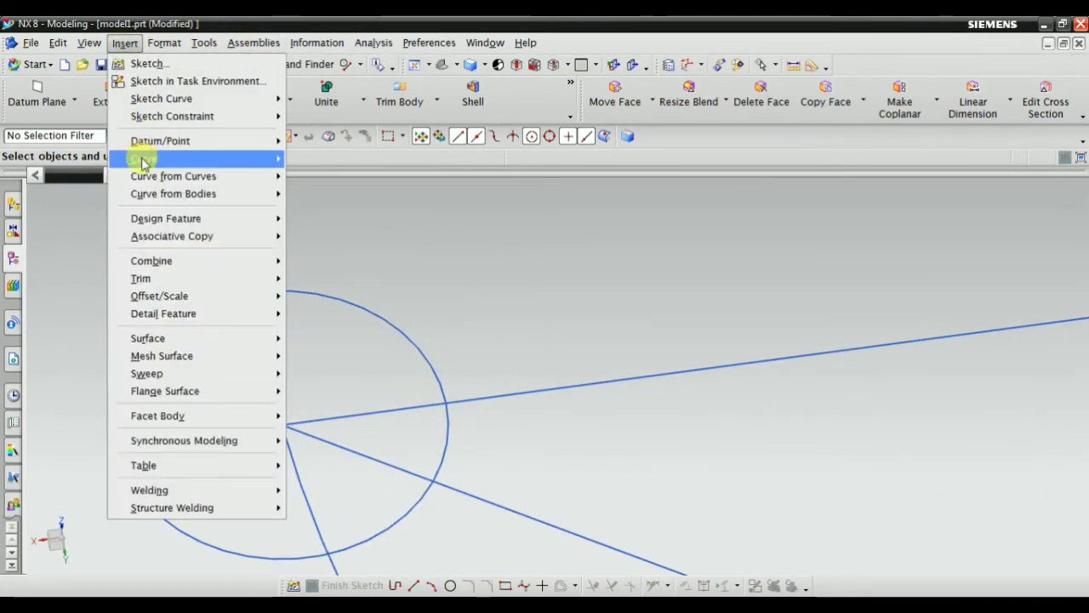
pyautogui.moveTo(145, 159)
pyautogui.click(338, 216)
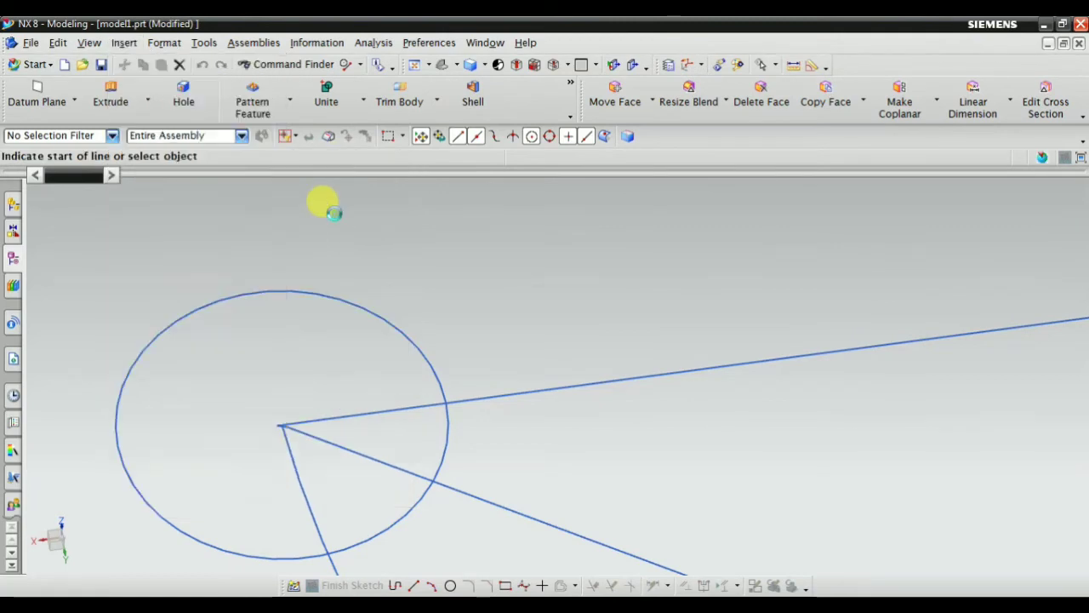
pyautogui.click(194, 211)
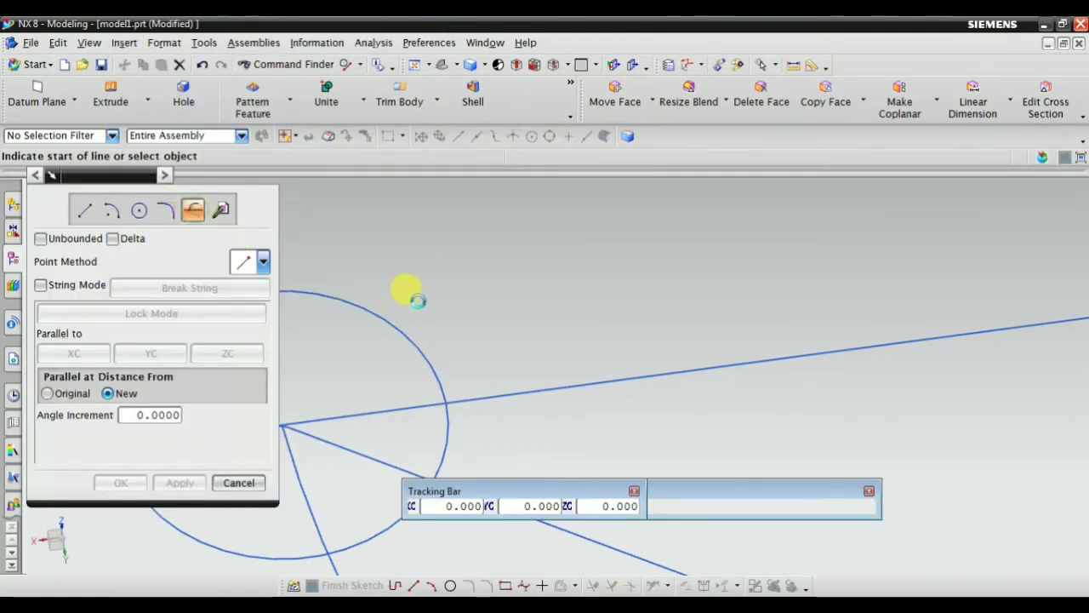
pyautogui.scroll(-2, 511, 255)
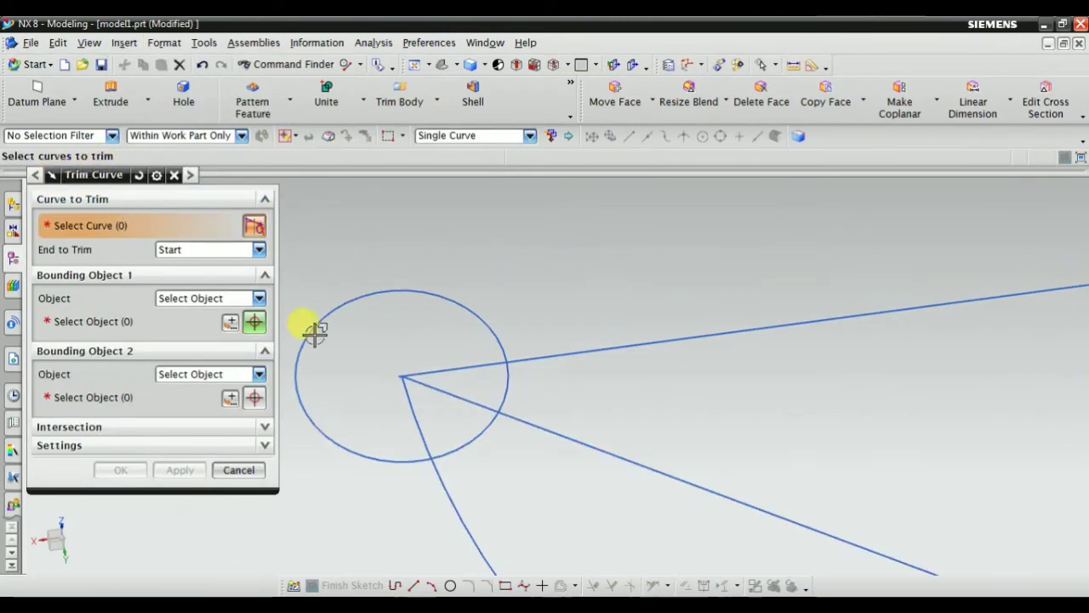
pyautogui.scroll(2, 473, 412)
pyautogui.click(481, 417)
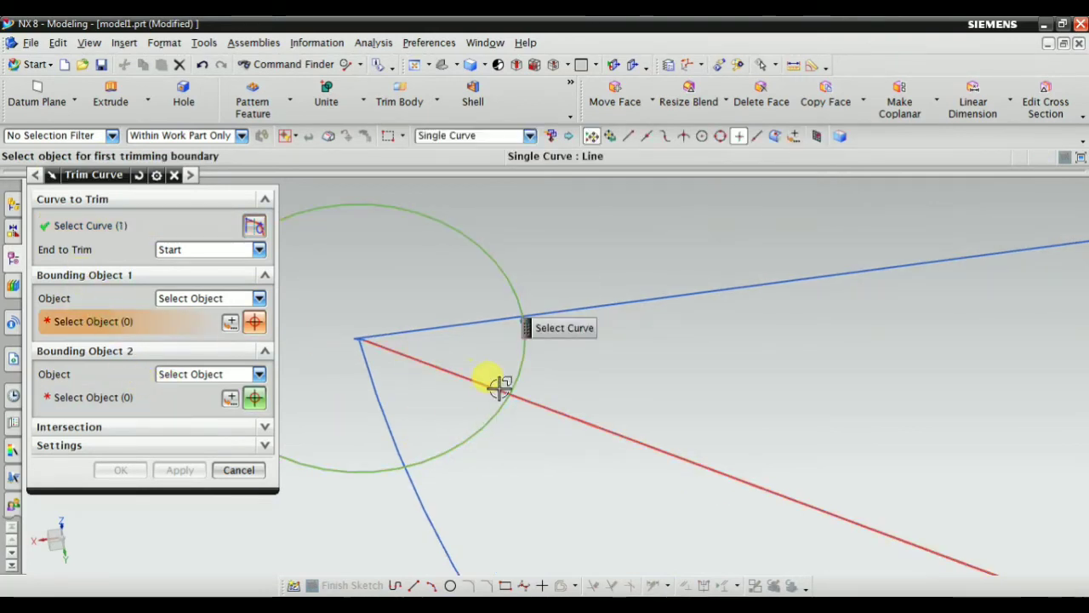
pyautogui.click(550, 410)
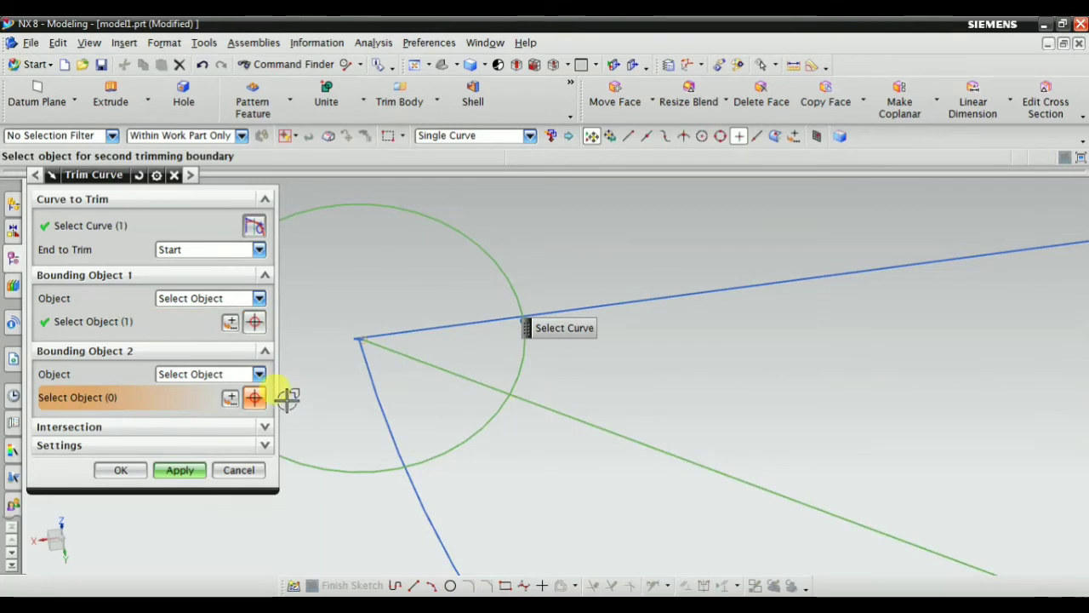
# Step: Set the large arc as second bounding object, apply the circle's trim, and leave the Basic Curves command
pyautogui.click(376, 411)
pyautogui.click(180, 470)
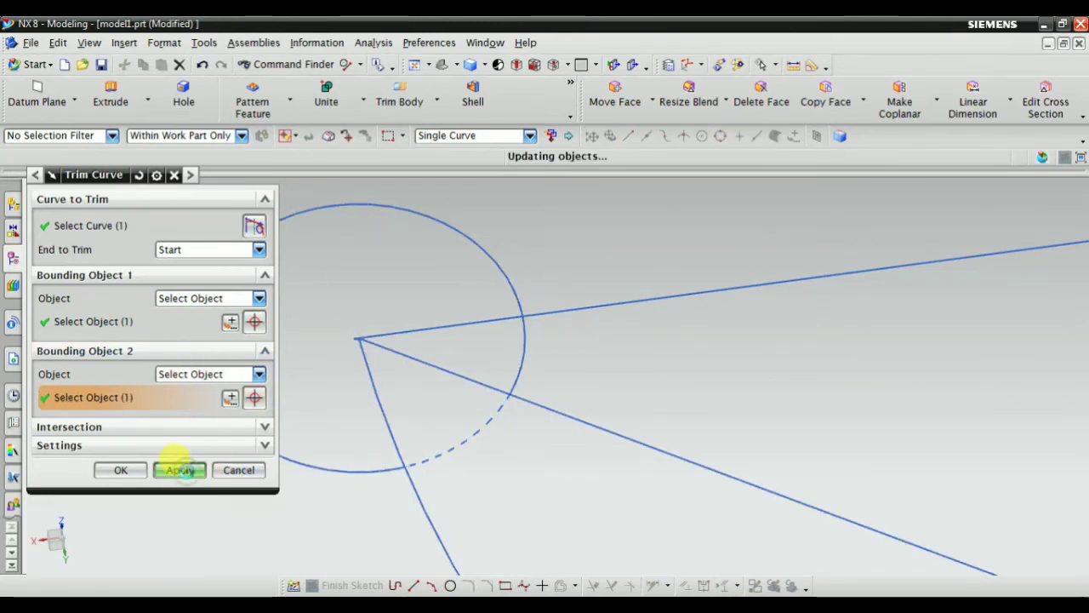
pyautogui.click(235, 470)
pyautogui.scroll(3, 423, 371)
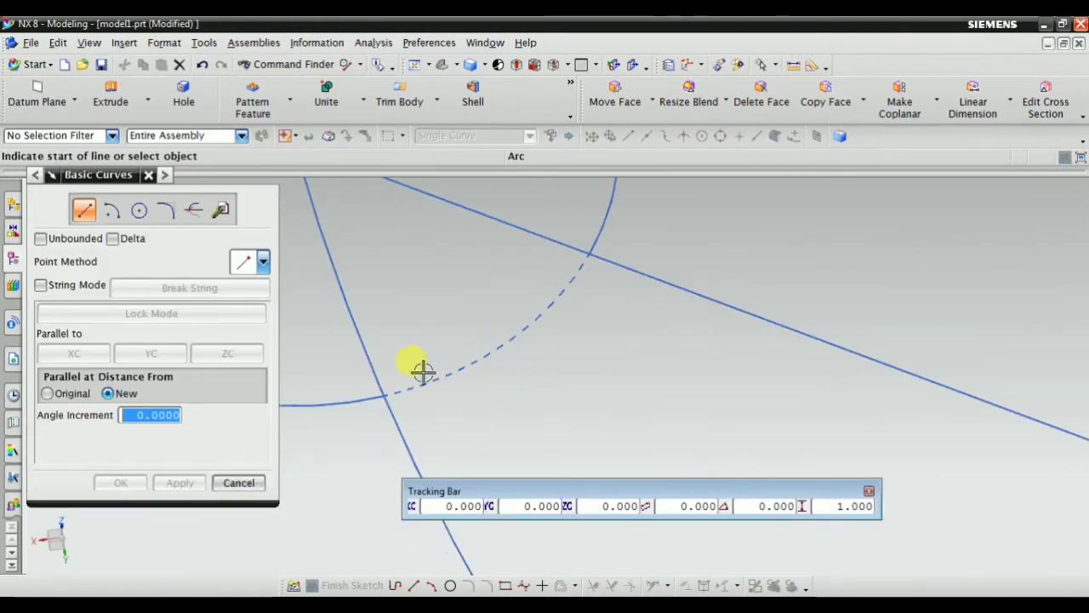
pyautogui.scroll(-2, 457, 400)
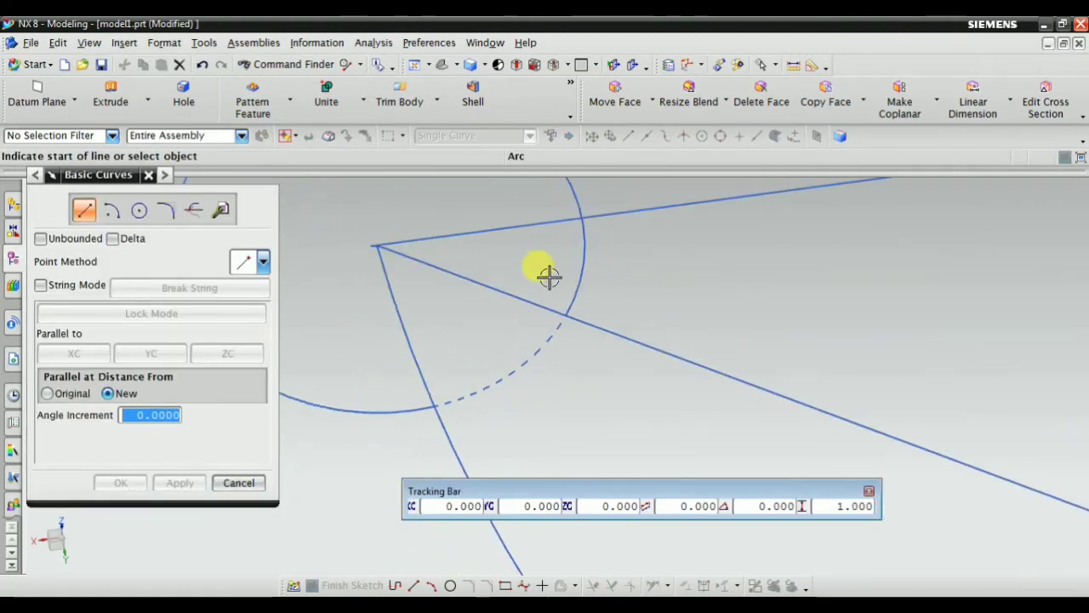
pyautogui.click(237, 483)
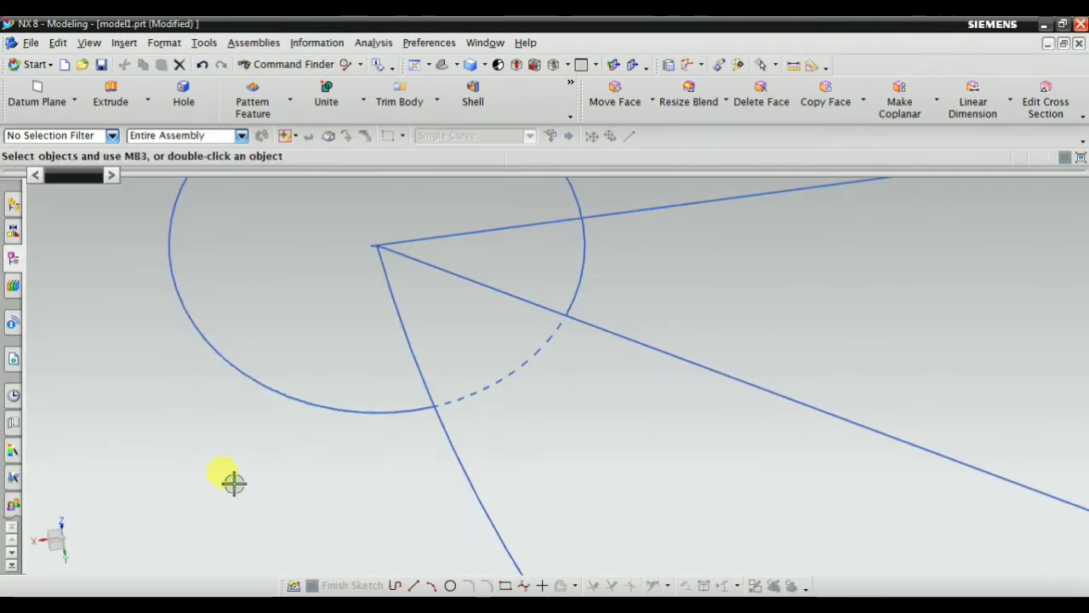
# Step: Set the upper long line's length to 2000 by editing its curve parameters in Basic Curves, and leave the command
pyautogui.scroll(-2, 547, 382)
pyautogui.click(125, 44)
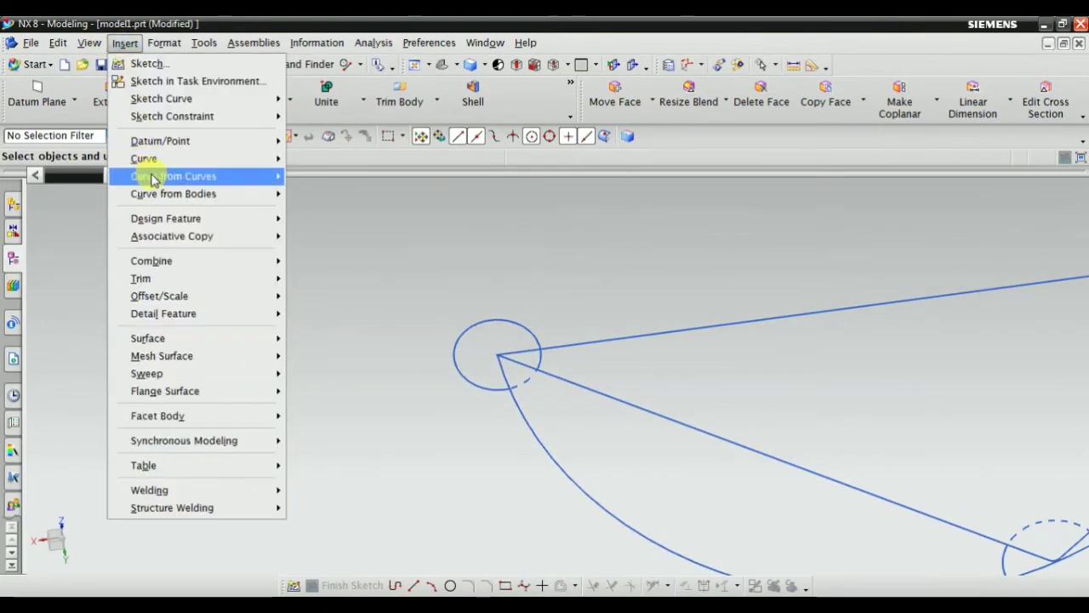
pyautogui.moveTo(157, 161)
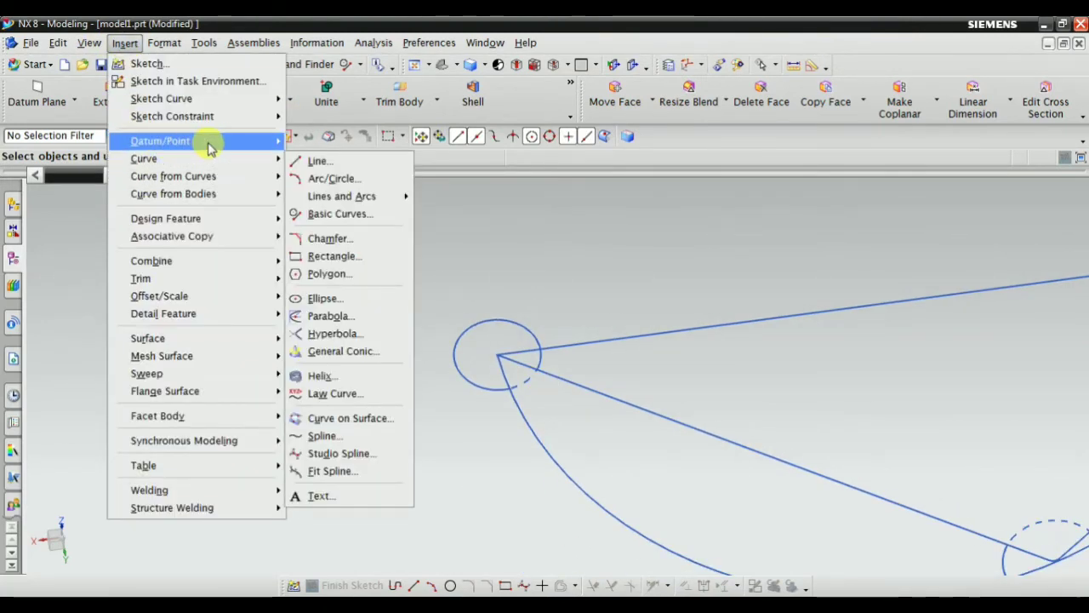
pyautogui.click(347, 214)
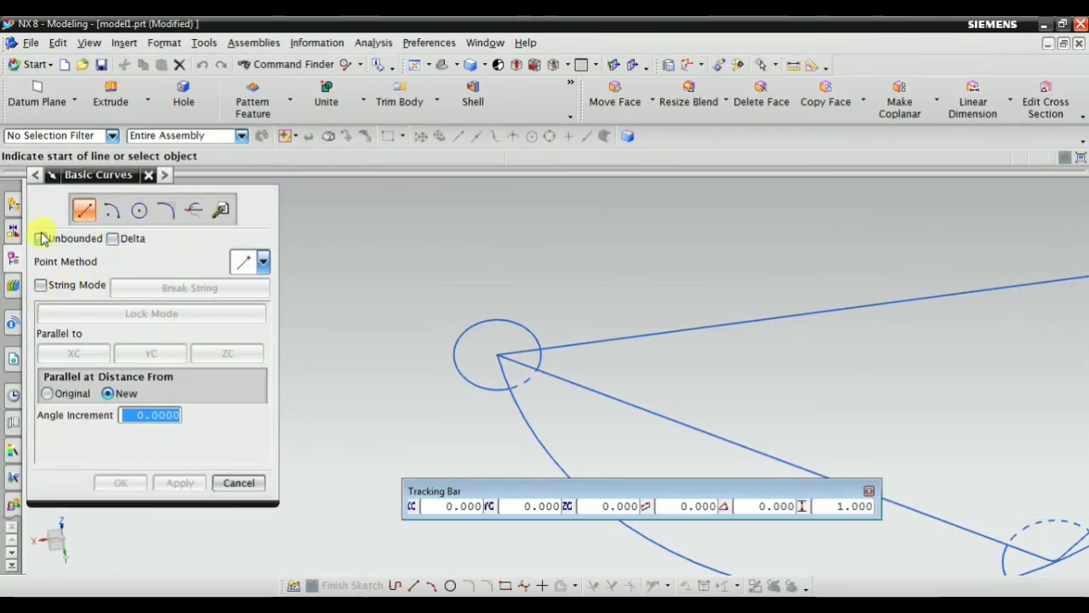
pyautogui.click(222, 213)
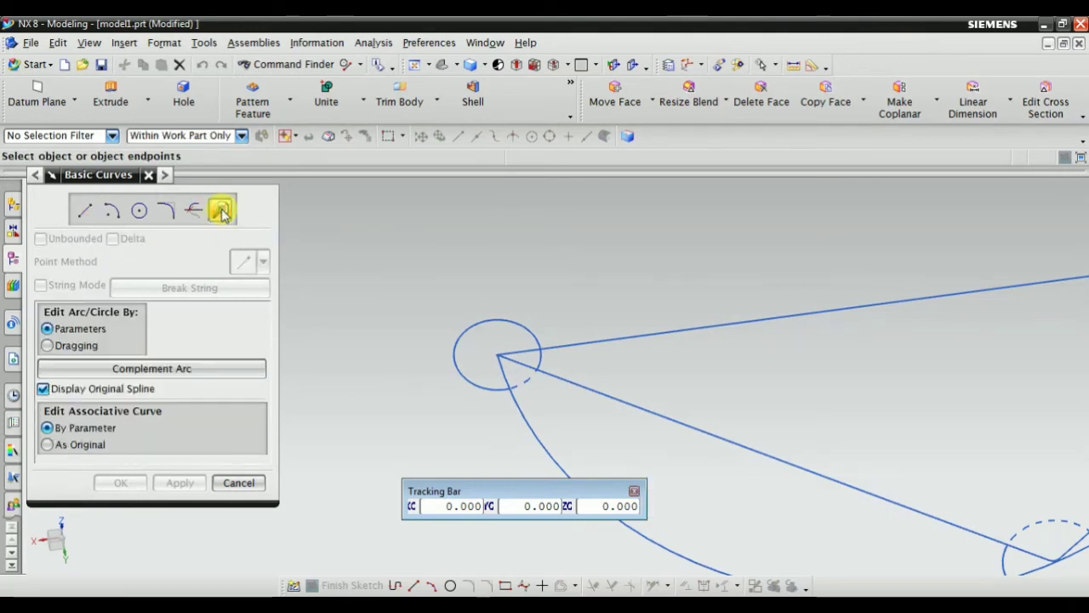
pyautogui.scroll(-4, 418, 359)
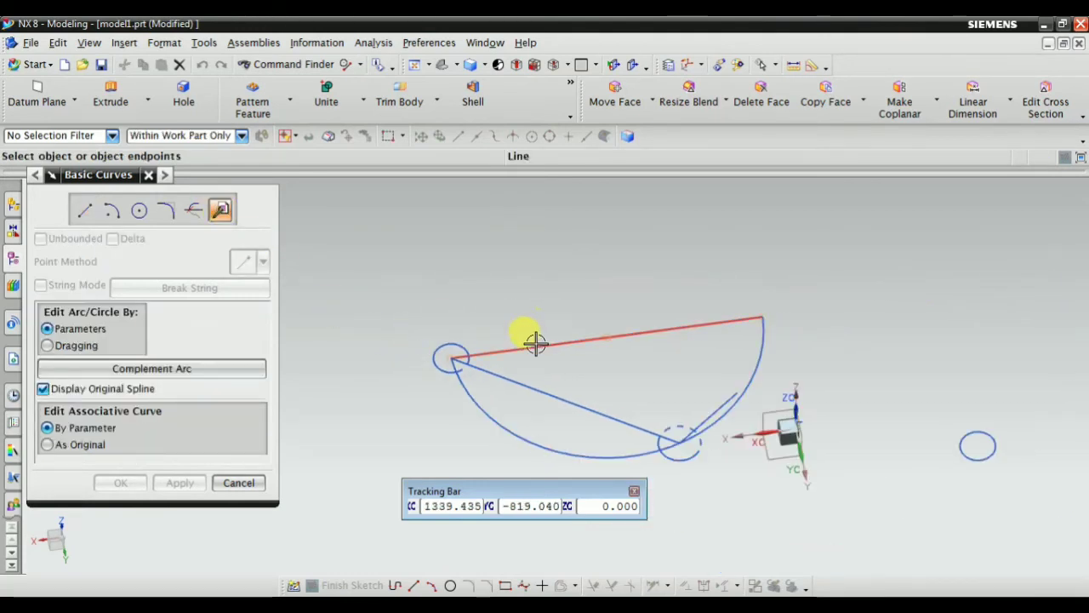
pyautogui.click(534, 345)
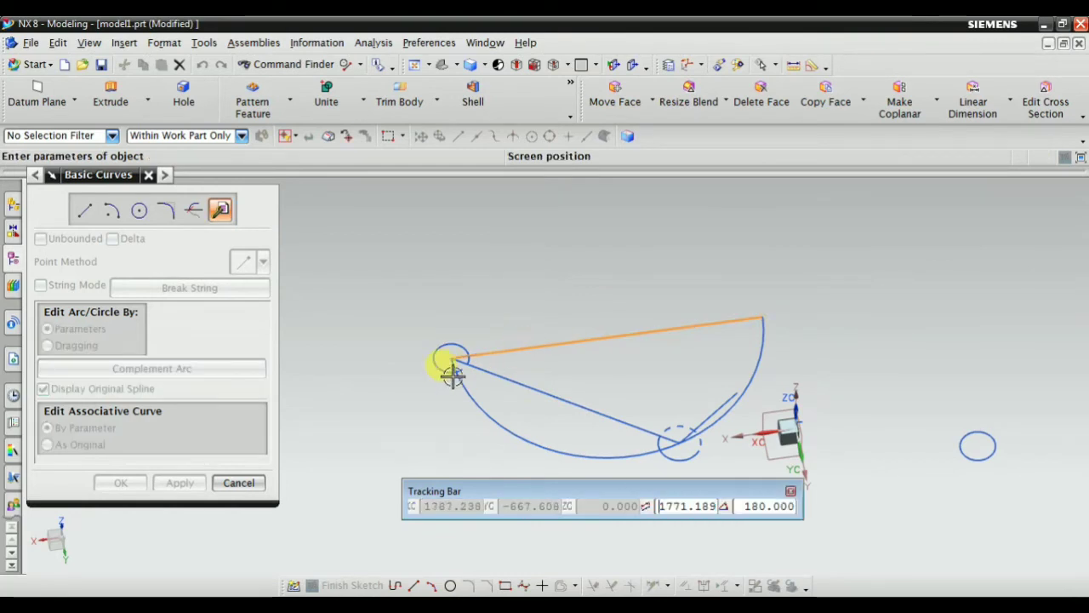
pyautogui.scroll(4, 465, 340)
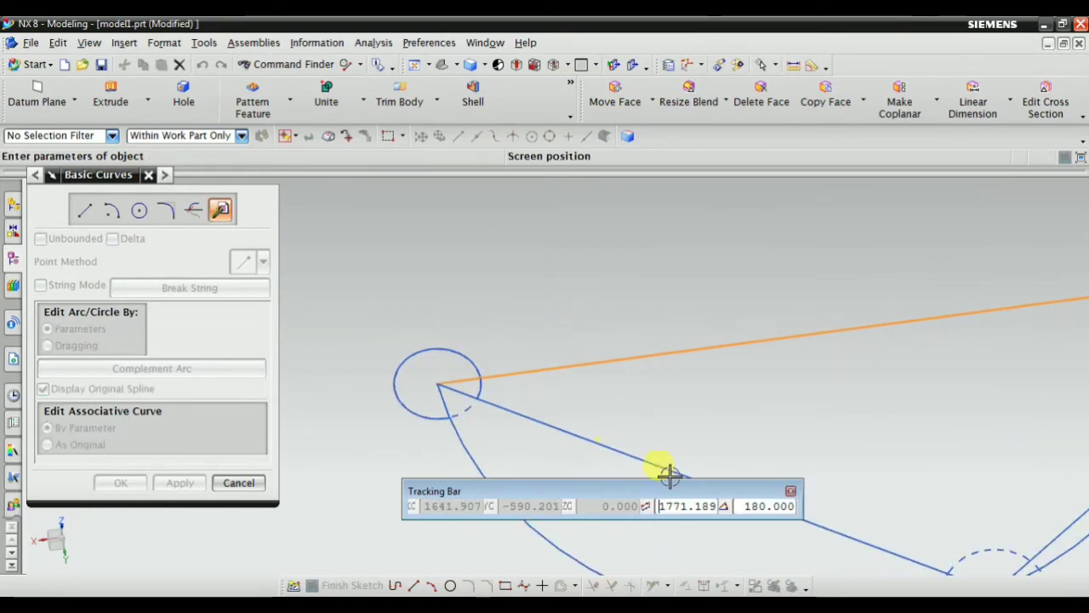
pyautogui.doubleClick(686, 509)
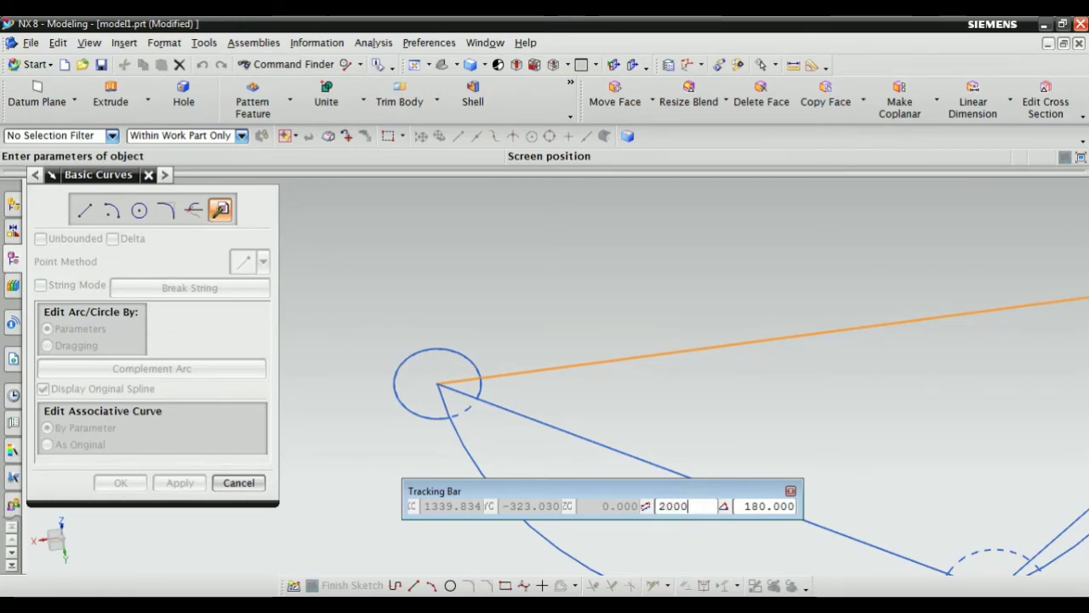
pyautogui.press('Return')
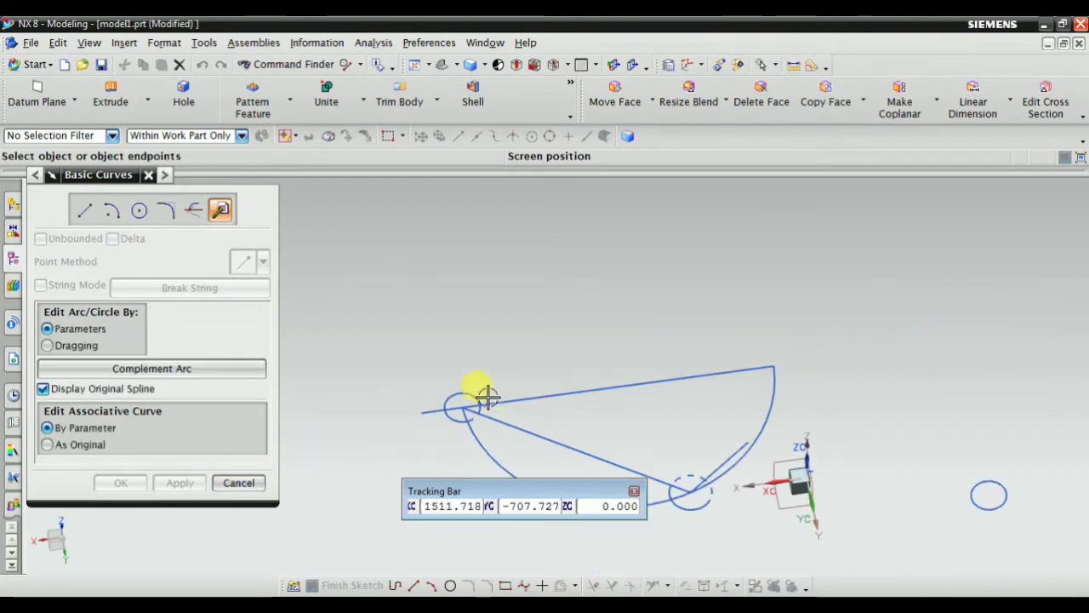
pyautogui.scroll(-3, 634, 375)
pyautogui.scroll(3, 430, 432)
pyautogui.scroll(5, 587, 327)
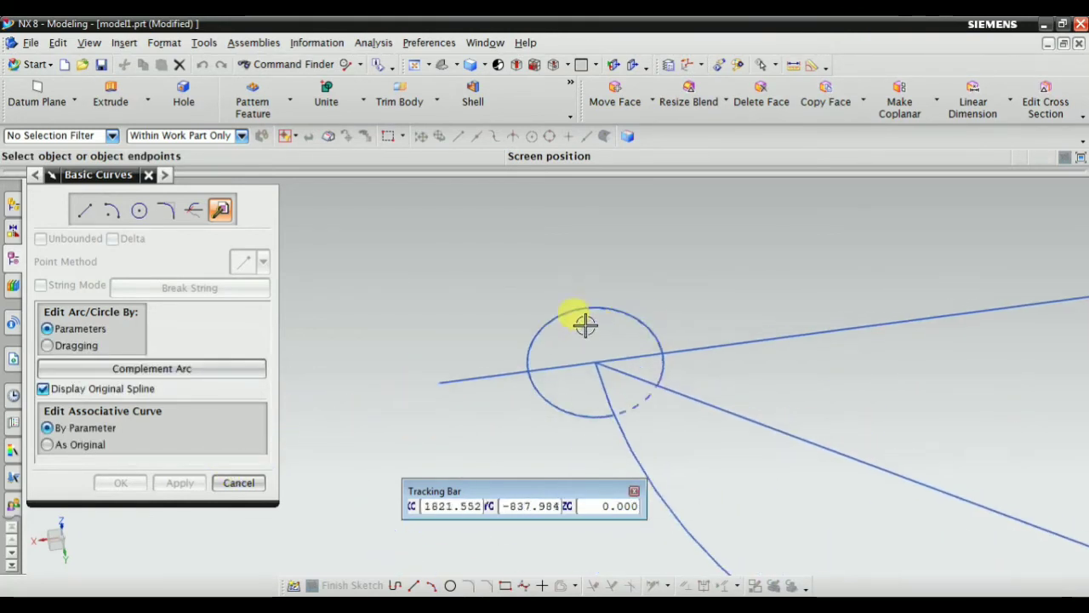
pyautogui.scroll(-4, 440, 301)
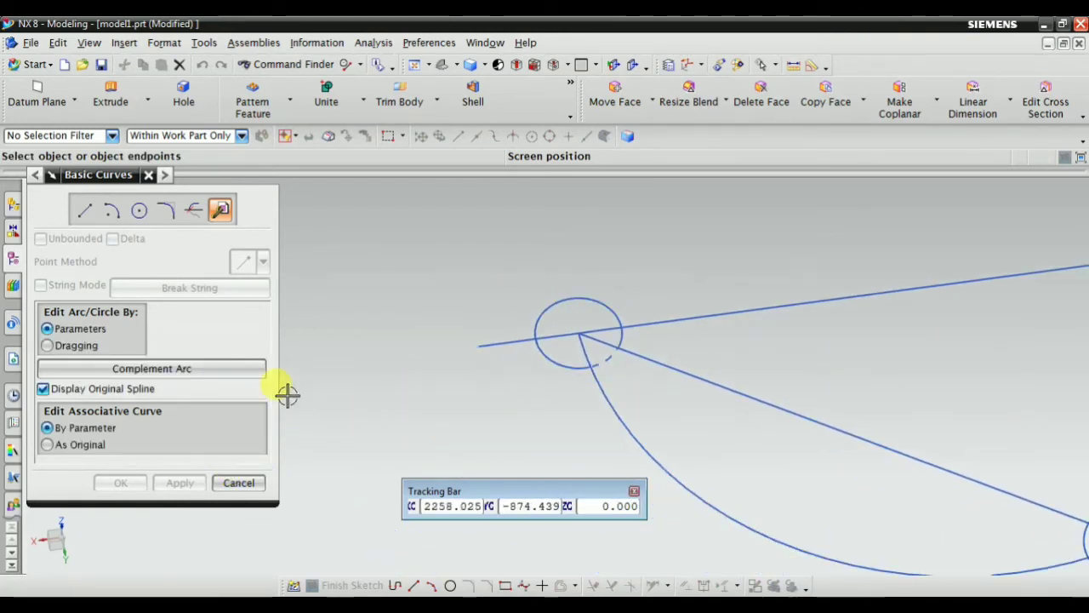
pyautogui.click(227, 490)
pyautogui.scroll(-6, 467, 370)
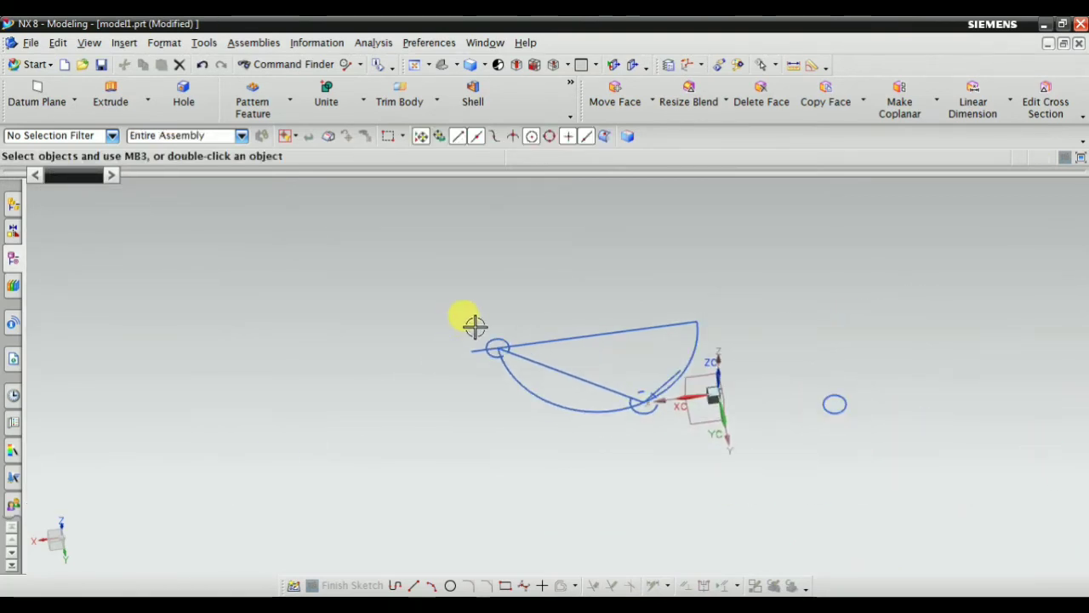
# Step: Start a curve Chamfer with the Simple Chamfer method and locate a corner between two lines for it
pyautogui.click(126, 44)
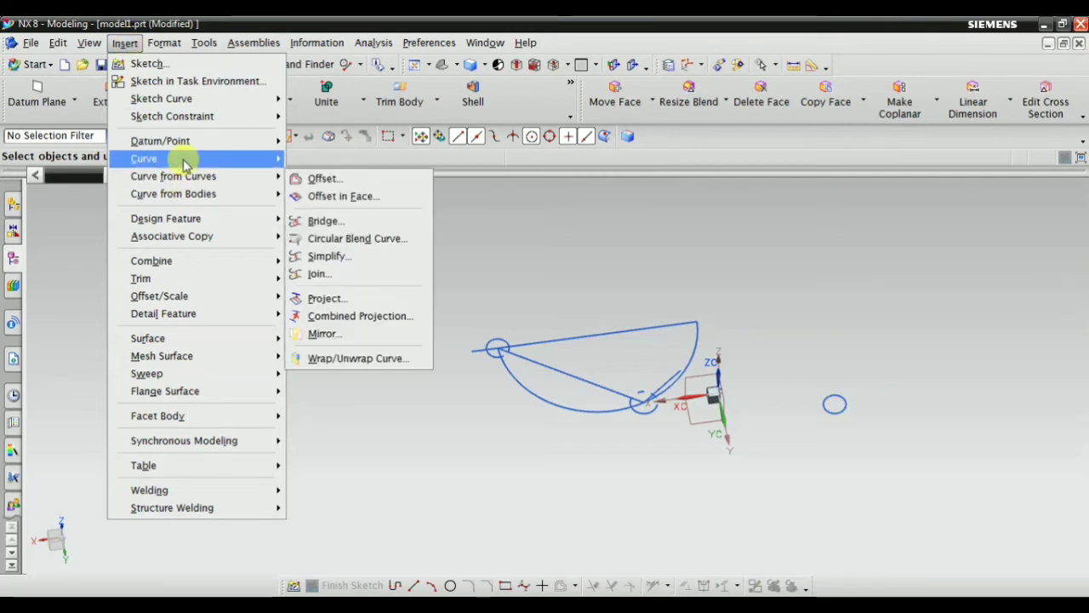
pyautogui.moveTo(185, 162)
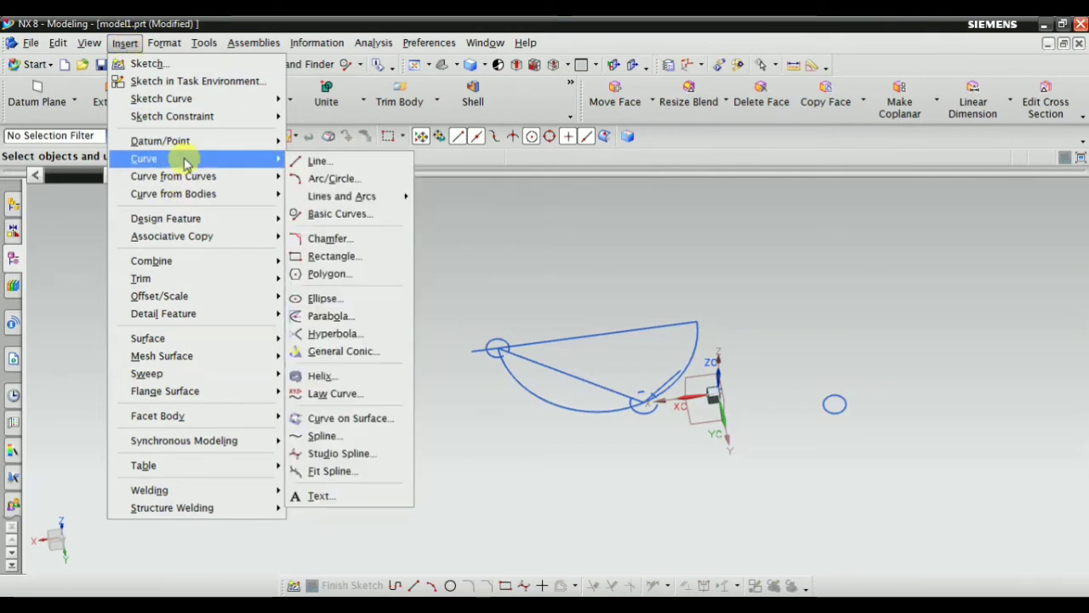
pyautogui.click(331, 246)
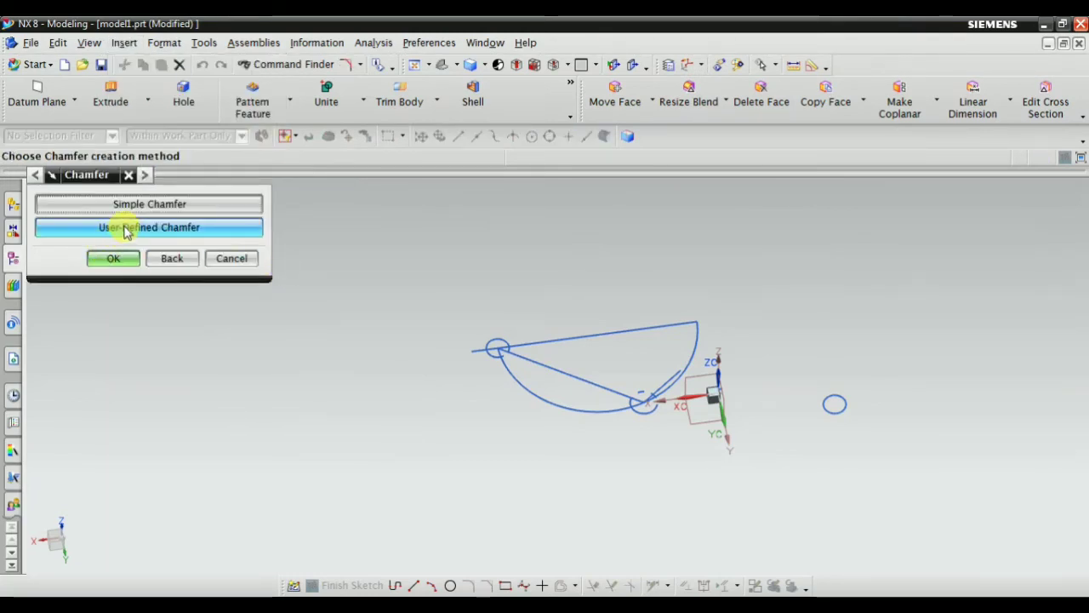
pyautogui.scroll(5, 540, 360)
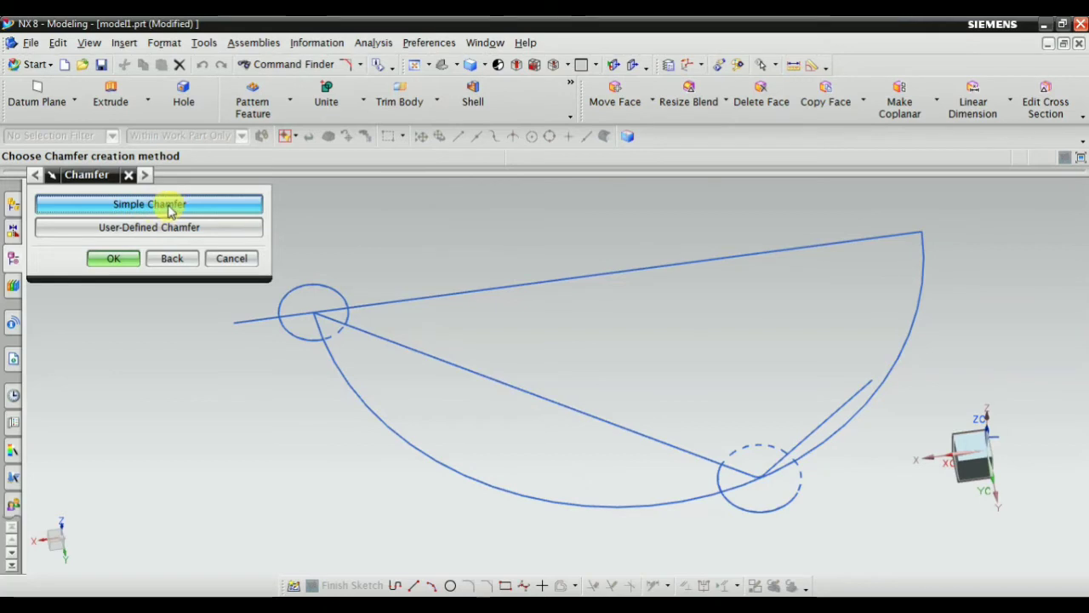
pyautogui.click(128, 204)
pyautogui.scroll(5, 315, 324)
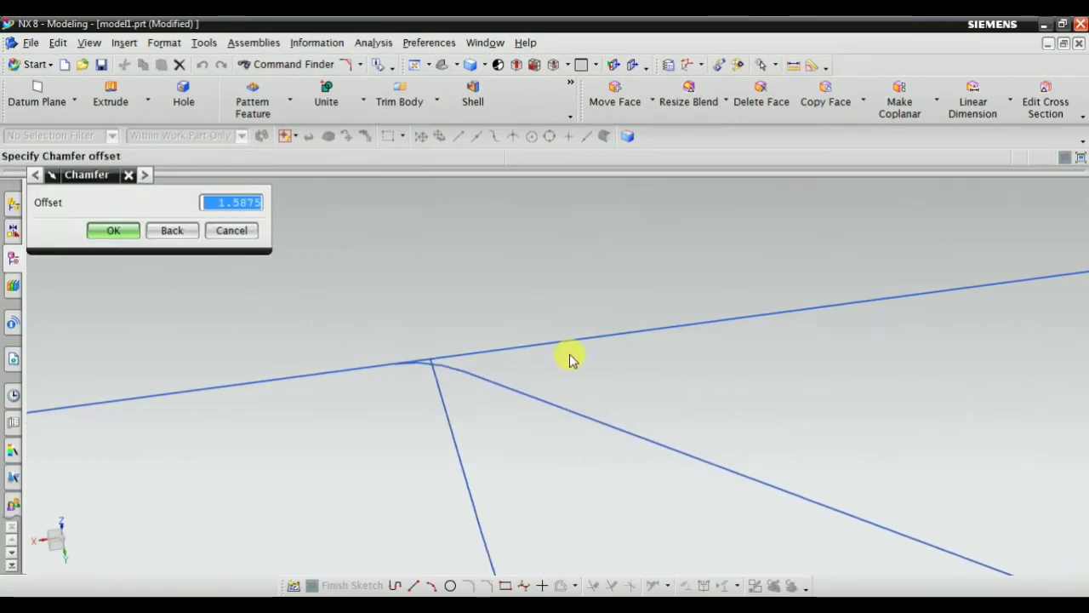
pyautogui.scroll(-6, 570, 359)
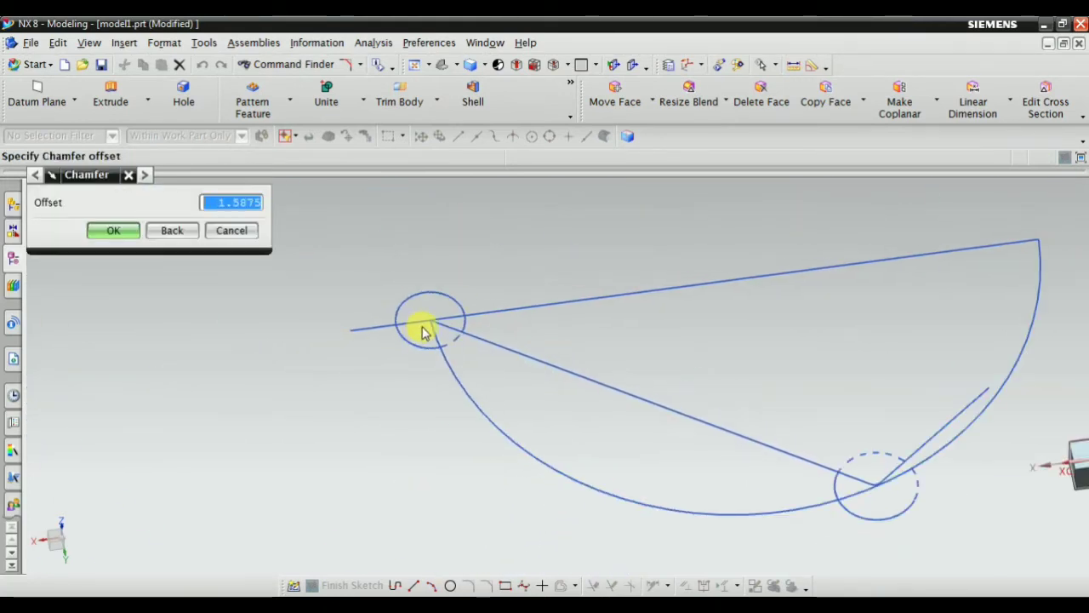
pyautogui.scroll(5, 948, 457)
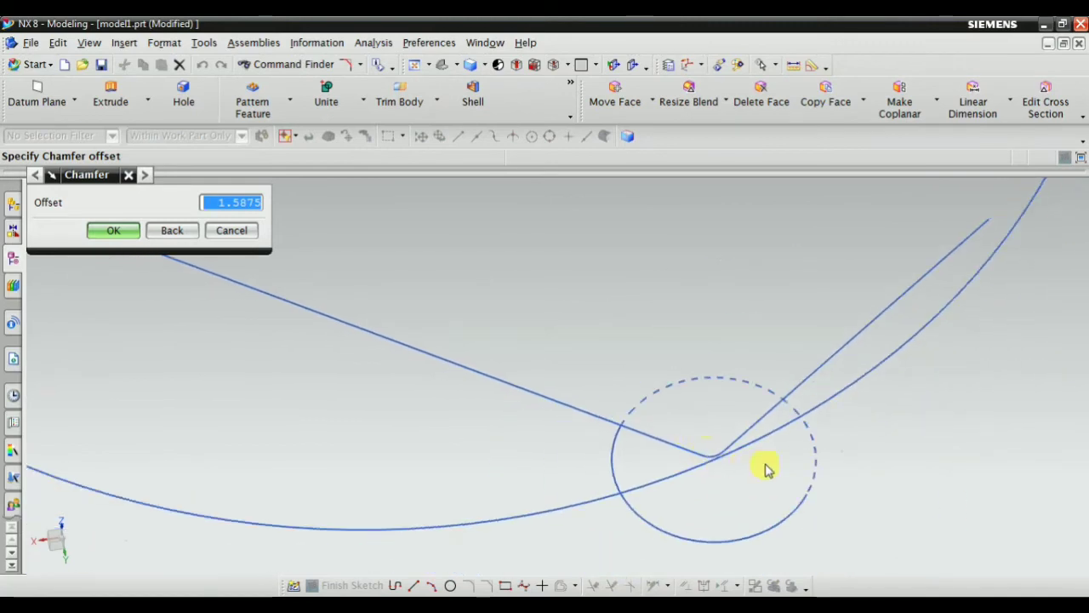
pyautogui.scroll(3, 765, 469)
pyautogui.scroll(-9, 684, 458)
pyautogui.scroll(3, 767, 373)
pyautogui.scroll(-4, 817, 420)
pyautogui.scroll(4, 792, 334)
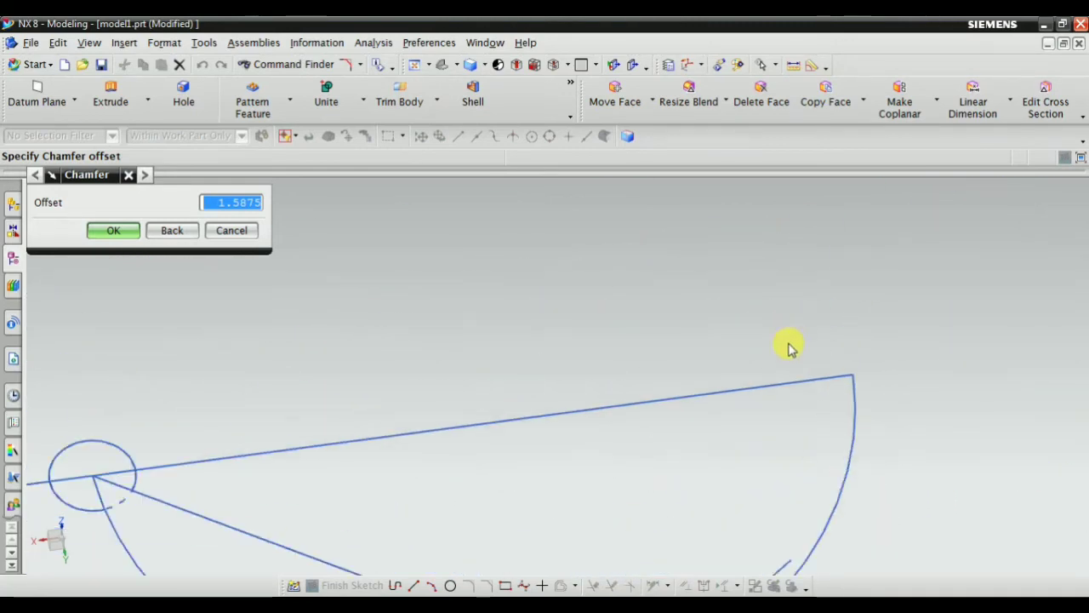
# Step: Set the simple chamfer offset to 22 and try to chamfer the corner where the long line meets the arc's far end
pyautogui.scroll(2, 817, 366)
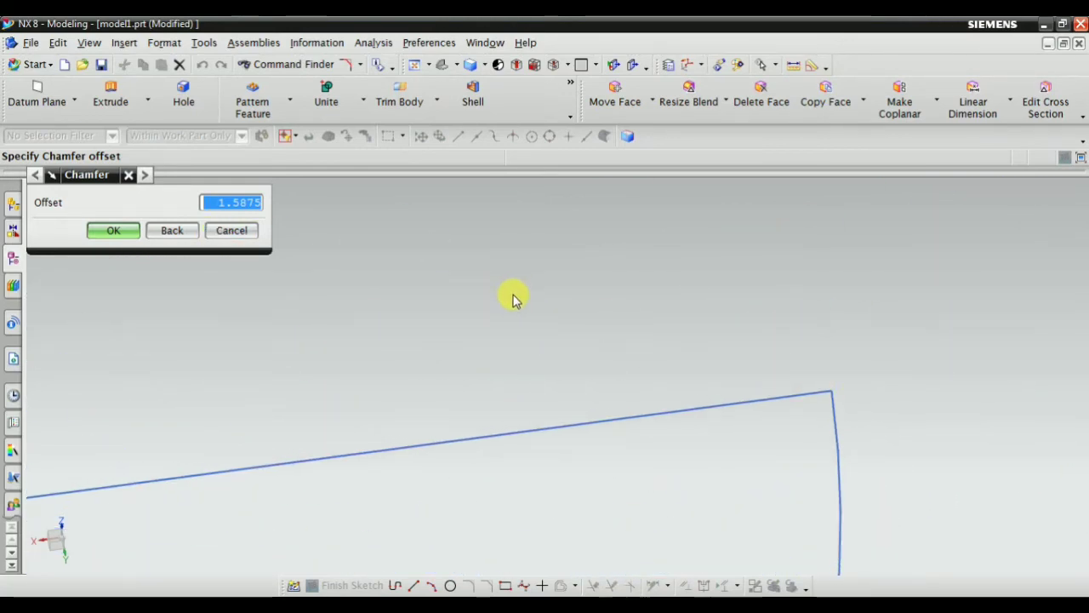
pyautogui.scroll(-1, 429, 320)
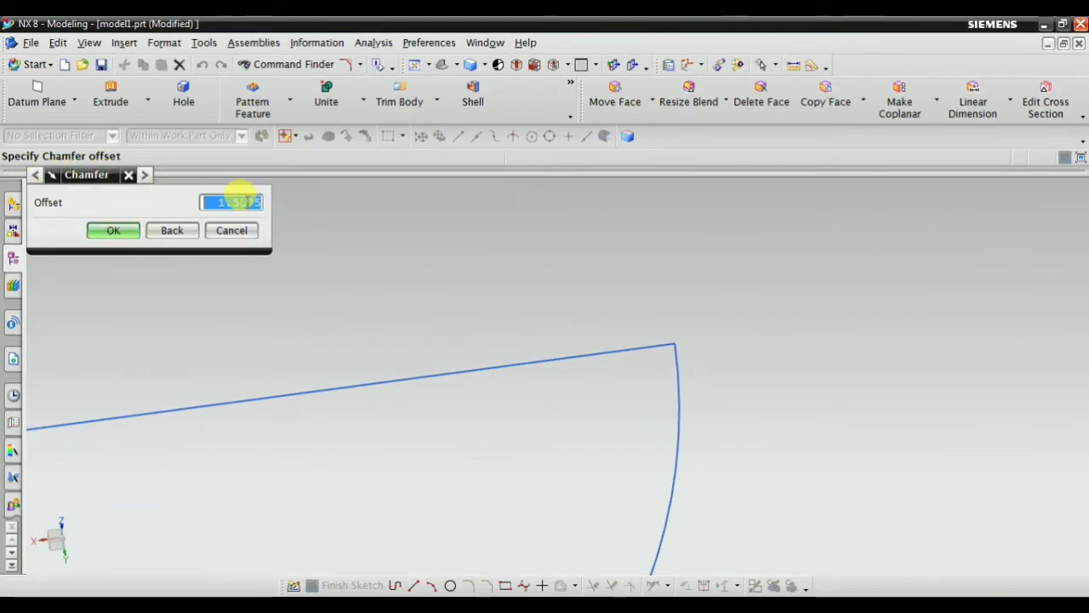
pyautogui.write('22')
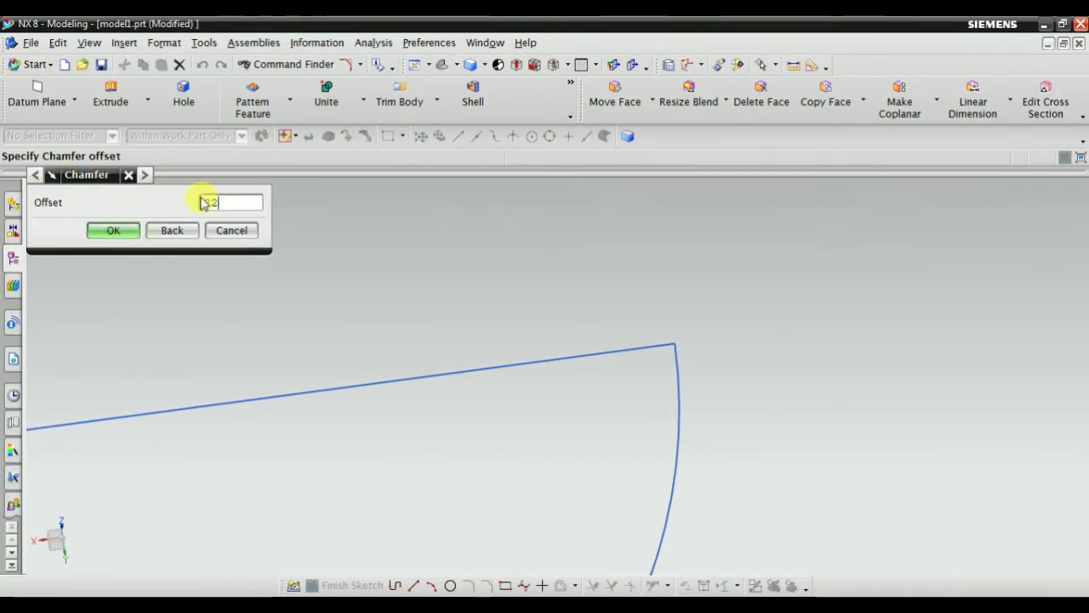
pyautogui.click(117, 232)
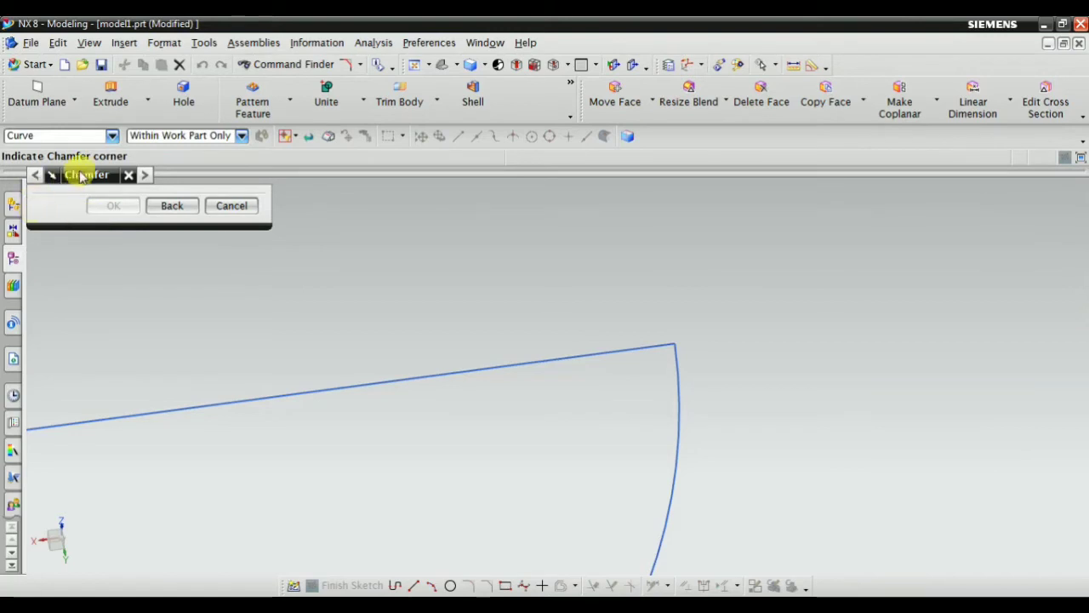
pyautogui.scroll(-1, 668, 337)
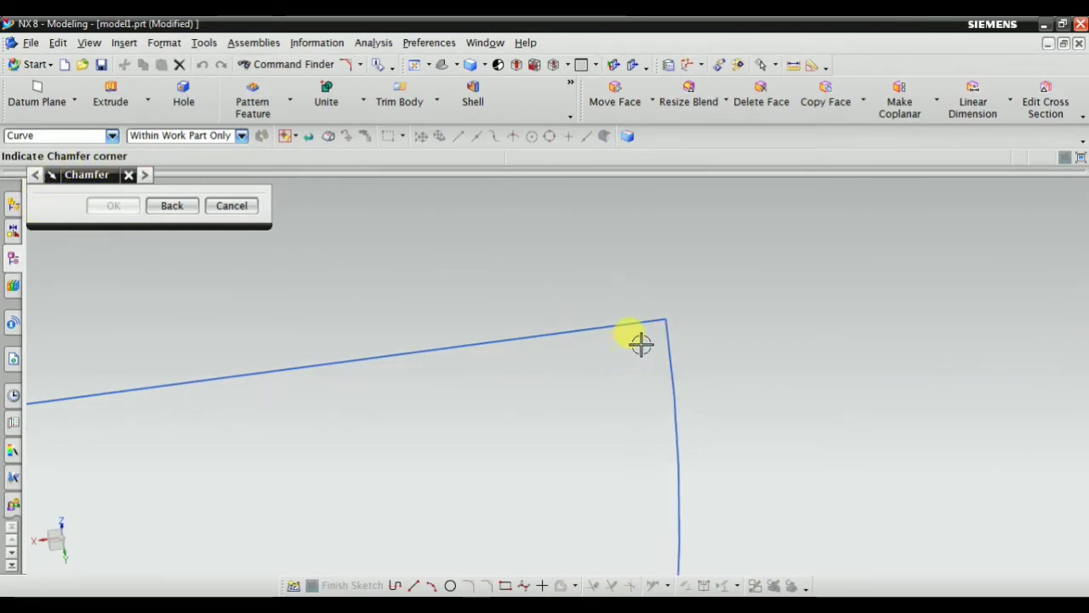
pyautogui.click(631, 344)
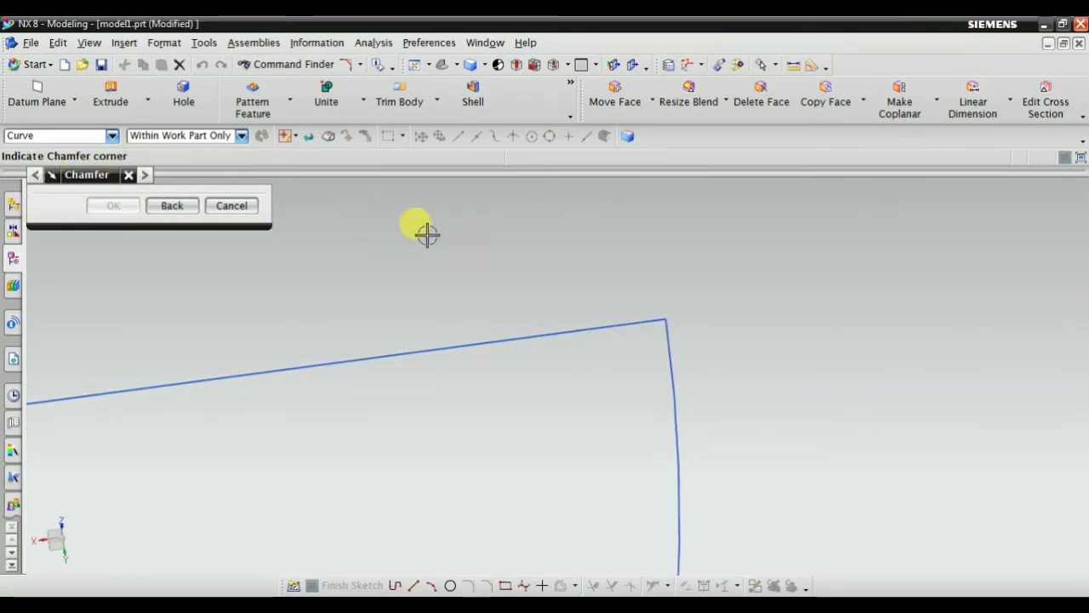
pyautogui.click(661, 319)
pyautogui.click(700, 335)
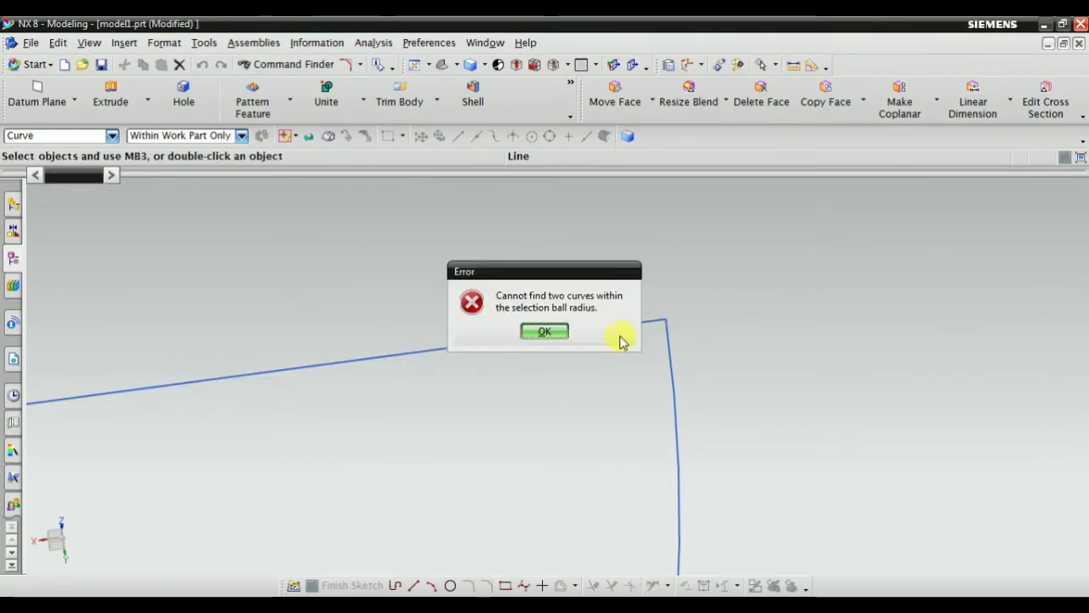
pyautogui.click(537, 329)
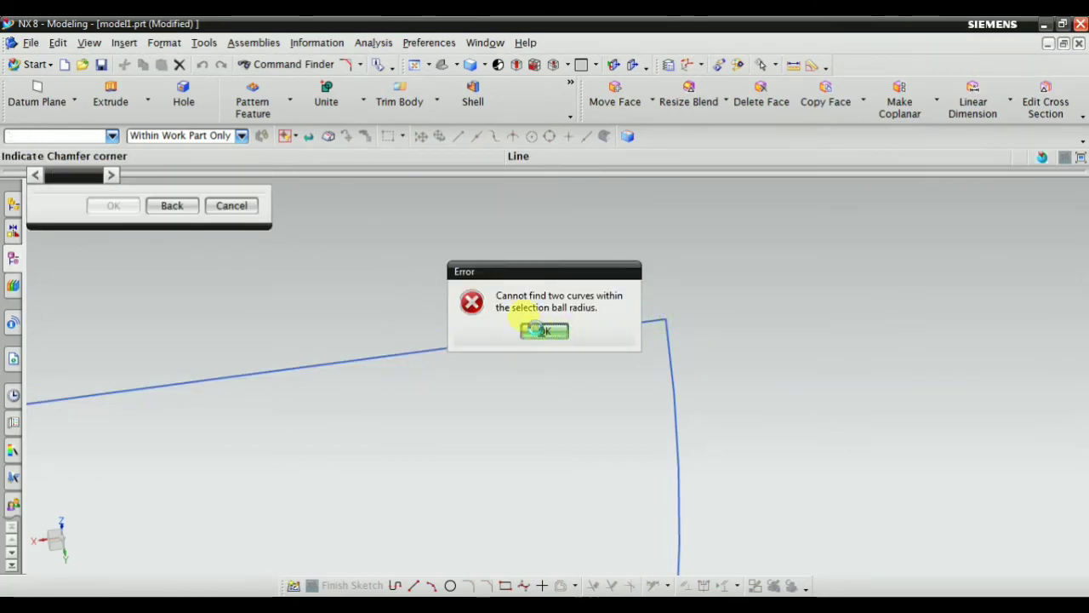
pyautogui.scroll(-4, 588, 296)
pyautogui.scroll(4, 618, 304)
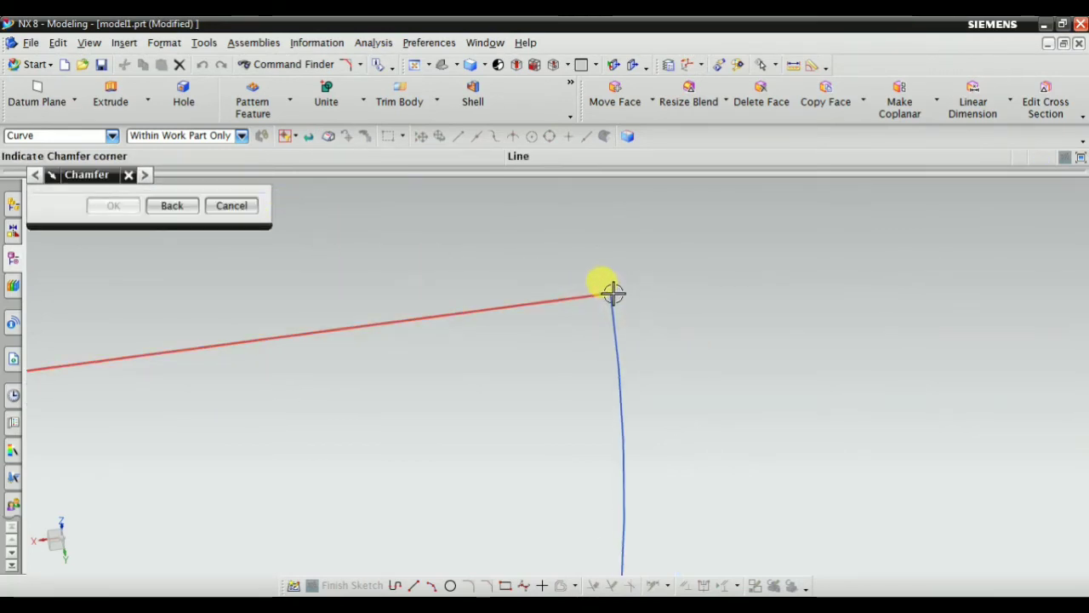
pyautogui.click(613, 292)
pyautogui.click(542, 334)
# Step: Try the same chamfer where the lines and arc meet inside the circle near the long line's other end, and quit the command
pyautogui.scroll(-7, 705, 312)
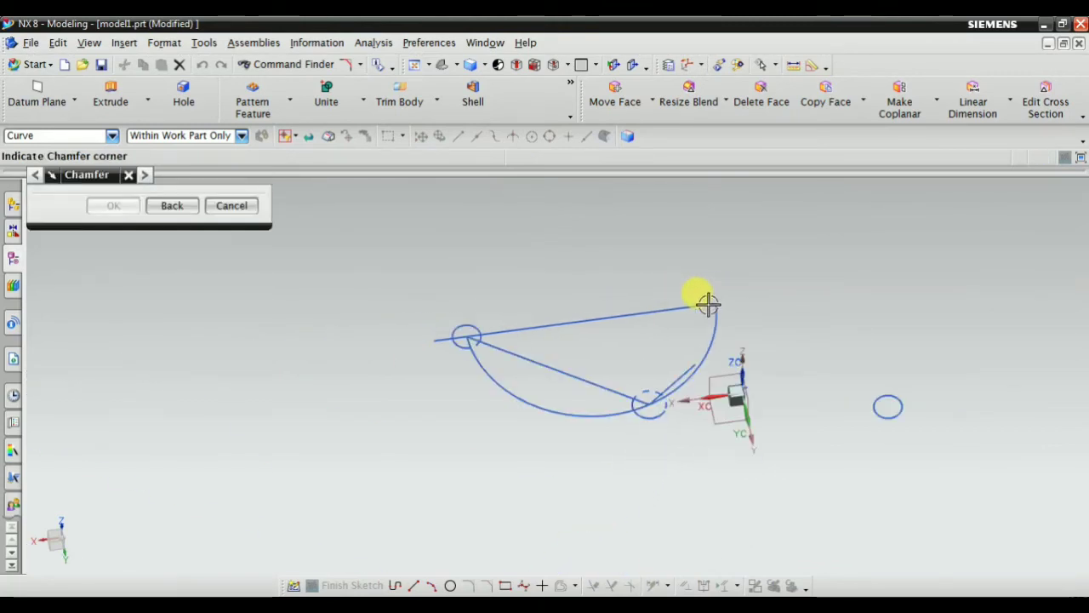
pyautogui.scroll(8, 479, 362)
pyautogui.scroll(5, 429, 299)
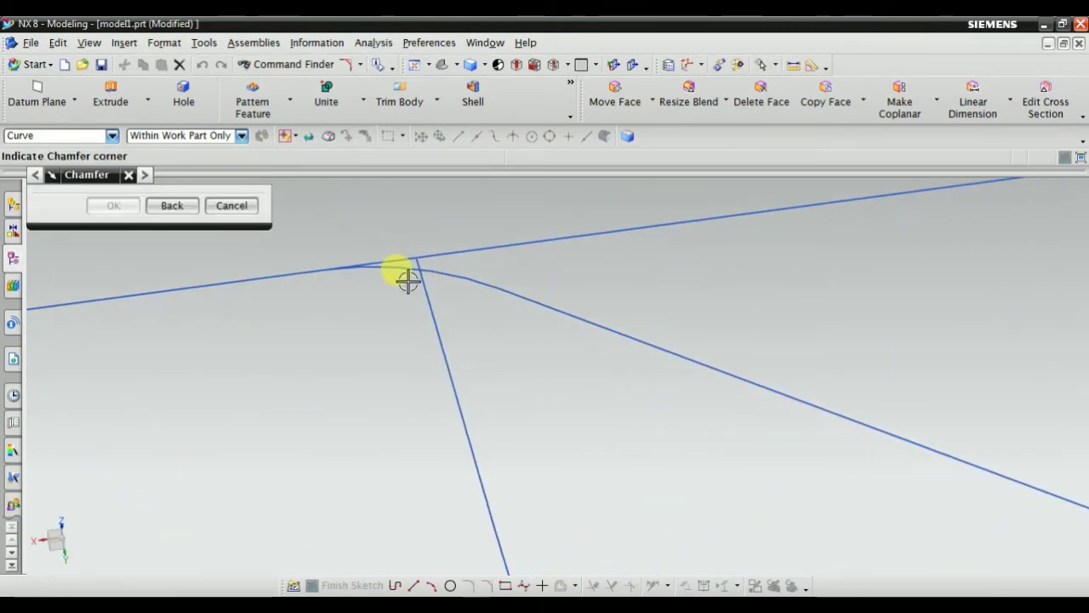
pyautogui.click(414, 268)
pyautogui.scroll(-3, 468, 263)
pyautogui.scroll(-5, 470, 260)
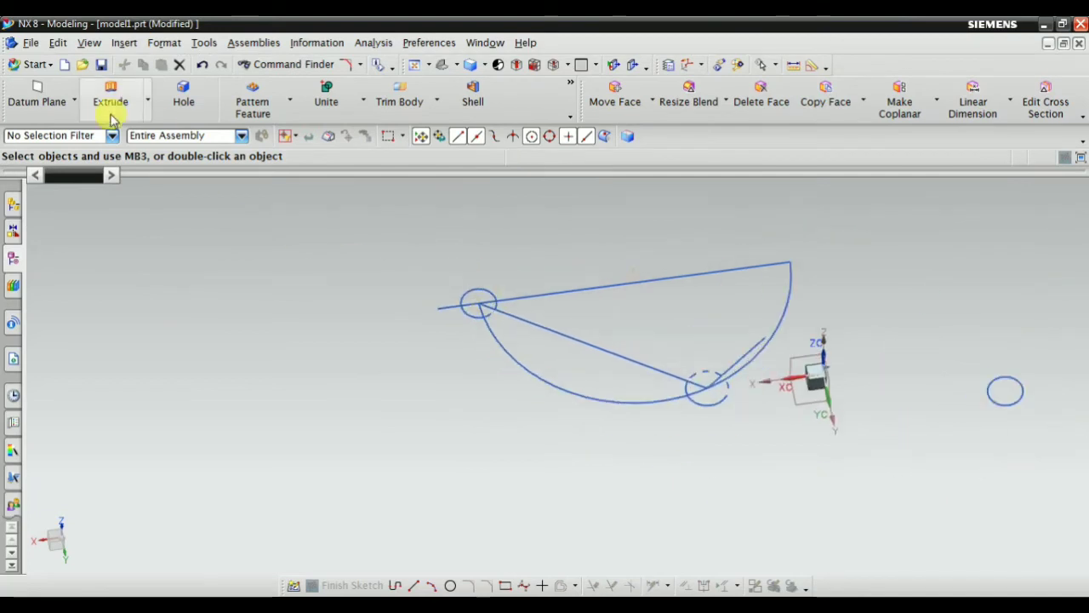
# Step: Draw a line about 1074 mm long in the negative ZC direction from the long line's free end beside the circle
pyautogui.click(124, 42)
pyautogui.moveTo(149, 160)
pyautogui.click(312, 161)
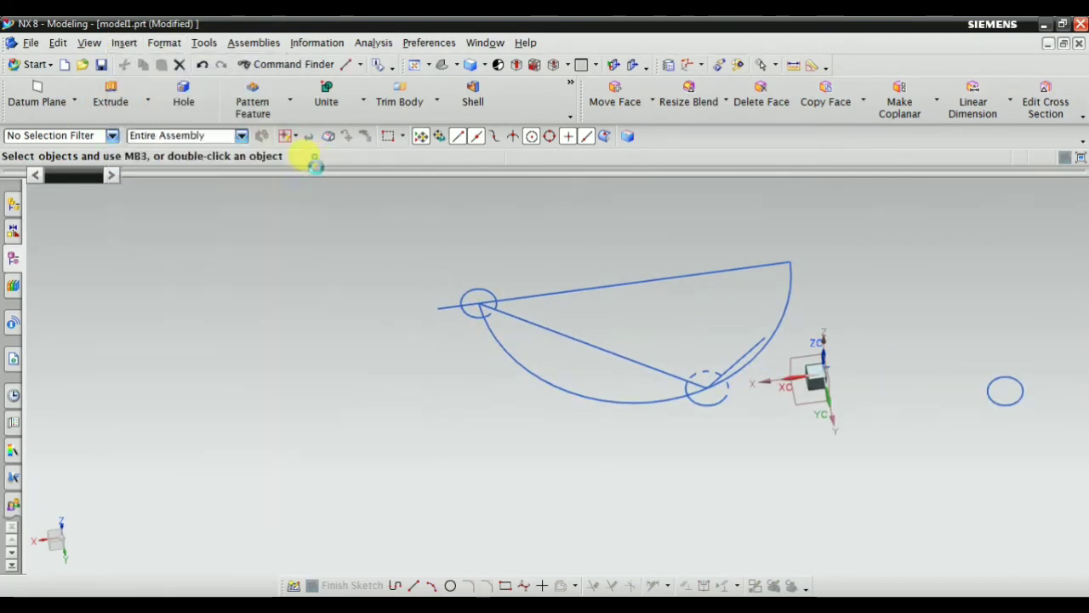
pyautogui.scroll(5, 438, 320)
pyautogui.scroll(3, 439, 321)
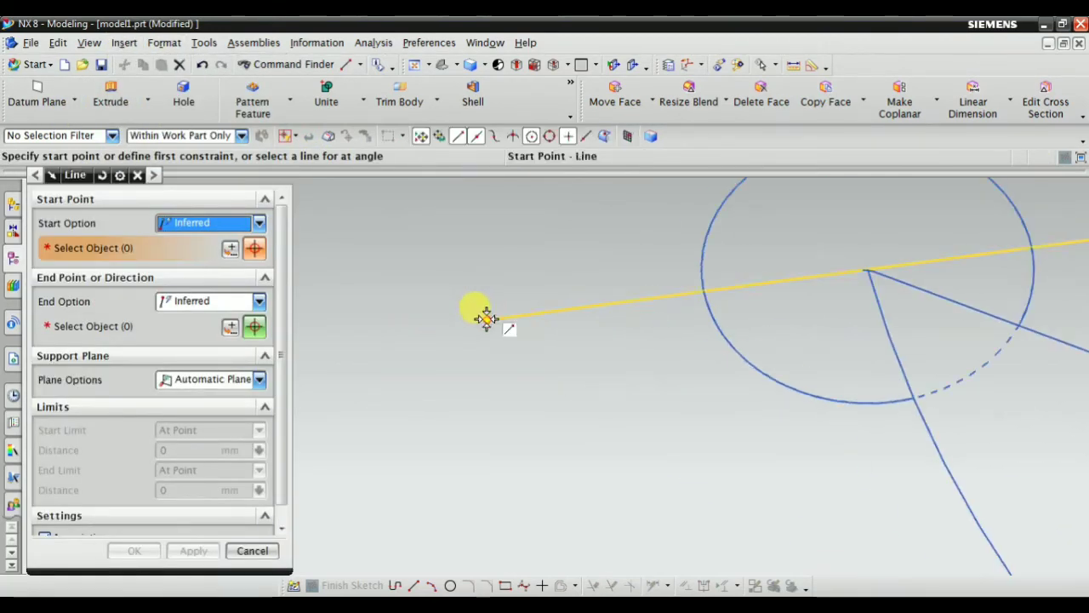
pyautogui.click(486, 315)
pyautogui.scroll(-5, 460, 340)
pyautogui.click(438, 481)
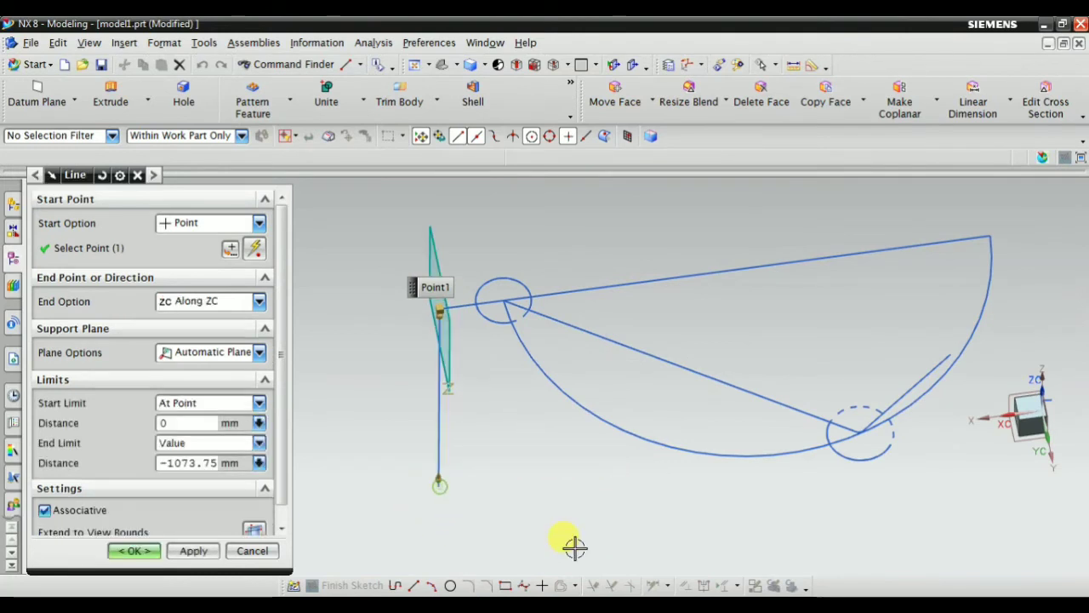
pyautogui.click(129, 550)
# Step: Start a simple chamfer with offset 22, try it on the corner between the long line and the ZC line, and undo it
pyautogui.moveTo(413, 382); pyautogui.dragTo(596, 547, button='middle')
pyautogui.scroll(3, 541, 434)
pyautogui.moveTo(545, 391); pyautogui.dragTo(370, 294, button='middle')
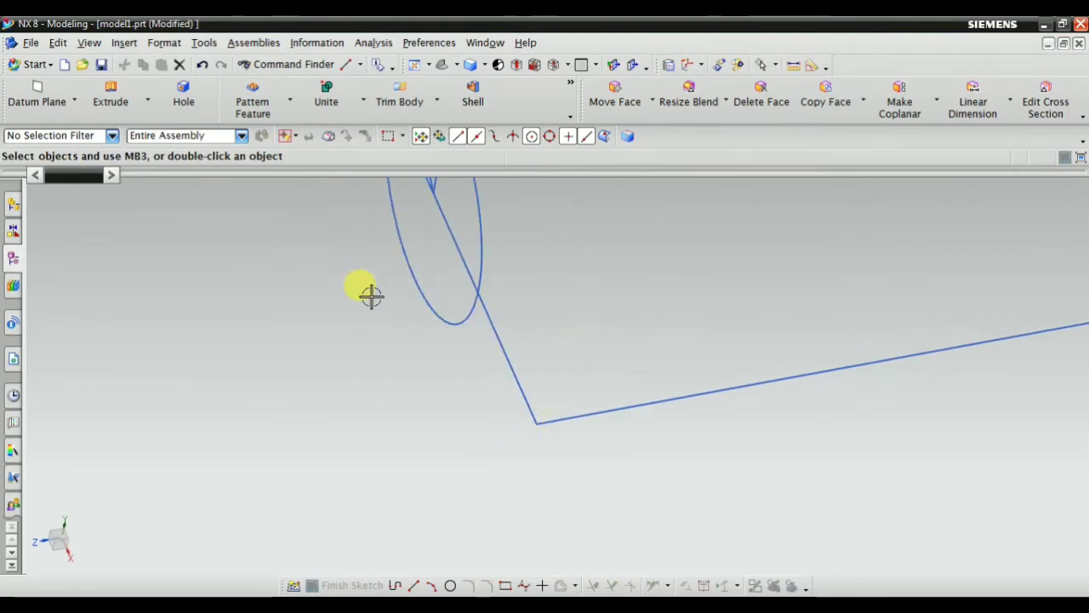
pyautogui.click(132, 46)
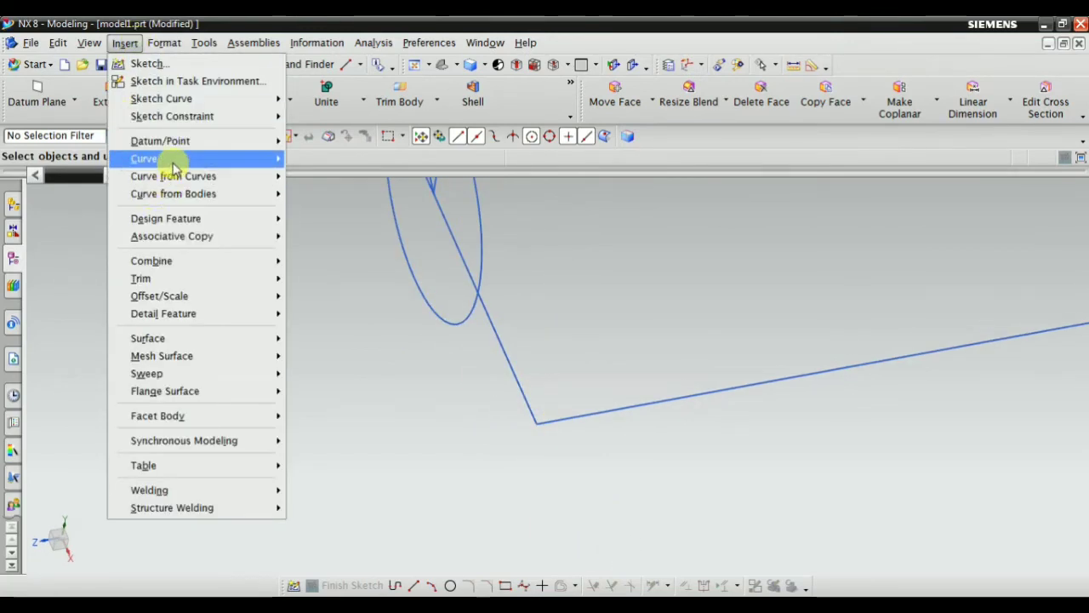
pyautogui.moveTo(173, 165)
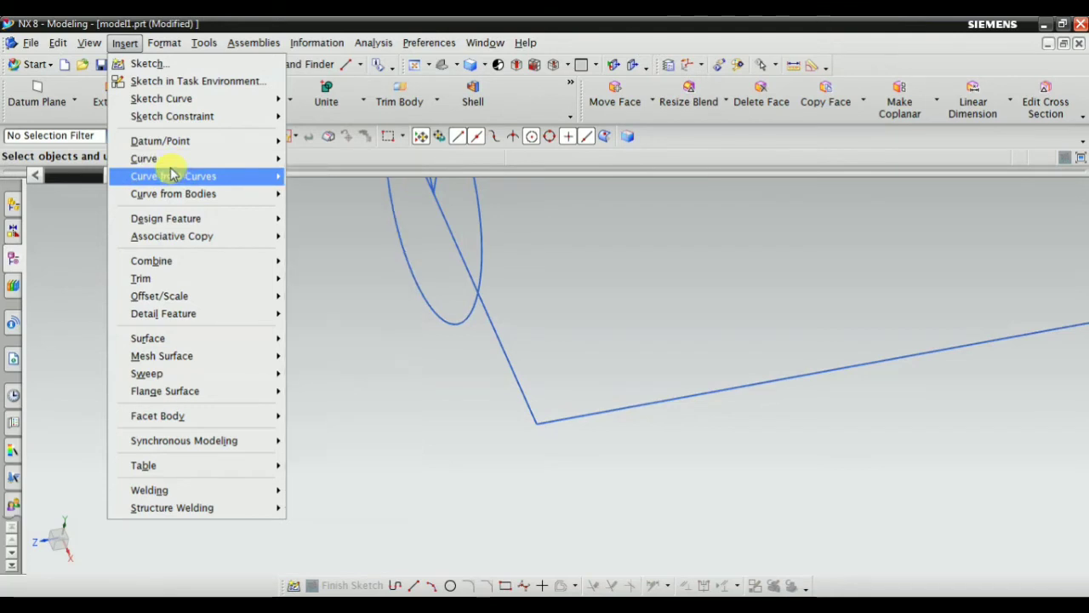
pyautogui.click(315, 238)
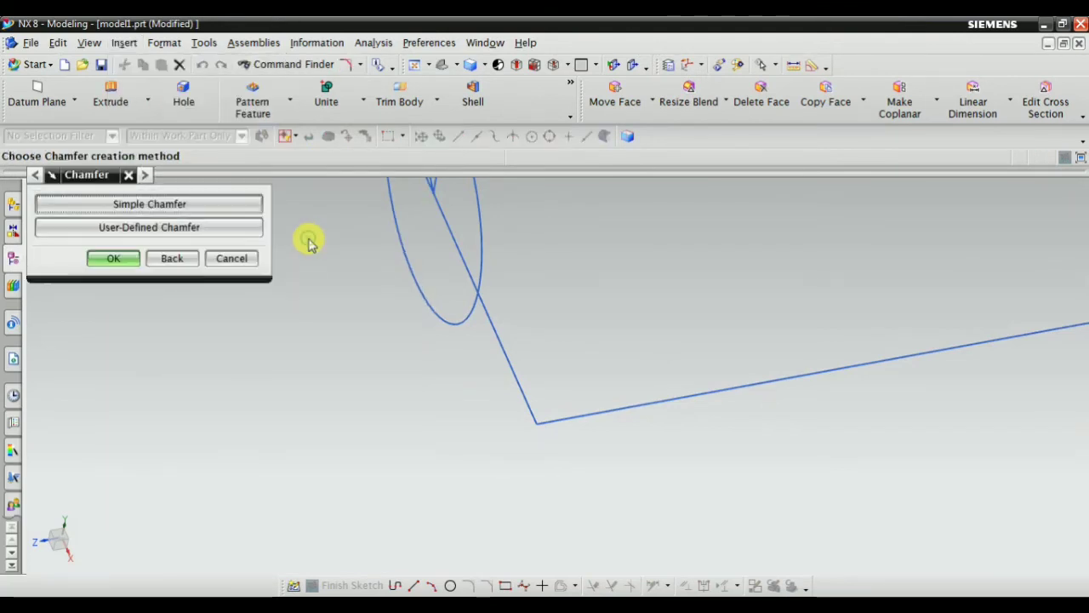
pyautogui.click(145, 205)
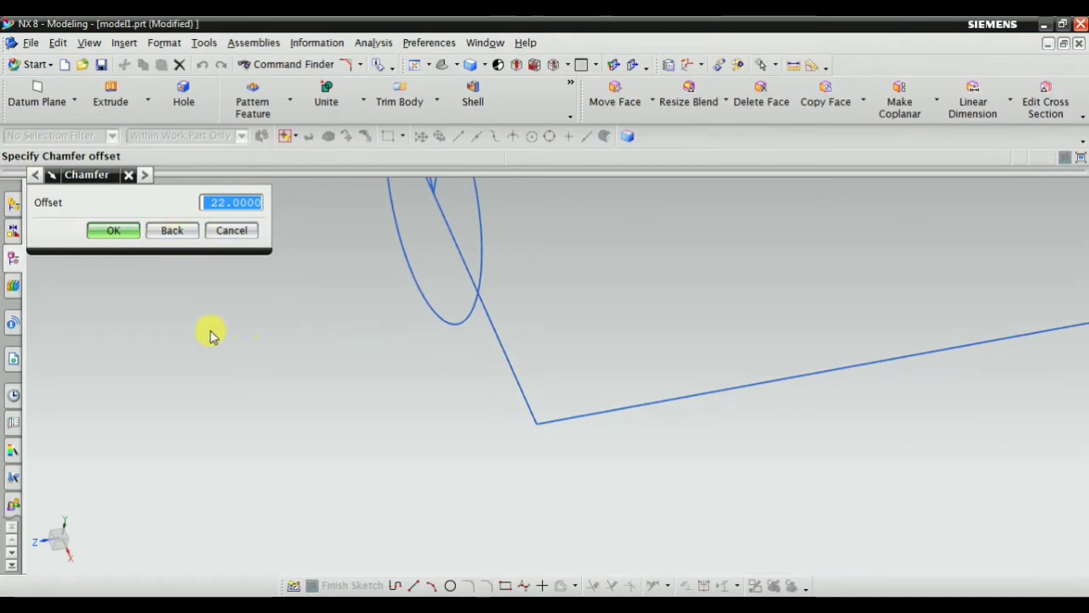
pyautogui.click(115, 231)
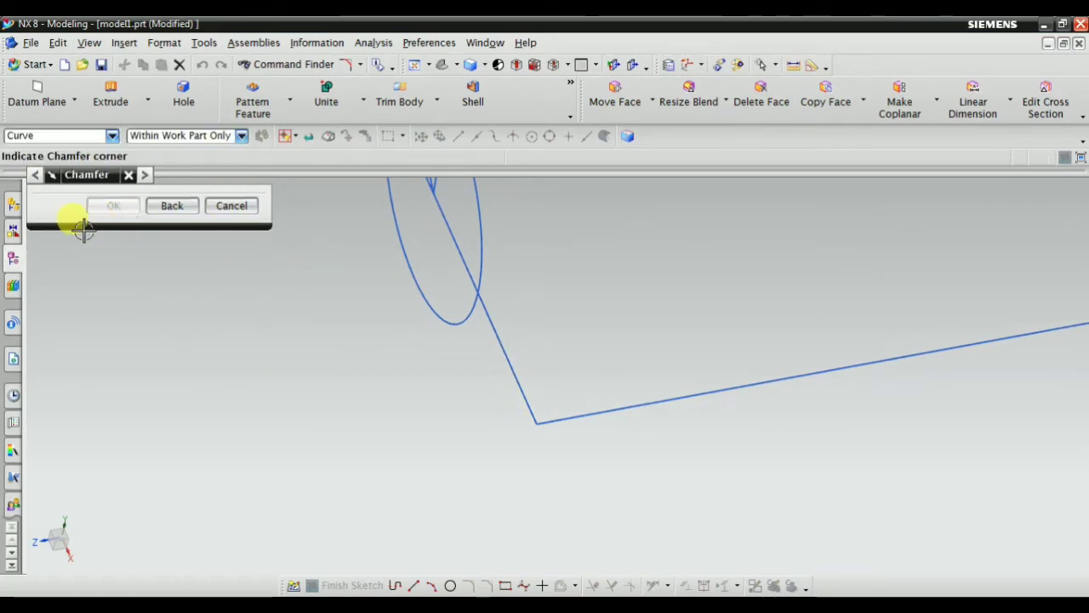
pyautogui.click(536, 421)
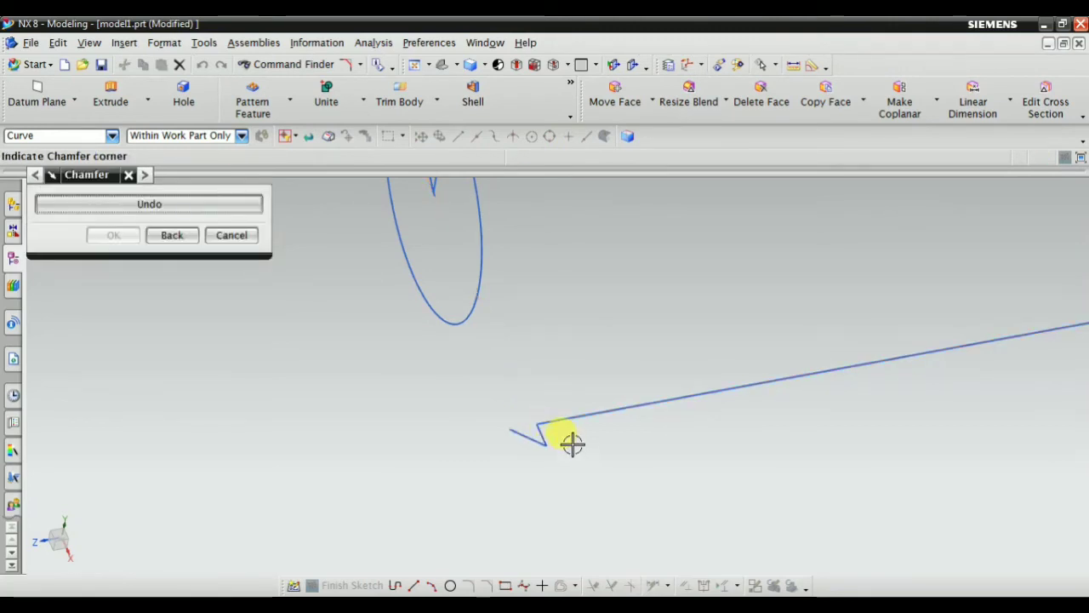
pyautogui.click(173, 234)
# Step: Chamfer the corner between the long line and the ZC line again with the 22 offset, picking inside the corner, and close the command
pyautogui.scroll(3, 499, 389)
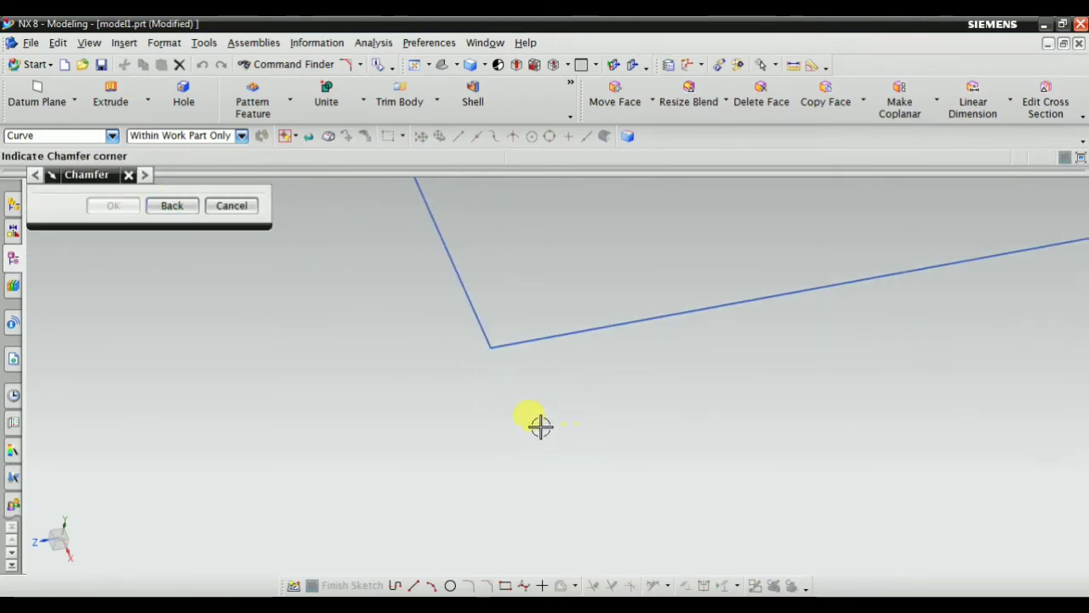
pyautogui.click(507, 327)
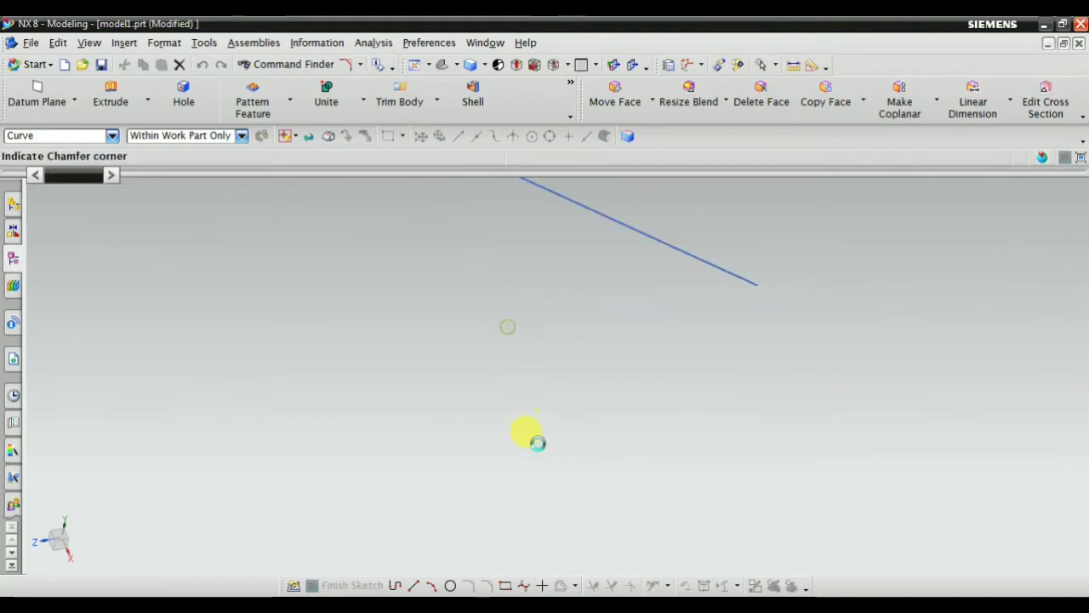
pyautogui.scroll(3, 583, 437)
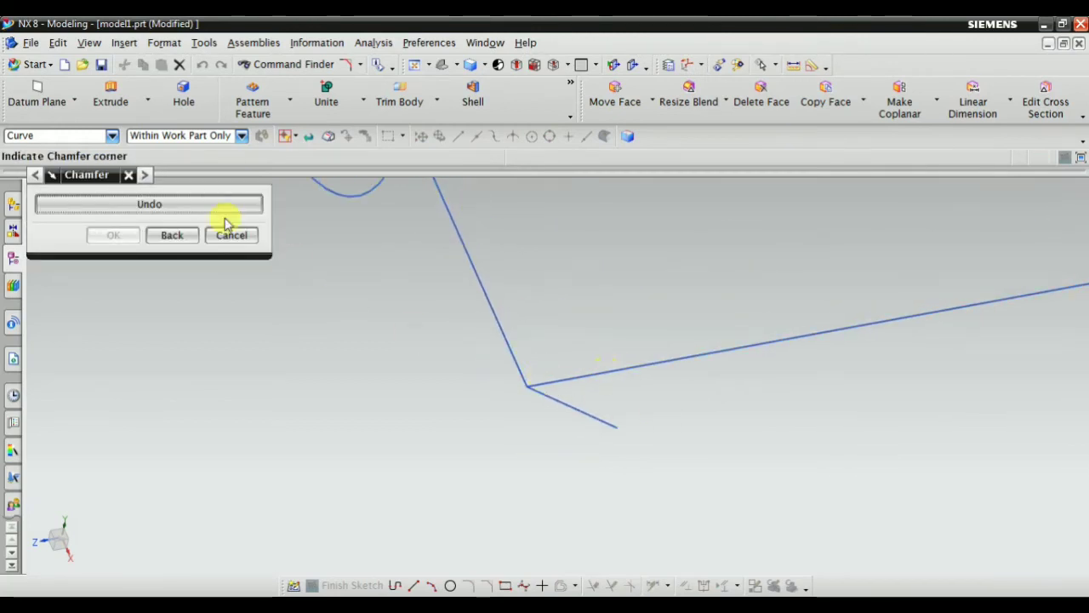
pyautogui.click(172, 236)
pyautogui.scroll(-6, 553, 385)
pyautogui.click(228, 230)
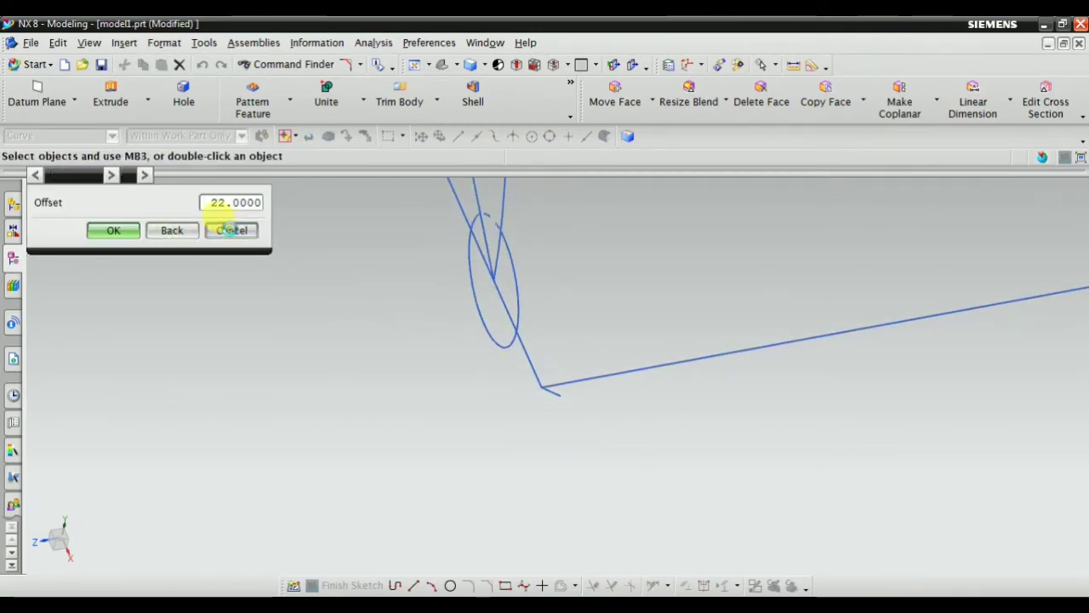
# Step: Examine the chamfered corner from several angles and orient the model to a preset 3D view with Z upward
pyautogui.scroll(-4, 552, 394)
pyautogui.scroll(6, 542, 394)
pyautogui.scroll(-4, 536, 421)
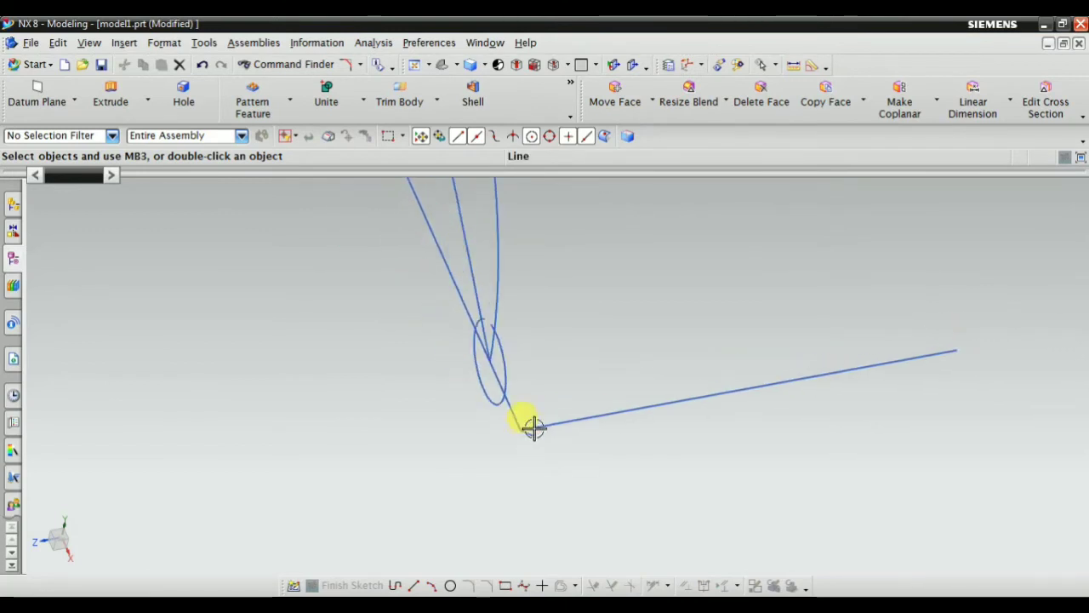
pyautogui.moveTo(533, 427)
pyautogui.mouseDown(button='middle')
pyautogui.moveTo(605, 382)
pyautogui.moveTo(584, 280)
pyautogui.moveTo(523, 352)
pyautogui.mouseUp(button='middle')
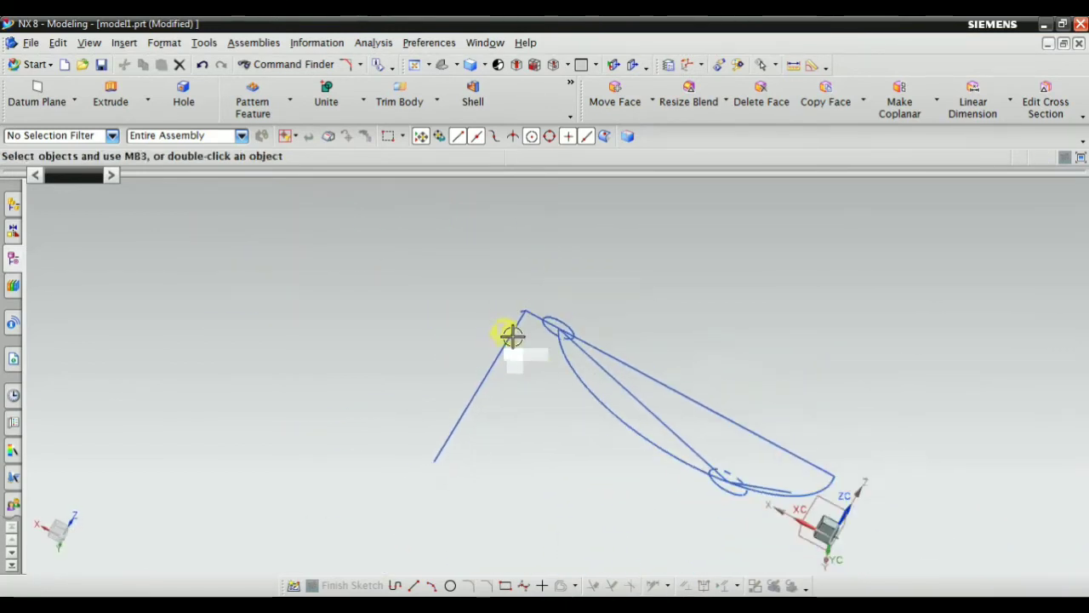
pyautogui.moveTo(590, 272)
pyautogui.mouseDown(button='middle')
pyautogui.moveTo(608, 311)
pyautogui.moveTo(612, 453)
pyautogui.moveTo(591, 418)
pyautogui.mouseUp(button='middle')
pyautogui.scroll(3, 477, 340)
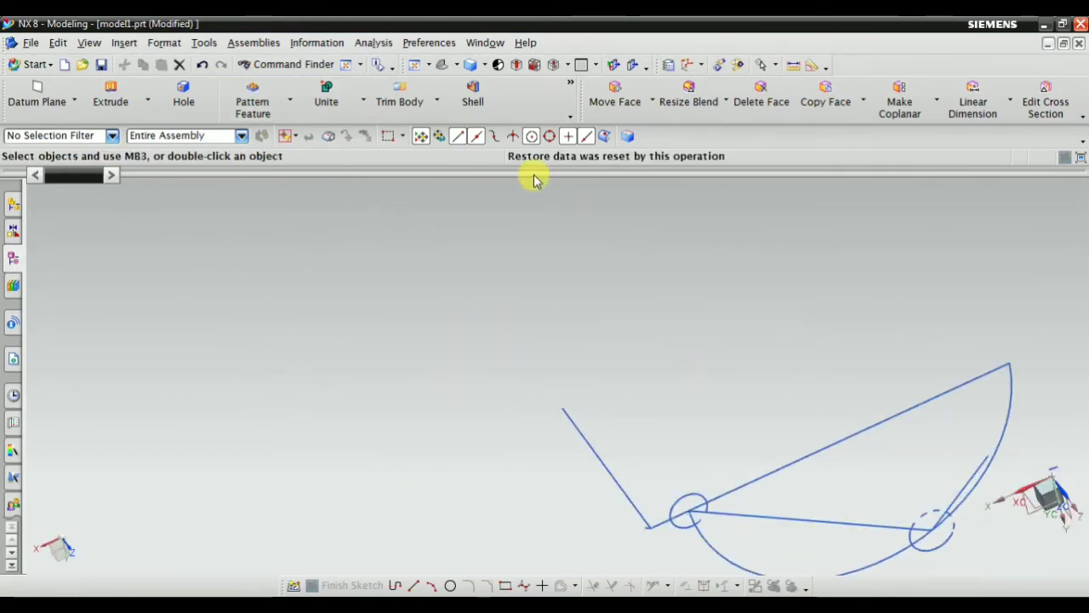
pyautogui.scroll(-3, 741, 276)
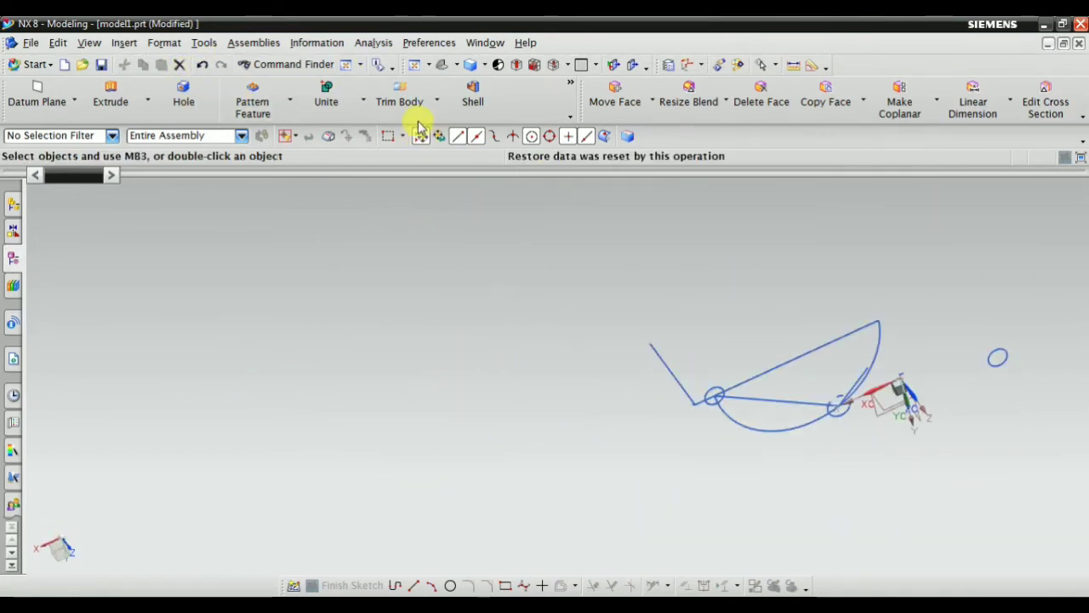
pyautogui.click(442, 65)
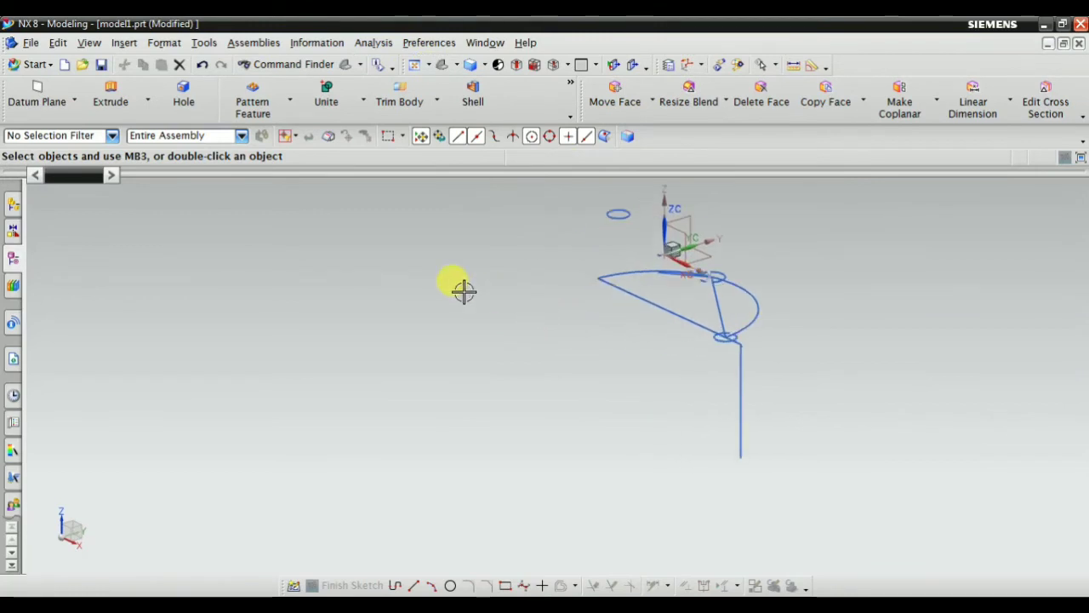
# Step: Draw a slanted line about 3250 mm long between two free points in the empty space beside the existing curves
pyautogui.click(124, 42)
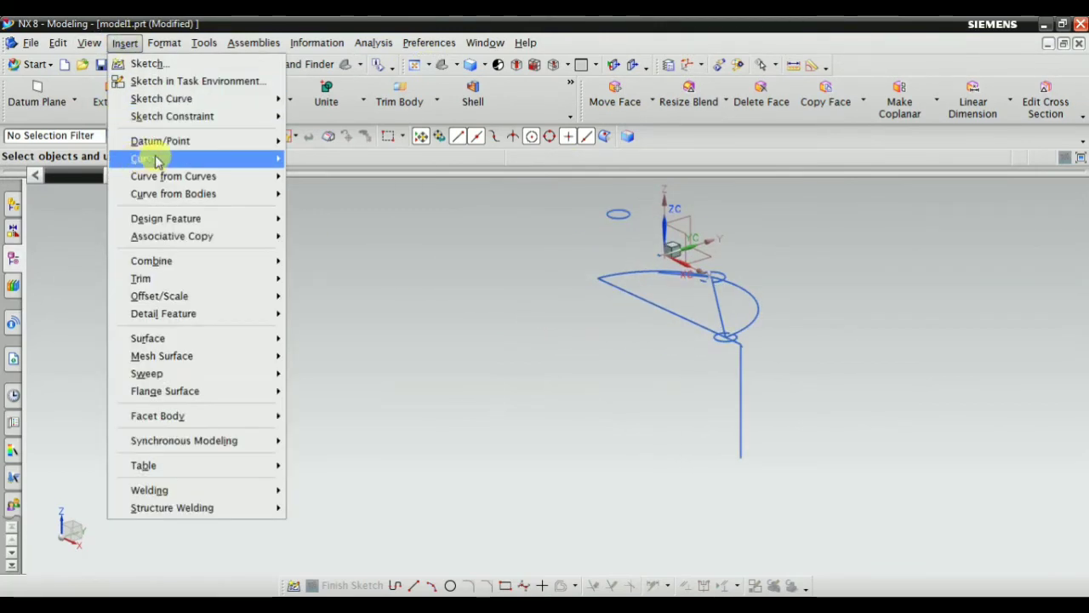
pyautogui.moveTo(156, 160)
pyautogui.click(318, 159)
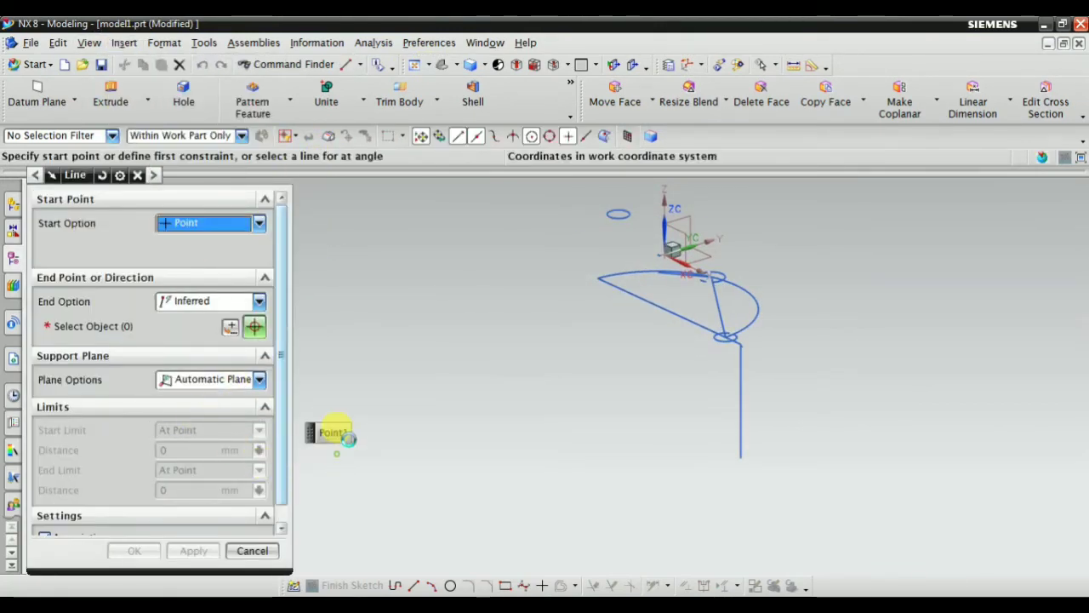
pyautogui.click(348, 438)
pyautogui.click(447, 319)
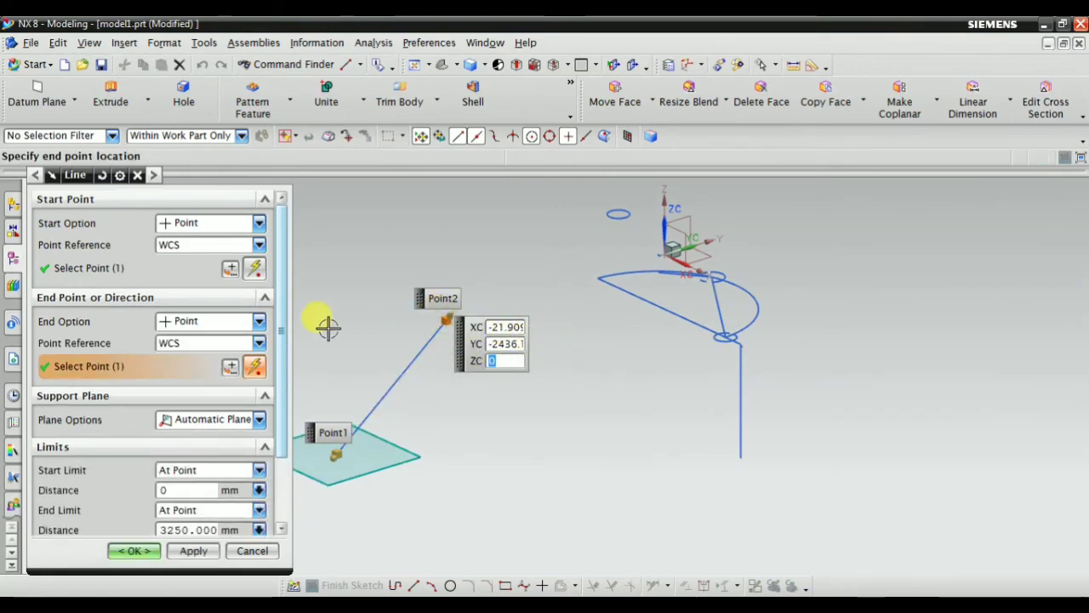
pyautogui.click(194, 549)
pyautogui.scroll(5, 442, 315)
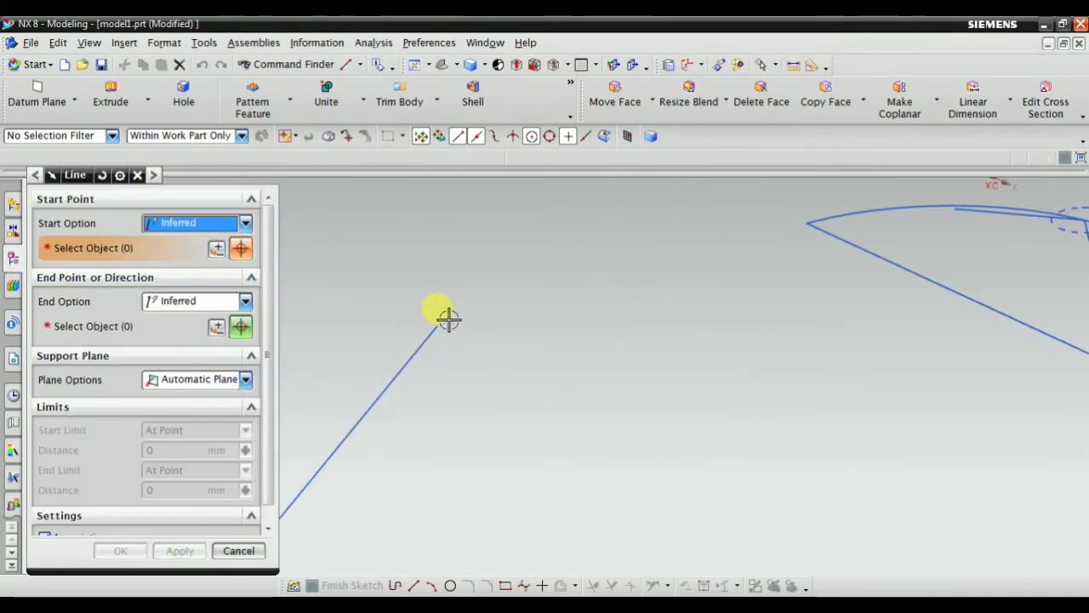
# Step: Draw a second line about 990 mm long from the upper end of the slanted line to a free point
pyautogui.click(436, 326)
pyautogui.click(650, 391)
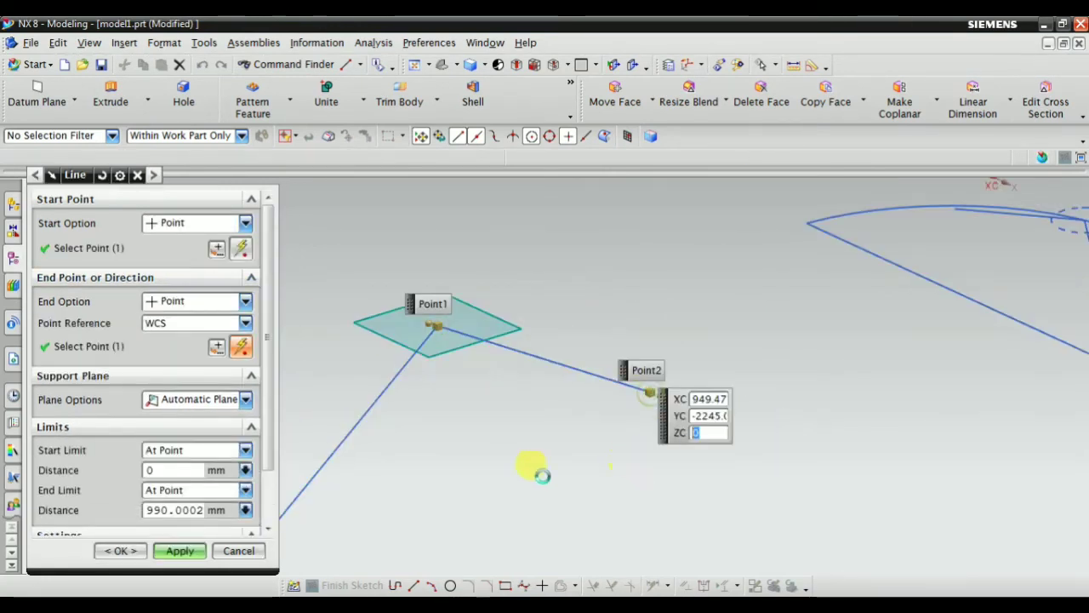
pyautogui.click(126, 553)
# Step: Start a simple chamfer, try it on the corner where the two new lines meet, and undo it
pyautogui.moveTo(467, 396); pyautogui.dragTo(640, 430, button='middle')
pyautogui.scroll(5, 659, 408)
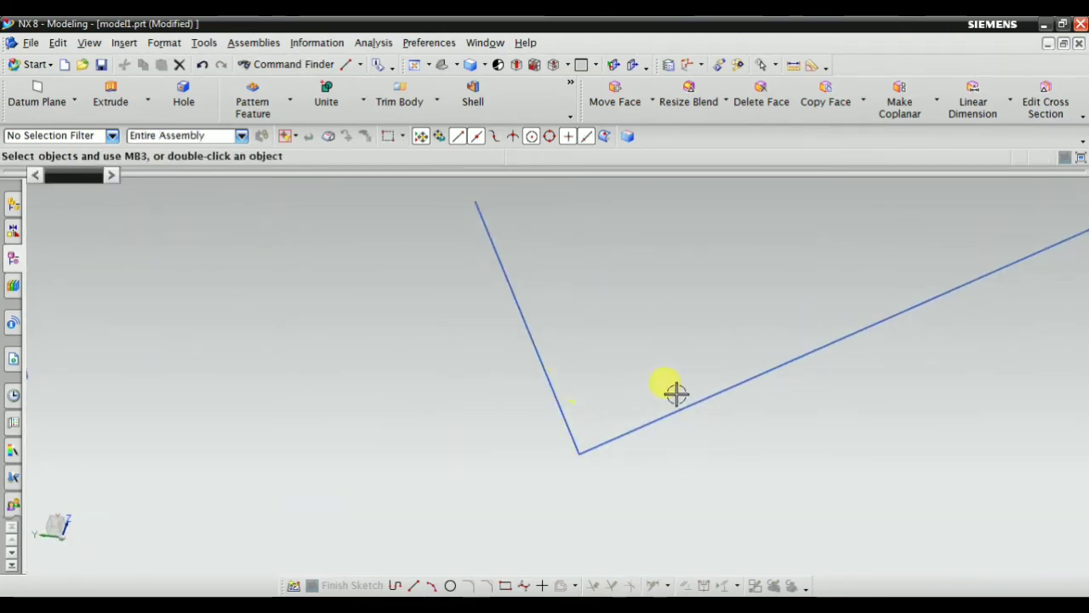
pyautogui.click(128, 46)
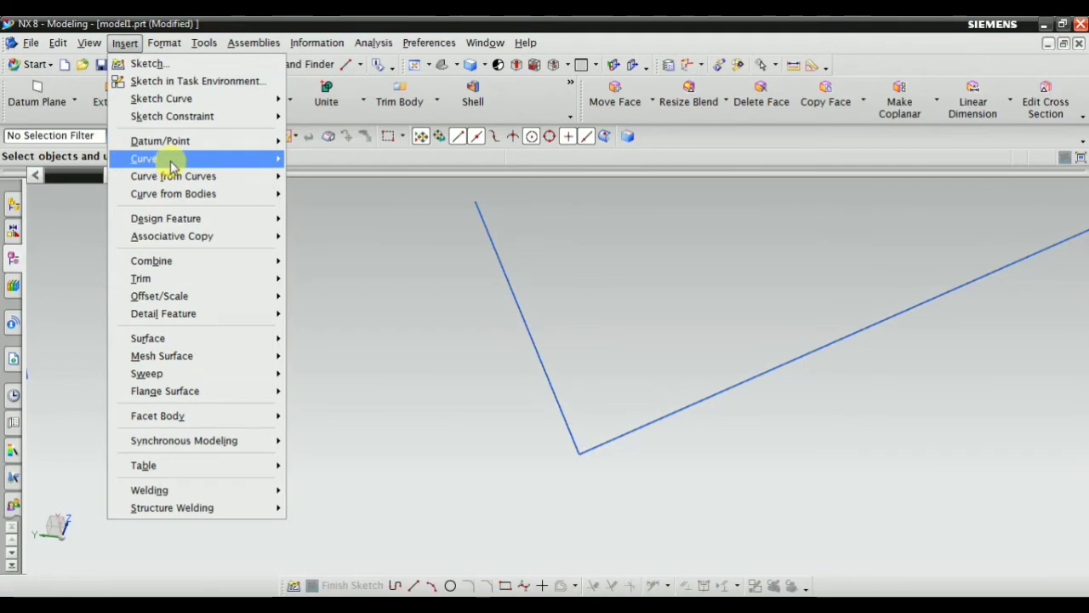
pyautogui.moveTo(199, 160)
pyautogui.click(313, 239)
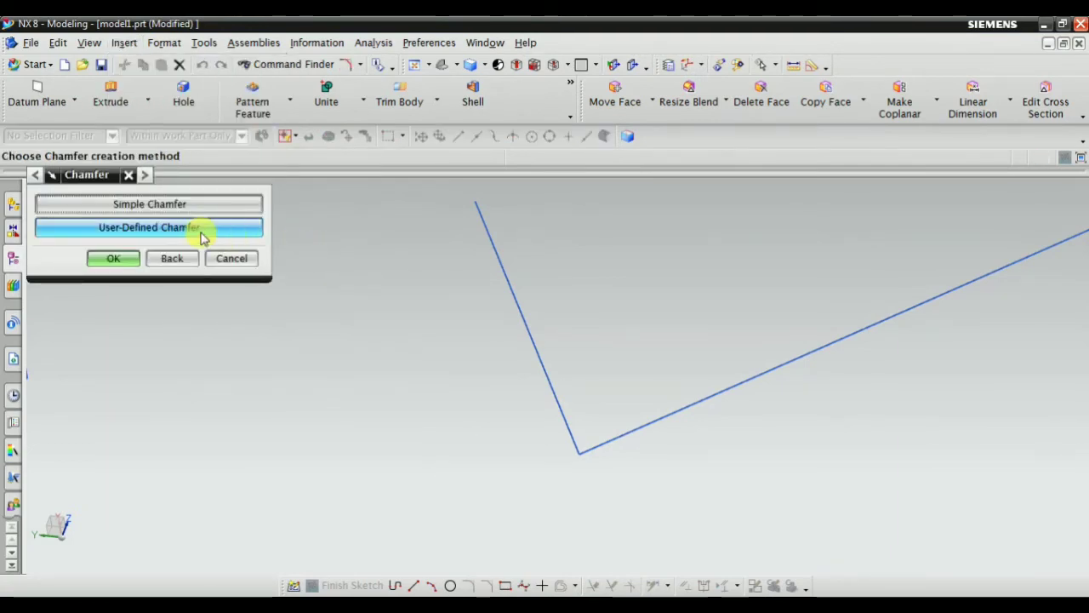
pyautogui.click(145, 205)
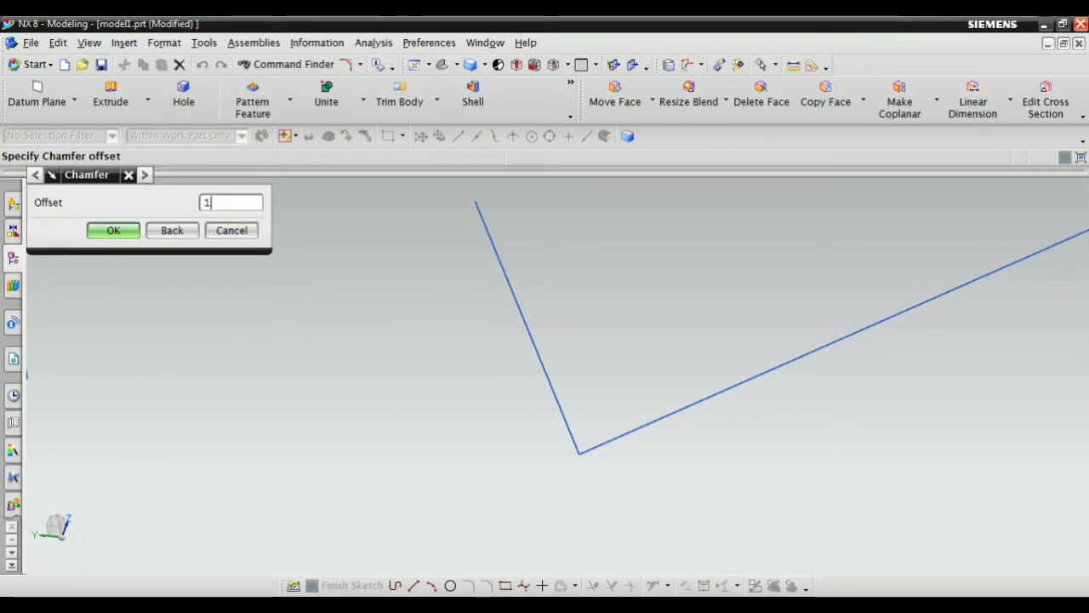
pyautogui.click(120, 239)
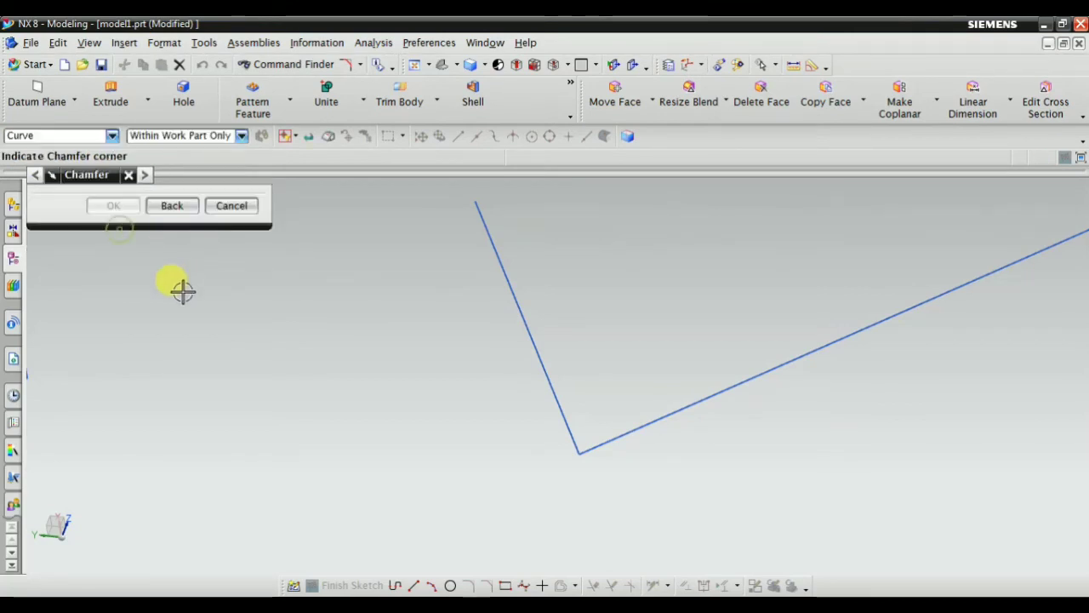
pyautogui.keyDown('shift'); pyautogui.moveTo(570, 457); pyautogui.dragTo(612, 451, button='middle'); pyautogui.keyUp('shift')
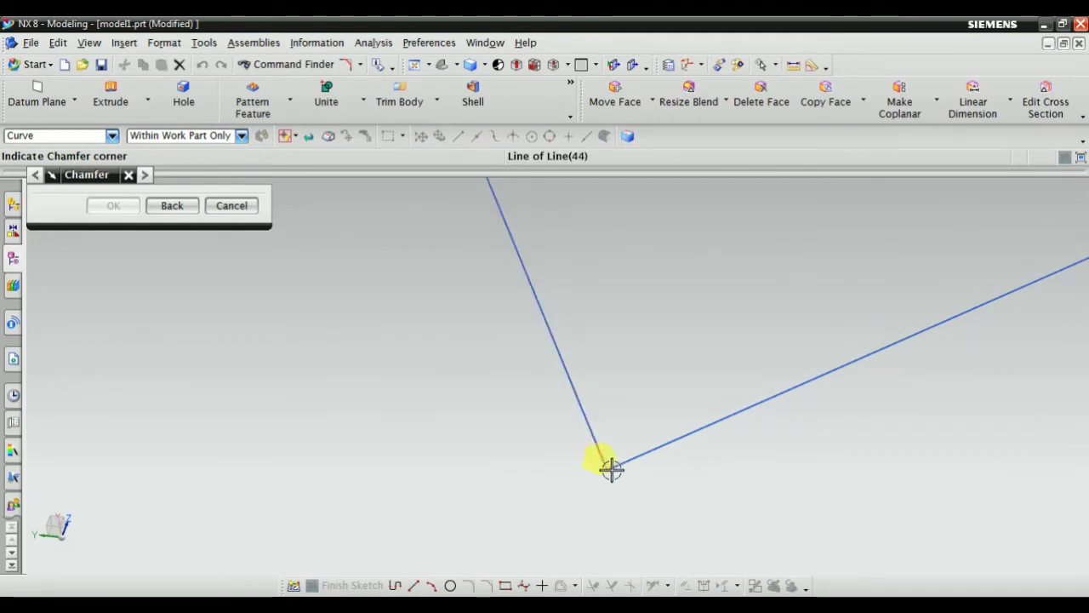
pyautogui.click(609, 469)
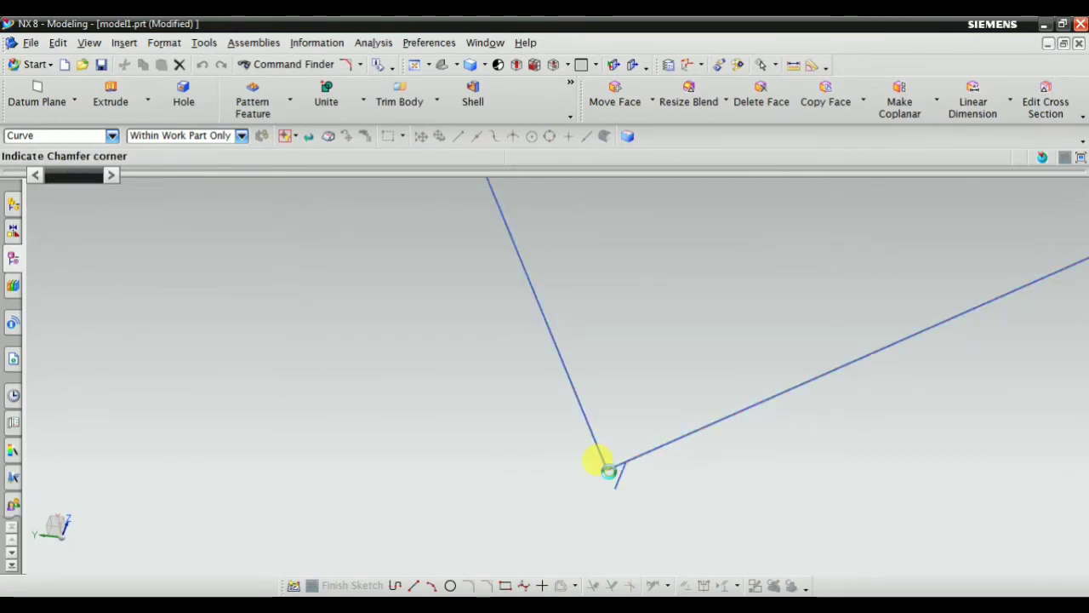
pyautogui.click(175, 206)
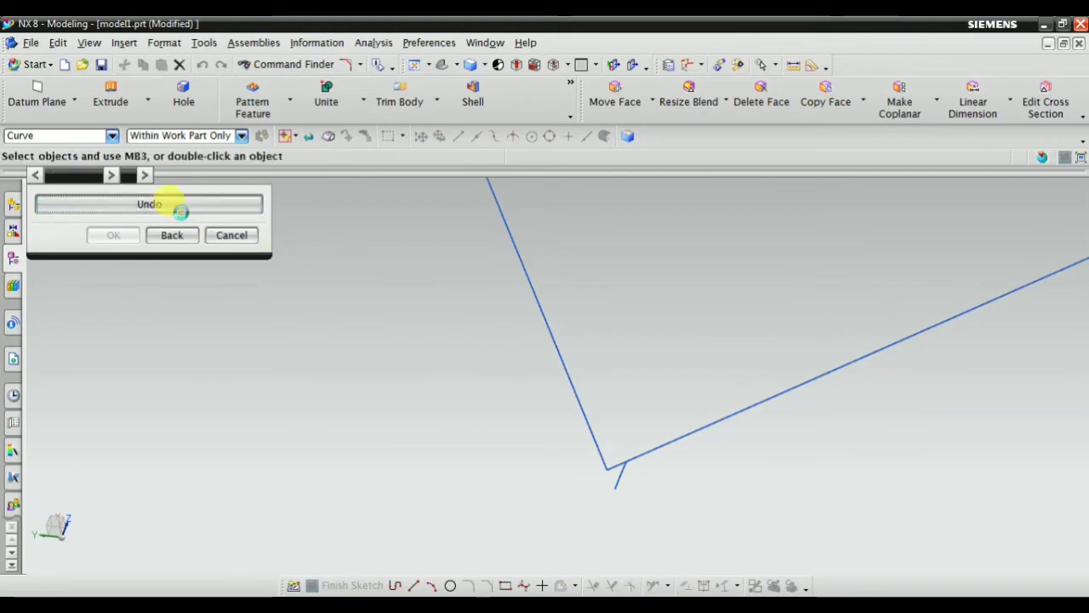
# Step: Chamfer the corner of the two new lines again with the same offset, picking inside the corner, and close the command
pyautogui.click(608, 458)
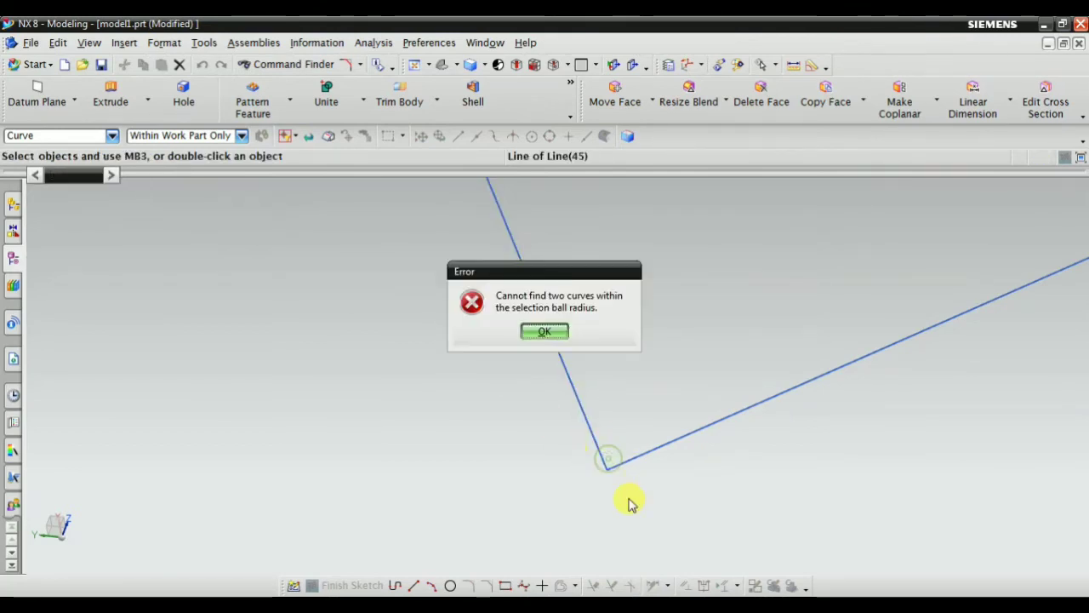
pyautogui.click(545, 334)
pyautogui.click(611, 465)
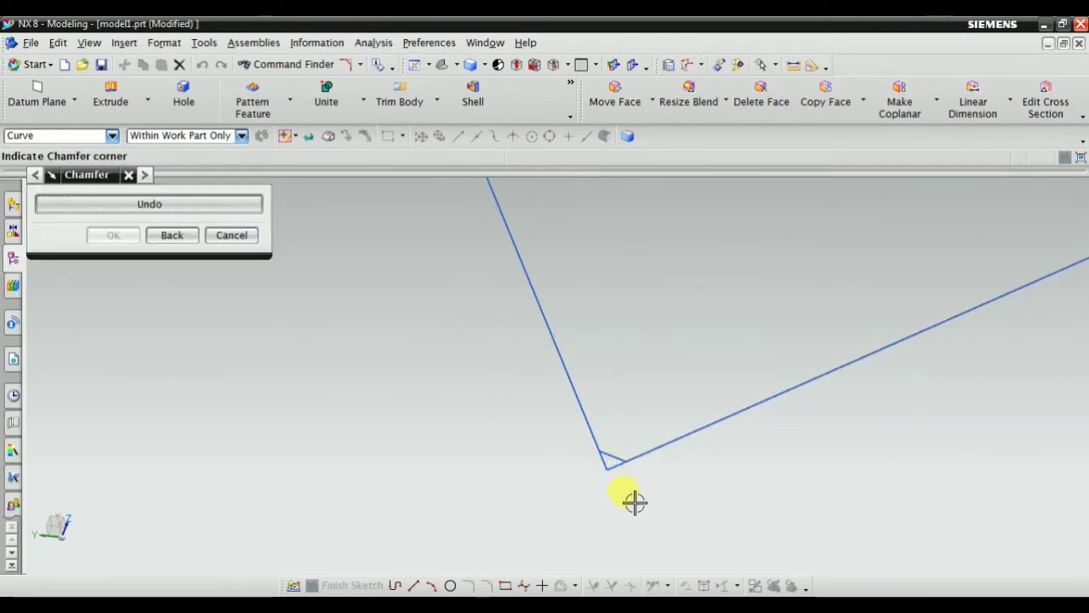
pyautogui.scroll(5, 607, 462)
pyautogui.scroll(-4, 528, 369)
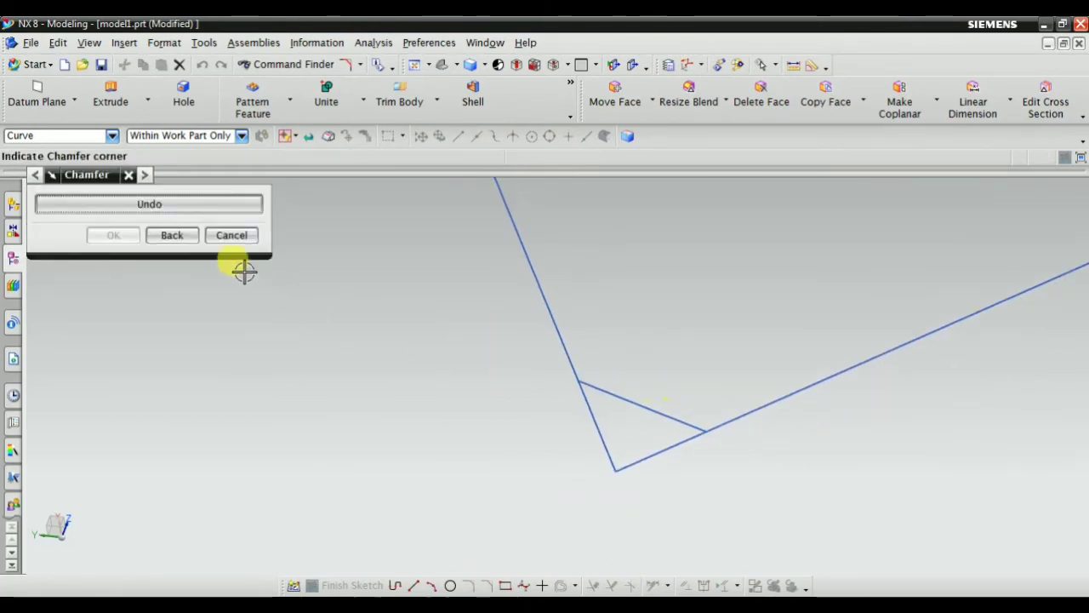
pyautogui.click(171, 234)
pyautogui.click(233, 234)
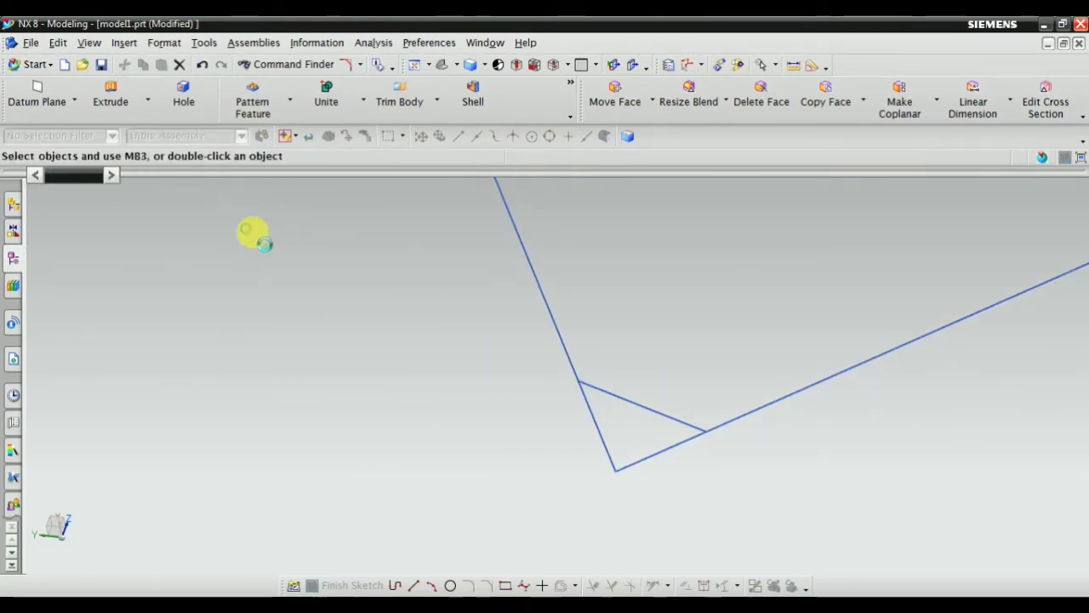
pyautogui.scroll(-6, 529, 351)
pyautogui.scroll(4, 605, 345)
pyautogui.scroll(-2, 508, 404)
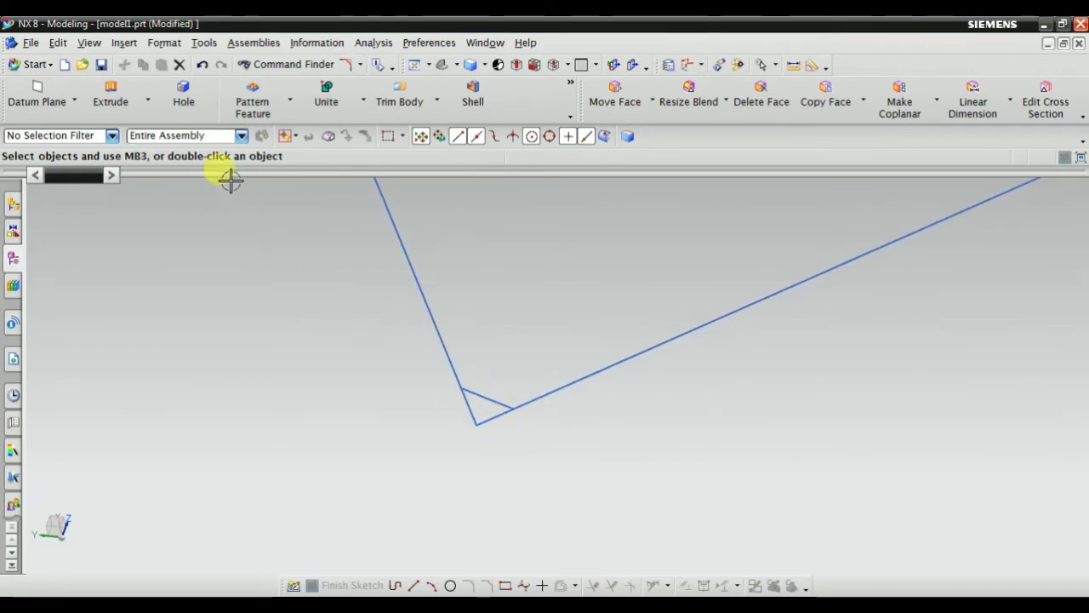
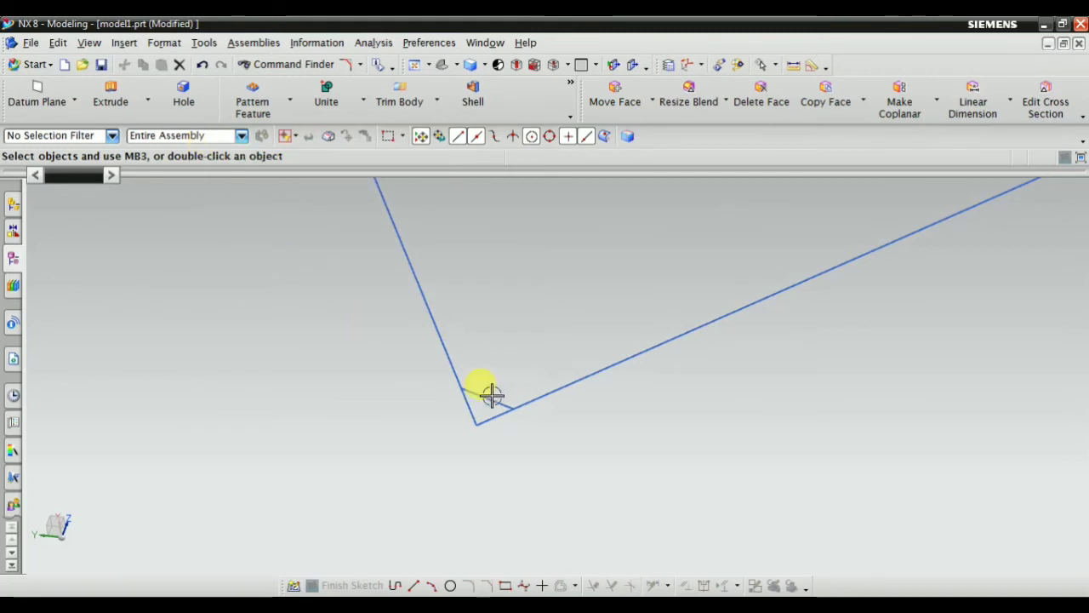
pyautogui.scroll(5, 501, 352)
pyautogui.scroll(-3, 503, 369)
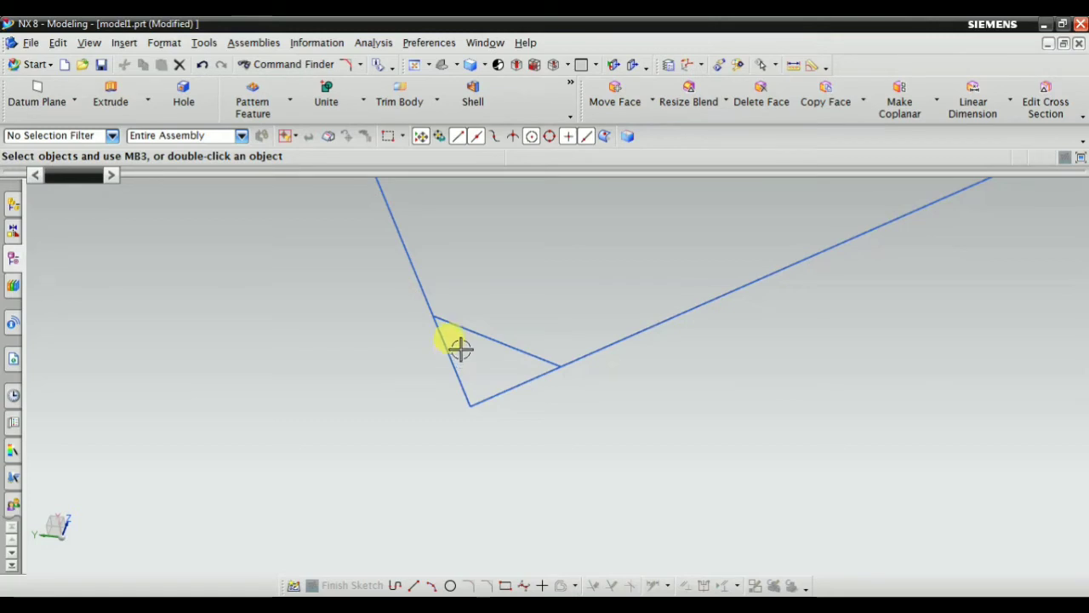
# Step: Start a user-defined chamfer with automatic trim, using an offset of 3 and an angle of 45
pyautogui.click(124, 43)
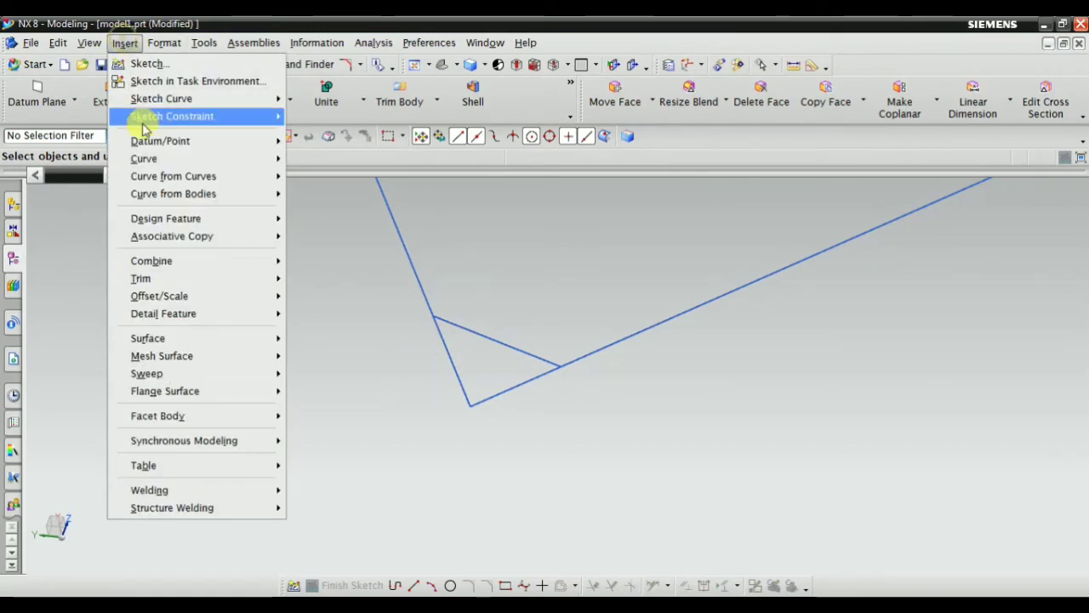
pyautogui.moveTo(151, 158)
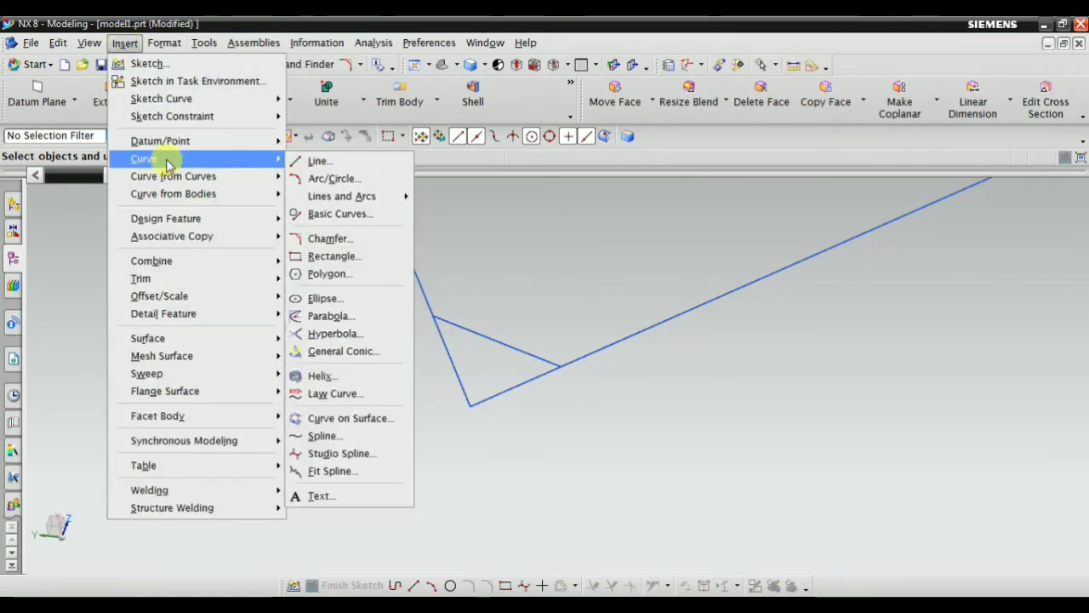
pyautogui.click(345, 238)
pyautogui.click(135, 227)
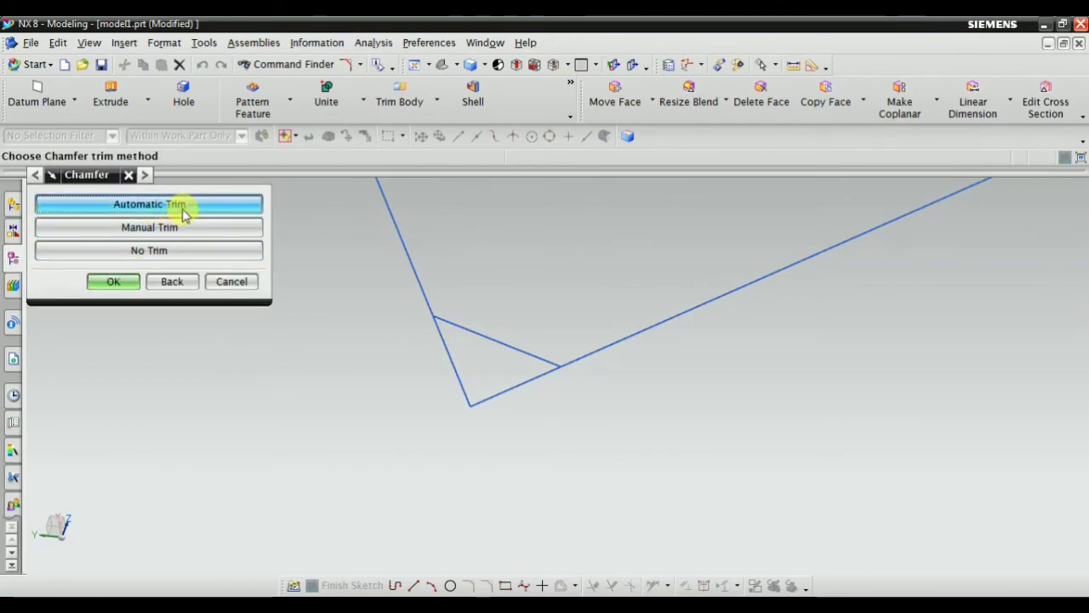
pyautogui.click(146, 205)
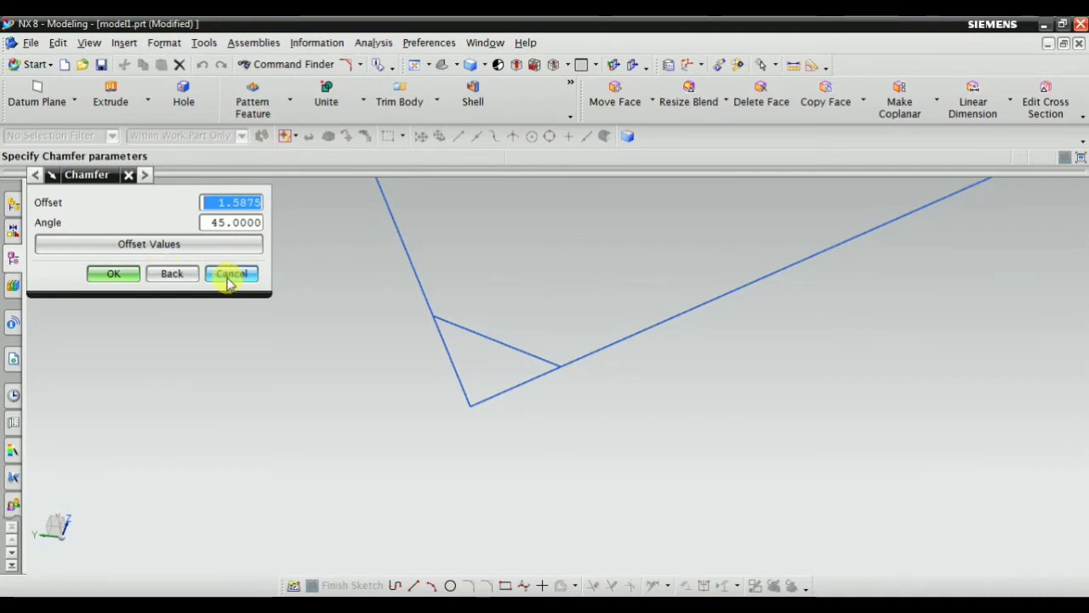
pyautogui.write('3')
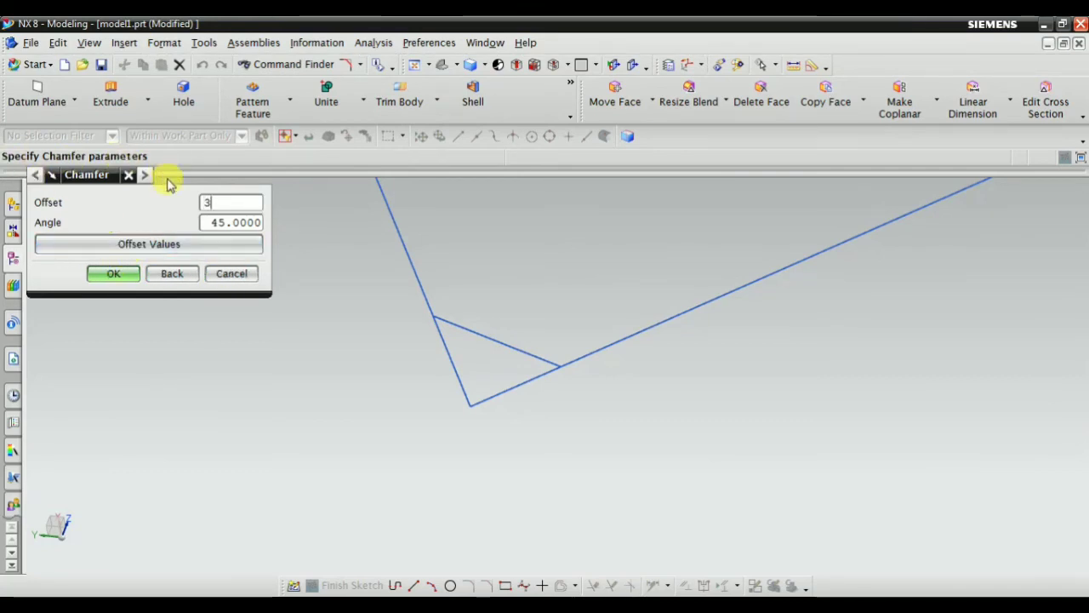
pyautogui.click(115, 281)
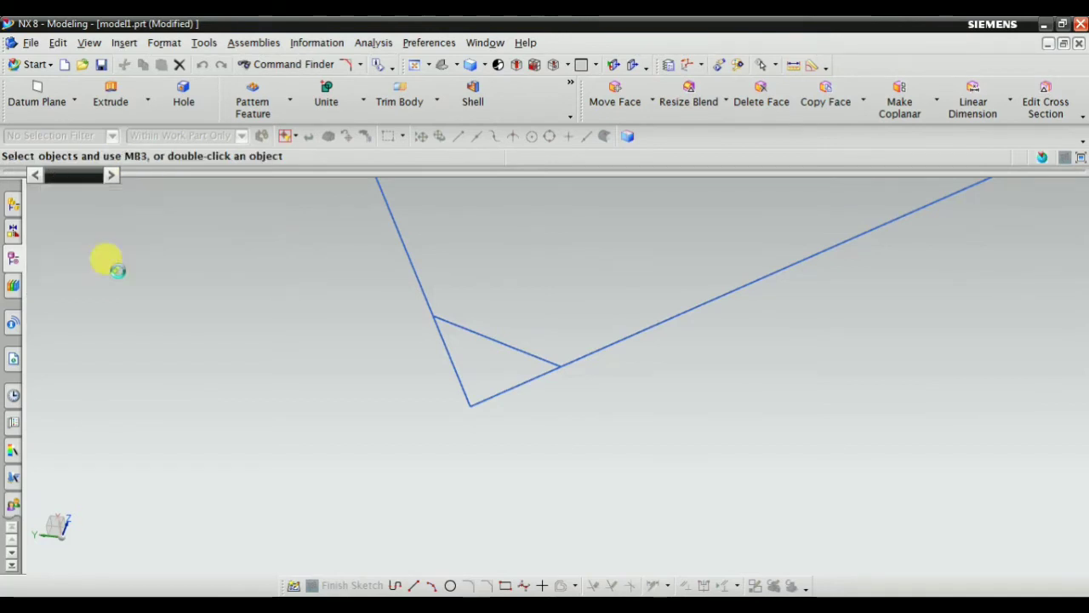
# Step: Chamfer between the shorter and the longer line, indicating the approximate intersection inside their corner
pyautogui.scroll(2, 432, 304)
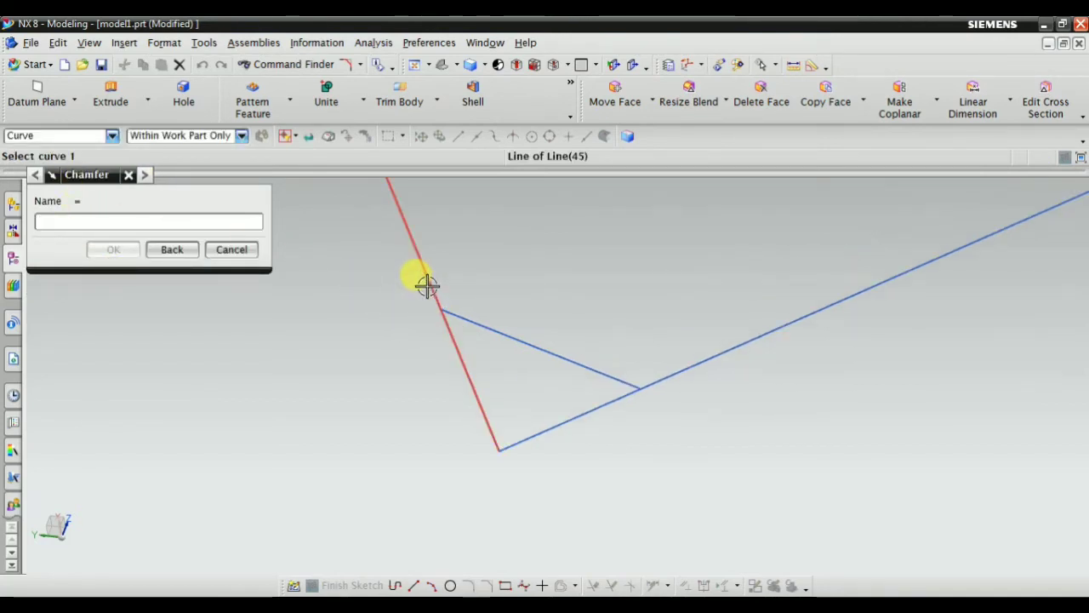
pyautogui.click(476, 383)
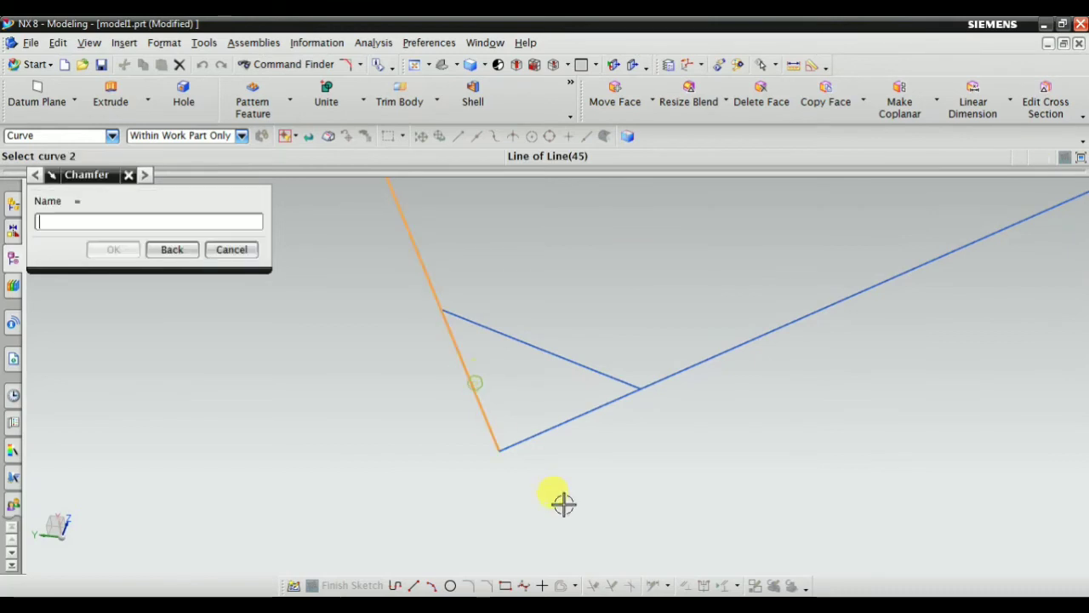
pyautogui.click(539, 426)
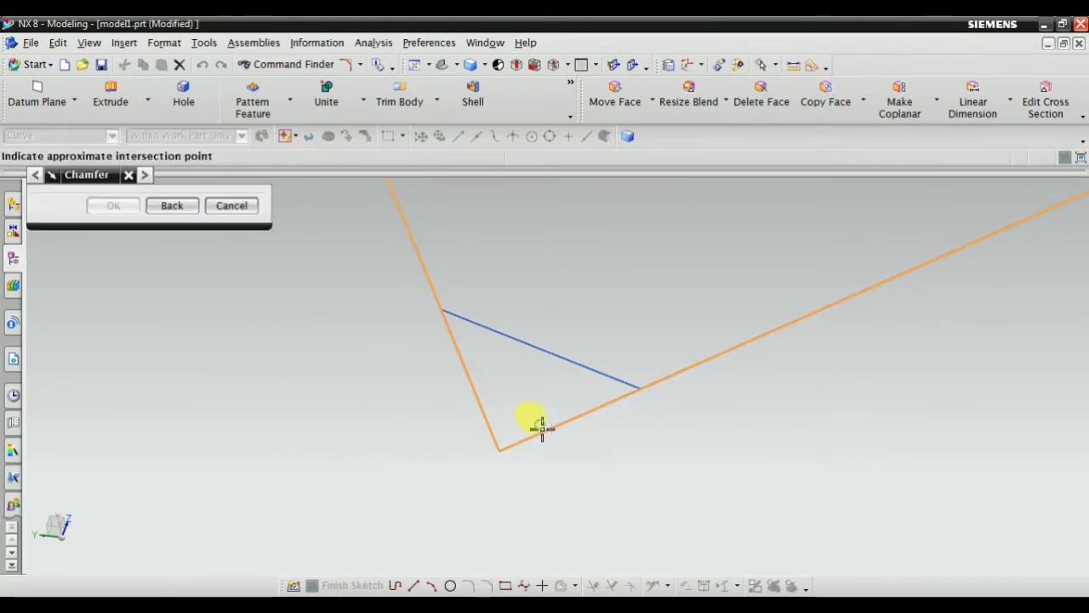
pyautogui.scroll(3, 539, 442)
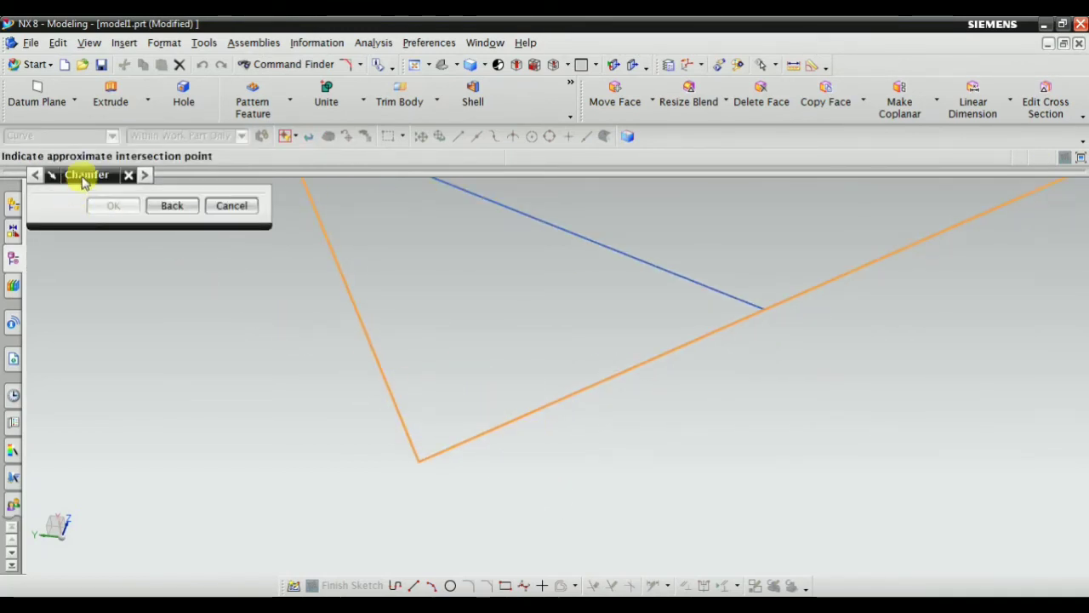
pyautogui.click(460, 336)
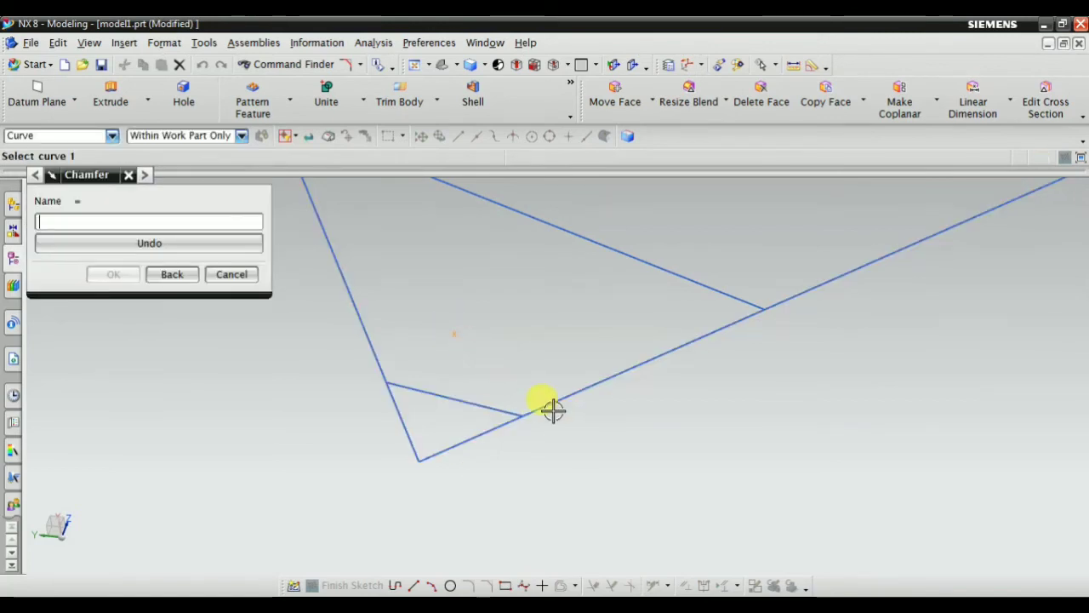
pyautogui.scroll(-4, 551, 400)
pyautogui.scroll(2, 569, 437)
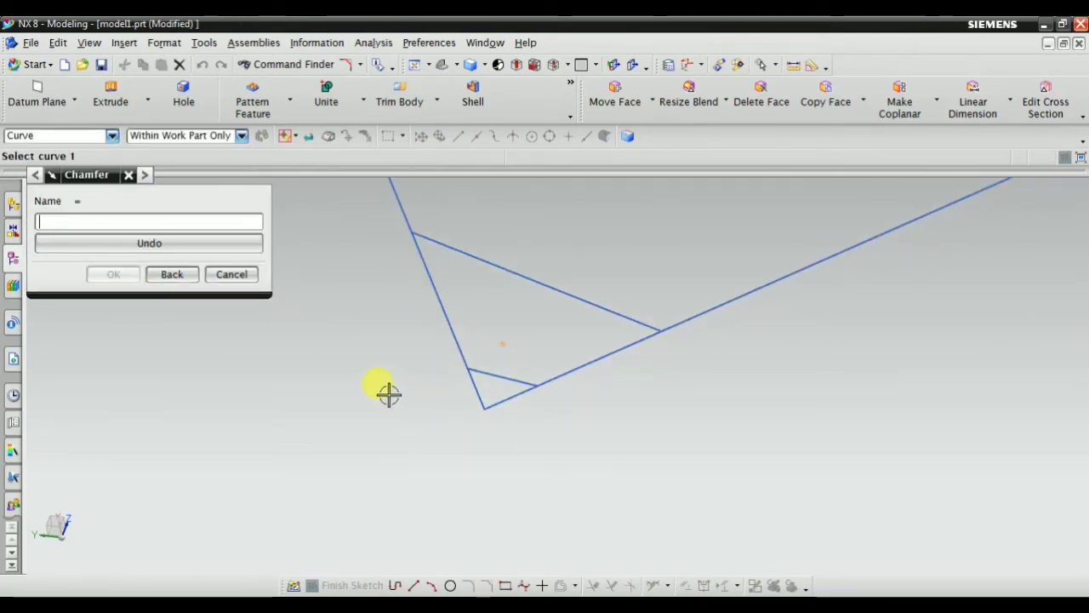
# Step: Set the chamfer offset to 6 and chamfer between the larger chamfer line and the long line, indicating a point above their intersection
pyautogui.click(172, 274)
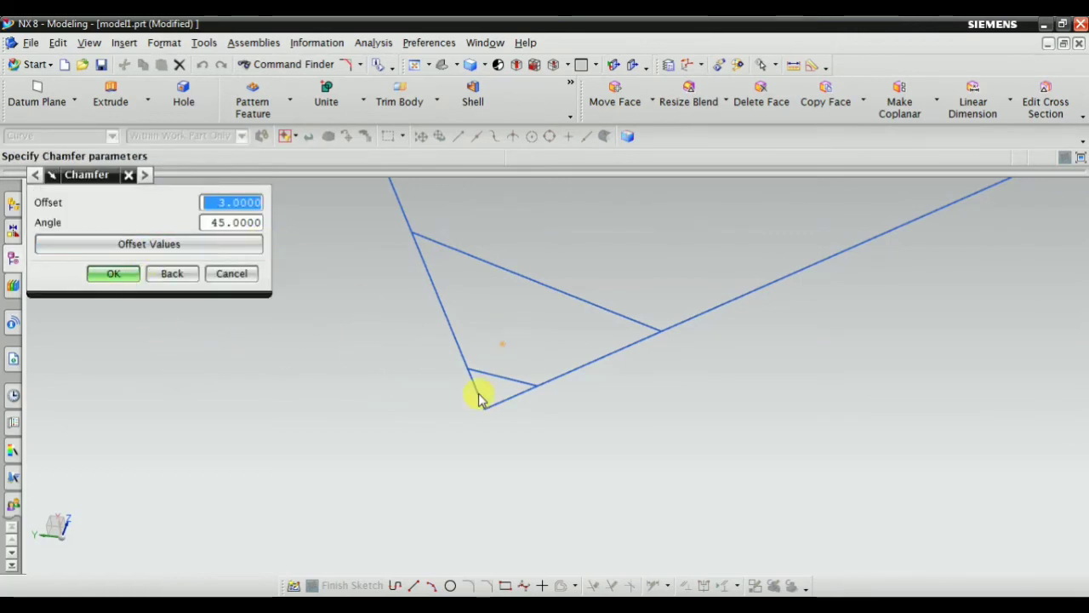
pyautogui.scroll(-2, 489, 396)
pyautogui.write('6')
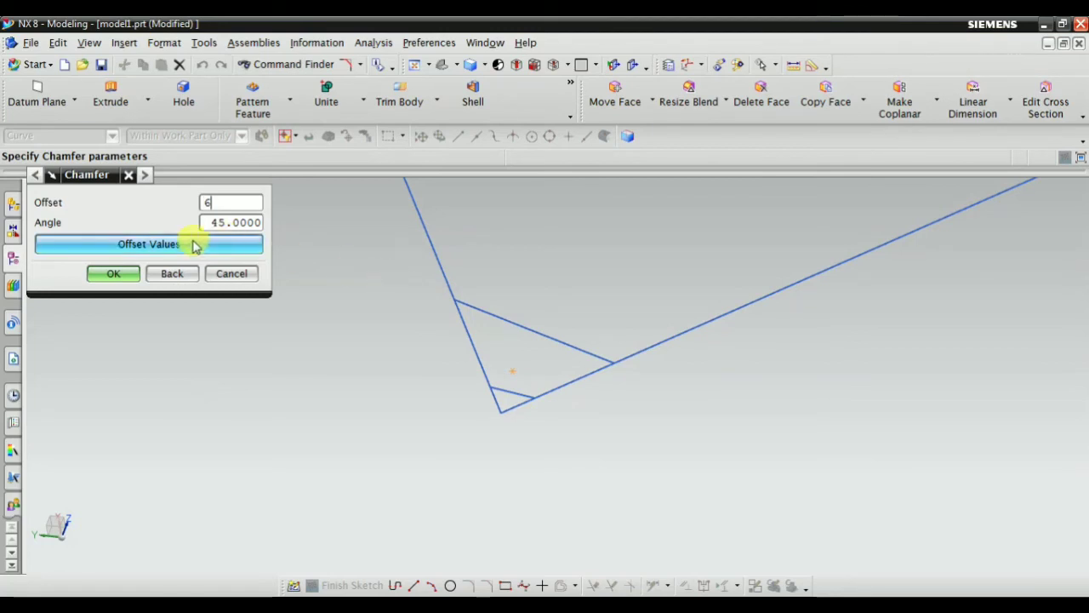
pyautogui.click(128, 277)
pyautogui.scroll(2, 500, 469)
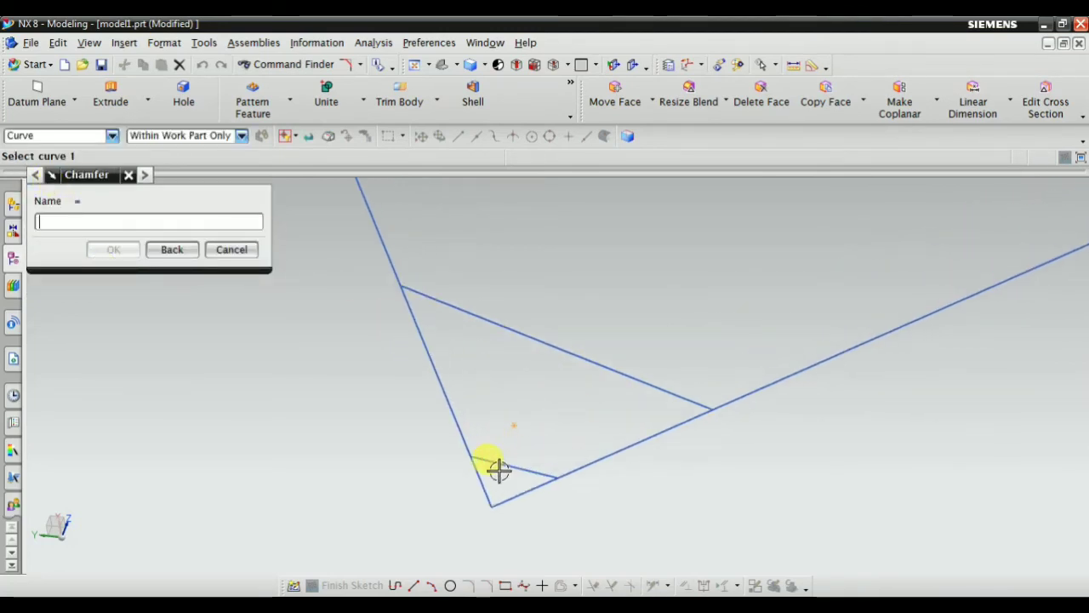
pyautogui.scroll(-1, 491, 487)
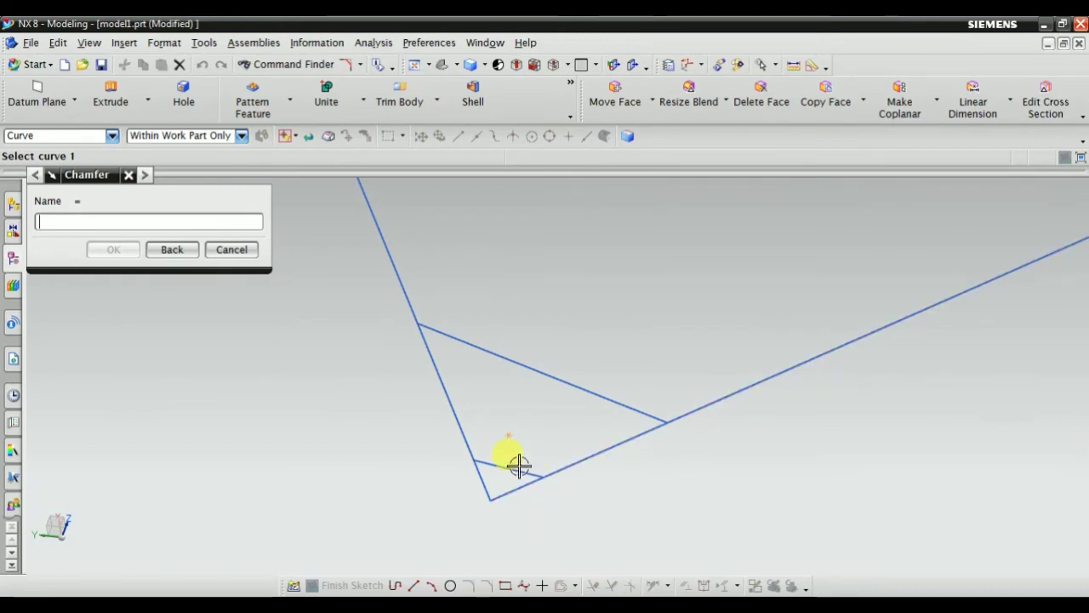
pyautogui.click(569, 385)
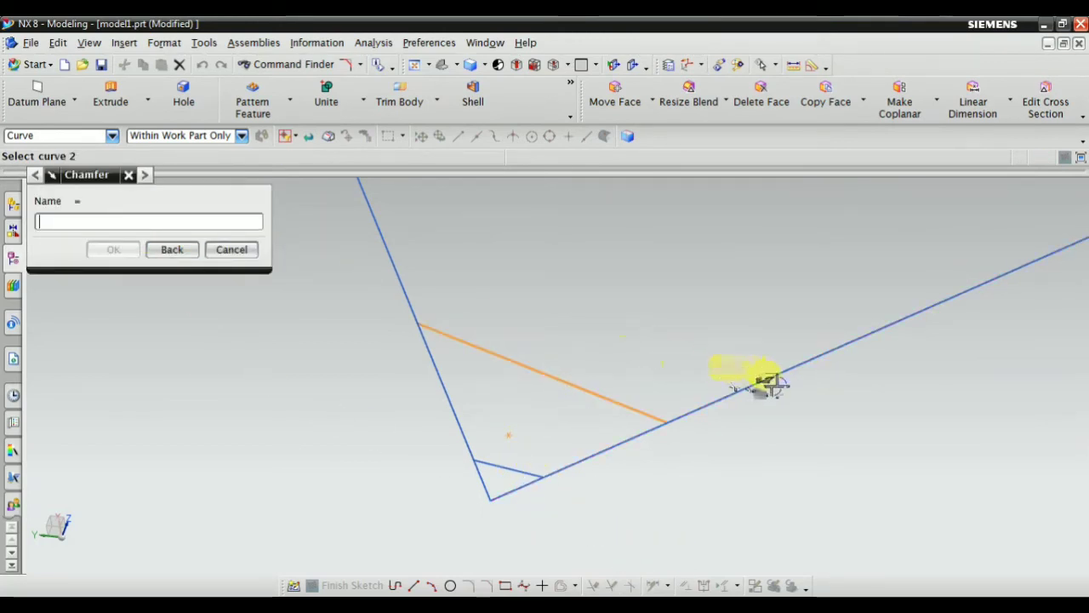
pyautogui.click(772, 375)
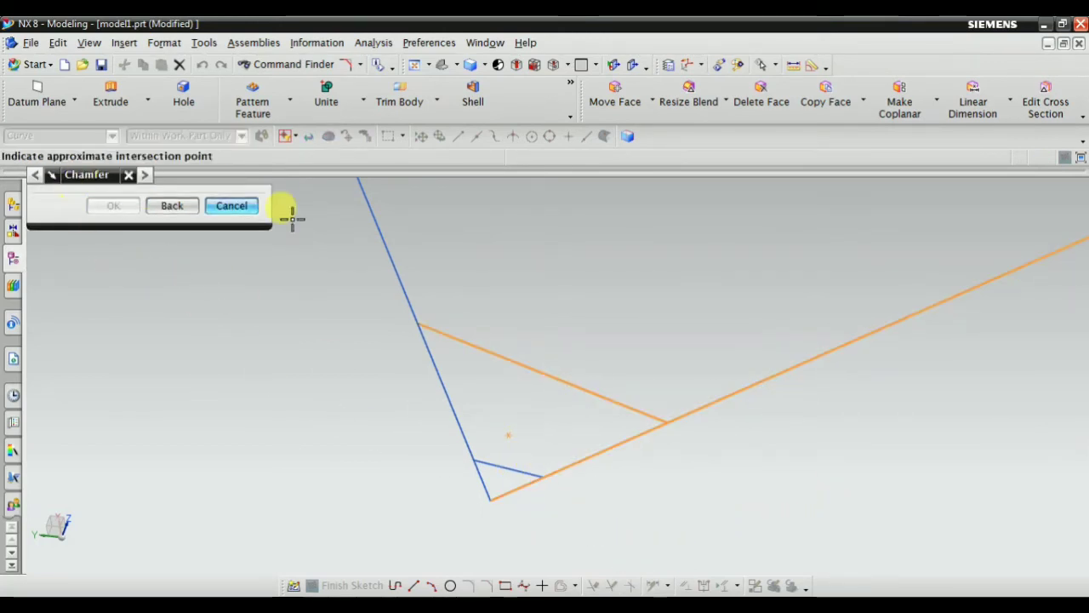
pyautogui.click(672, 334)
pyautogui.scroll(-2, 668, 460)
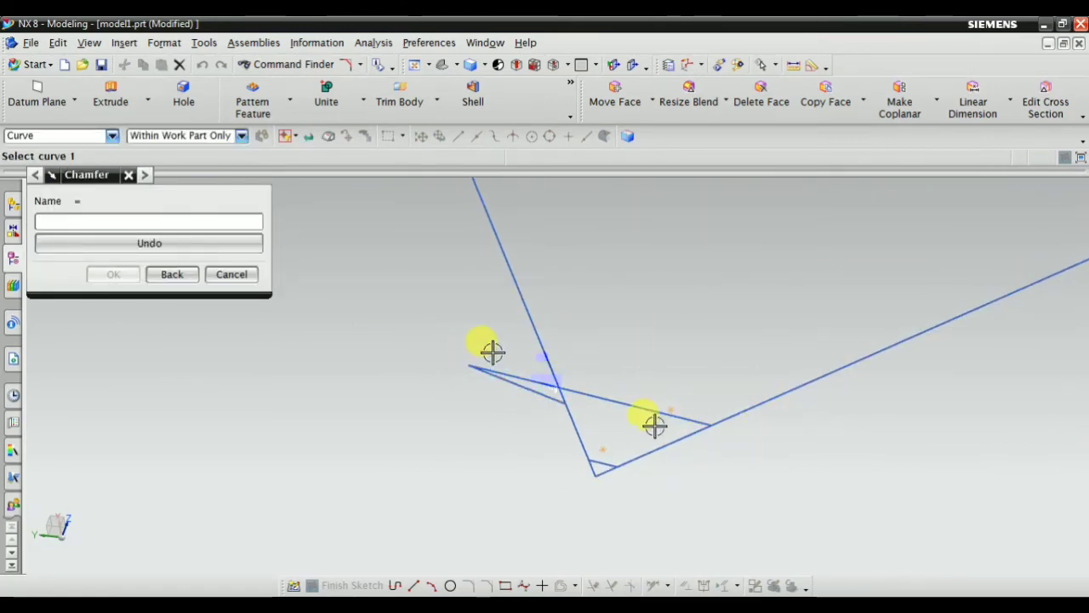
# Step: Close the Chamfer command after checking the new chamfer line beside the long line
pyautogui.scroll(-2, 596, 388)
pyautogui.scroll(3, 594, 385)
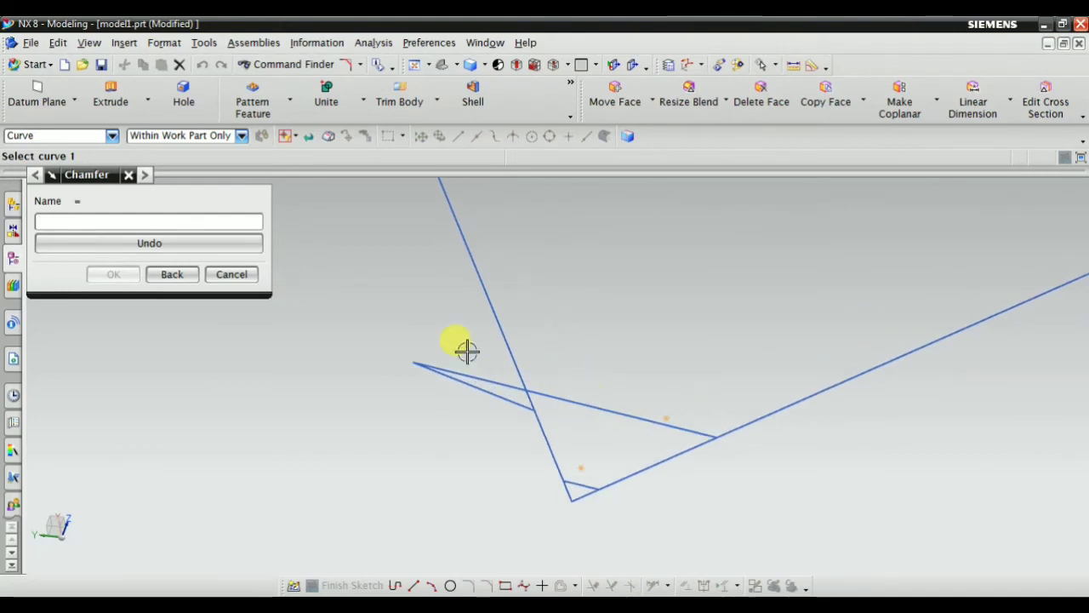
pyautogui.click(173, 274)
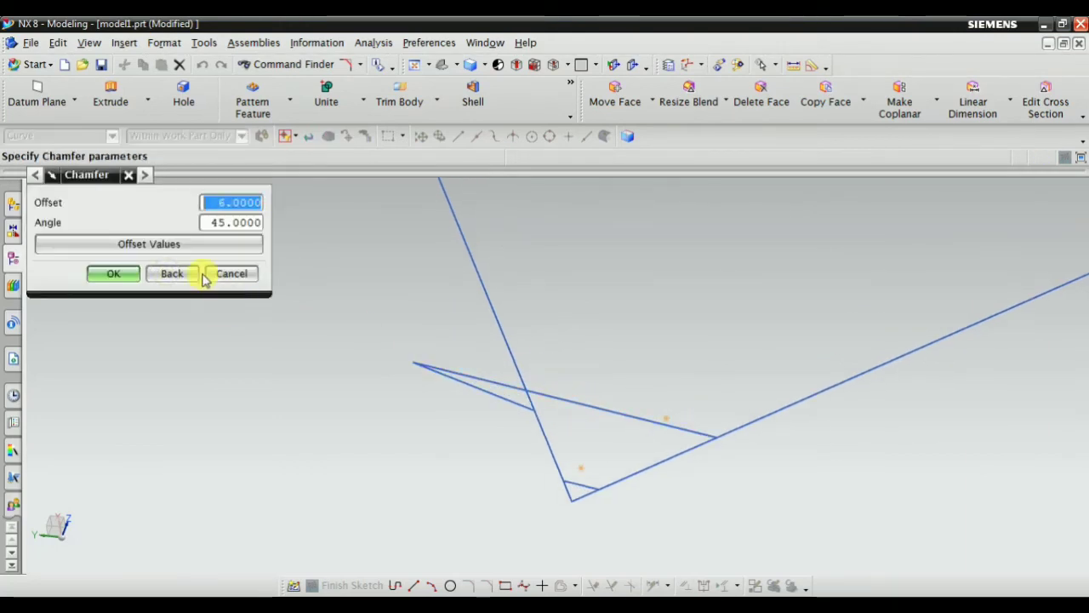
pyautogui.click(221, 279)
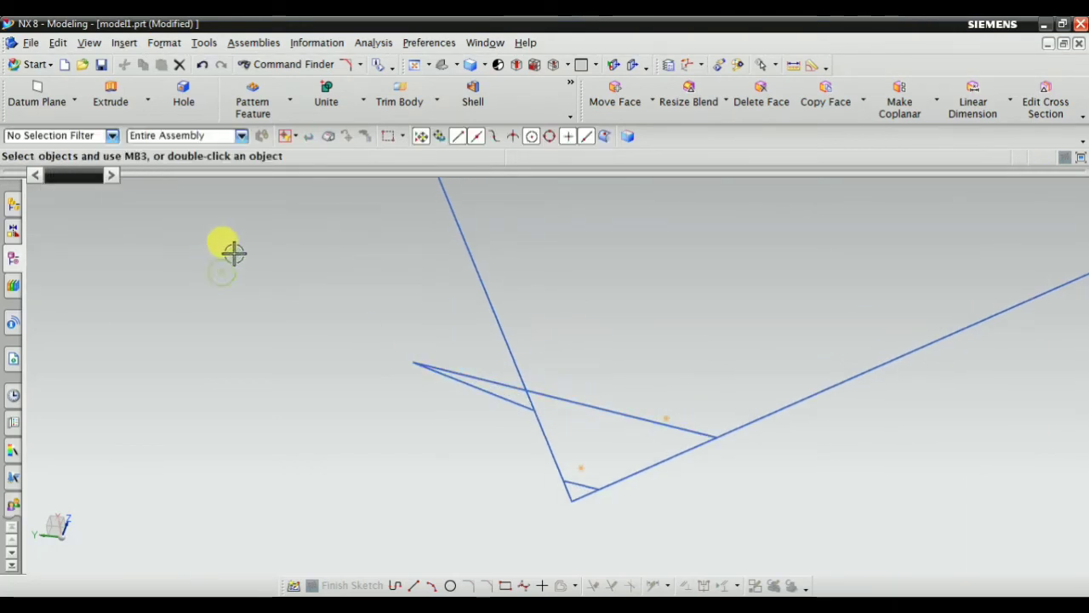
# Step: Start a user-defined curve chamfer with manual trim, using an offset of 4 and an angle of 45
pyautogui.click(124, 42)
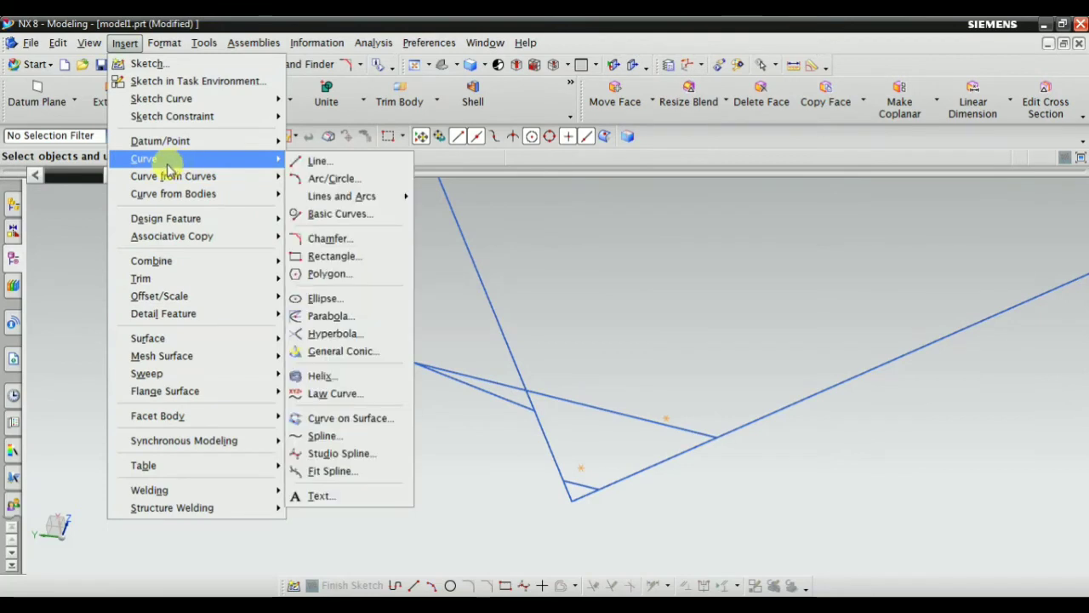
pyautogui.click(312, 239)
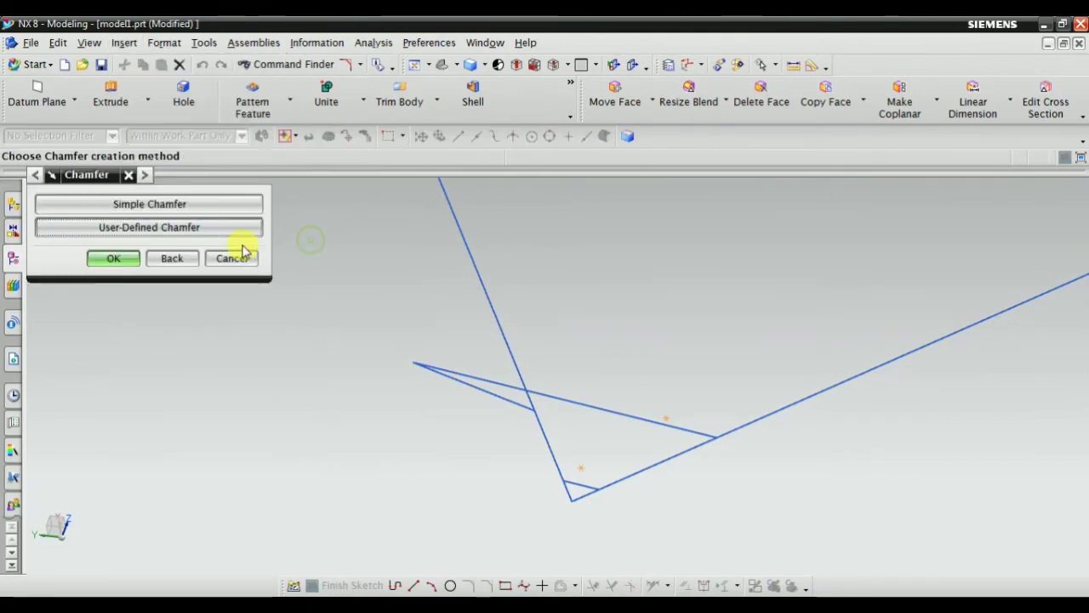
pyautogui.click(111, 256)
pyautogui.click(142, 227)
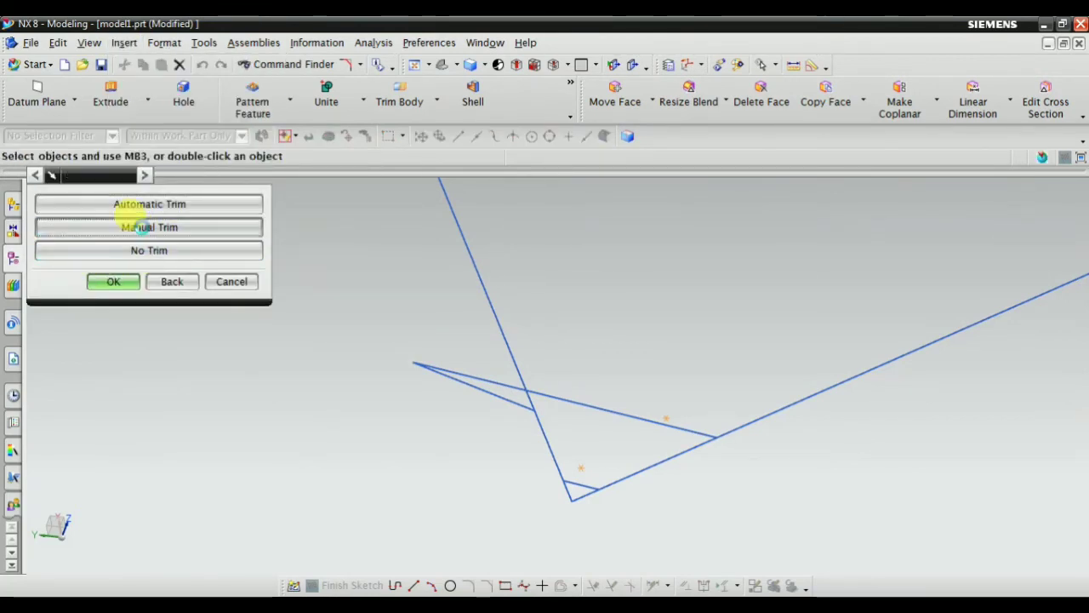
pyautogui.scroll(-2, 466, 347)
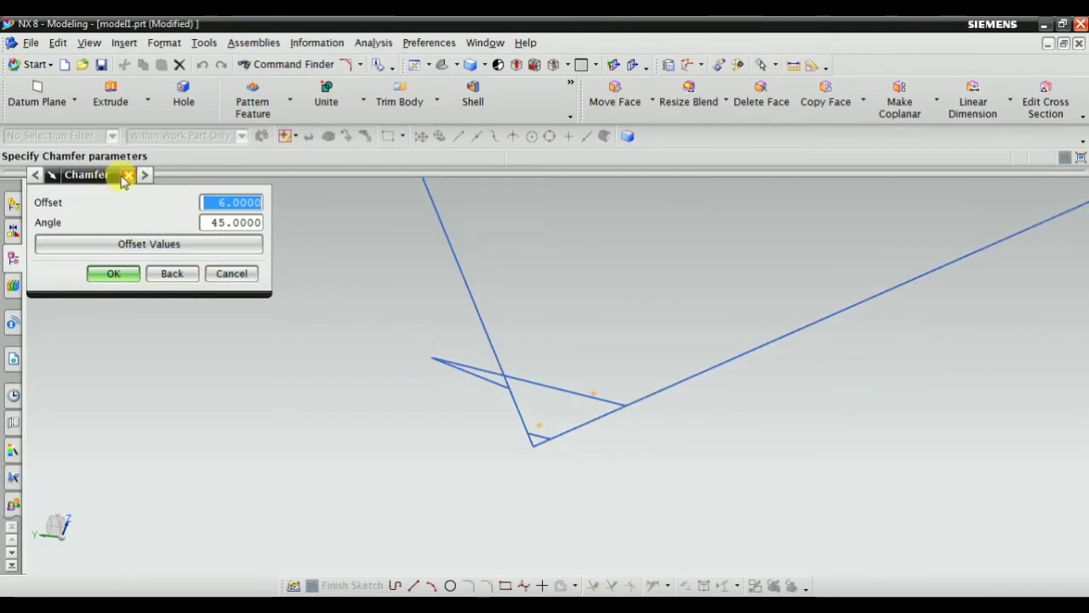
pyautogui.scroll(3, 559, 426)
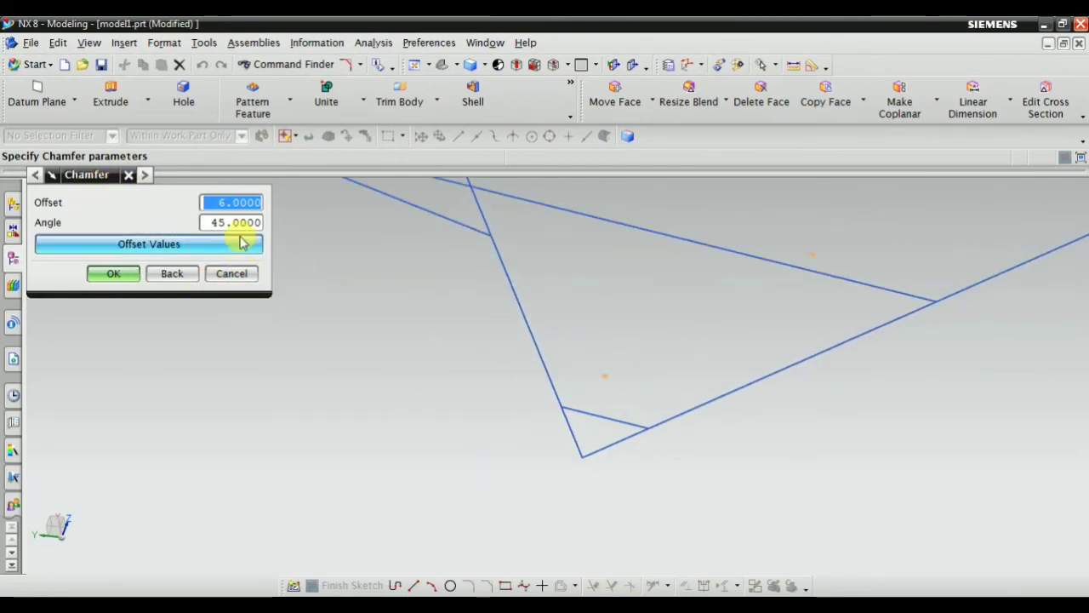
pyautogui.write('4')
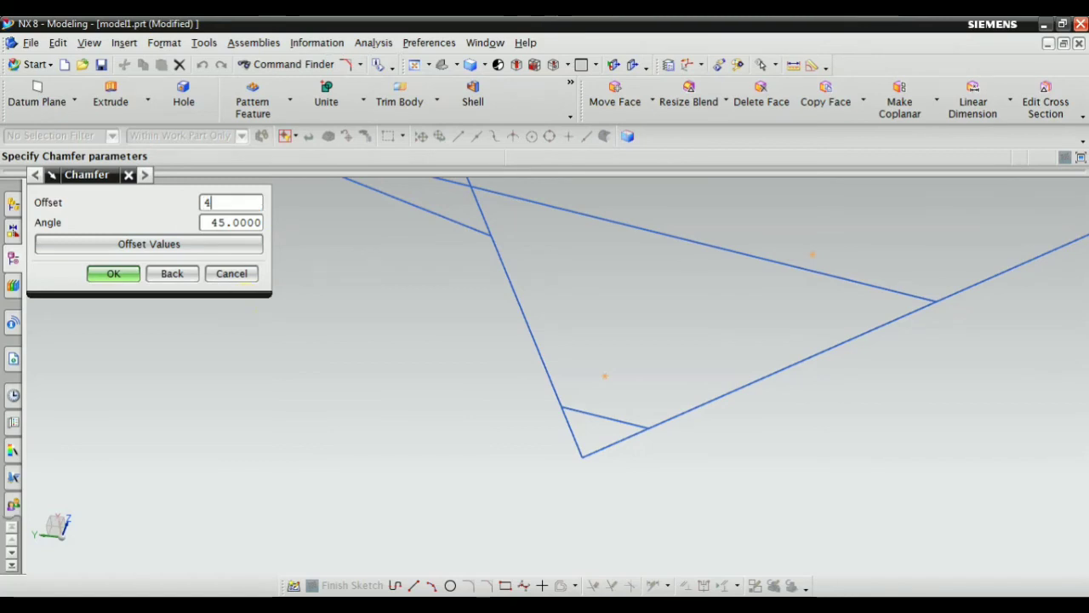
pyautogui.click(116, 275)
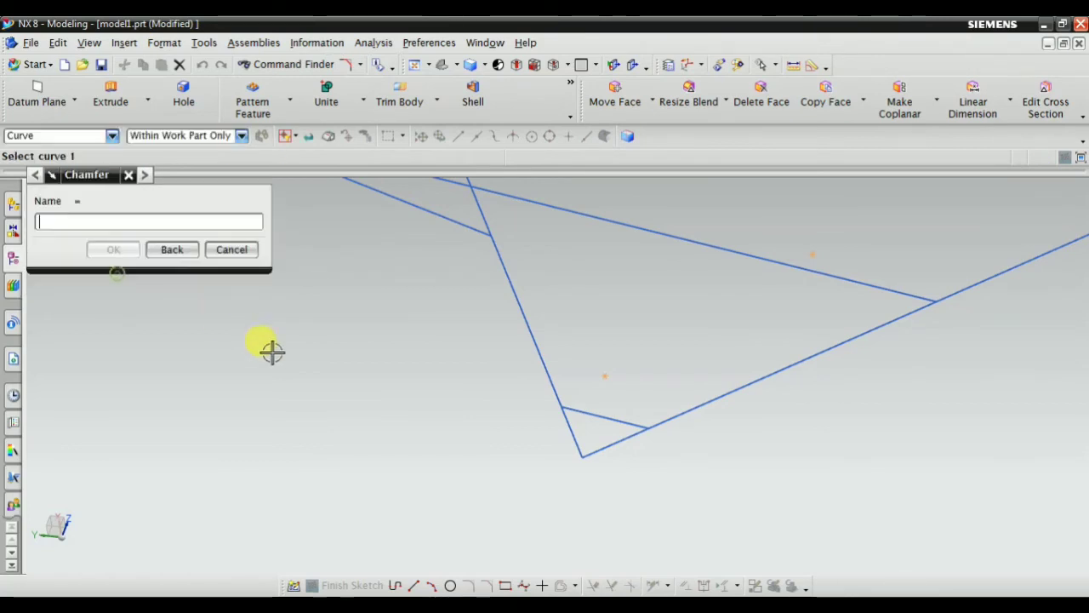
# Step: Chamfer between the two original lines, indicating the approximate intersection point inside their corner
pyautogui.scroll(3, 553, 393)
pyautogui.click(555, 390)
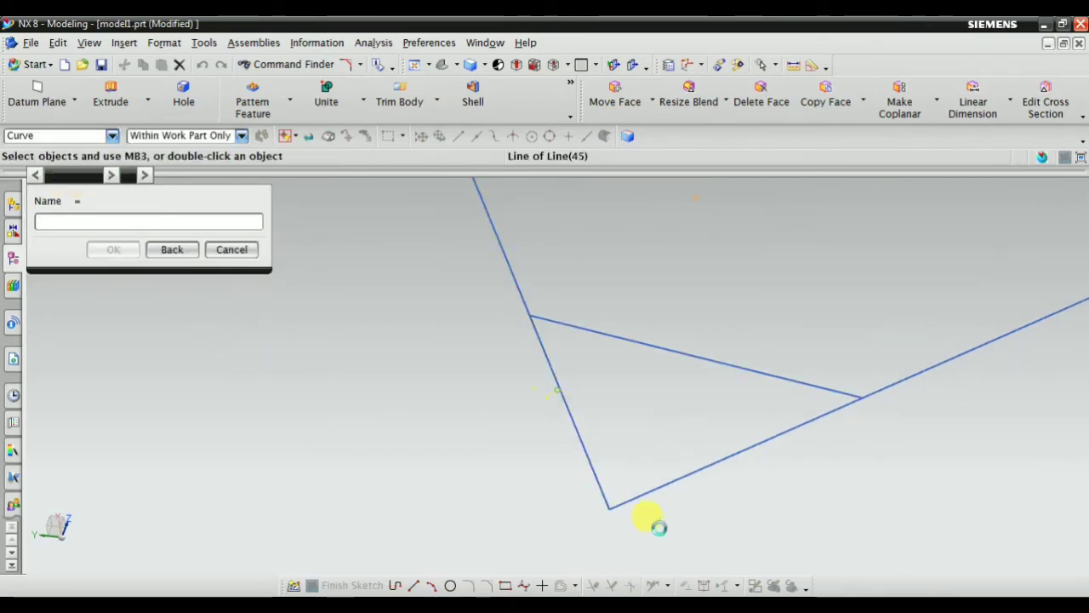
pyautogui.click(687, 469)
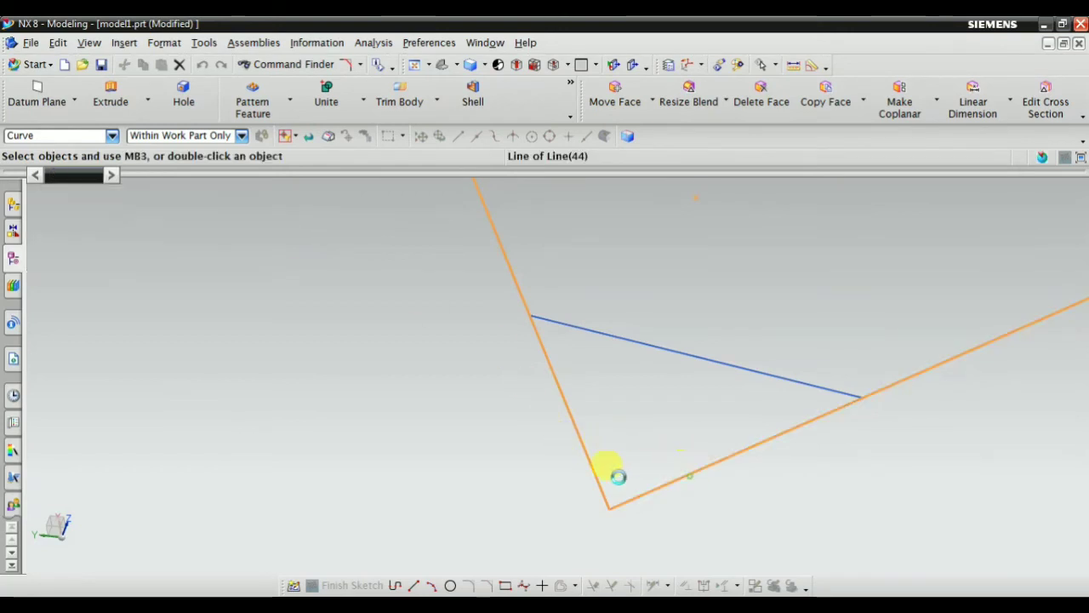
pyautogui.scroll(-2, 324, 266)
pyautogui.scroll(5, 464, 403)
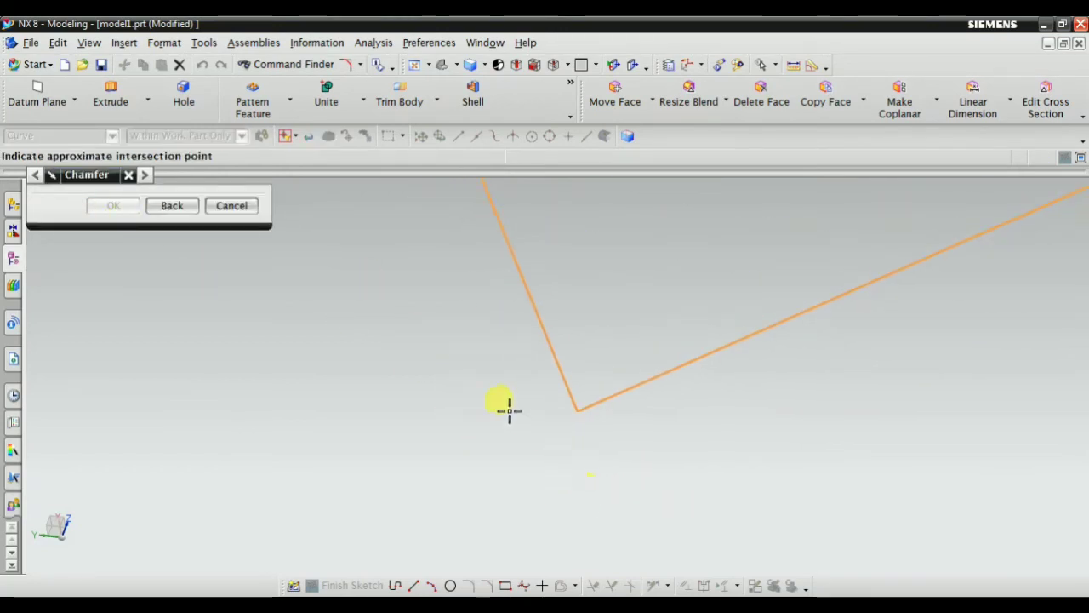
pyautogui.scroll(-2, 508, 412)
pyautogui.click(561, 372)
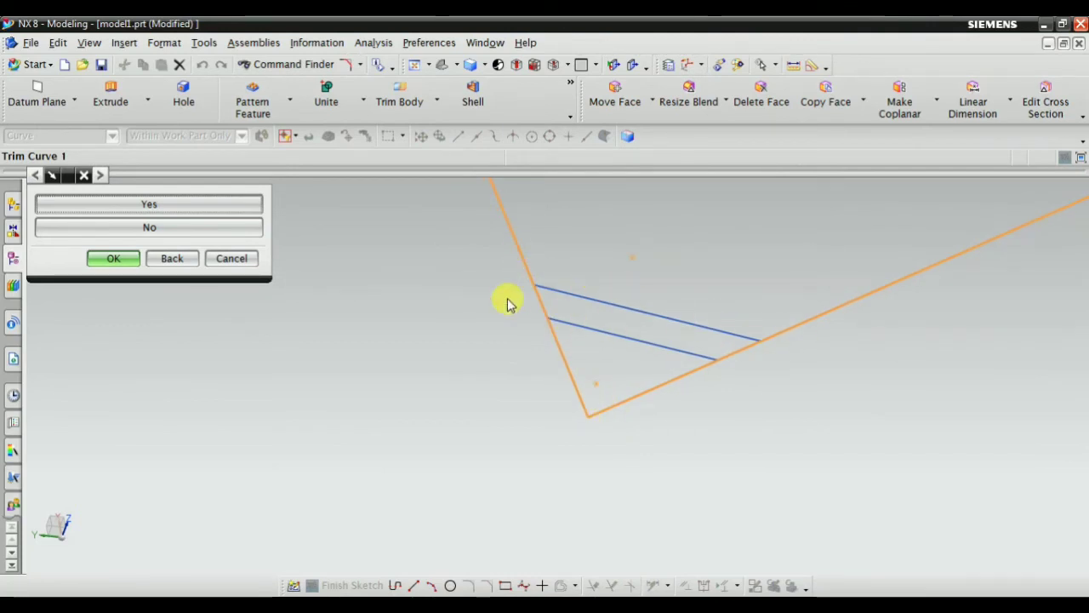
# Step: Choose to trim both chamfered curves, indicating each trim end near the ends of the outer small chamfer line, and close the command
pyautogui.click(149, 204)
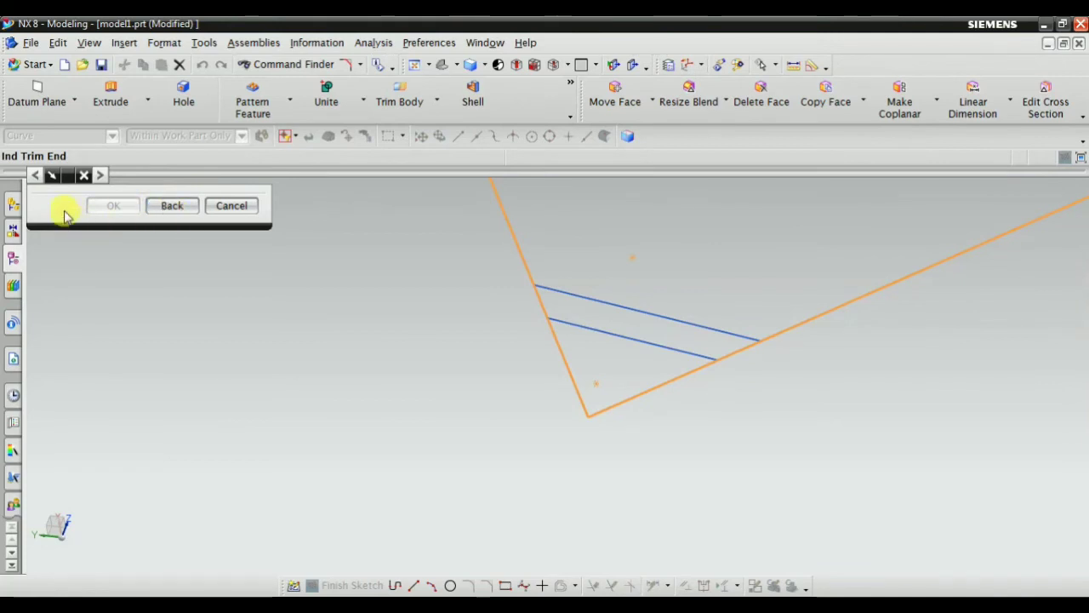
pyautogui.click(523, 274)
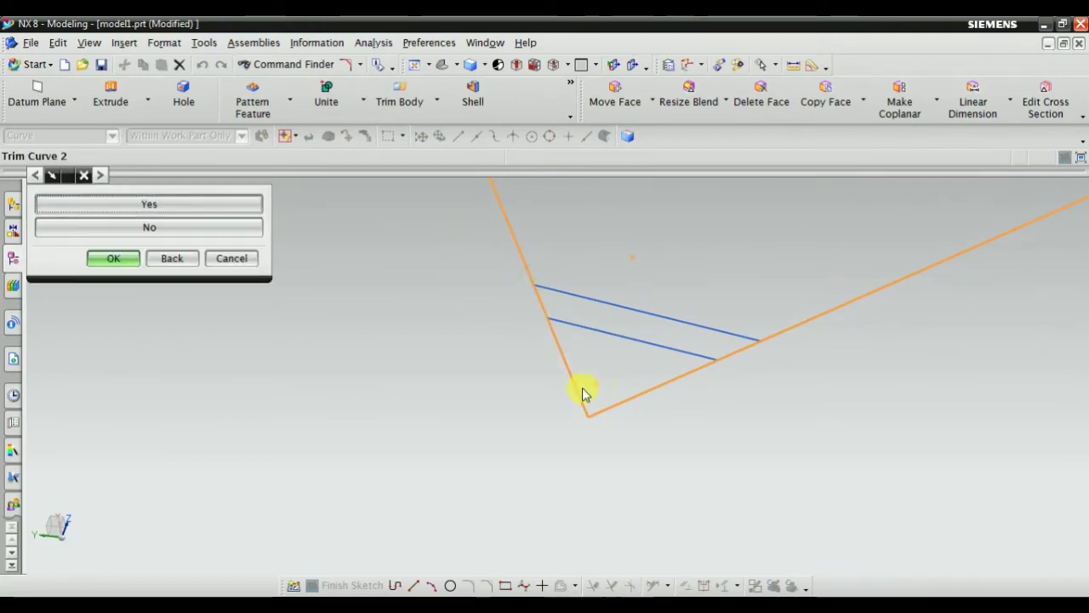
pyautogui.click(206, 225)
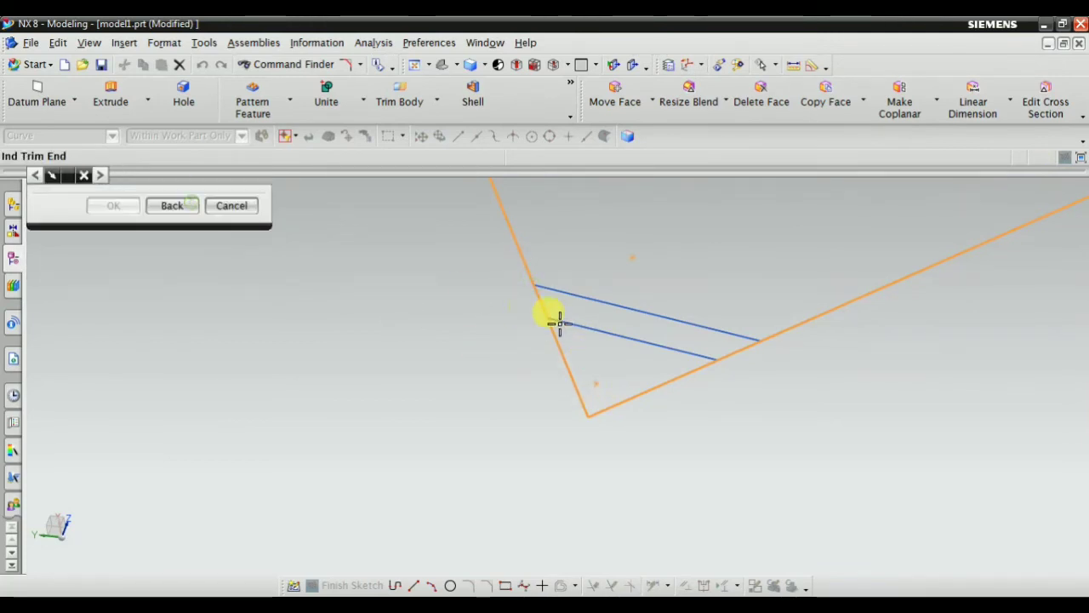
pyautogui.click(760, 345)
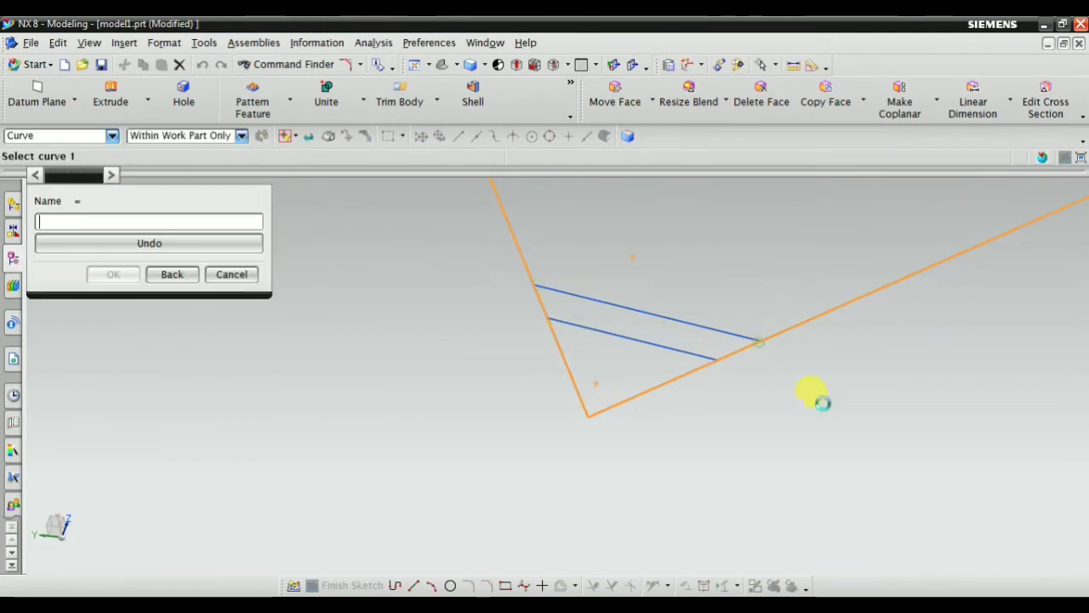
pyautogui.click(223, 274)
pyautogui.scroll(-3, 530, 401)
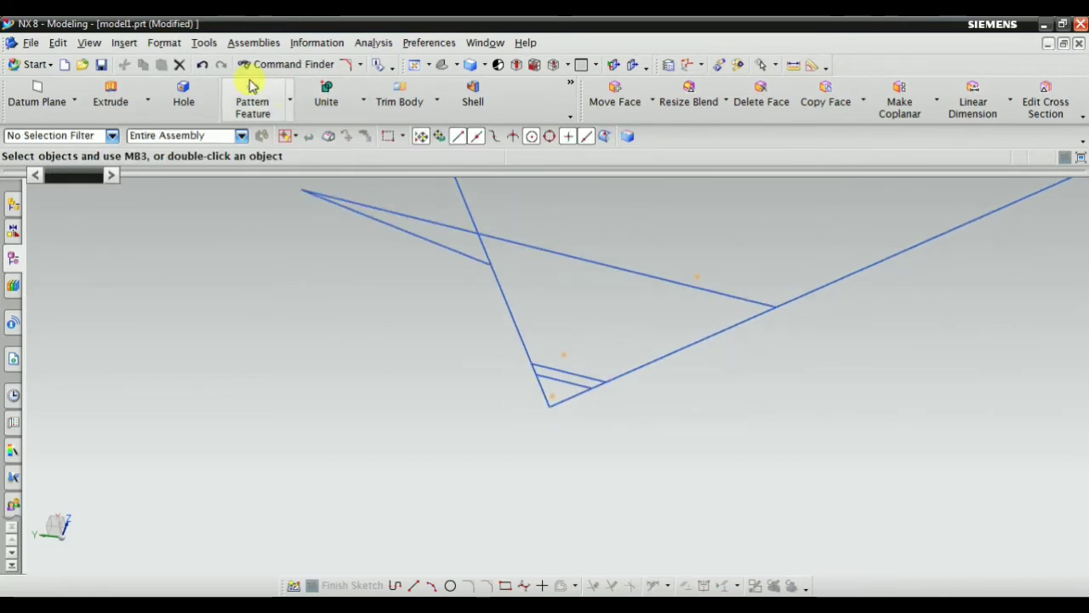
# Step: Draw a rectangle from two freely placed diagonal corners in the isometric view, ending at about X -1084, Y -1539, and close the command
pyautogui.click(125, 43)
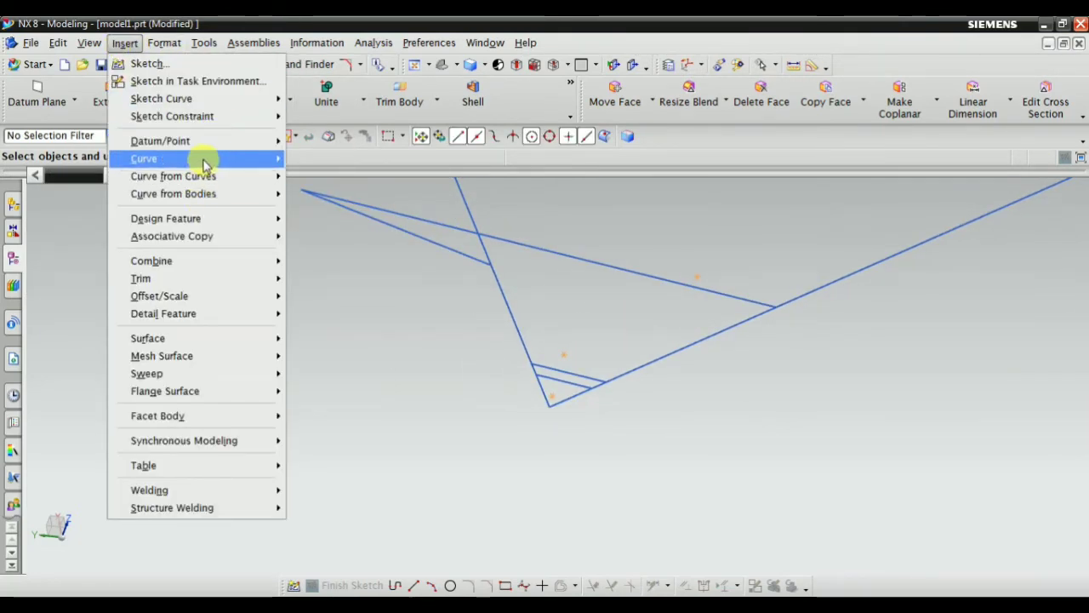
pyautogui.moveTo(204, 164)
pyautogui.click(332, 254)
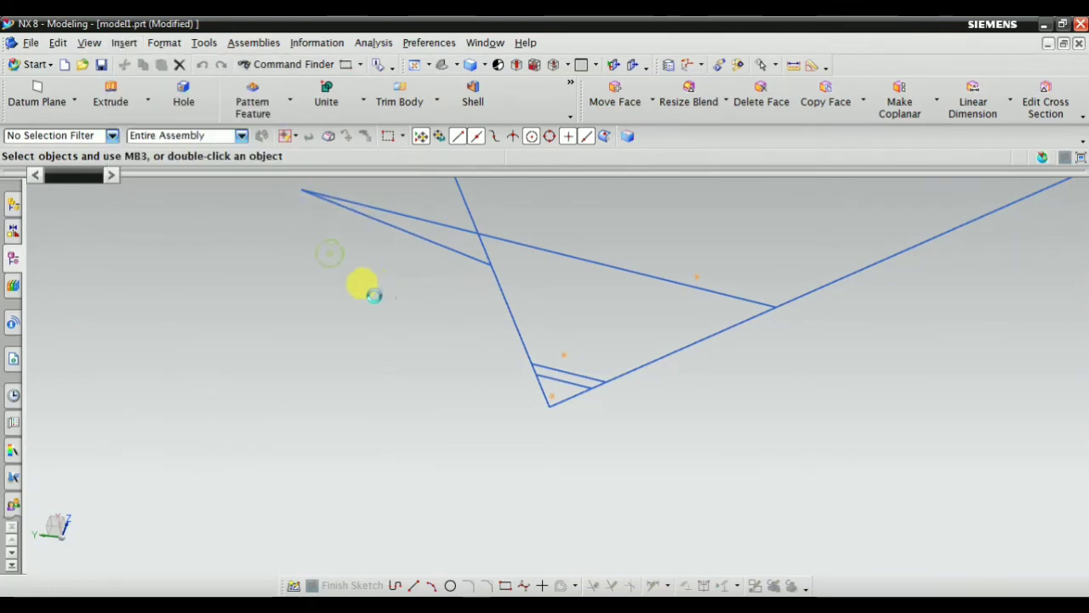
pyautogui.scroll(5, 693, 348)
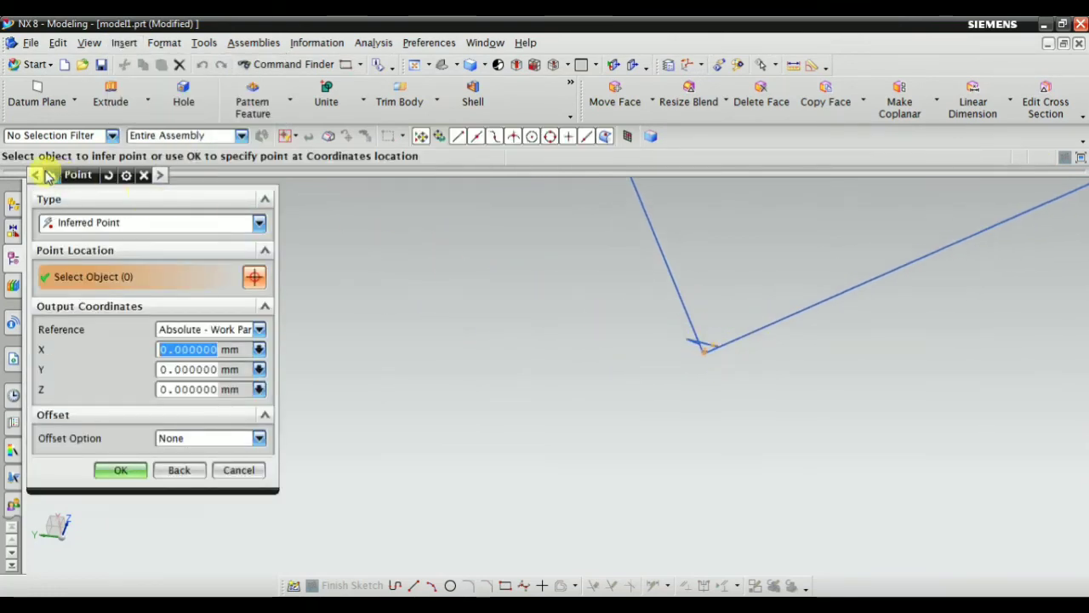
pyautogui.moveTo(518, 318); pyautogui.dragTo(587, 328, button='middle')
pyautogui.click(440, 66)
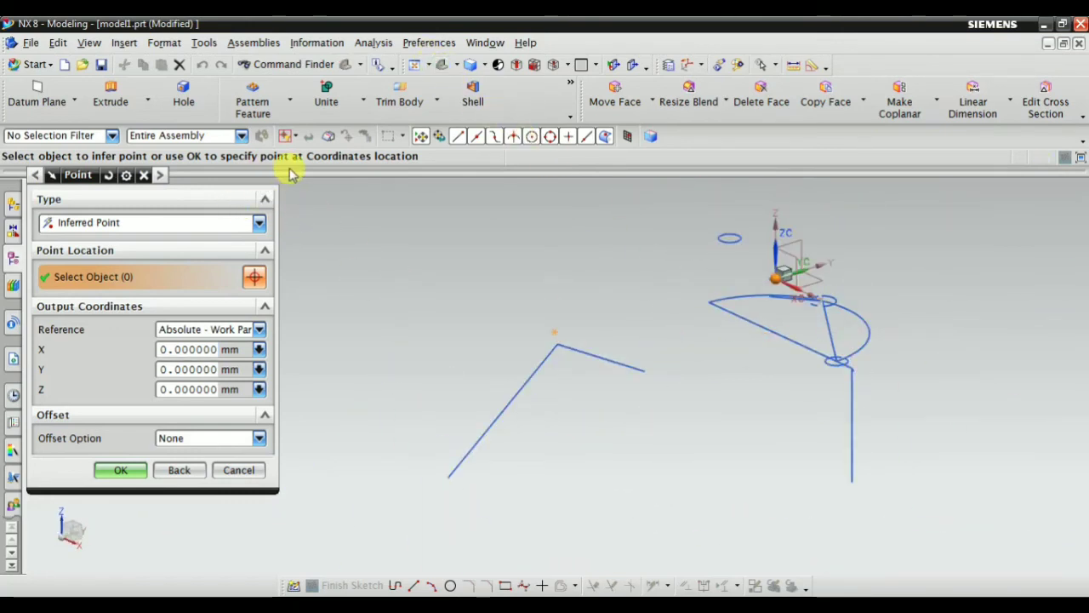
pyautogui.click(386, 266)
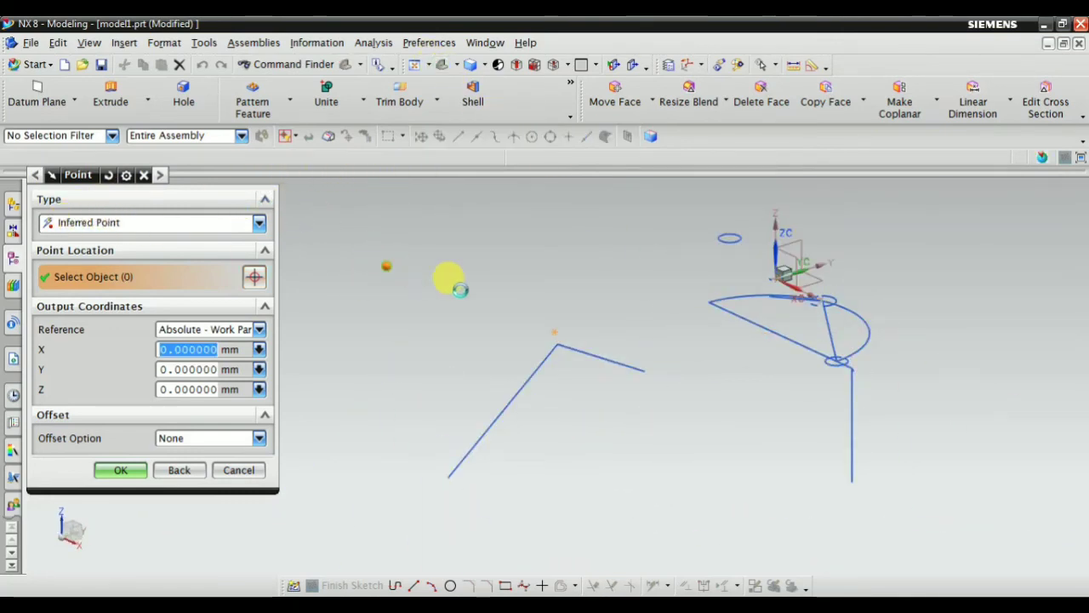
pyautogui.click(561, 283)
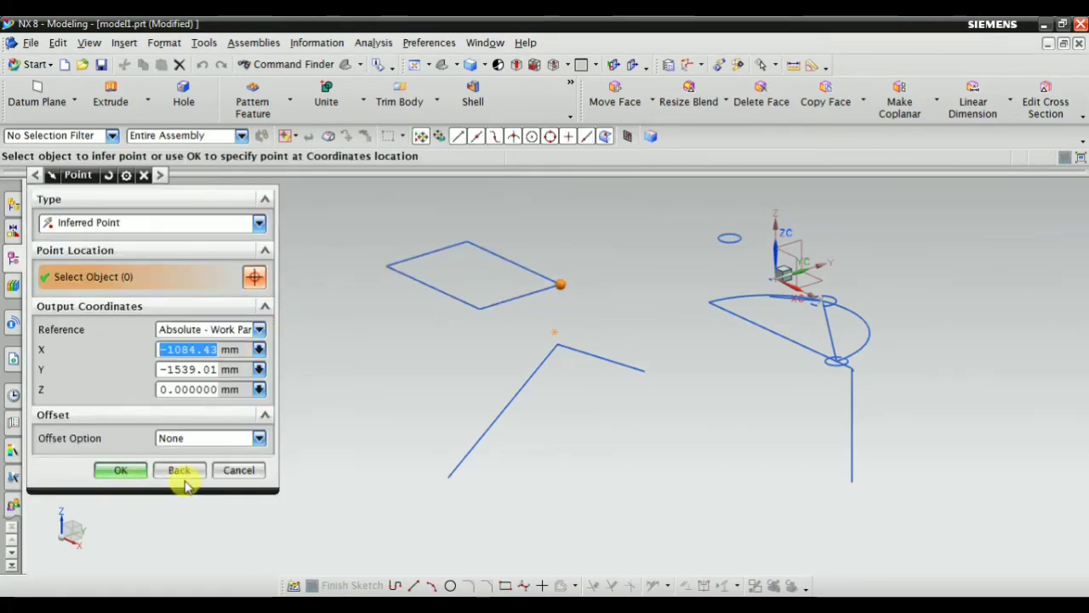
pyautogui.click(132, 473)
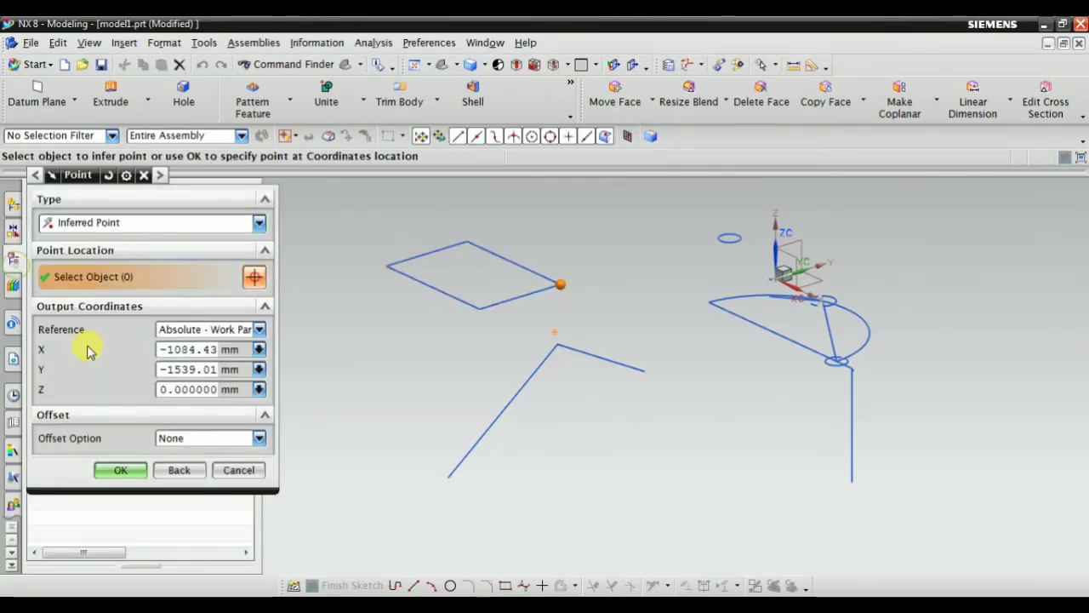
pyautogui.click(238, 481)
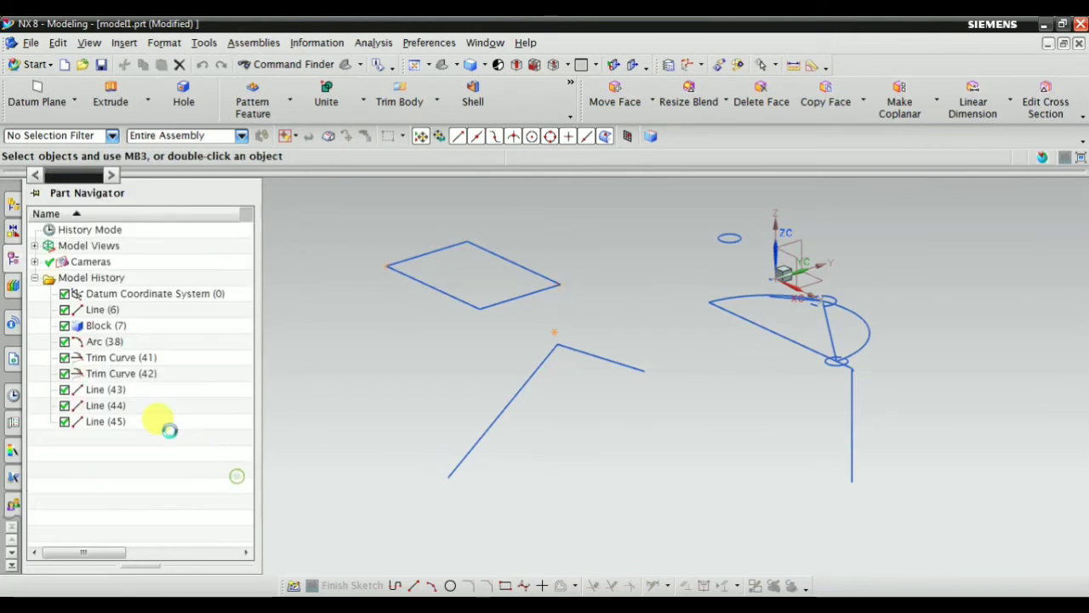
# Step: Check how the rectangle is stored by opening one of its short edges for editing, and leave it without changes
pyautogui.click(85, 421)
pyautogui.scroll(5, 332, 267)
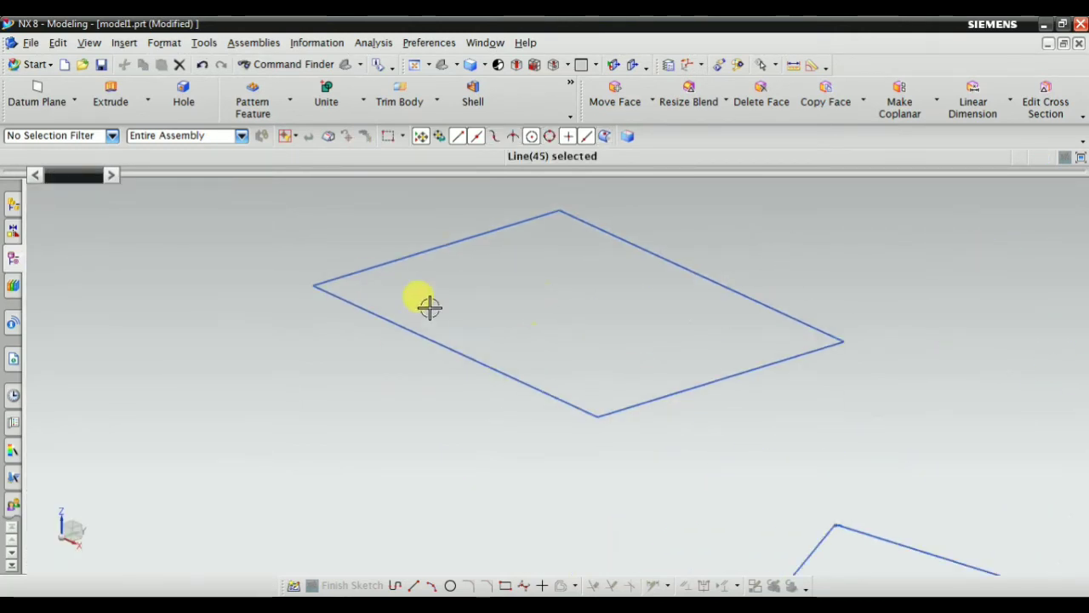
pyautogui.scroll(-2, 549, 279)
pyautogui.scroll(1, 549, 279)
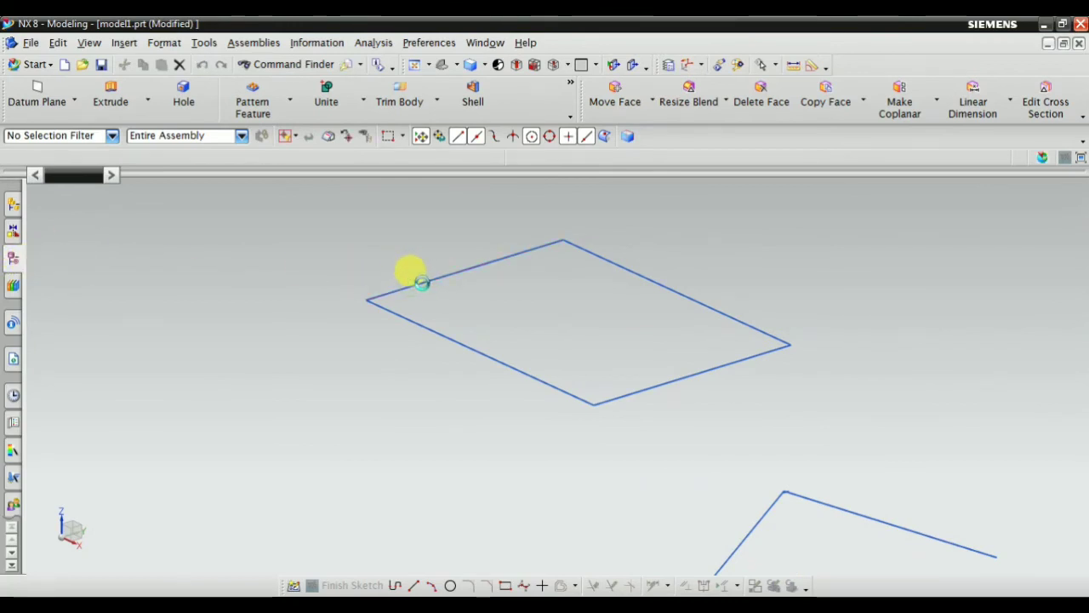
pyautogui.doubleClick(422, 282)
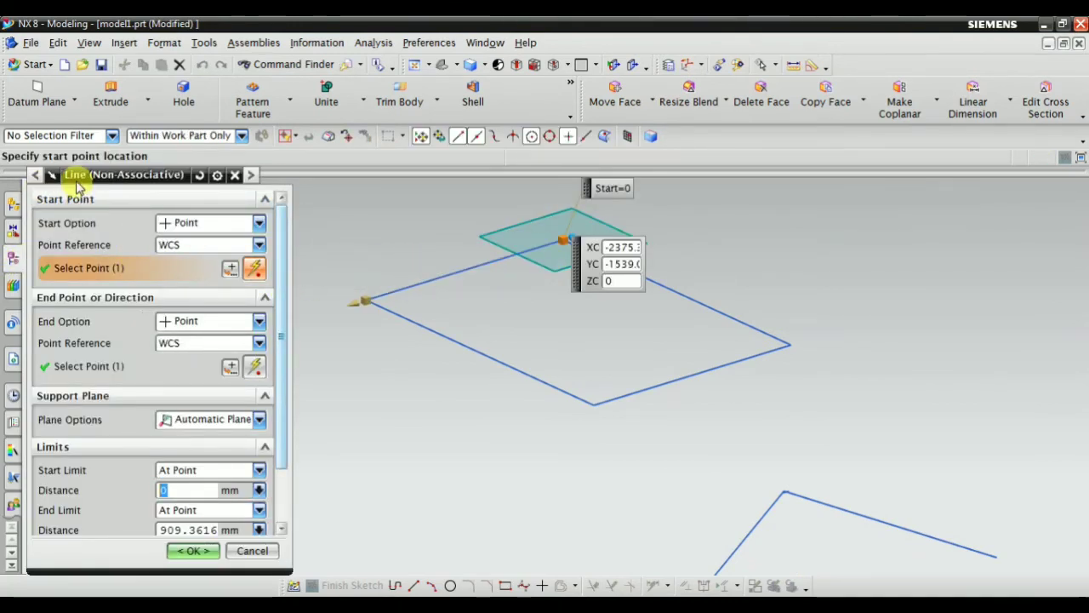
pyautogui.press('Escape')
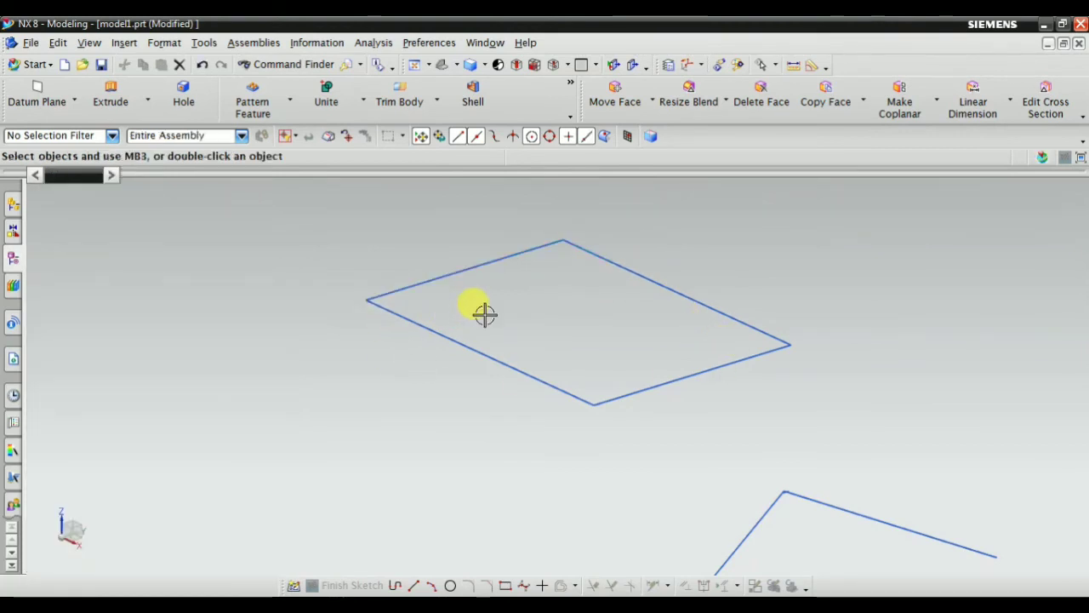
pyautogui.scroll(-4, 464, 298)
pyautogui.scroll(2, 609, 280)
pyautogui.scroll(2, 384, 295)
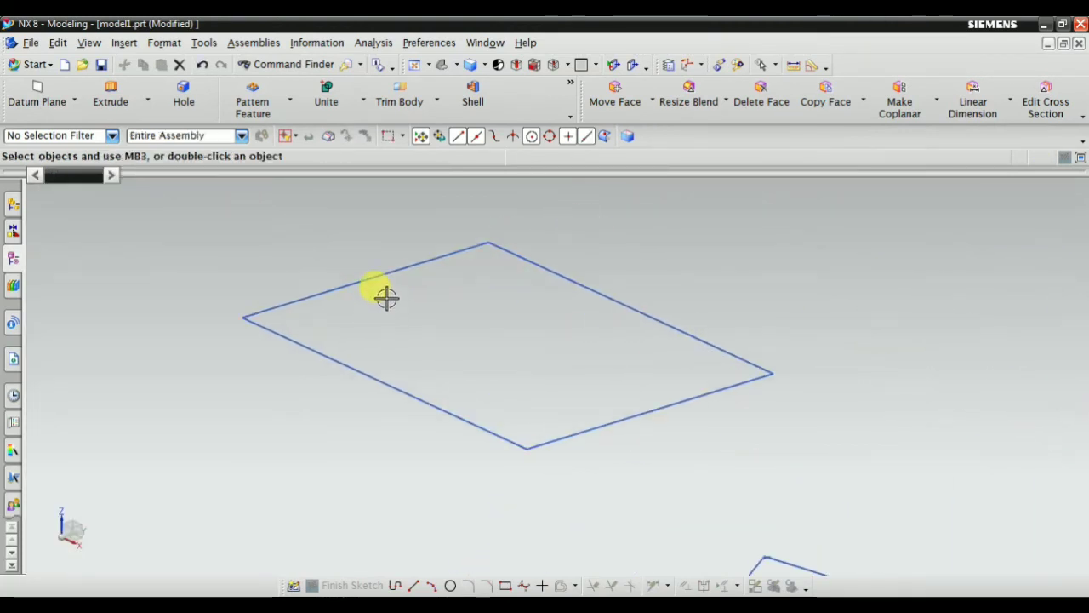
pyautogui.scroll(-2, 421, 265)
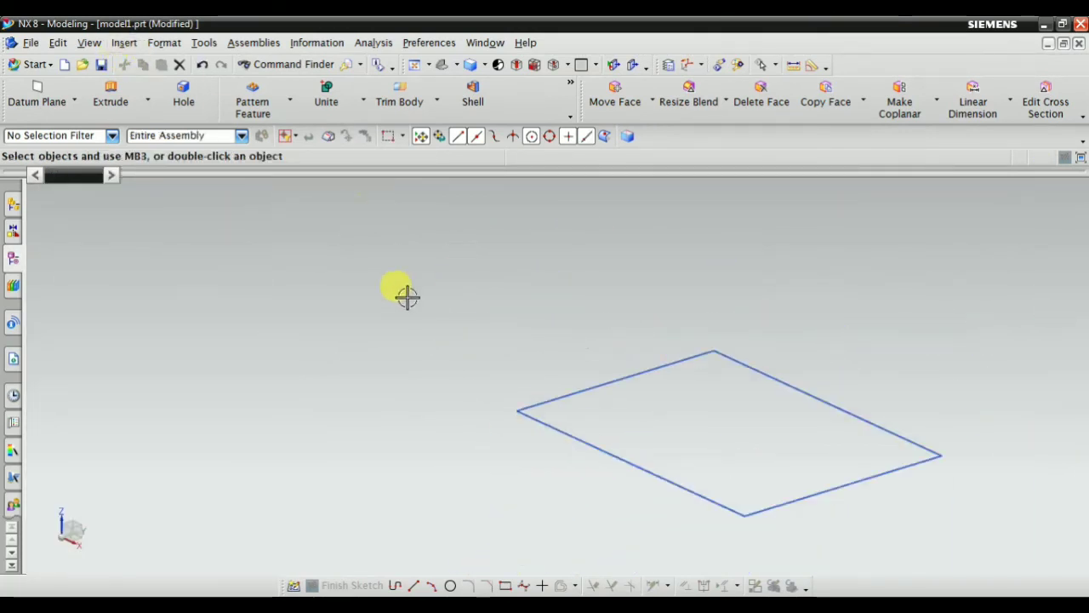
# Step: Start another rectangle with its first corner on the block's top-face corner at X 0, Y 0, Z 100
pyautogui.click(126, 42)
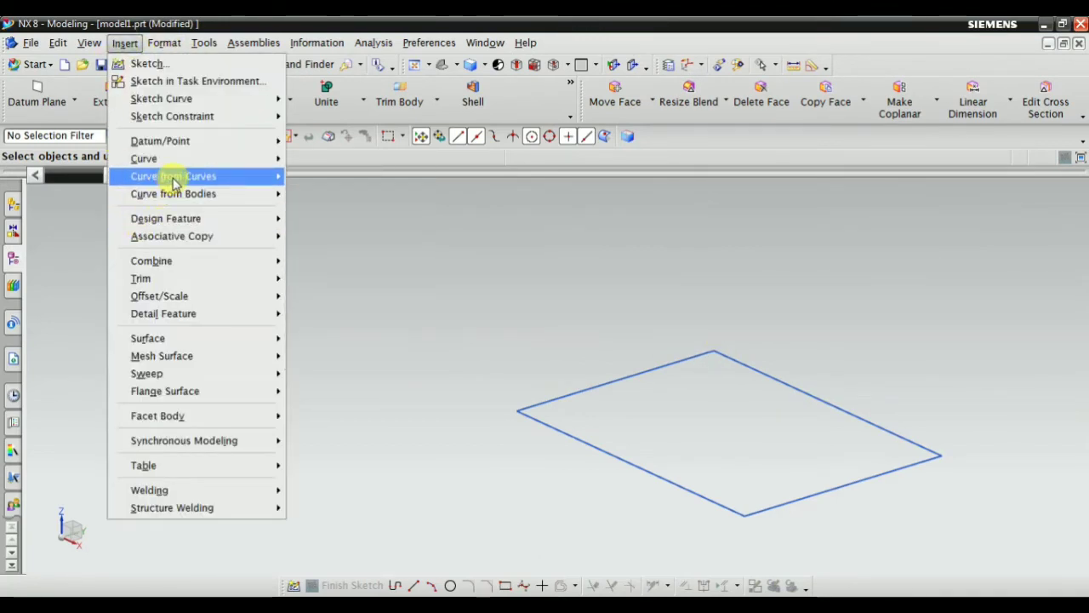
pyautogui.moveTo(175, 183)
pyautogui.moveTo(162, 158)
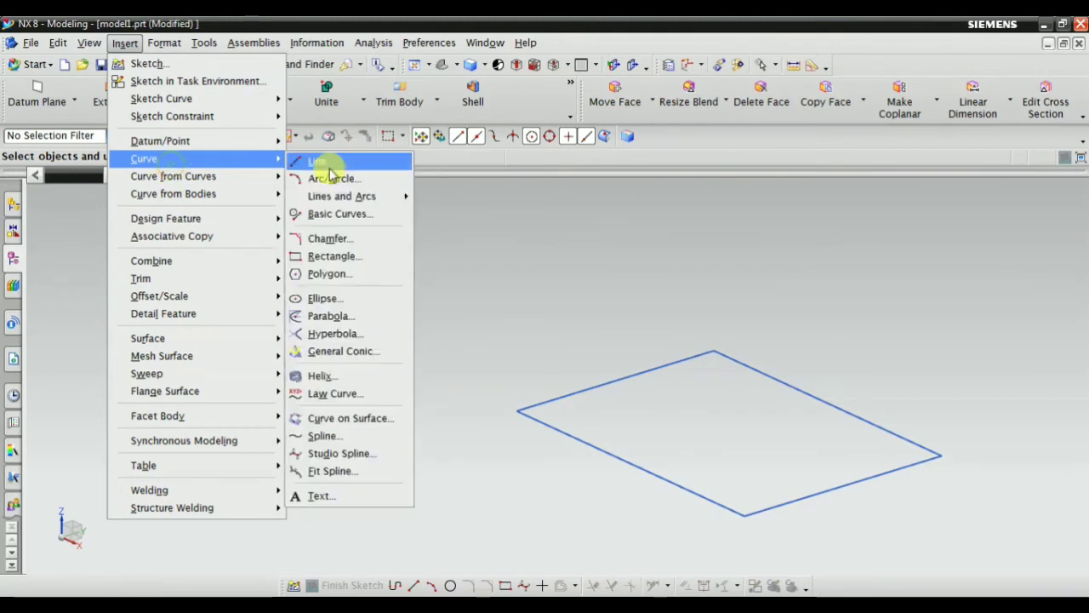
pyautogui.click(352, 272)
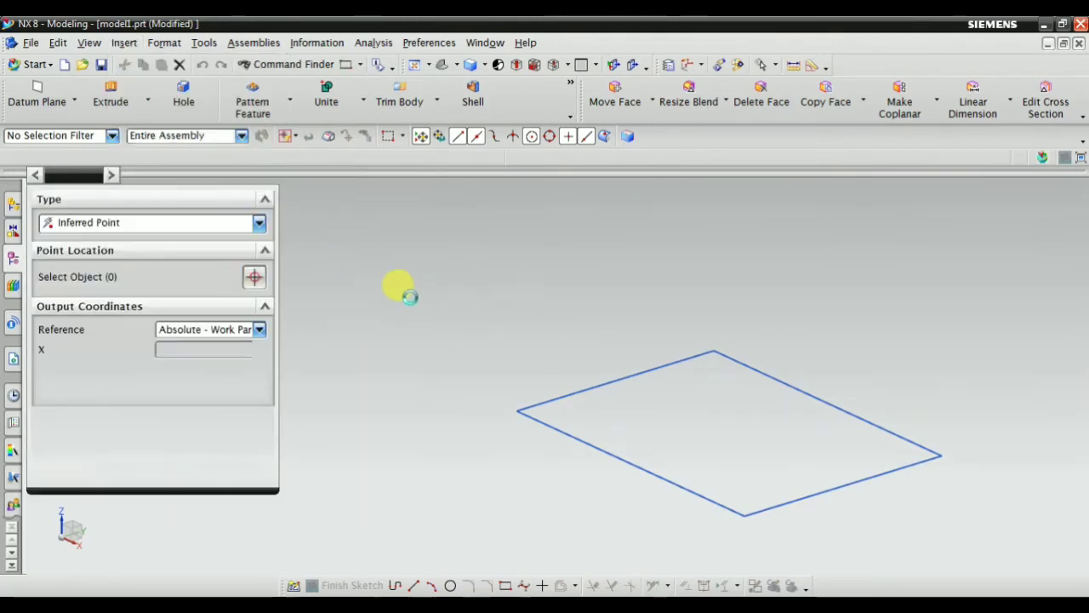
pyautogui.scroll(-5, 479, 298)
pyautogui.scroll(6, 595, 315)
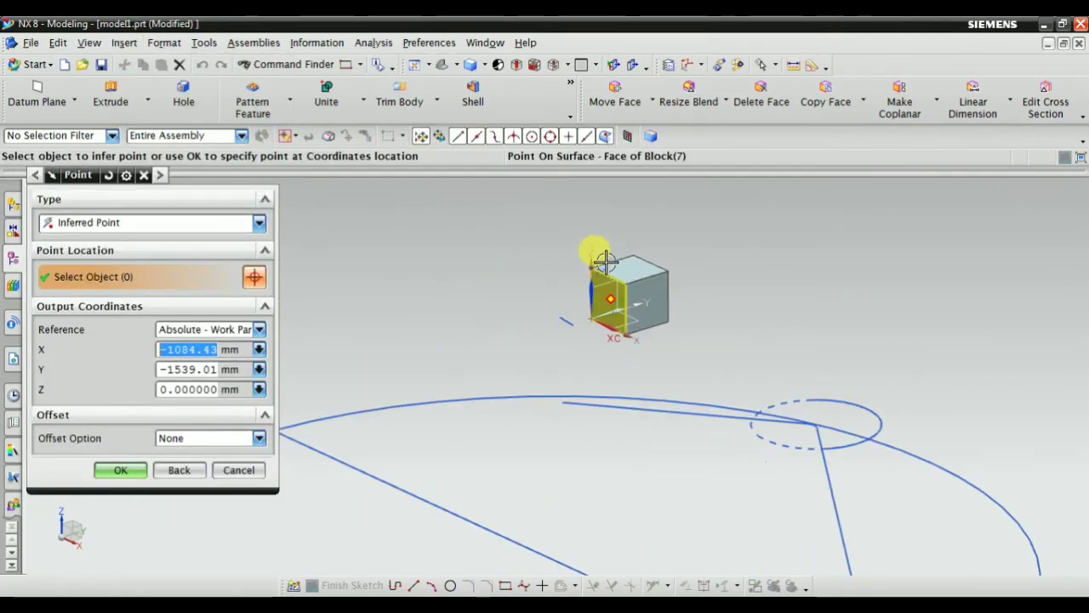
pyautogui.scroll(8, 567, 348)
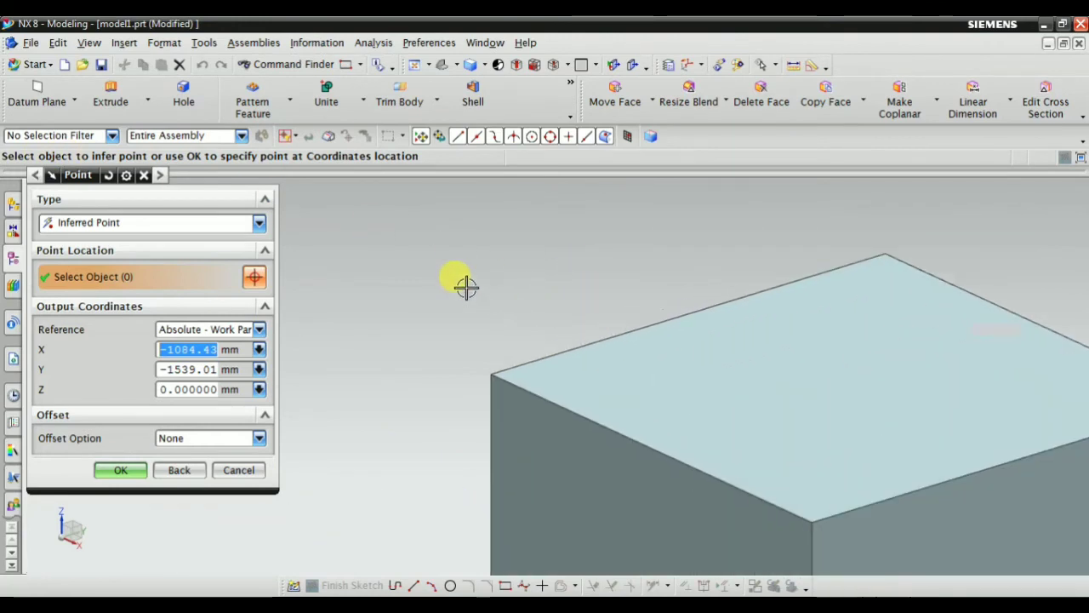
pyautogui.scroll(-3, 377, 251)
pyautogui.scroll(3, 500, 291)
pyautogui.scroll(-4, 489, 280)
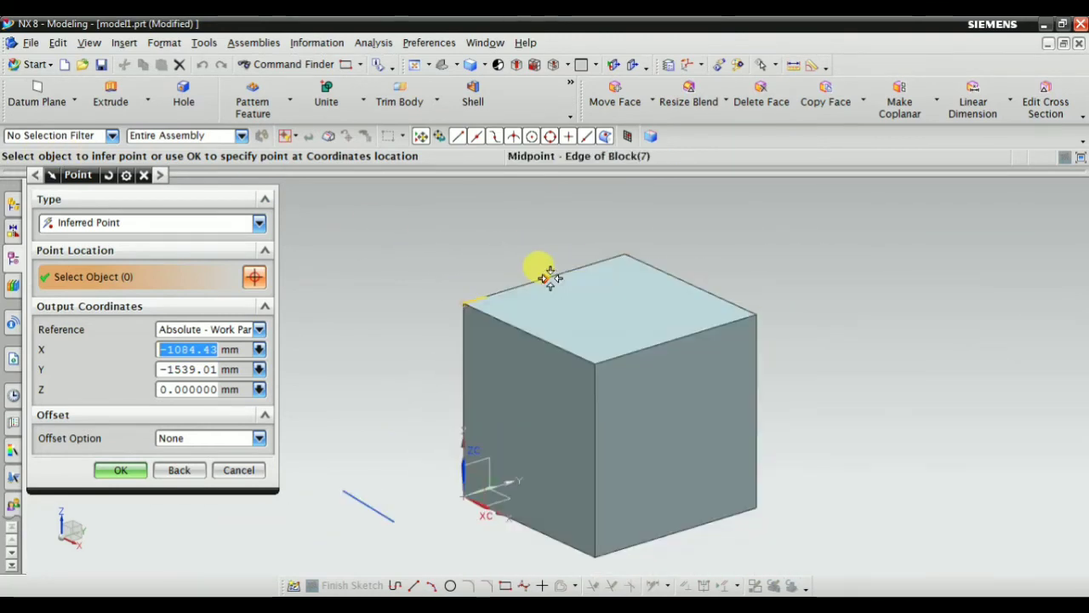
pyautogui.scroll(4, 462, 287)
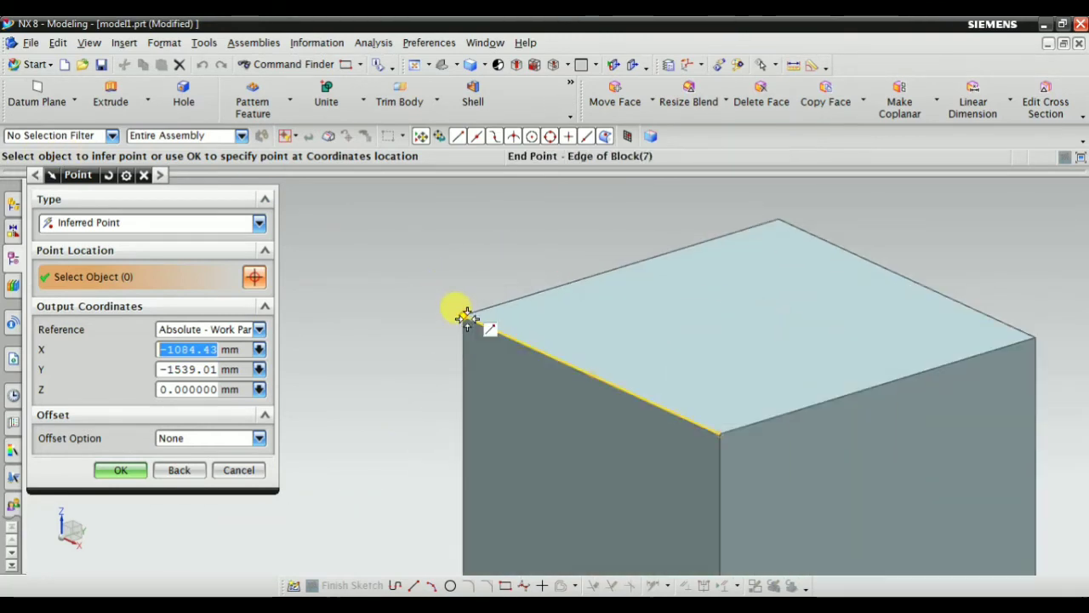
pyautogui.click(460, 313)
# Step: Place the rectangle's opposite corner at the midpoint of the top face's far edge, X 50, Y 100, Z 100, and close the command
pyautogui.scroll(-4, 552, 312)
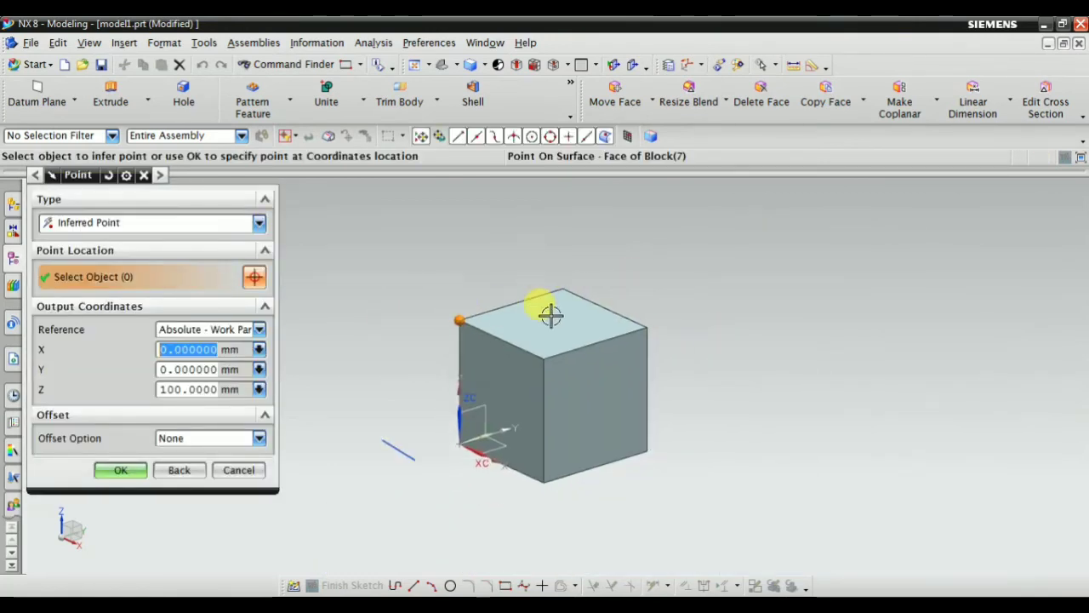
pyautogui.scroll(4, 658, 309)
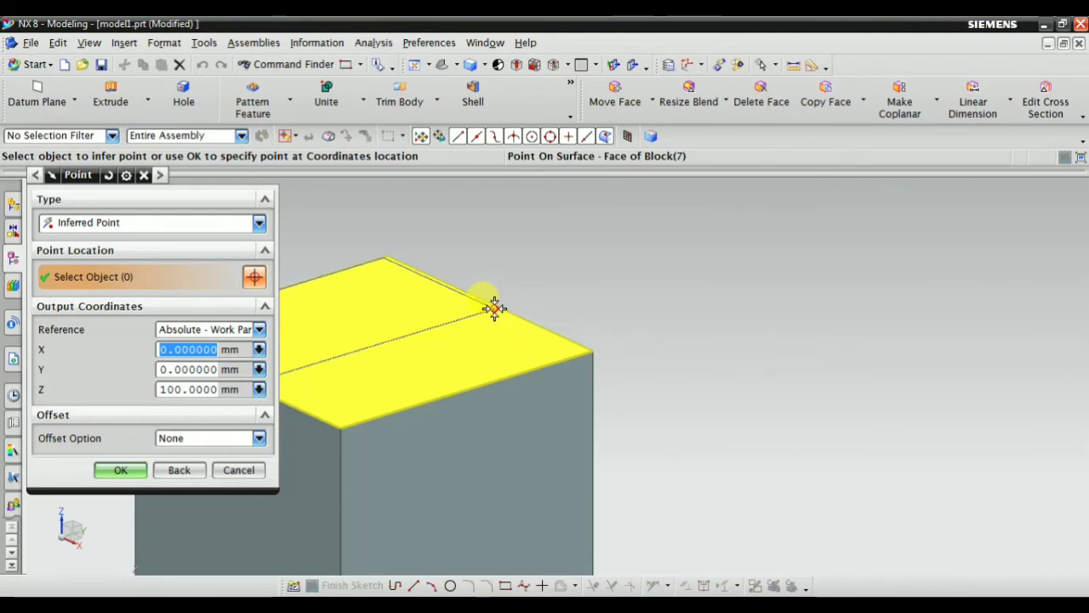
pyautogui.scroll(3, 489, 307)
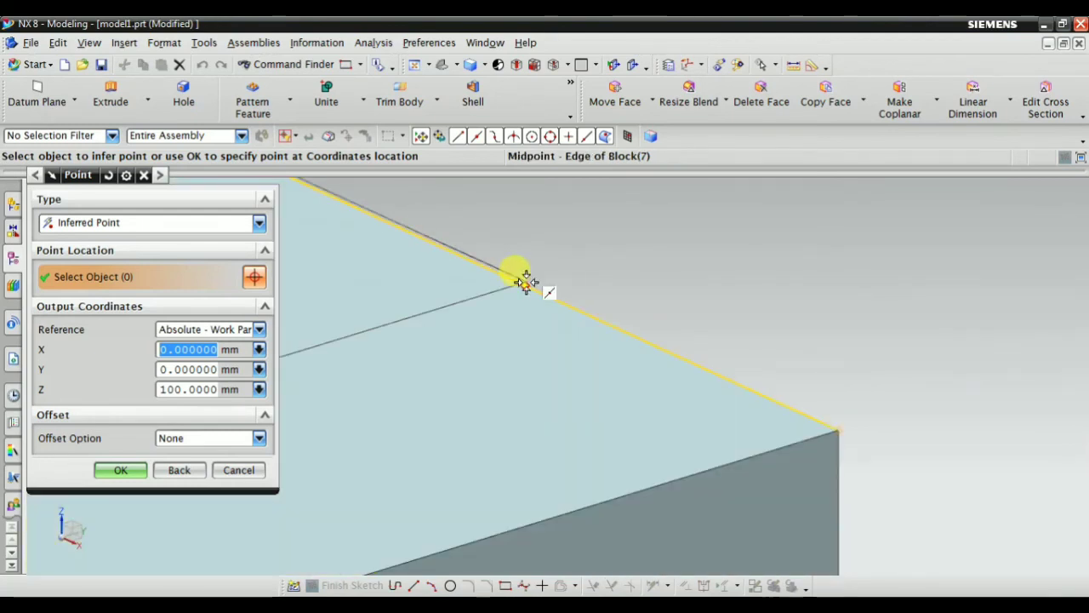
pyautogui.click(522, 281)
pyautogui.click(614, 287)
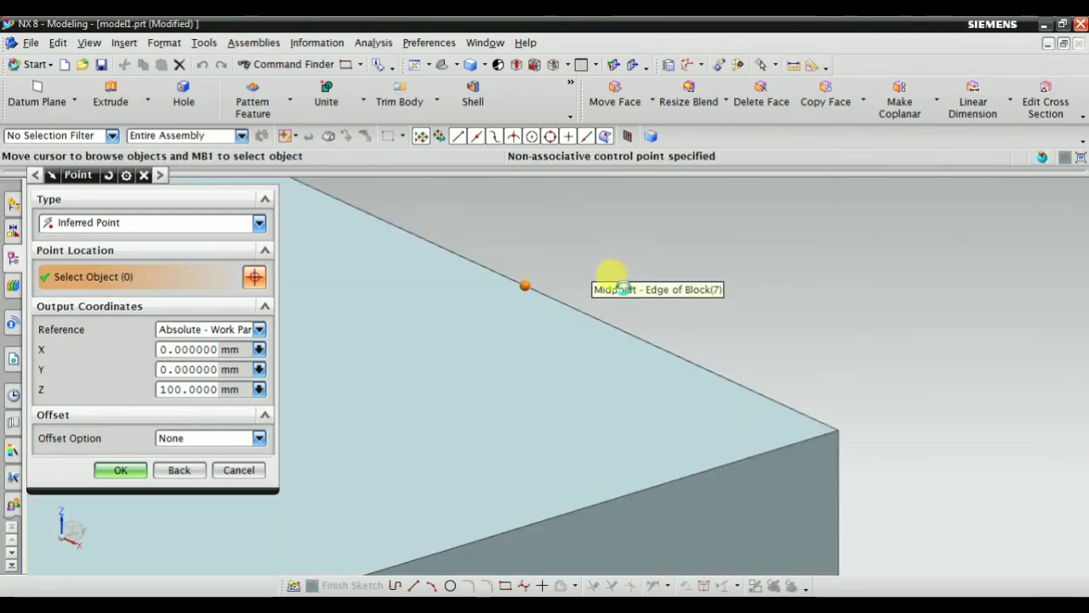
pyautogui.scroll(-5, 681, 323)
pyautogui.write('50')
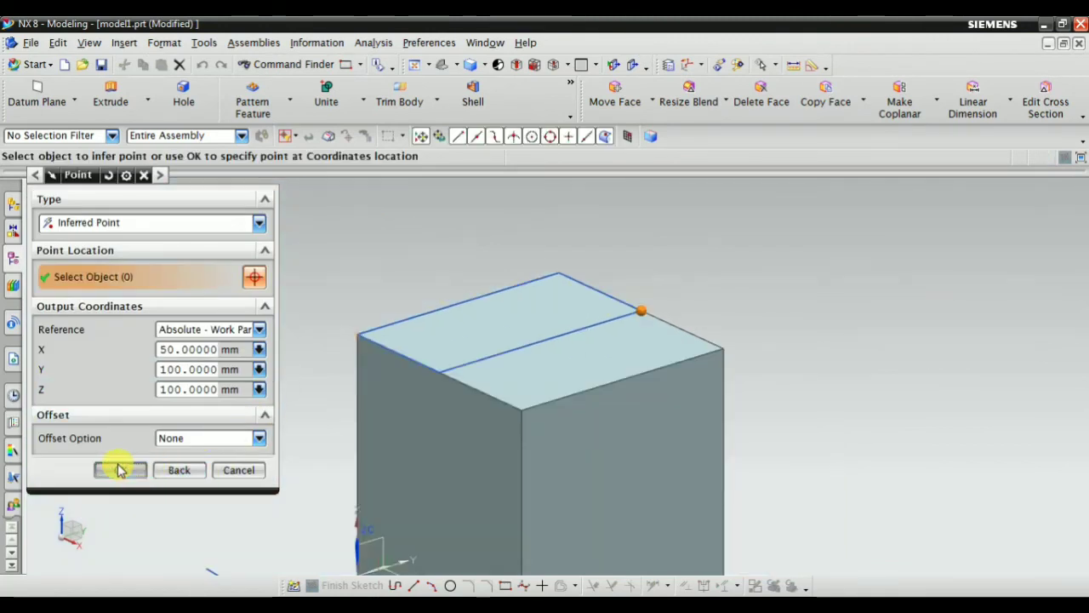
pyautogui.click(114, 468)
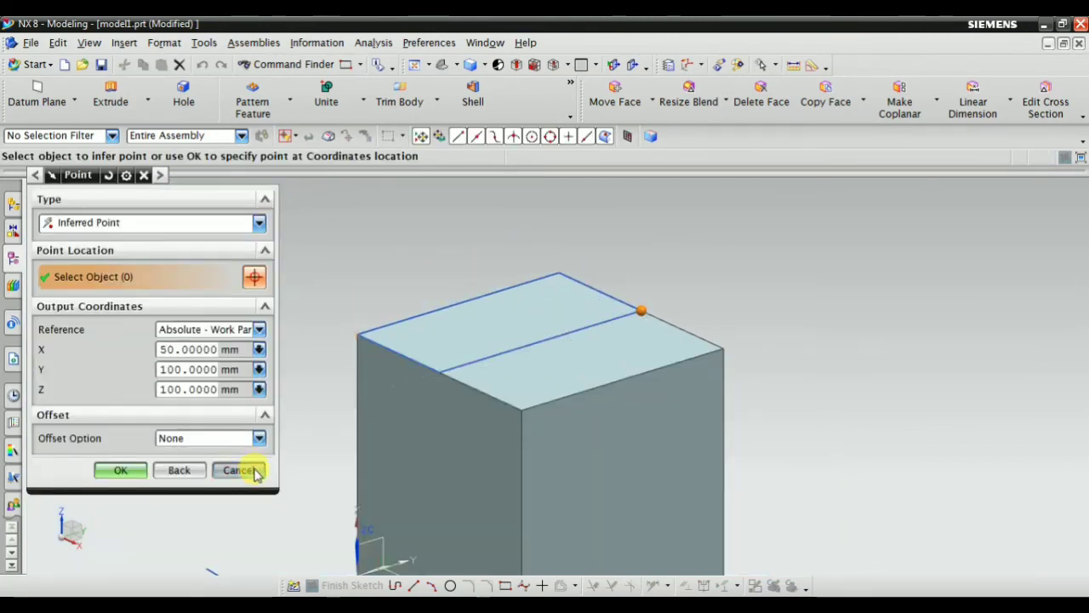
pyautogui.click(235, 469)
pyautogui.scroll(2, 558, 297)
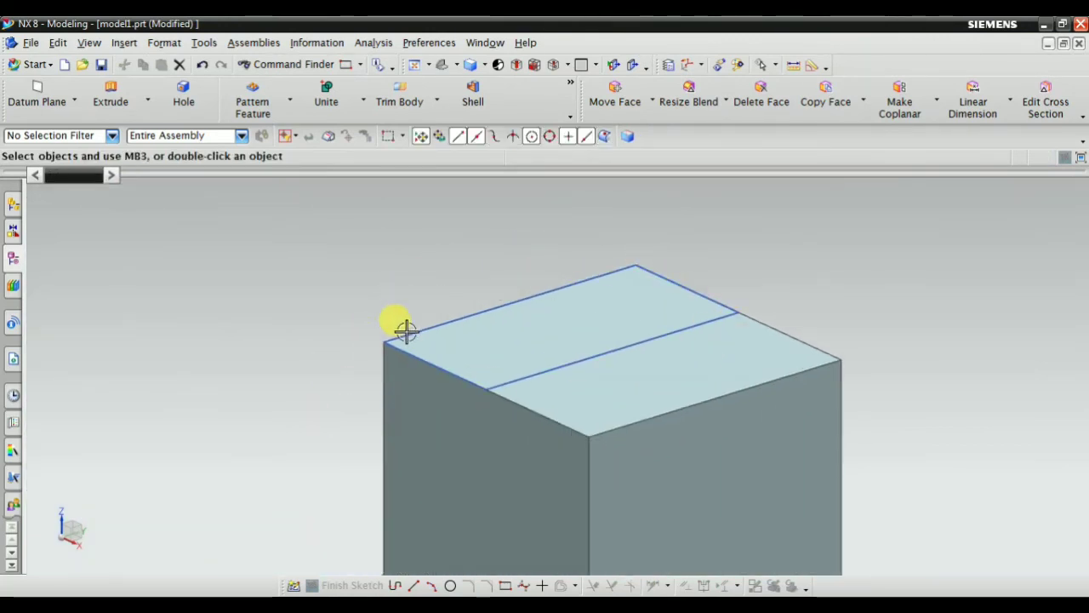
pyautogui.scroll(-10, 688, 292)
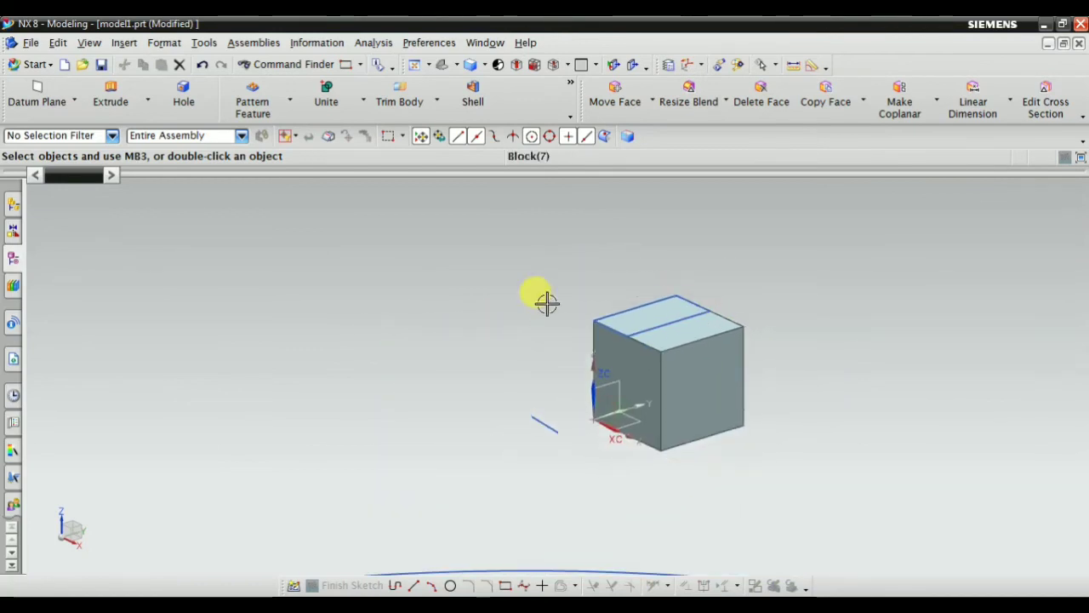
pyautogui.scroll(7, 470, 302)
# Step: Set up a five-sided polygon defined by its inscribed radius, with an orientation angle of 0
pyautogui.click(129, 43)
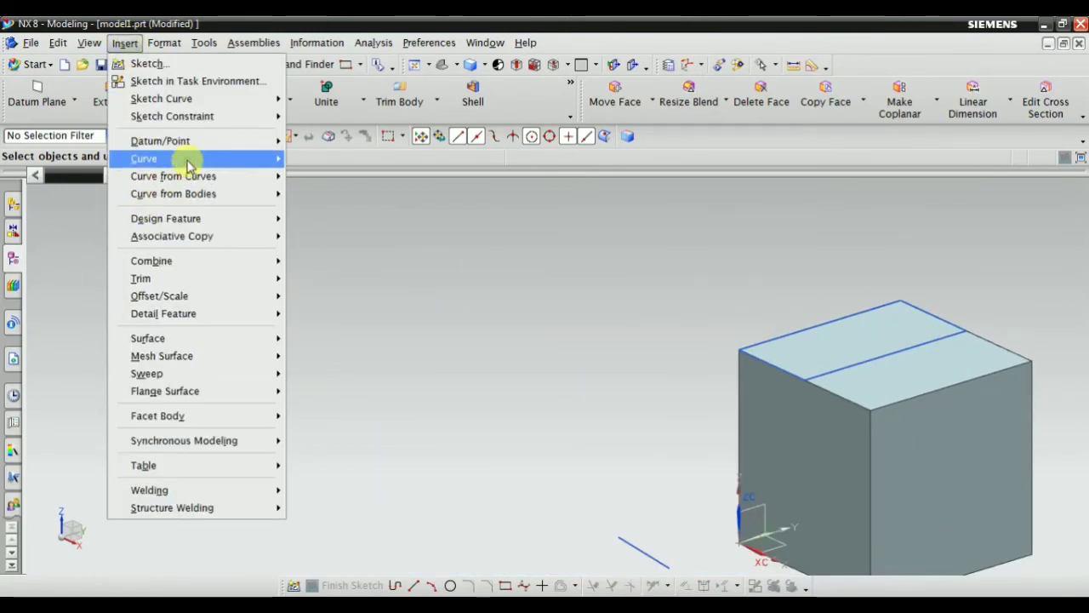
pyautogui.moveTo(214, 158)
pyautogui.click(368, 279)
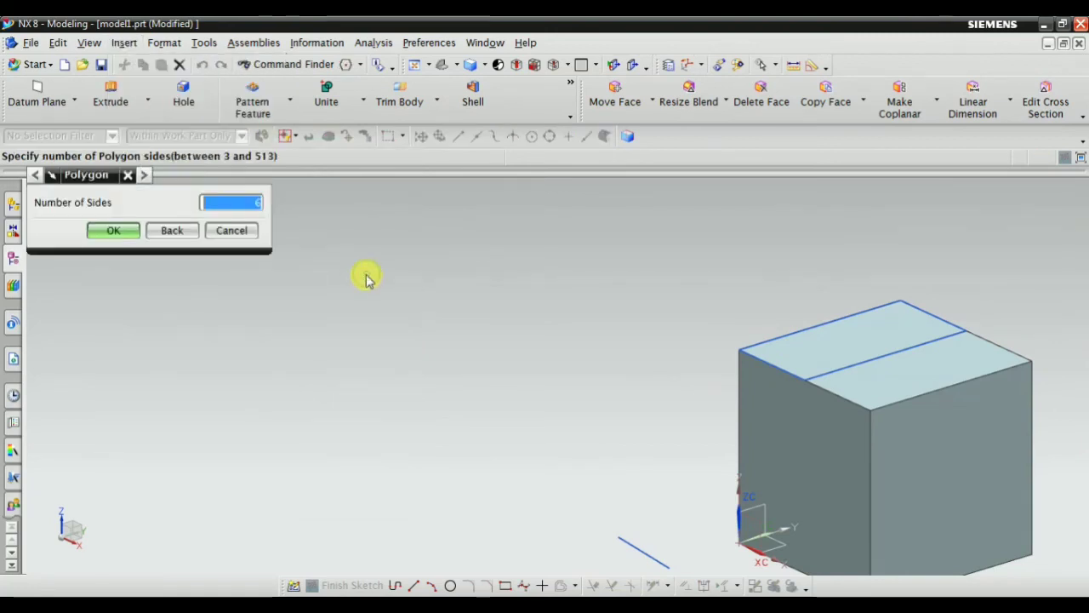
pyautogui.scroll(-4, 548, 372)
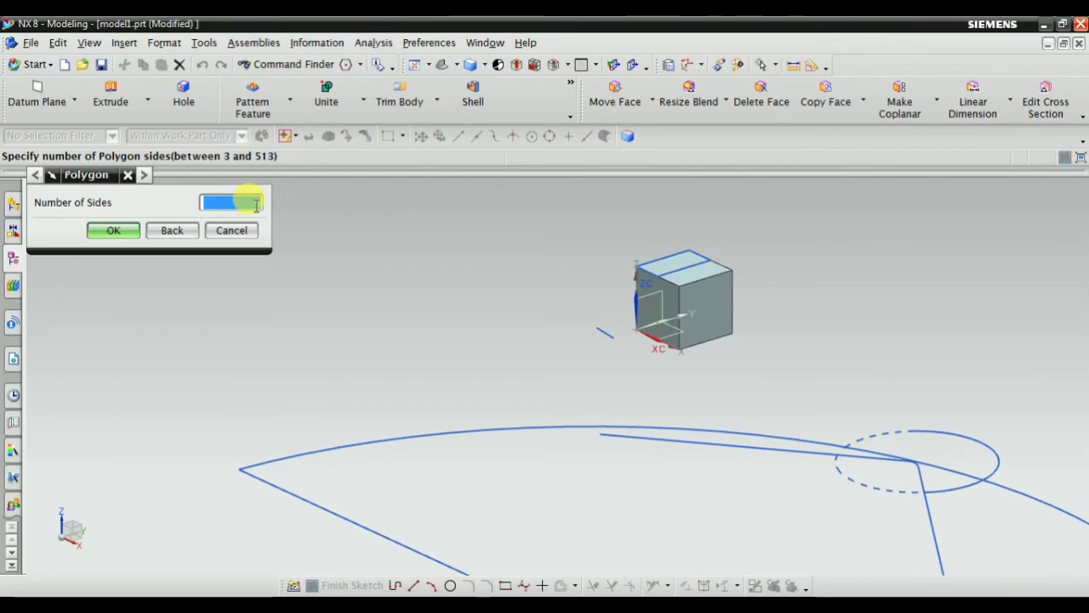
pyautogui.write('5')
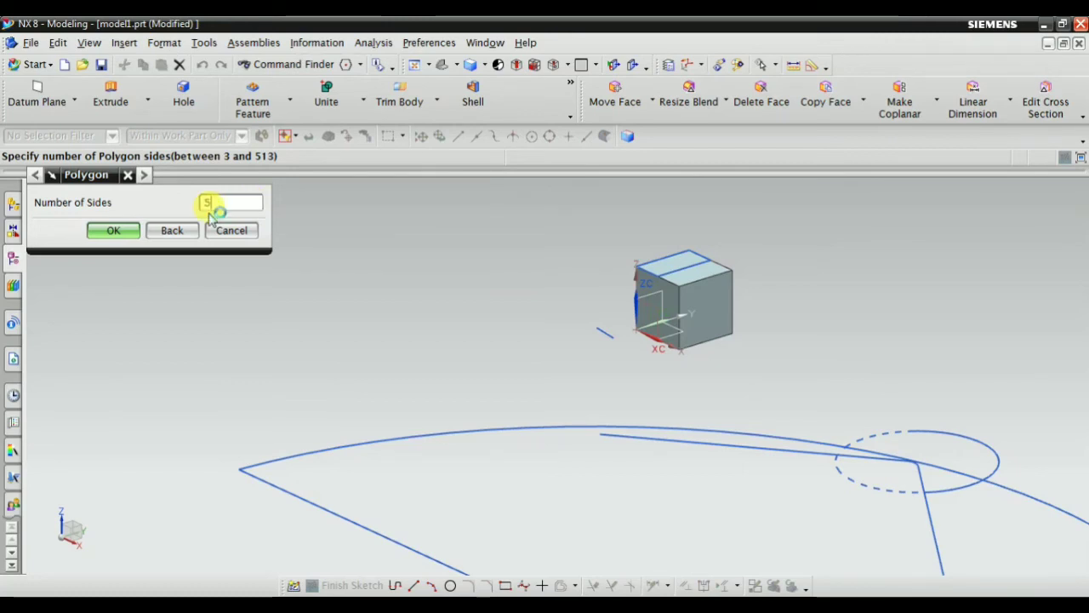
pyautogui.click(113, 230)
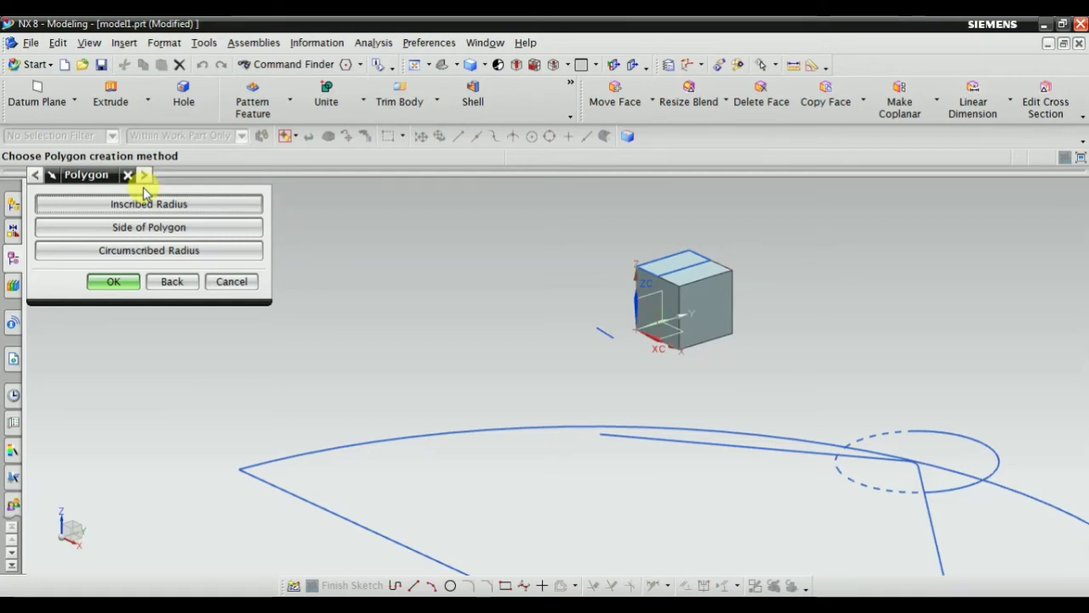
pyautogui.click(157, 208)
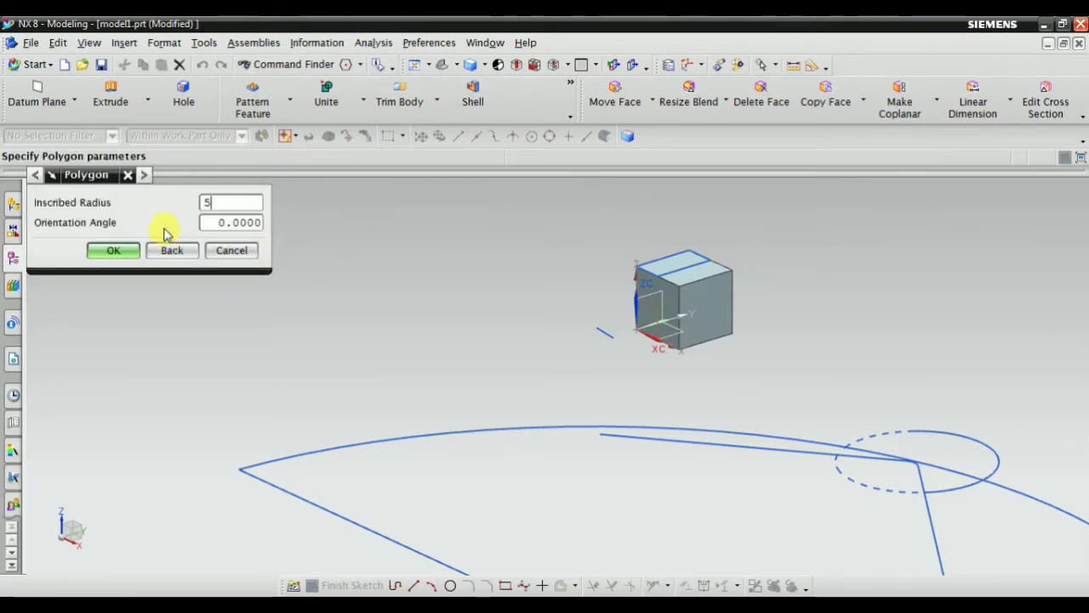
pyautogui.click(115, 251)
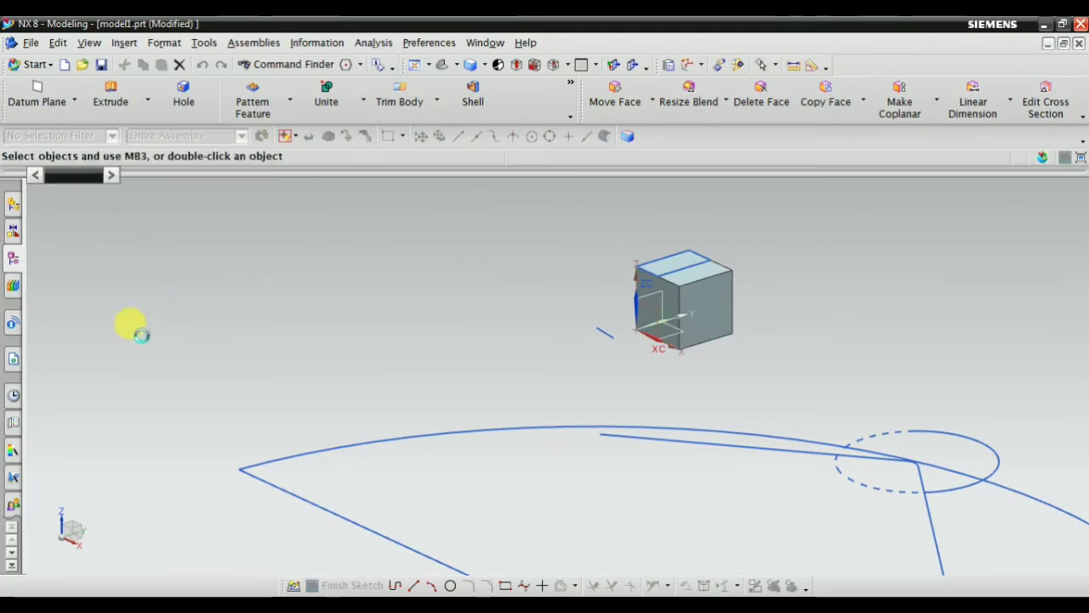
# Step: Centre the pentagon on the midpoint of the line across the block's top face, X 50, Y 50, Z 100, and close the command
pyautogui.scroll(-1, 478, 296)
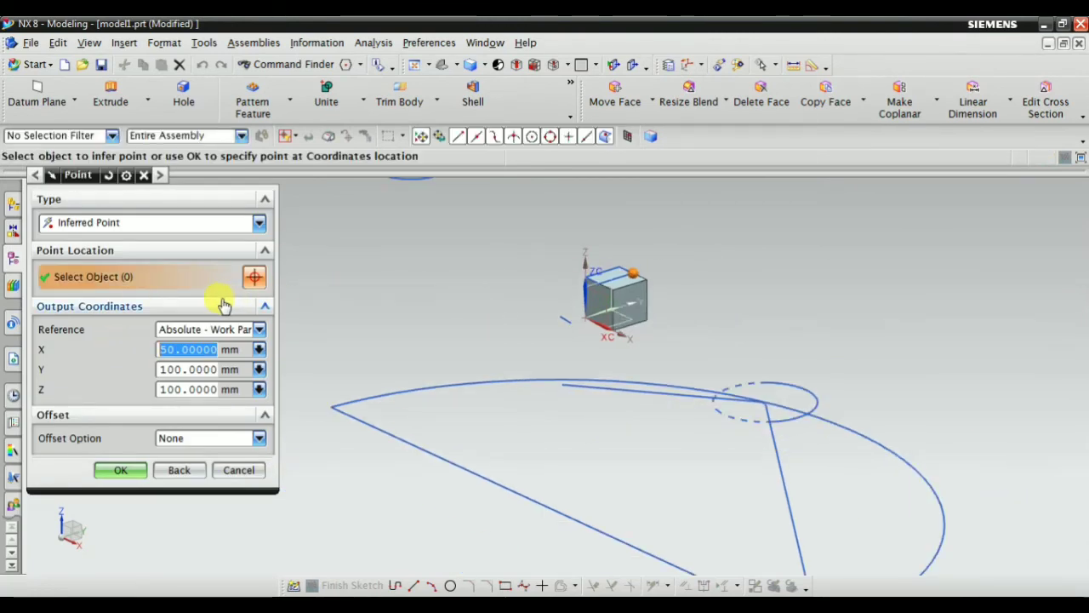
pyautogui.scroll(2, 605, 308)
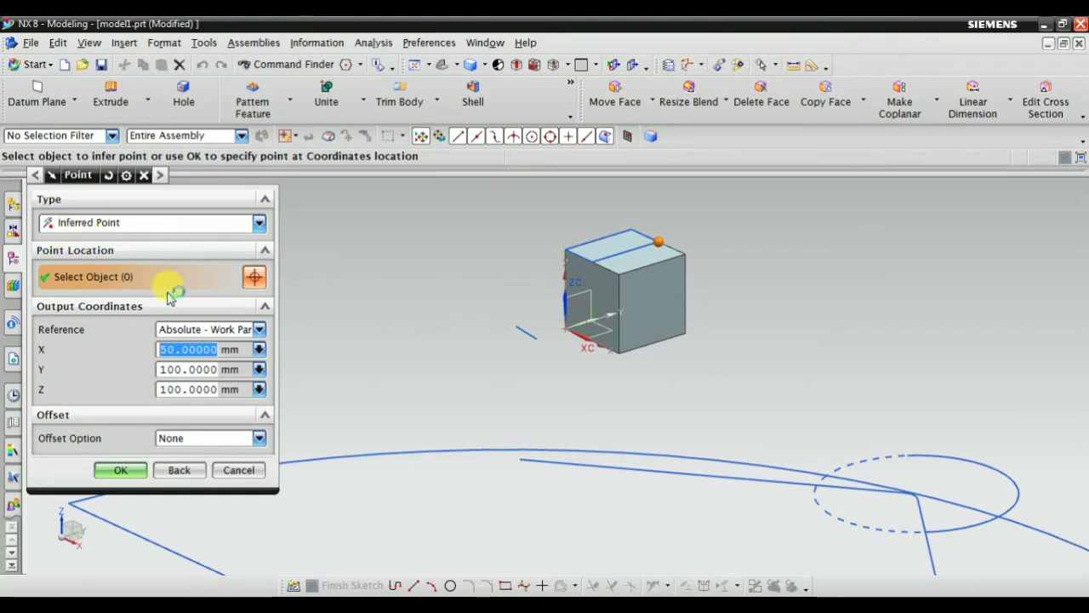
pyautogui.scroll(3, 613, 255)
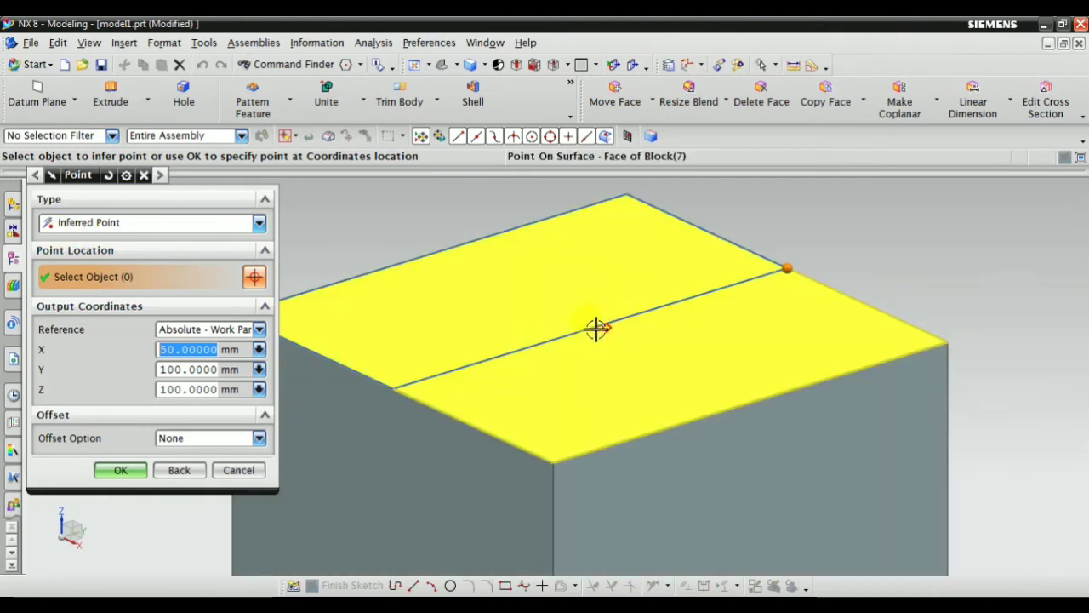
pyautogui.click(587, 328)
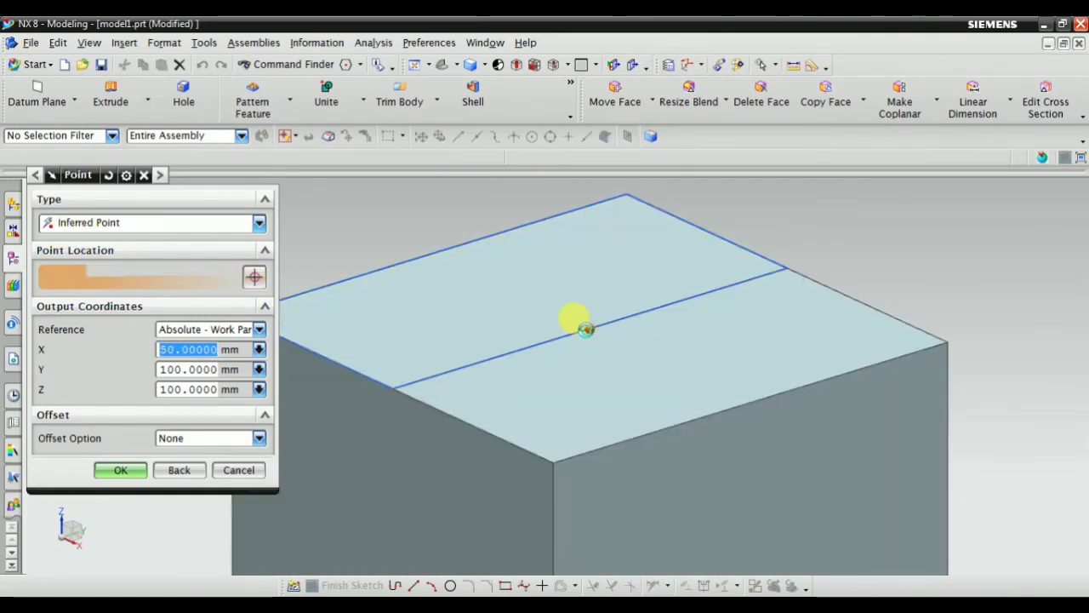
pyautogui.scroll(-2, 624, 324)
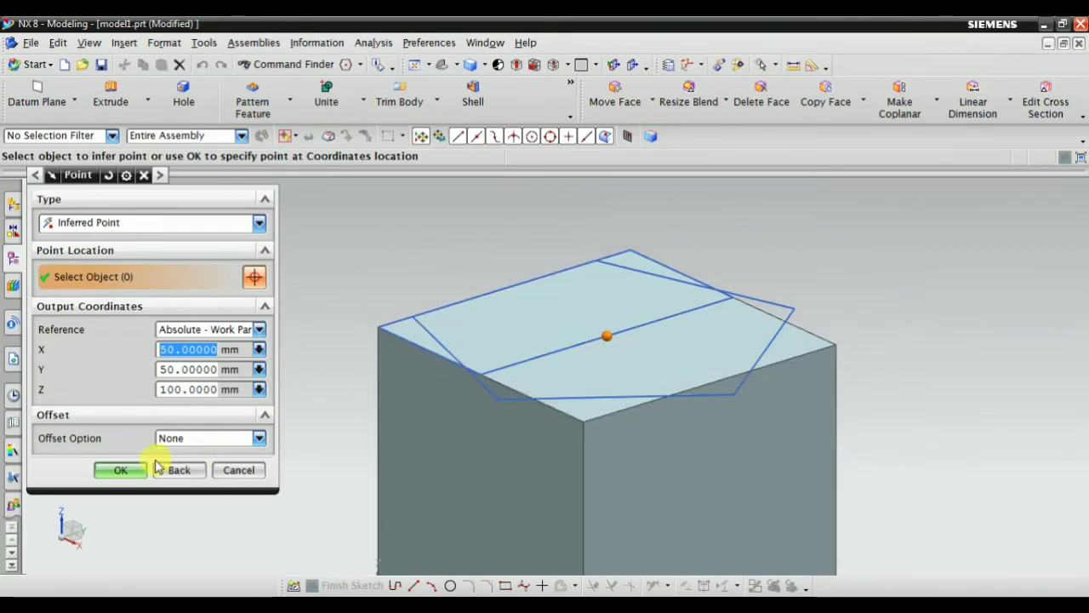
pyautogui.click(111, 470)
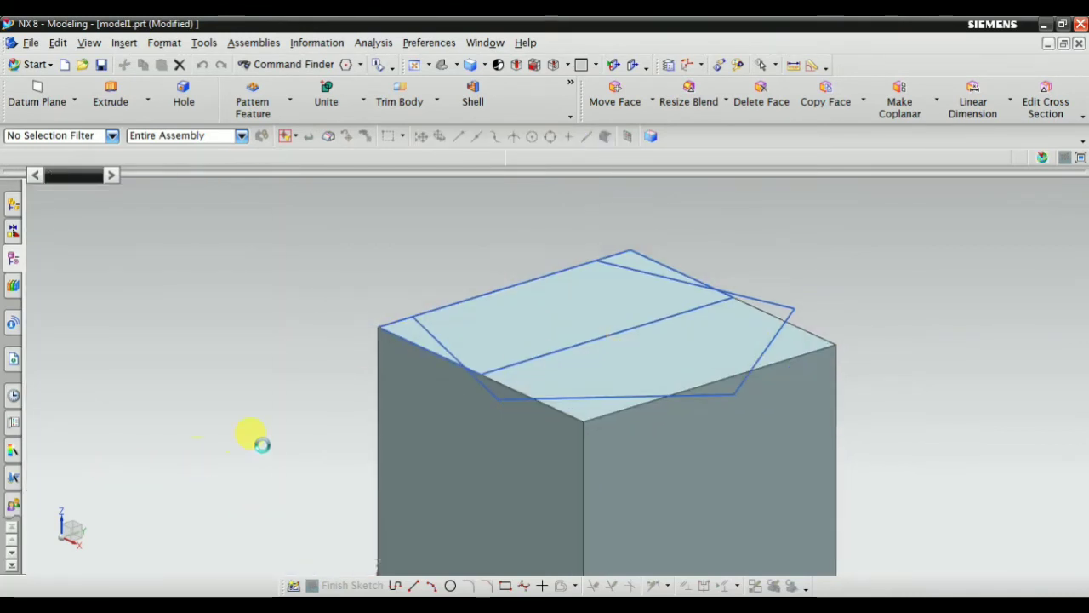
pyautogui.click(238, 469)
# Step: Examine the pentagon on the block and the surrounding curves from several viewing angles
pyautogui.moveTo(452, 377)
pyautogui.mouseDown(button='middle')
pyautogui.moveTo(530, 426)
pyautogui.moveTo(518, 428)
pyautogui.moveTo(432, 245)
pyautogui.moveTo(352, 240)
pyautogui.moveTo(413, 267)
pyautogui.moveTo(564, 267)
pyautogui.moveTo(596, 260)
pyautogui.moveTo(607, 243)
pyautogui.moveTo(698, 248)
pyautogui.moveTo(619, 222)
pyautogui.moveTo(656, 256)
pyautogui.mouseUp(button='middle')
pyautogui.rightClick(601, 273)
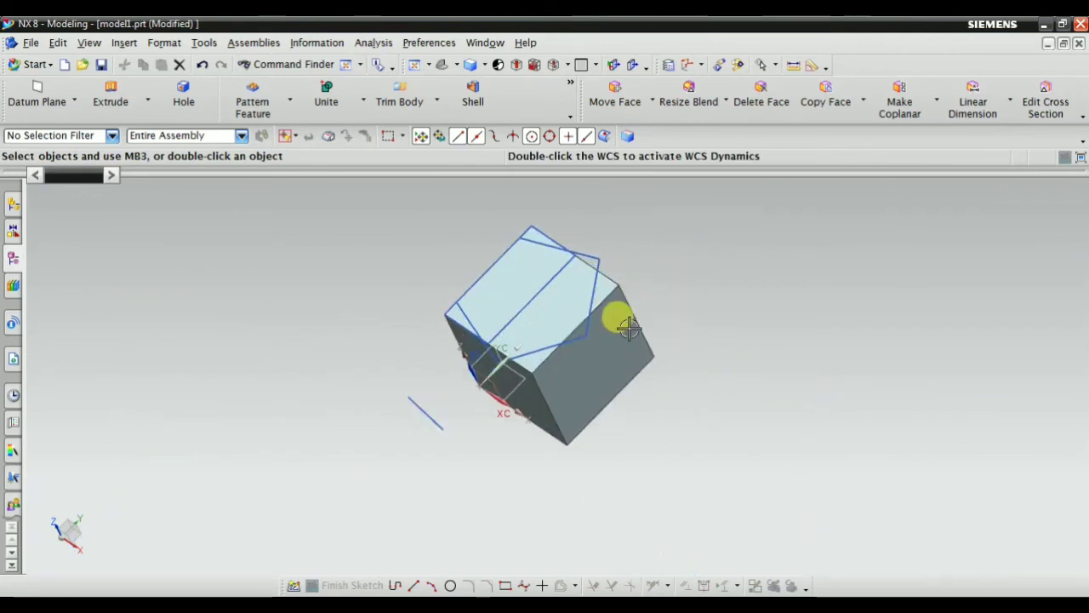
pyautogui.moveTo(725, 270)
pyautogui.mouseDown(button='middle')
pyautogui.moveTo(769, 270)
pyautogui.moveTo(773, 292)
pyautogui.moveTo(729, 238)
pyautogui.moveTo(743, 278)
pyautogui.moveTo(638, 224)
pyautogui.mouseUp(button='middle')
pyautogui.rightClick(735, 250)
pyautogui.scroll(1, 695, 225)
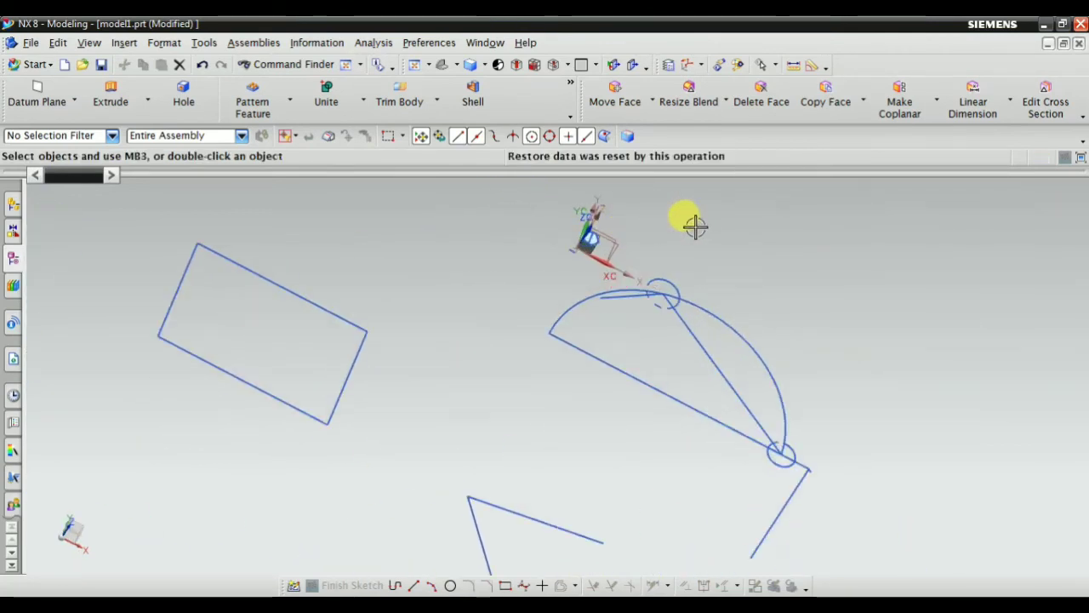
pyautogui.moveTo(766, 276)
pyautogui.mouseDown(button='middle')
pyautogui.moveTo(751, 258)
pyautogui.moveTo(720, 263)
pyautogui.moveTo(744, 253)
pyautogui.moveTo(729, 276)
pyautogui.mouseUp(button='middle')
pyautogui.scroll(-4, 730, 278)
pyautogui.scroll(5, 720, 323)
pyautogui.scroll(-4, 650, 348)
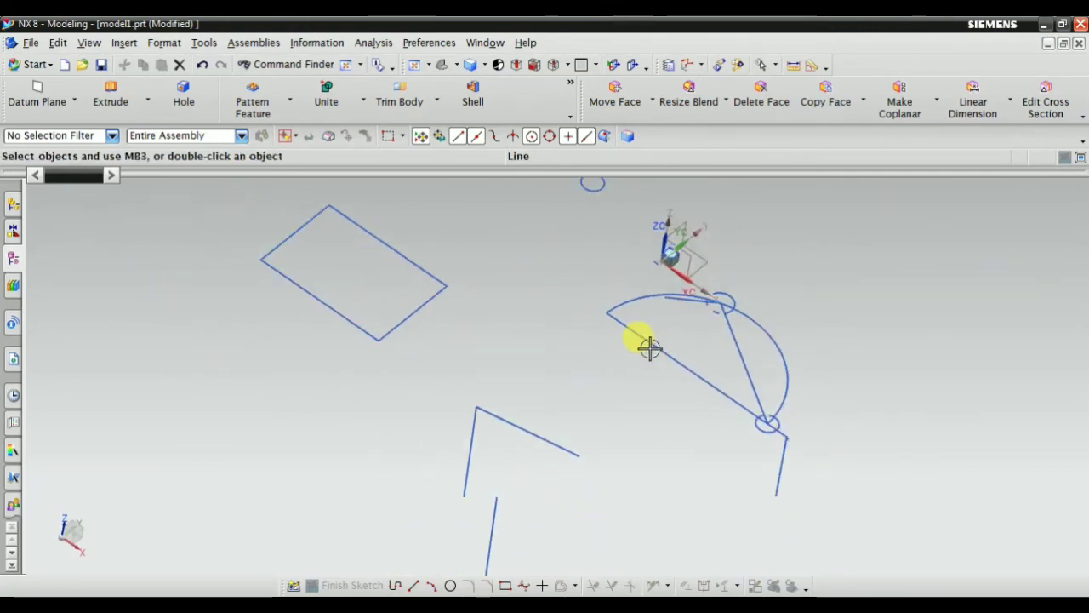
pyautogui.scroll(1, 472, 262)
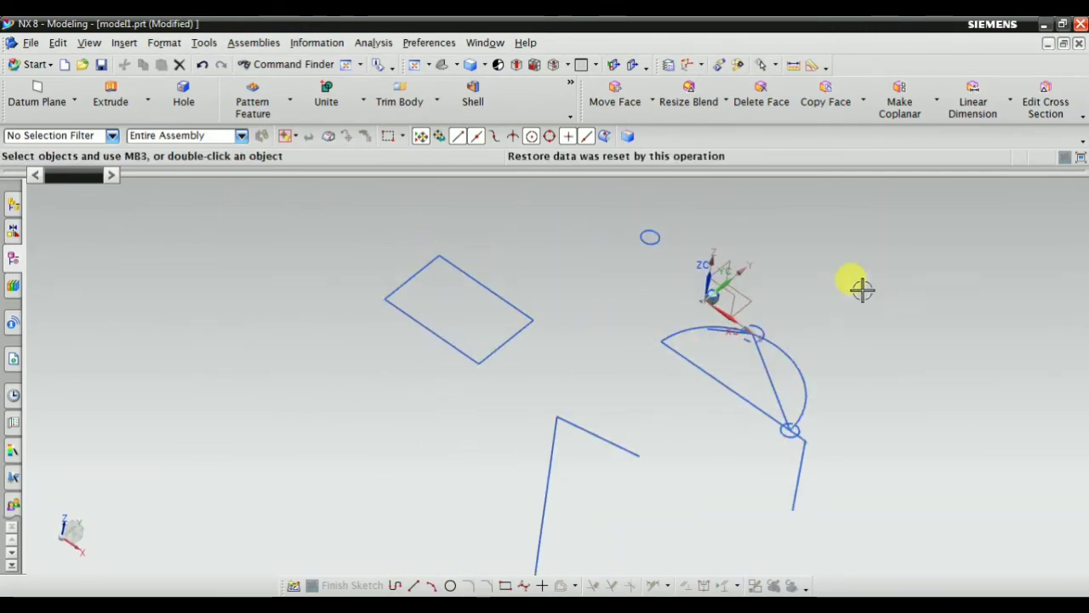
pyautogui.scroll(5, 645, 340)
pyautogui.scroll(-5, 669, 304)
pyautogui.moveTo(729, 263)
pyautogui.mouseDown(button='middle')
pyautogui.moveTo(836, 258)
pyautogui.moveTo(783, 260)
pyautogui.moveTo(841, 352)
pyautogui.moveTo(862, 311)
pyautogui.moveTo(836, 328)
pyautogui.moveTo(812, 375)
pyautogui.moveTo(848, 324)
pyautogui.moveTo(843, 342)
pyautogui.moveTo(814, 351)
pyautogui.mouseUp(button='middle')
pyautogui.scroll(4, 802, 358)
pyautogui.scroll(-3, 765, 287)
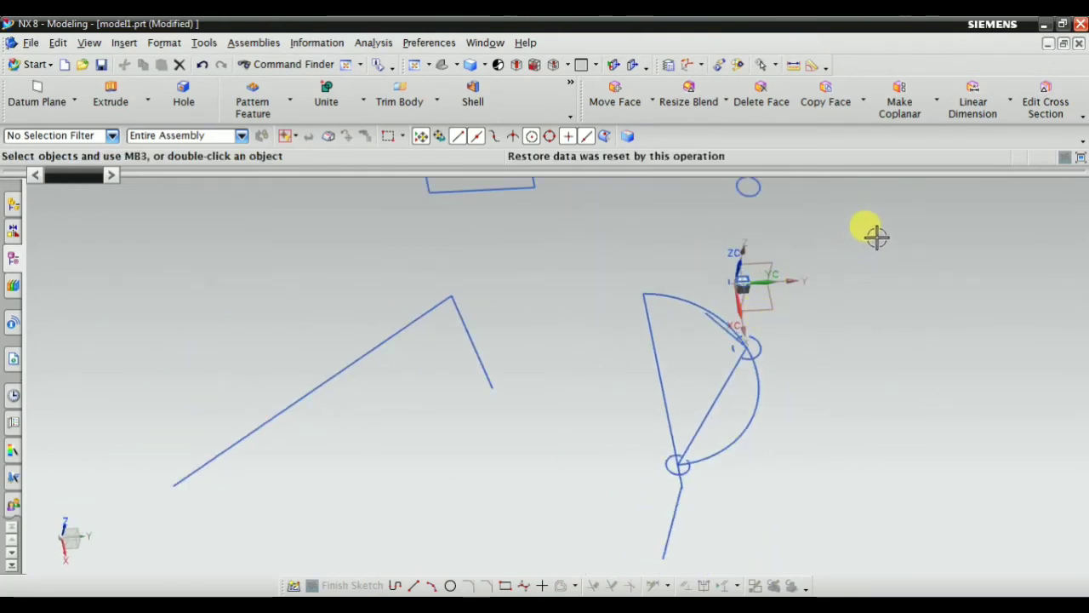
# Step: Set the view's rotation point on the block's top face and examine the pentagon from several angles
pyautogui.moveTo(876, 237)
pyautogui.mouseDown(button='middle')
pyautogui.moveTo(756, 261)
pyautogui.moveTo(833, 253)
pyautogui.mouseUp(button='middle')
pyautogui.rightClick(840, 250)
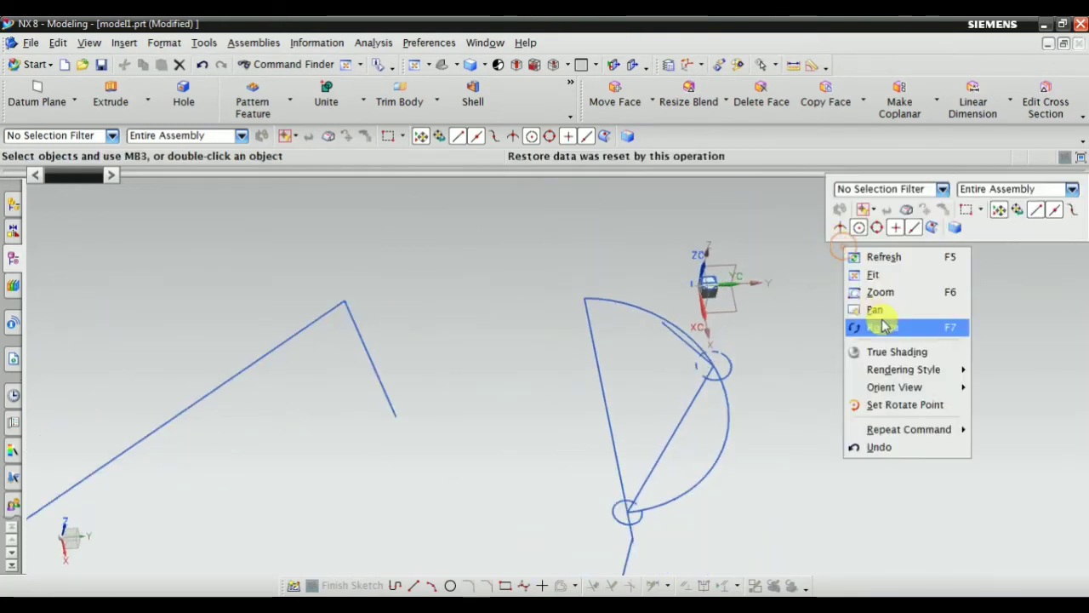
pyautogui.click(904, 406)
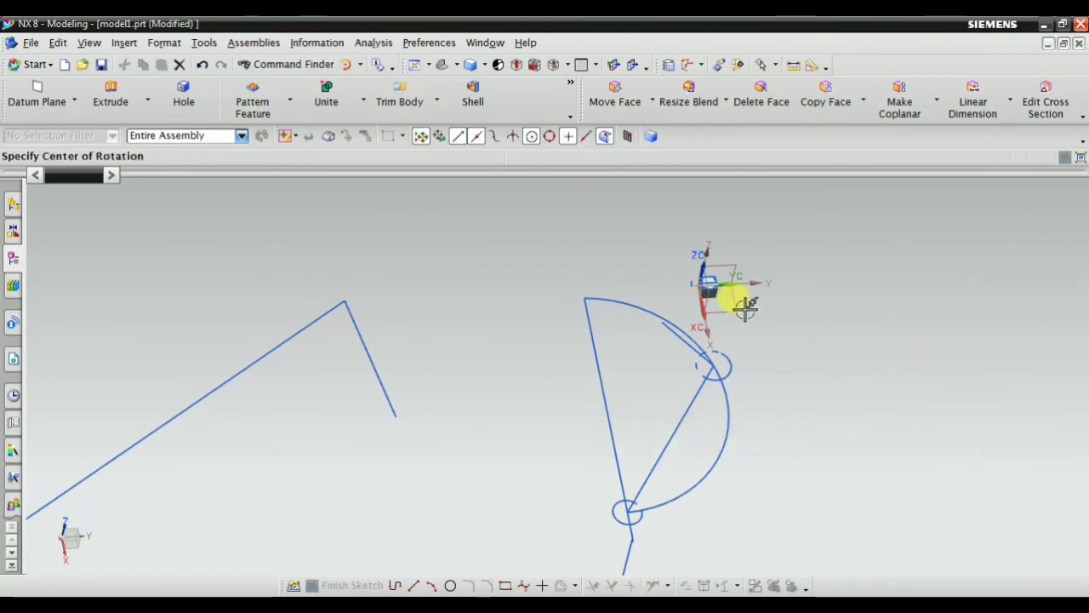
pyautogui.scroll(5, 732, 297)
pyautogui.scroll(-3, 706, 306)
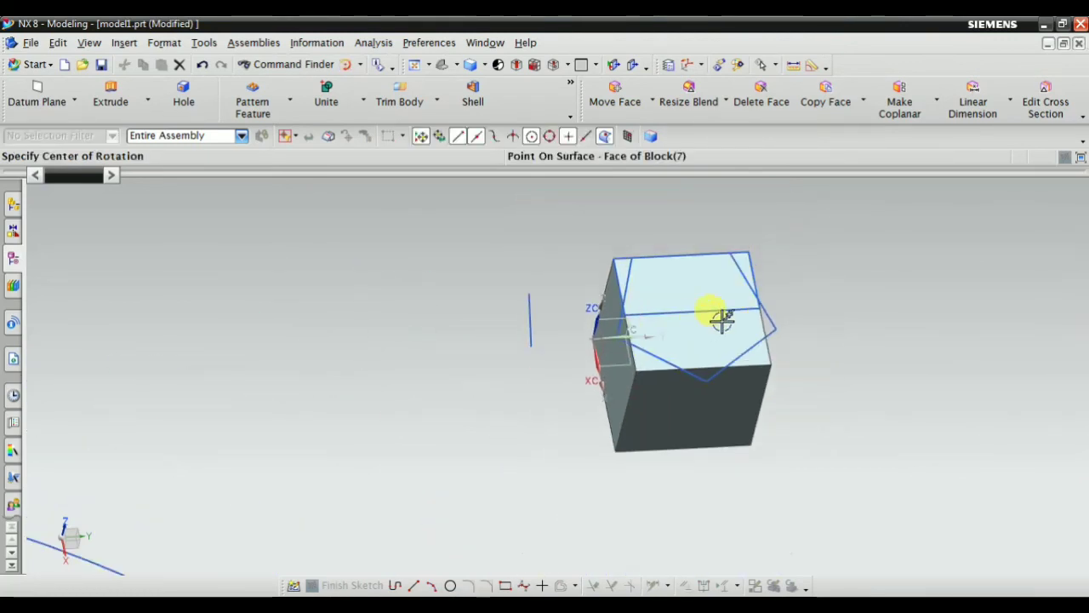
pyautogui.scroll(2, 733, 268)
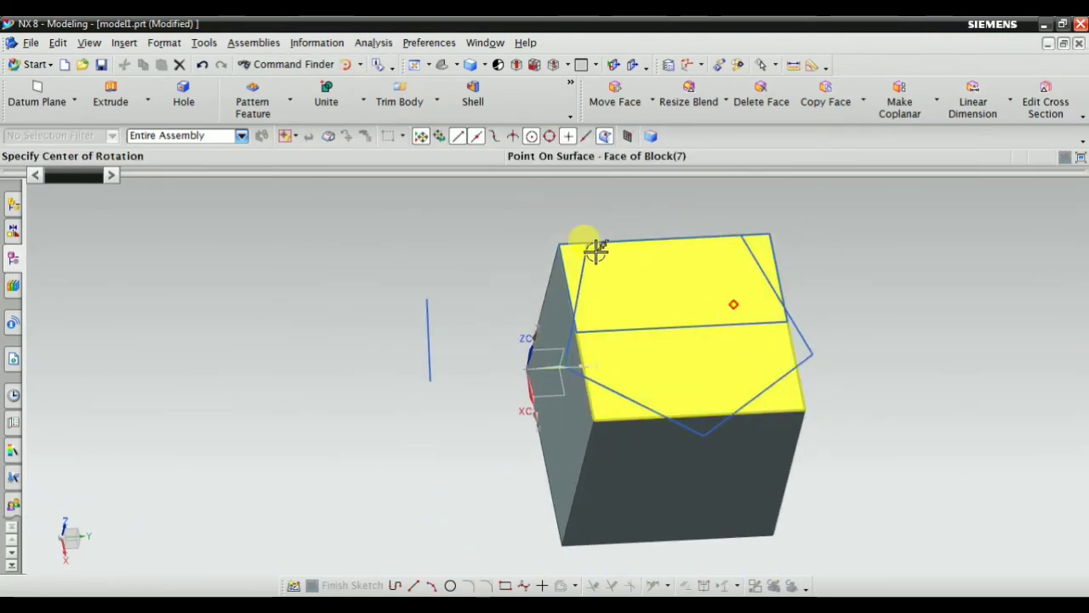
pyautogui.scroll(-2, 671, 297)
pyautogui.scroll(1, 634, 311)
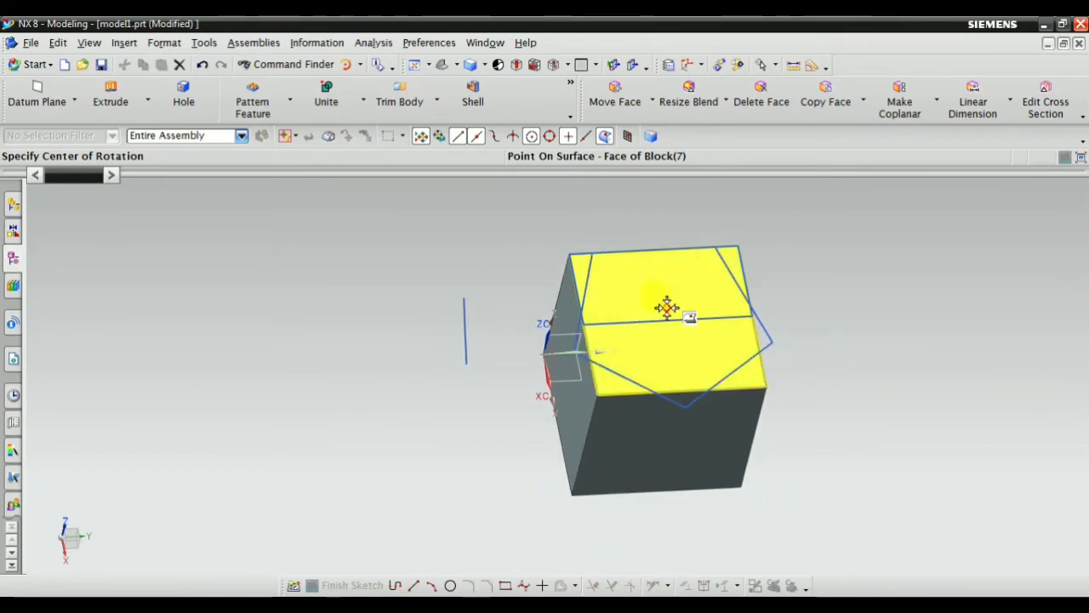
pyautogui.moveTo(790, 391); pyautogui.dragTo(847, 328, button='middle')
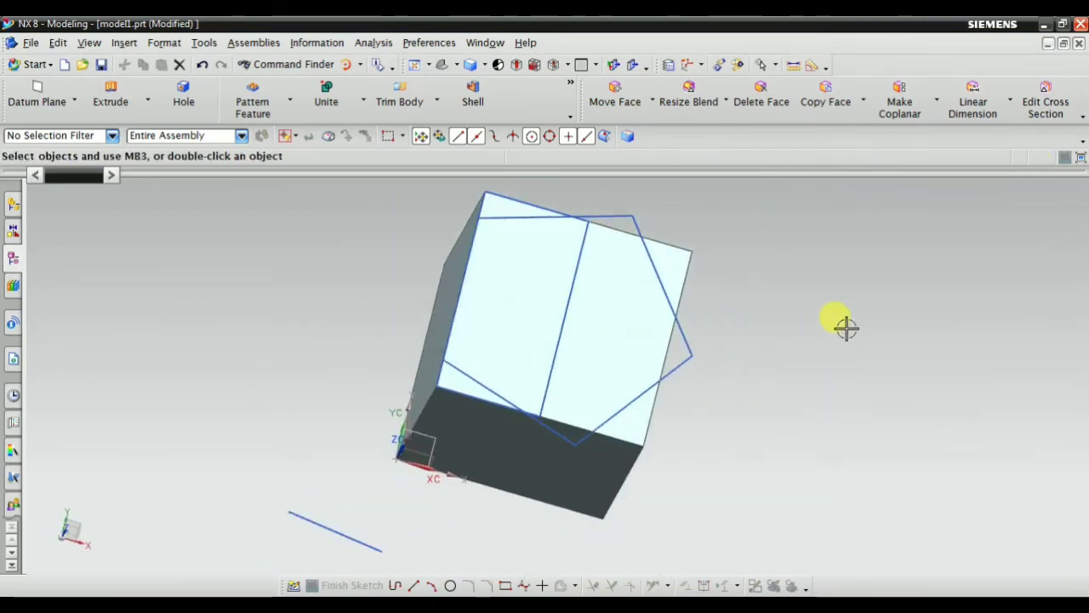
pyautogui.rightClick(850, 248)
pyautogui.click(895, 428)
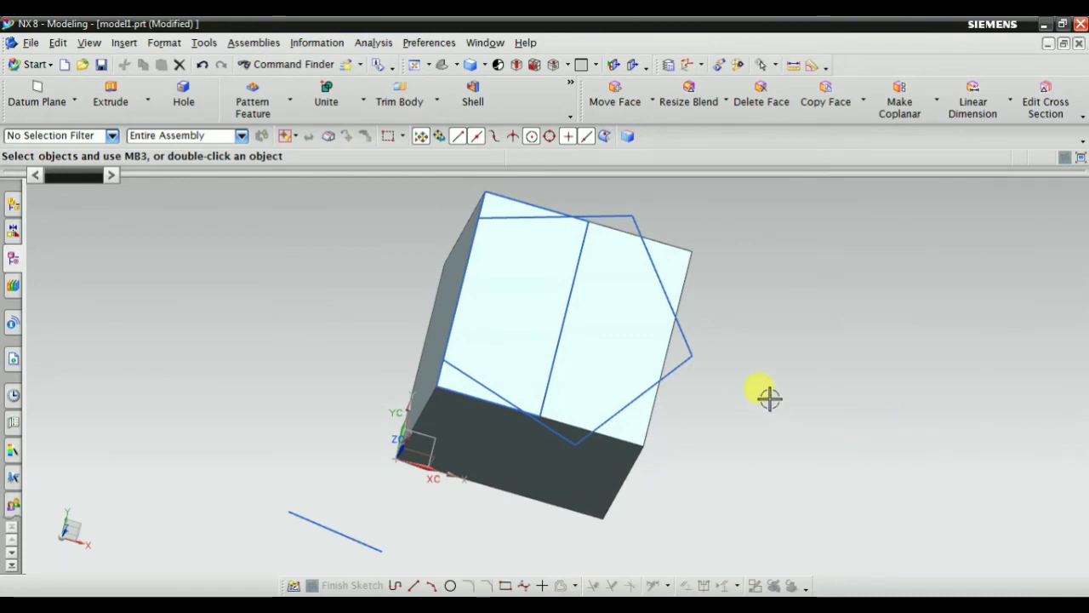
pyautogui.moveTo(769, 397); pyautogui.dragTo(771, 384, button='middle')
pyautogui.scroll(-3, 636, 329)
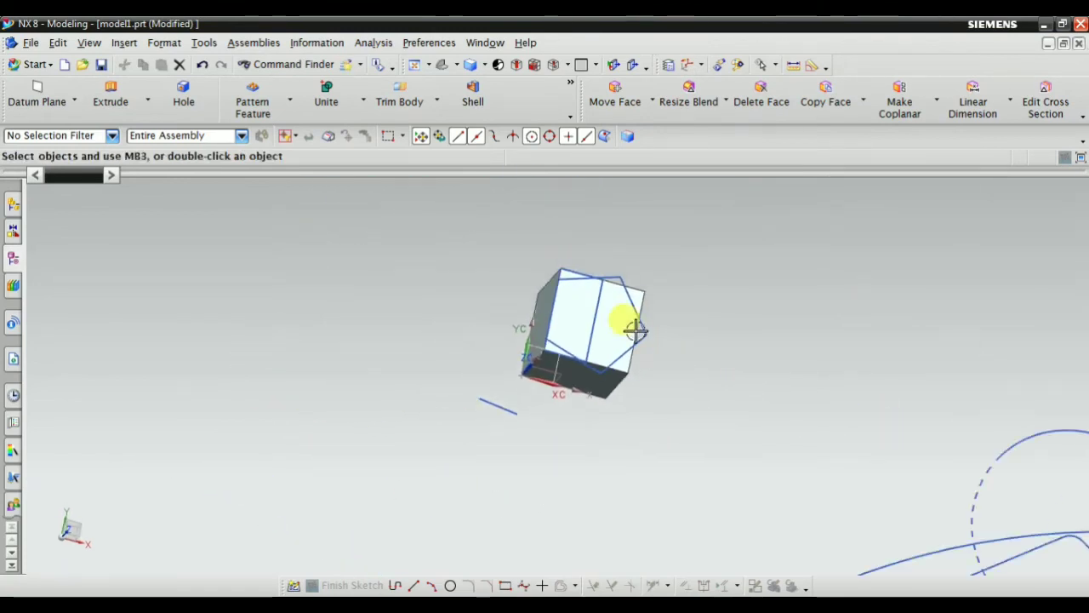
pyautogui.scroll(3, 635, 329)
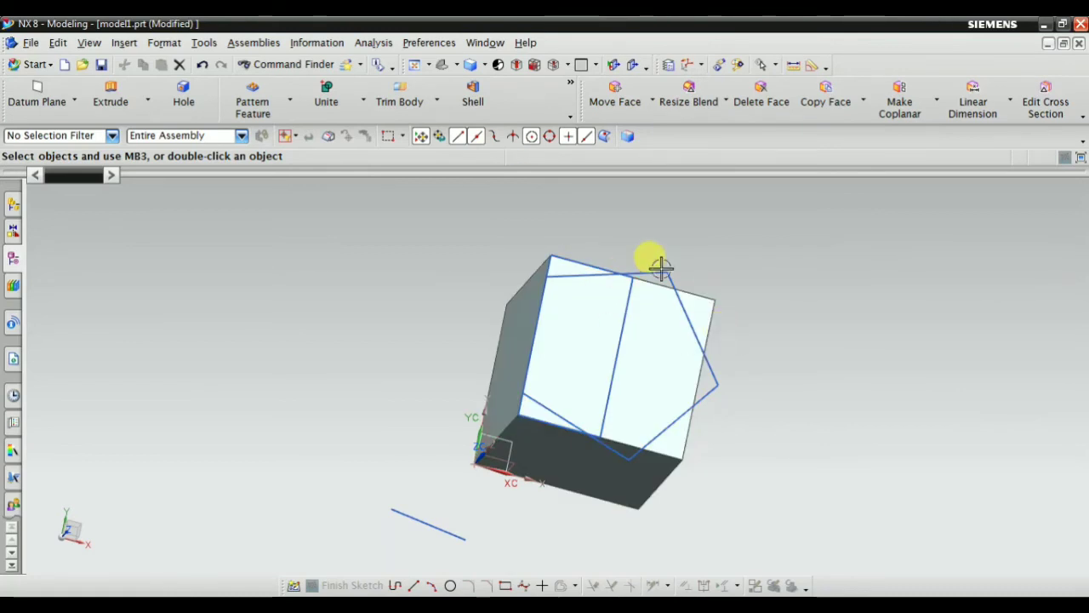
# Step: Open the pentagon edge that crosses the block's far top edge to inspect its line parameters and length, and close it
pyautogui.click(124, 42)
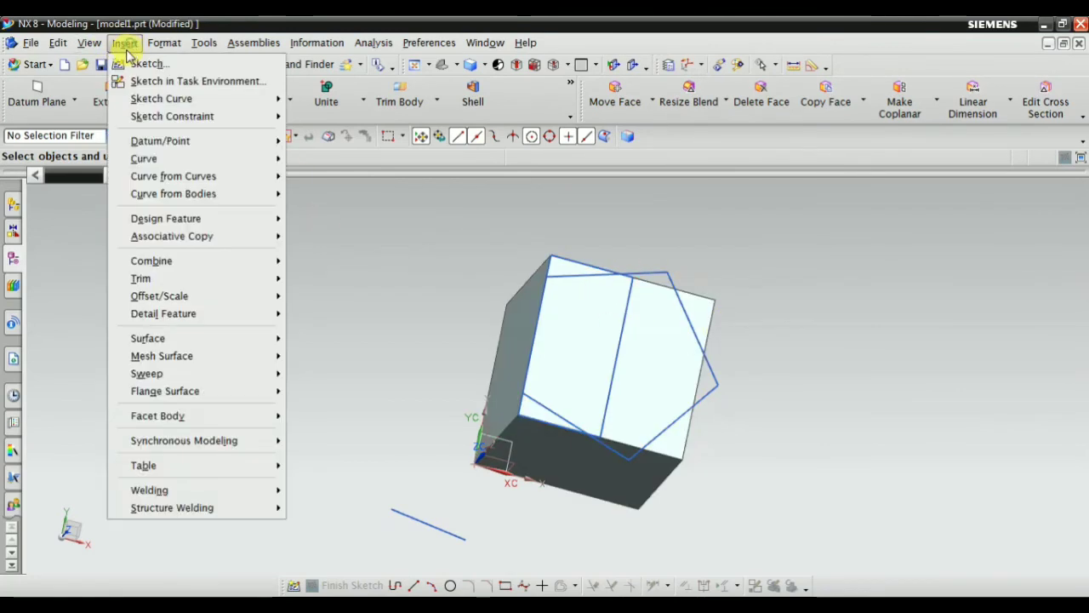
pyautogui.click(430, 217)
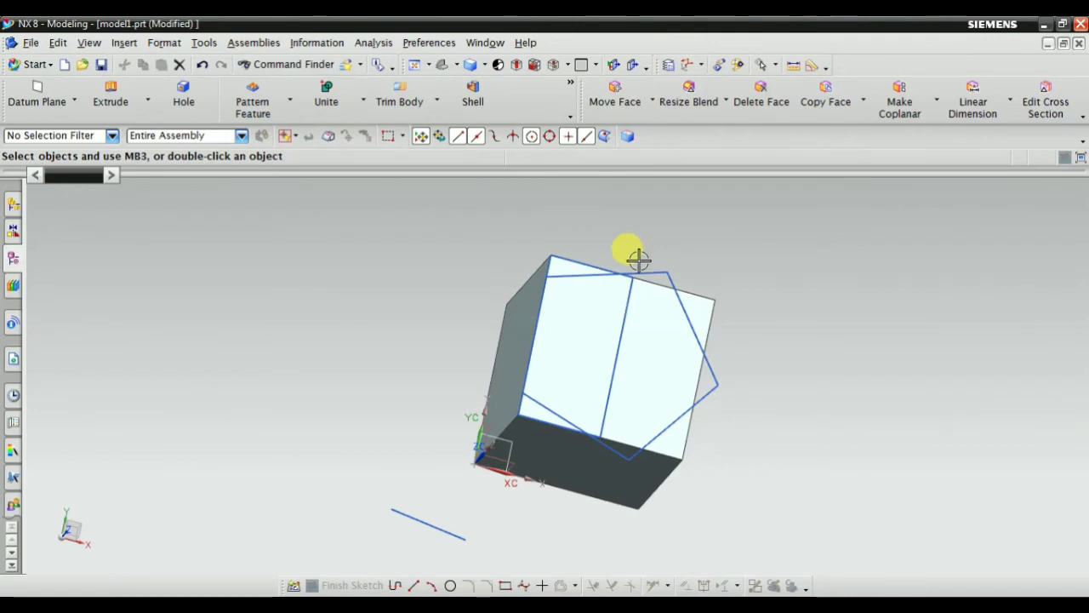
pyautogui.scroll(2, 638, 260)
pyautogui.click(650, 272)
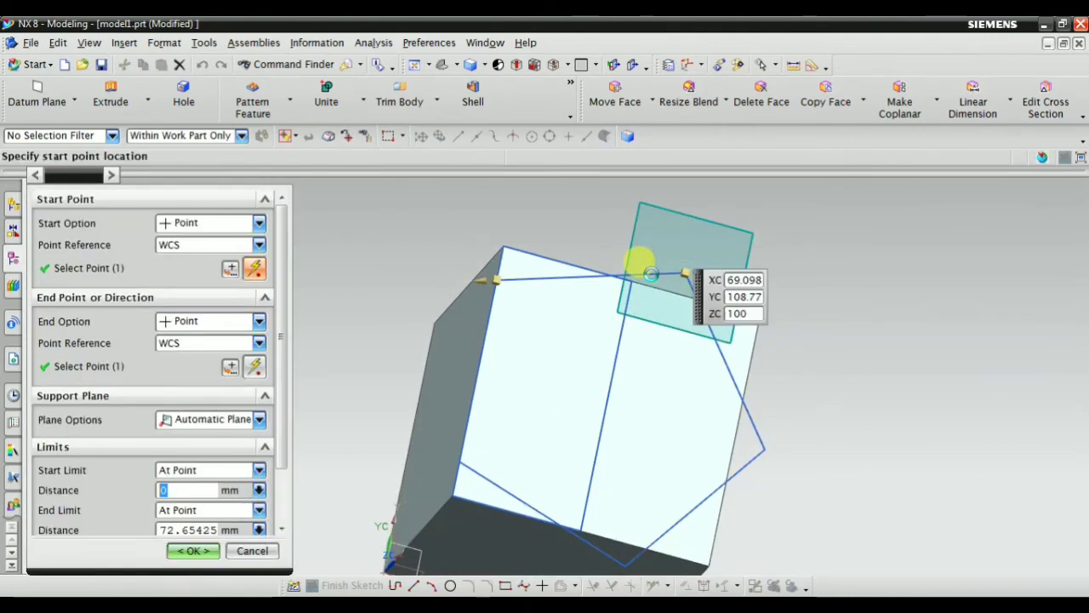
pyautogui.scroll(-3, 558, 317)
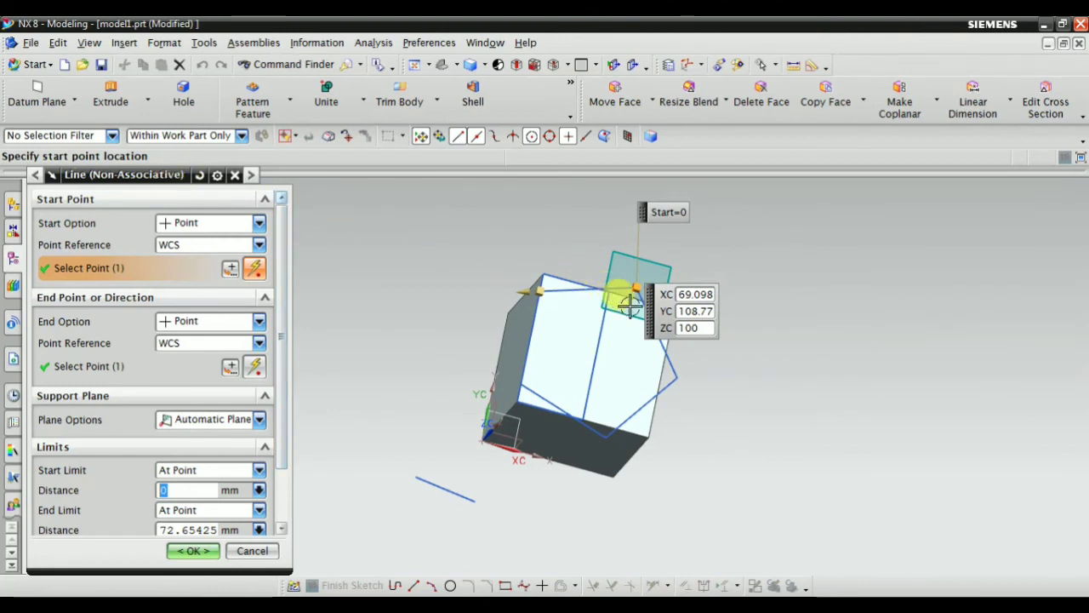
pyautogui.click(203, 560)
pyautogui.scroll(-2, 479, 406)
pyautogui.moveTo(481, 408); pyautogui.dragTo(451, 320, button='middle')
pyautogui.scroll(-3, 451, 320)
pyautogui.scroll(5, 541, 497)
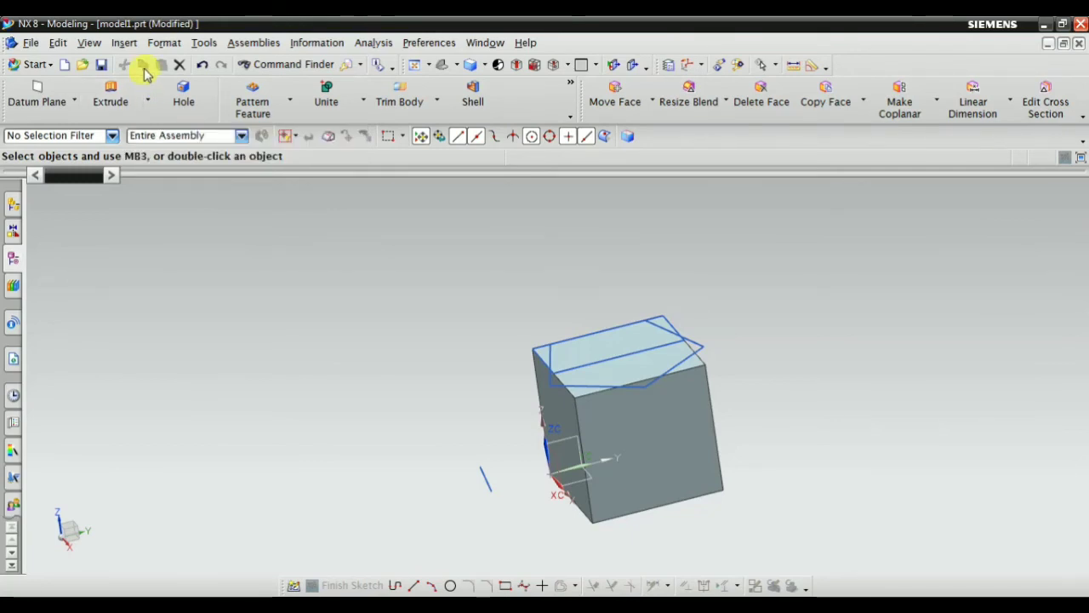
# Step: Start an ellipse and centre it on the large rectangle's corner nearest the block
pyautogui.click(125, 42)
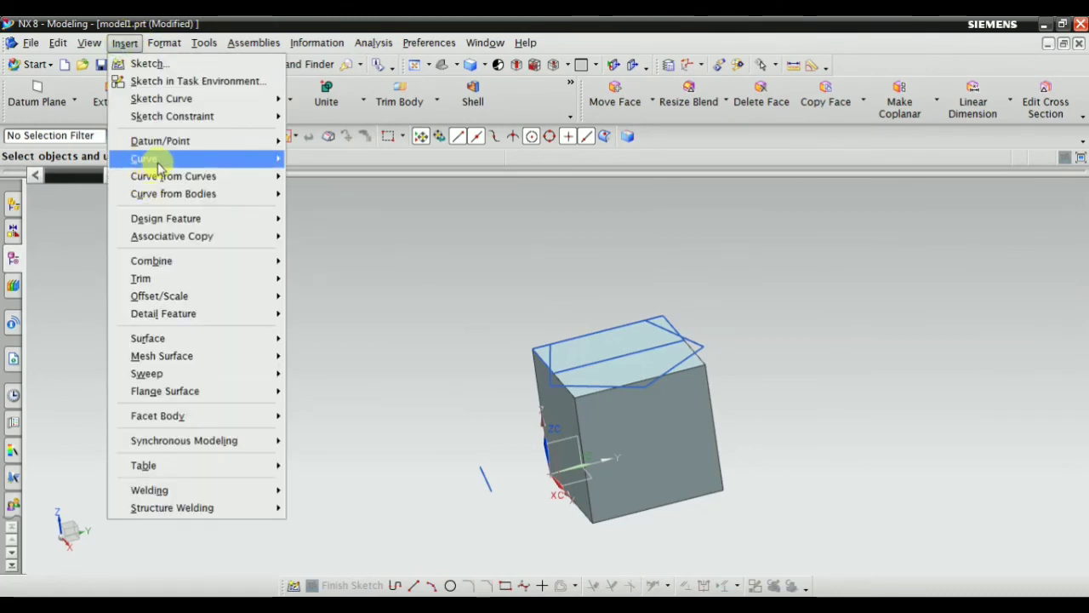
pyautogui.moveTo(150, 160)
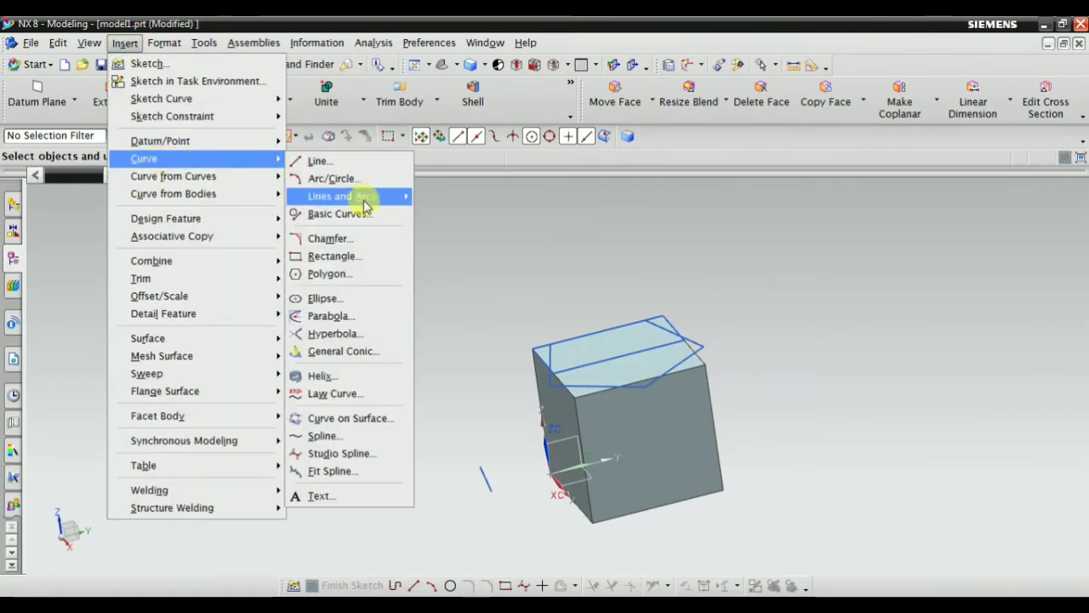
pyautogui.click(324, 298)
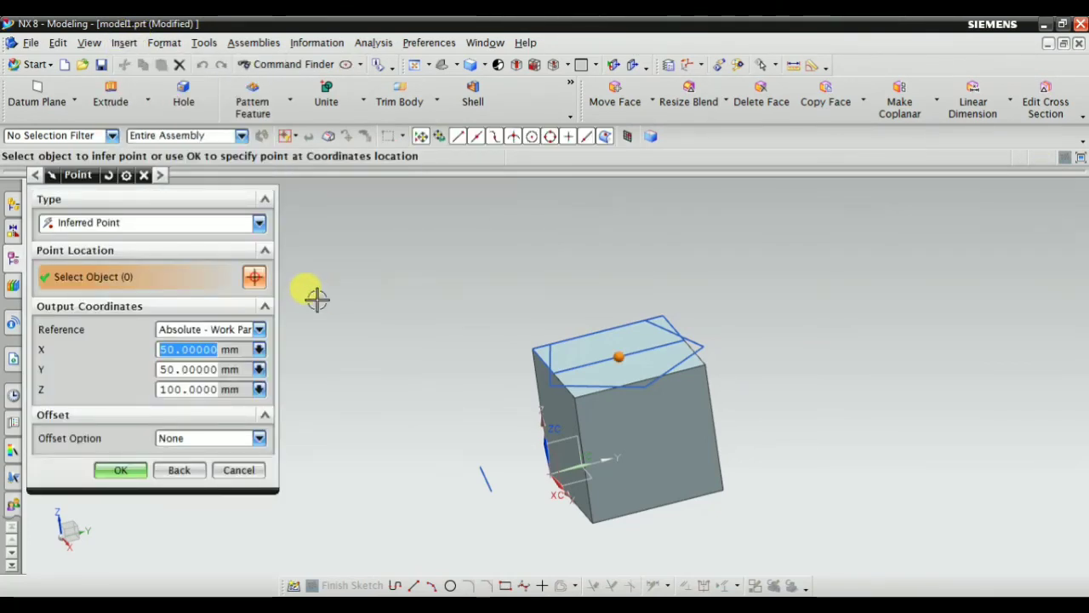
pyautogui.scroll(-4, 712, 344)
pyautogui.scroll(2, 474, 493)
pyautogui.scroll(-7, 719, 324)
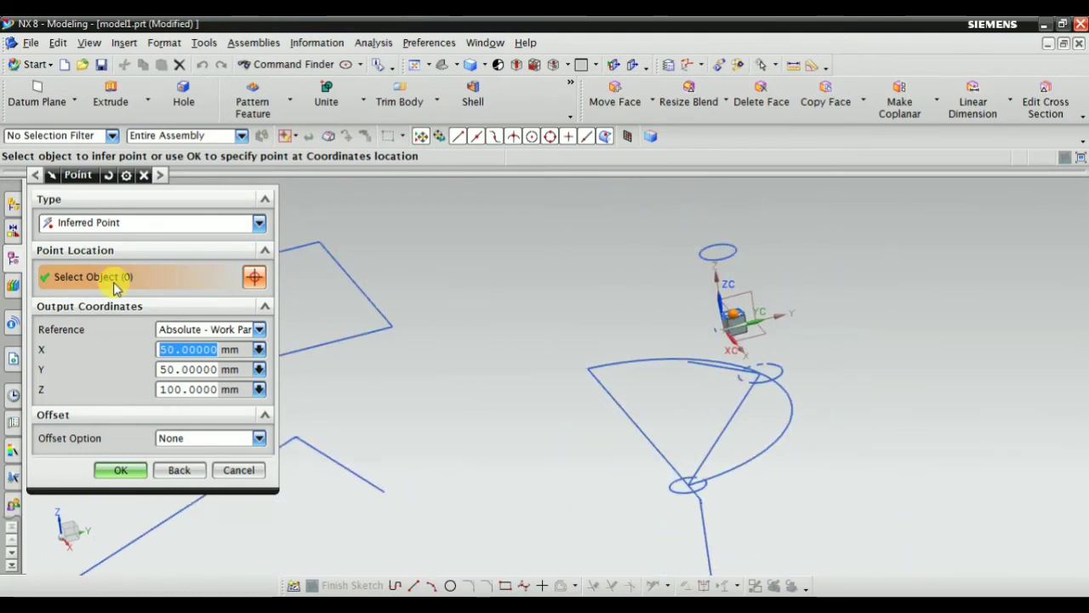
pyautogui.scroll(2, 484, 320)
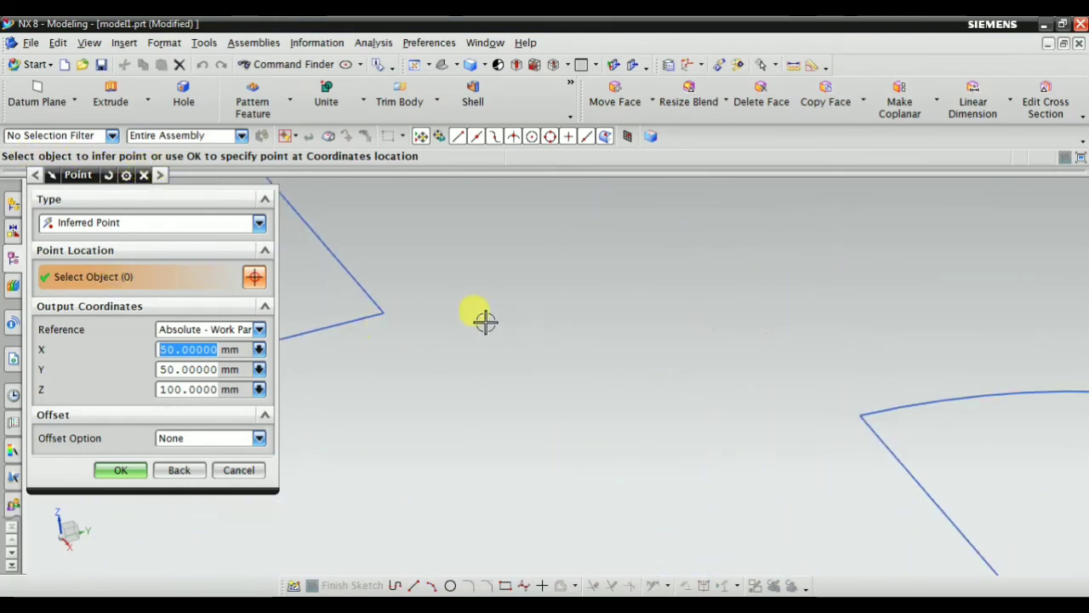
pyautogui.scroll(-2, 519, 318)
pyautogui.scroll(4, 620, 402)
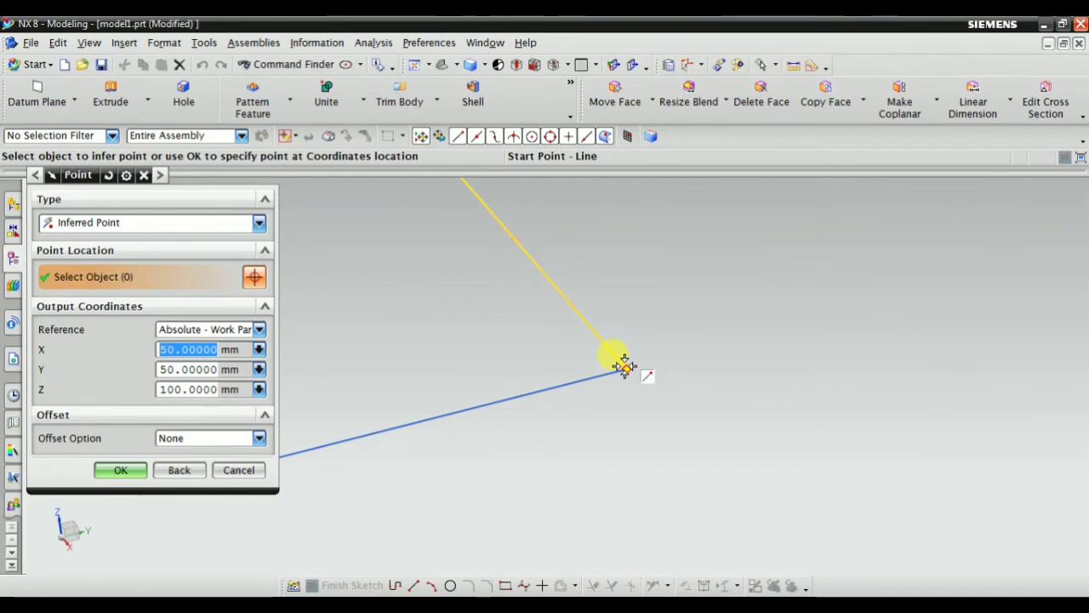
pyautogui.click(624, 365)
pyautogui.scroll(-5, 595, 364)
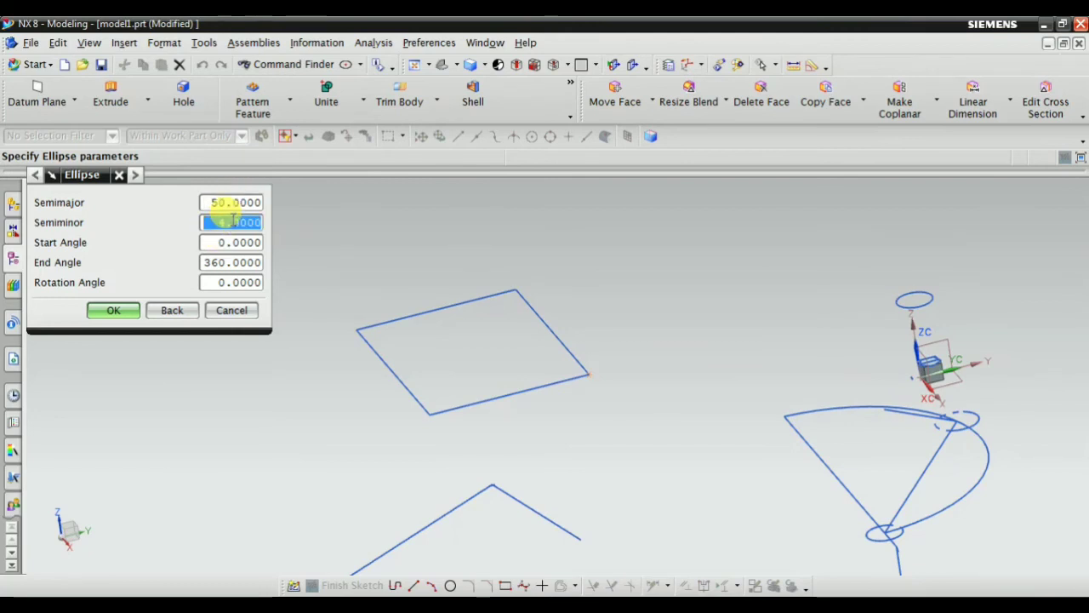
# Step: Create the ellipse with semimajor 50, semiminor 30, start angle 0, end angle 360 and rotation angle 0, and close the command
pyautogui.click(113, 310)
pyautogui.scroll(5, 611, 383)
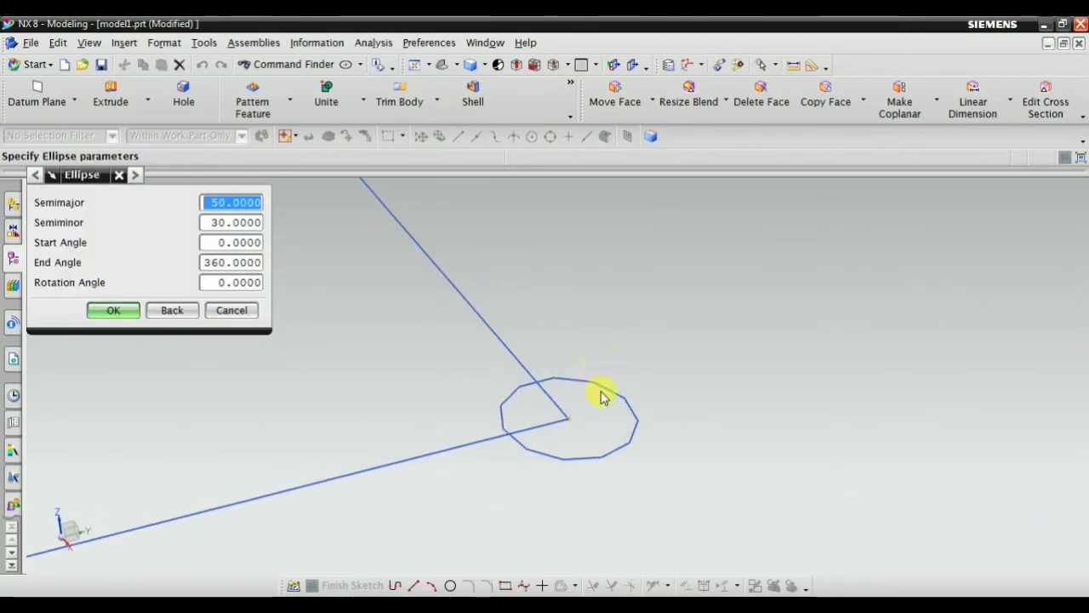
pyautogui.scroll(4, 587, 429)
pyautogui.click(230, 311)
# Step: Set the view's rotation point at the ellipse's centre on the rectangle corner
pyautogui.scroll(-6, 425, 297)
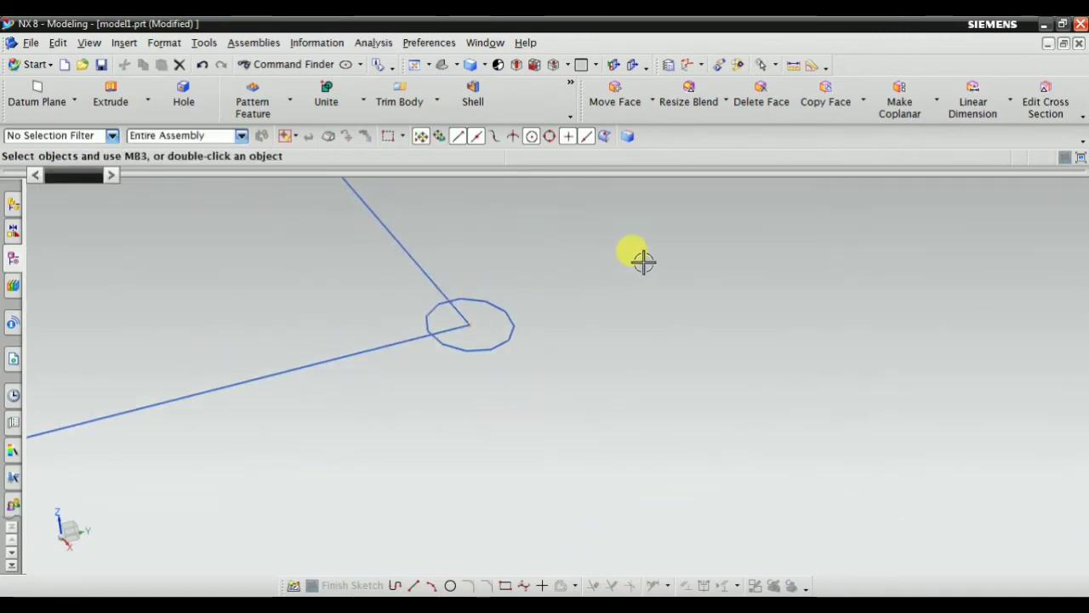
pyautogui.scroll(1, 646, 247)
pyautogui.rightClick(651, 236)
pyautogui.click(715, 396)
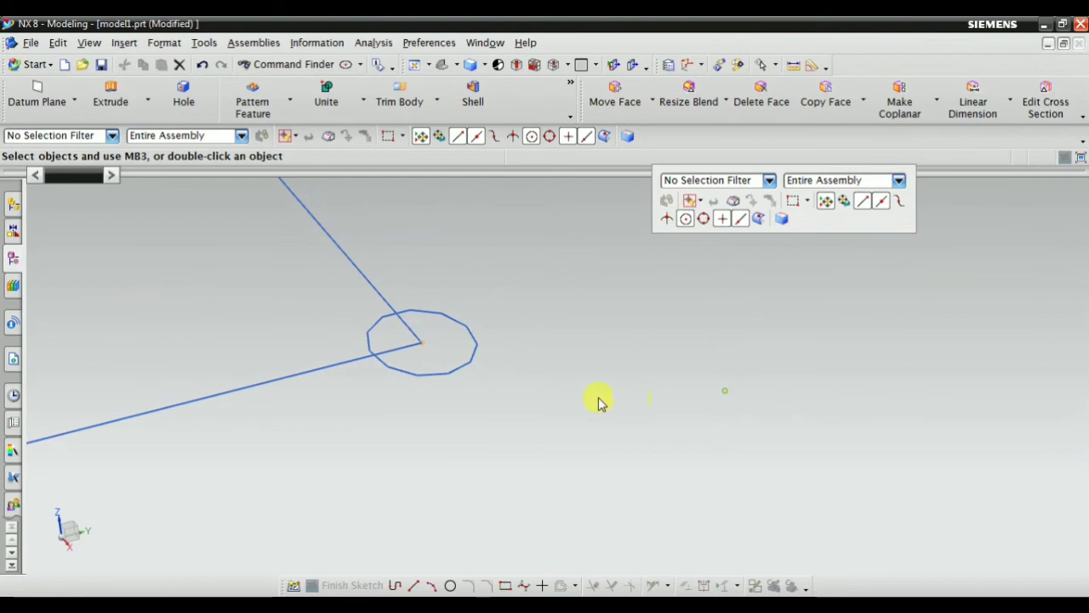
pyautogui.click(421, 343)
pyautogui.scroll(-2, 461, 399)
pyautogui.moveTo(541, 377)
pyautogui.mouseDown(button='middle')
pyautogui.moveTo(586, 423)
pyautogui.moveTo(540, 438)
pyautogui.moveTo(496, 382)
pyautogui.moveTo(596, 360)
pyautogui.moveTo(594, 315)
pyautogui.moveTo(519, 414)
pyautogui.moveTo(545, 326)
pyautogui.mouseUp(button='middle')
pyautogui.scroll(4, 482, 397)
# Step: Refresh the display and examine the ellipse's outline around the rectangle corner up close
pyautogui.rightClick(596, 284)
pyautogui.click(608, 292)
pyautogui.scroll(3, 374, 297)
pyautogui.moveTo(374, 297)
pyautogui.mouseDown(button='middle')
pyautogui.moveTo(450, 297)
pyautogui.moveTo(588, 354)
pyautogui.moveTo(591, 332)
pyautogui.moveTo(505, 304)
pyautogui.mouseUp(button='middle')
pyautogui.scroll(1, 498, 294)
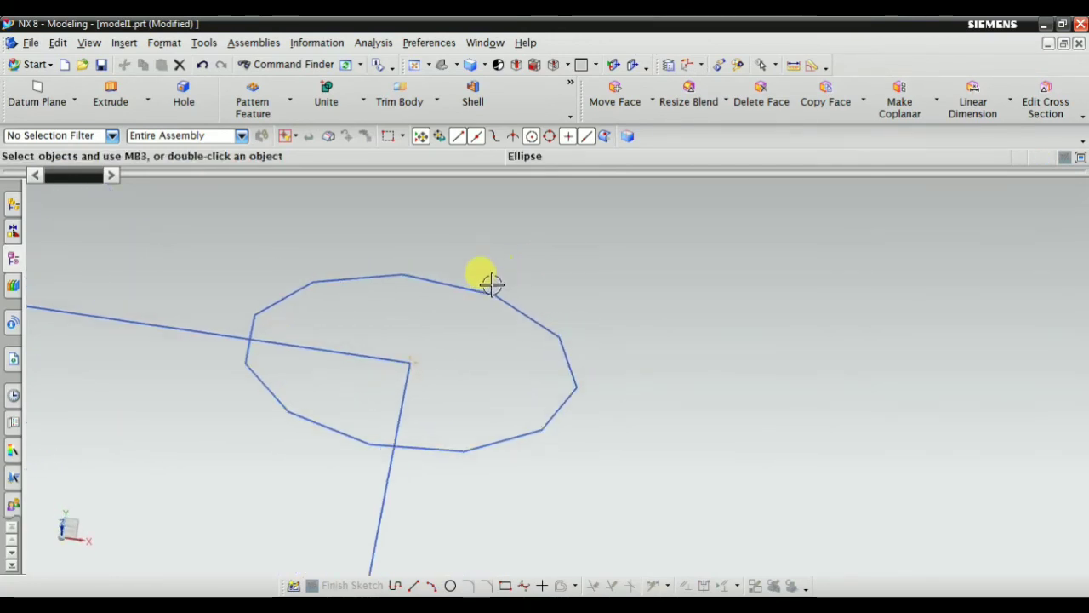
pyautogui.scroll(-1, 426, 280)
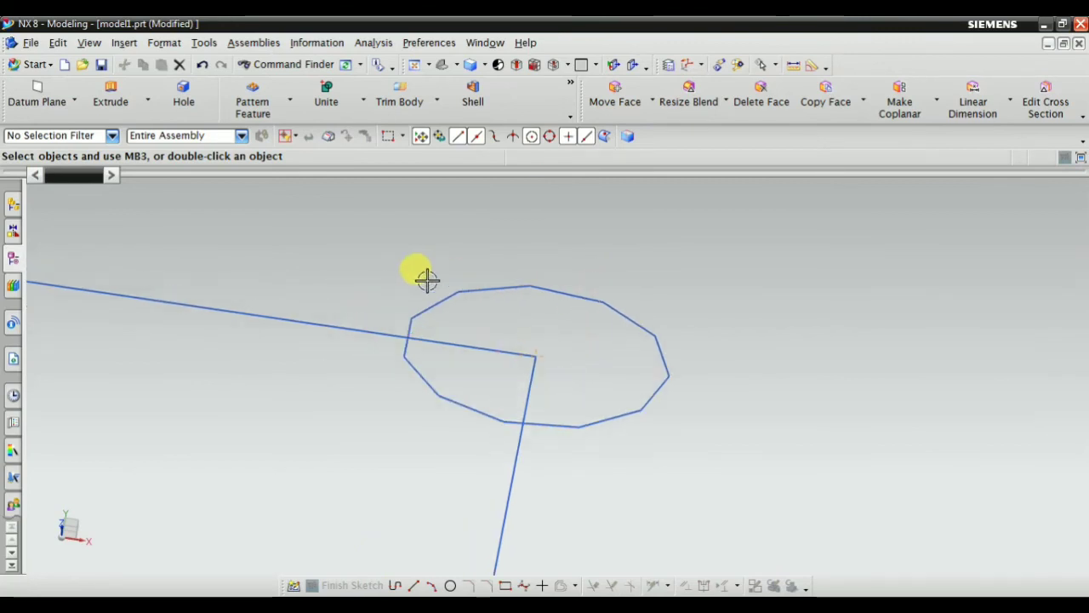
pyautogui.scroll(3, 631, 324)
pyautogui.scroll(-3, 687, 335)
pyautogui.moveTo(708, 341)
pyautogui.mouseDown(button='middle')
pyautogui.moveTo(683, 384)
pyautogui.moveTo(705, 331)
pyautogui.moveTo(547, 279)
pyautogui.moveTo(652, 306)
pyautogui.moveTo(488, 311)
pyautogui.mouseUp(button='middle')
pyautogui.scroll(1, 502, 312)
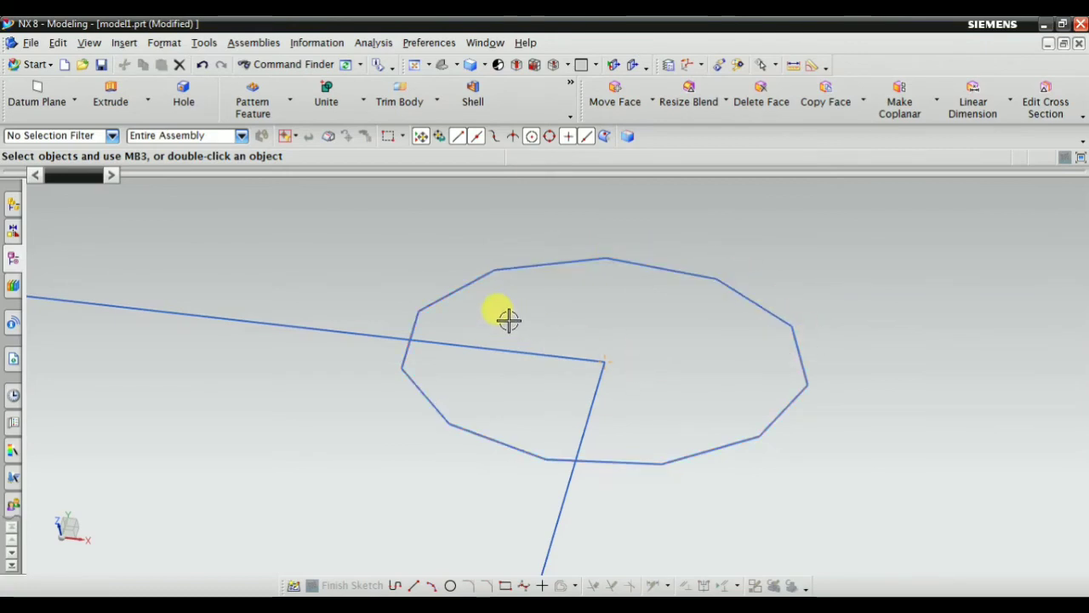
# Step: Regenerate the work view to smooth the ellipse's displayed outline
pyautogui.click(90, 43)
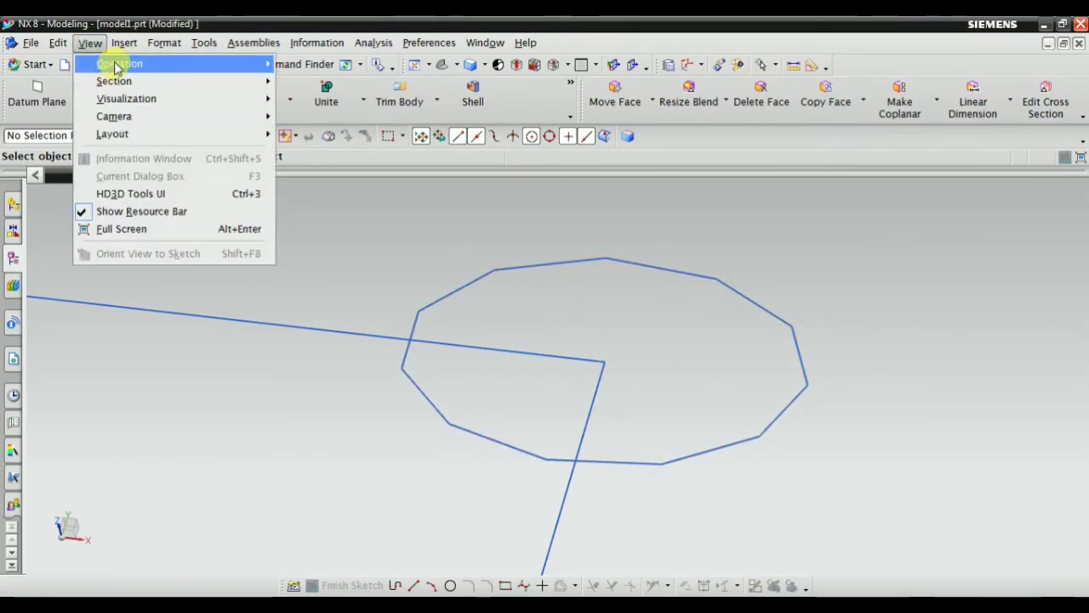
pyautogui.moveTo(117, 64)
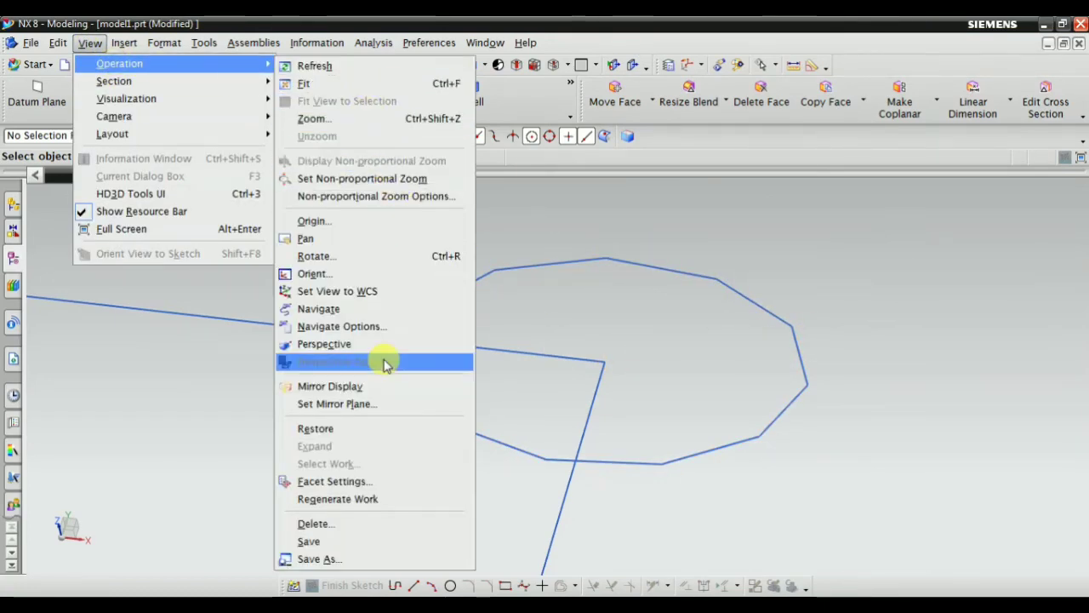
pyautogui.click(338, 498)
pyautogui.moveTo(352, 499); pyautogui.dragTo(634, 402, button='middle')
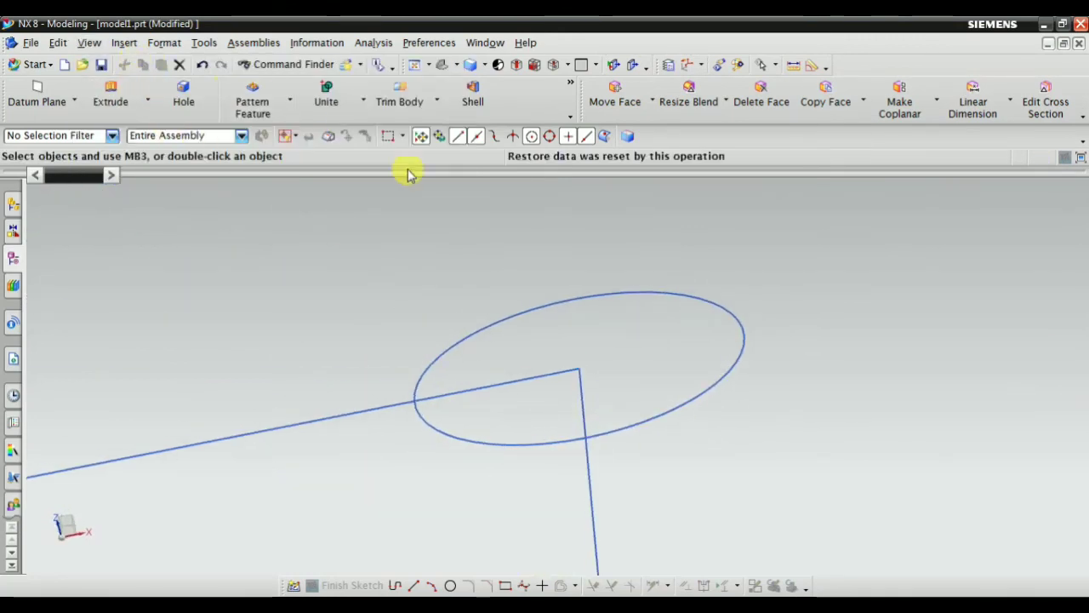
# Step: Examine the regenerated ellipse at the rectangle corner from several viewing angles
pyautogui.scroll(-2, 499, 346)
pyautogui.scroll(2, 618, 346)
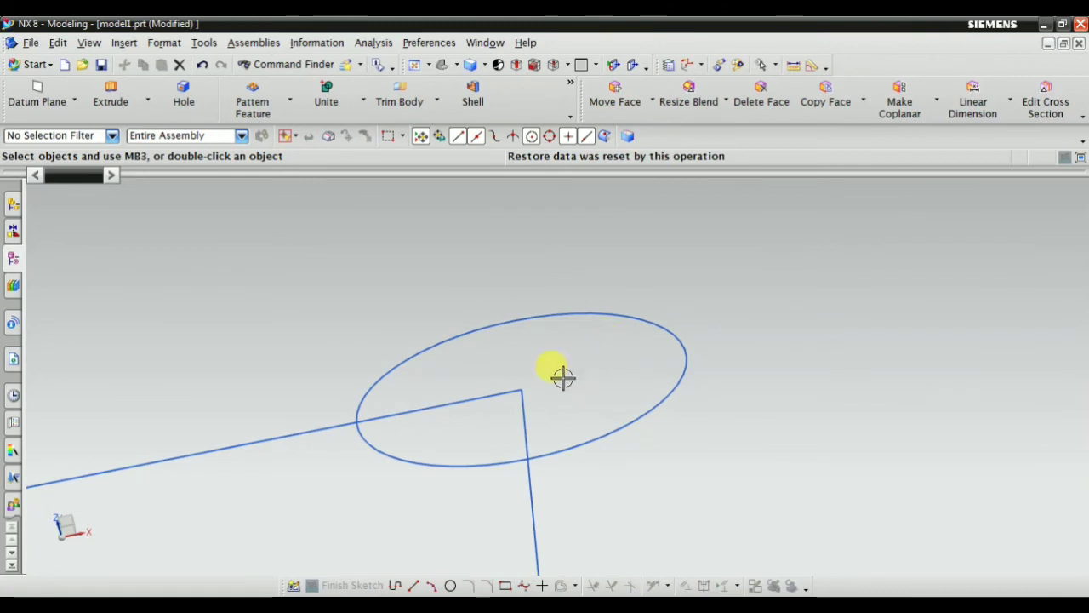
pyautogui.moveTo(562, 377)
pyautogui.mouseDown(button='middle')
pyautogui.moveTo(567, 434)
pyautogui.moveTo(591, 408)
pyautogui.moveTo(516, 397)
pyautogui.mouseUp(button='middle')
pyautogui.scroll(3, 516, 397)
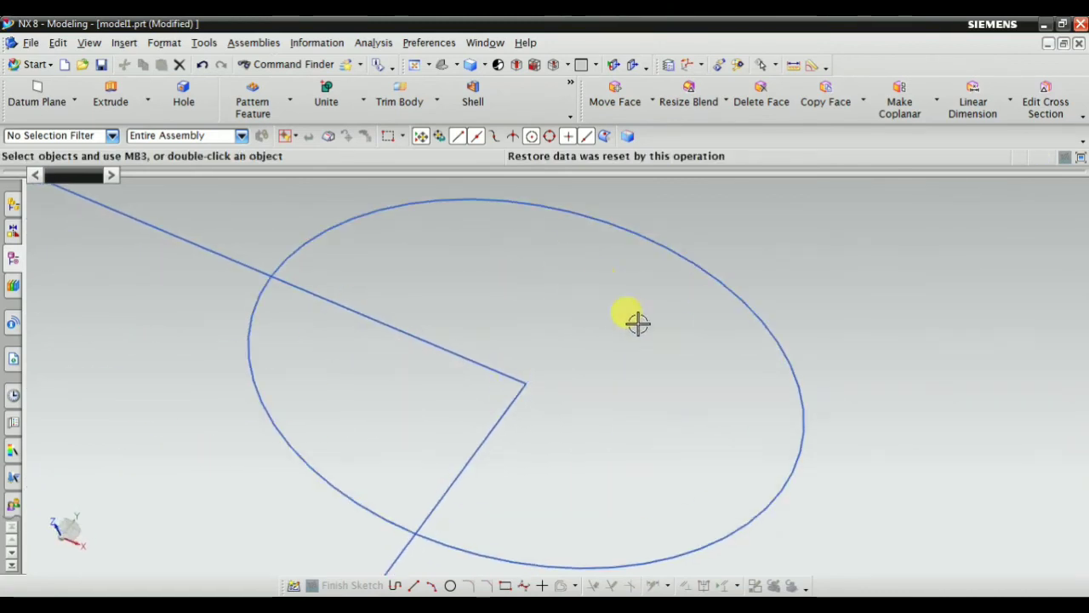
pyautogui.scroll(-3, 634, 366)
pyautogui.moveTo(627, 414)
pyautogui.mouseDown(button='middle')
pyautogui.moveTo(625, 450)
pyautogui.moveTo(650, 408)
pyautogui.moveTo(565, 292)
pyautogui.mouseUp(button='middle')
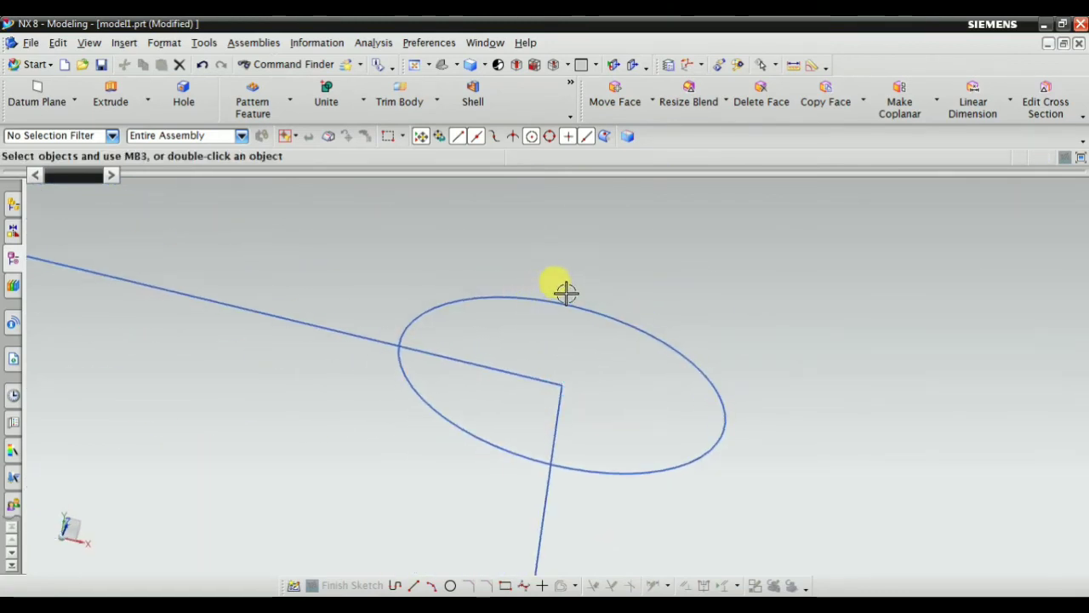
pyautogui.moveTo(600, 380)
pyautogui.mouseDown(button='middle')
pyautogui.moveTo(606, 400)
pyautogui.moveTo(584, 384)
pyautogui.moveTo(703, 370)
pyautogui.moveTo(394, 178)
pyautogui.mouseUp(button='middle')
pyautogui.scroll(-2, 406, 204)
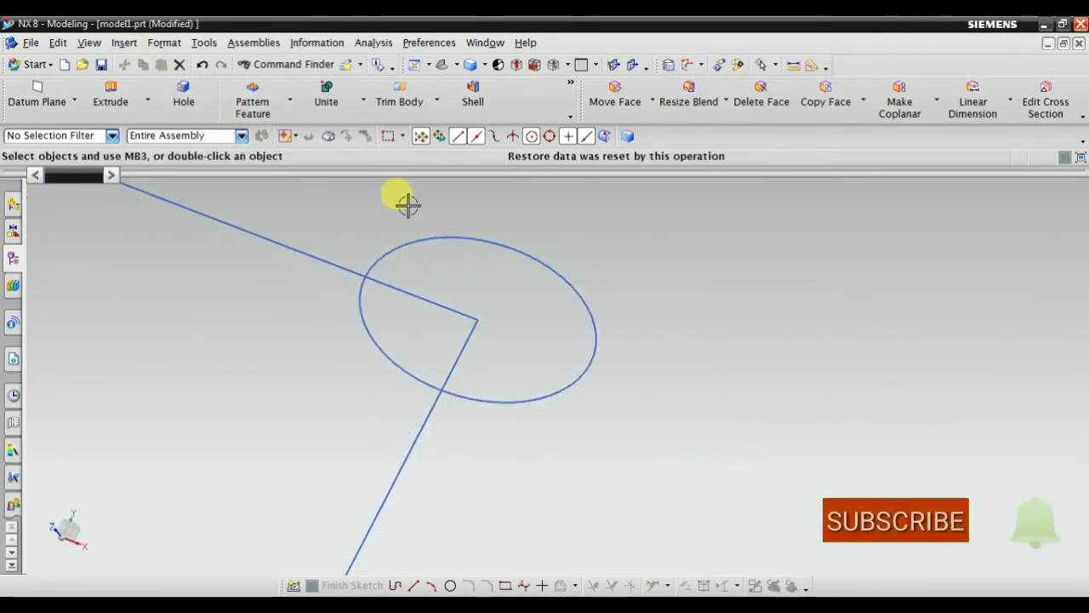
# Step: Open the ellipse's parameters to review its semi-axes and angles, and close them without applying an edit
pyautogui.scroll(-1, 407, 204)
pyautogui.click(124, 43)
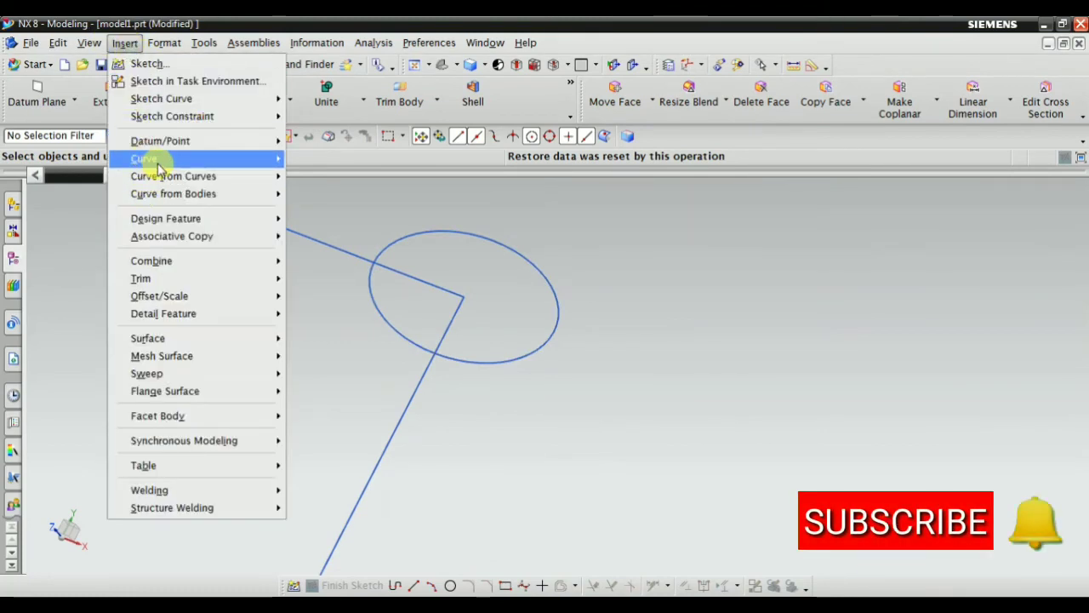
pyautogui.click(644, 267)
pyautogui.doubleClick(499, 238)
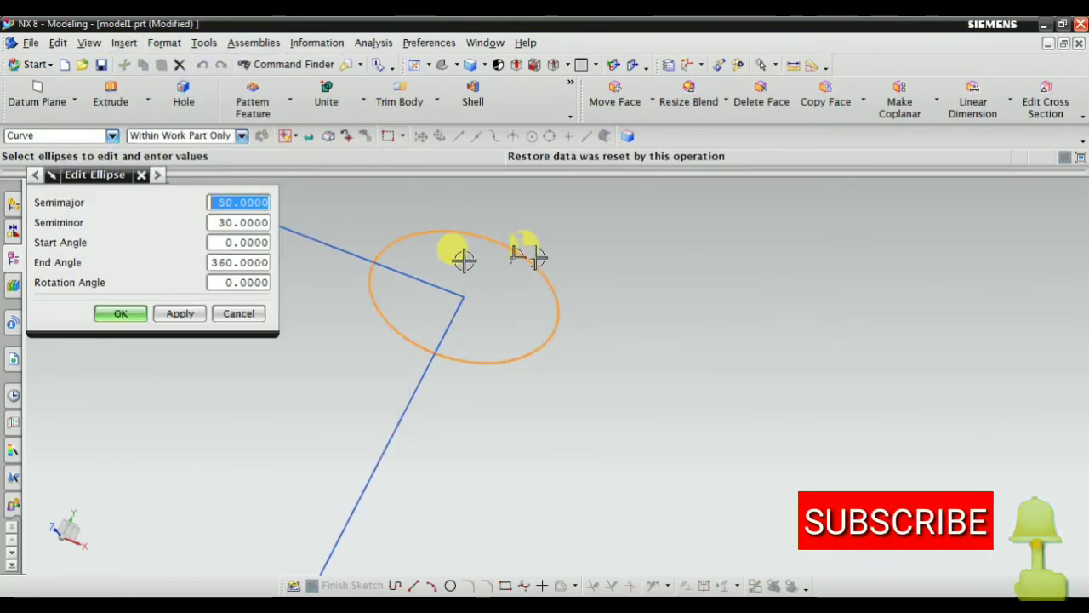
pyautogui.scroll(3, 389, 243)
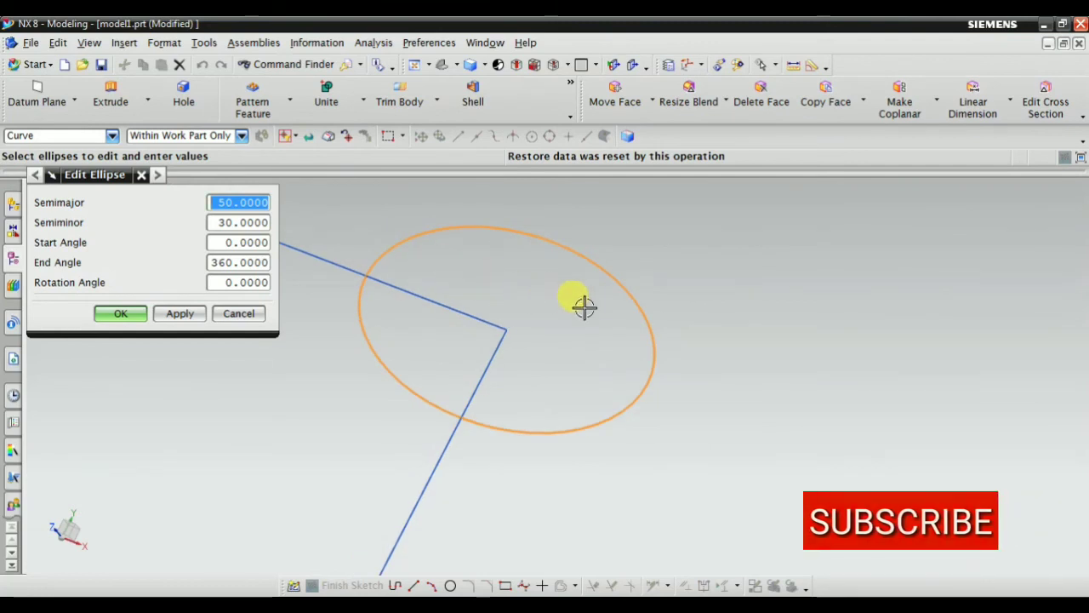
pyautogui.click(241, 314)
pyautogui.scroll(-3, 450, 365)
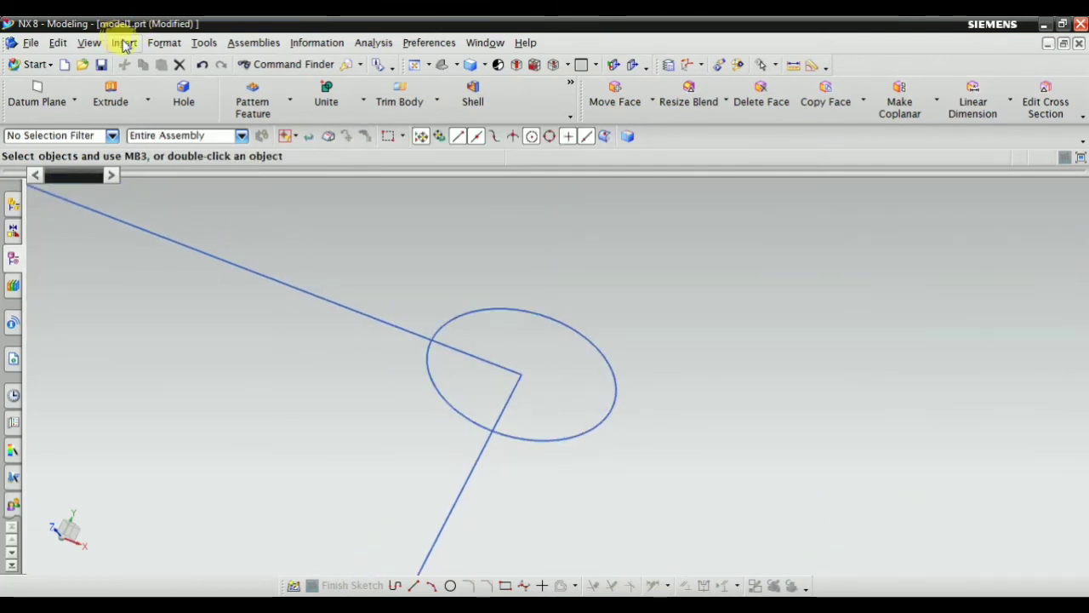
# Step: Create a parabola with focal length 30 at a free point outside the rectangle, beyond the ellipse
pyautogui.click(124, 44)
pyautogui.moveTo(146, 159)
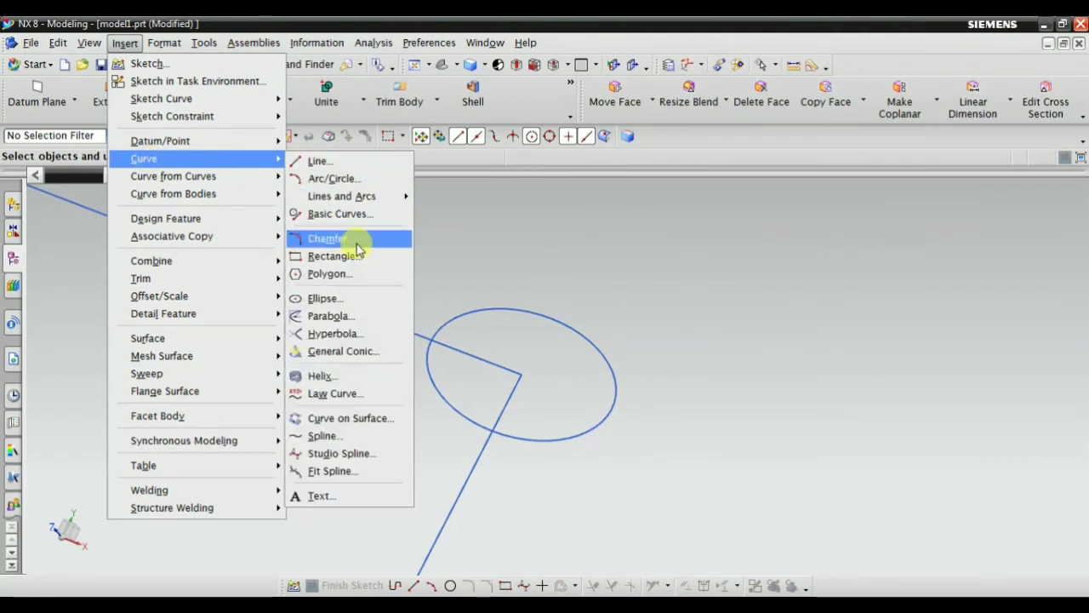
pyautogui.click(332, 315)
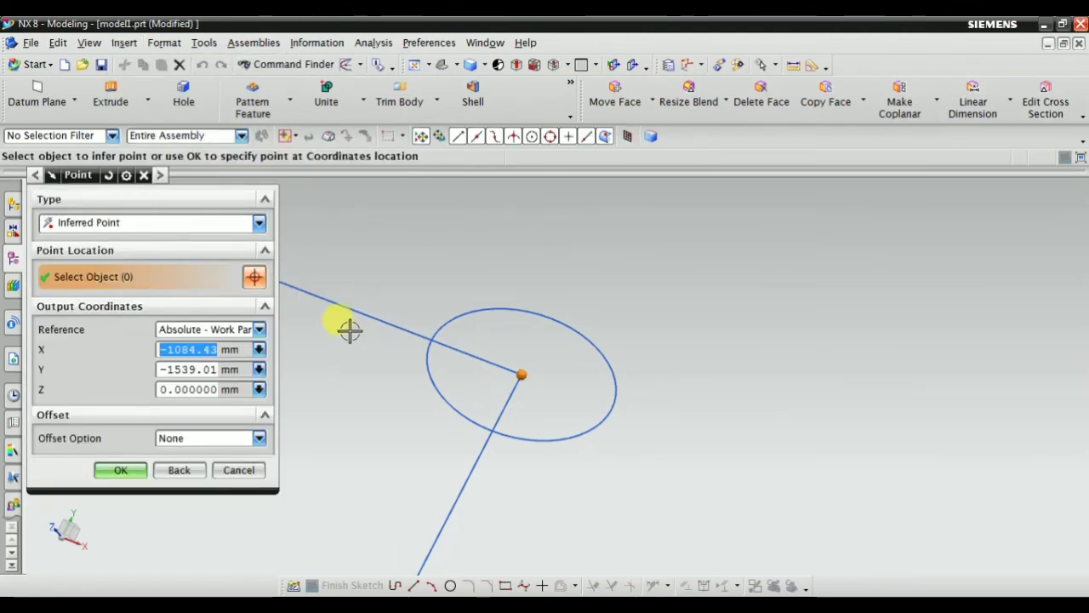
pyautogui.scroll(-2, 525, 355)
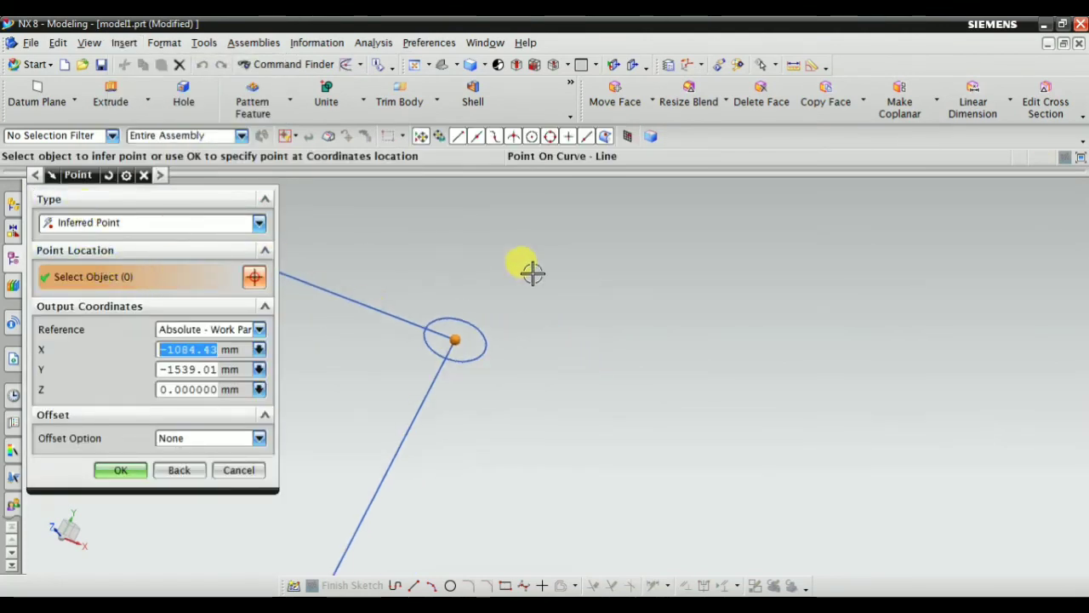
pyautogui.click(547, 306)
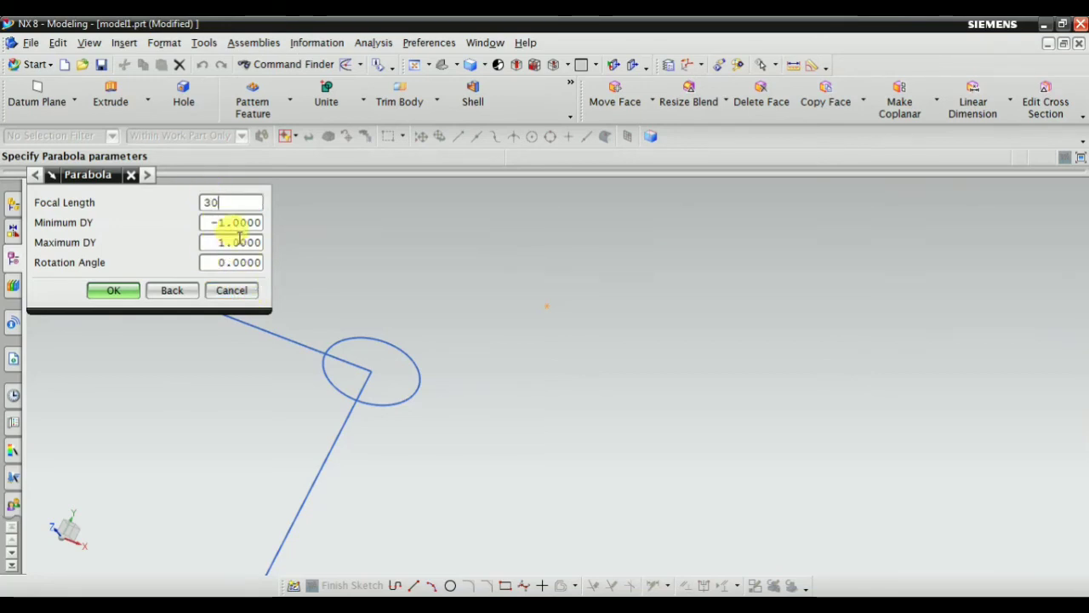
pyautogui.click(113, 290)
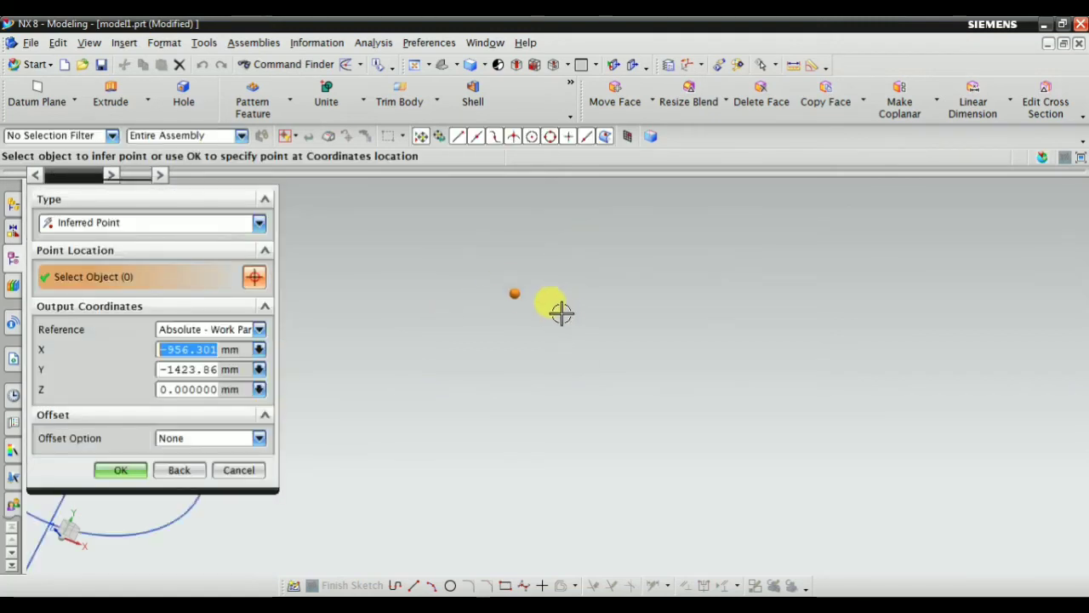
pyautogui.scroll(5, 476, 272)
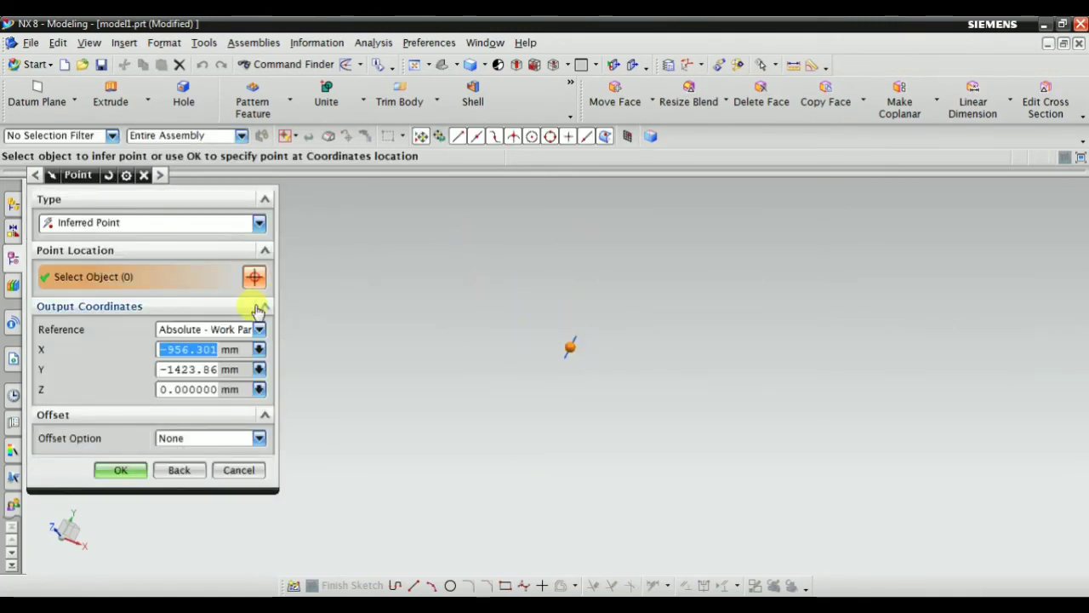
pyautogui.moveTo(516, 355); pyautogui.dragTo(672, 366, button='middle')
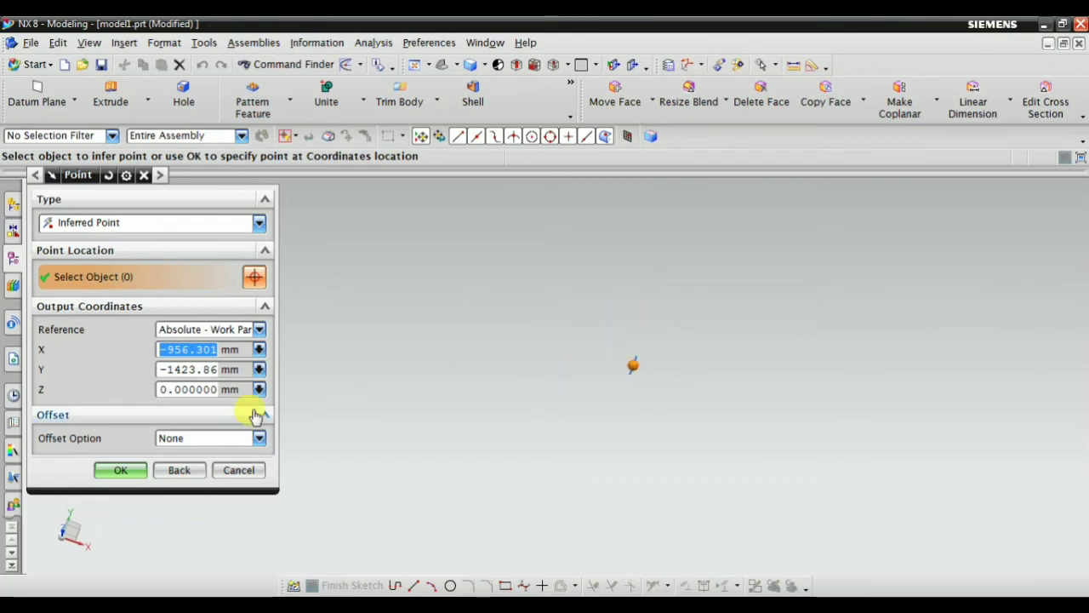
pyautogui.click(177, 470)
# Step: Start another parabola and place its vertex between the ellipse and the first parabola
pyautogui.click(124, 43)
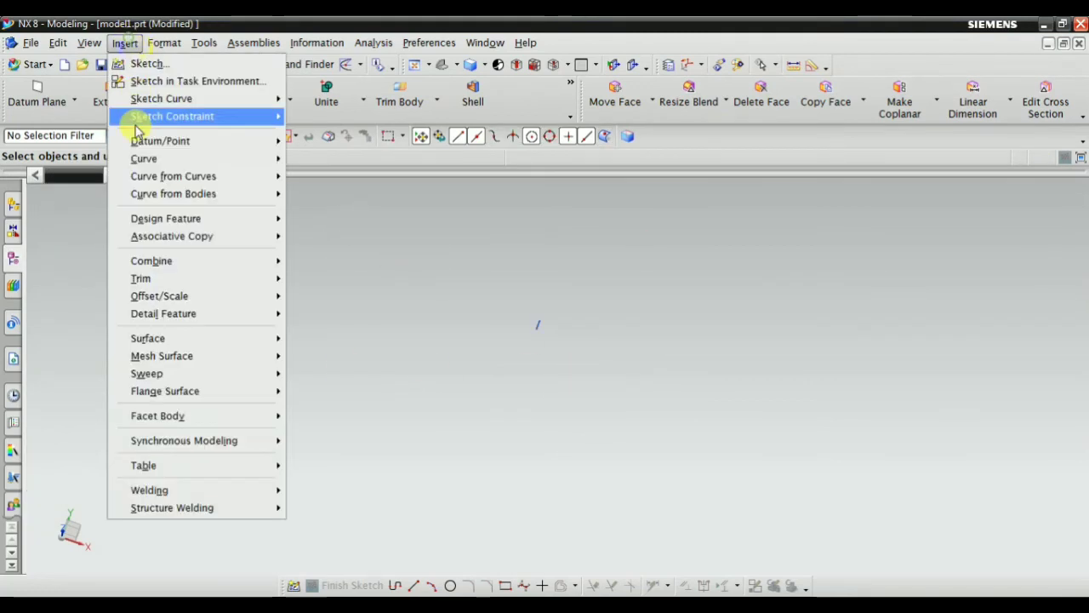
pyautogui.moveTo(166, 166)
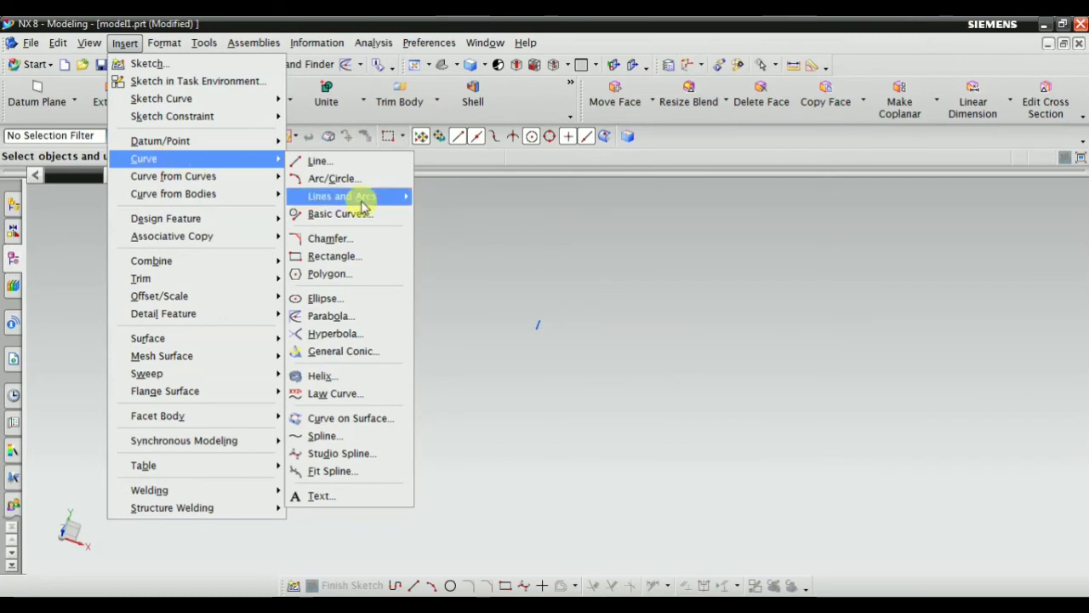
pyautogui.click(355, 320)
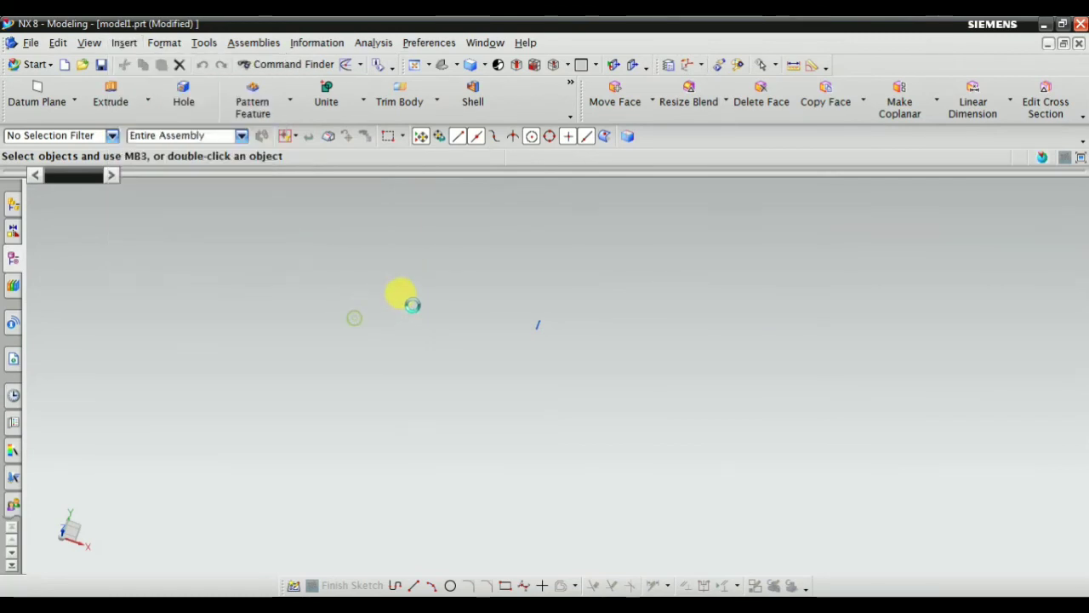
pyautogui.scroll(-3, 531, 308)
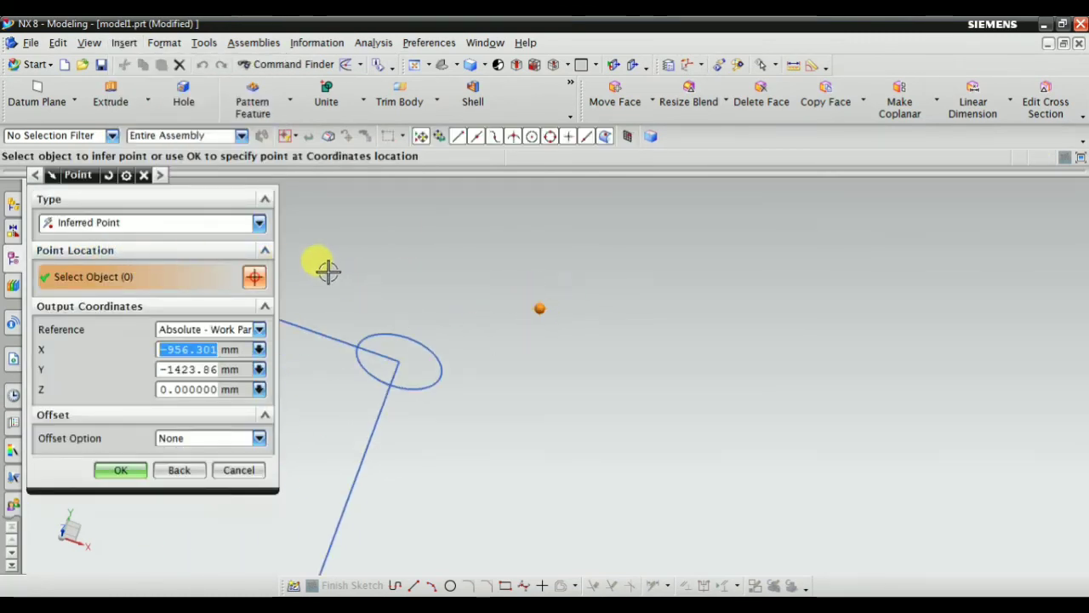
pyautogui.scroll(1, 329, 270)
pyautogui.click(507, 332)
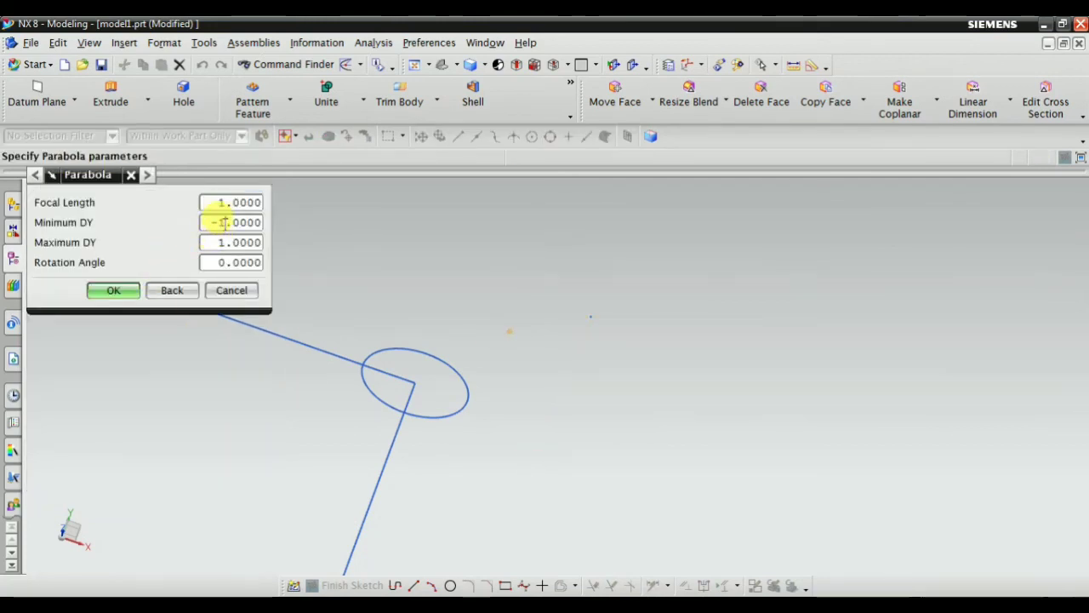
# Step: Create the parabola with focal length 30, minimum DY -10 and maximum DY 20, and examine its shape
pyautogui.click(223, 222)
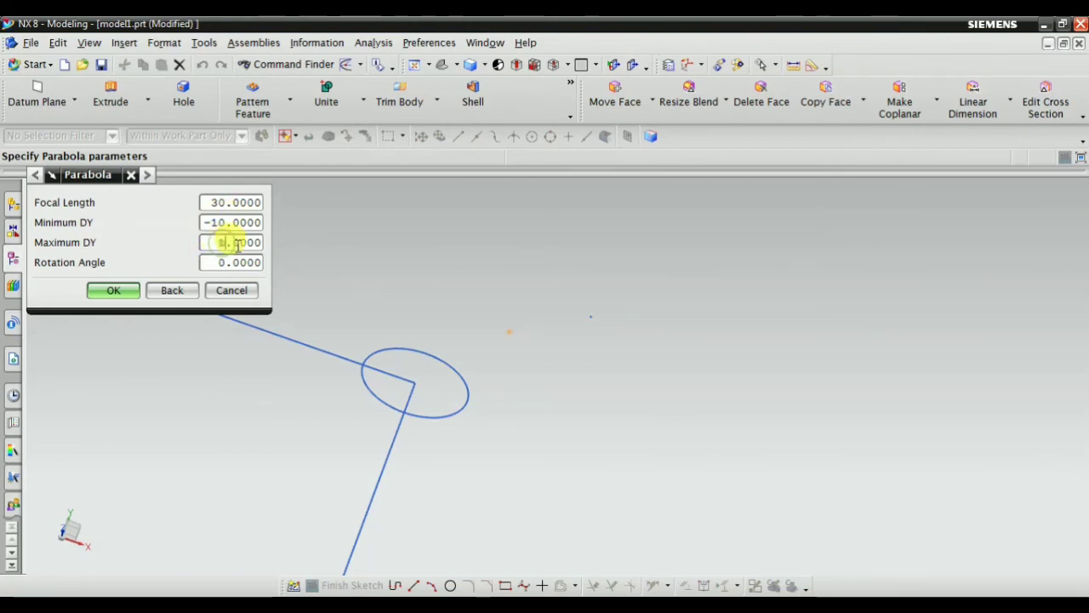
pyautogui.moveTo(213, 241); pyautogui.dragTo(267, 236)
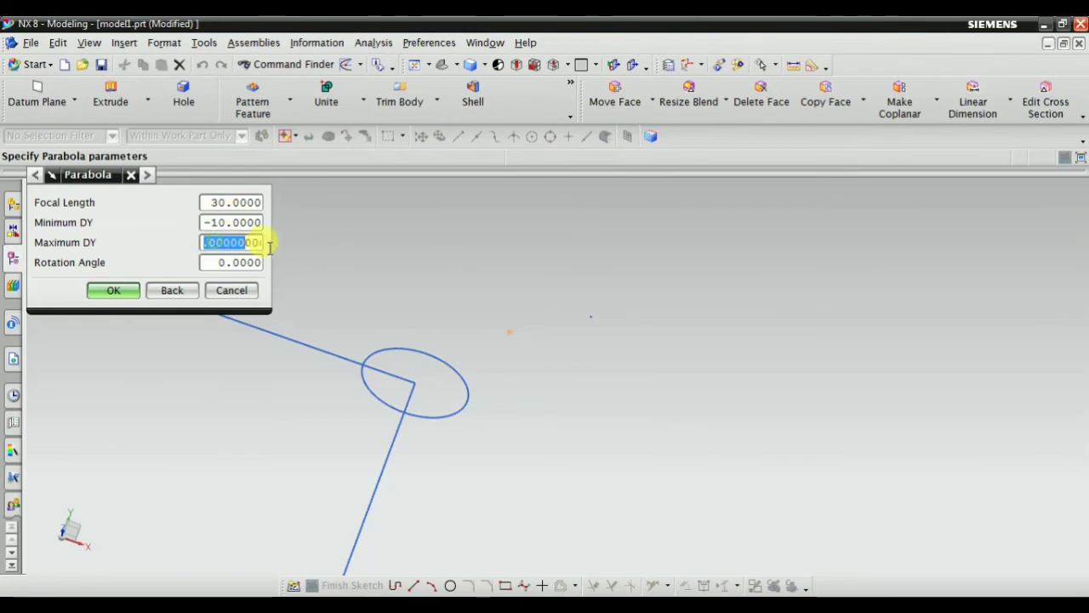
pyautogui.write('2')
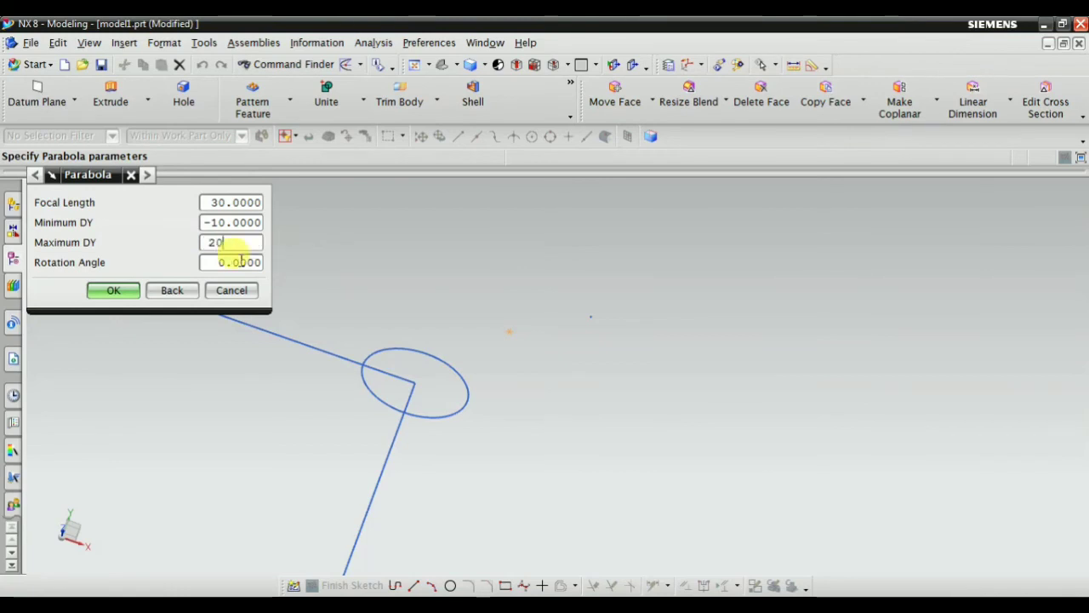
pyautogui.write('0')
pyautogui.click(110, 289)
pyautogui.scroll(5, 519, 332)
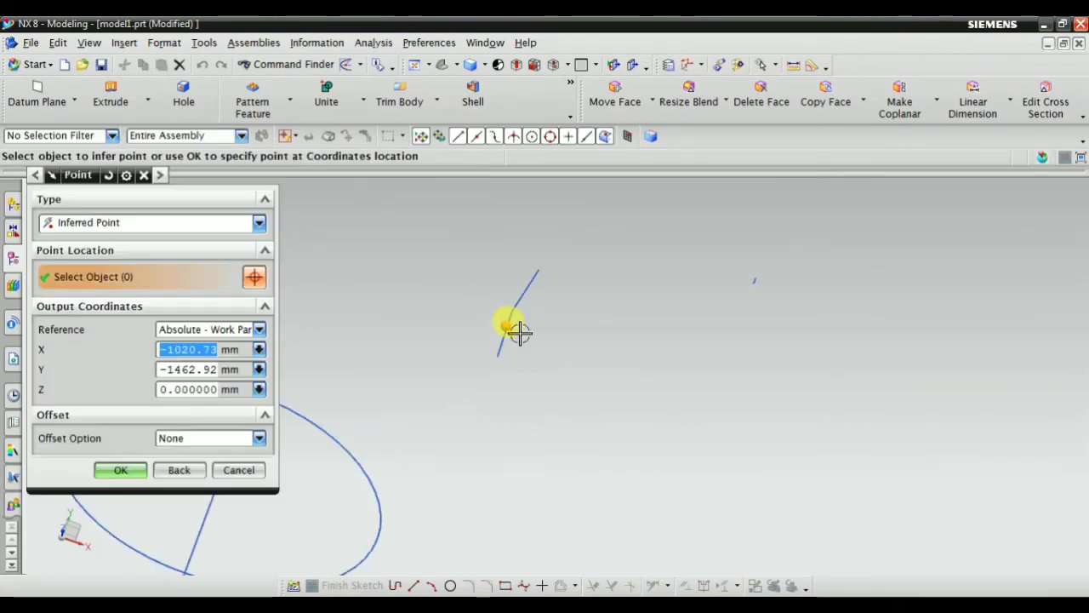
pyautogui.scroll(3, 519, 332)
pyautogui.scroll(-4, 457, 409)
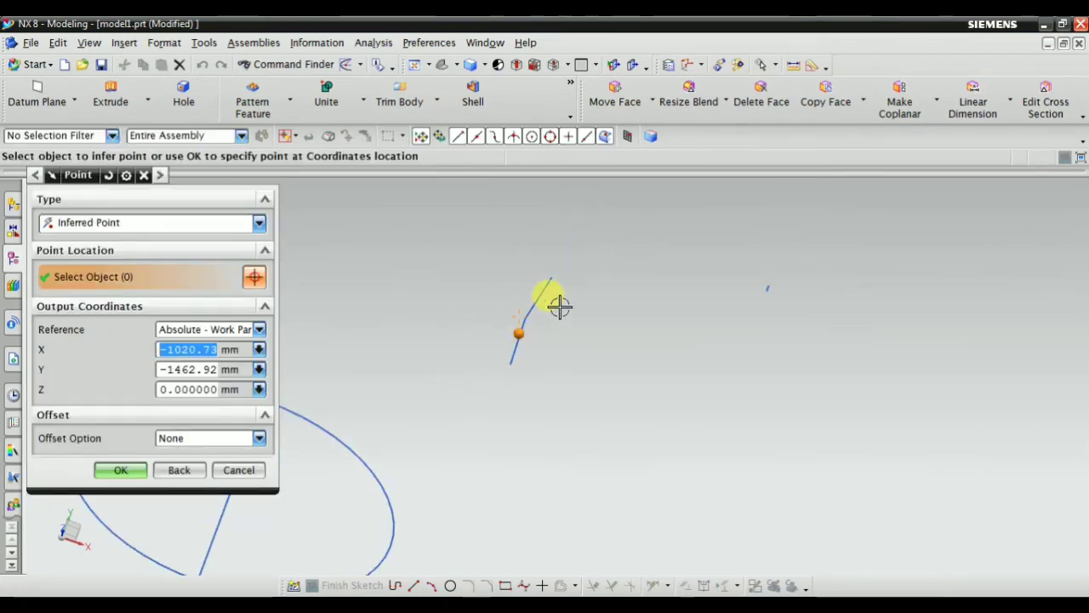
pyautogui.click(238, 470)
# Step: Start a hyperbola and place its centre at a free point inside the large rectangle
pyautogui.scroll(-5, 564, 316)
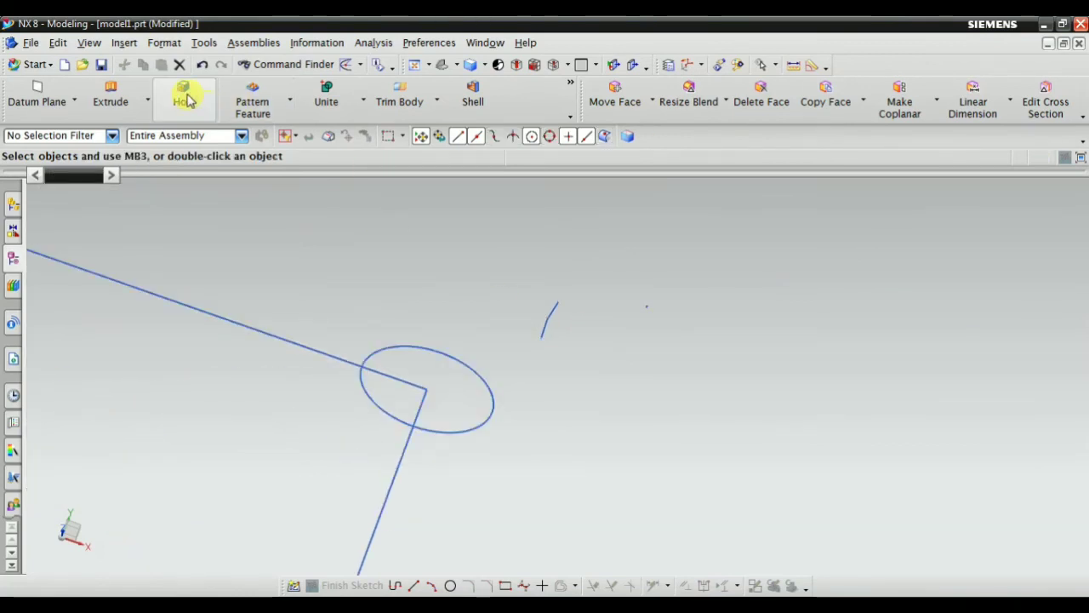
pyautogui.click(123, 43)
pyautogui.moveTo(159, 178)
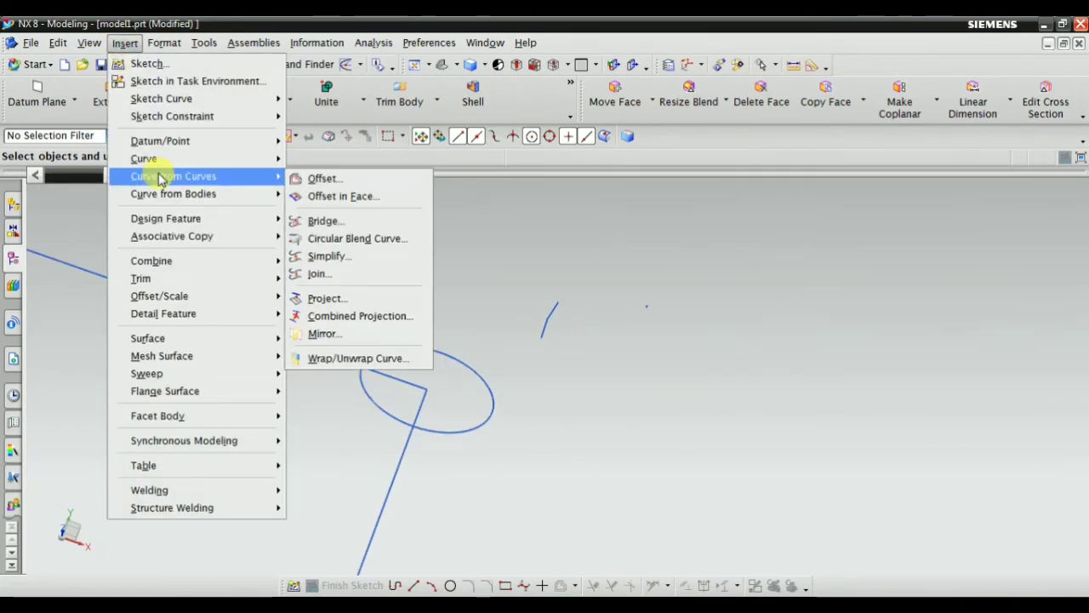
pyautogui.moveTo(273, 160)
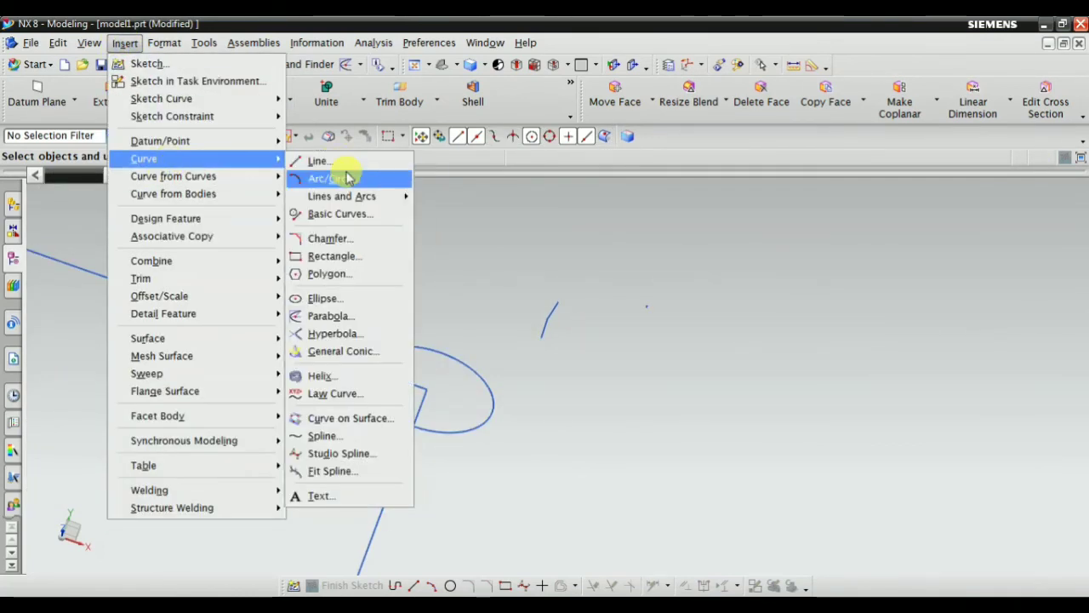
pyautogui.click(332, 333)
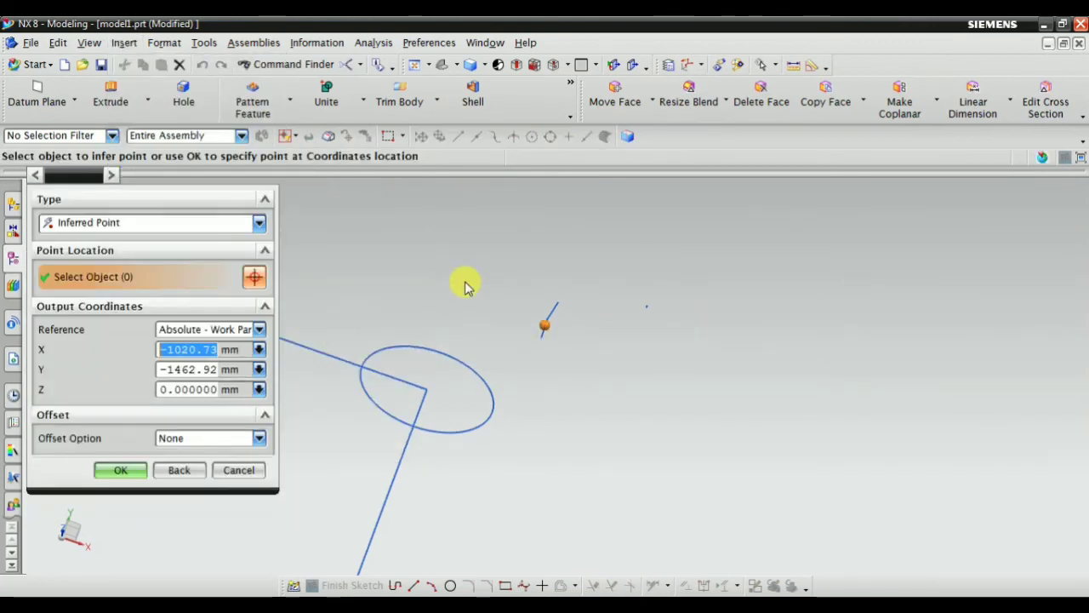
pyautogui.scroll(-5, 693, 333)
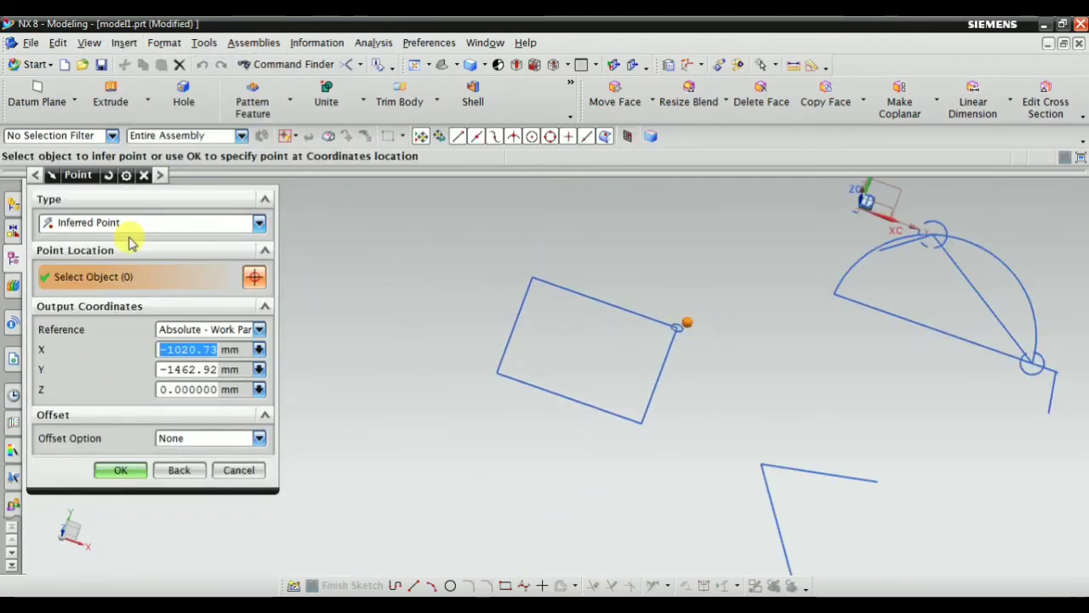
pyautogui.scroll(5, 646, 357)
pyautogui.click(454, 292)
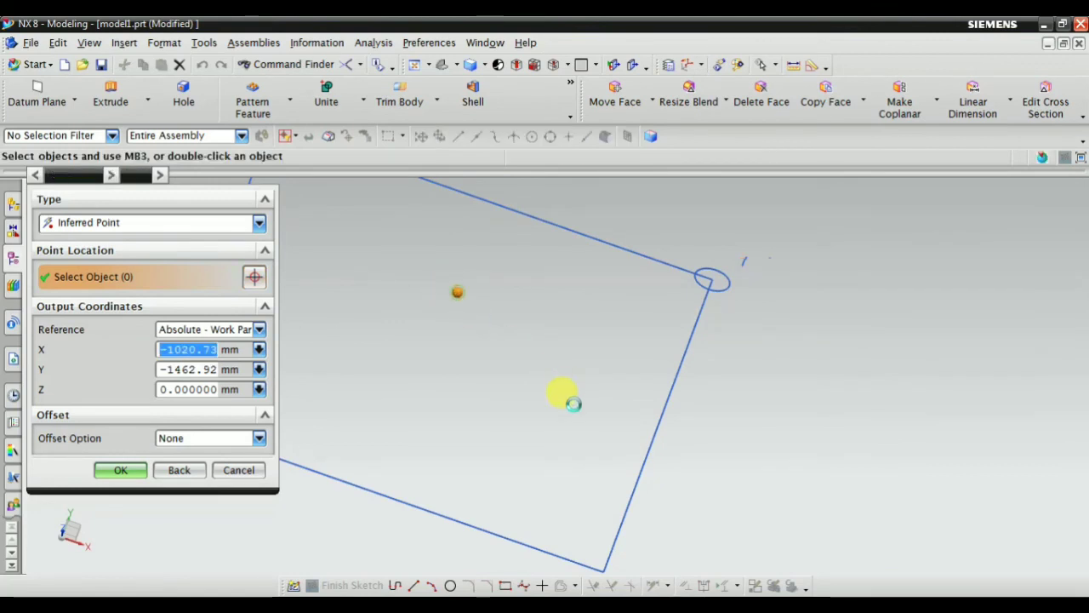
pyautogui.middleClick(573, 404)
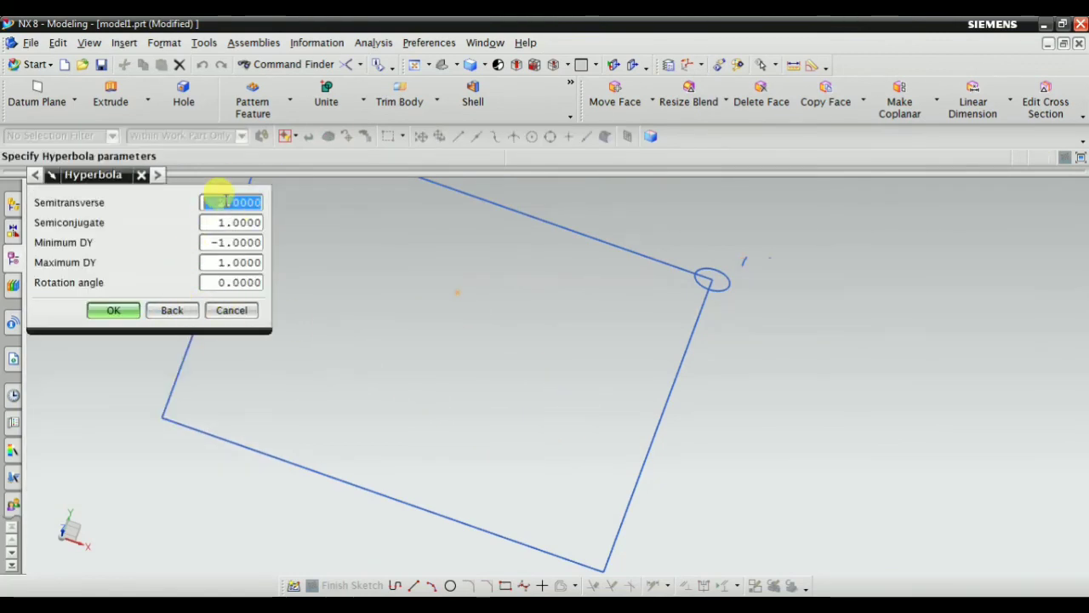
# Step: Create the hyperbola with semitransverse 35, semiconjugate 10 and minimum DY -10, and end the command
pyautogui.write('35')
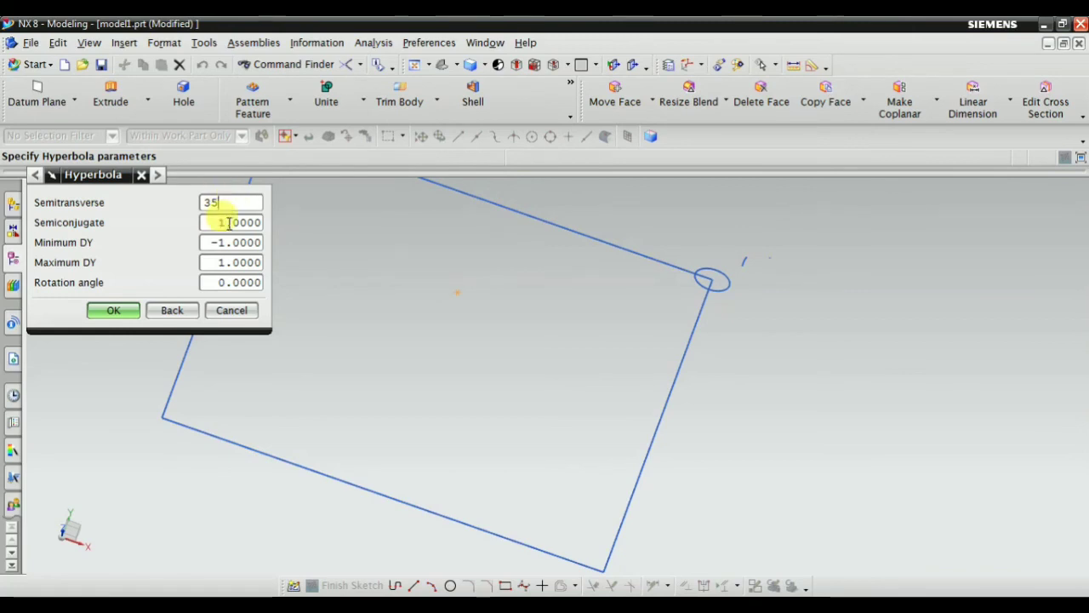
pyautogui.press('Tab')
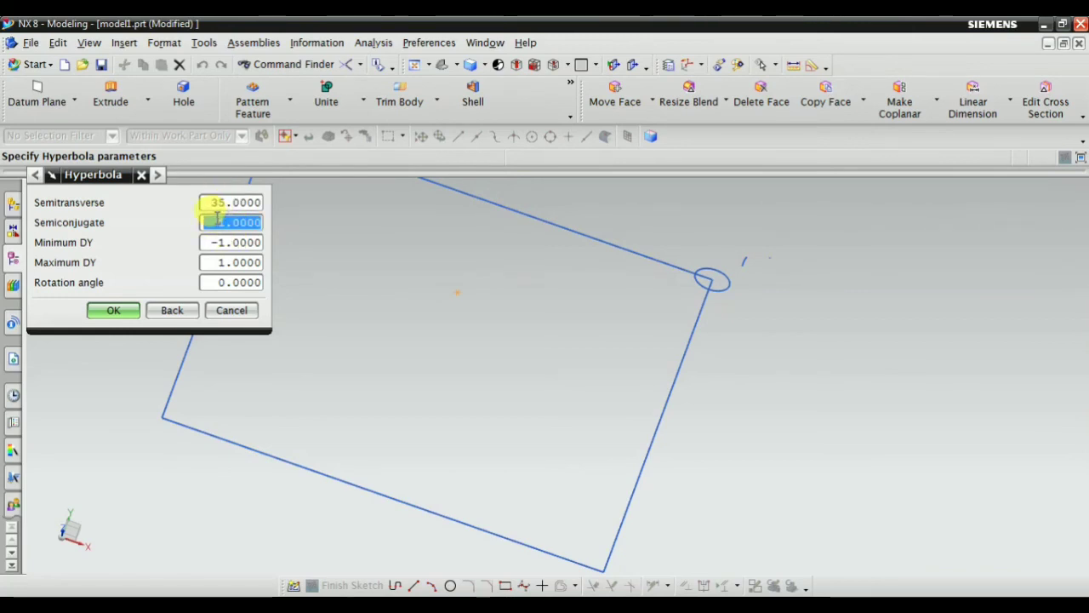
pyautogui.write('15')
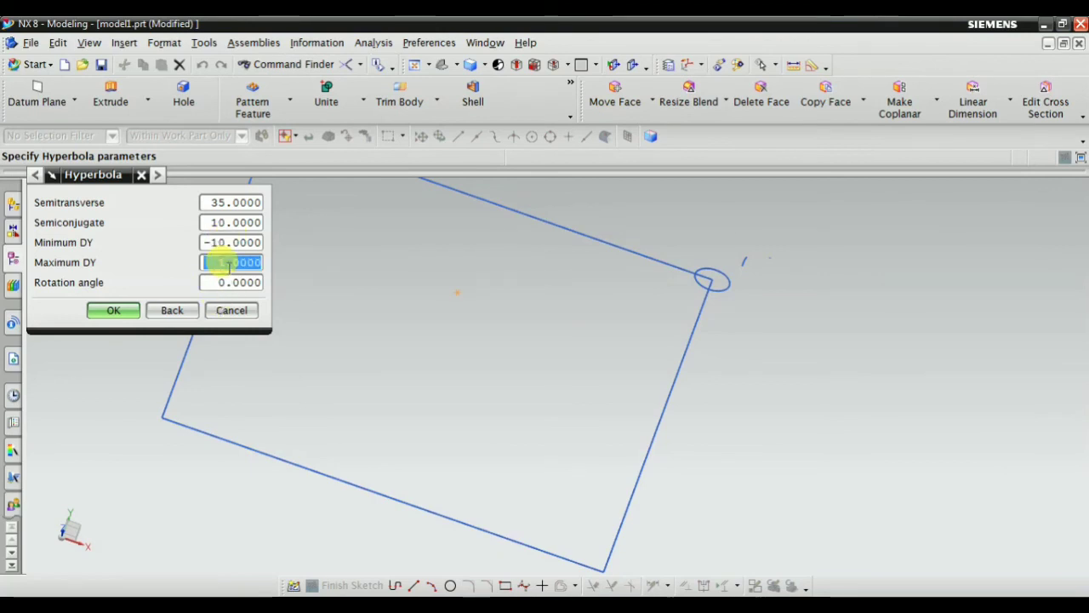
pyautogui.click(115, 314)
pyautogui.scroll(5, 462, 304)
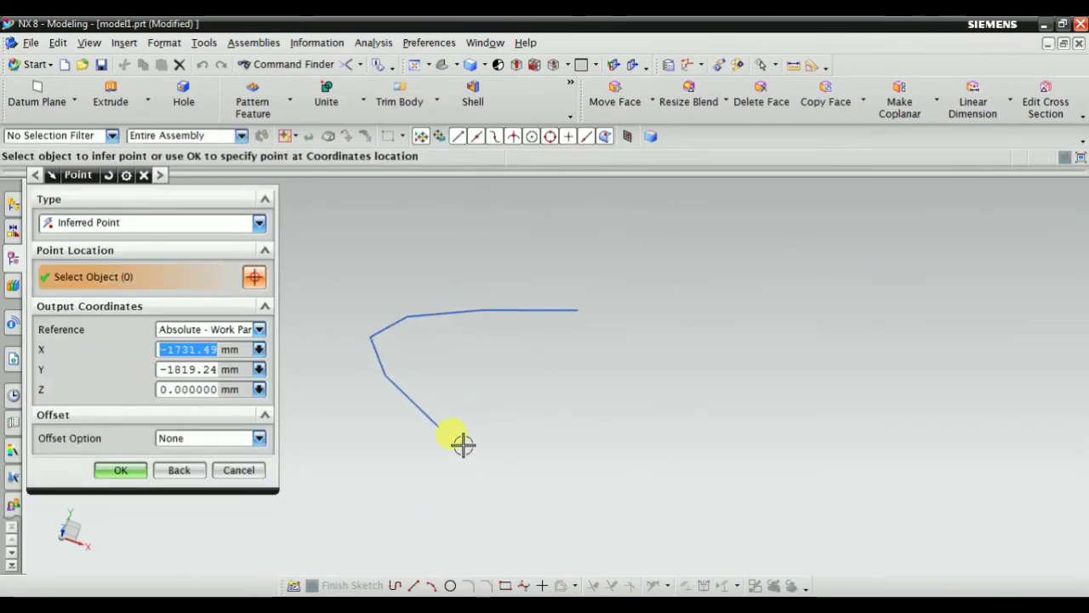
pyautogui.click(228, 469)
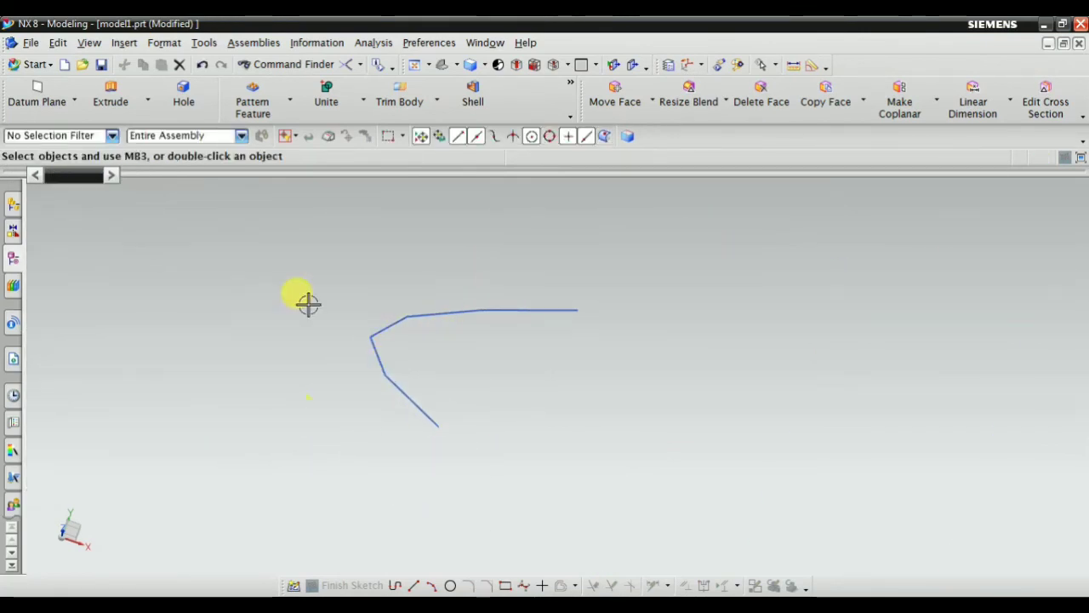
# Step: Regenerate the work view to smooth the displayed outline of the hyperbola inside the rectangle
pyautogui.click(89, 43)
pyautogui.moveTo(123, 64)
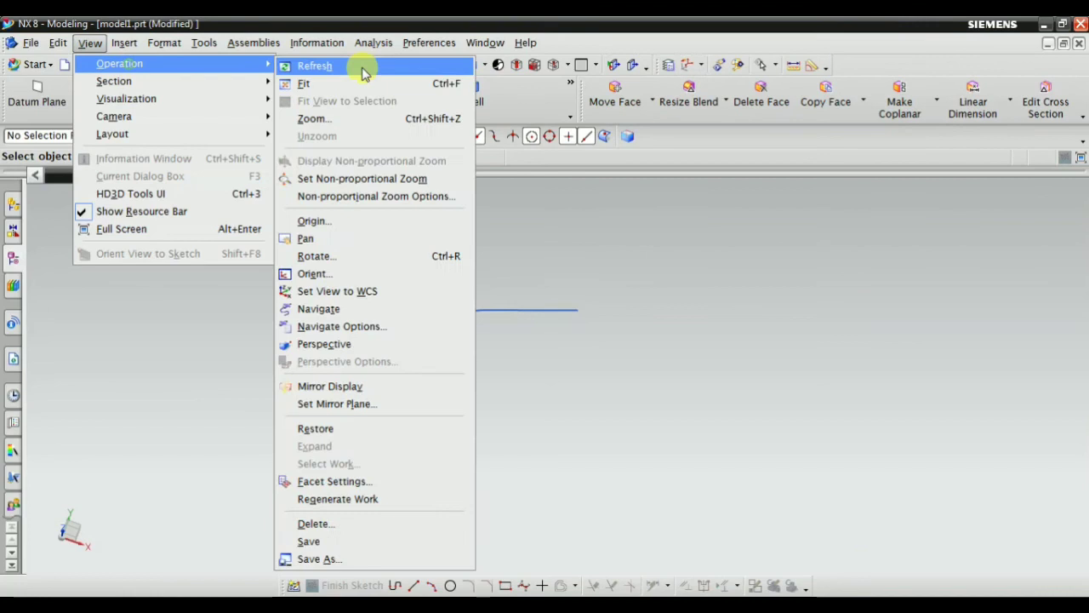
pyautogui.click(371, 511)
pyautogui.scroll(8, 438, 345)
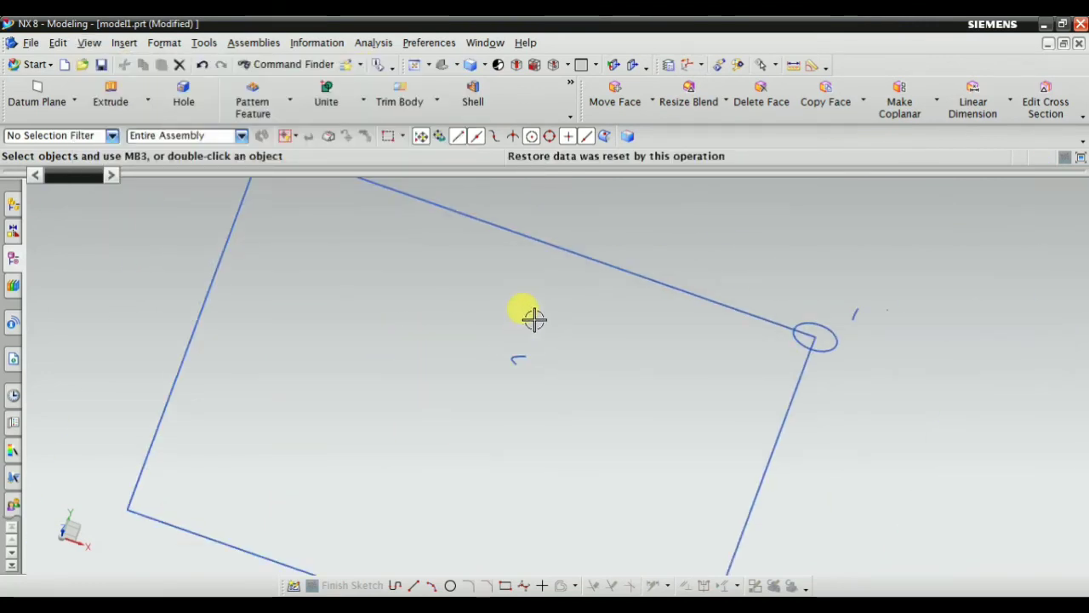
# Step: Set the rotation point on the hyperbola, orbit the view around it and fit all geometry in view
pyautogui.scroll(5, 510, 341)
pyautogui.rightClick(491, 271)
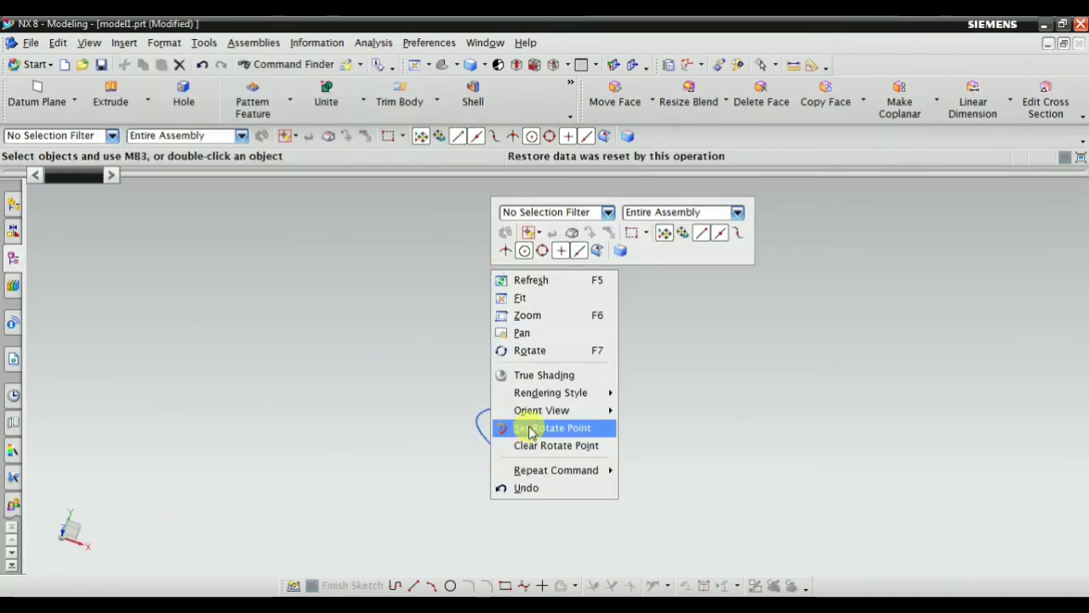
pyautogui.click(531, 428)
pyautogui.scroll(5, 536, 446)
pyautogui.click(421, 340)
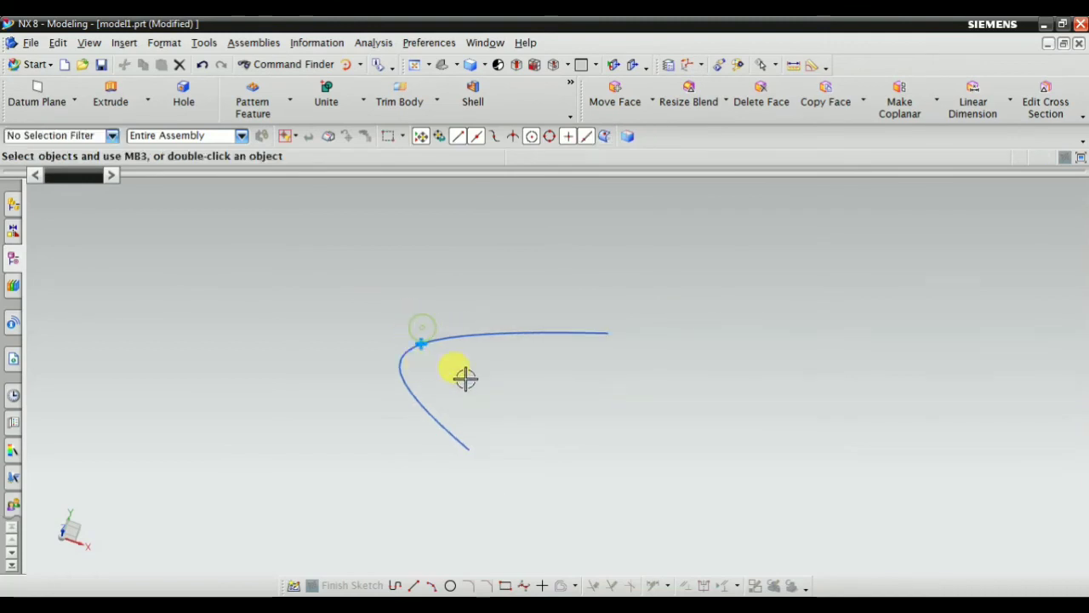
pyautogui.moveTo(466, 378); pyautogui.dragTo(521, 396, button='middle')
pyautogui.rightClick(585, 322)
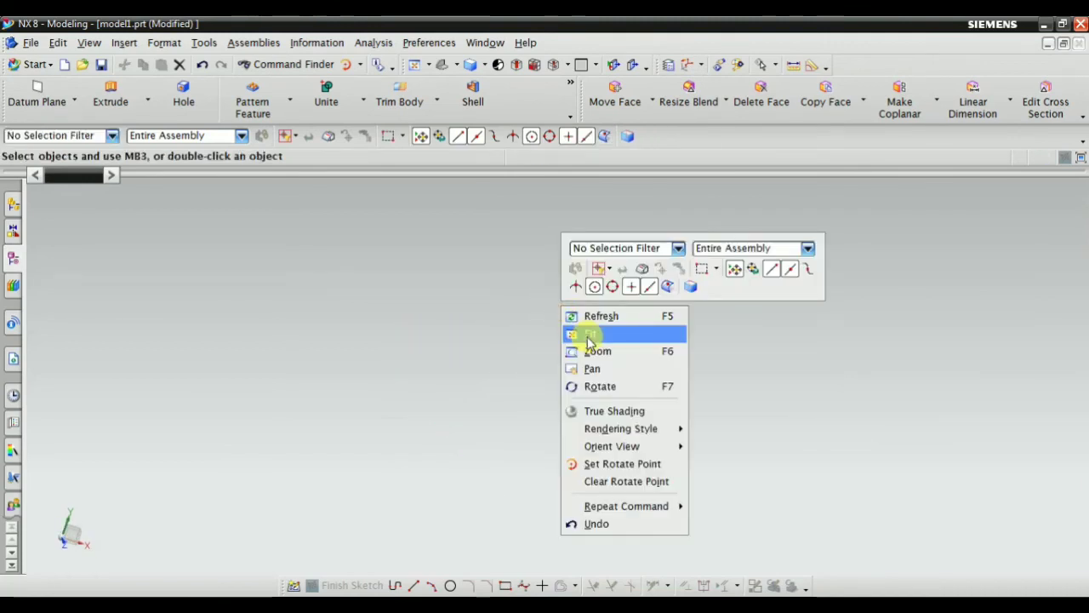
pyautogui.click(589, 335)
# Step: Set a new rotation point on the hyperbola, orbit it and snap the view square to its plane
pyautogui.scroll(6, 450, 324)
pyautogui.rightClick(538, 274)
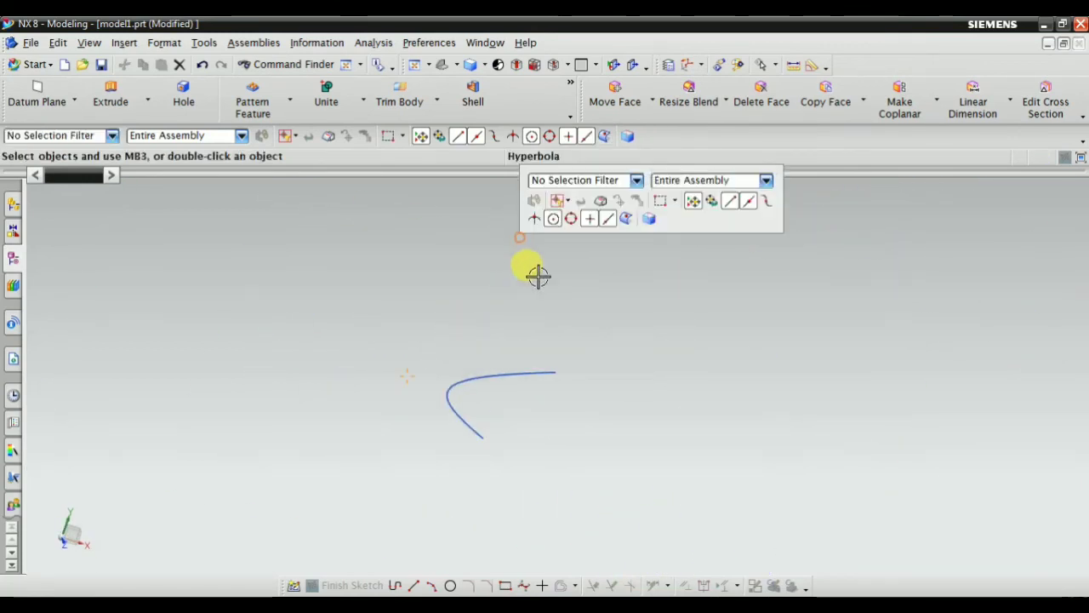
pyautogui.click(581, 396)
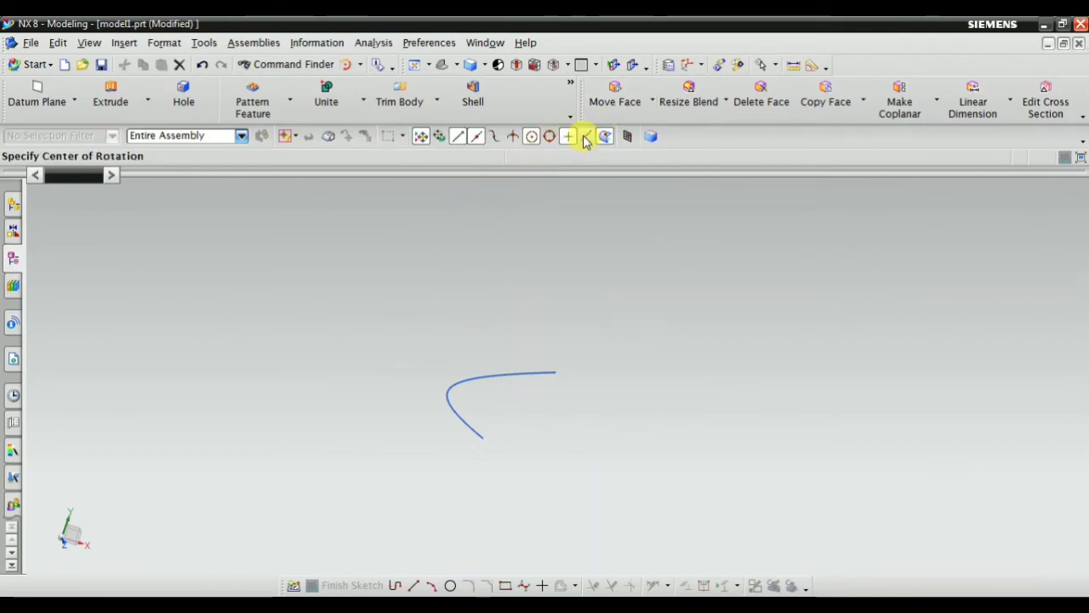
pyautogui.click(468, 378)
pyautogui.moveTo(511, 418)
pyautogui.mouseDown(button='middle')
pyautogui.moveTo(532, 444)
pyautogui.moveTo(516, 301)
pyautogui.moveTo(487, 451)
pyautogui.moveTo(550, 326)
pyautogui.moveTo(616, 278)
pyautogui.moveTo(539, 330)
pyautogui.moveTo(549, 296)
pyautogui.mouseUp(button='middle')
pyautogui.press('F8')
pyautogui.scroll(5, 499, 382)
pyautogui.scroll(-3, 587, 363)
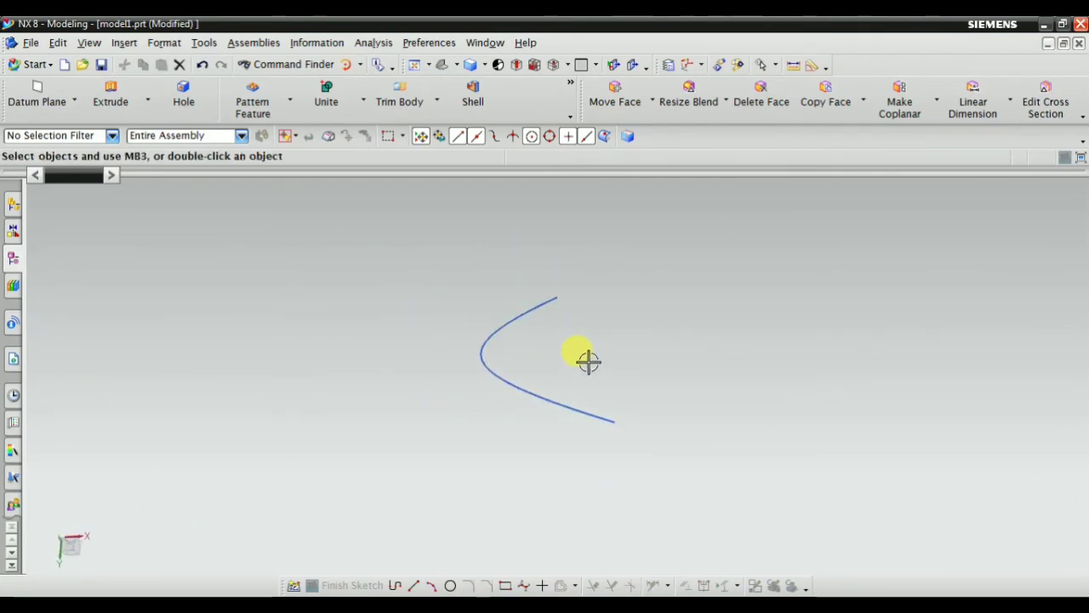
# Step: Create a General Conic with the 5 Points method, placing five free points clockwise around the hyperbola, and end the command
pyautogui.click(124, 43)
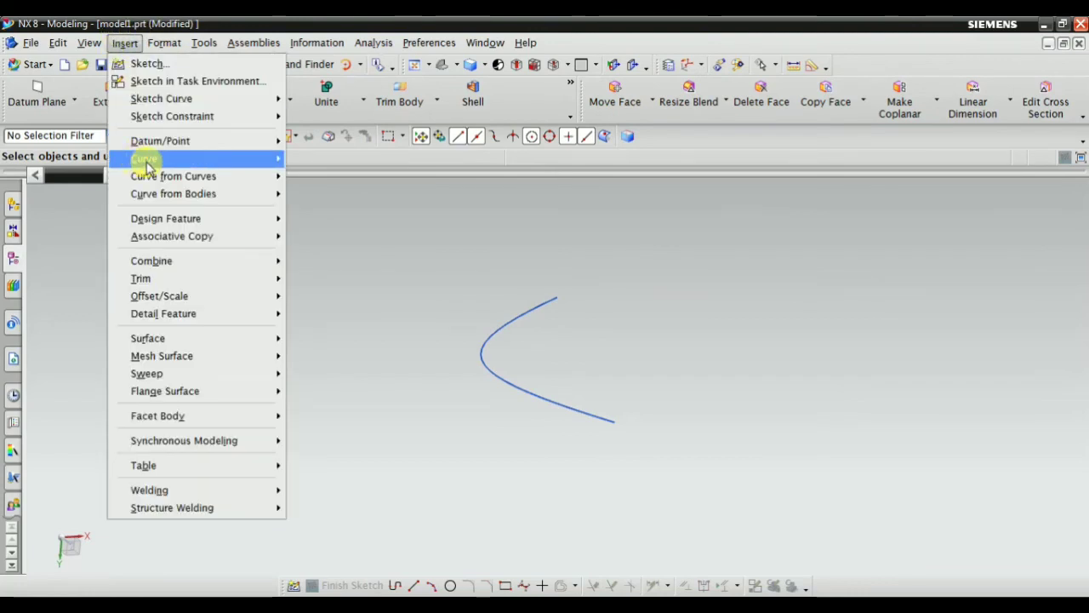
pyautogui.moveTo(147, 161)
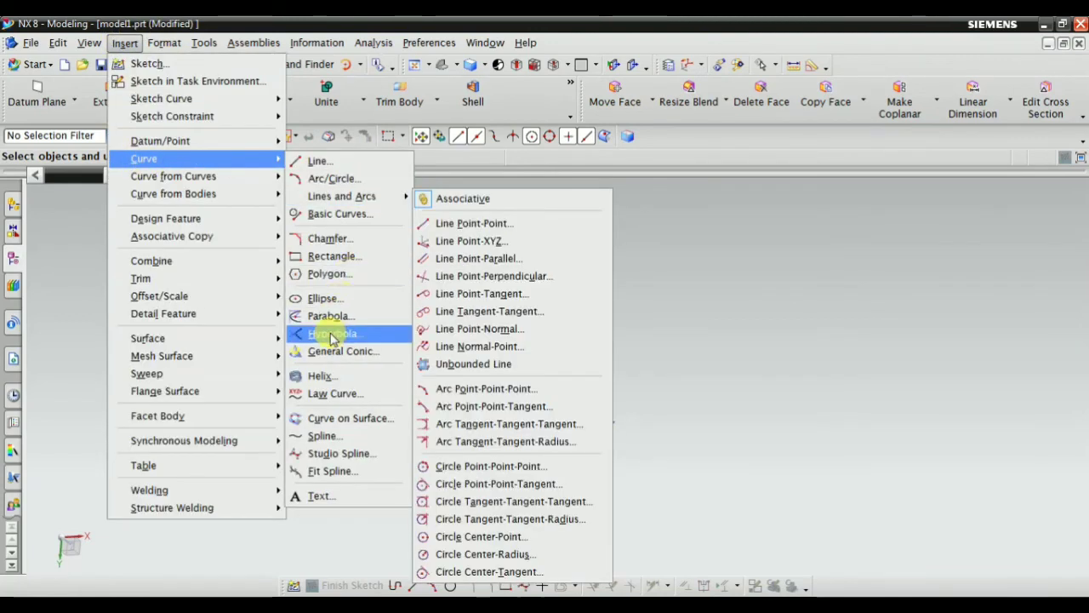
pyautogui.click(349, 350)
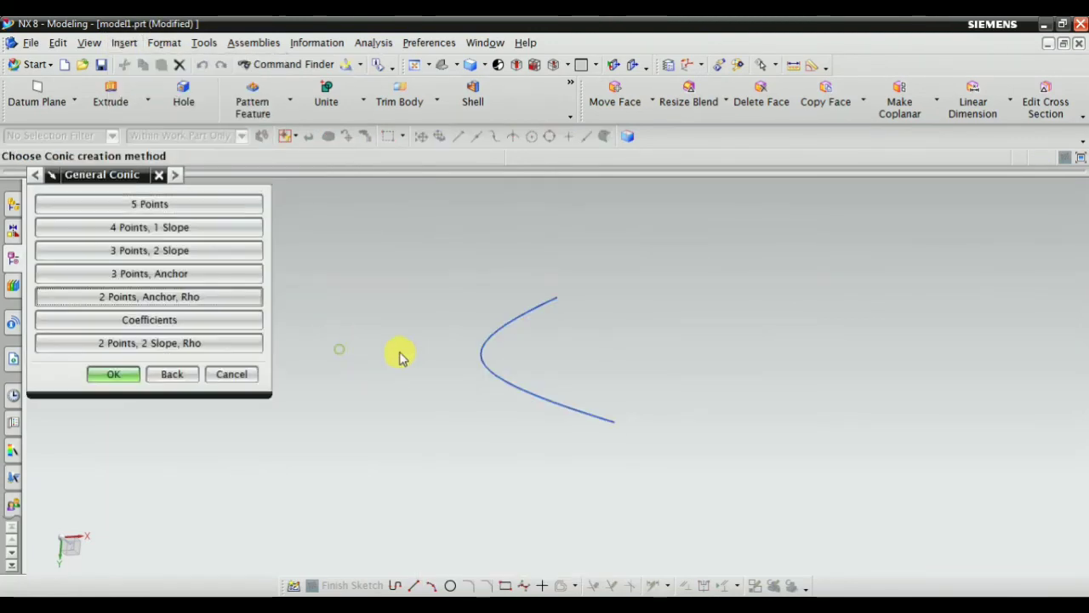
pyautogui.click(158, 206)
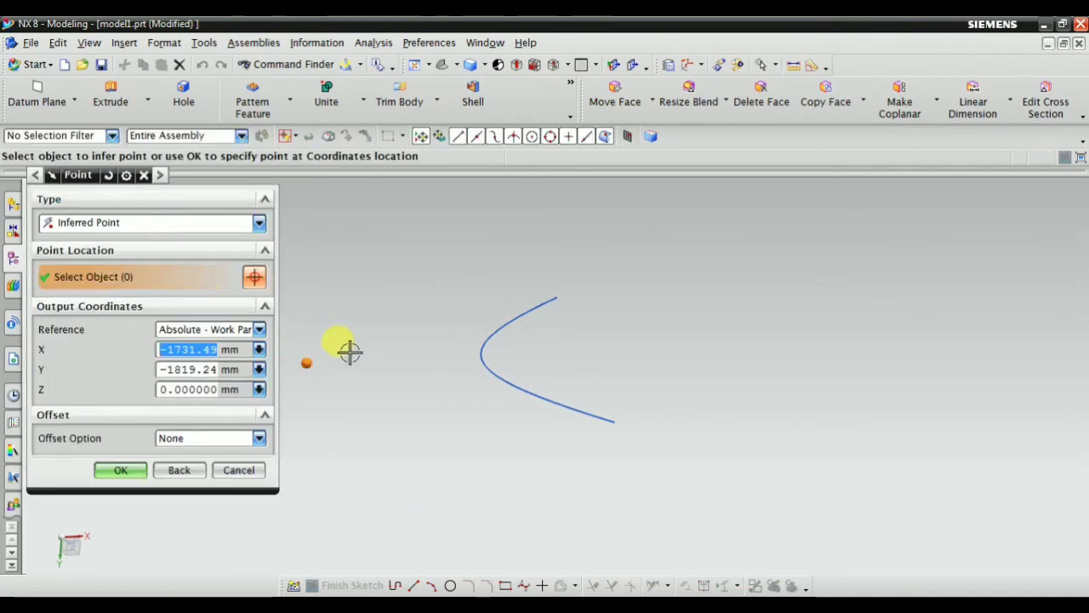
pyautogui.click(353, 300)
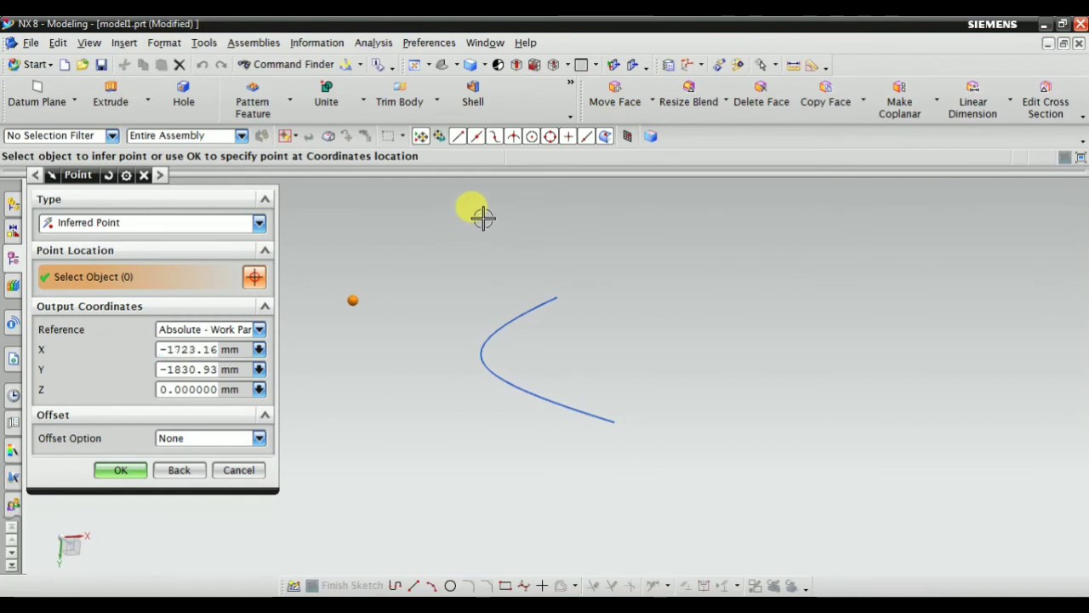
pyautogui.click(483, 218)
pyautogui.click(758, 261)
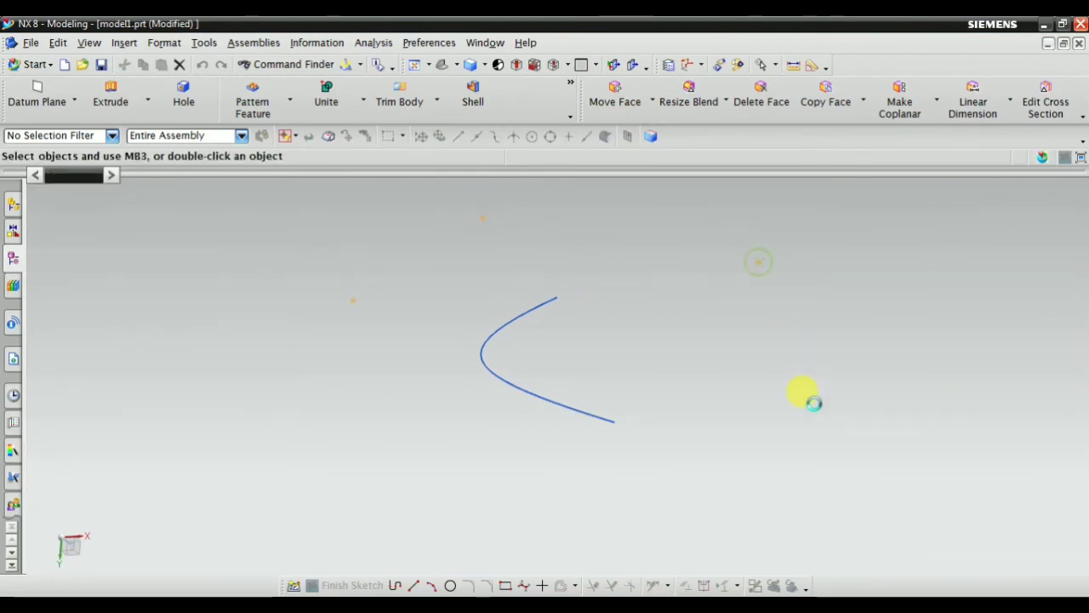
pyautogui.click(780, 451)
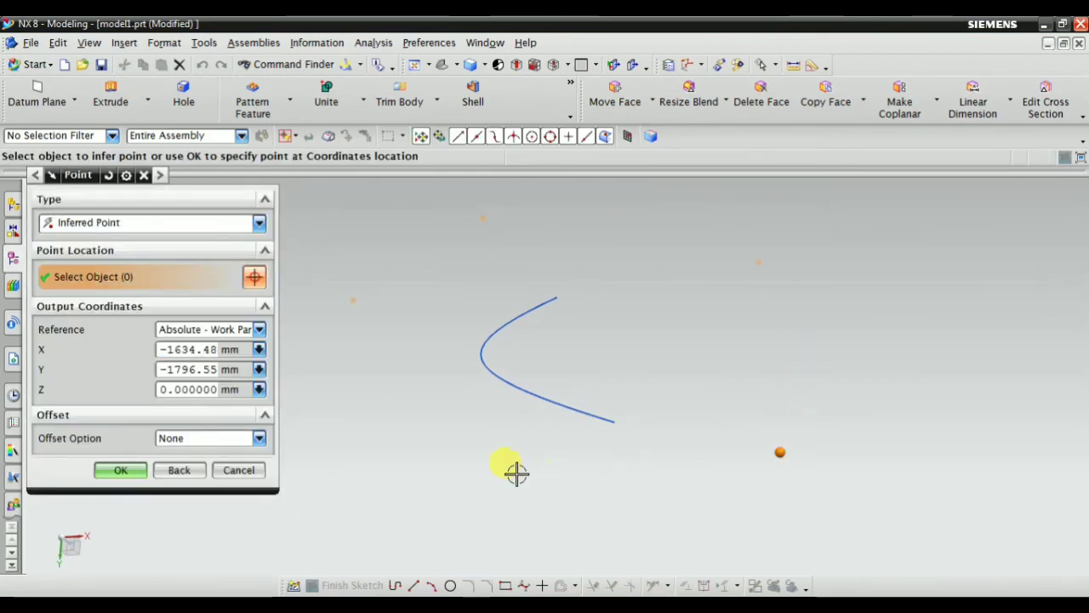
pyautogui.click(517, 473)
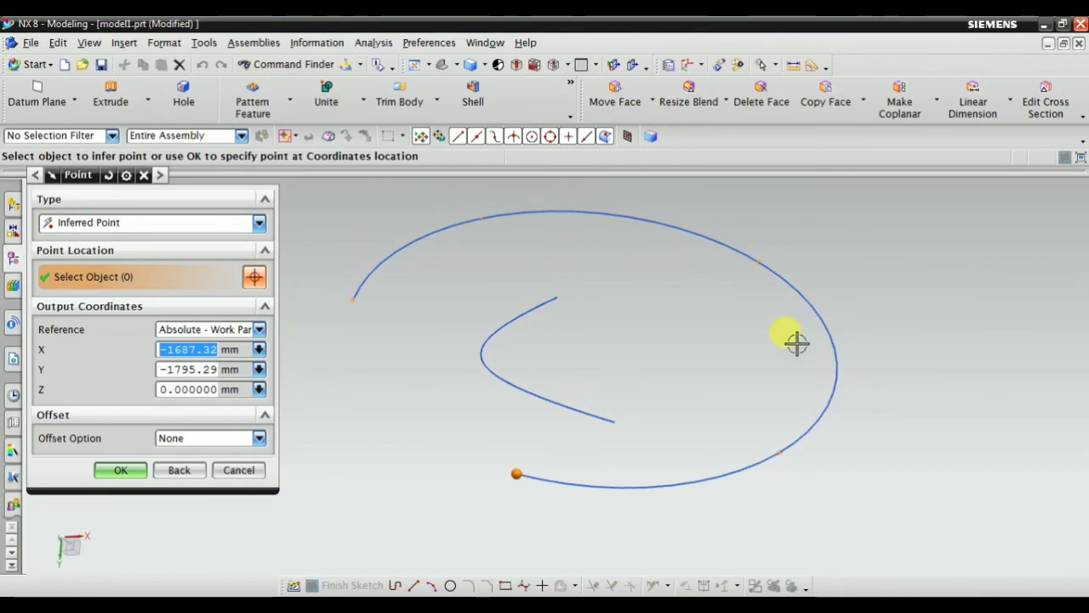
pyautogui.moveTo(483, 429)
pyautogui.mouseDown(button='middle')
pyautogui.moveTo(637, 346)
pyautogui.moveTo(650, 431)
pyautogui.moveTo(688, 362)
pyautogui.moveTo(656, 405)
pyautogui.moveTo(675, 406)
pyautogui.moveTo(658, 398)
pyautogui.mouseUp(button='middle')
pyautogui.click(120, 471)
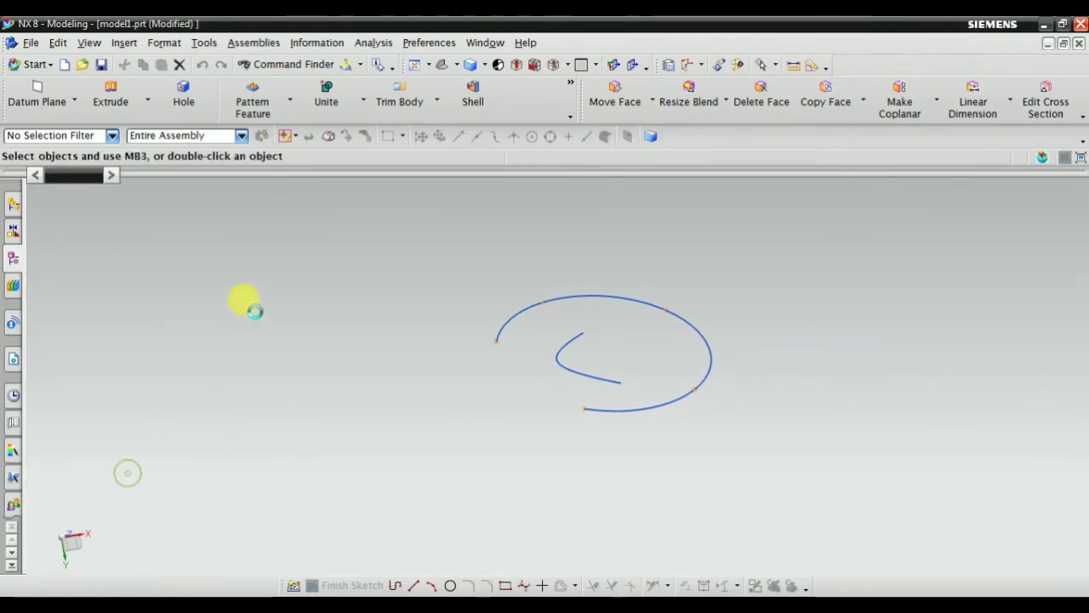
# Step: Start a 4 Points, 1 Slope general conic beside the existing curves, with slope vector DXC 20 and DYC 10 at the first point
pyautogui.click(125, 43)
pyautogui.moveTo(175, 160)
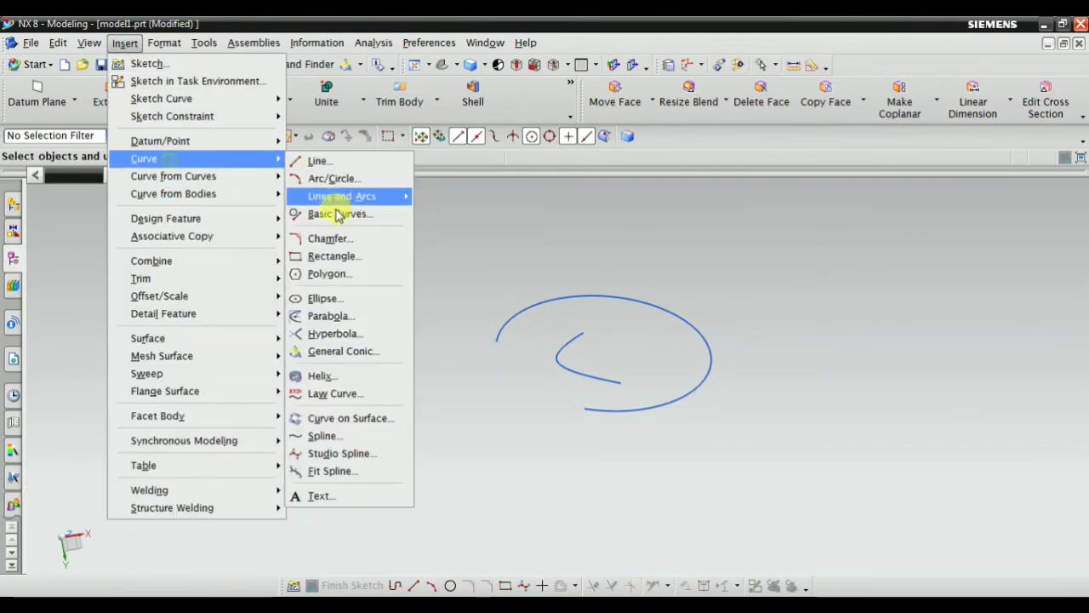
pyautogui.click(350, 351)
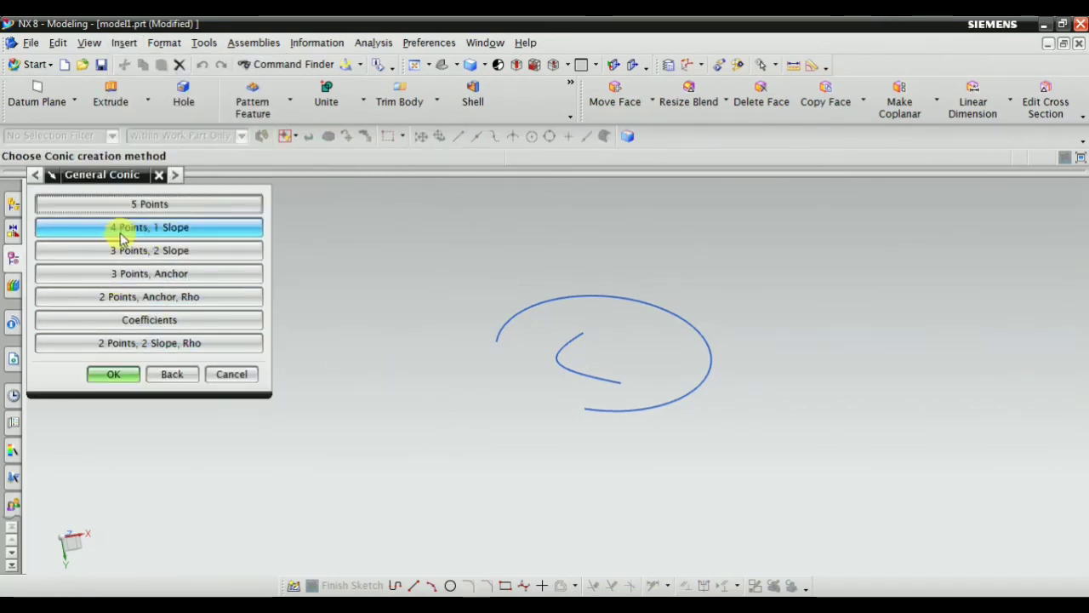
pyautogui.click(119, 204)
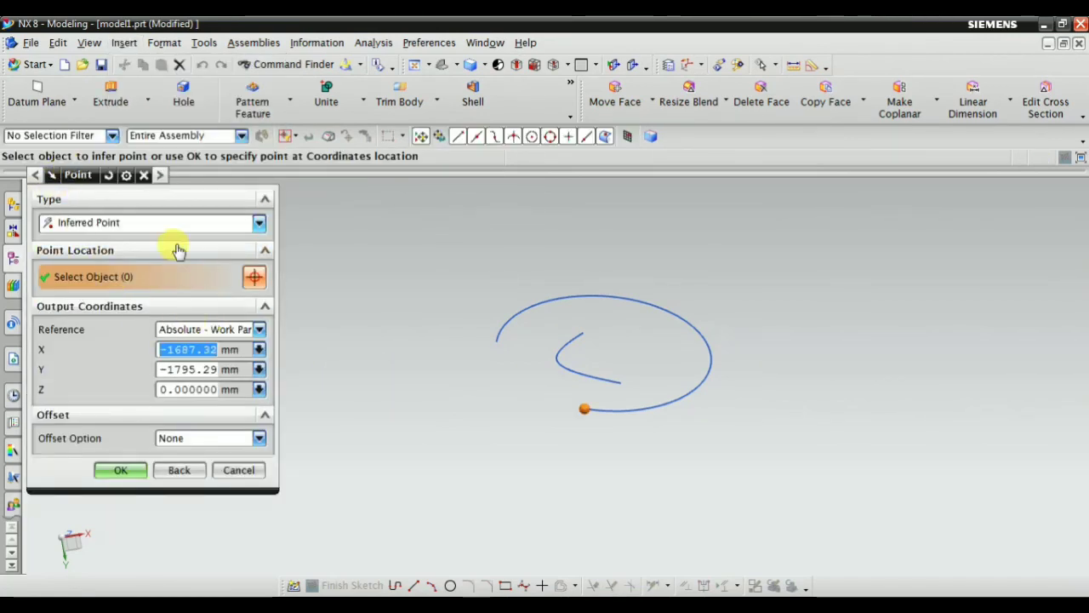
pyautogui.click(329, 331)
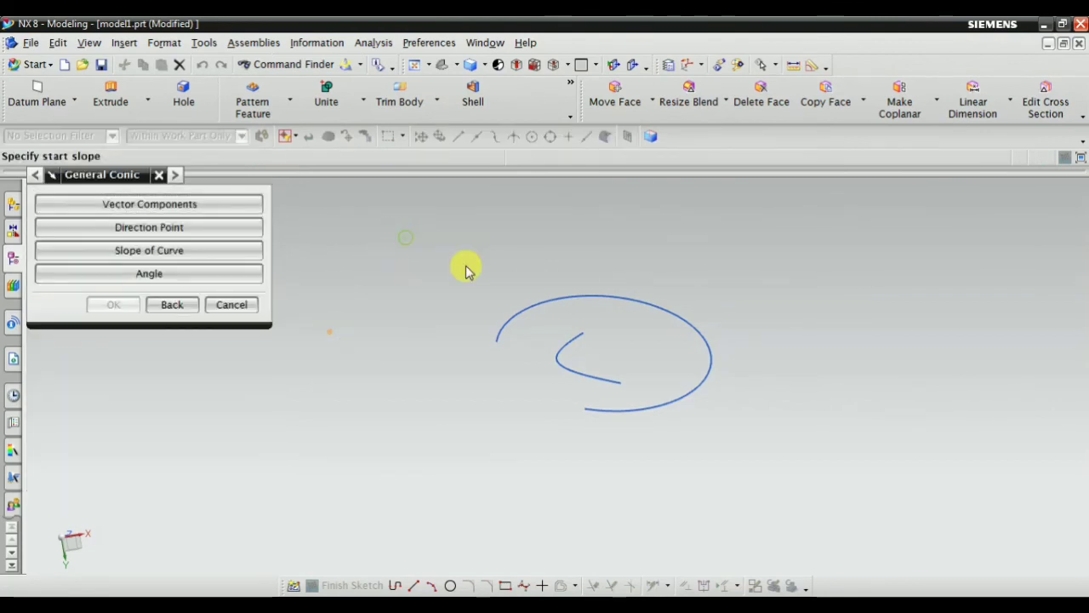
pyautogui.click(151, 204)
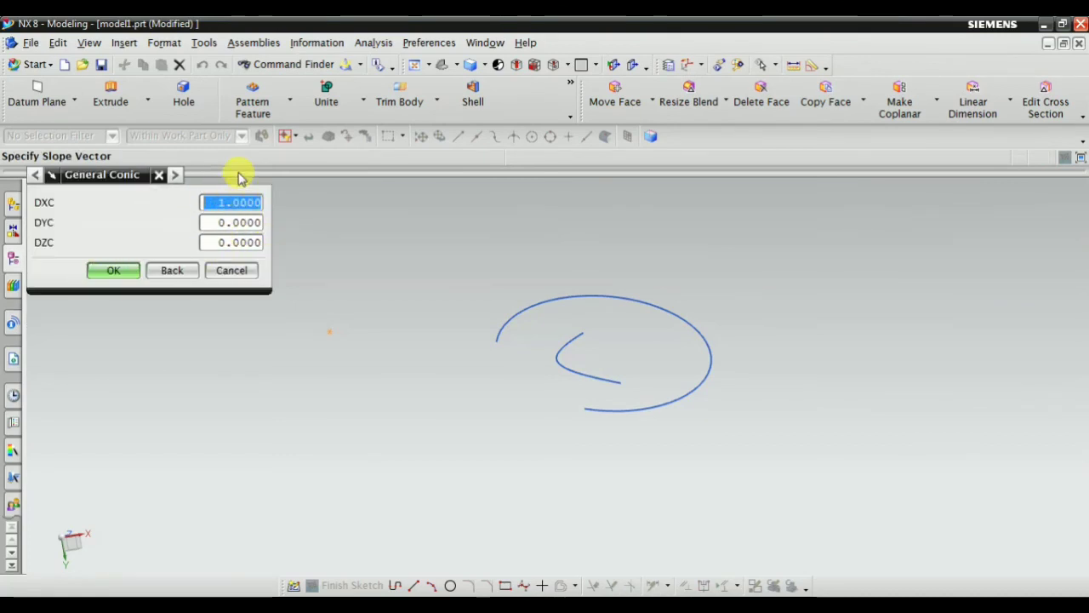
pyautogui.write('20')
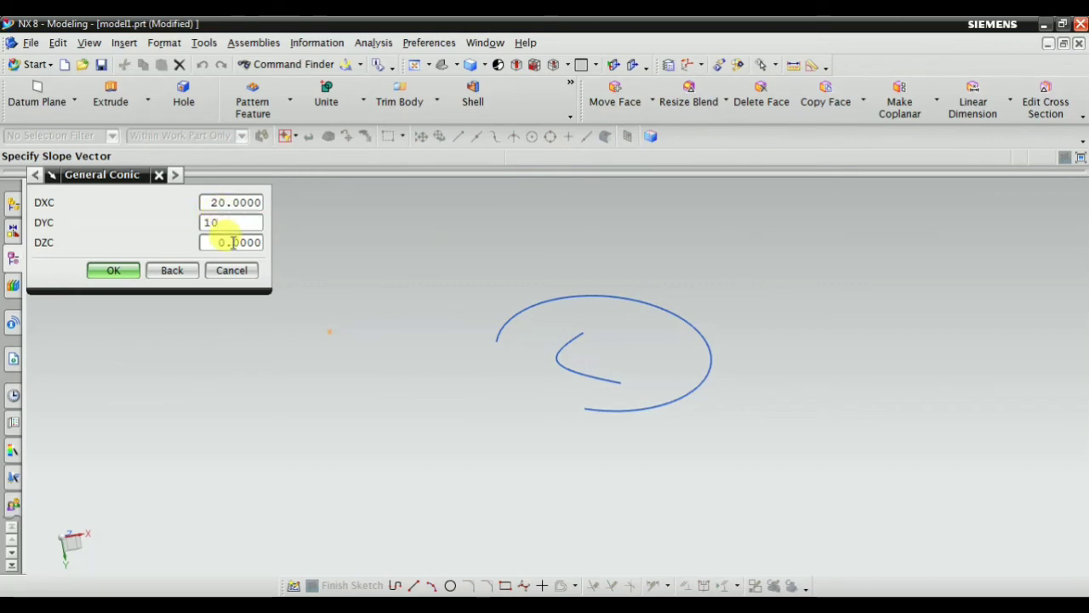
pyautogui.press('Tab')
pyautogui.click(113, 270)
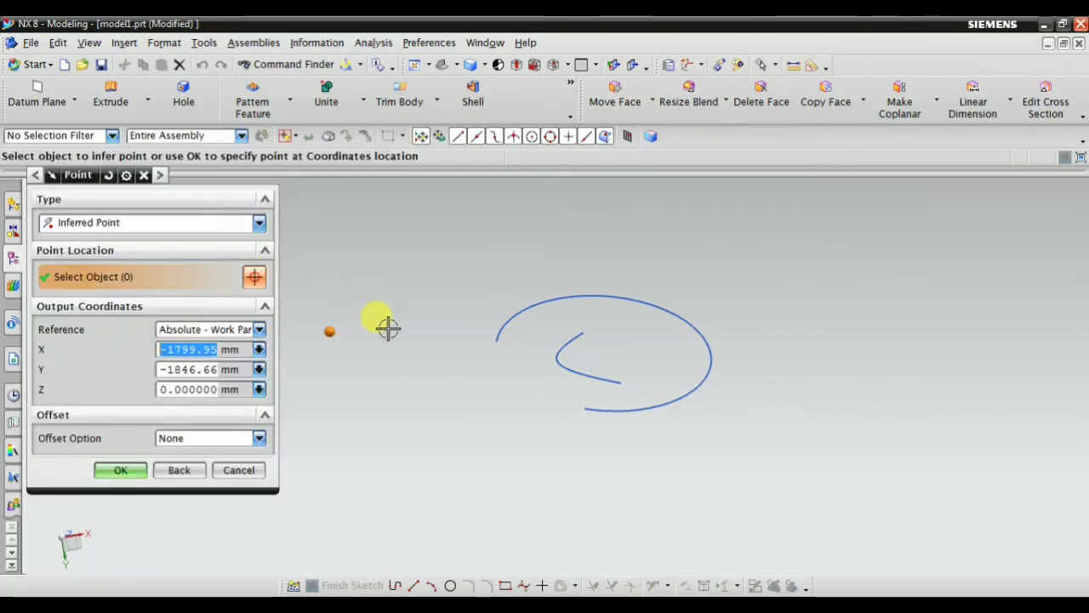
# Step: Try to place the remaining points of the 4 Points, 1 Slope conic beside the existing curves, and cancel the command
pyautogui.scroll(-3, 378, 344)
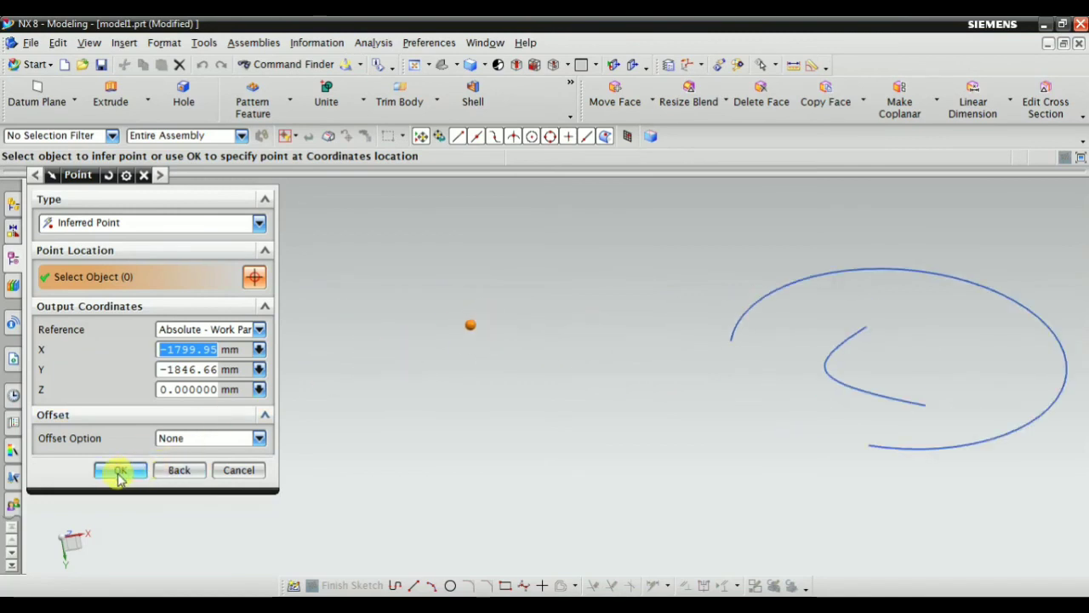
pyautogui.click(117, 473)
pyautogui.click(575, 450)
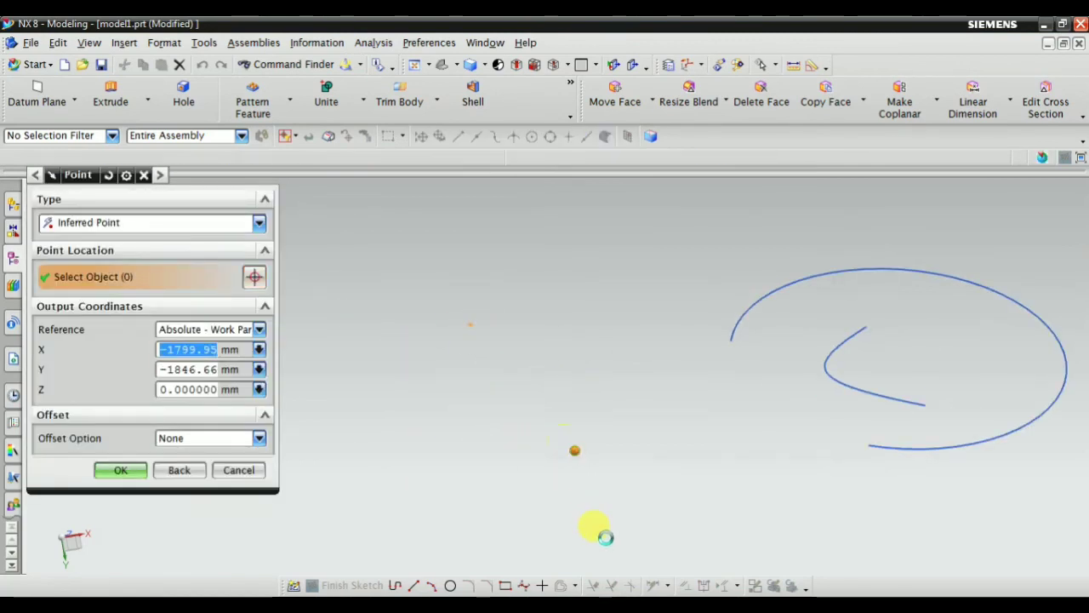
pyautogui.scroll(3, 498, 404)
pyautogui.click(436, 429)
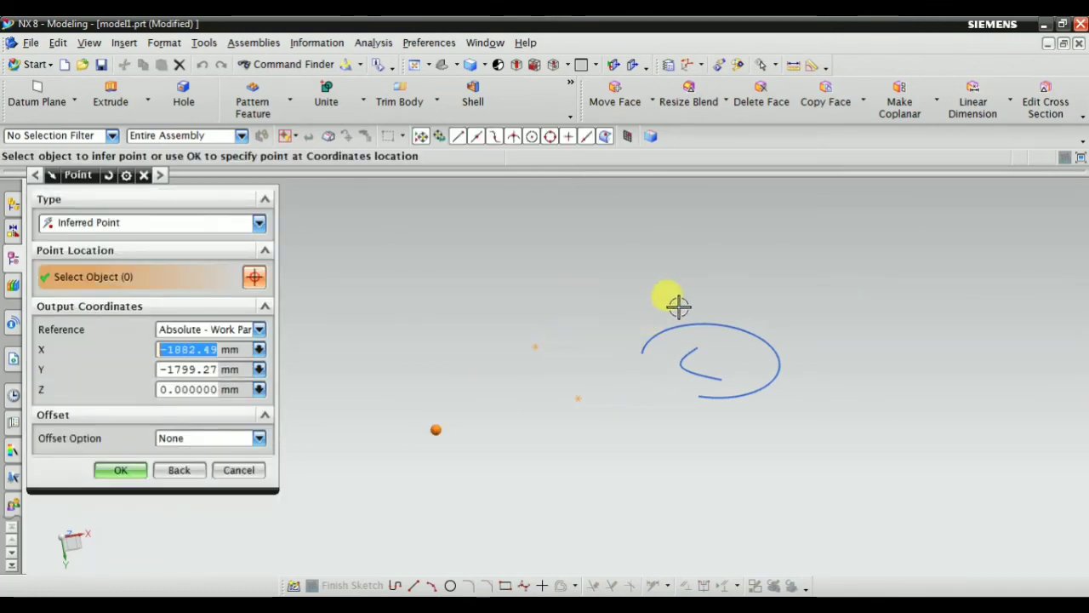
pyautogui.moveTo(675, 304); pyautogui.dragTo(541, 281, button='middle')
pyautogui.click(623, 368)
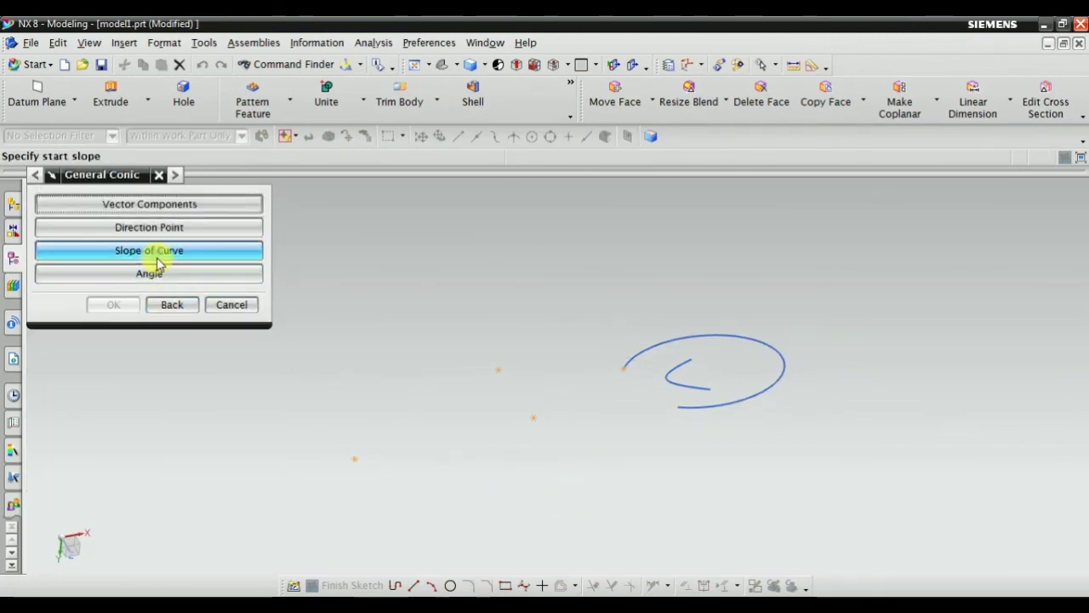
pyautogui.click(168, 306)
pyautogui.click(239, 471)
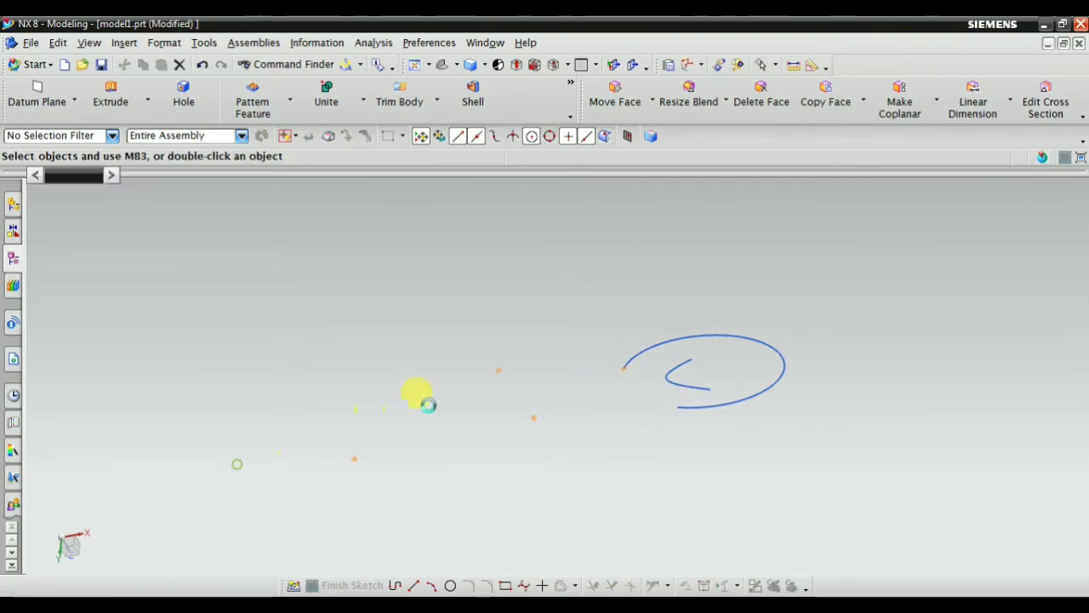
# Step: Refresh the graphics display around the hyperbola and the five-point conic
pyautogui.scroll(-2, 445, 397)
pyautogui.scroll(2, 545, 394)
pyautogui.scroll(-3, 456, 349)
pyautogui.click(197, 65)
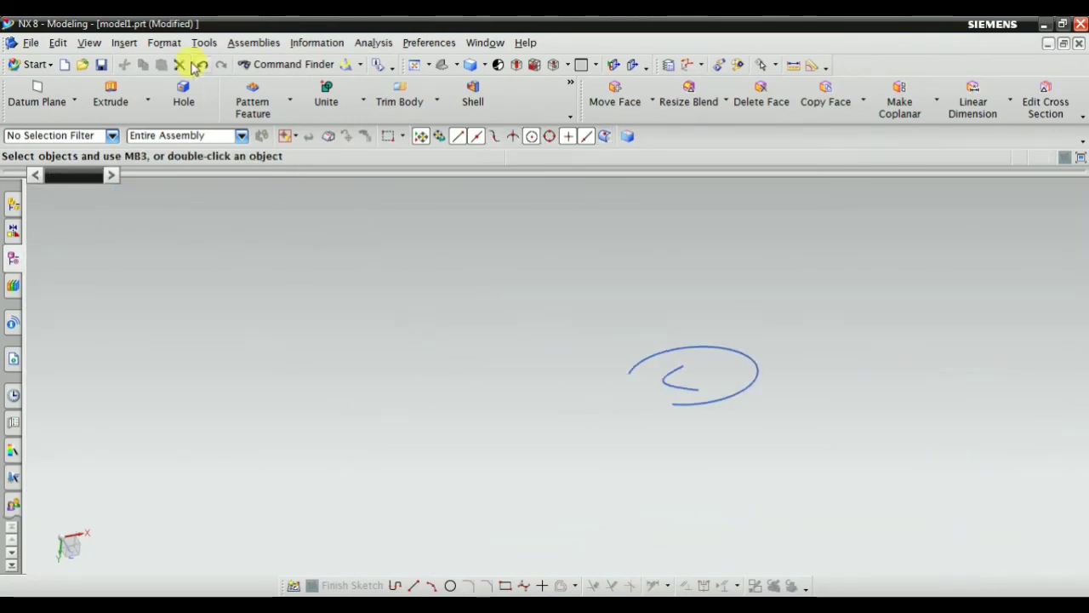
pyautogui.rightClick(214, 194)
pyautogui.click(230, 207)
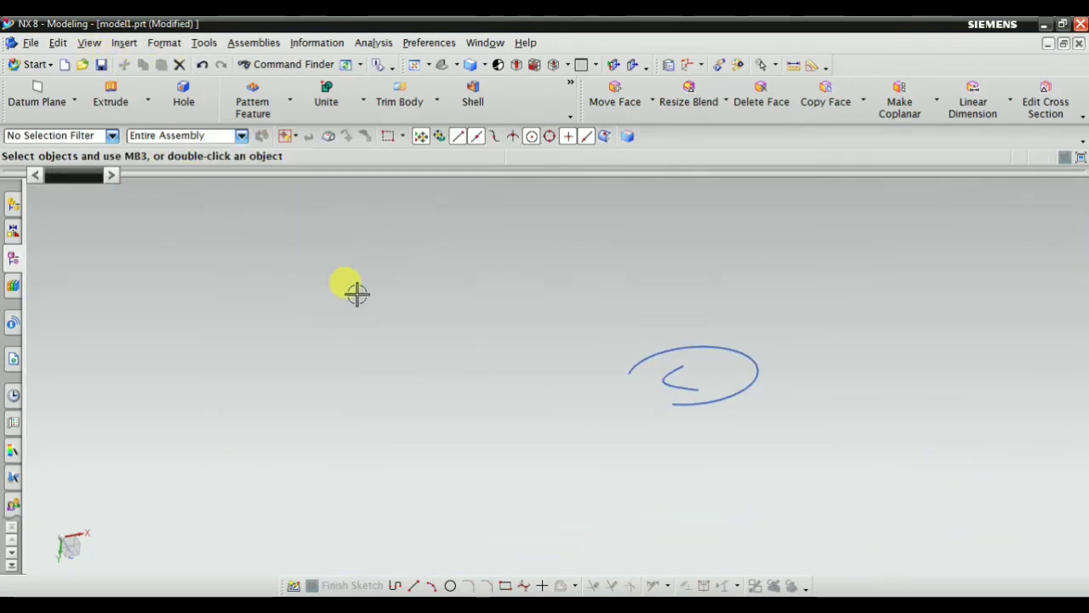
pyautogui.scroll(-1, 355, 292)
pyautogui.click(124, 44)
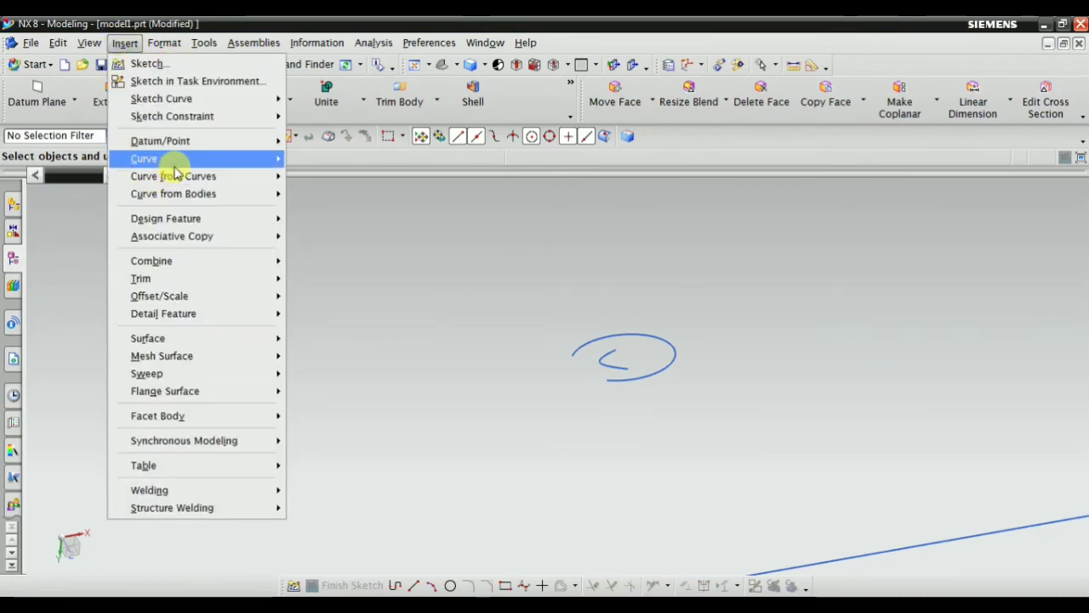
pyautogui.moveTo(153, 158)
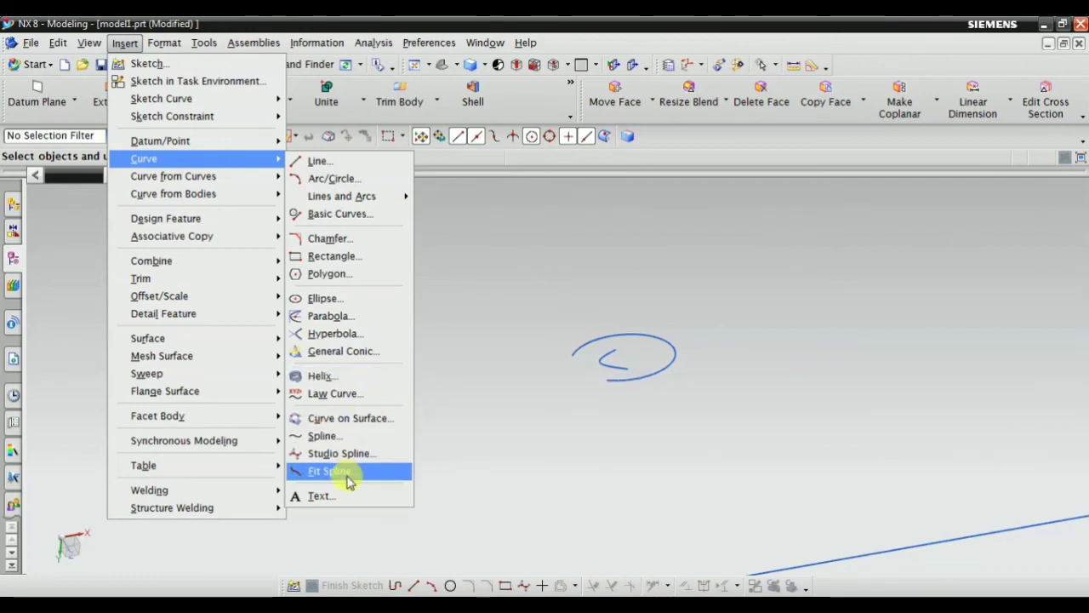
pyautogui.click(571, 340)
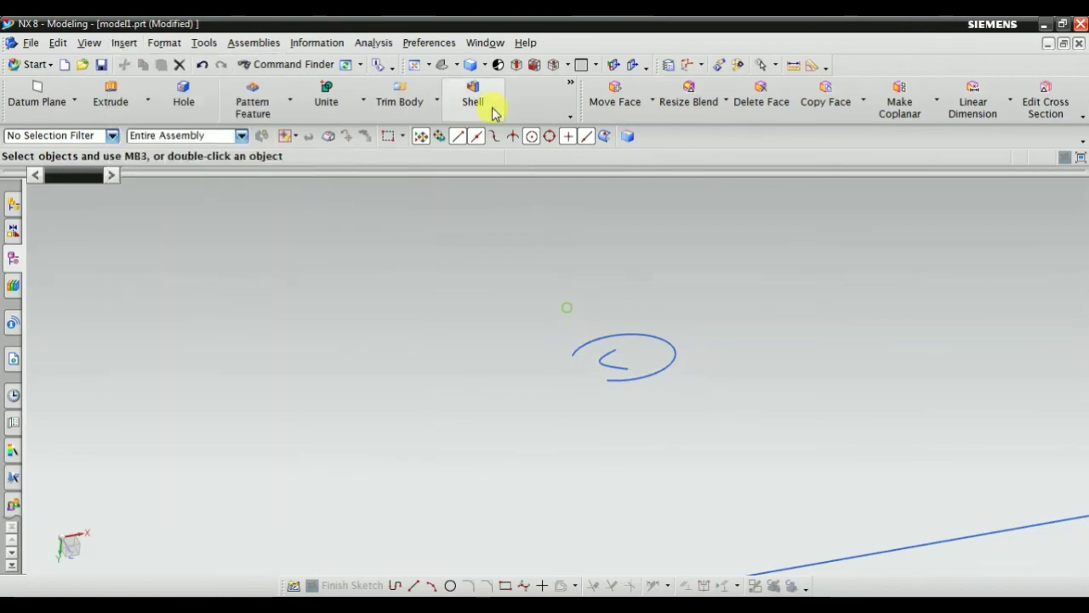
pyautogui.click(430, 64)
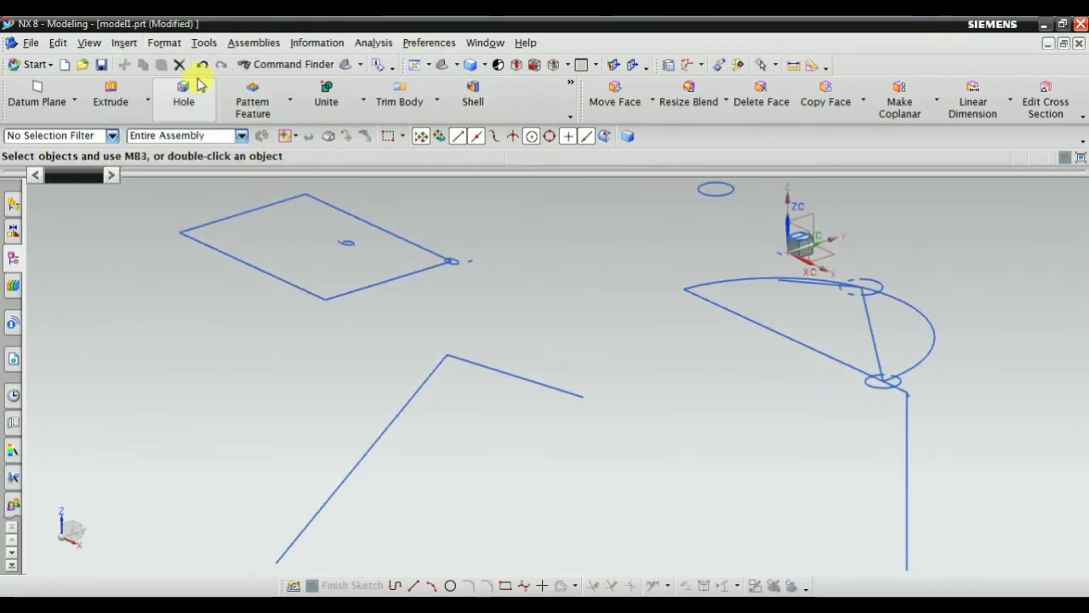
pyautogui.click(126, 43)
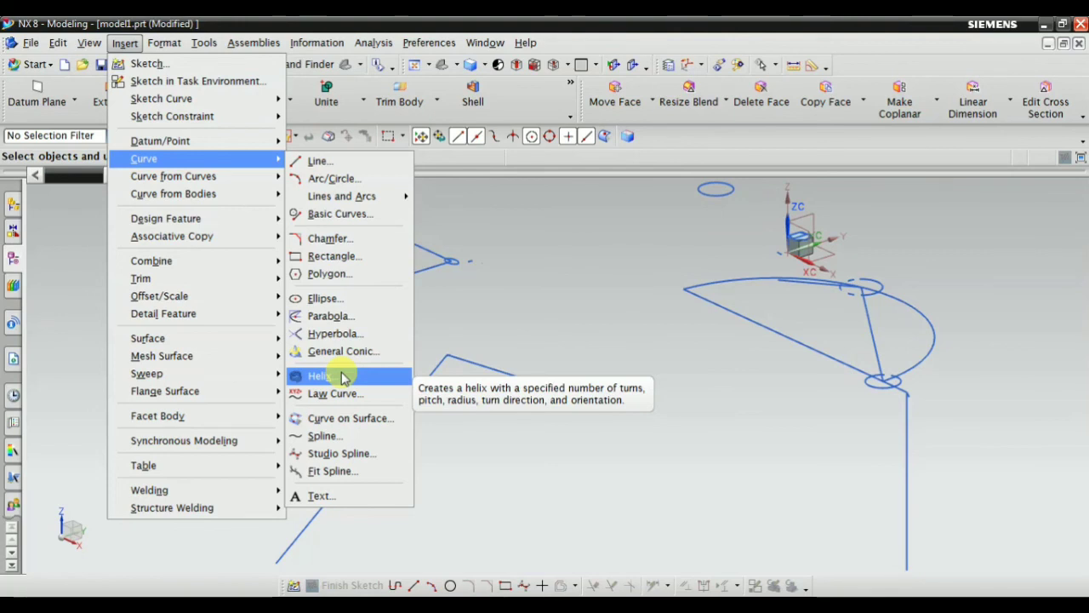
pyautogui.click(527, 305)
pyautogui.scroll(5, 408, 365)
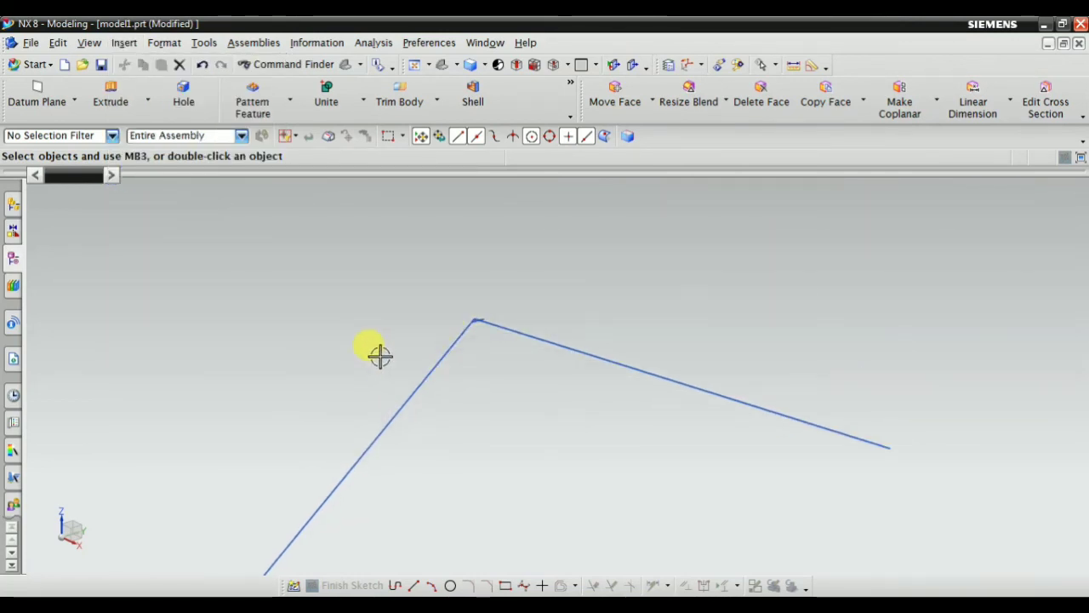
pyautogui.scroll(-1, 476, 288)
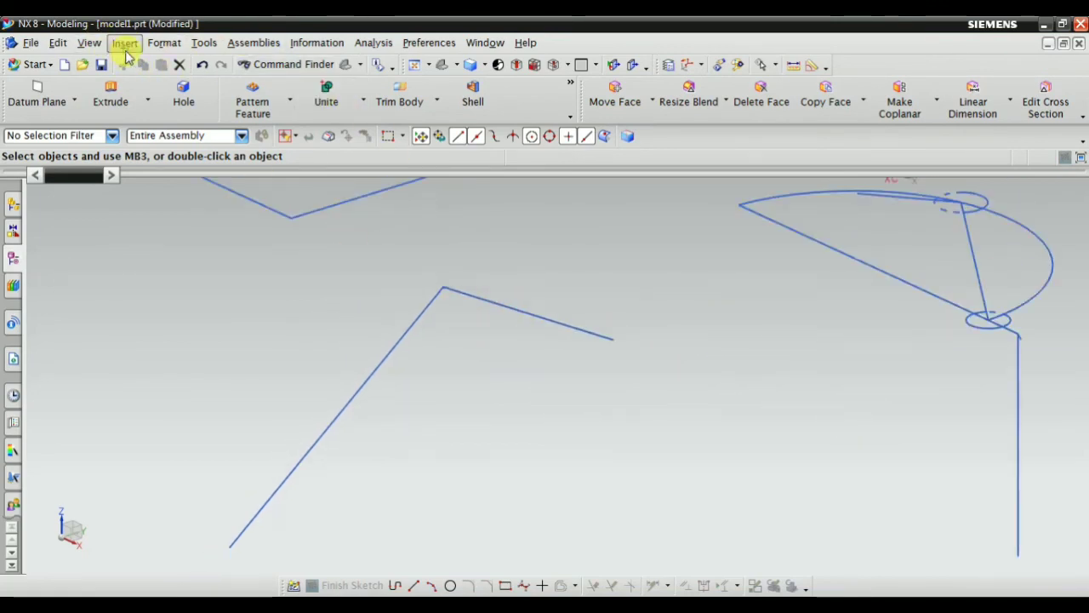
pyautogui.click(126, 47)
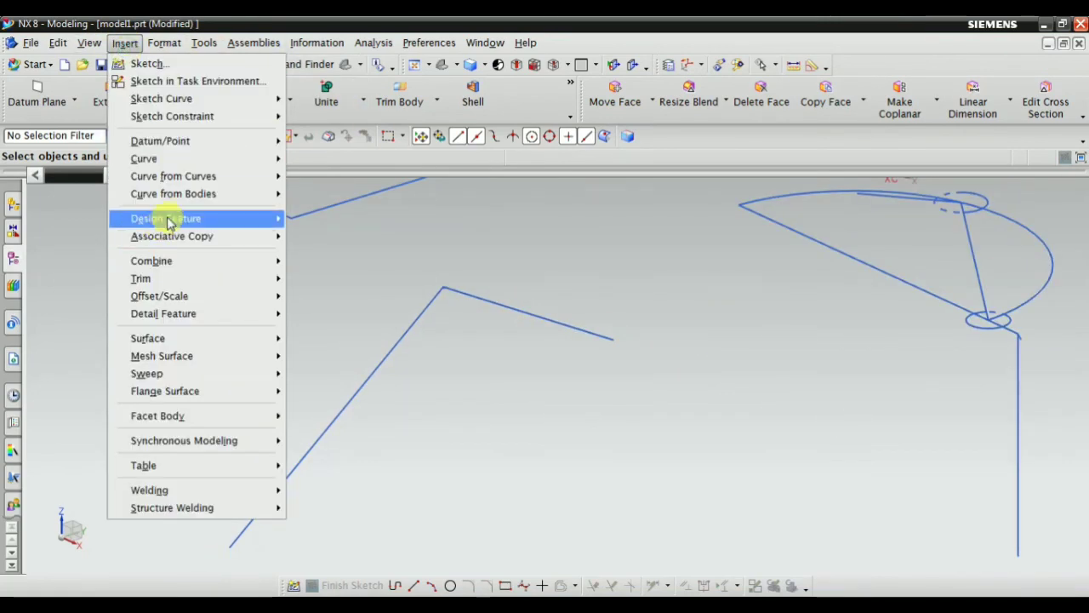
pyautogui.moveTo(175, 160)
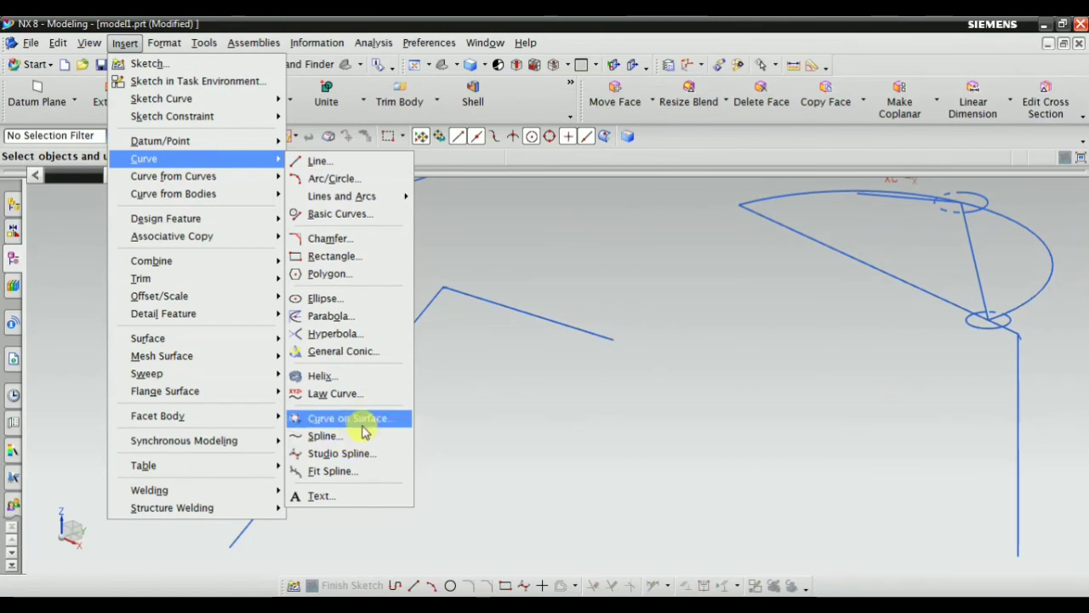
pyautogui.click(661, 394)
pyautogui.scroll(-8, 527, 347)
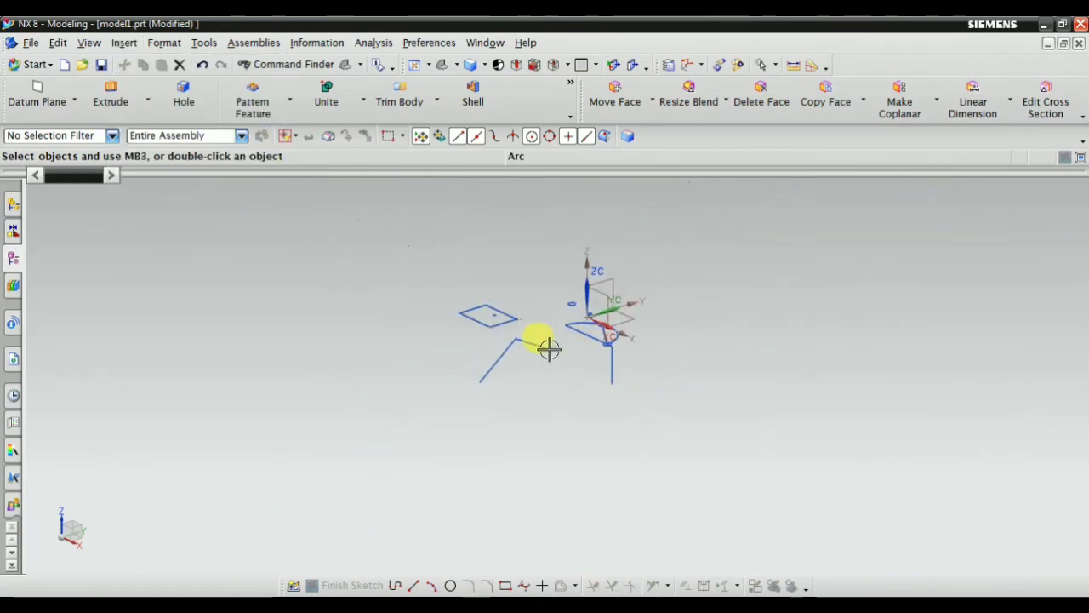
pyautogui.scroll(11, 596, 315)
pyautogui.scroll(4, 525, 384)
pyautogui.scroll(-3, 516, 303)
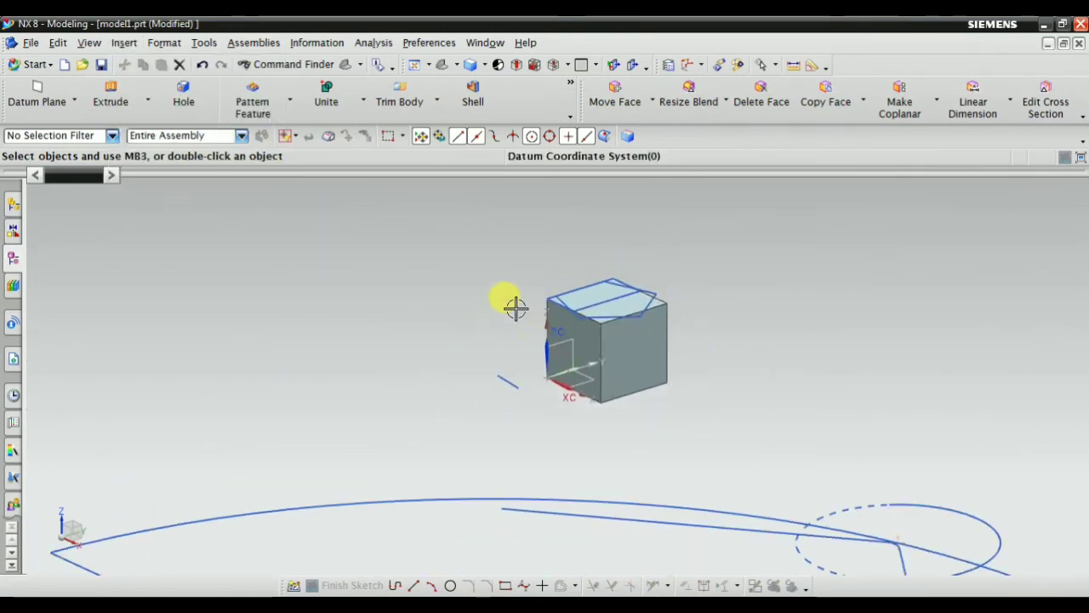
pyautogui.scroll(5, 528, 281)
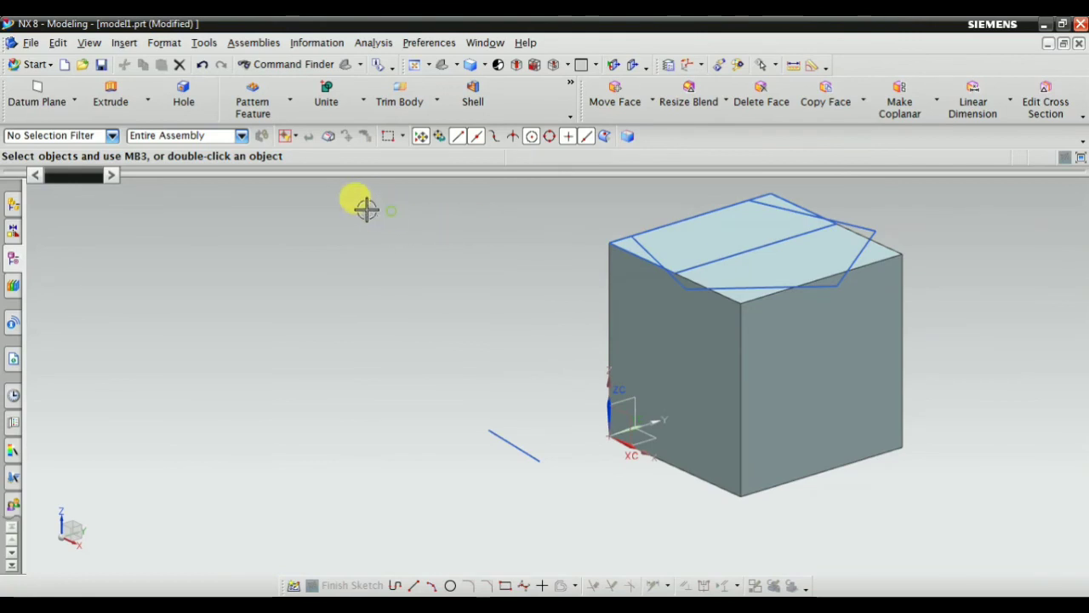
# Step: Delete the history features from Block (7) through Line (45) and refresh the display
pyautogui.scroll(-6, 724, 272)
pyautogui.click(12, 260)
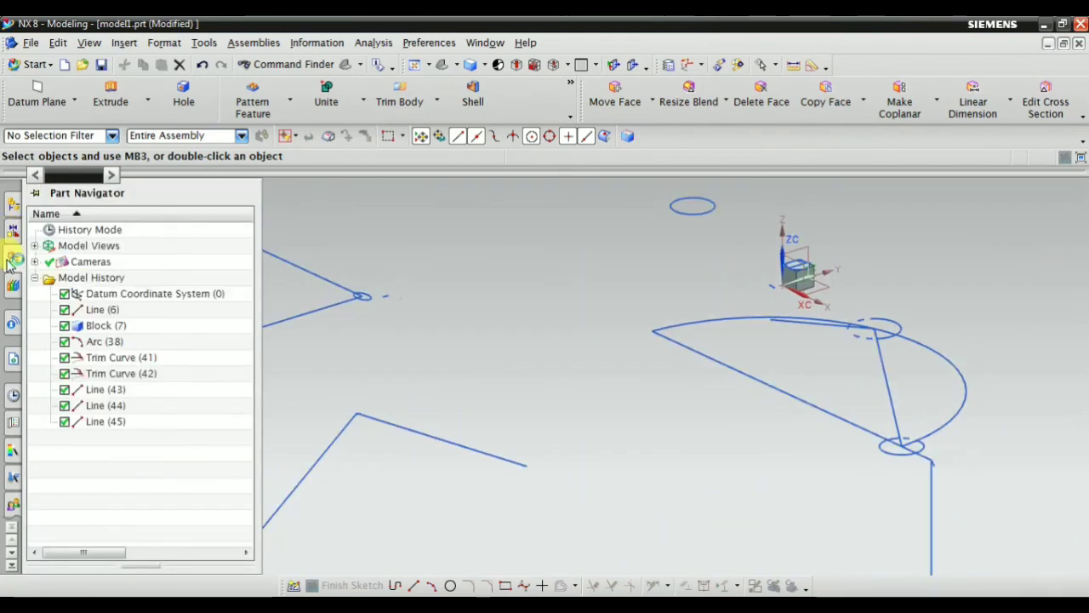
pyautogui.click(106, 327)
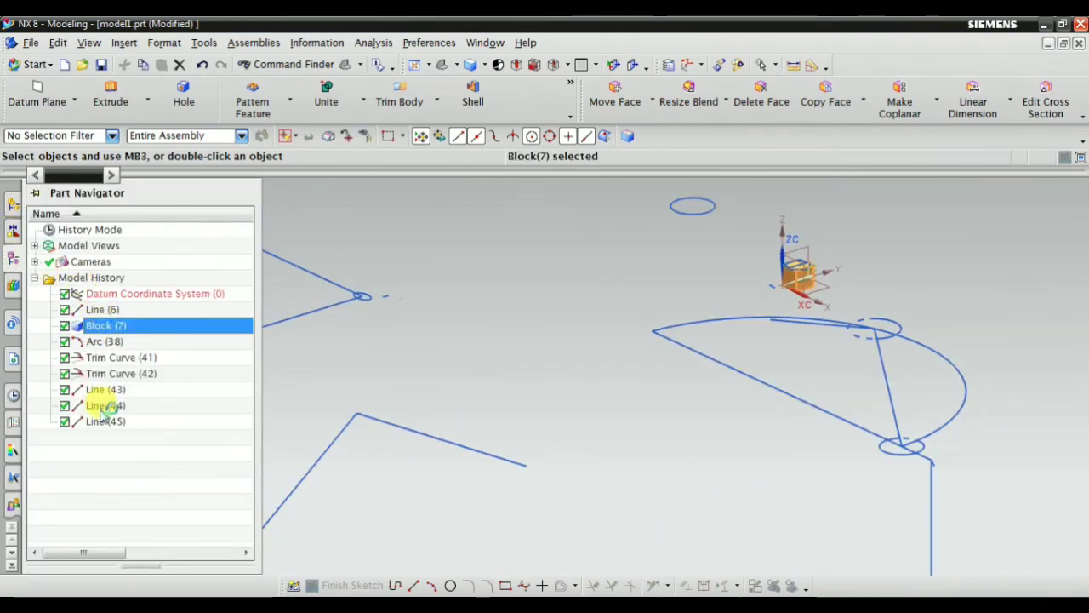
pyautogui.keyDown('shift'); pyautogui.click(101, 421); pyautogui.keyUp('shift')
pyautogui.rightClick(100, 418)
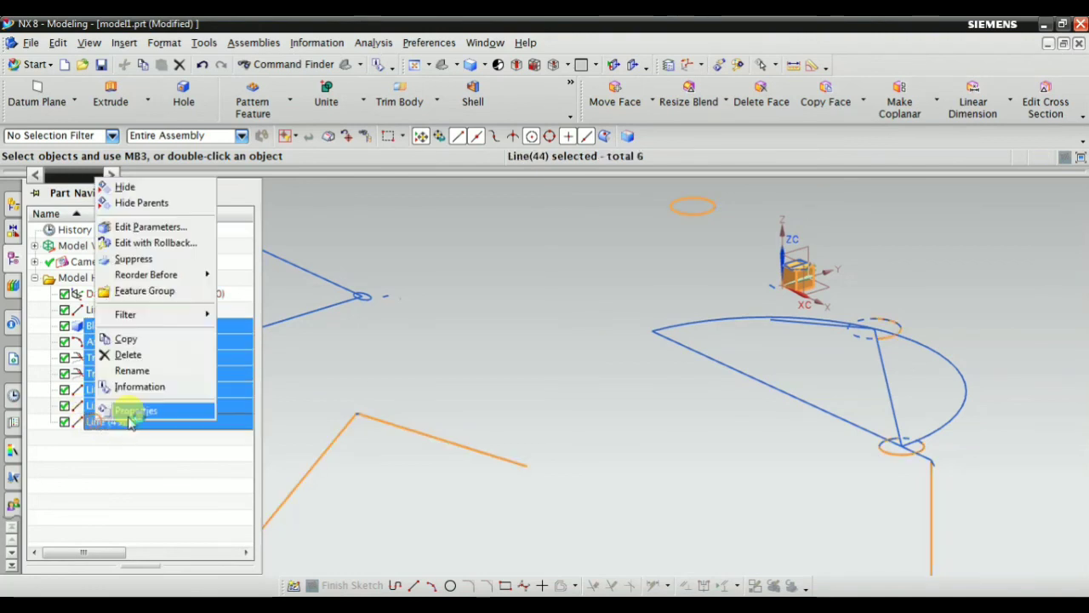
pyautogui.click(110, 355)
pyautogui.rightClick(517, 234)
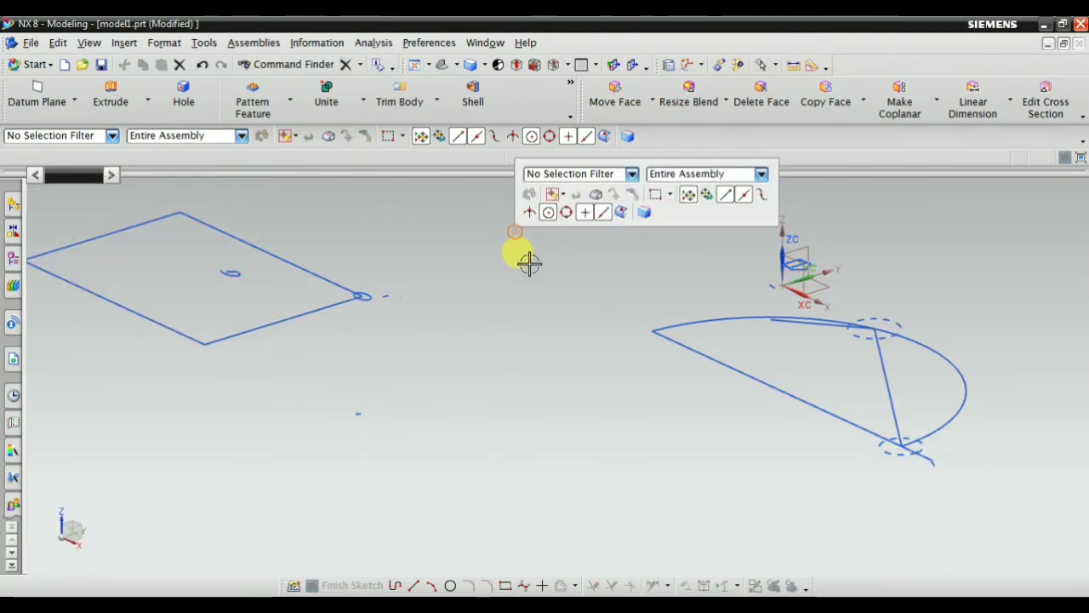
pyautogui.click(523, 255)
# Step: Delete Line (6) from the model history, keeping only the datum coordinate system
pyautogui.scroll(-3, 613, 275)
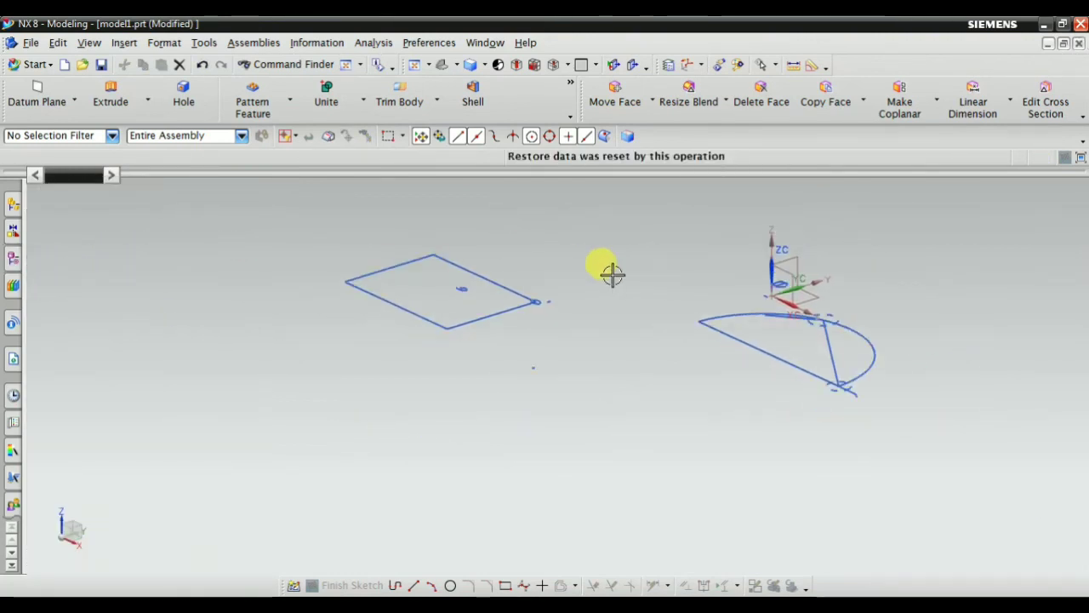
pyautogui.click(19, 259)
pyautogui.rightClick(97, 311)
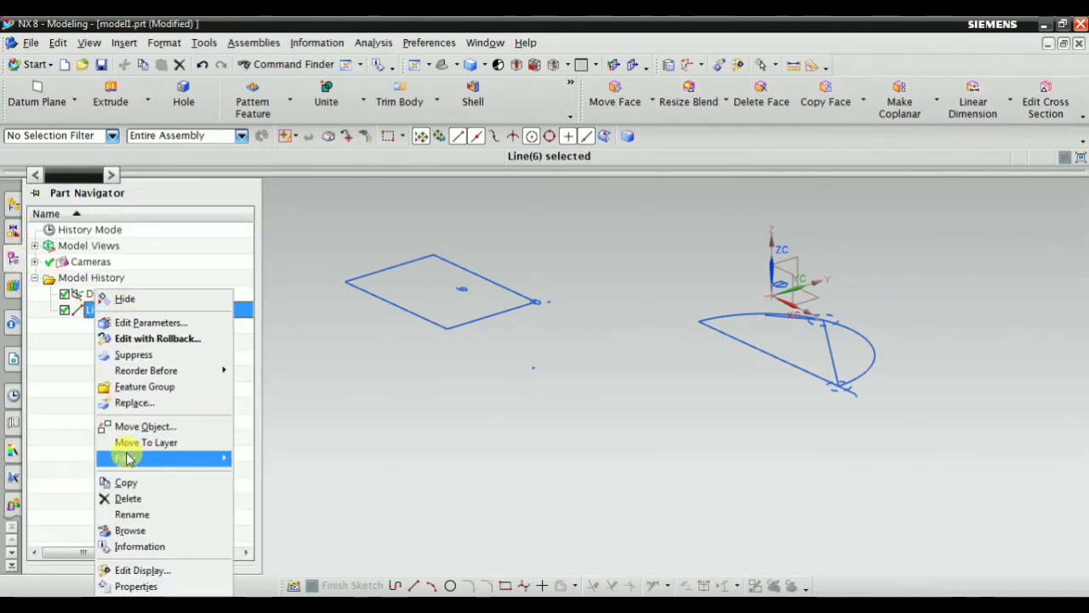
pyautogui.click(118, 500)
pyautogui.scroll(1, 582, 355)
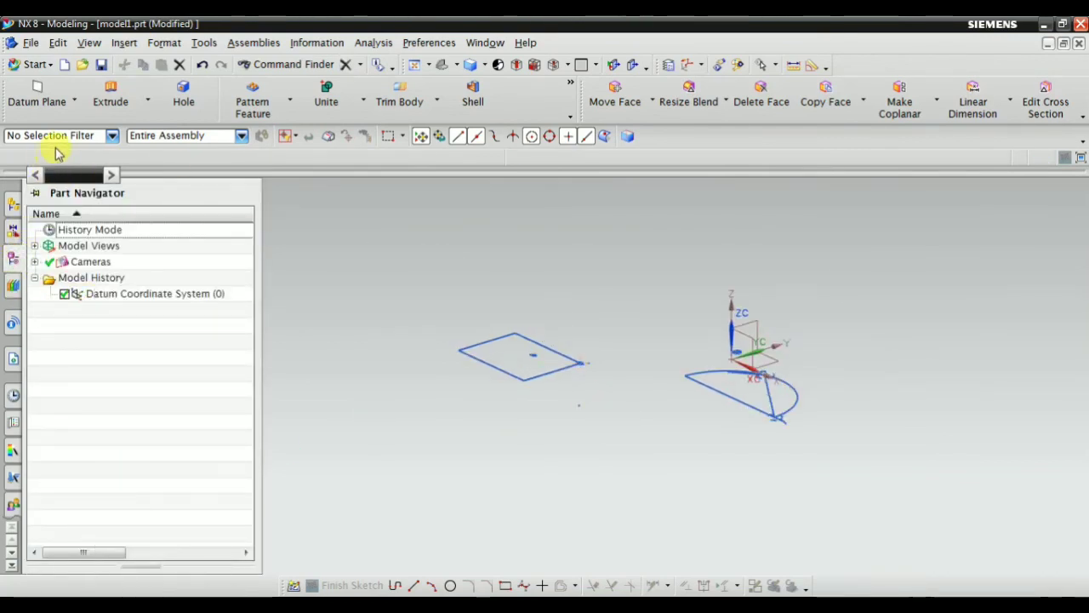
# Step: Filter the selection to curves, delete all remaining curves around the datum coordinate system, and refresh the display
pyautogui.click(60, 136)
pyautogui.click(34, 175)
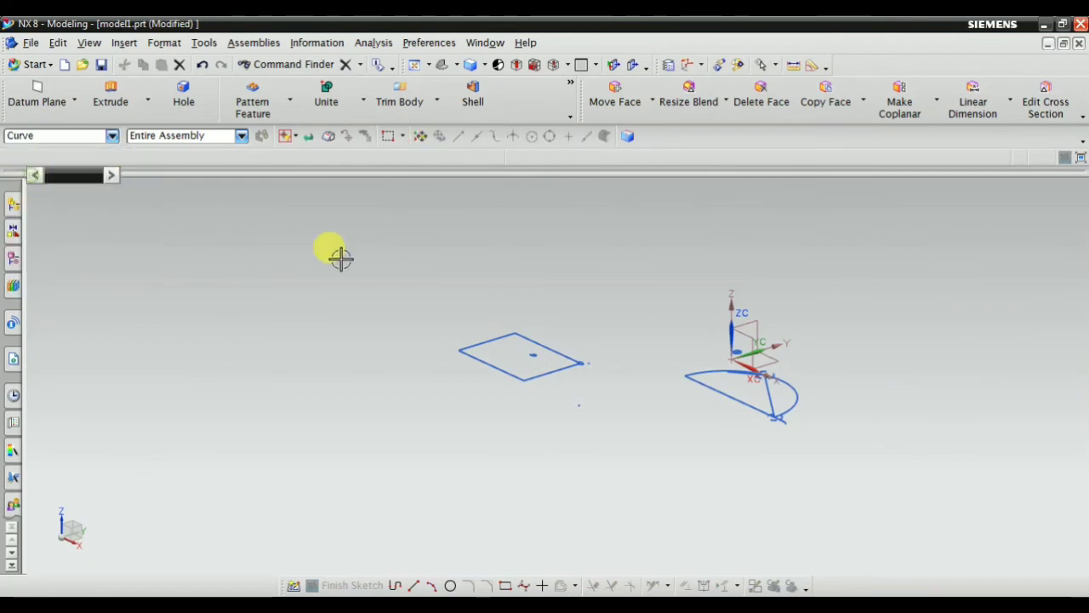
pyautogui.click(47, 141)
pyautogui.click(31, 149)
pyautogui.scroll(-2, 347, 250)
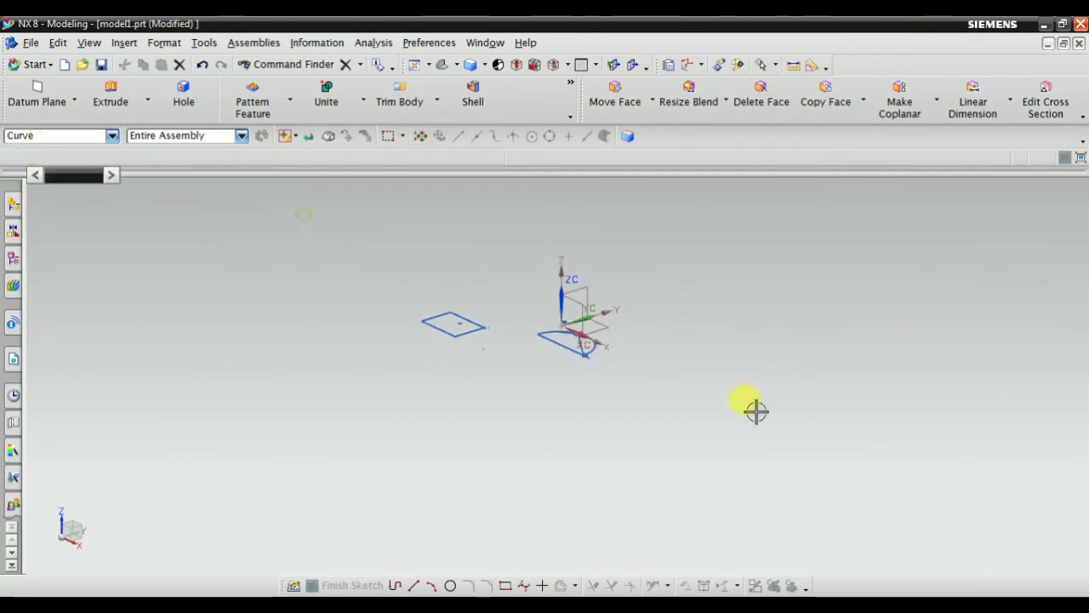
pyautogui.hotkey('ctrl', 'a')
pyautogui.scroll(3, 477, 311)
pyautogui.scroll(-2, 579, 251)
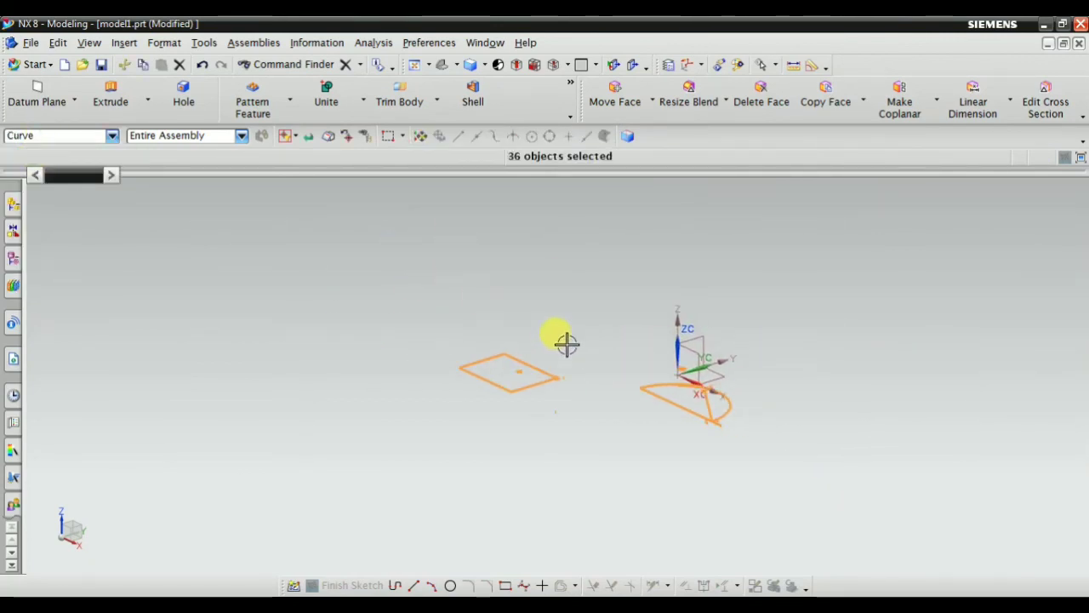
pyautogui.scroll(2, 567, 343)
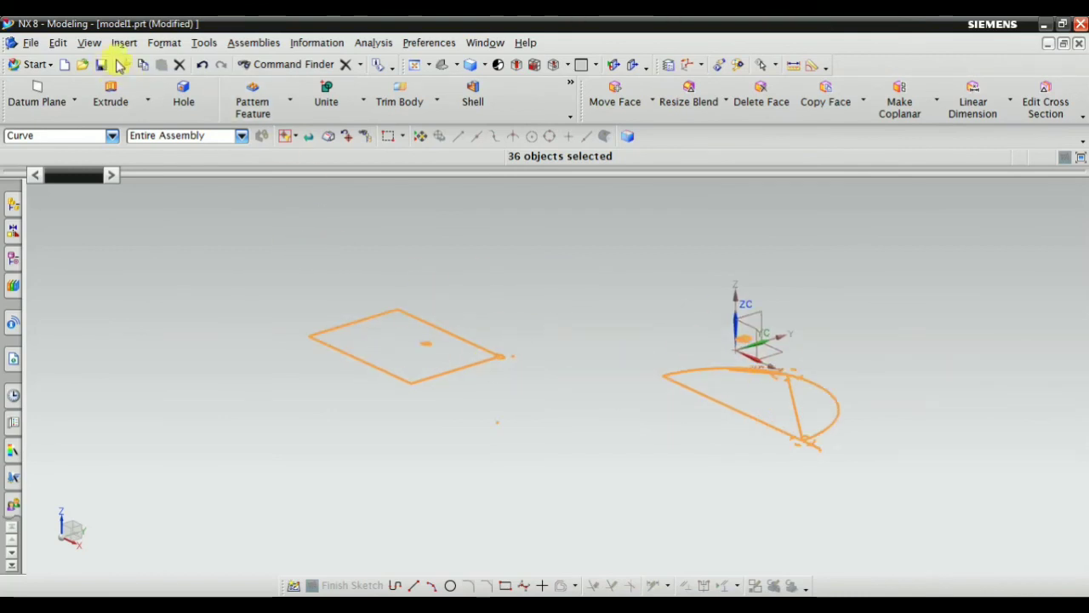
pyautogui.click(57, 42)
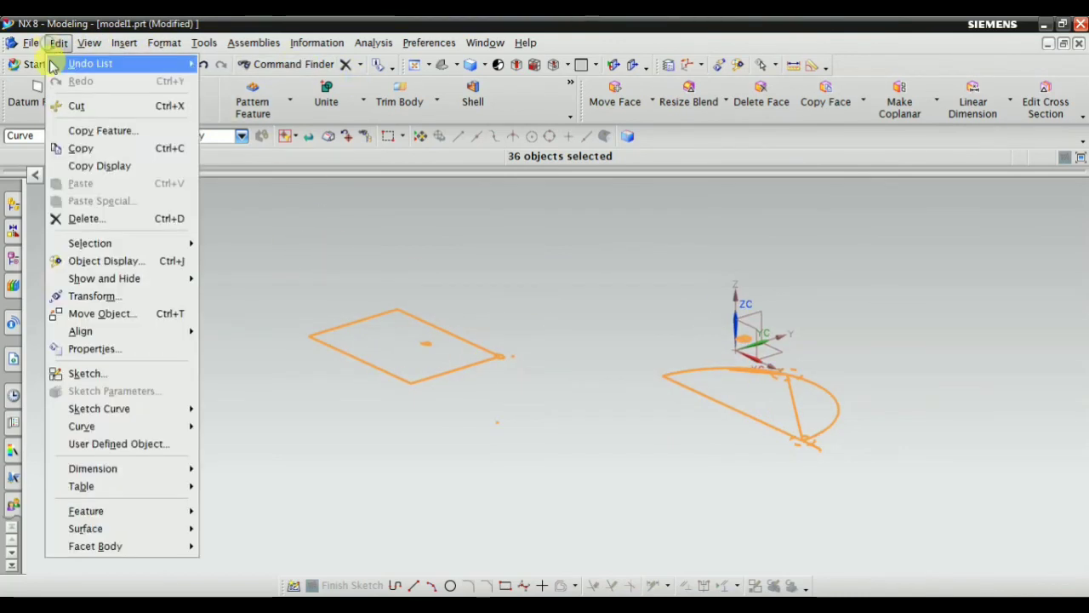
pyautogui.click(71, 216)
pyautogui.rightClick(479, 303)
pyautogui.click(488, 313)
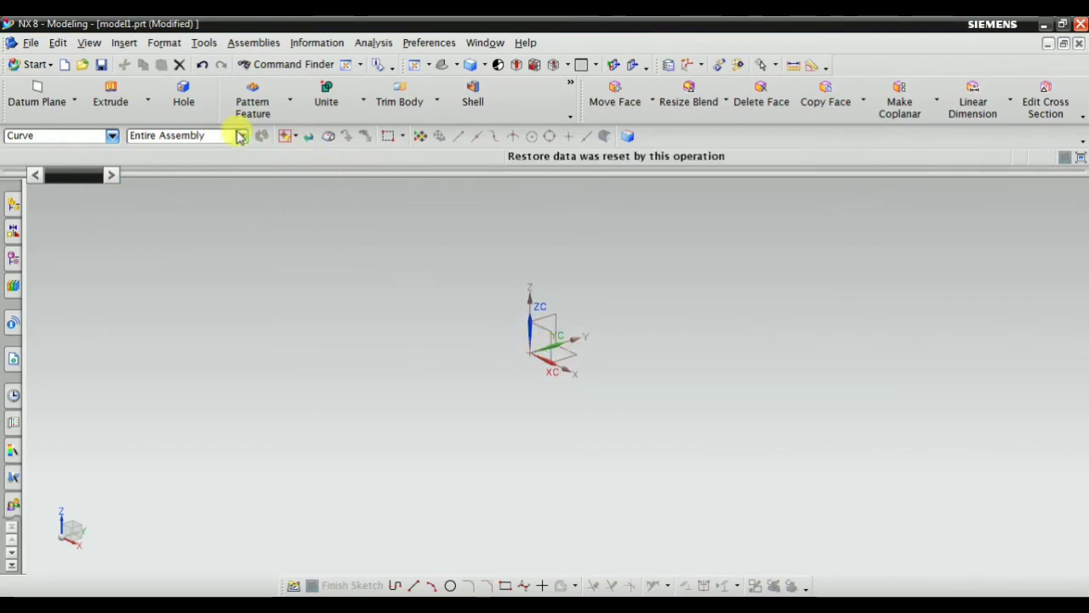
# Step: Reset the selection filter to No Selection Filter and refresh the display
pyautogui.click(311, 137)
pyautogui.rightClick(365, 259)
pyautogui.click(371, 280)
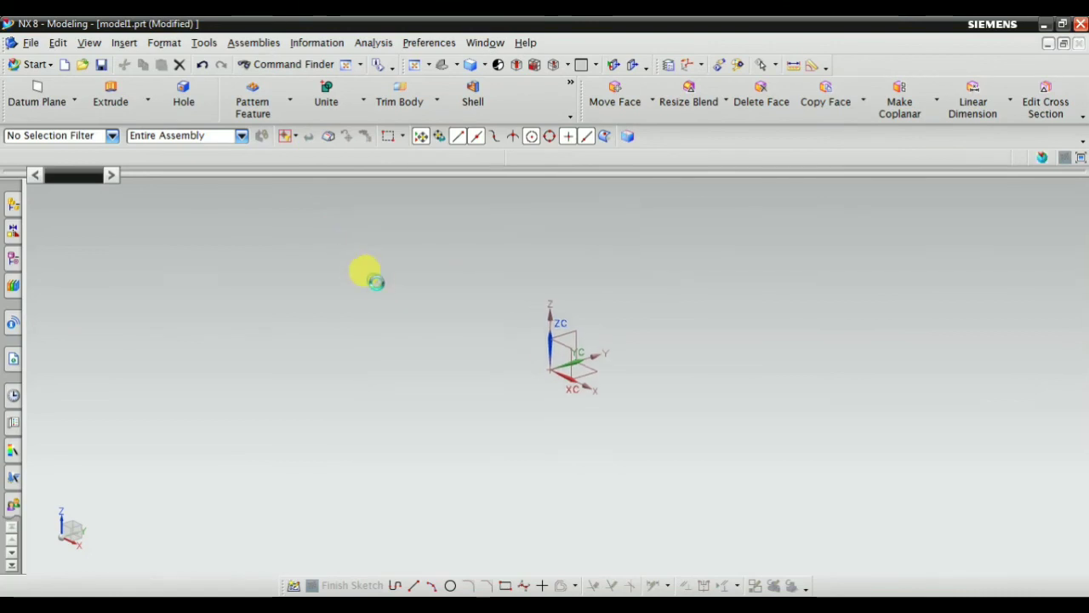
pyautogui.click(126, 43)
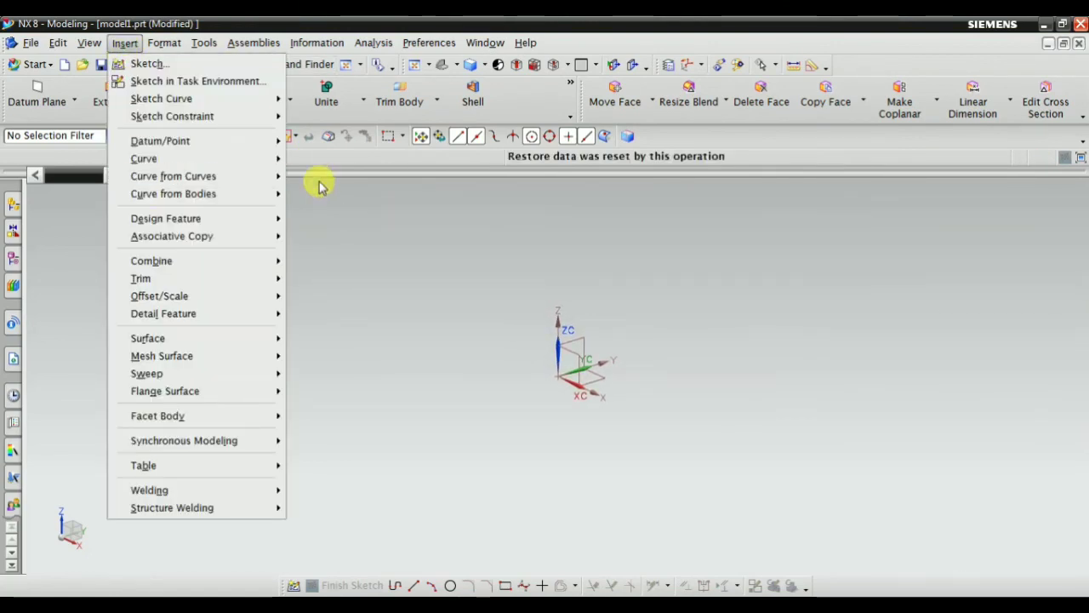
pyautogui.moveTo(190, 160)
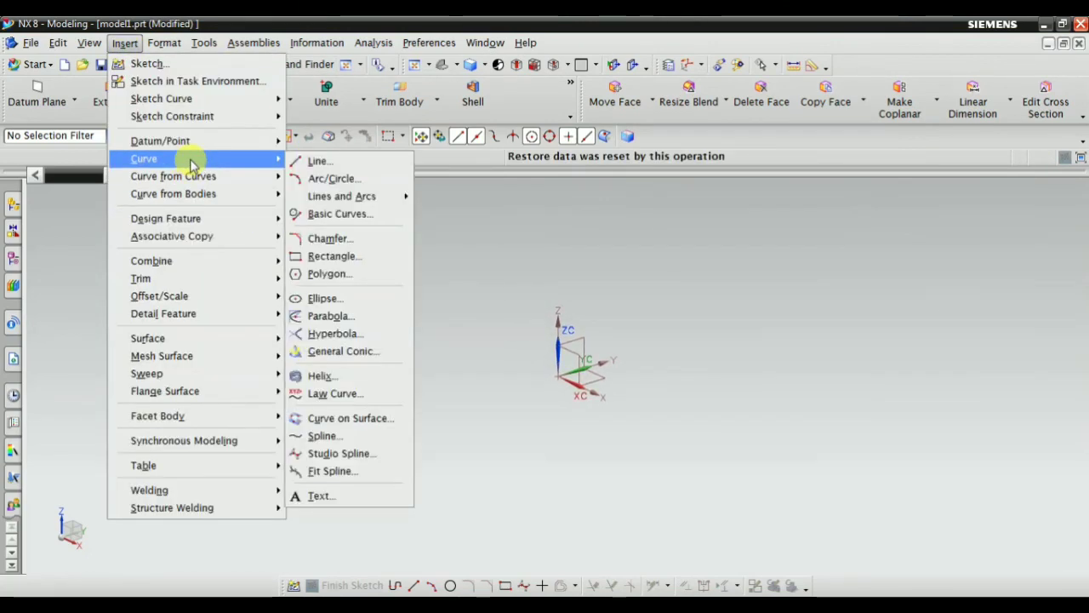
pyautogui.click(681, 274)
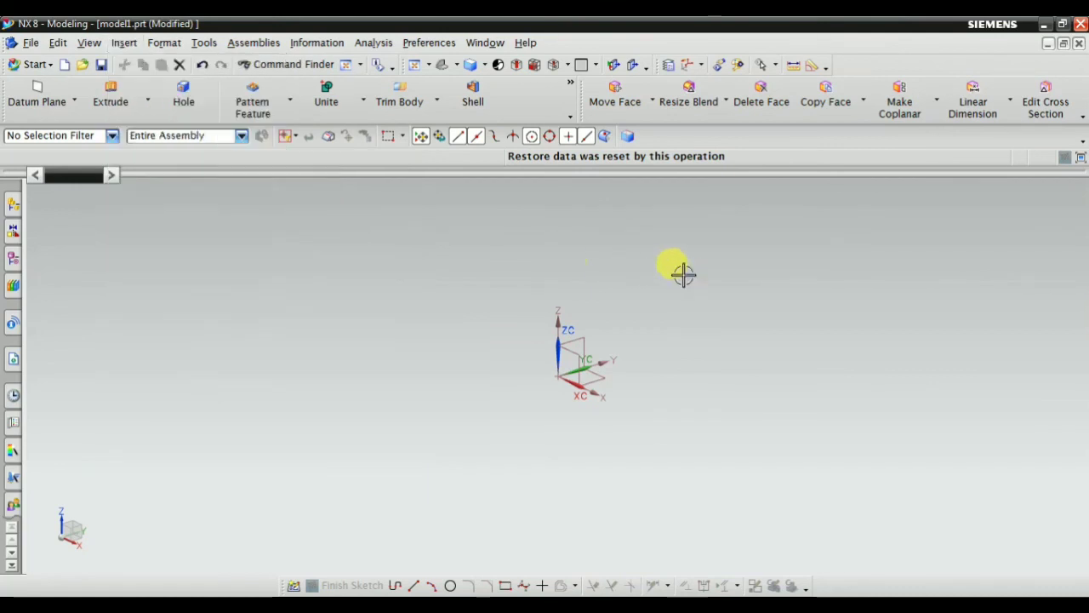
# Step: Draw a line about 128 mm long between two free points beside the datum coordinate system
pyautogui.click(125, 43)
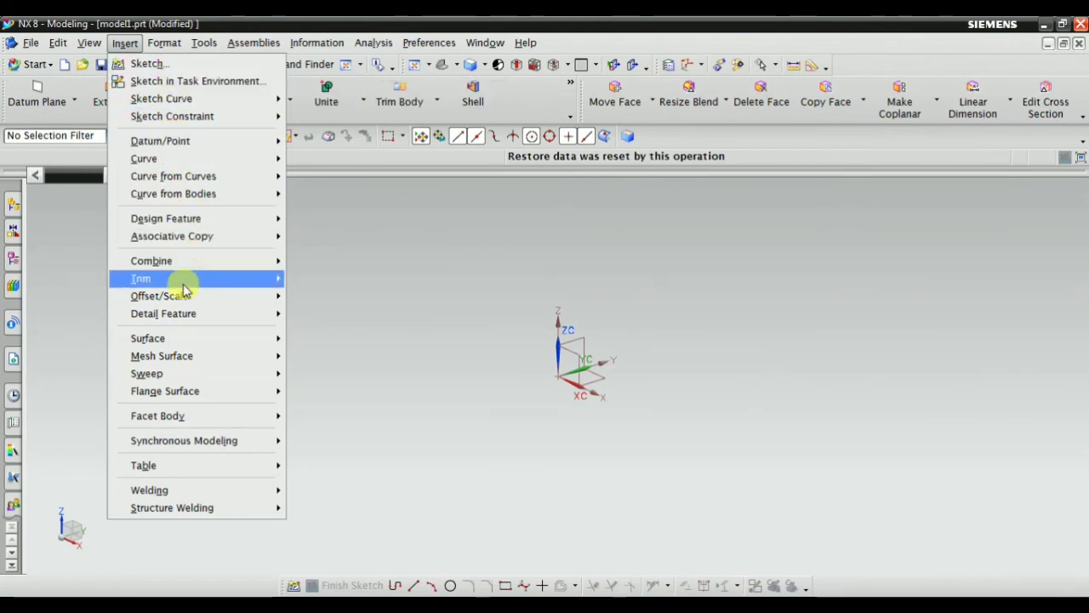
pyautogui.moveTo(182, 157)
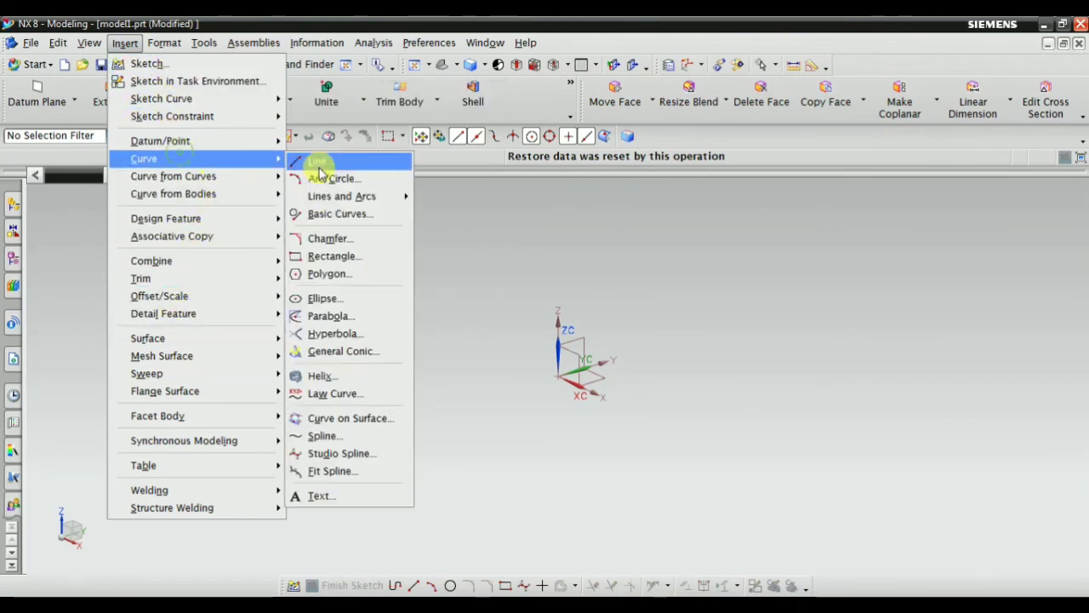
pyautogui.click(319, 166)
pyautogui.click(348, 398)
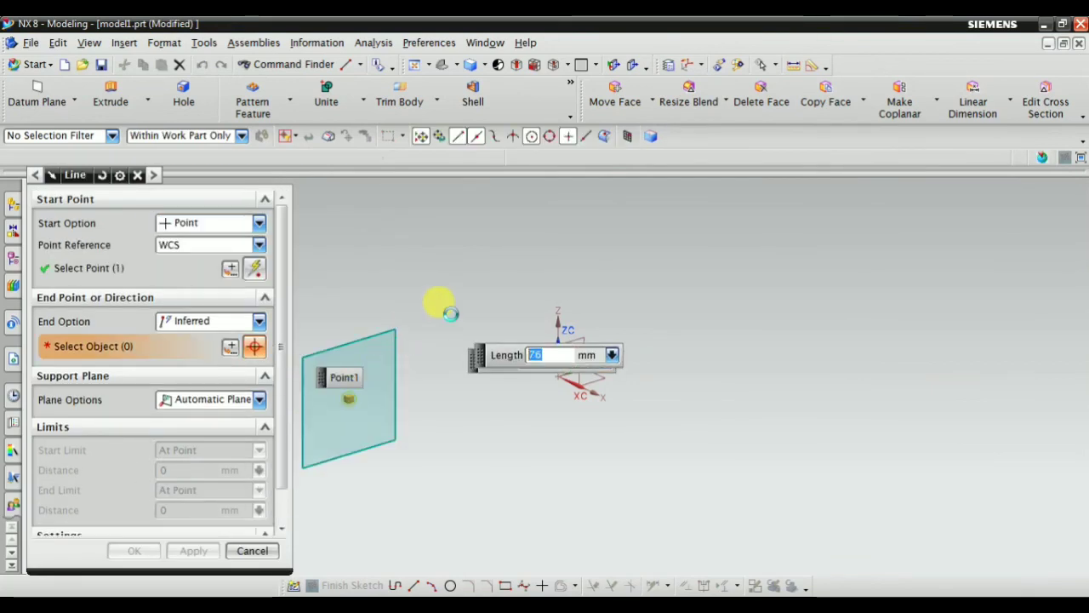
pyautogui.click(521, 271)
pyautogui.click(134, 551)
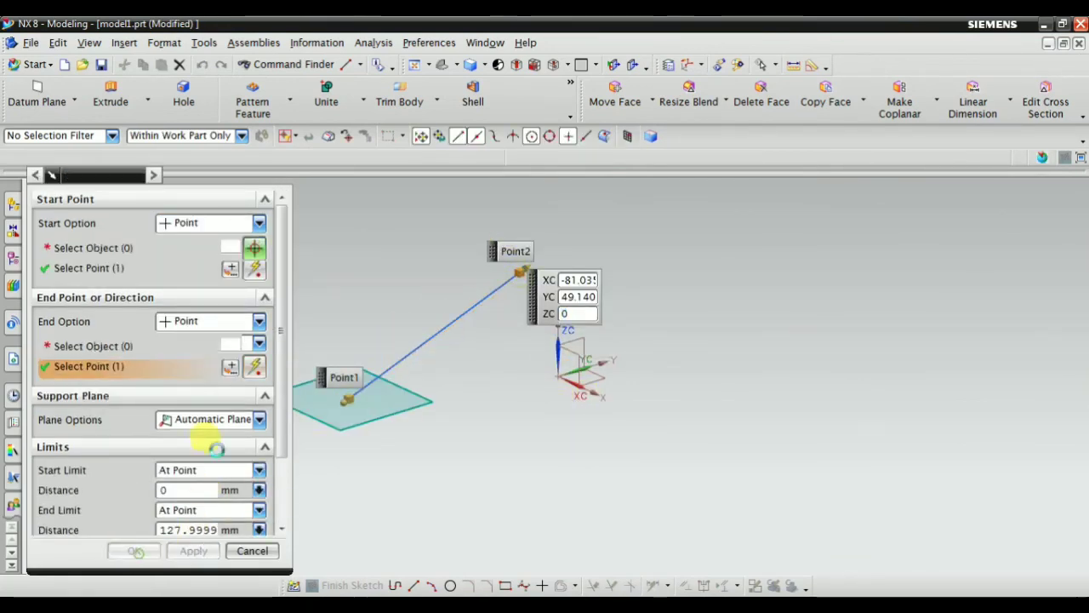
pyautogui.click(244, 253)
# Step: Extrude the line upward into an upright sheet, from 0 to 68 mm
pyautogui.press('x')
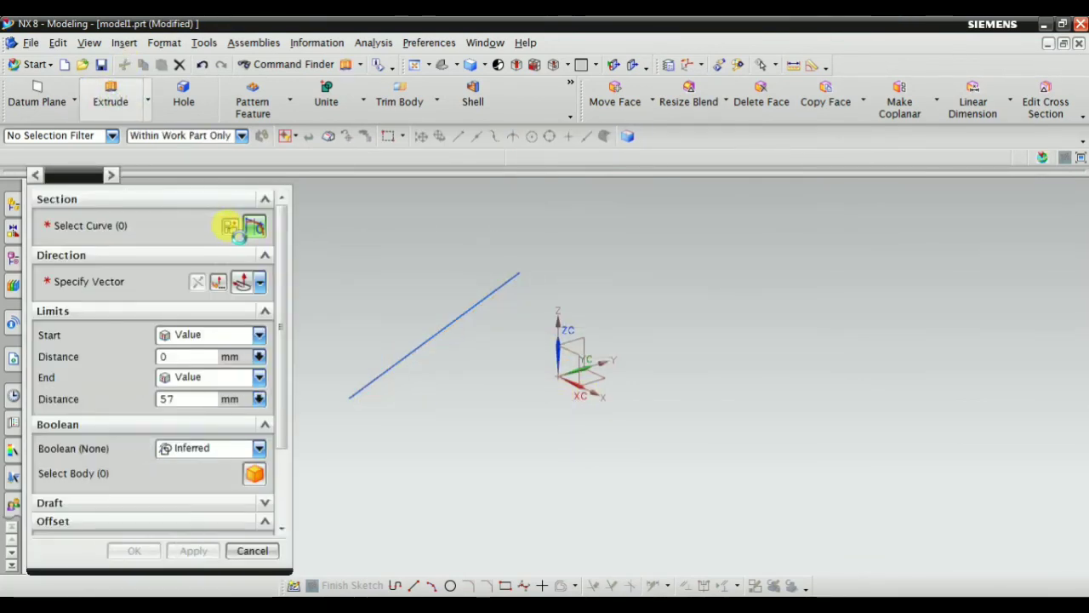
pyautogui.click(448, 329)
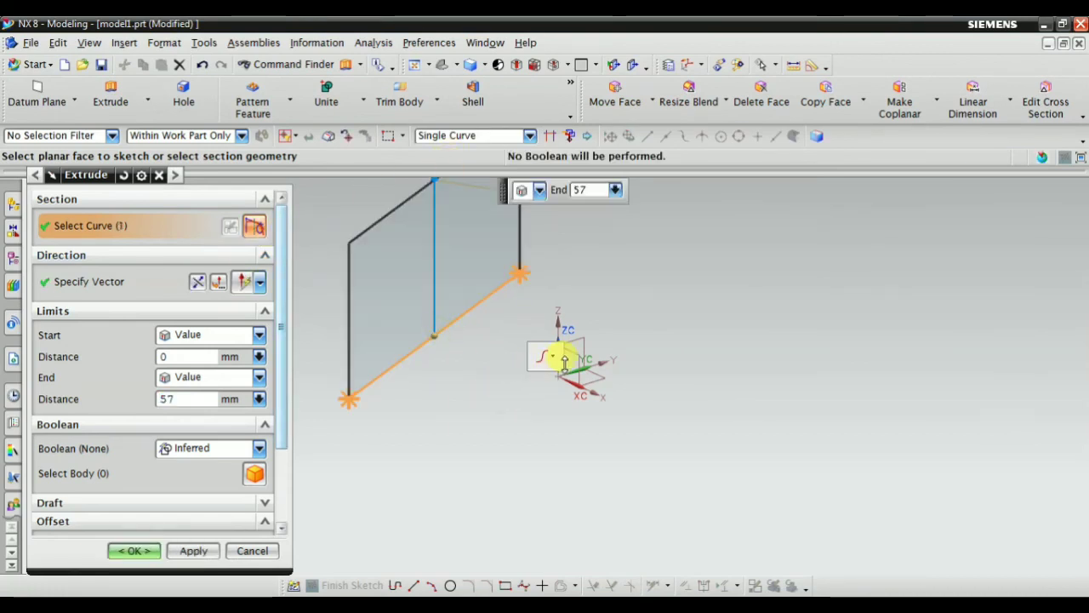
pyautogui.scroll(-3, 564, 358)
pyautogui.scroll(4, 530, 341)
pyautogui.moveTo(598, 217); pyautogui.dragTo(593, 171)
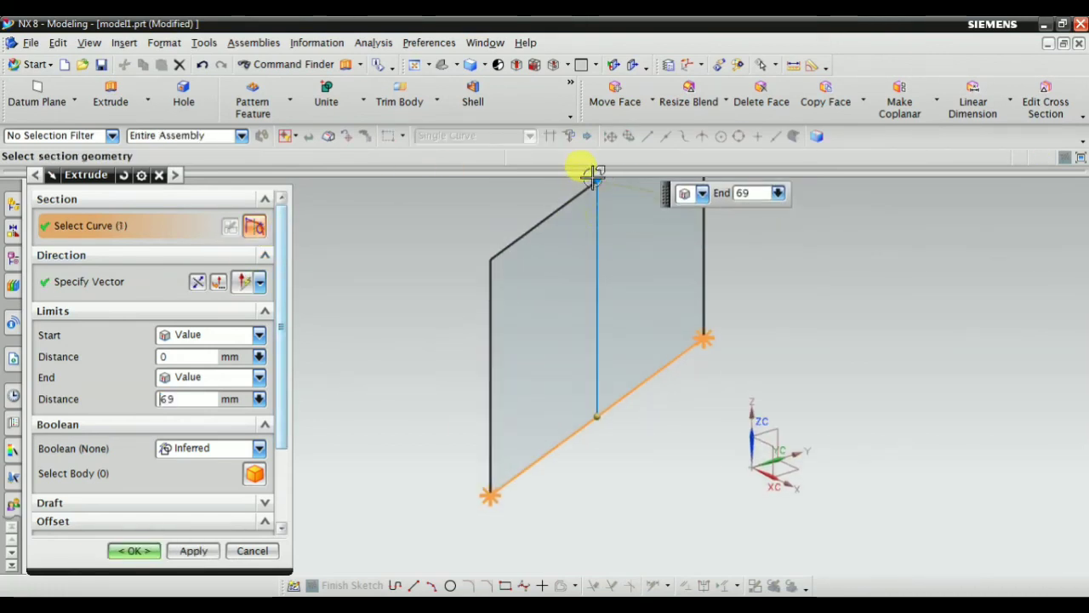
pyautogui.scroll(-2, 477, 360)
pyautogui.click(195, 551)
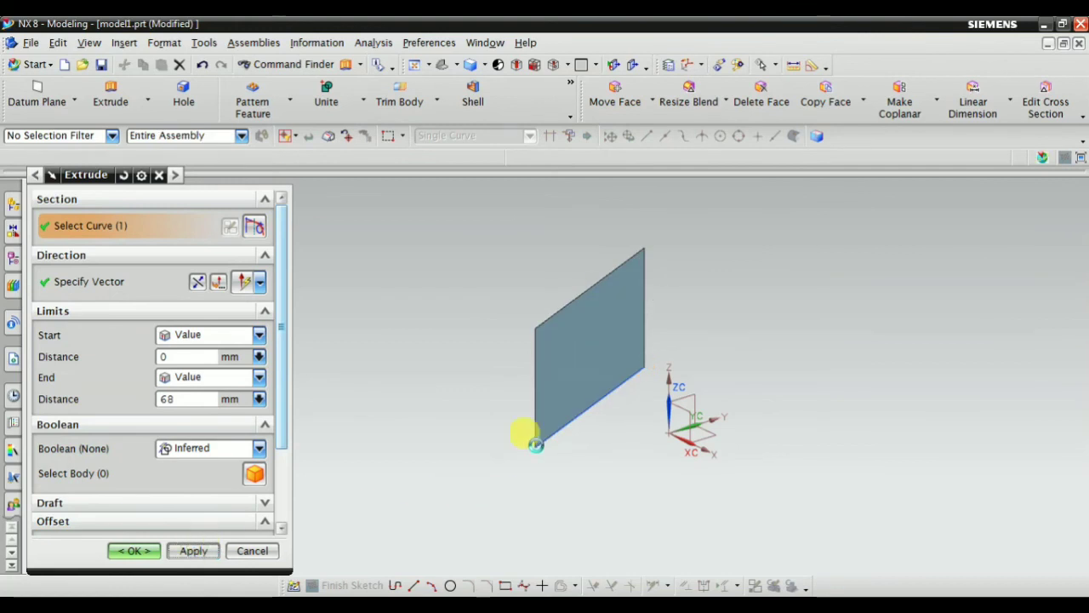
# Step: Start a second extrusion from the line at the base of the upright sheet, directed along -ZC
pyautogui.scroll(3, 585, 383)
pyautogui.click(602, 357)
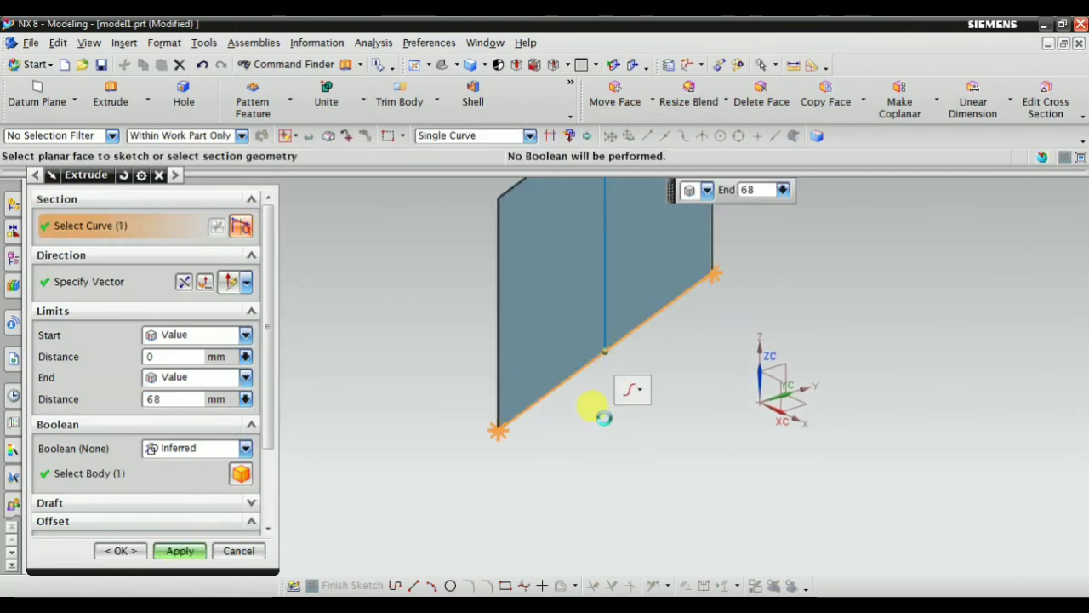
pyautogui.scroll(-2, 596, 414)
pyautogui.click(260, 282)
pyautogui.click(230, 284)
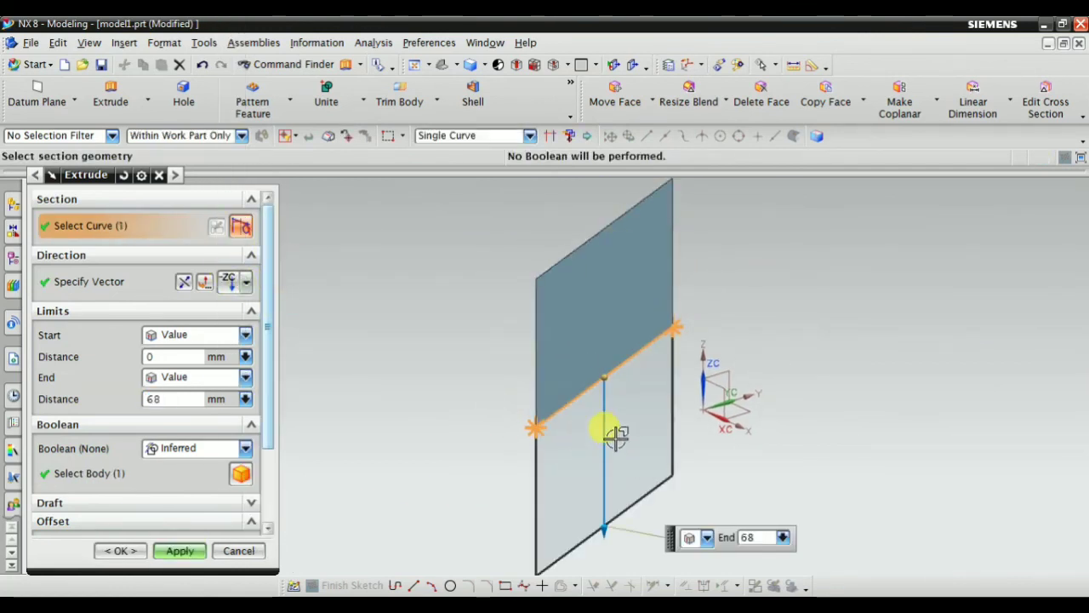
# Step: Extrude the line along XC into a horizontal sheet, from 0 to 68 mm
pyautogui.click(248, 284)
pyautogui.click(231, 32)
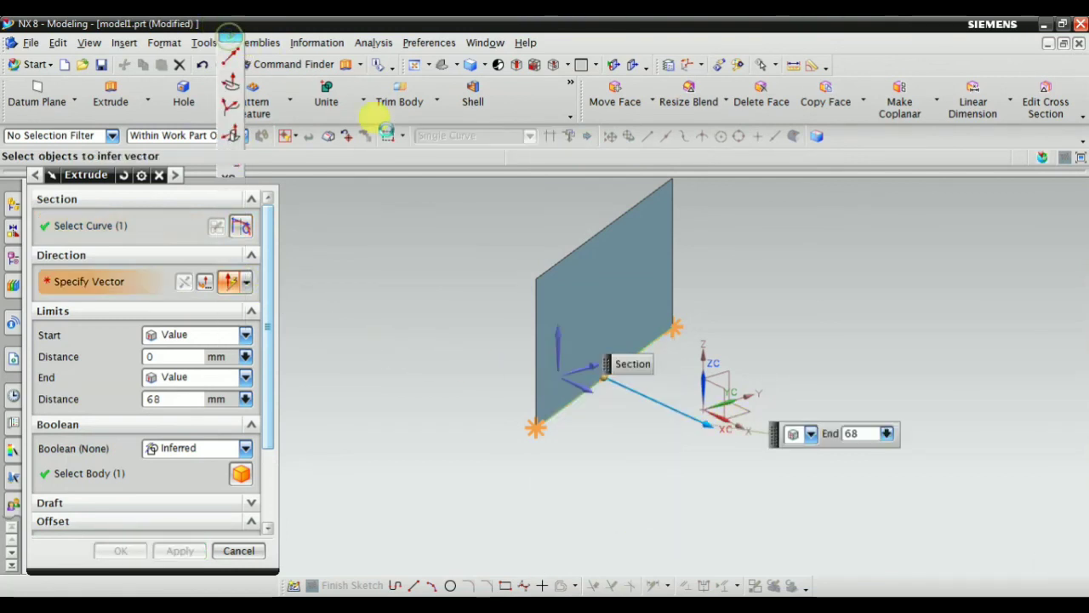
pyautogui.click(584, 388)
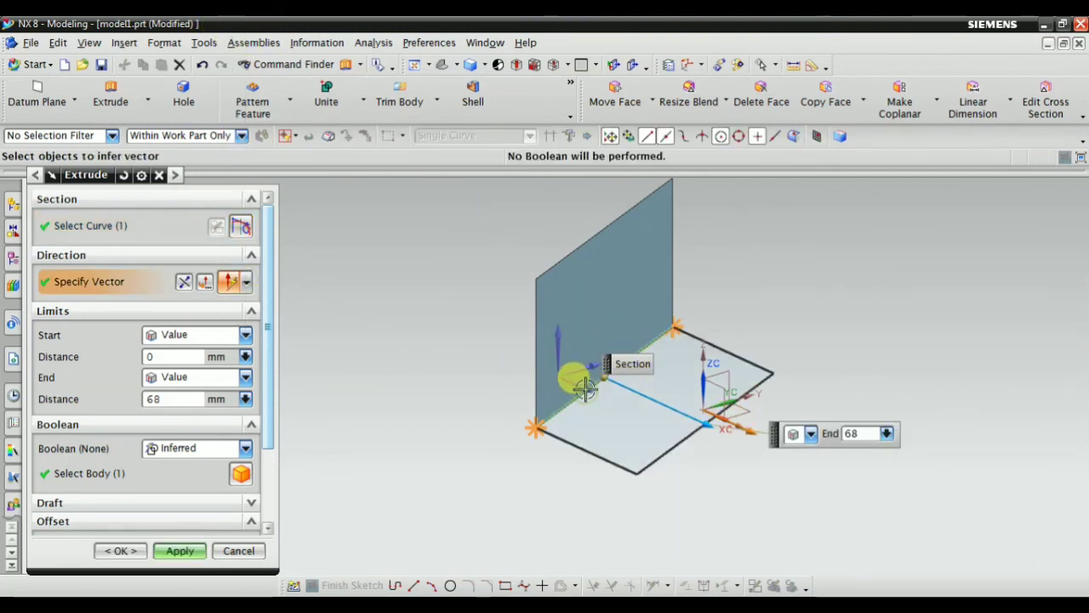
pyautogui.click(178, 550)
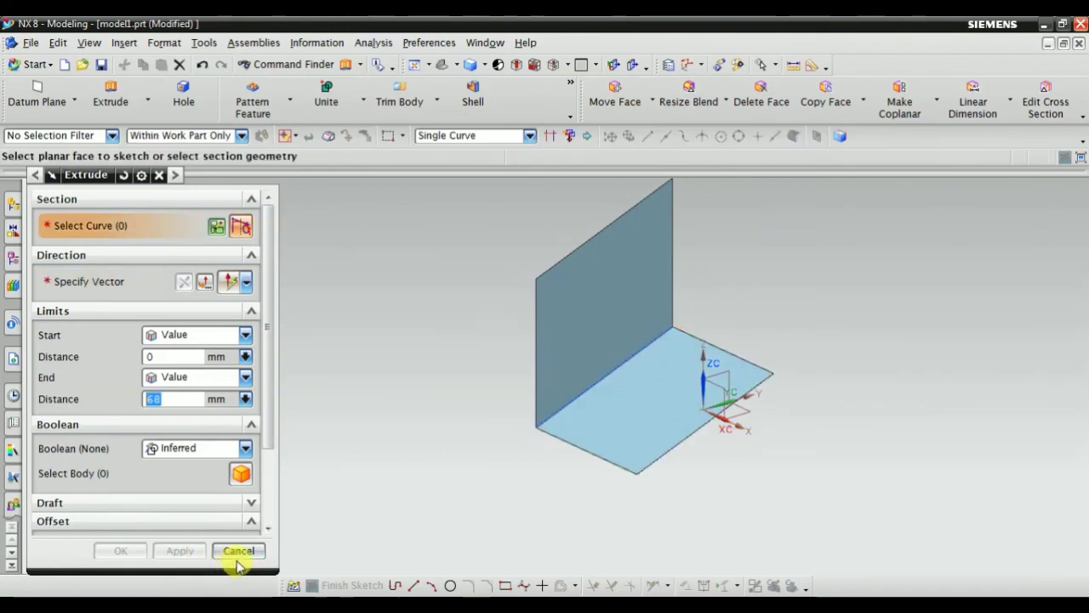
pyautogui.click(238, 550)
# Step: Draw a three-point arc with a radius of about 215 mm through free points beside the two flat sheets
pyautogui.scroll(-2, 702, 397)
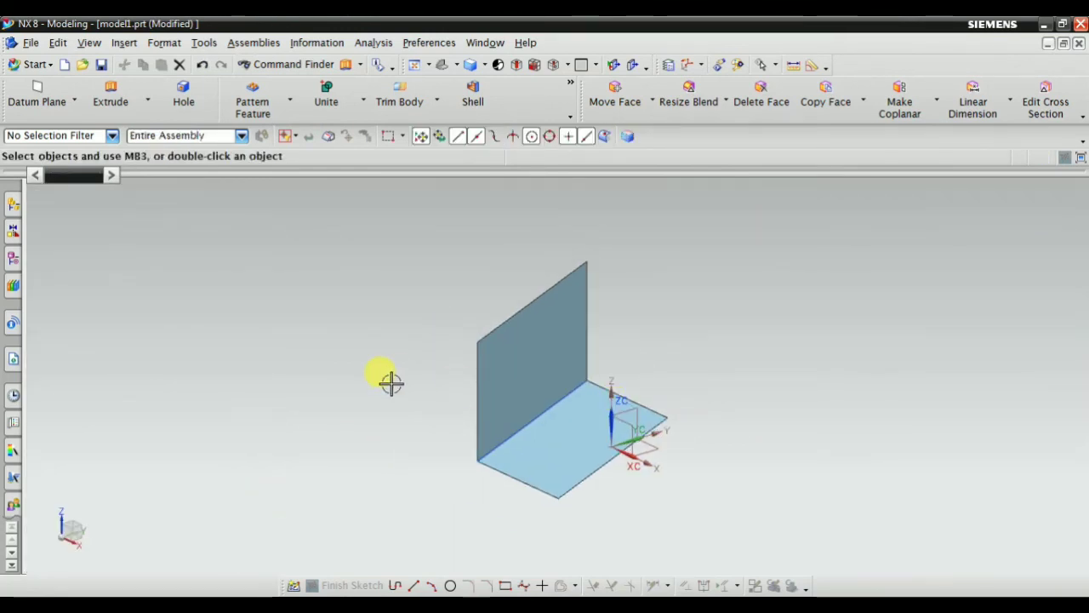
pyautogui.scroll(-2, 686, 375)
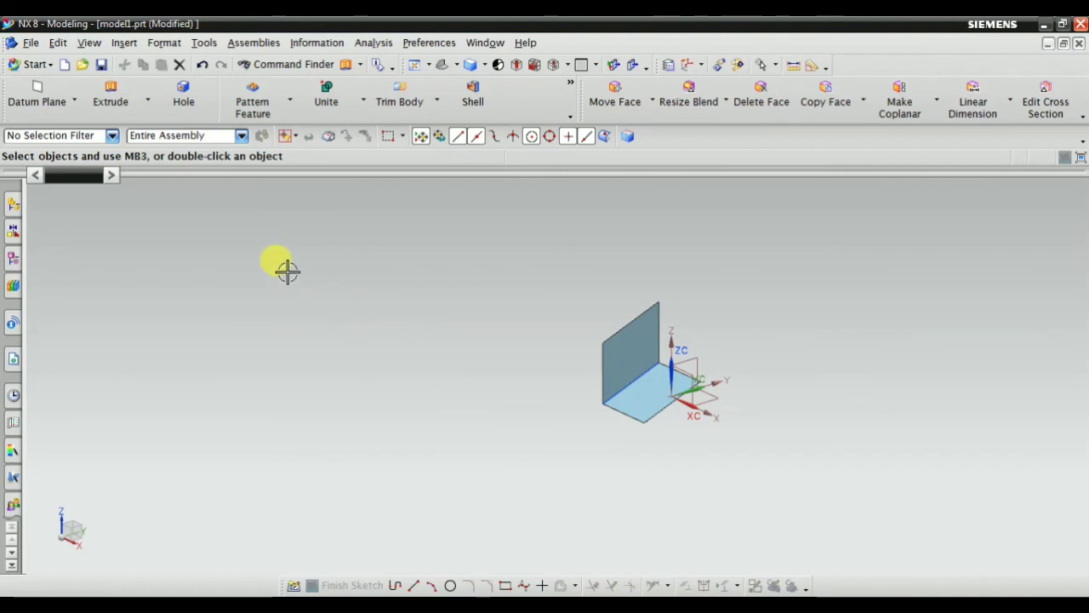
pyautogui.click(126, 44)
pyautogui.moveTo(219, 160)
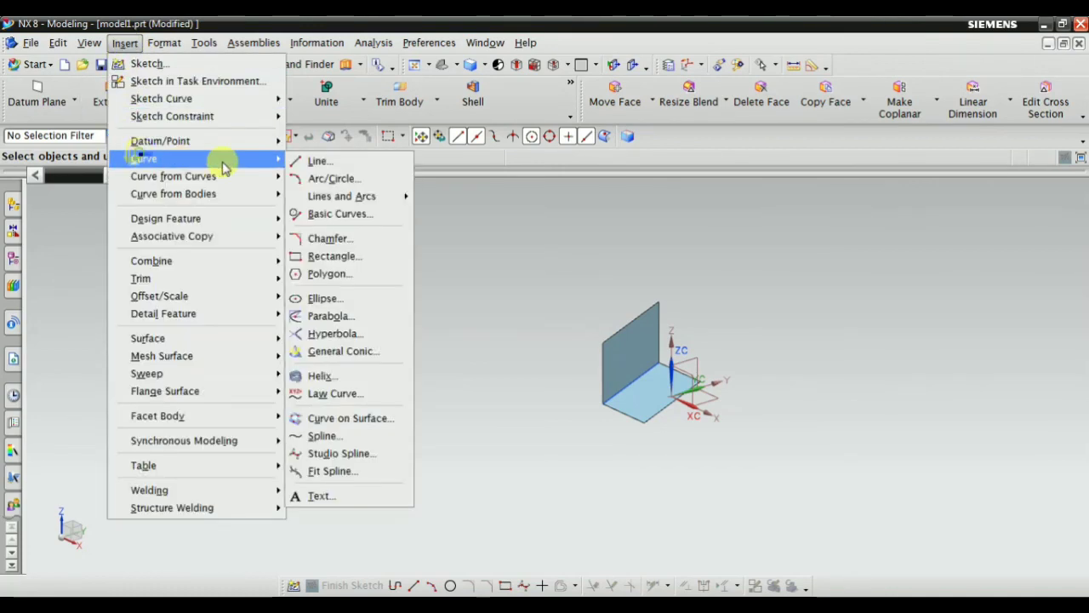
pyautogui.click(343, 181)
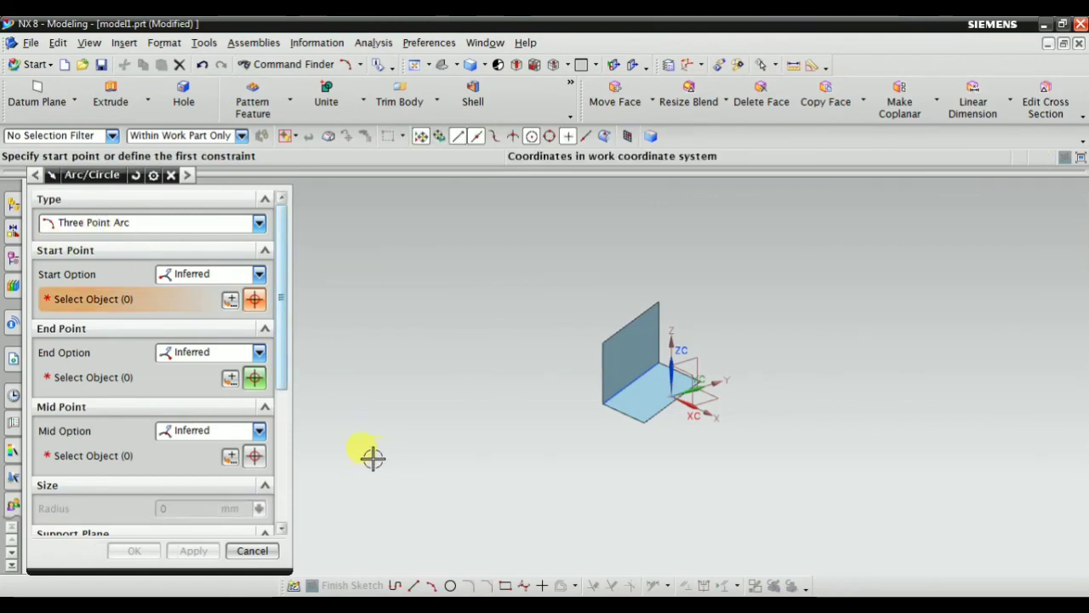
pyautogui.click(372, 455)
pyautogui.click(569, 349)
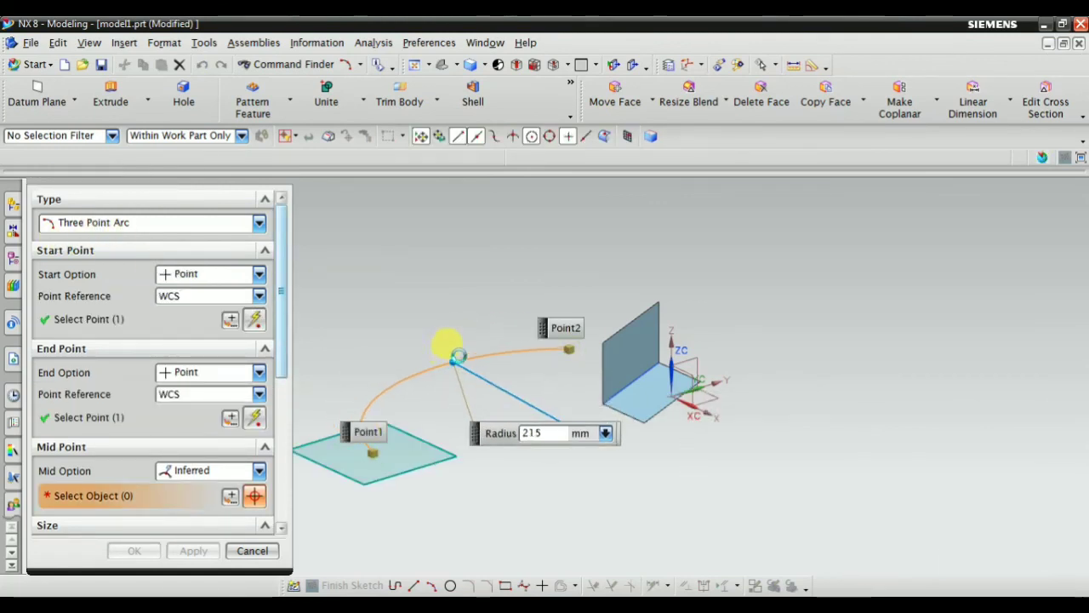
pyautogui.click(458, 356)
pyautogui.click(129, 552)
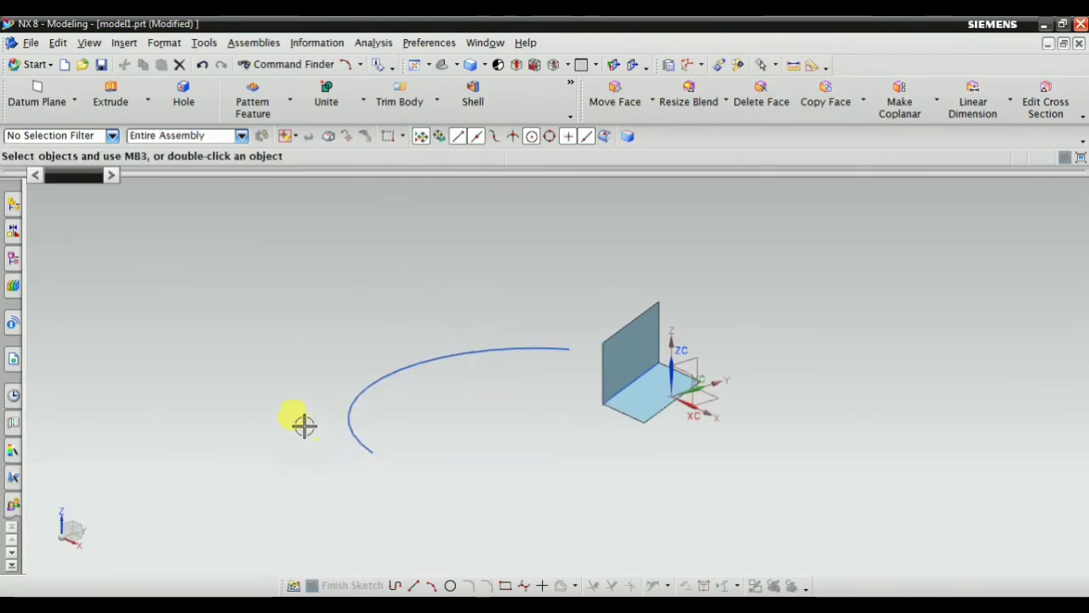
# Step: Extrude the arc upward into a tall curved sheet
pyautogui.click(106, 92)
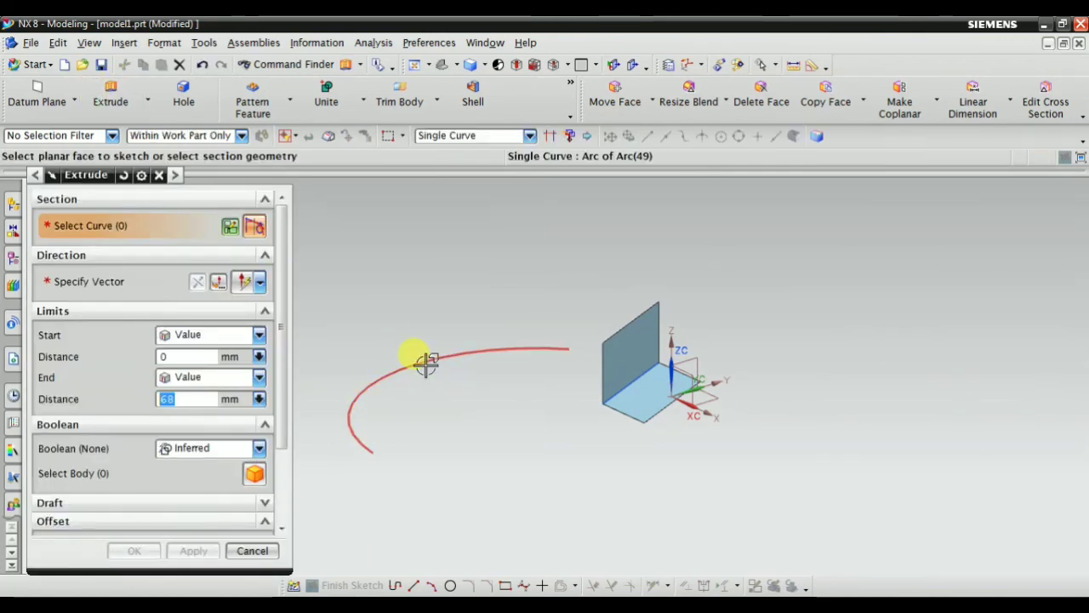
pyautogui.click(426, 365)
pyautogui.moveTo(440, 285); pyautogui.dragTo(427, 181)
pyautogui.click(119, 551)
# Step: Bring the model back into view and orbit it about a point picked on the curved sheet
pyautogui.moveTo(365, 431); pyautogui.dragTo(485, 479, button='middle')
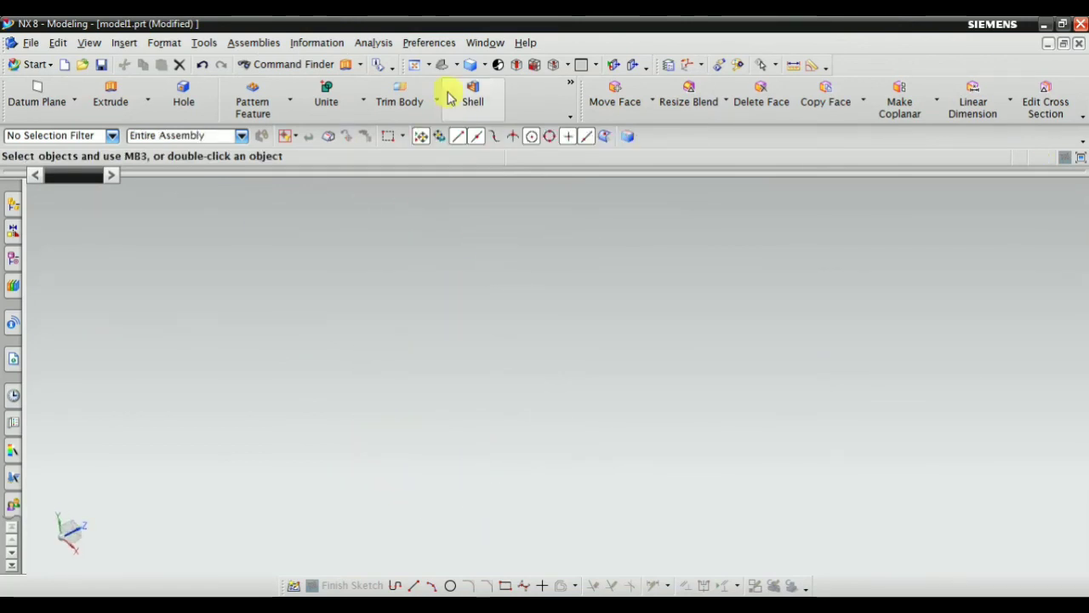
pyautogui.click(442, 65)
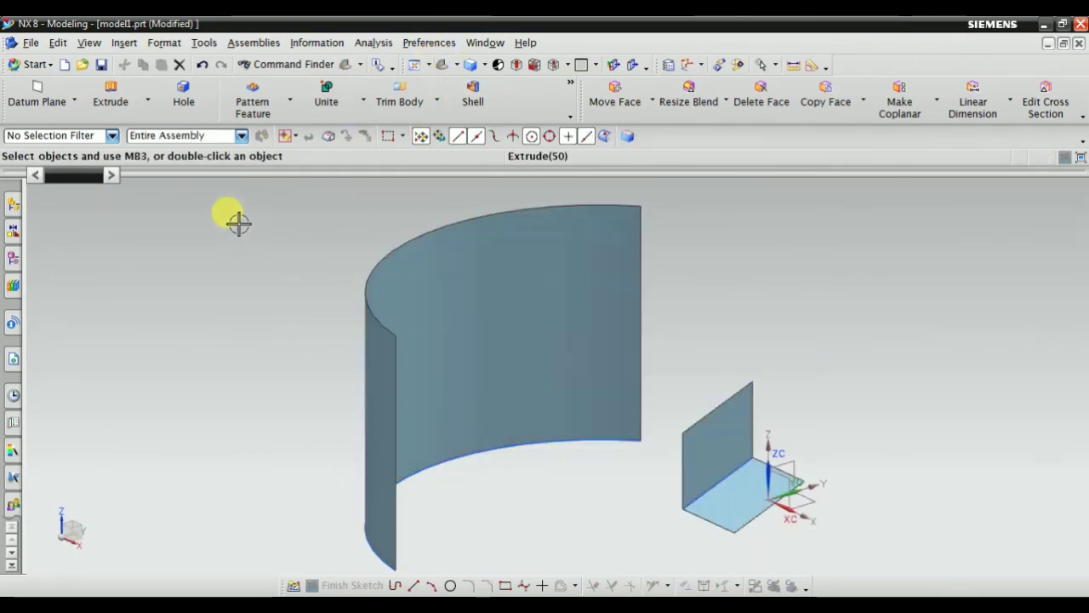
pyautogui.rightClick(231, 219)
pyautogui.click(287, 381)
pyautogui.click(471, 318)
pyautogui.moveTo(471, 318)
pyautogui.mouseDown(button='middle')
pyautogui.moveTo(350, 382)
pyautogui.moveTo(423, 333)
pyautogui.moveTo(394, 372)
pyautogui.moveTo(376, 320)
pyautogui.mouseUp(button='middle')
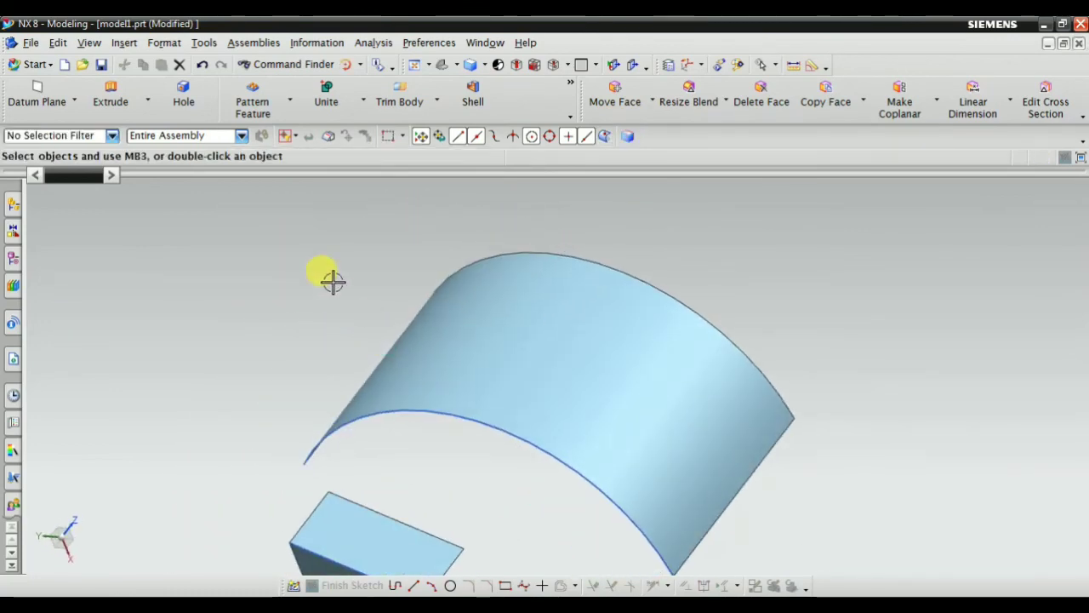
# Step: Create a Curve on Surface spline through four points arching across the curved sheet's face
pyautogui.click(124, 42)
pyautogui.moveTo(147, 167)
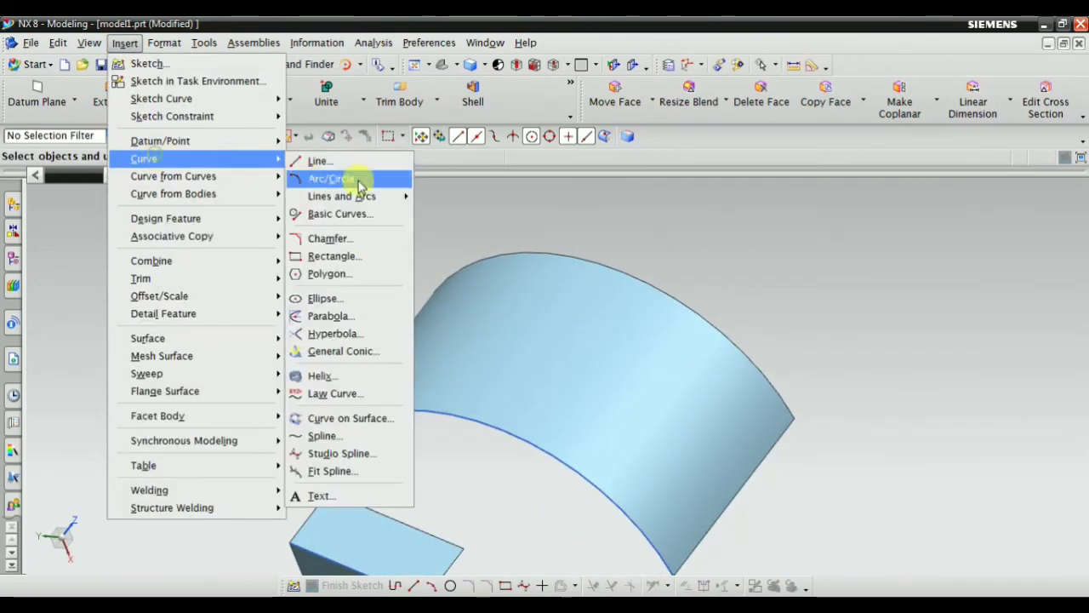
pyautogui.click(362, 421)
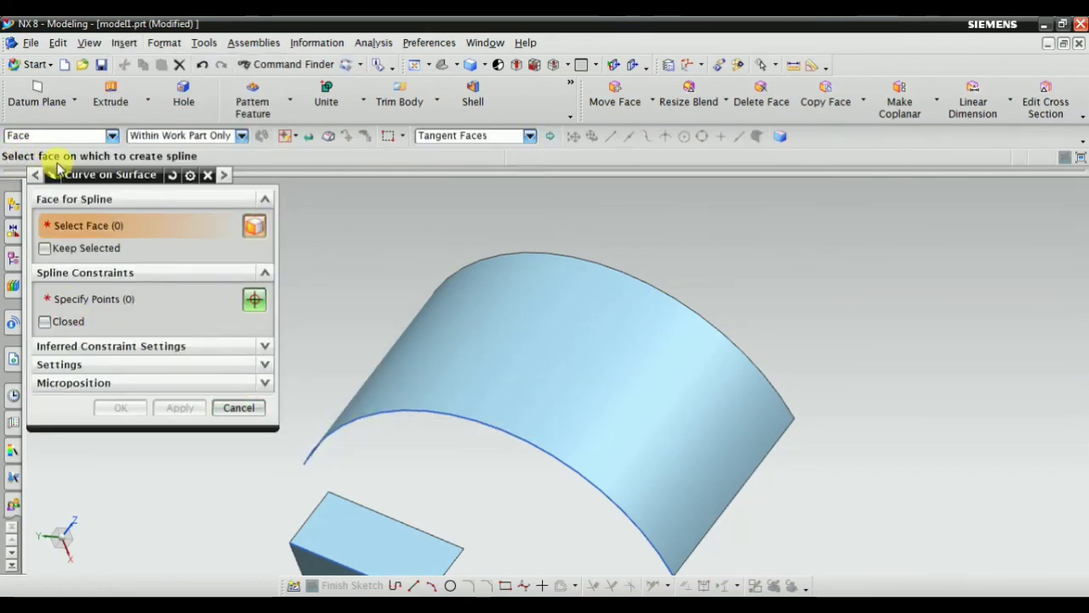
pyautogui.moveTo(426, 252); pyautogui.dragTo(420, 275, button='middle')
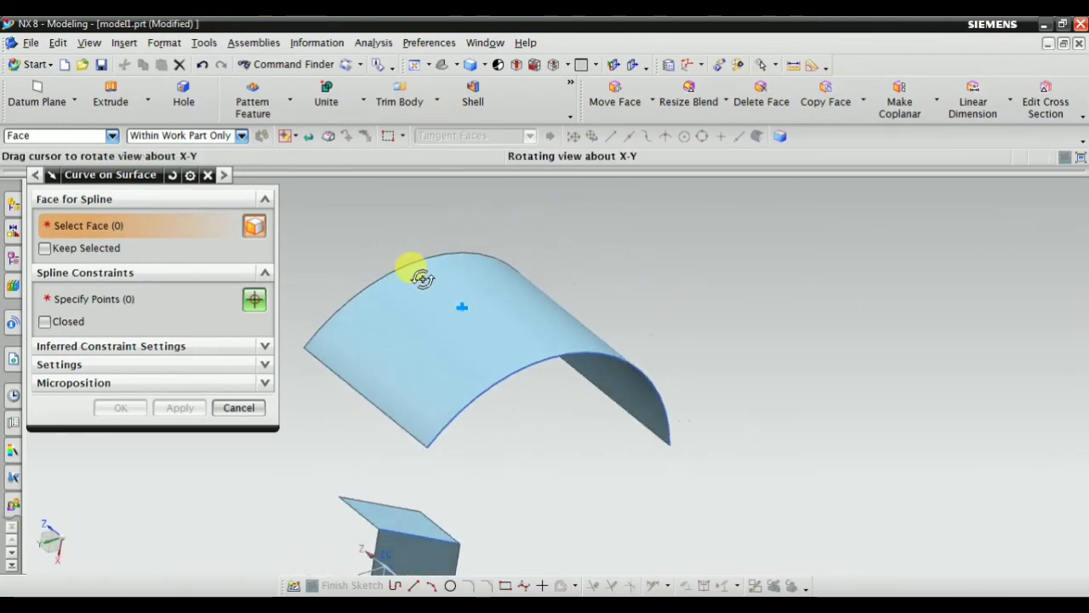
pyautogui.scroll(-3, 327, 383)
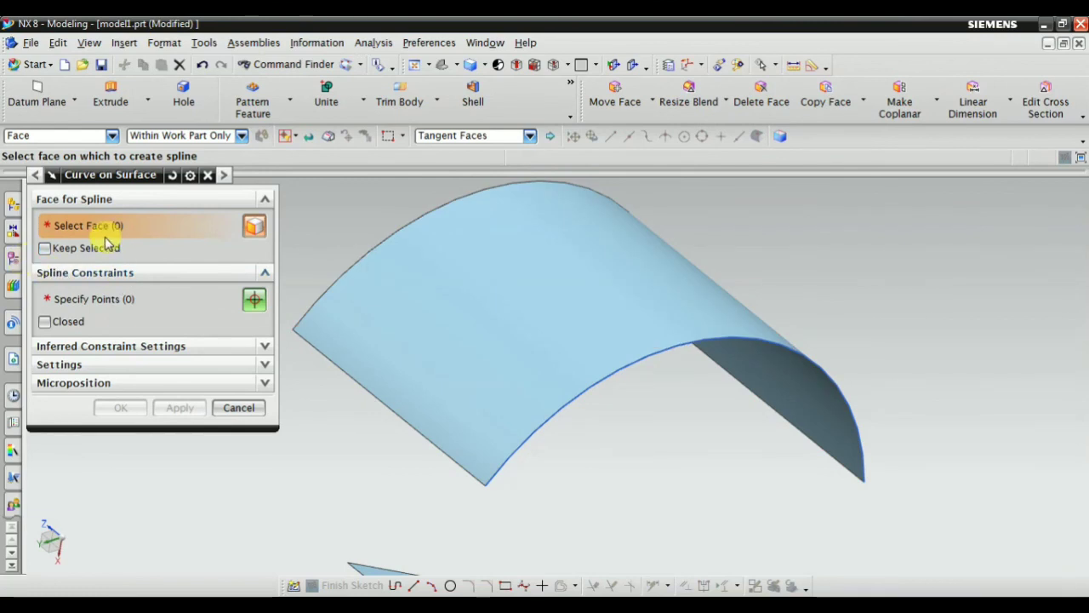
pyautogui.click(486, 311)
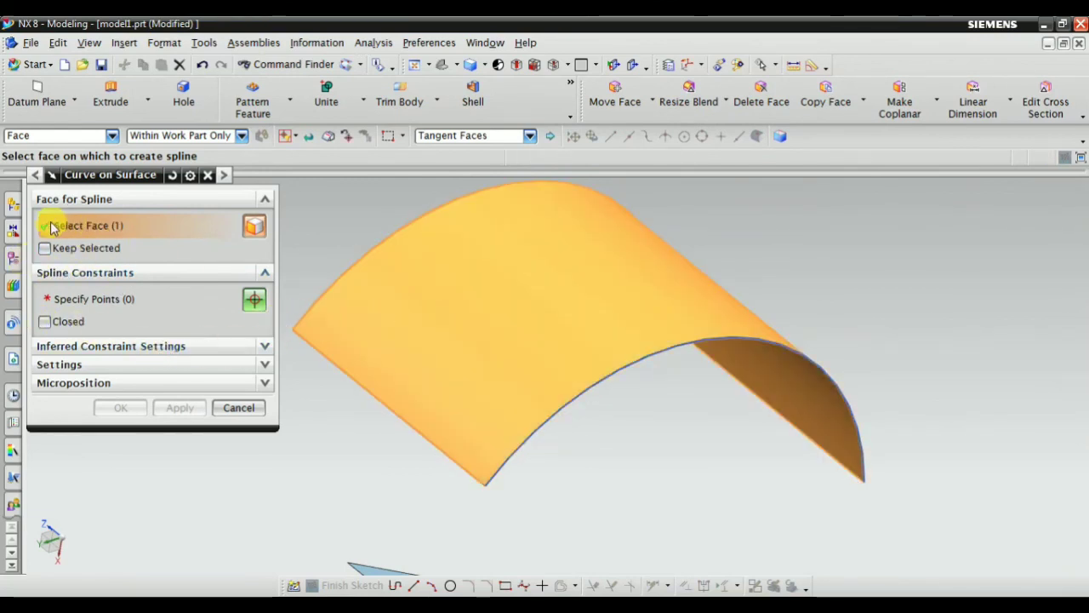
pyautogui.click(100, 303)
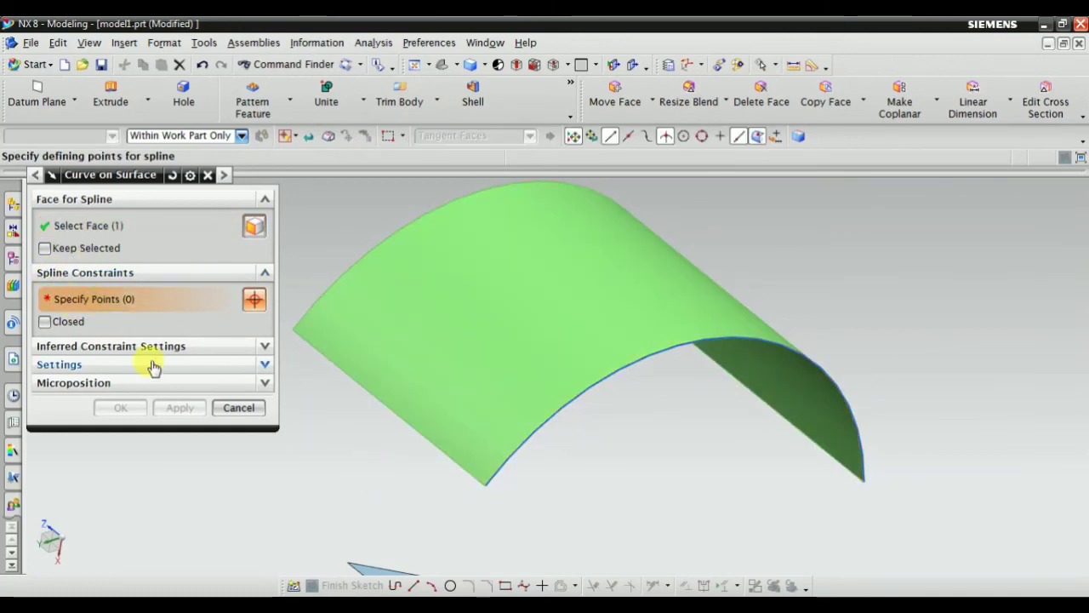
pyautogui.click(465, 398)
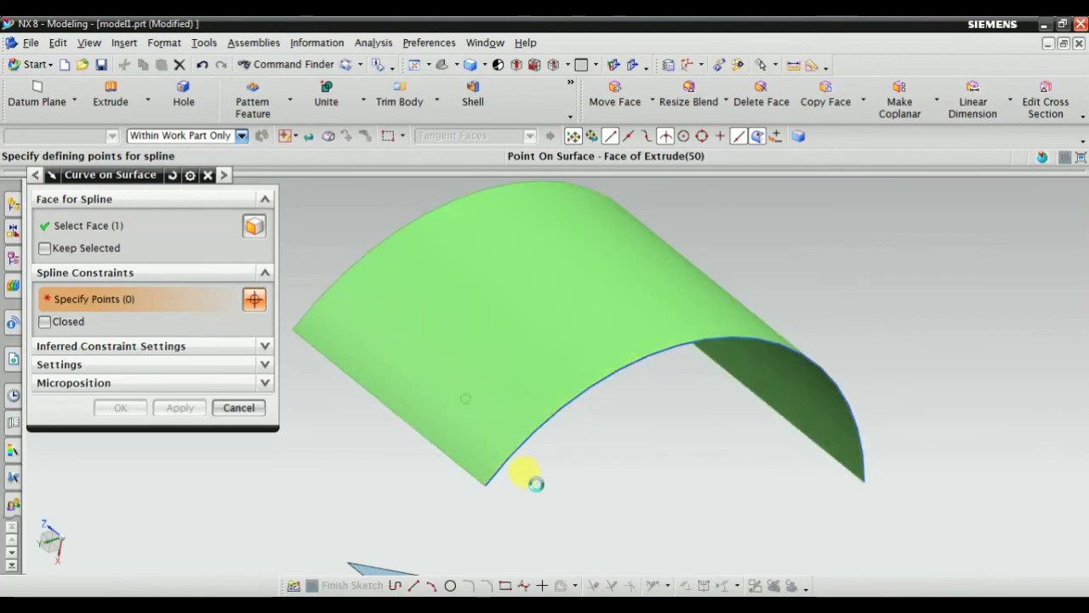
pyautogui.click(587, 269)
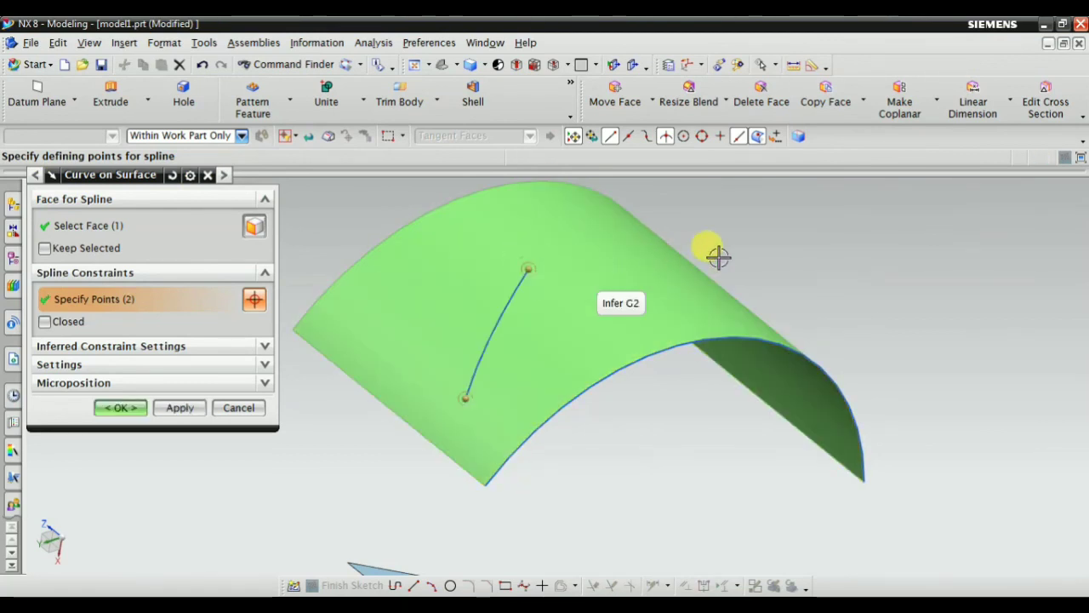
pyautogui.moveTo(720, 253)
pyautogui.mouseDown(button='middle')
pyautogui.moveTo(698, 284)
pyautogui.moveTo(663, 282)
pyautogui.mouseUp(button='middle')
pyautogui.click(696, 245)
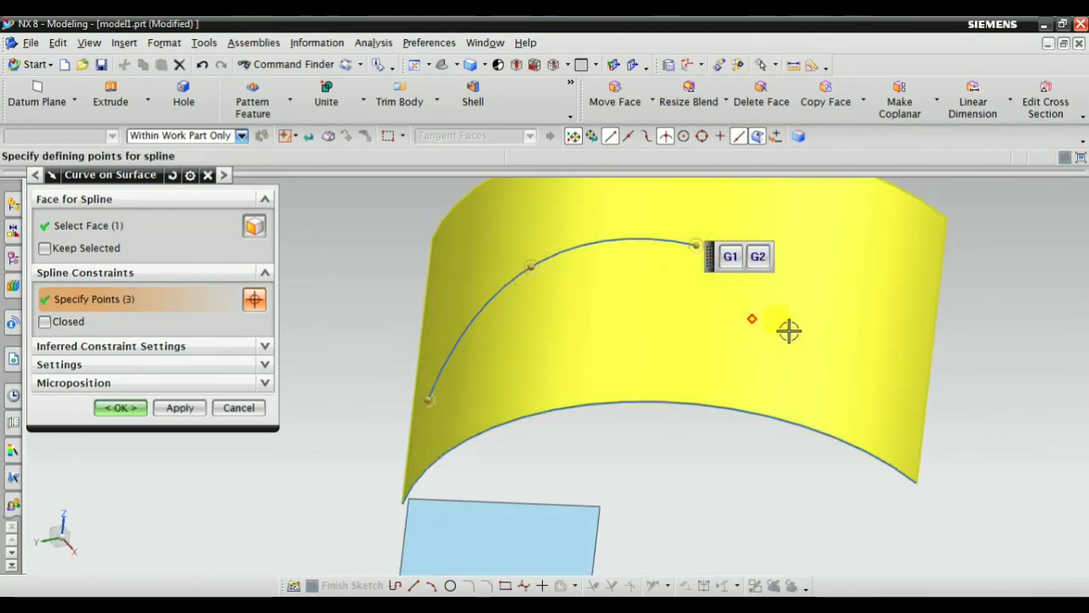
pyautogui.click(852, 339)
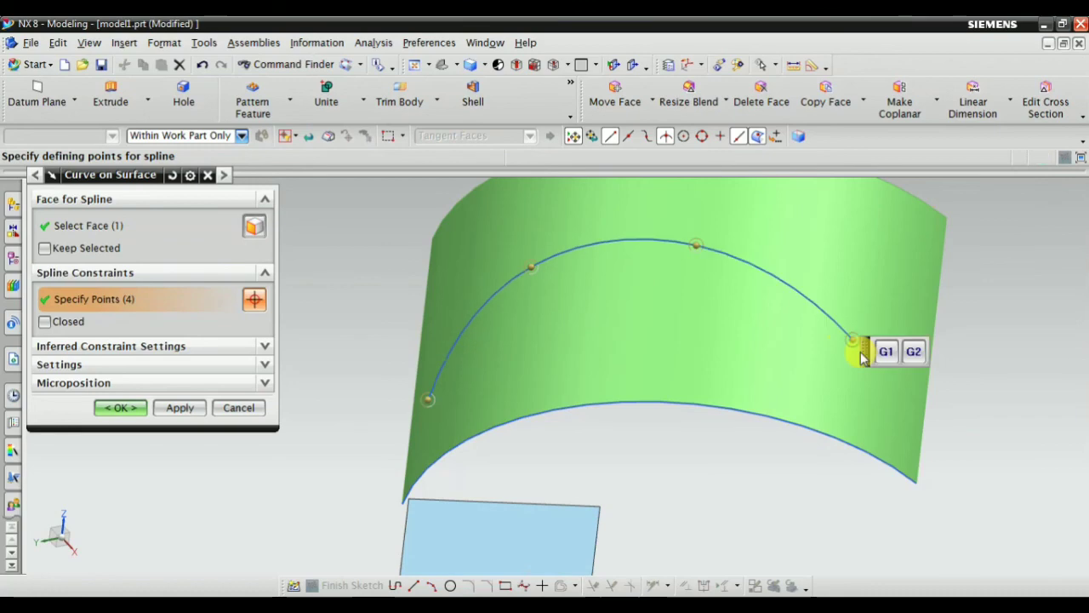
pyautogui.click(120, 408)
# Step: Create a second Curve on Surface spline through three points across the upright flat sheet's face
pyautogui.moveTo(377, 384); pyautogui.dragTo(534, 335, button='middle')
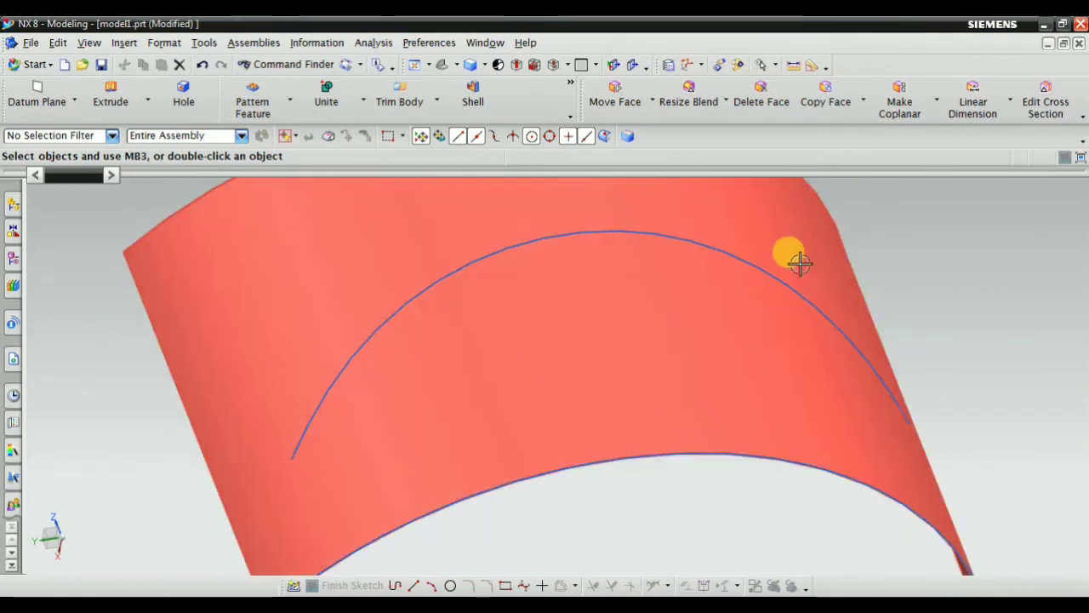
pyautogui.moveTo(797, 260); pyautogui.dragTo(763, 297, button='middle')
pyautogui.scroll(-4, 764, 297)
pyautogui.scroll(1, 763, 297)
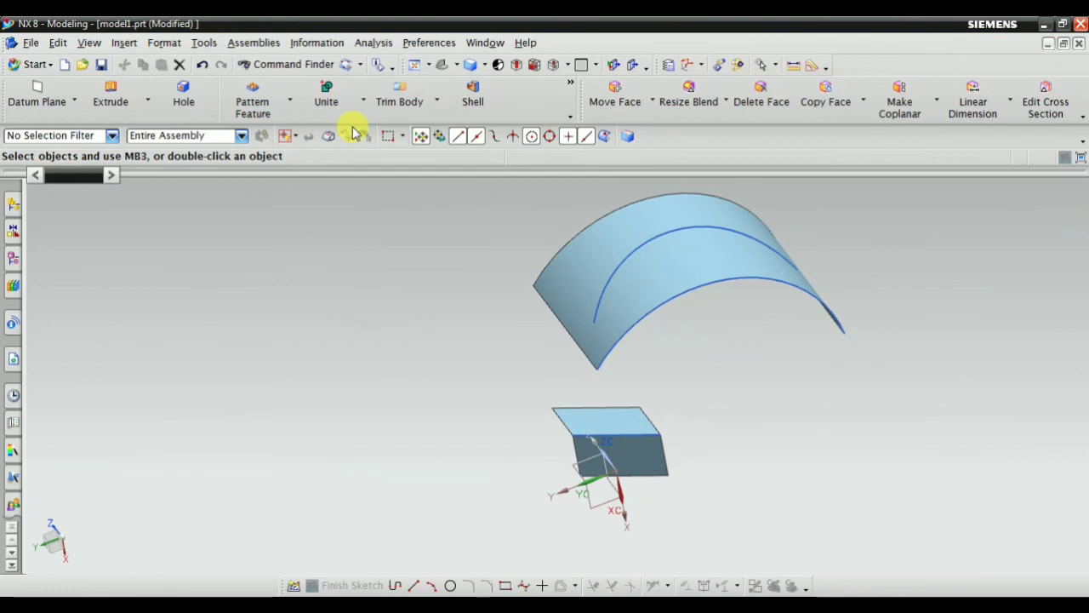
pyautogui.click(124, 42)
pyautogui.moveTo(165, 158)
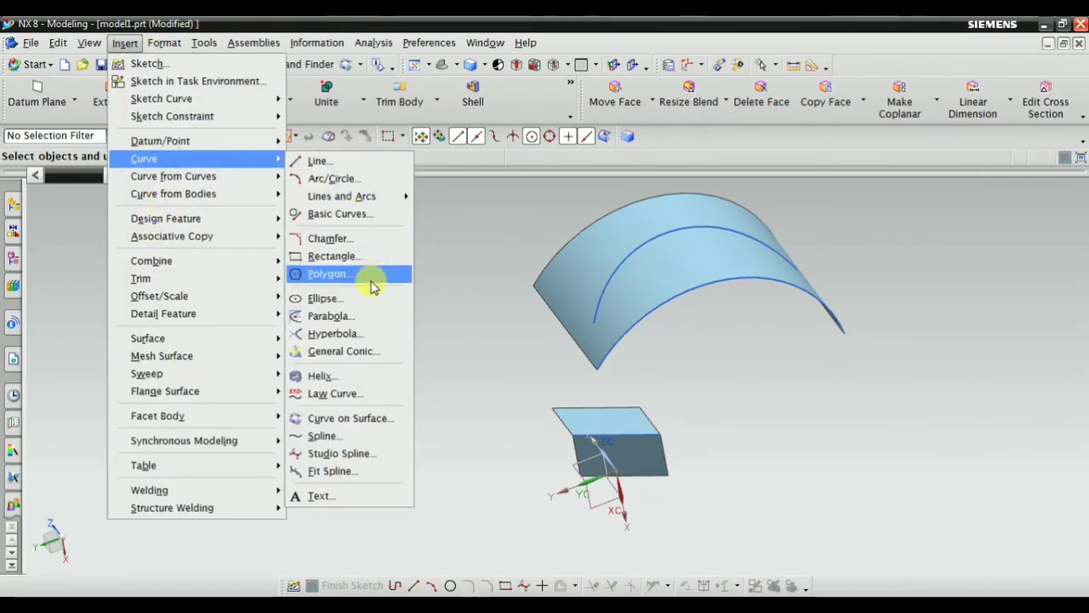
pyautogui.click(357, 429)
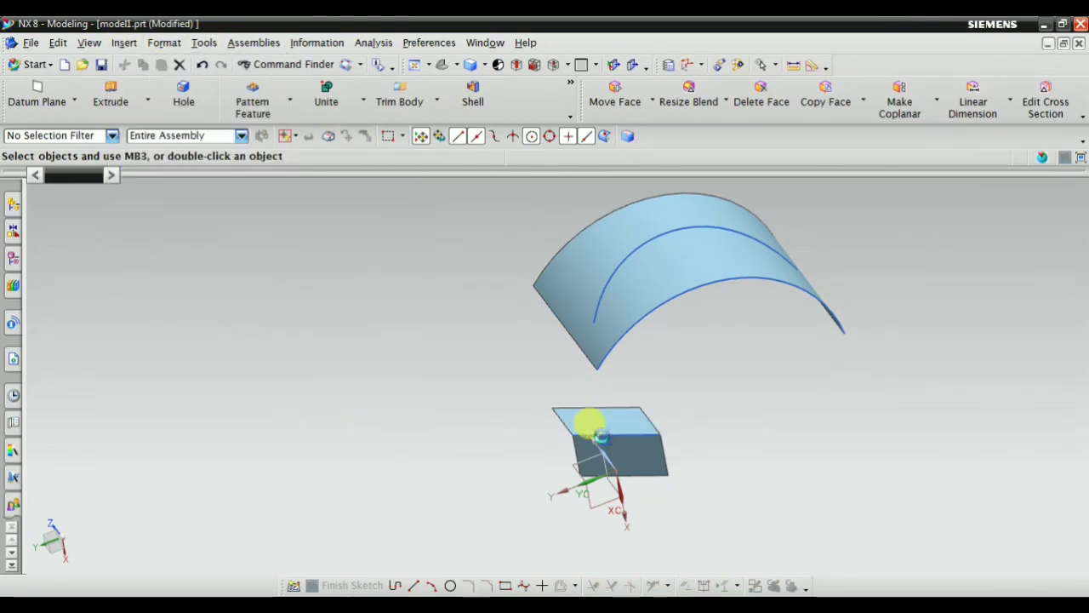
pyautogui.scroll(5, 579, 439)
pyautogui.moveTo(559, 455); pyautogui.dragTo(661, 348, button='middle')
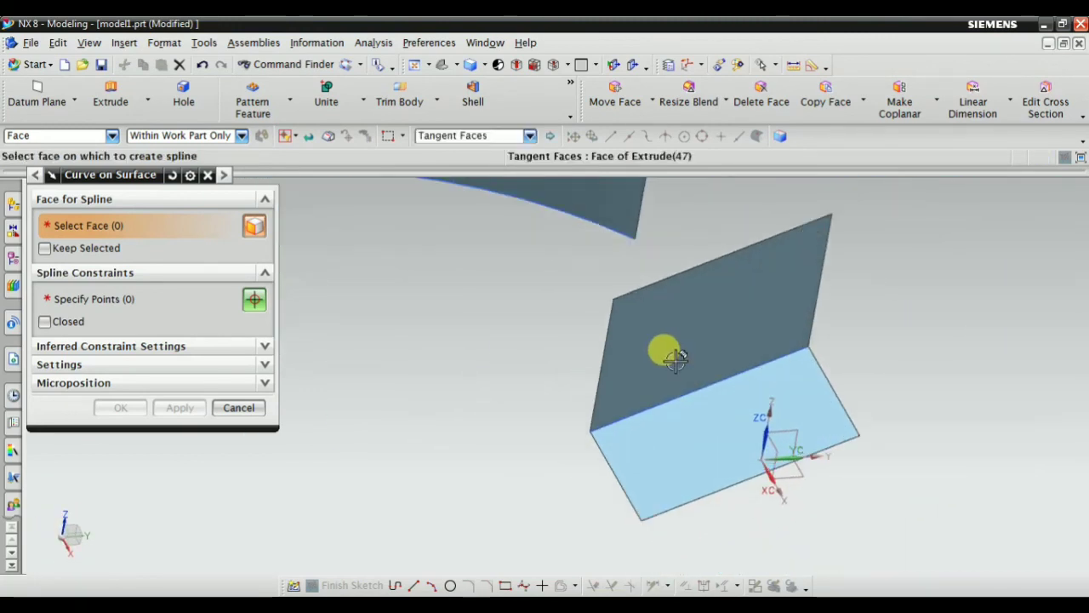
pyautogui.click(683, 327)
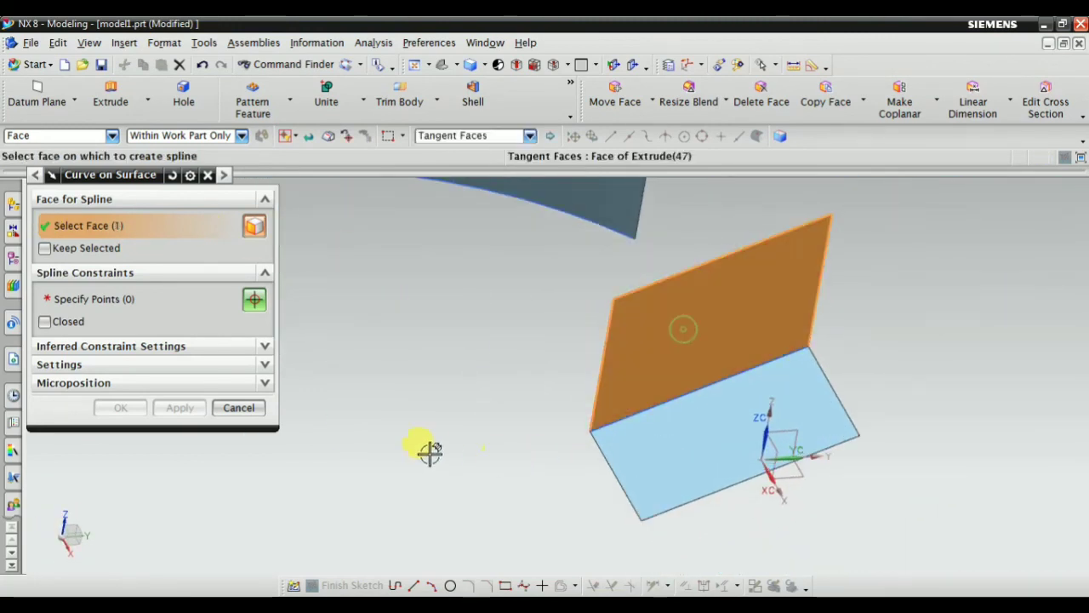
pyautogui.click(122, 303)
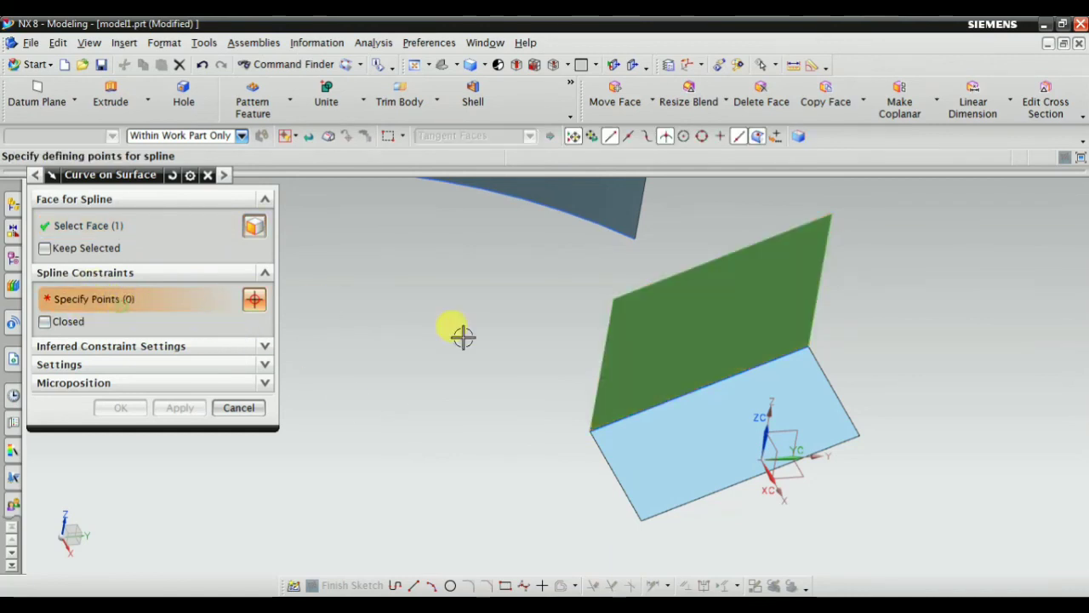
pyautogui.scroll(-3, 583, 401)
pyautogui.click(583, 402)
pyautogui.click(684, 256)
pyautogui.scroll(2, 714, 266)
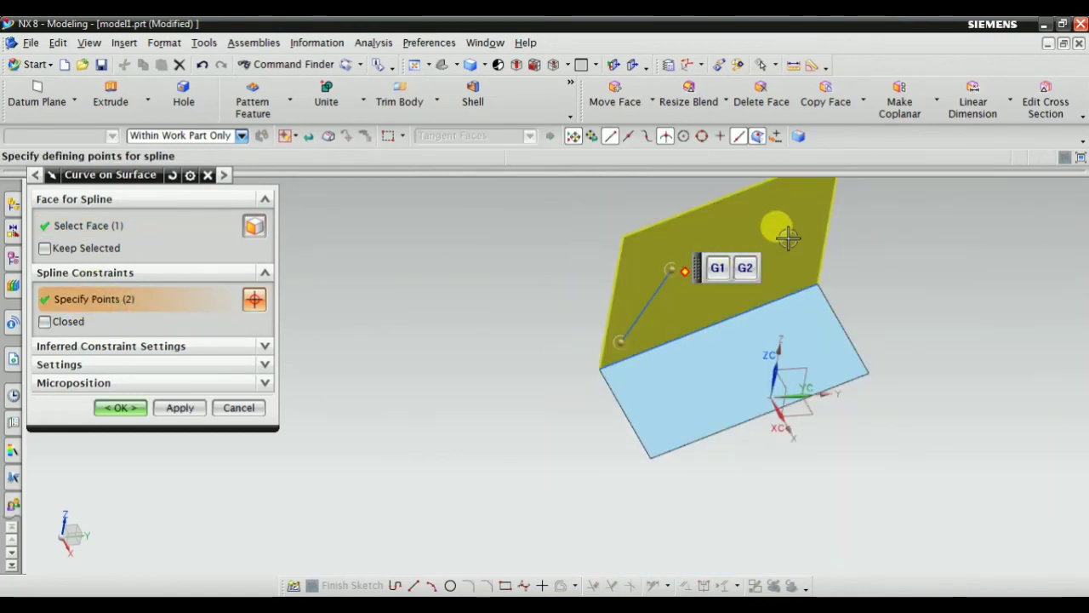
pyautogui.scroll(-2, 831, 221)
pyautogui.click(832, 221)
pyautogui.scroll(3, 736, 322)
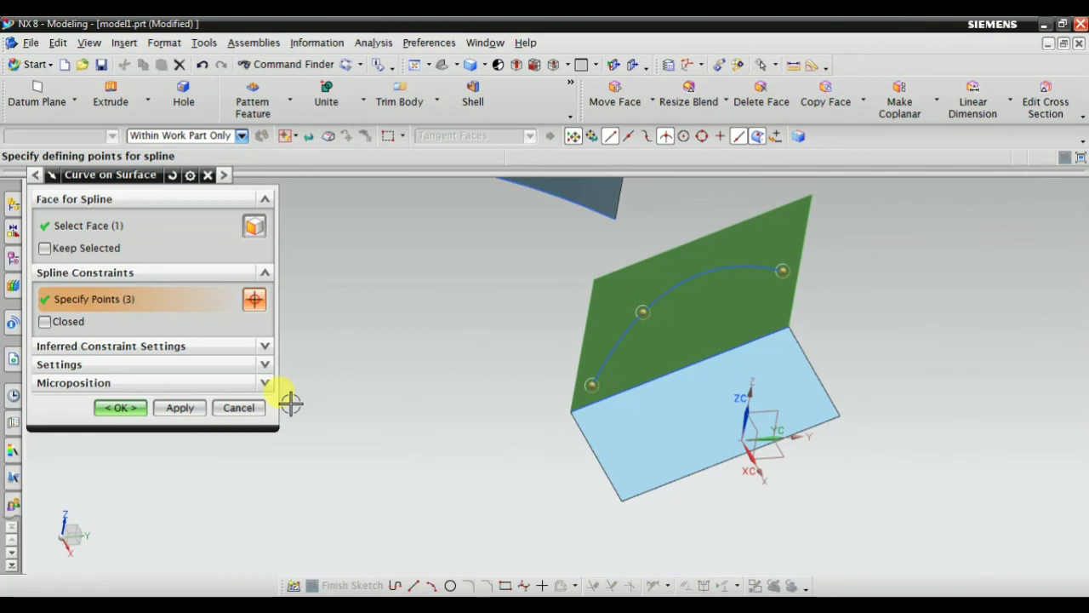
pyautogui.click(109, 414)
# Step: Reopen the three-point Curve on Surface spline on the upright flat sheet for editing
pyautogui.scroll(3, 530, 369)
pyautogui.moveTo(531, 369); pyautogui.dragTo(604, 311, button='middle')
pyautogui.scroll(-3, 603, 312)
pyautogui.click(13, 258)
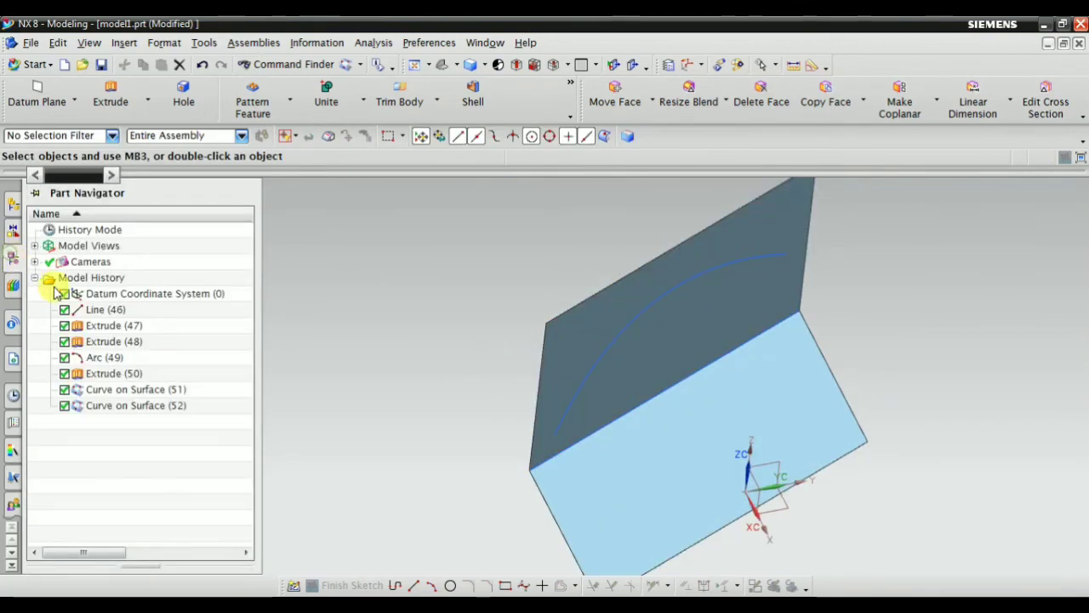
pyautogui.click(119, 392)
pyautogui.doubleClick(115, 406)
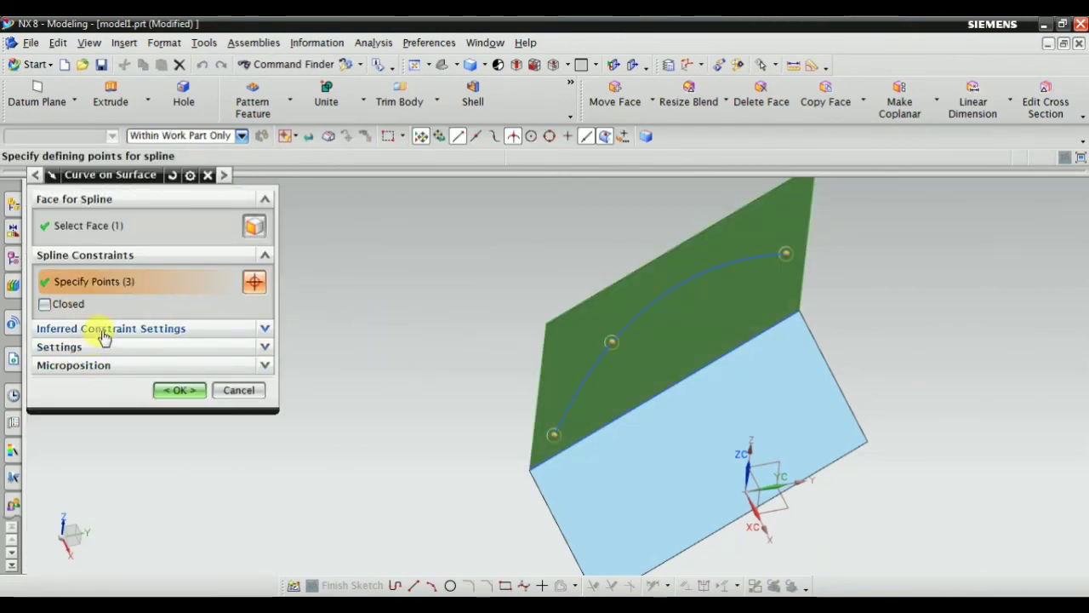
# Step: Examine the spline's inferred constraint settings, curve fit options and microposition rate, and leave the feature without changing it
pyautogui.click(104, 331)
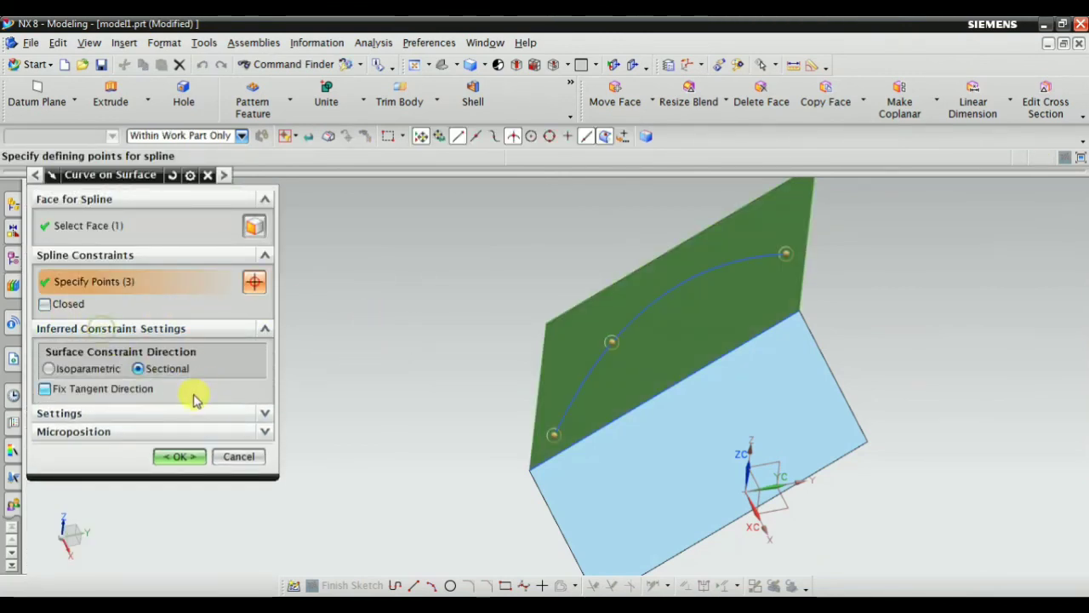
pyautogui.click(106, 414)
pyautogui.click(124, 504)
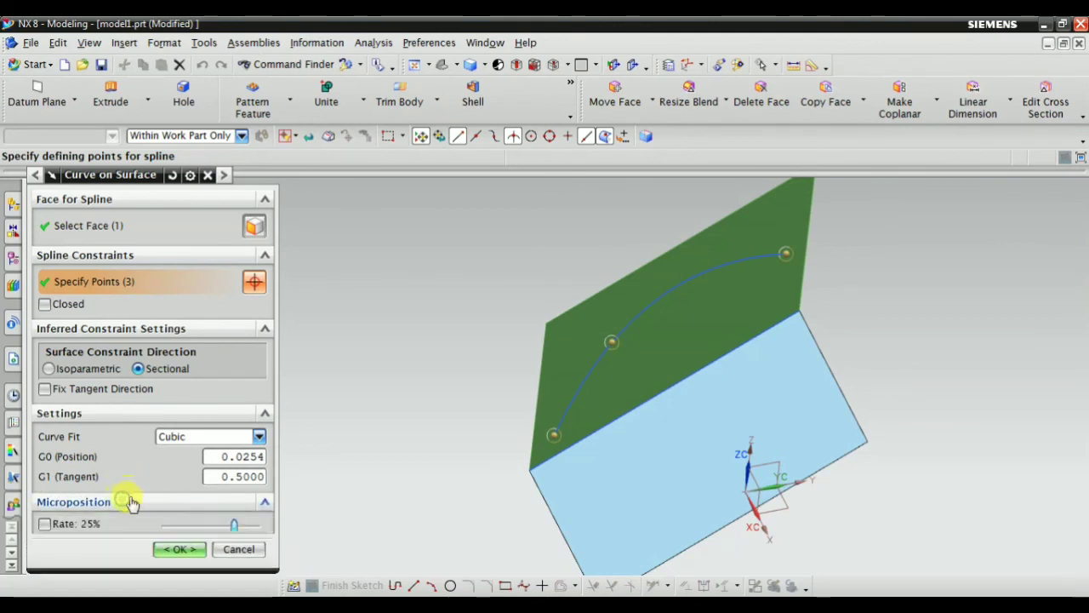
pyautogui.click(189, 432)
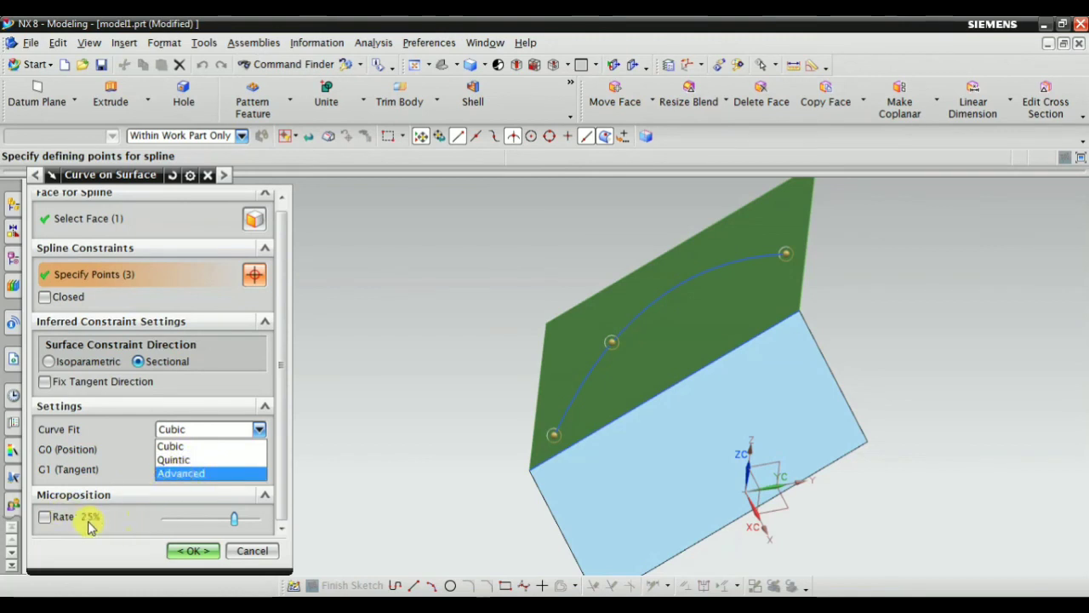
pyautogui.click(238, 525)
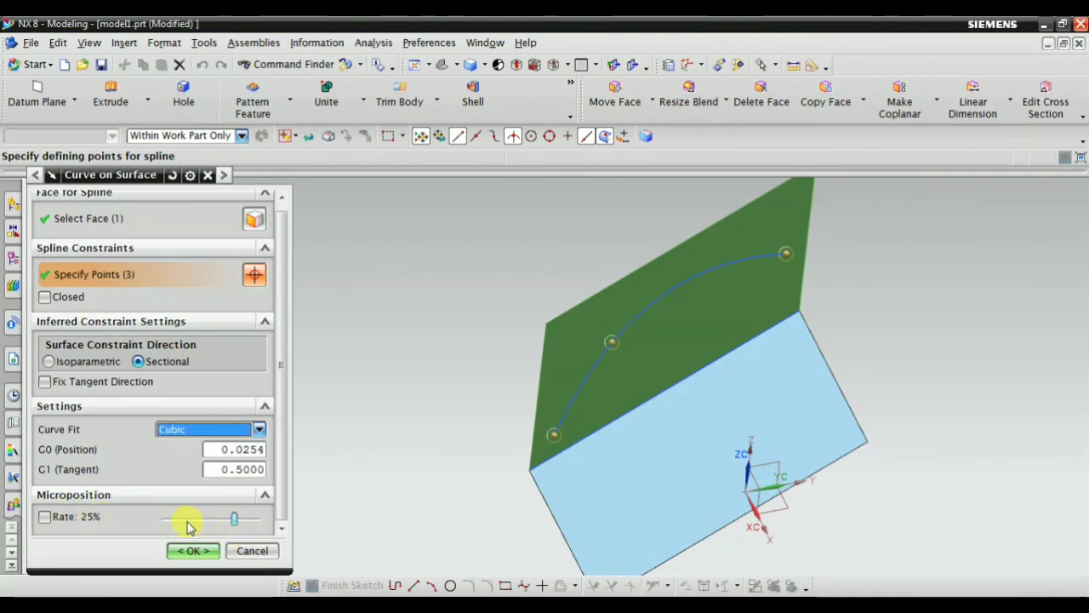
pyautogui.click(238, 559)
# Step: Set up a Spline By Poles with the curve type set to Single Segment
pyautogui.scroll(-2, 374, 367)
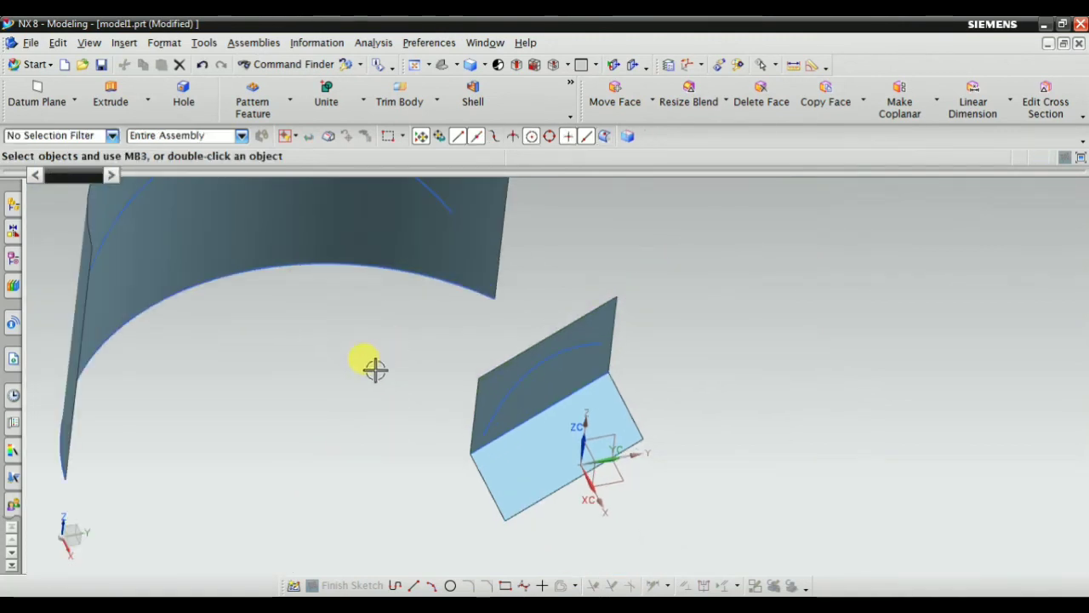
pyautogui.scroll(-3, 289, 328)
pyautogui.click(133, 49)
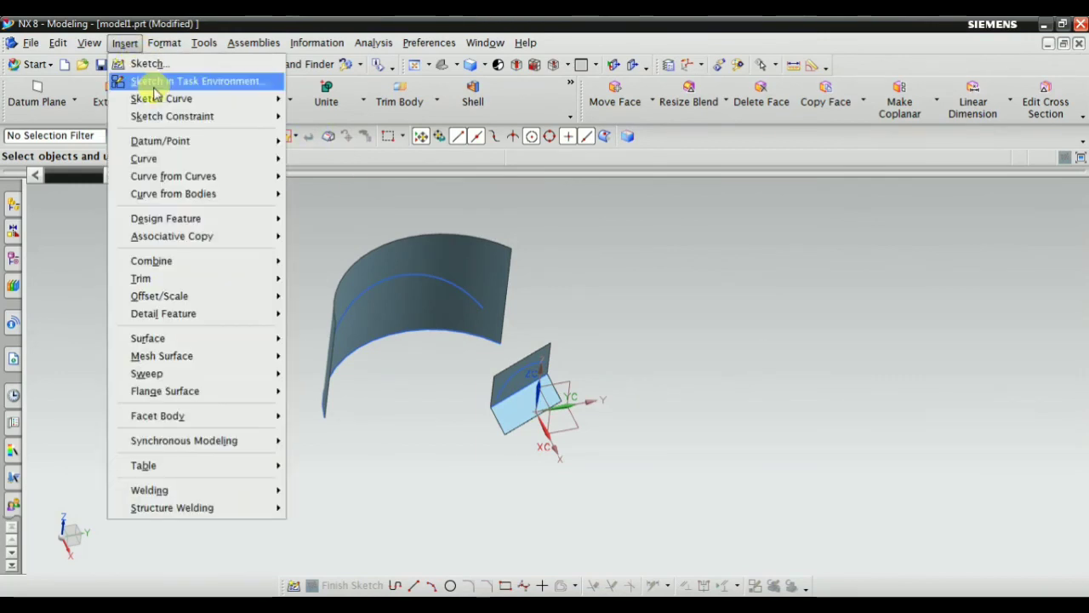
pyautogui.moveTo(174, 163)
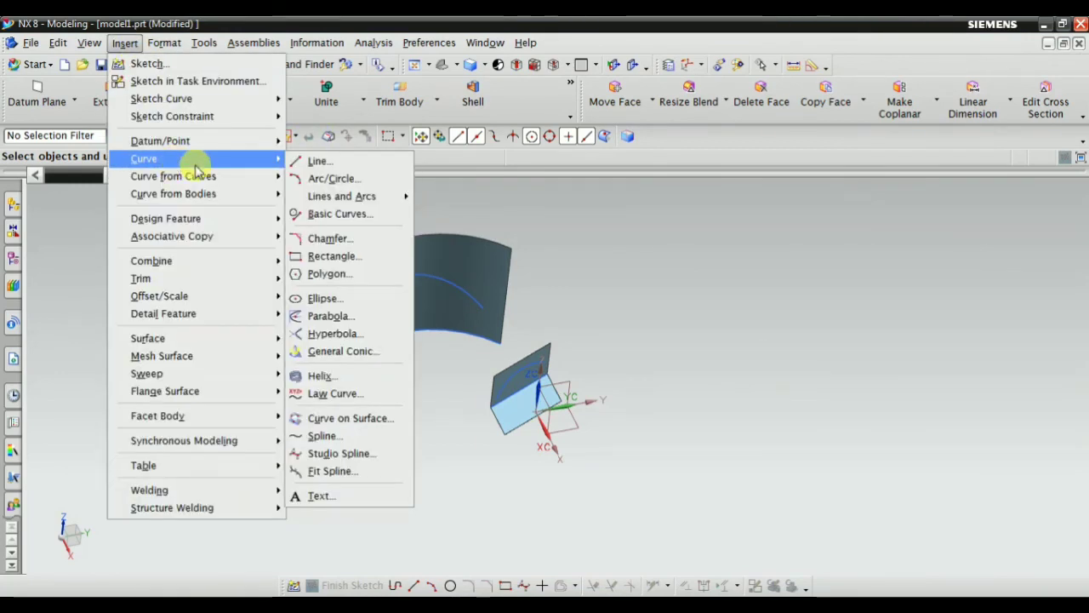
pyautogui.click(306, 435)
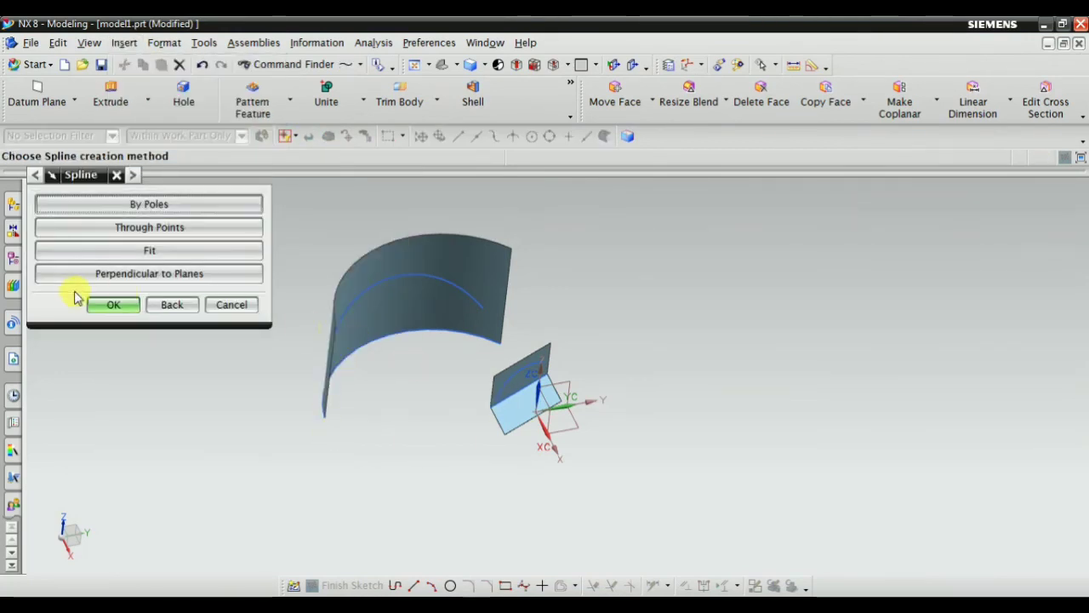
pyautogui.click(146, 205)
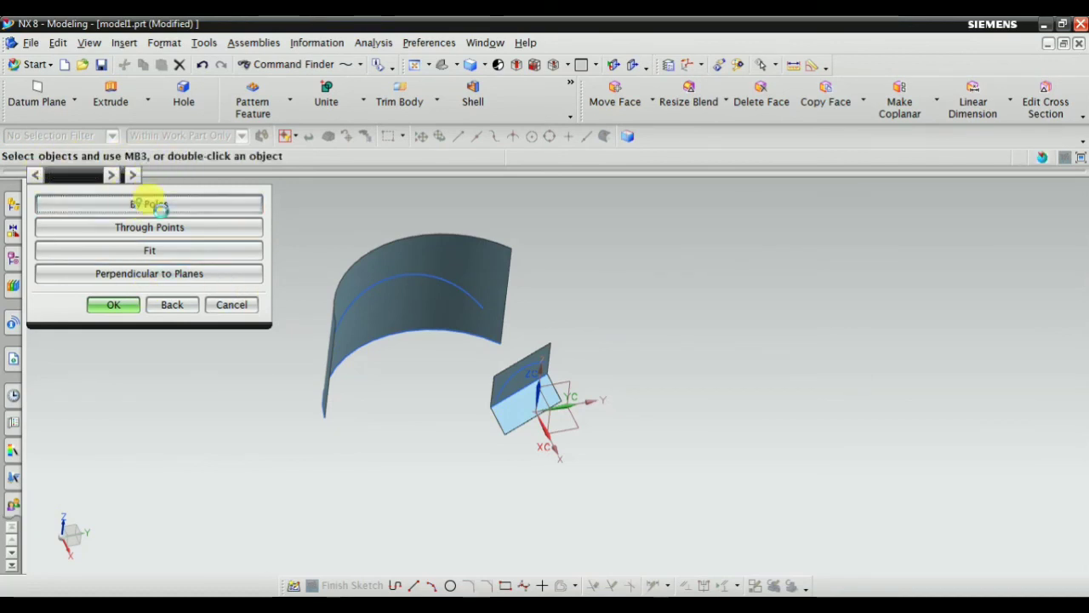
pyautogui.scroll(-2, 386, 328)
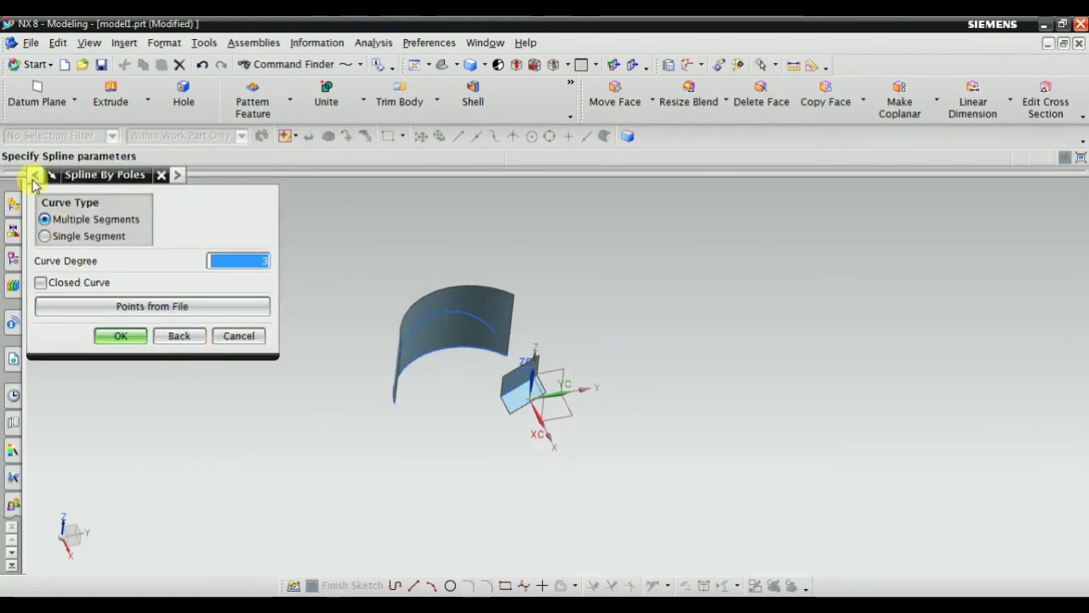
pyautogui.click(74, 247)
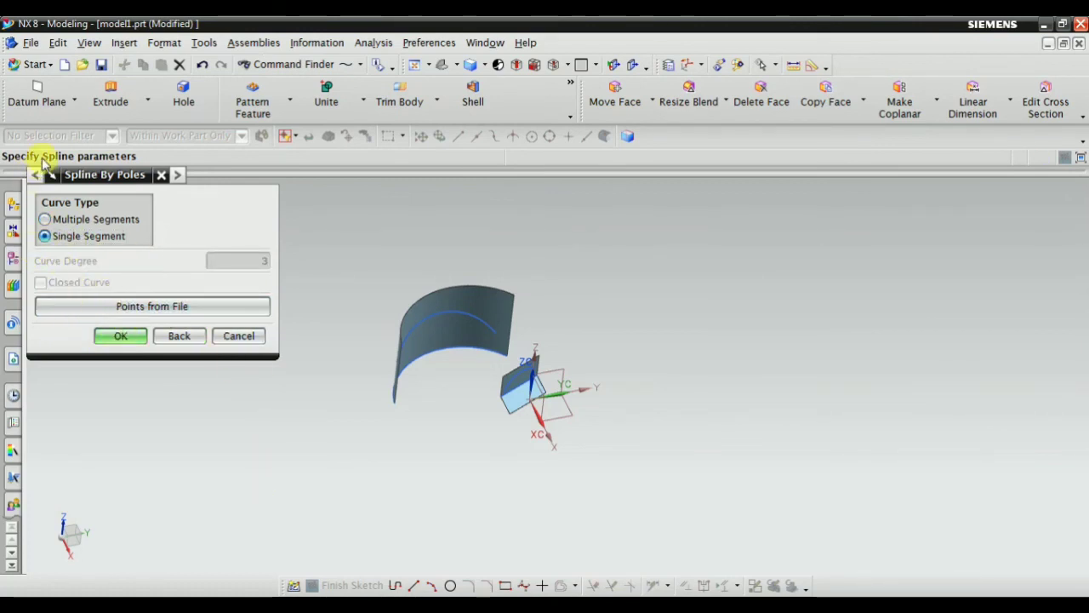
pyautogui.click(122, 334)
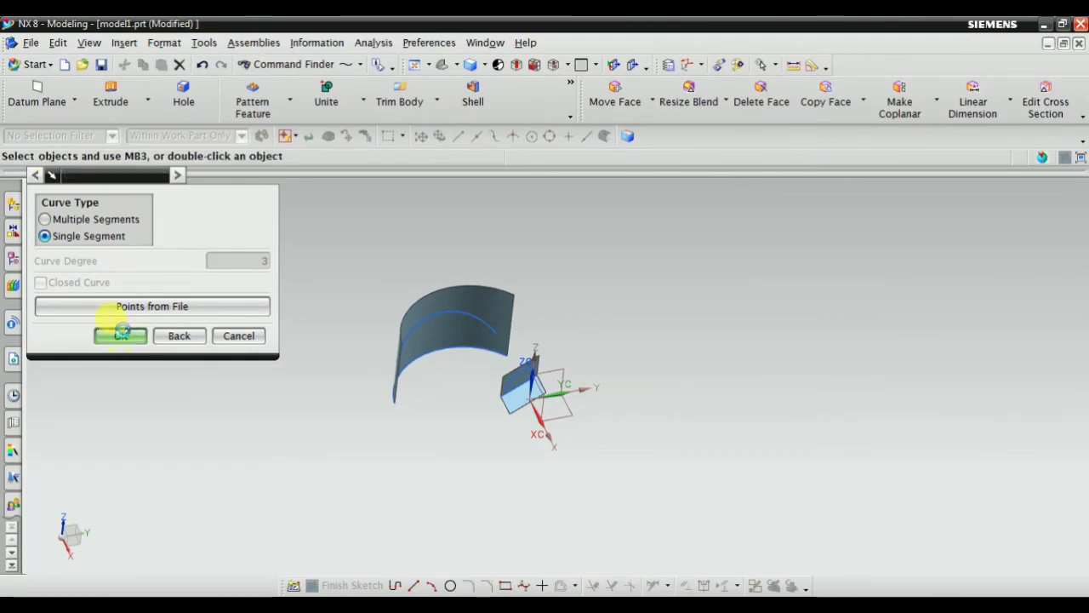
# Step: Place four poles in the open space beside the sheets and create the arched spline from them
pyautogui.scroll(-3, 326, 438)
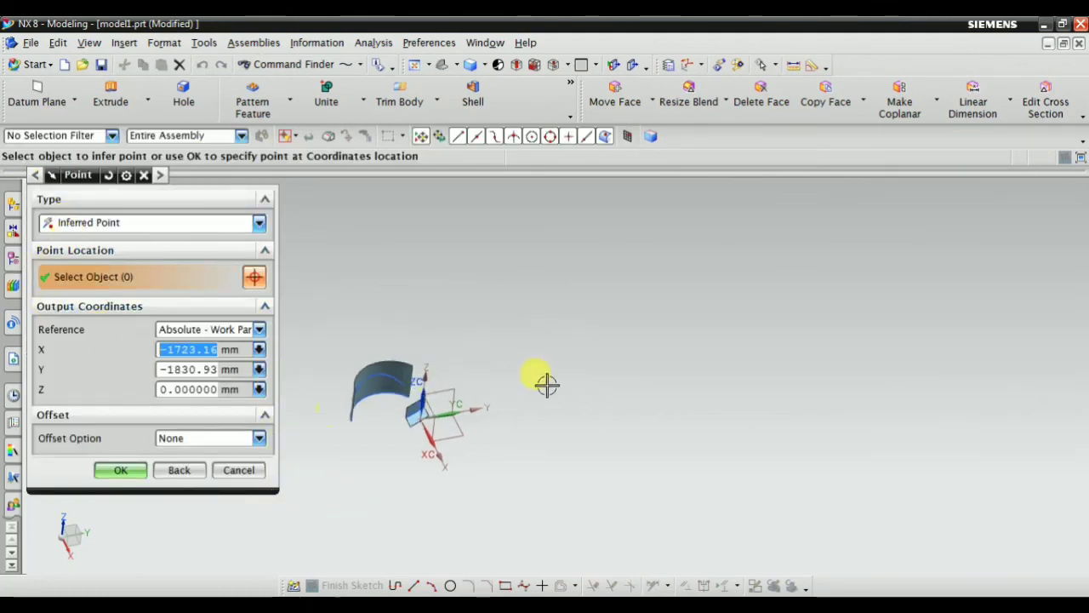
pyautogui.scroll(3, 548, 384)
pyautogui.click(460, 404)
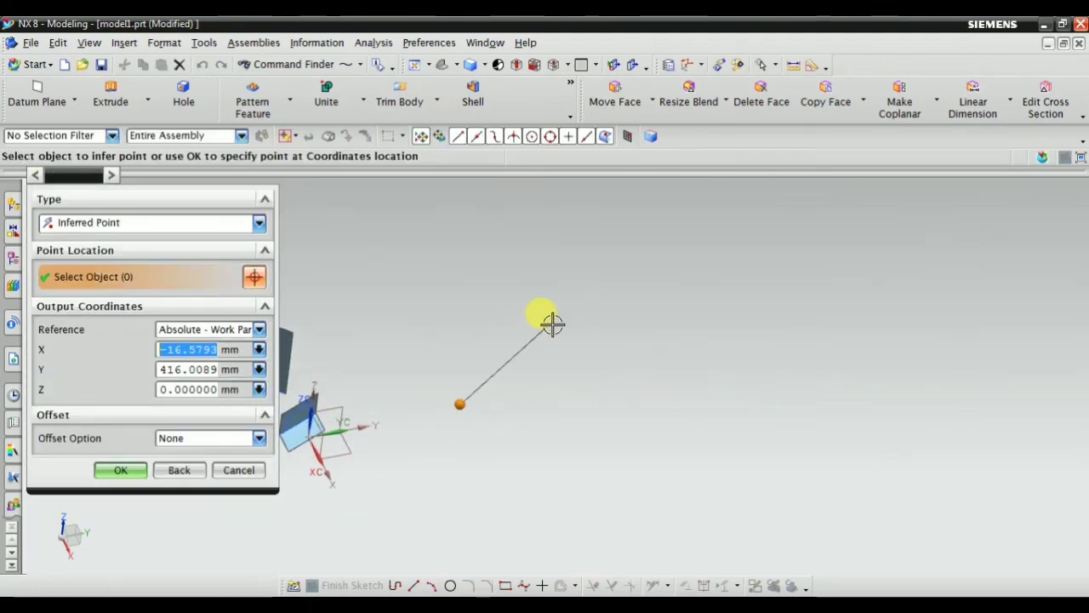
pyautogui.click(562, 320)
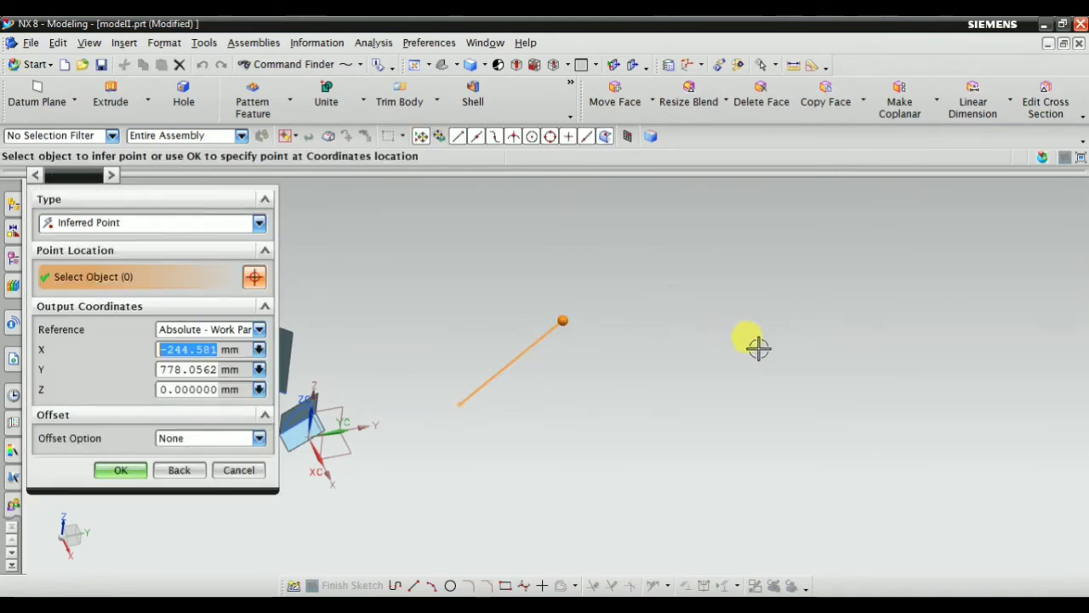
pyautogui.click(761, 347)
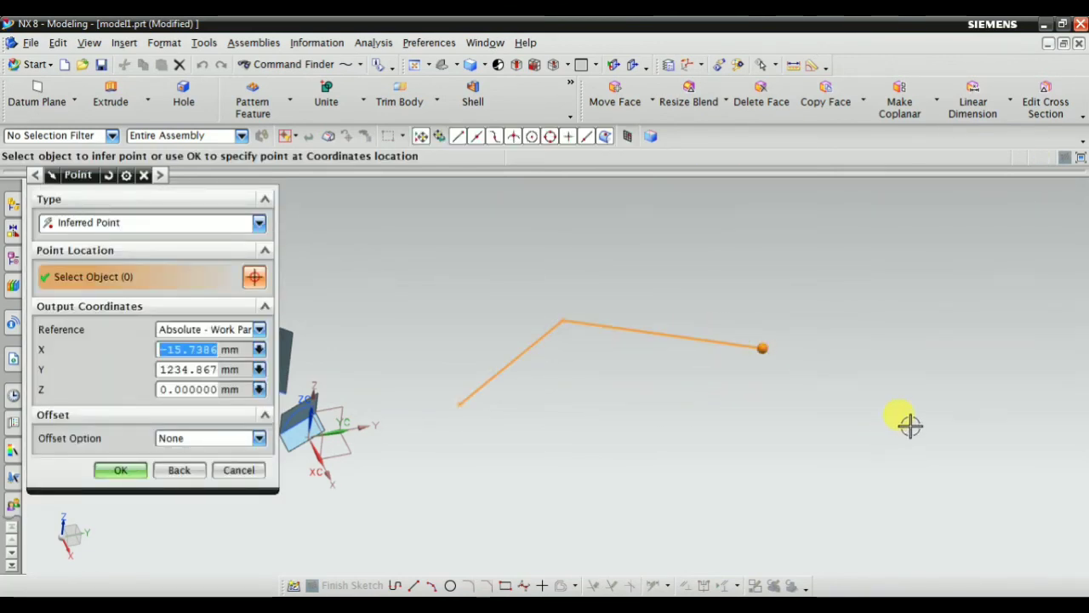
pyautogui.click(947, 430)
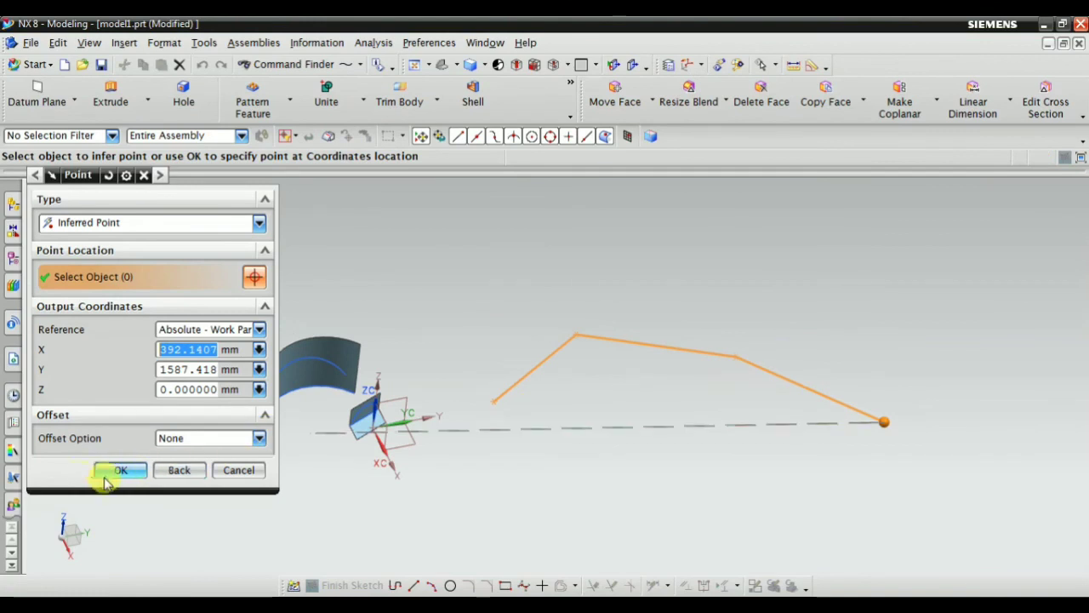
pyautogui.click(110, 469)
pyautogui.click(149, 204)
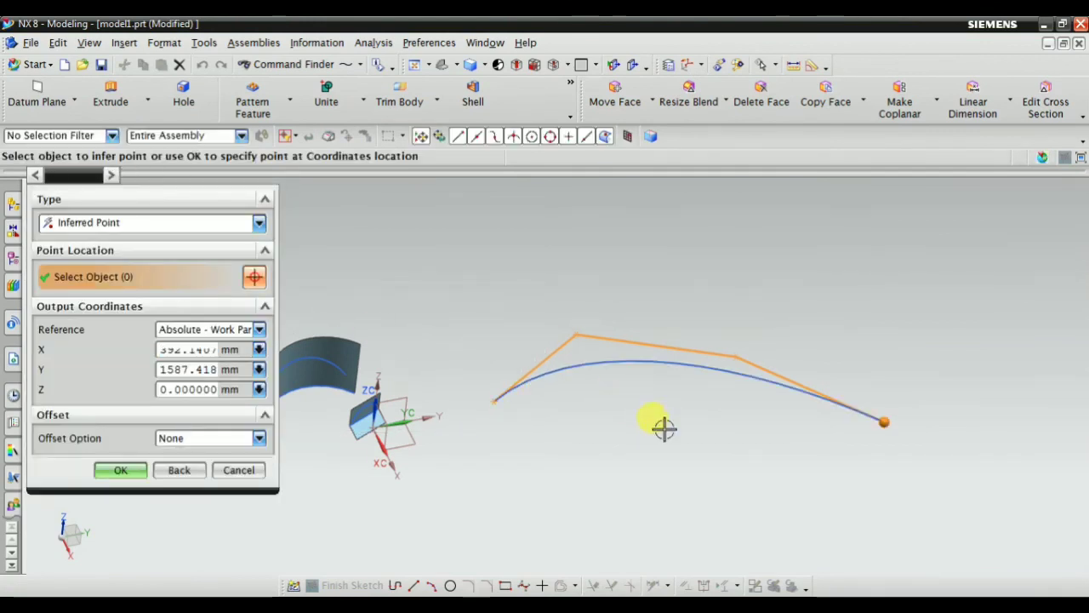
pyautogui.moveTo(661, 428); pyautogui.dragTo(664, 304, button='middle')
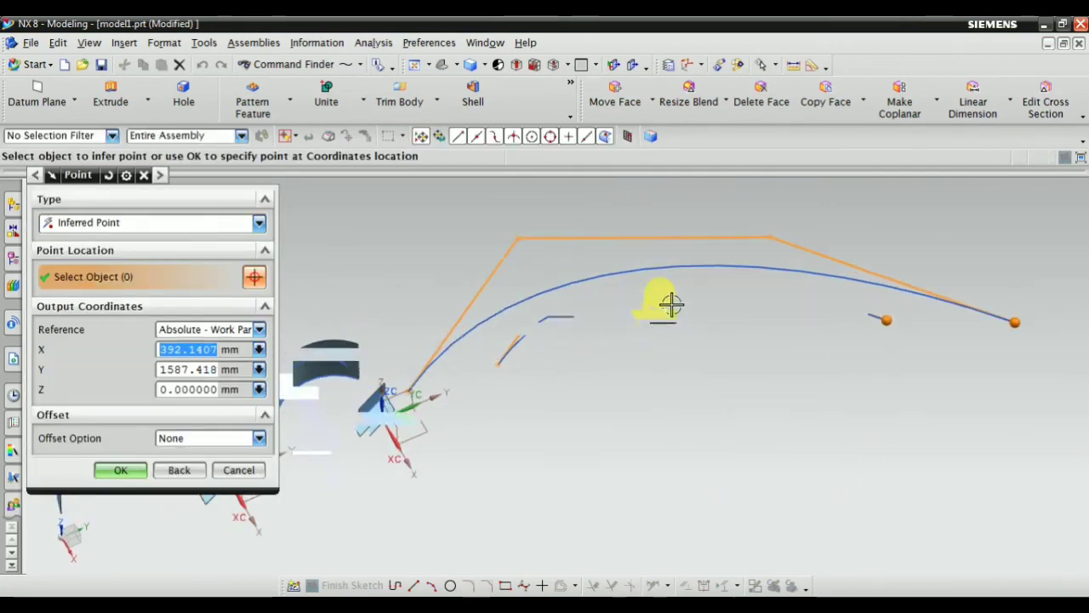
pyautogui.click(238, 469)
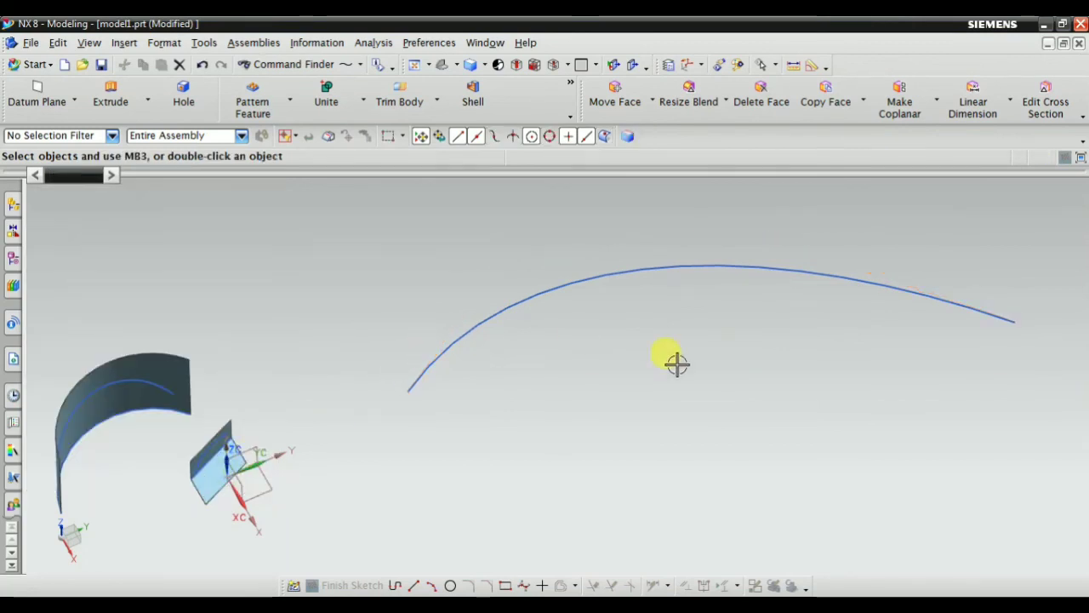
# Step: Create a Through Points Studio Spline from the lower flat sheet's outer corner through both upper corners of the upright sheet
pyautogui.scroll(-3, 675, 360)
pyautogui.click(123, 44)
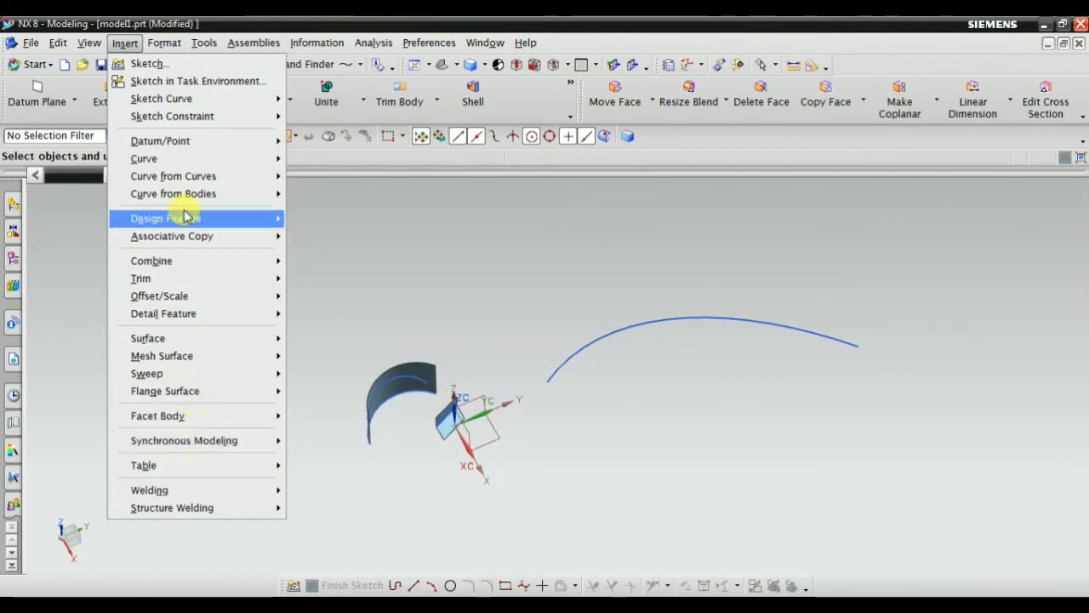
pyautogui.moveTo(182, 162)
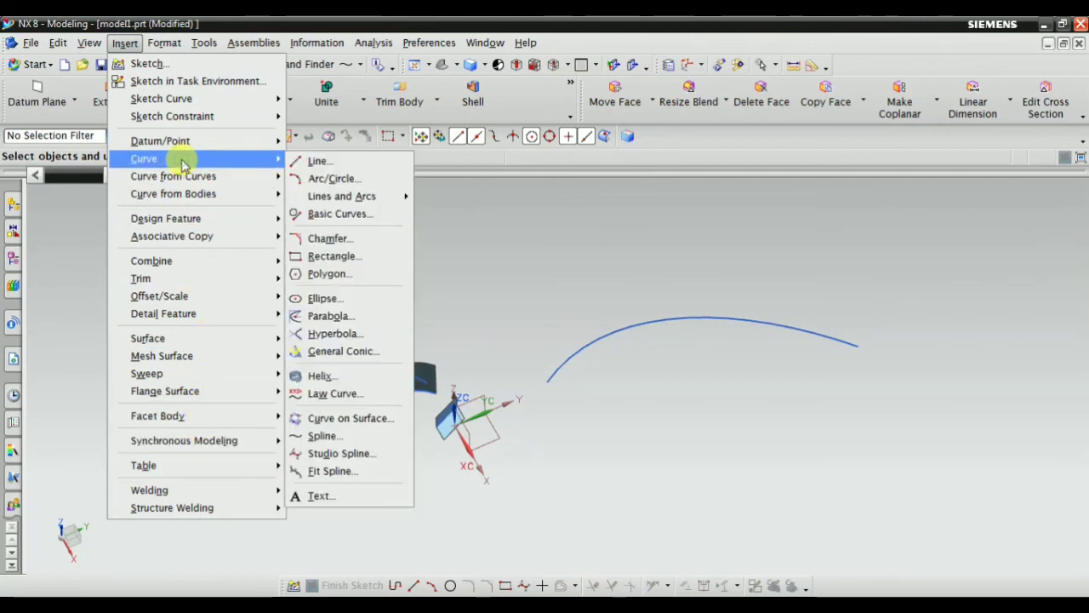
pyautogui.click(349, 454)
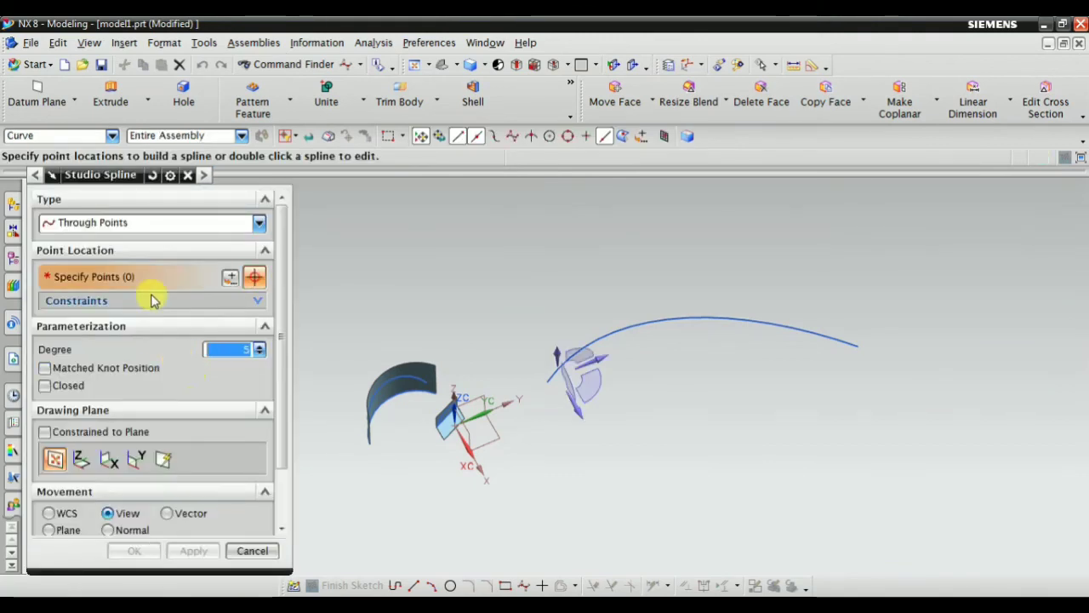
pyautogui.scroll(5, 523, 369)
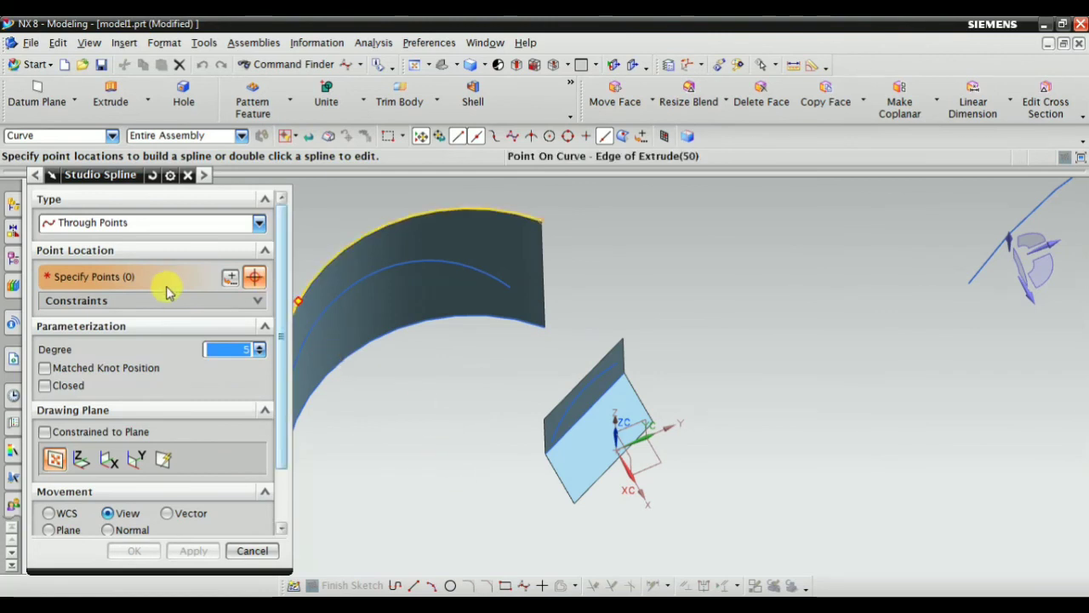
pyautogui.scroll(4, 521, 459)
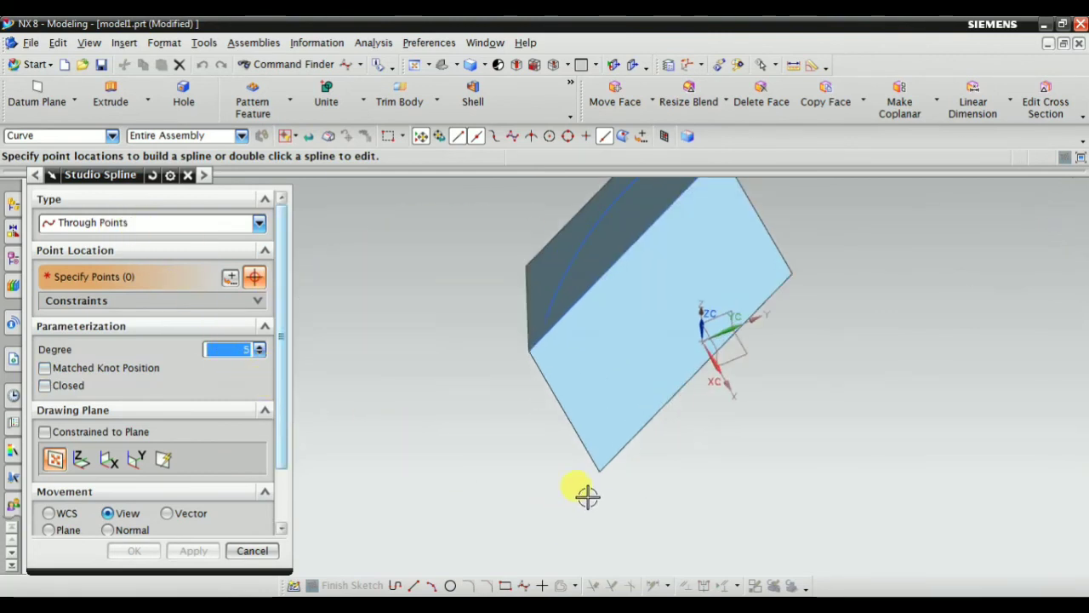
pyautogui.click(598, 470)
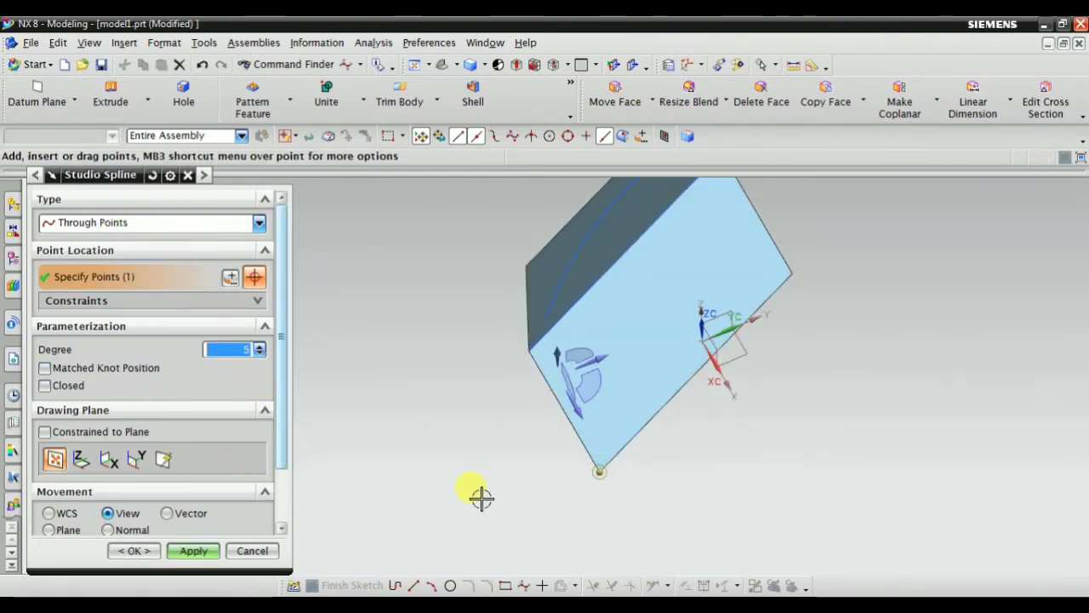
pyautogui.moveTo(544, 425); pyautogui.dragTo(510, 415, button='middle')
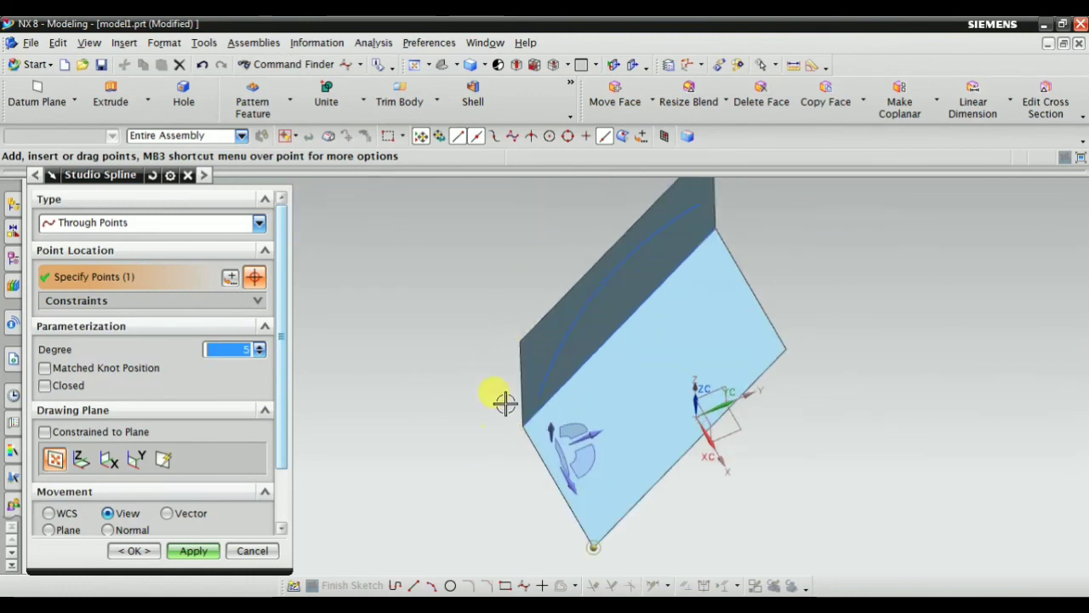
pyautogui.moveTo(435, 389); pyautogui.dragTo(644, 392, button='middle')
pyautogui.click(586, 272)
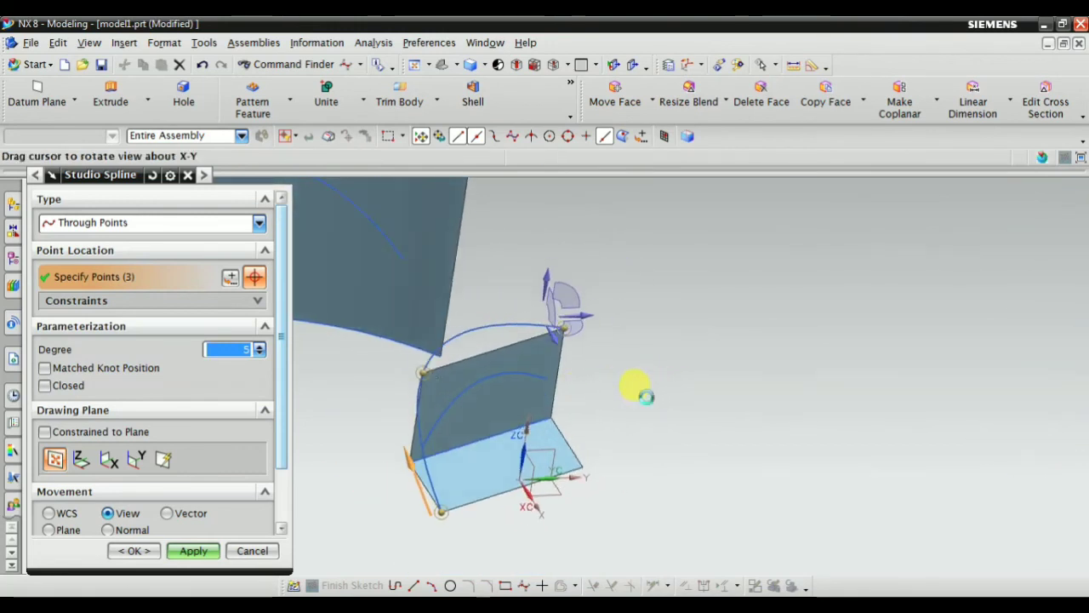
pyautogui.click(143, 559)
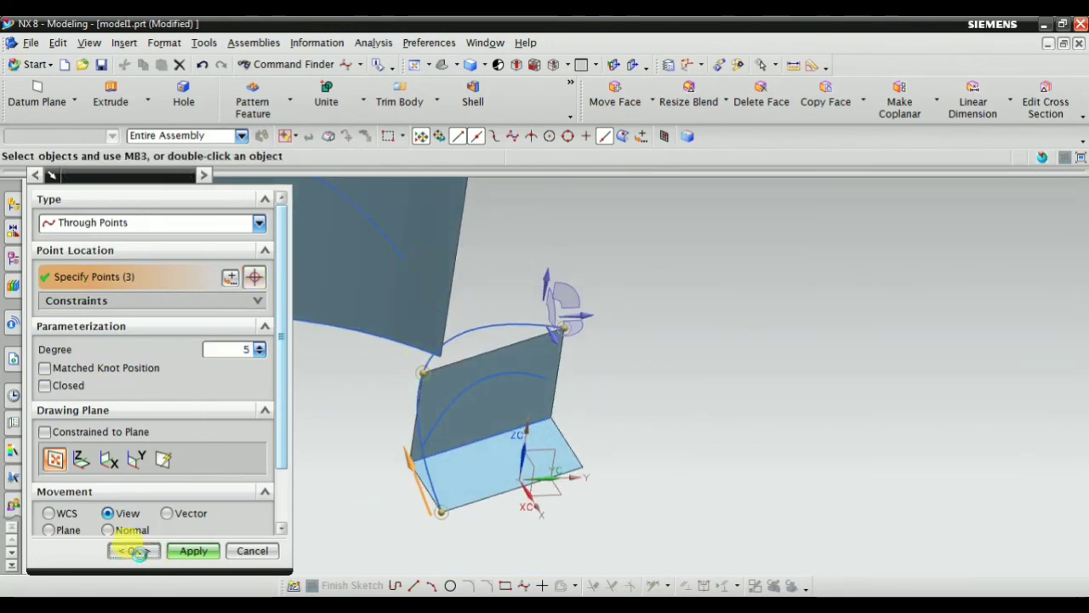
# Step: Start a Fit Spline with the three-point studio spline as target and bring up point specification for its target data
pyautogui.moveTo(389, 438); pyautogui.dragTo(554, 497, button='middle')
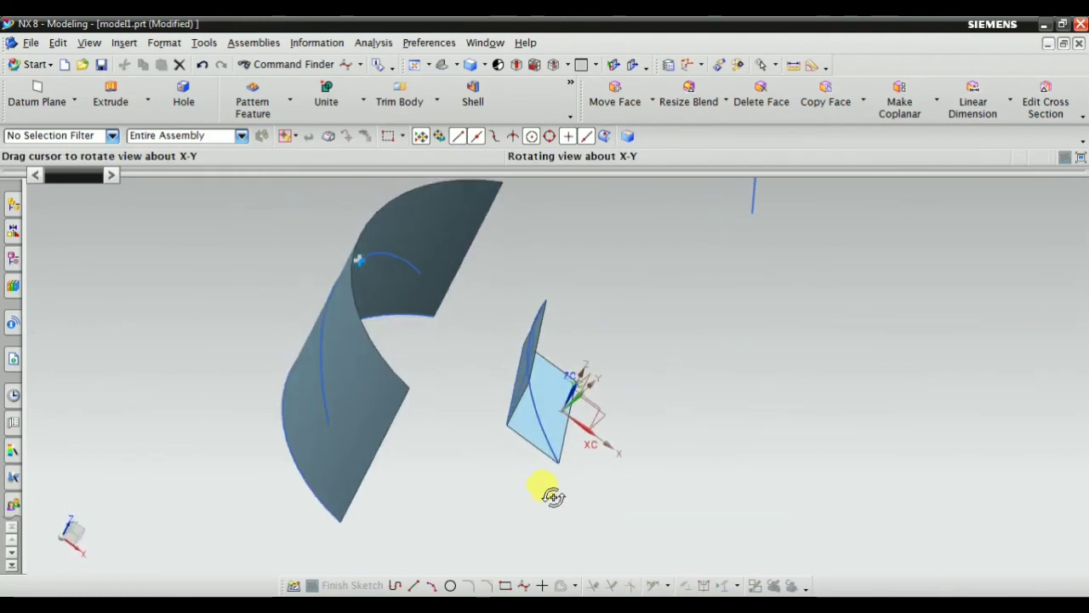
pyautogui.click(125, 43)
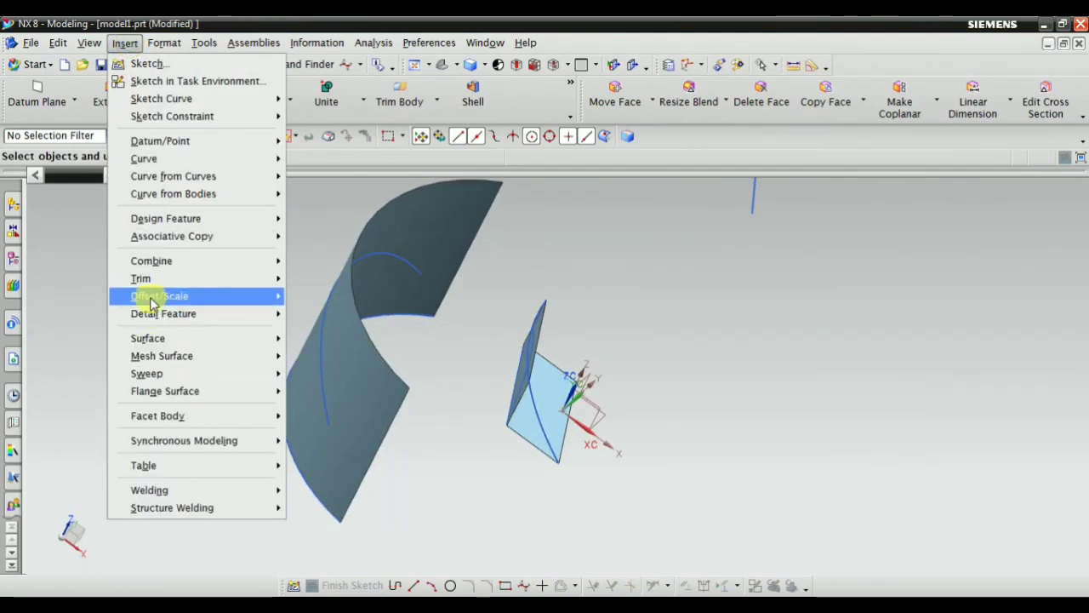
pyautogui.moveTo(188, 162)
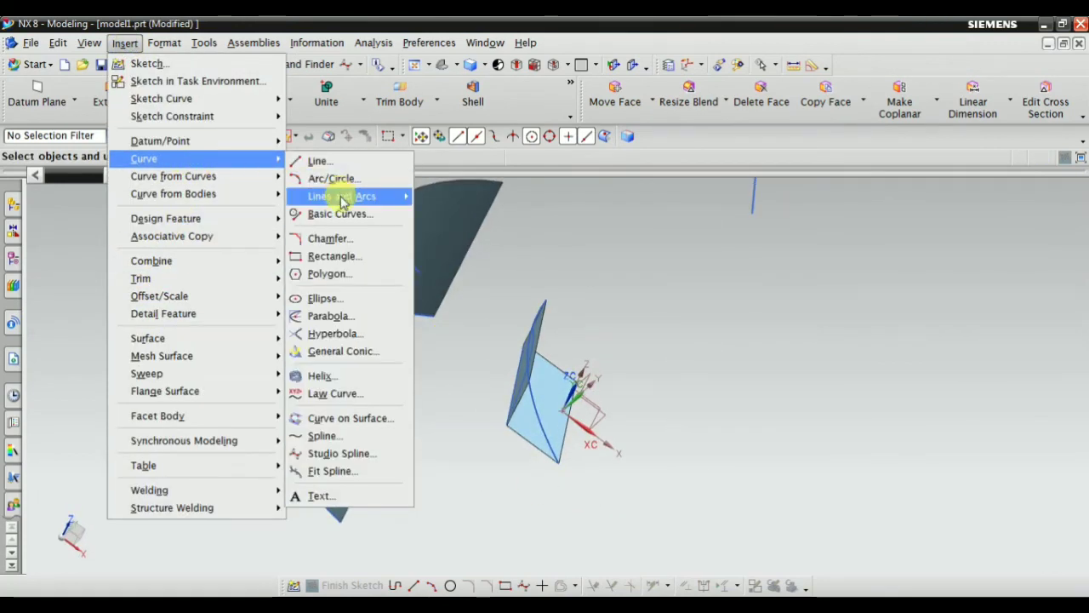
pyautogui.click(333, 474)
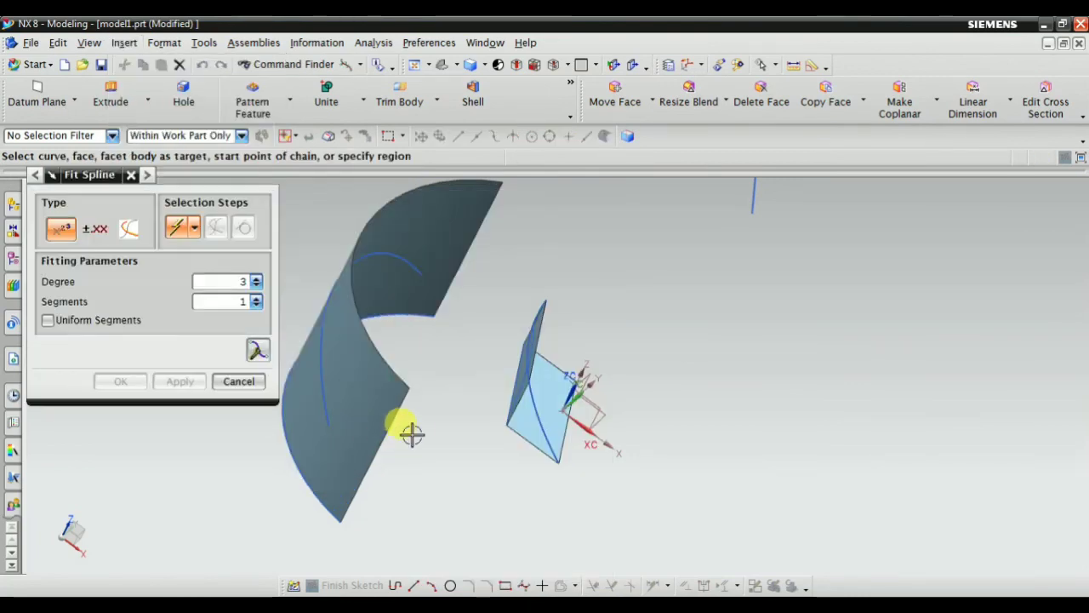
pyautogui.moveTo(366, 406); pyautogui.dragTo(485, 409, button='middle')
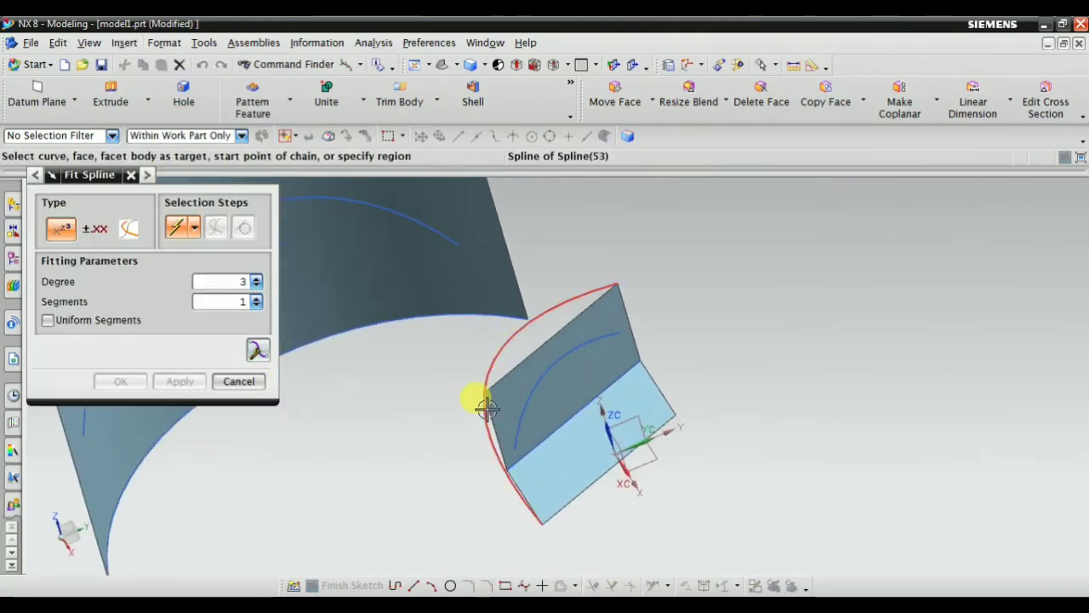
pyautogui.click(506, 335)
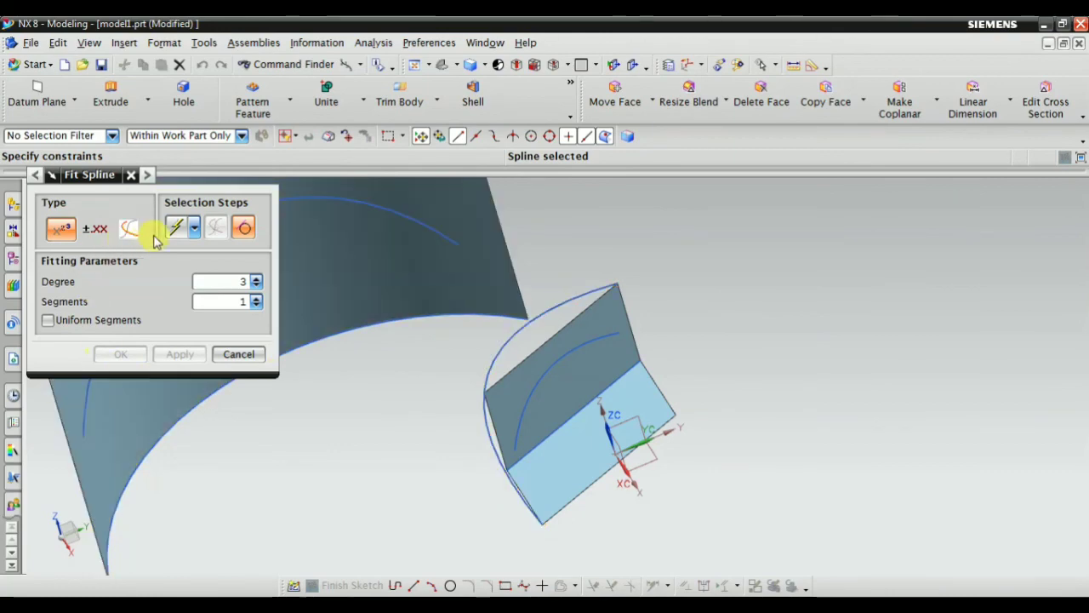
pyautogui.click(195, 228)
pyautogui.click(178, 279)
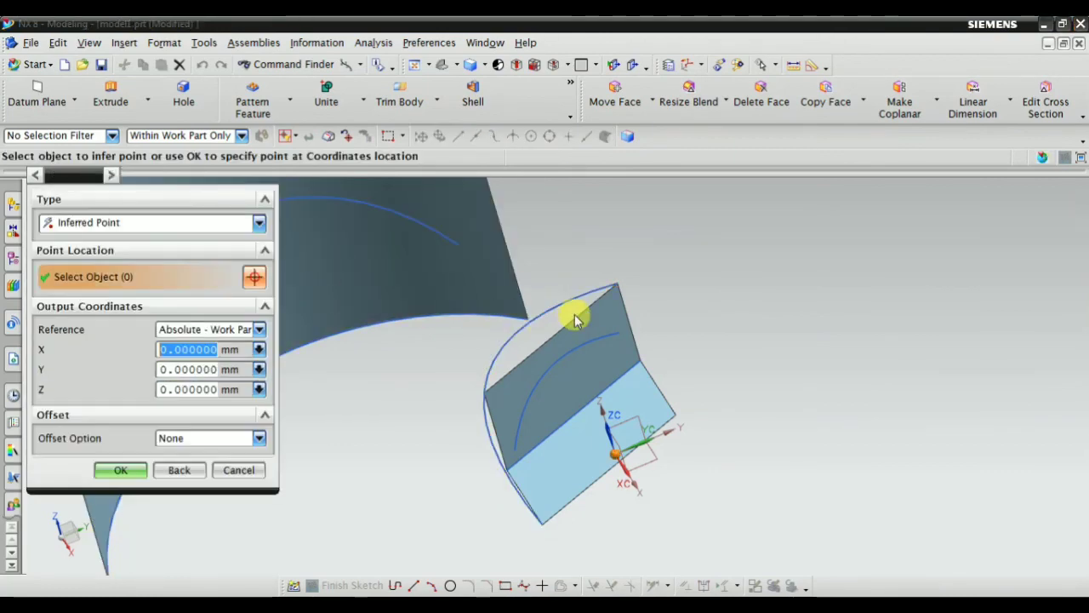